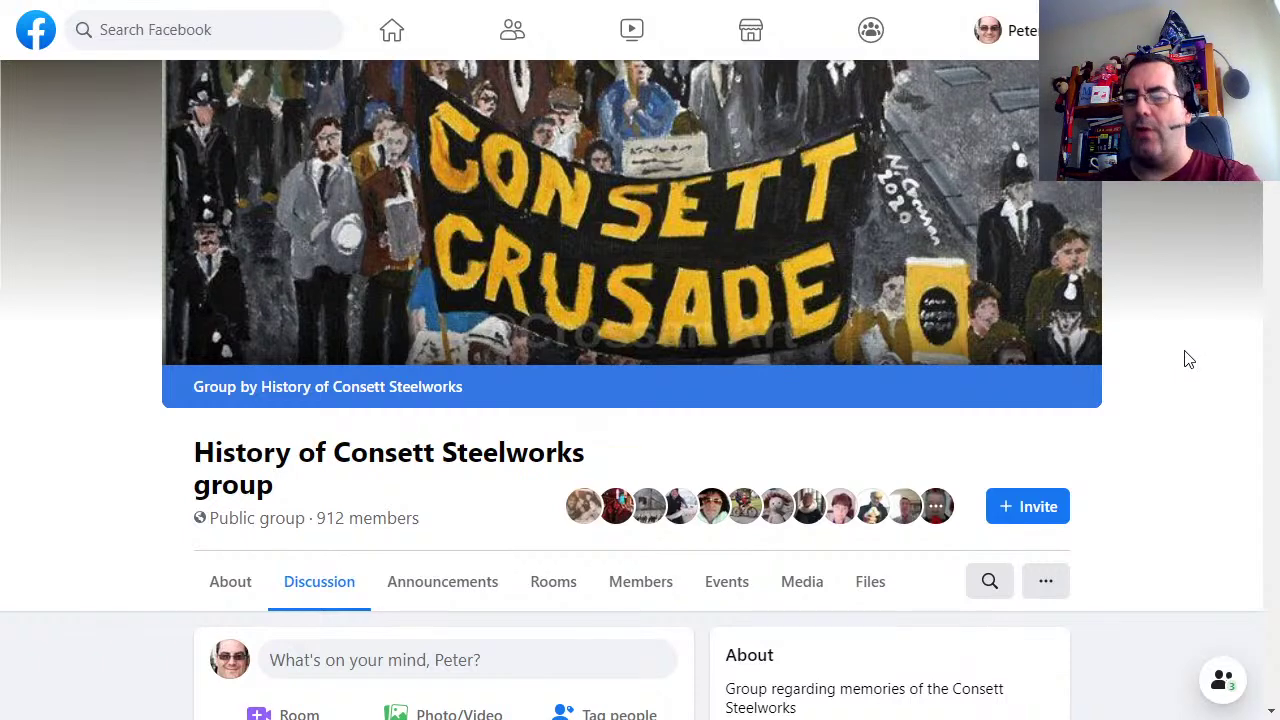
# Bring up the old-maps.co.uk map of Consett and view the area around Templetown in full screen.
pyautogui.press('F11')
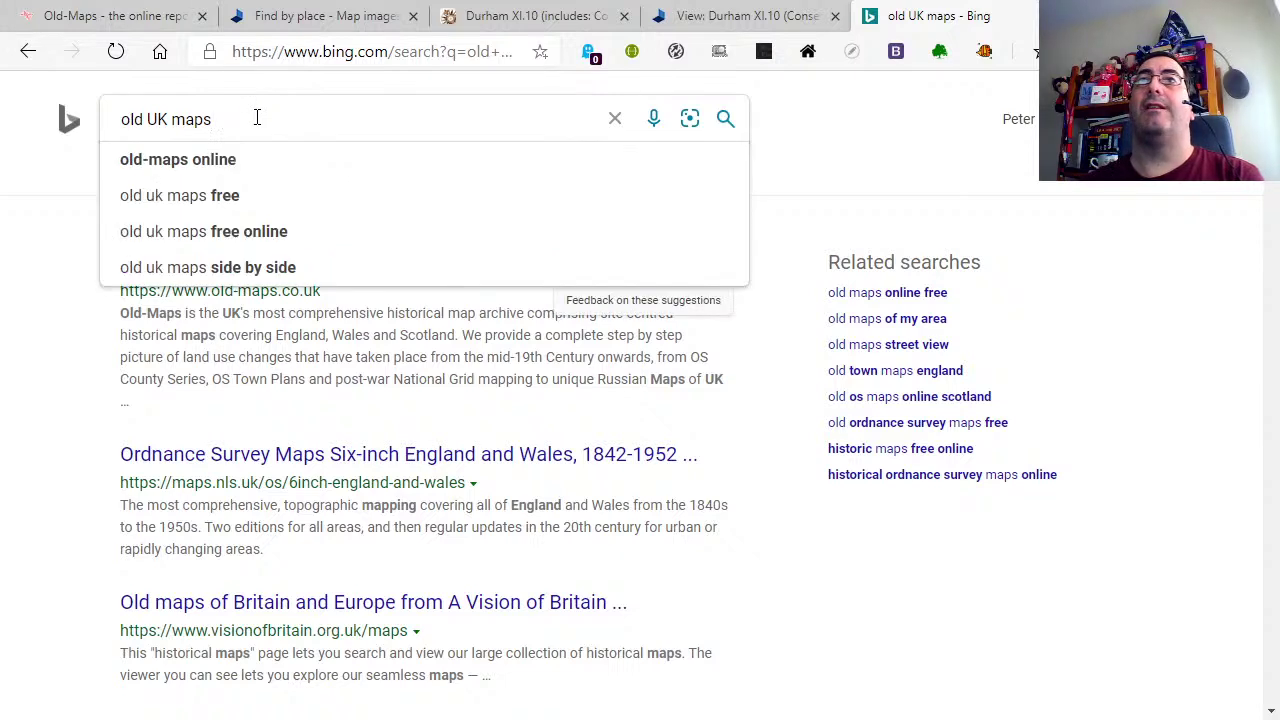
pyautogui.click(862, 653)
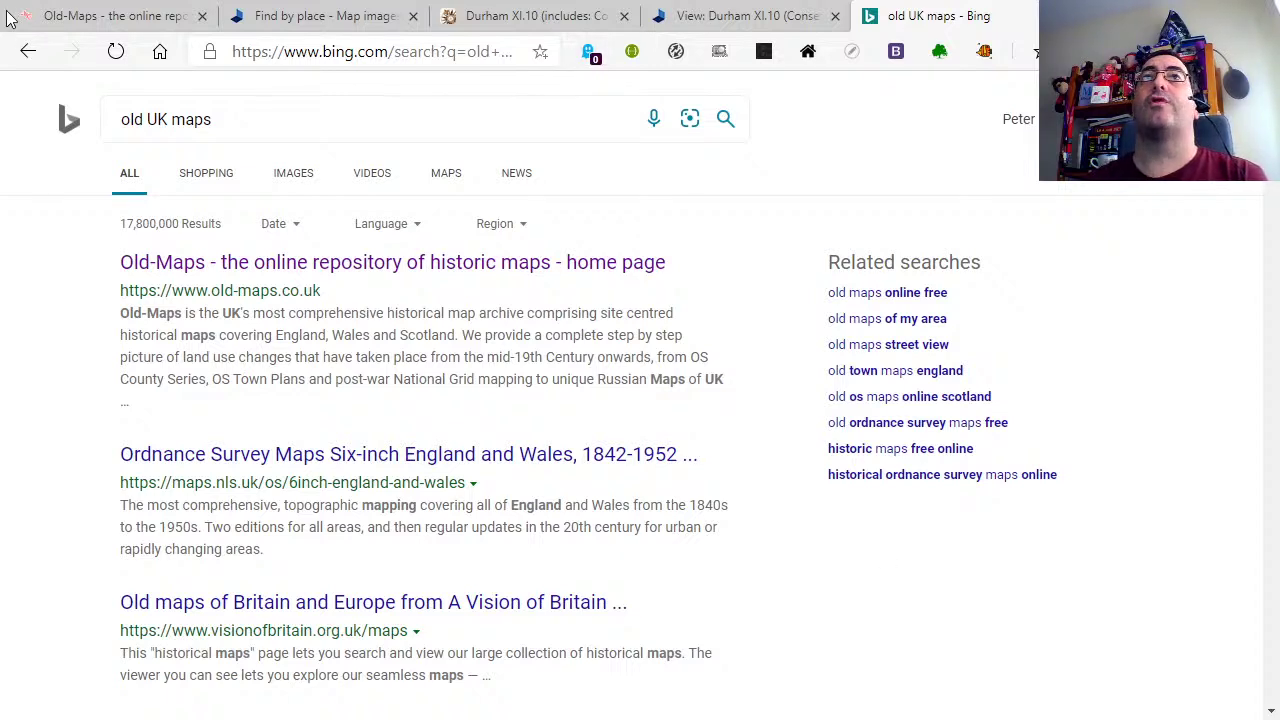
pyautogui.click(55, 20)
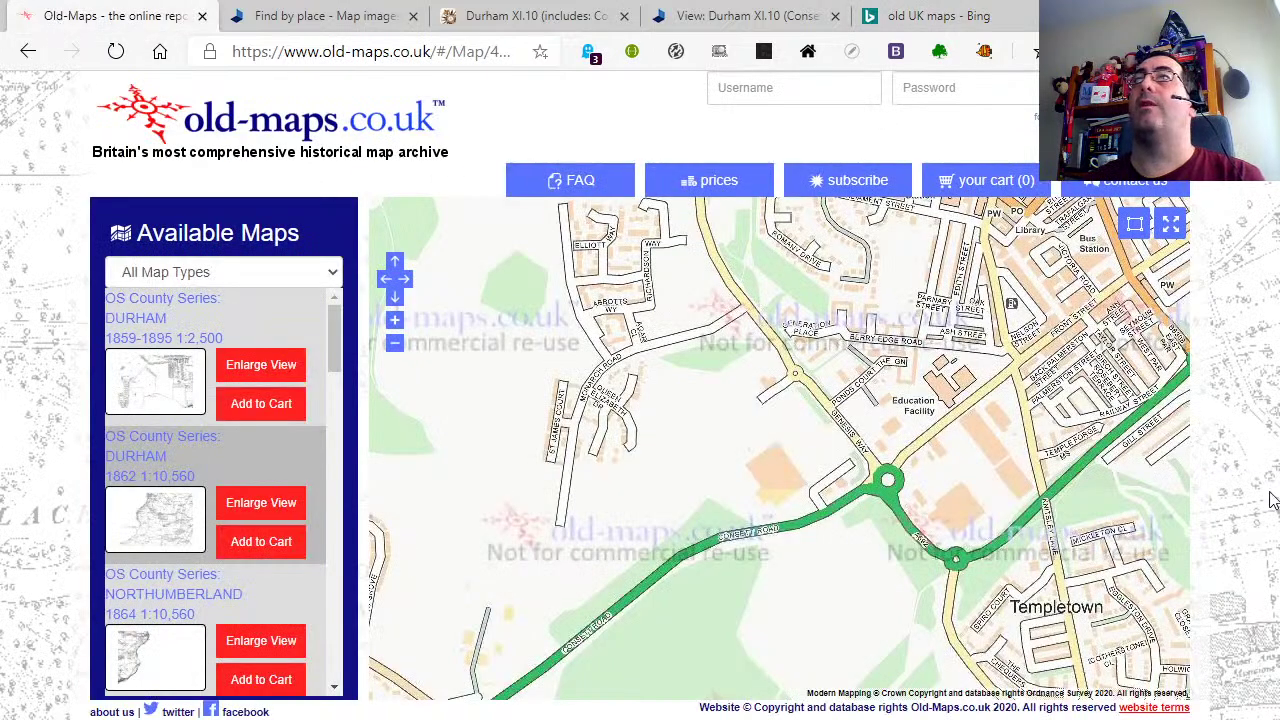
pyautogui.moveTo(993, 444); pyautogui.dragTo(868, 515)
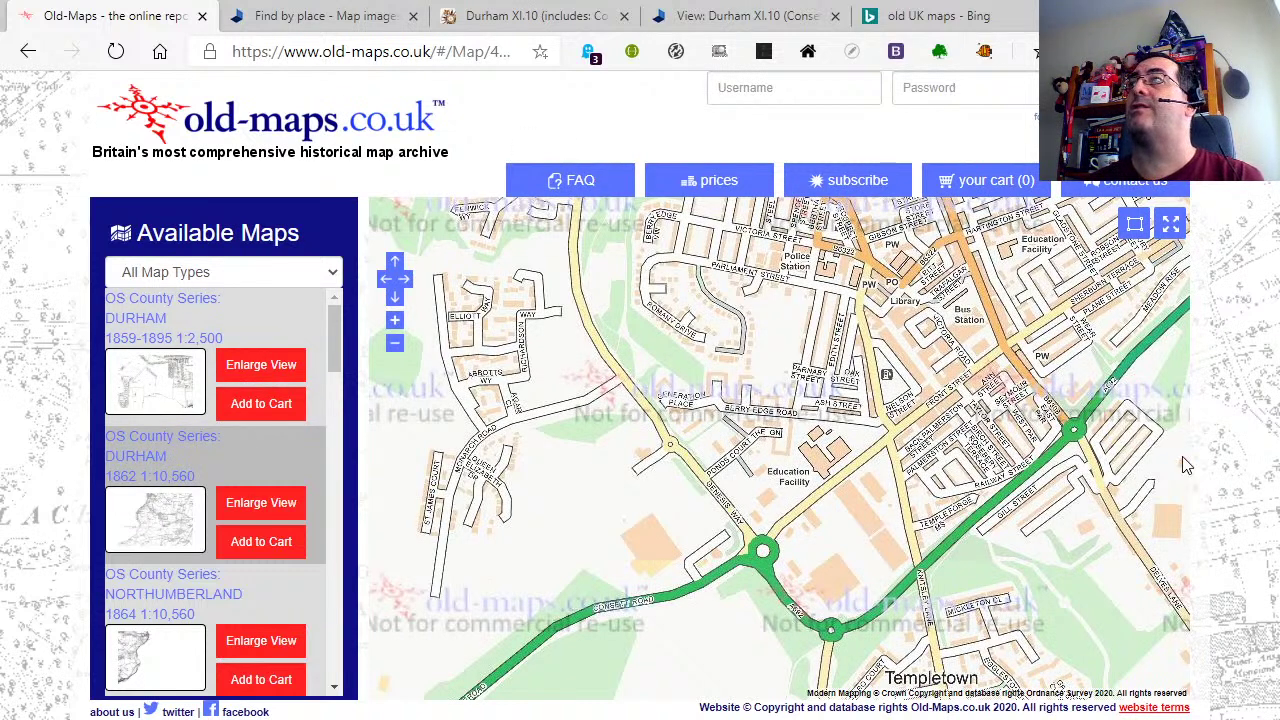
pyautogui.click(1171, 223)
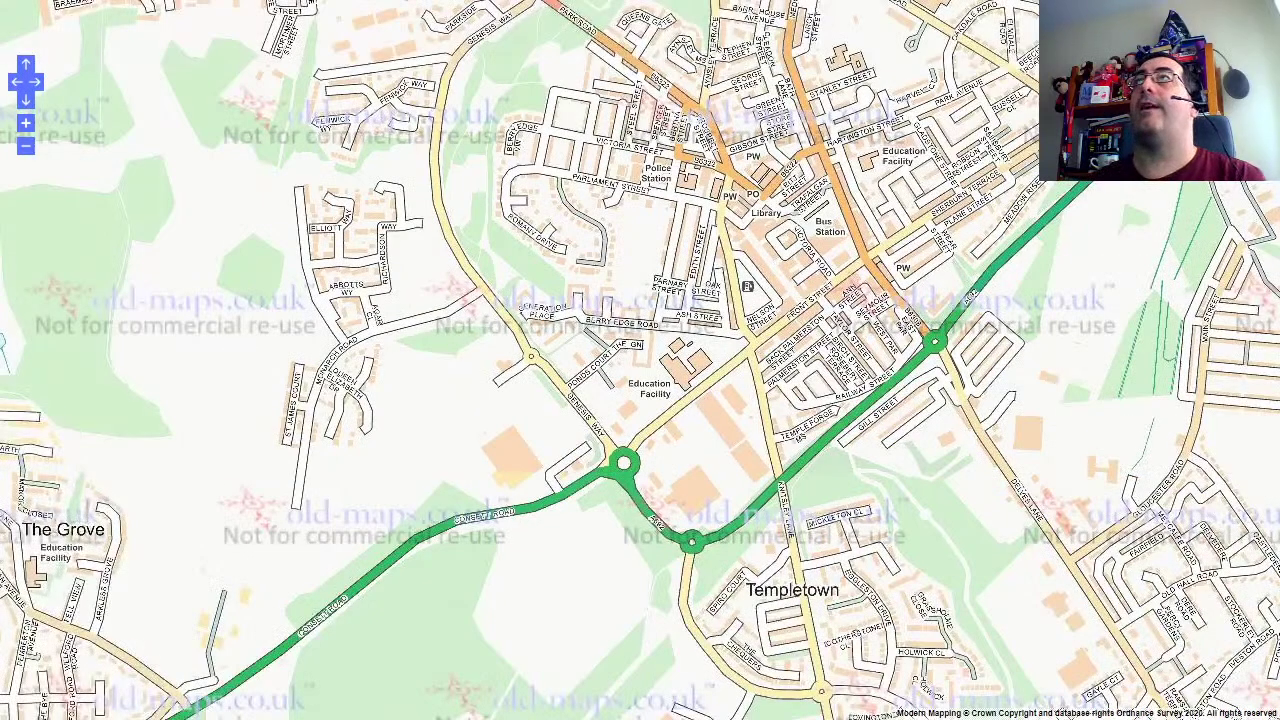
pyautogui.press('Escape')
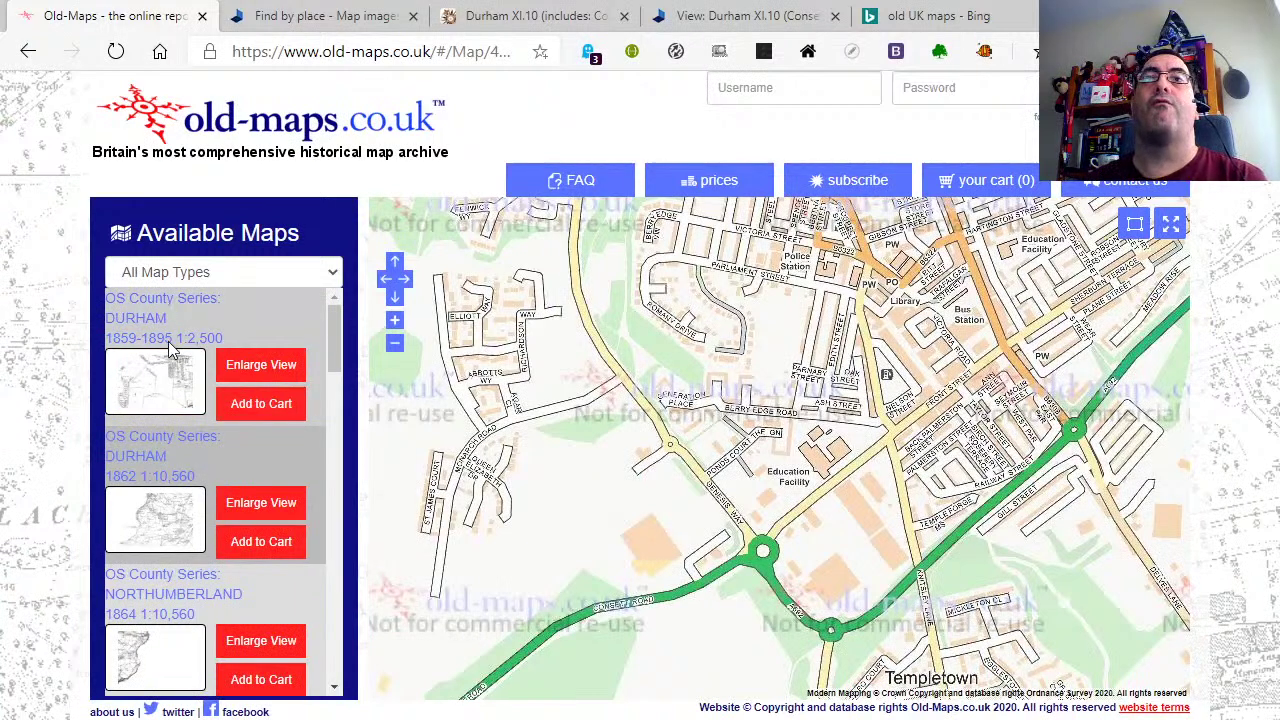
# Look through the available historical maps of the area, from the 1859-1895 County Series to the 1990 OS Plan.
pyautogui.scroll(-3, 171, 357)
pyautogui.scroll(-5, 171, 357)
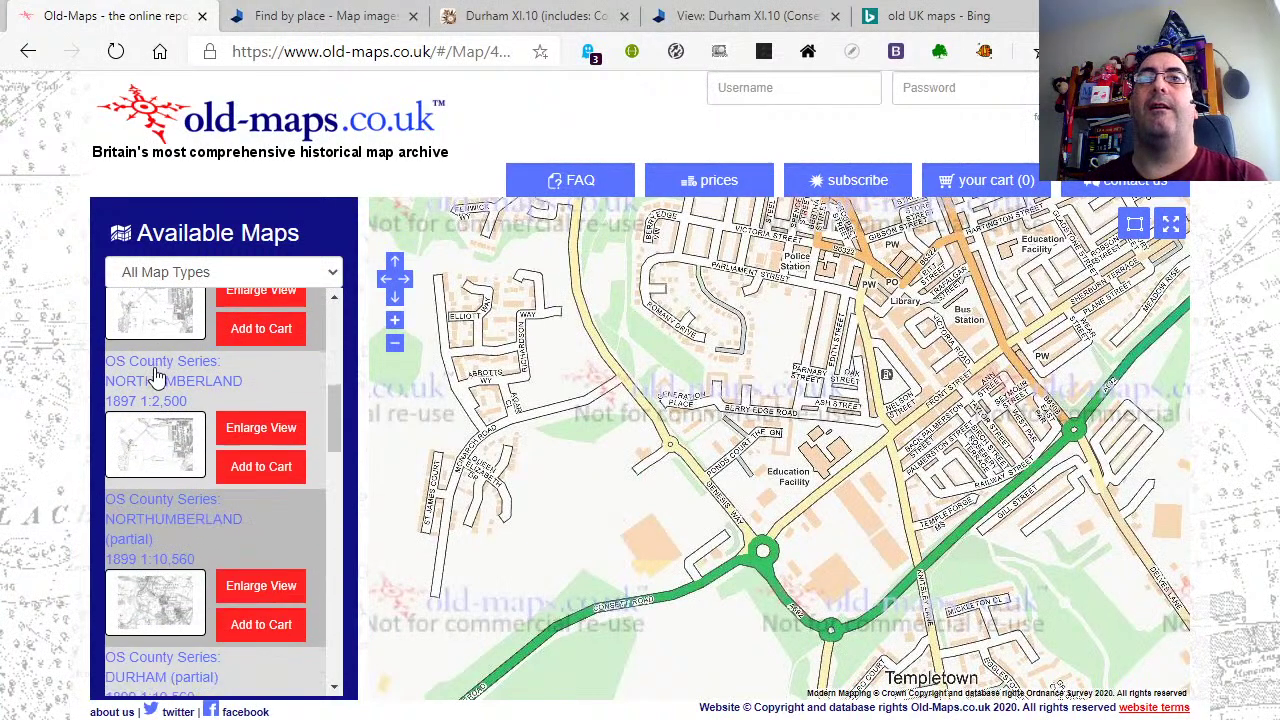
pyautogui.scroll(-1, 155, 375)
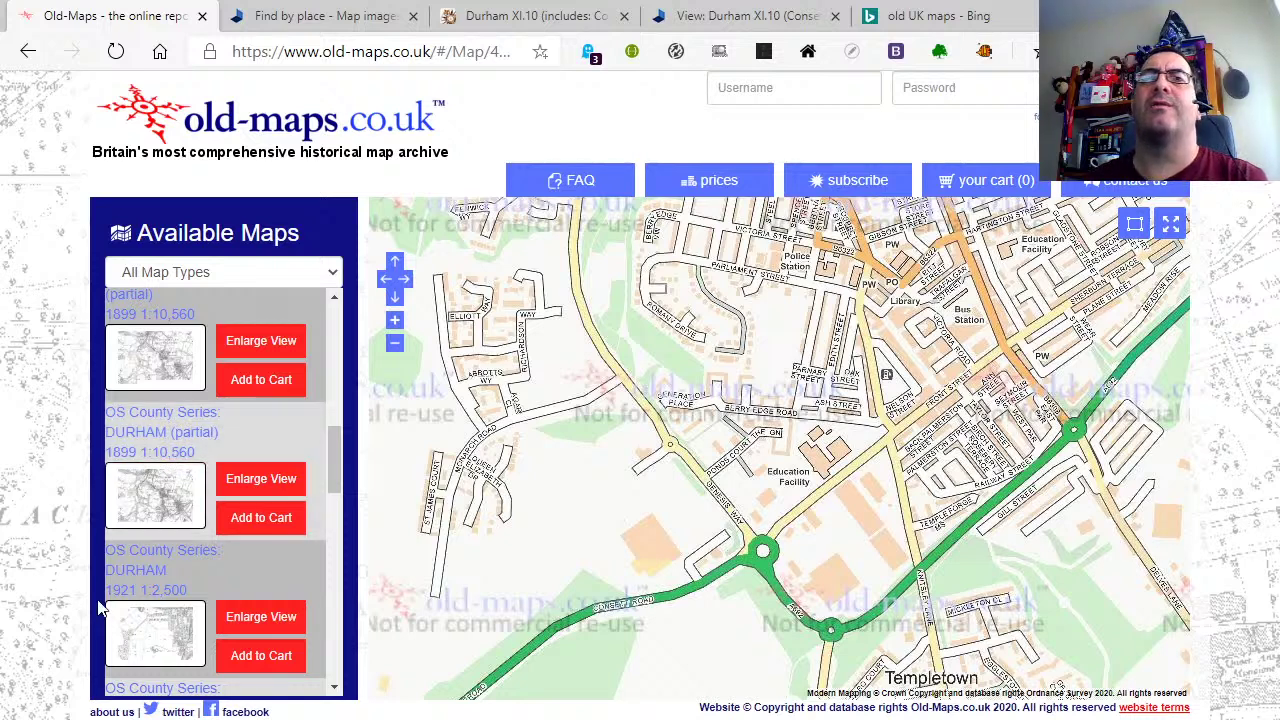
pyautogui.scroll(-1, 185, 588)
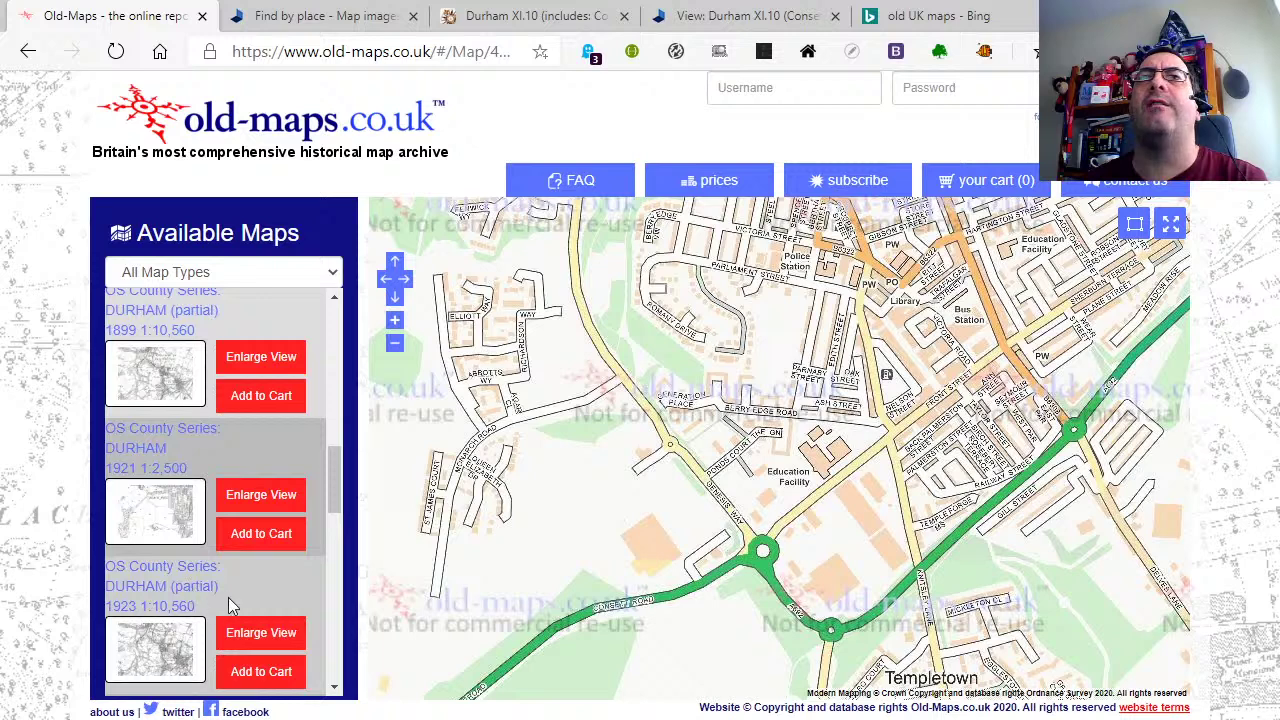
pyautogui.scroll(-5, 230, 600)
pyautogui.scroll(-1, 230, 604)
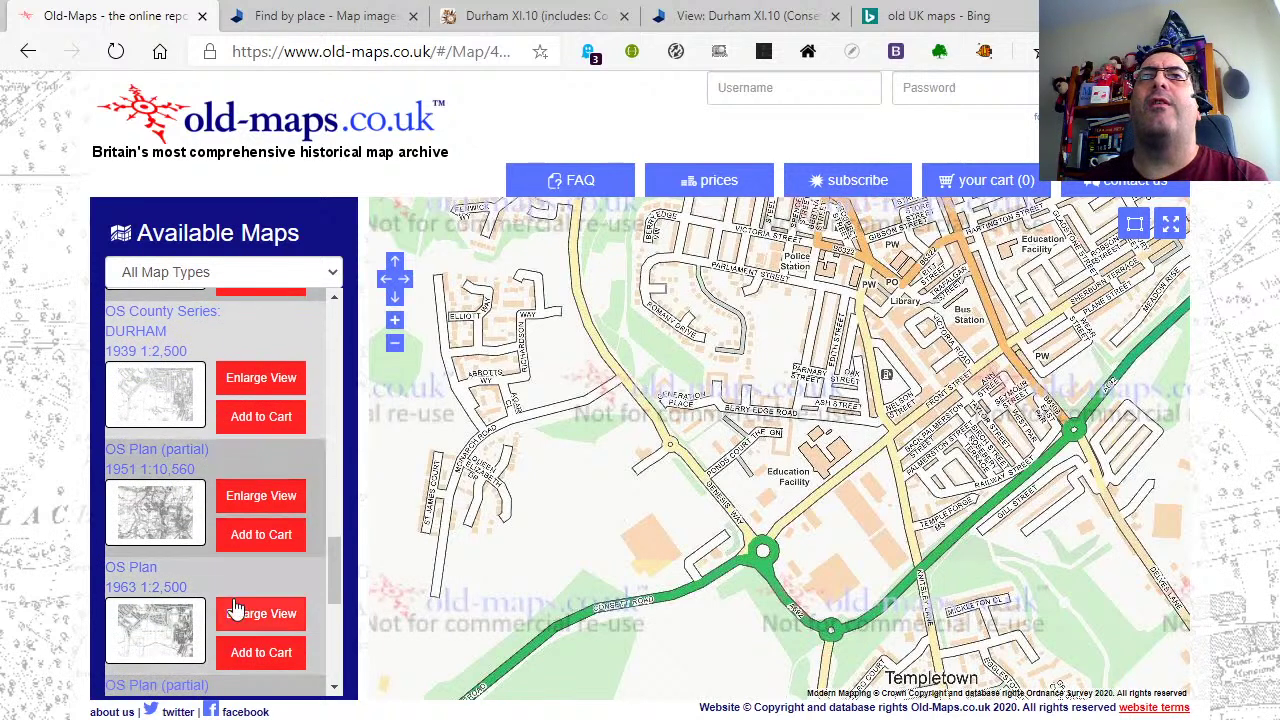
pyautogui.scroll(-2, 212, 600)
pyautogui.scroll(-2, 210, 598)
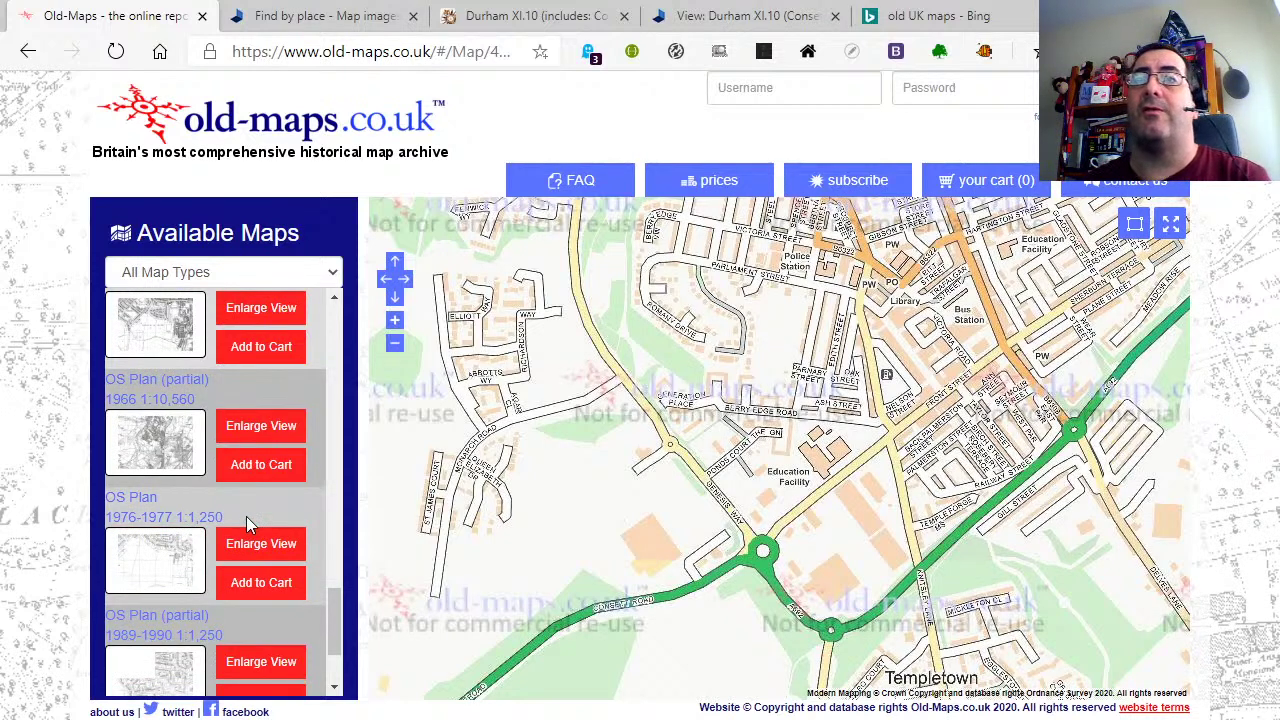
pyautogui.scroll(-3, 200, 525)
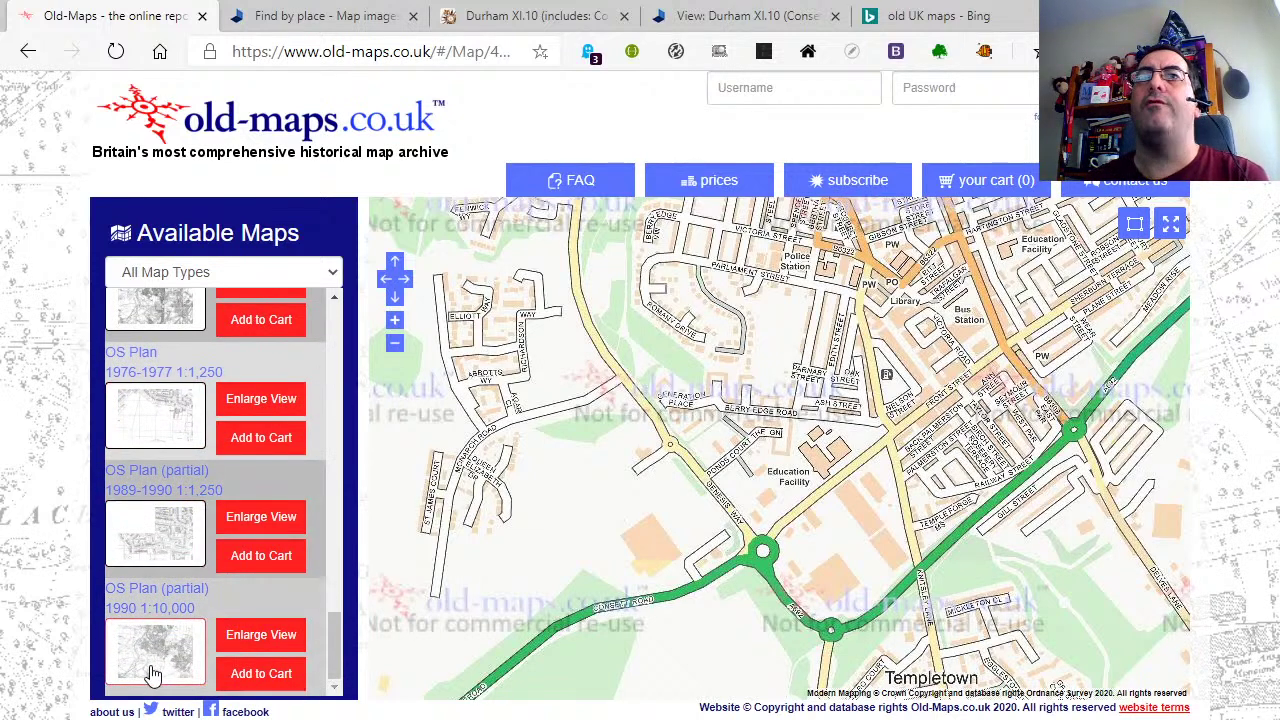
pyautogui.scroll(2, 163, 549)
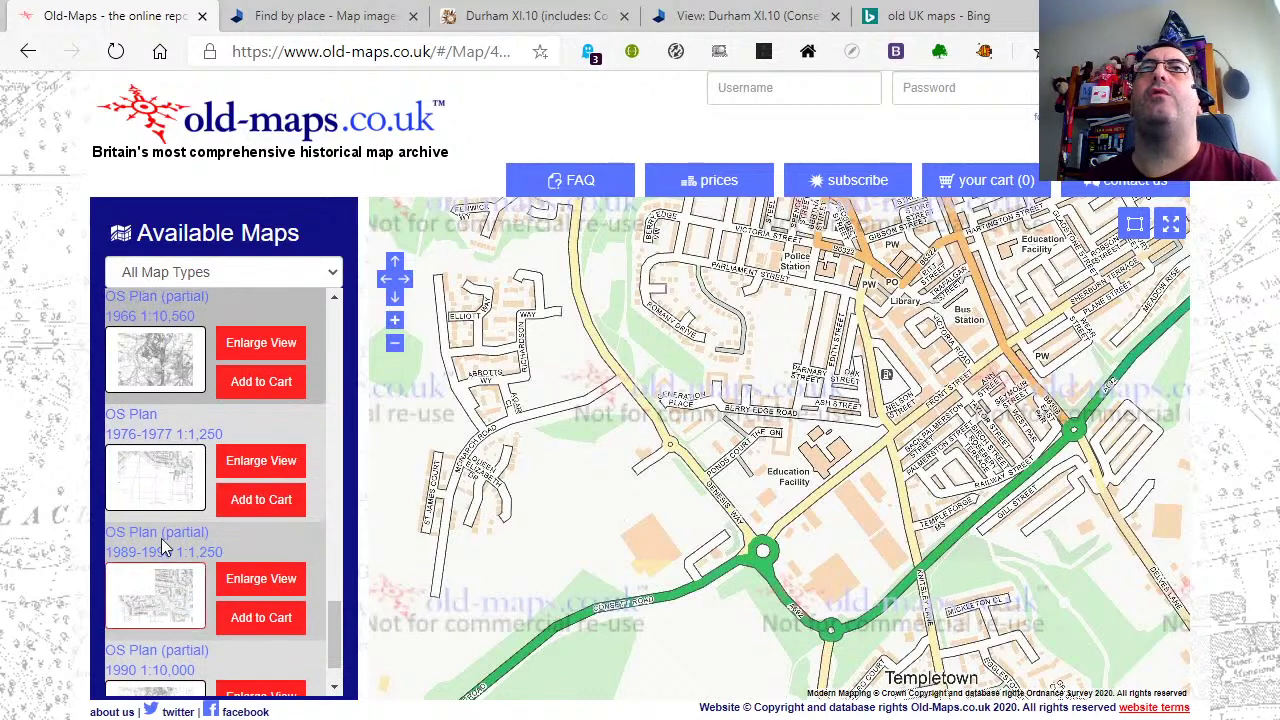
# Load the partial 1966 1:10,560 OS Plan and examine the works area west of Consett enlarged in full screen.
pyautogui.click(172, 415)
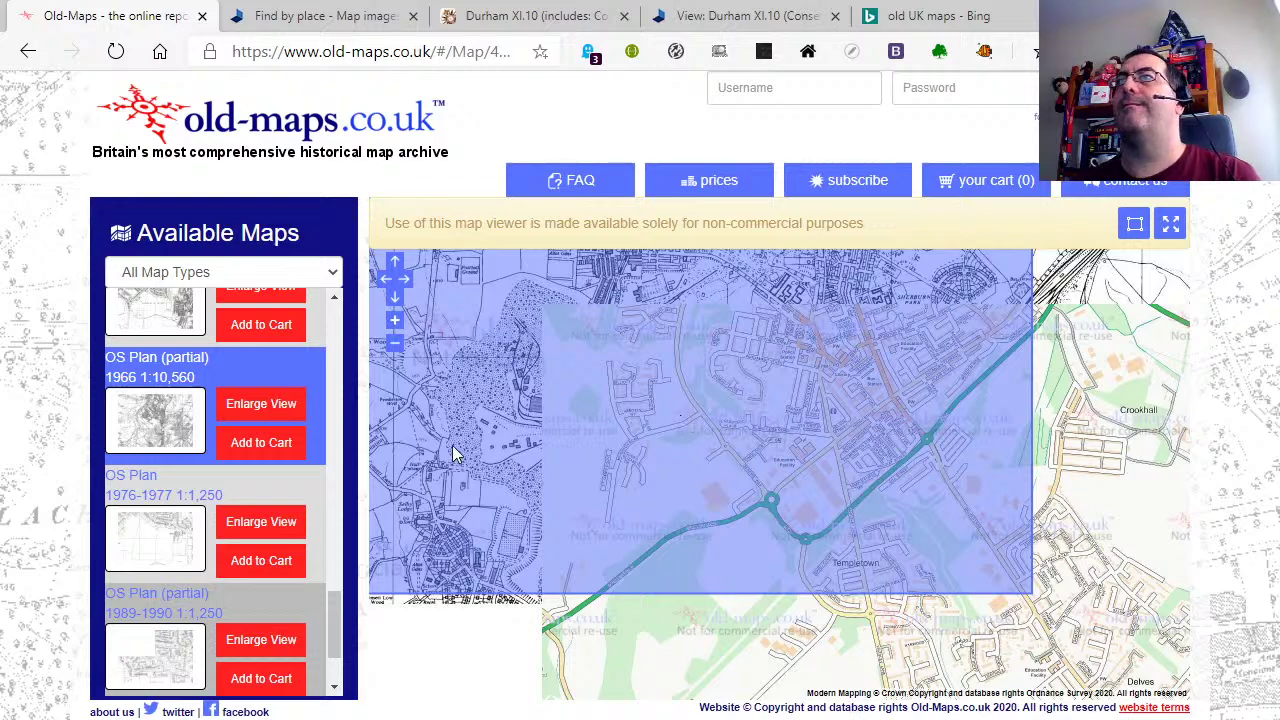
pyautogui.moveTo(468, 428)
pyautogui.mouseDown()
pyautogui.moveTo(623, 583)
pyautogui.moveTo(611, 635)
pyautogui.moveTo(491, 506)
pyautogui.moveTo(444, 483)
pyautogui.mouseUp()
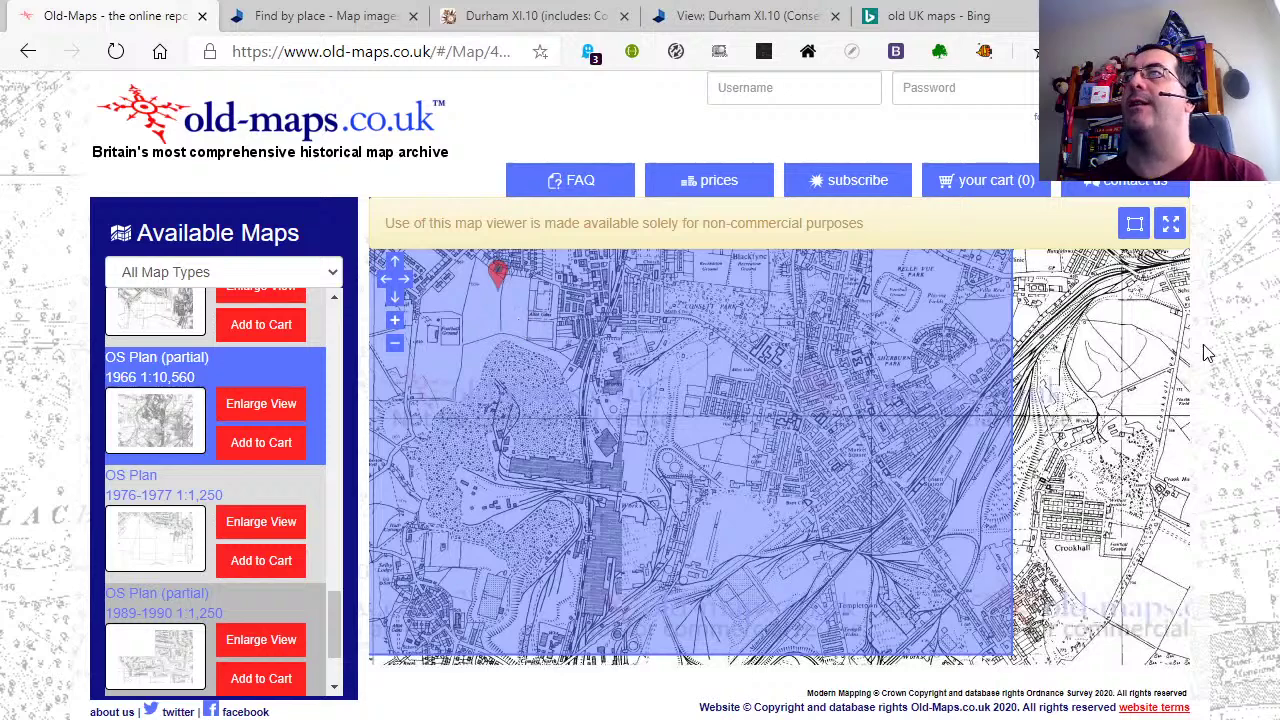
pyautogui.click(1172, 226)
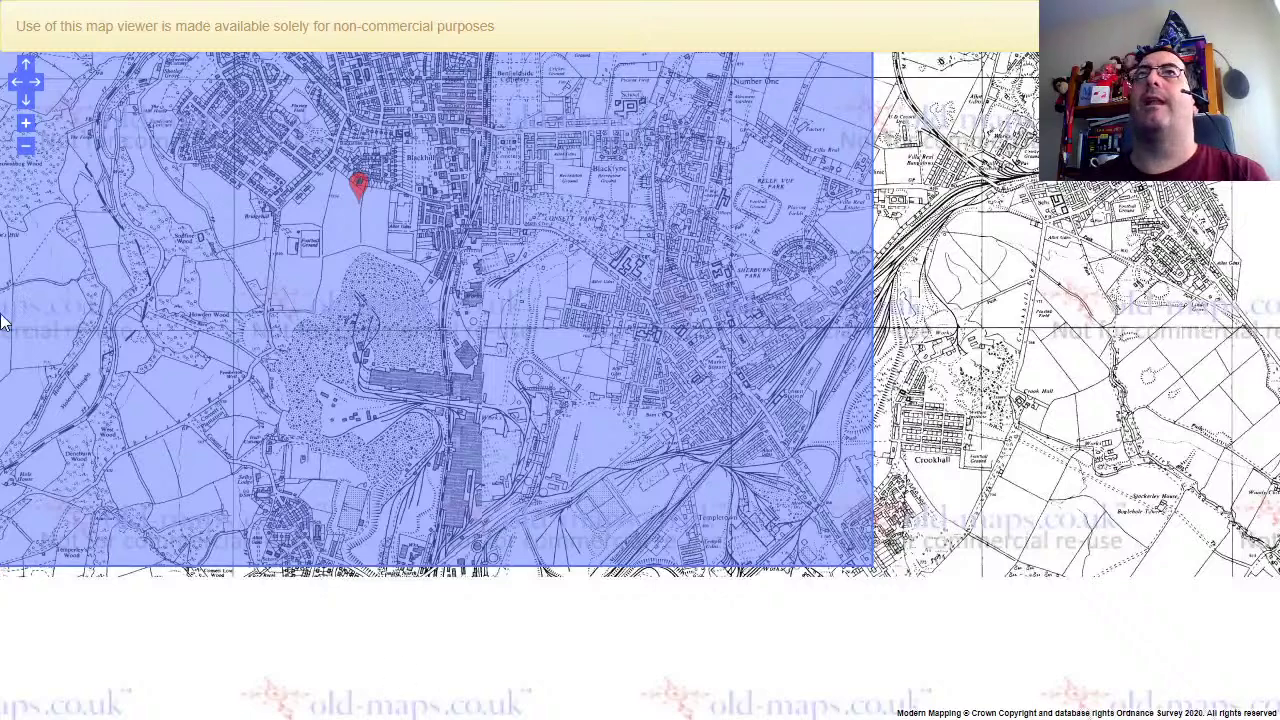
pyautogui.click(27, 127)
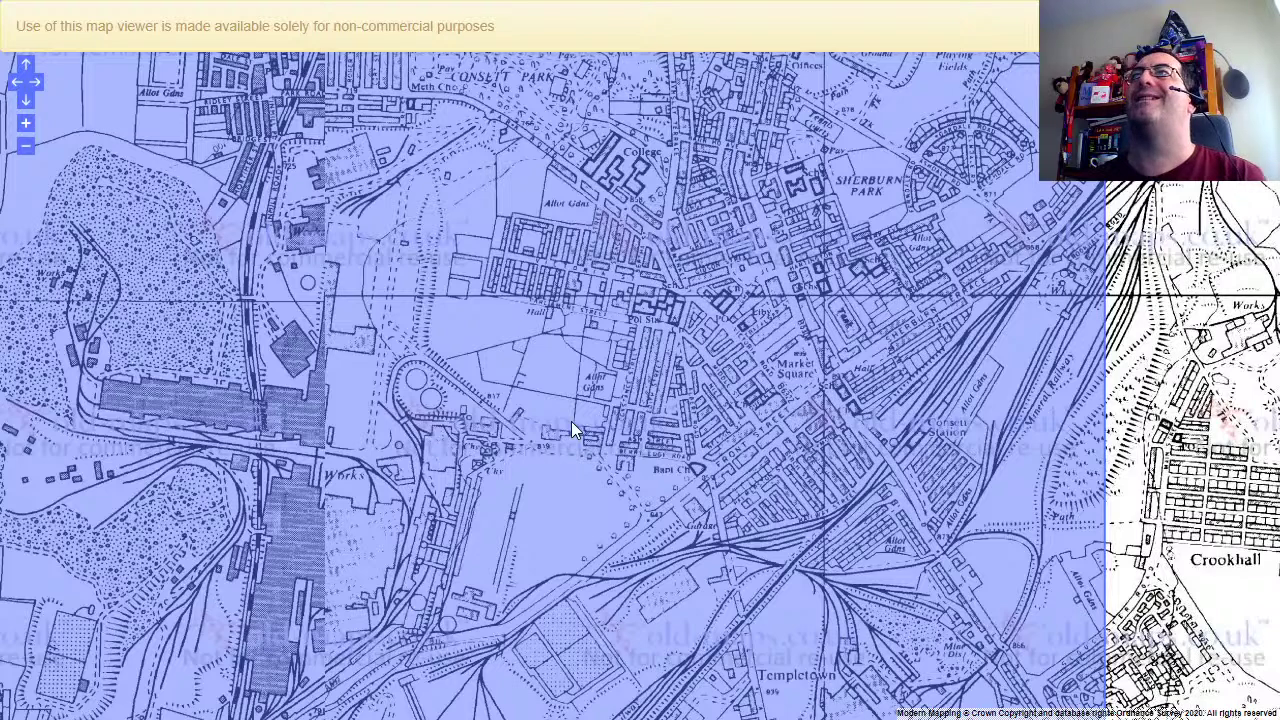
pyautogui.moveTo(286, 491); pyautogui.dragTo(623, 357)
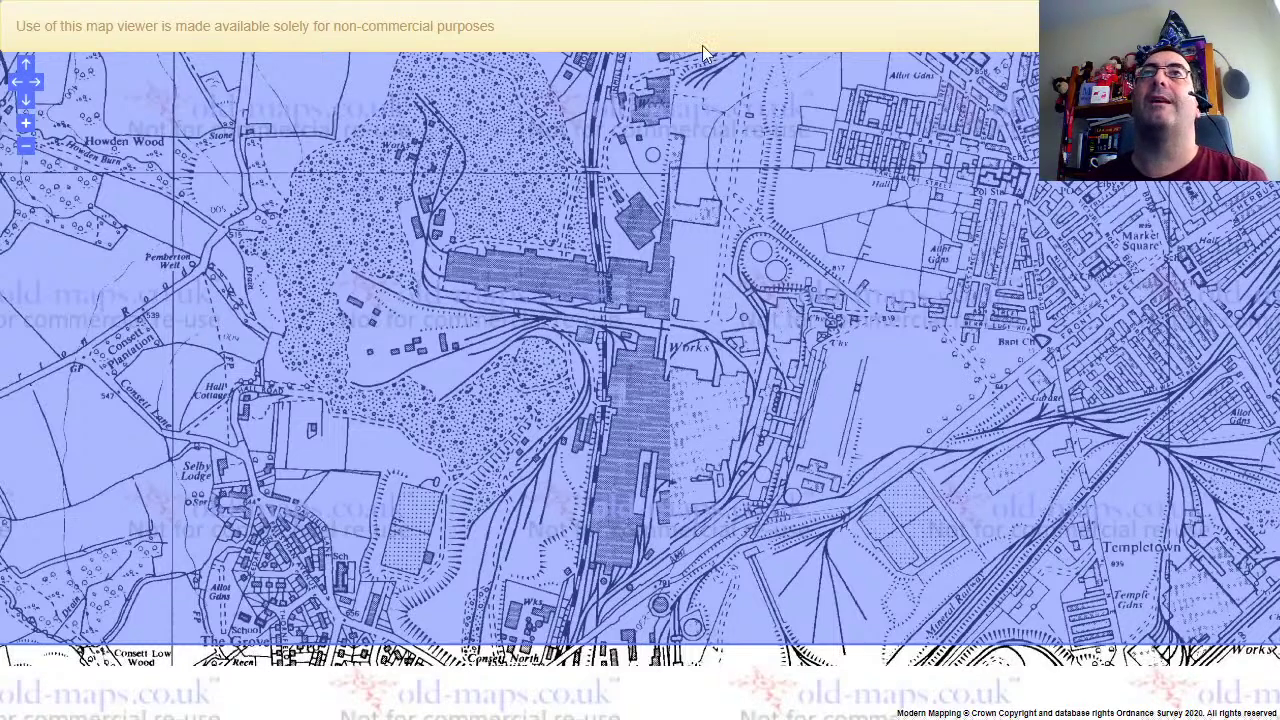
pyautogui.press('Escape')
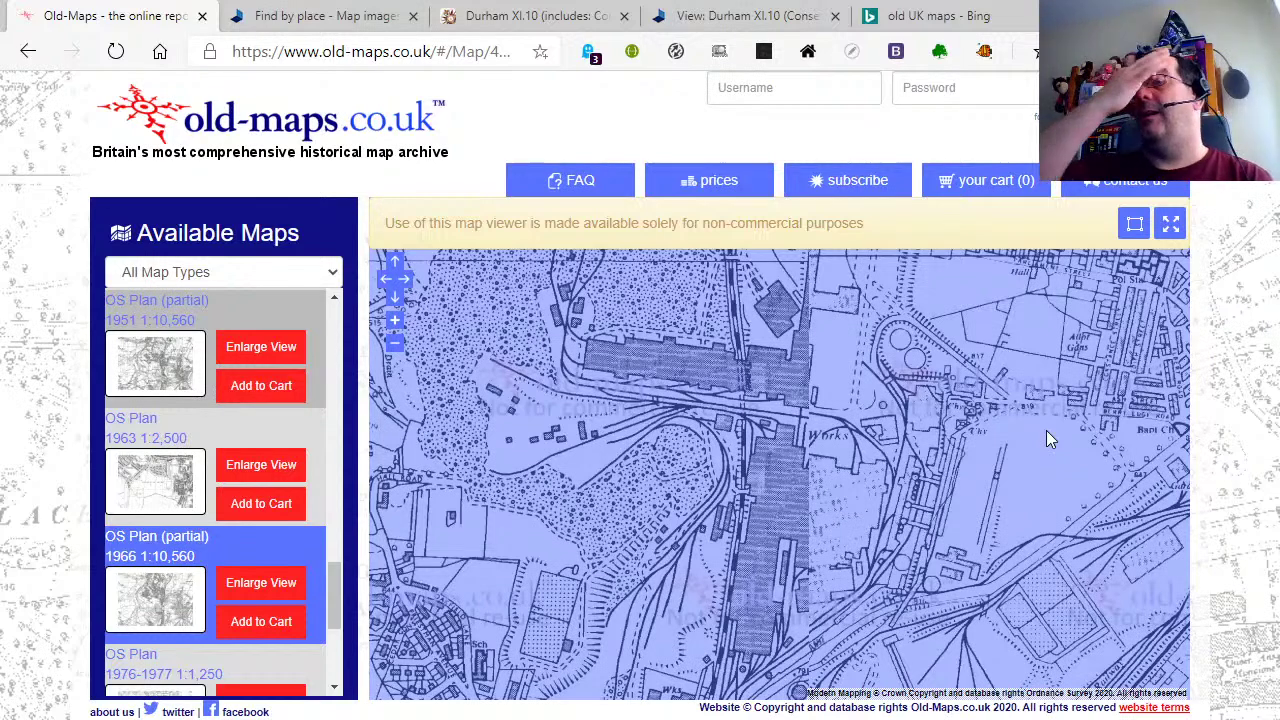
# Review the open National Library of Scotland place finder, the Old Maps Online entry for Durham XI.10 and its scanned sheet.
pyautogui.click(320, 16)
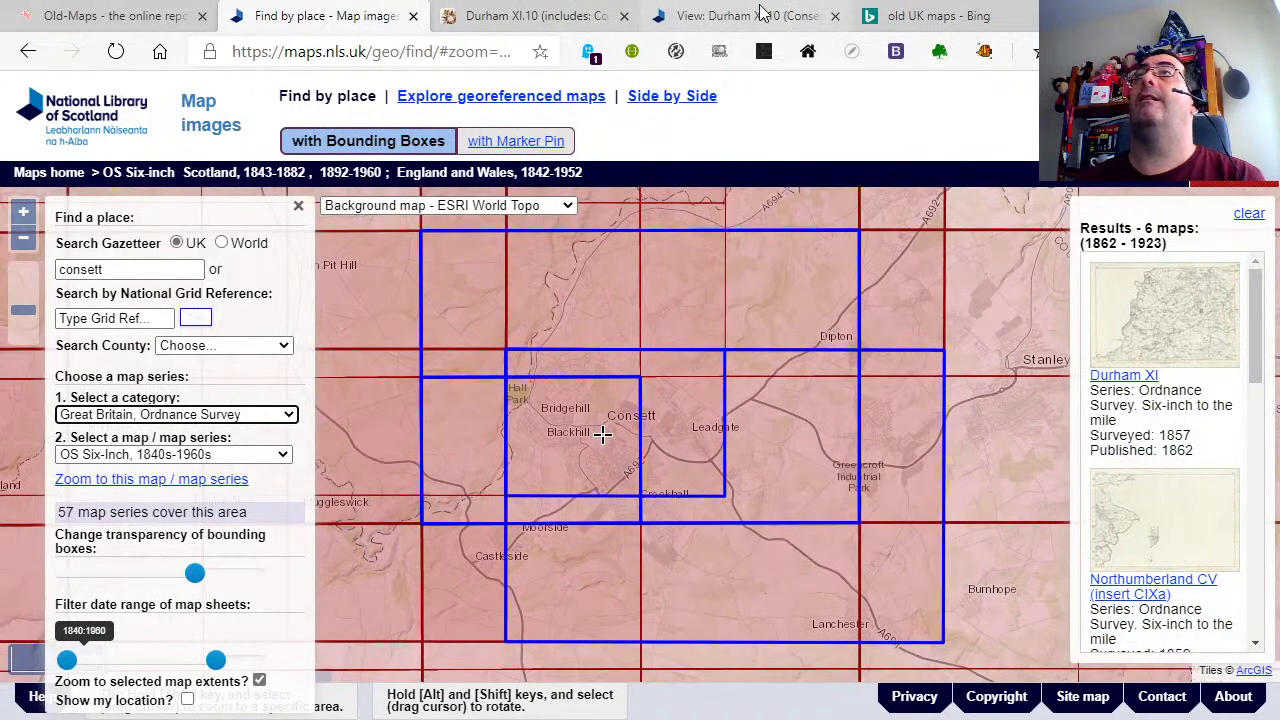
pyautogui.click(478, 12)
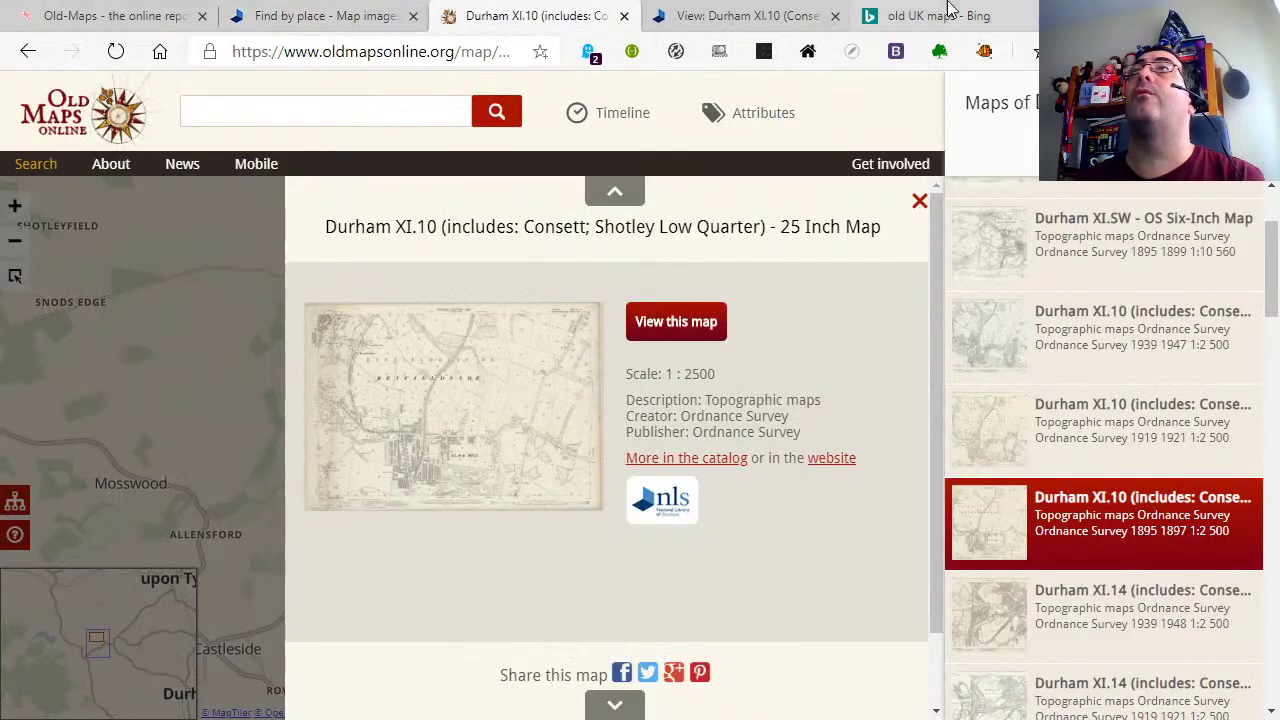
pyautogui.click(743, 18)
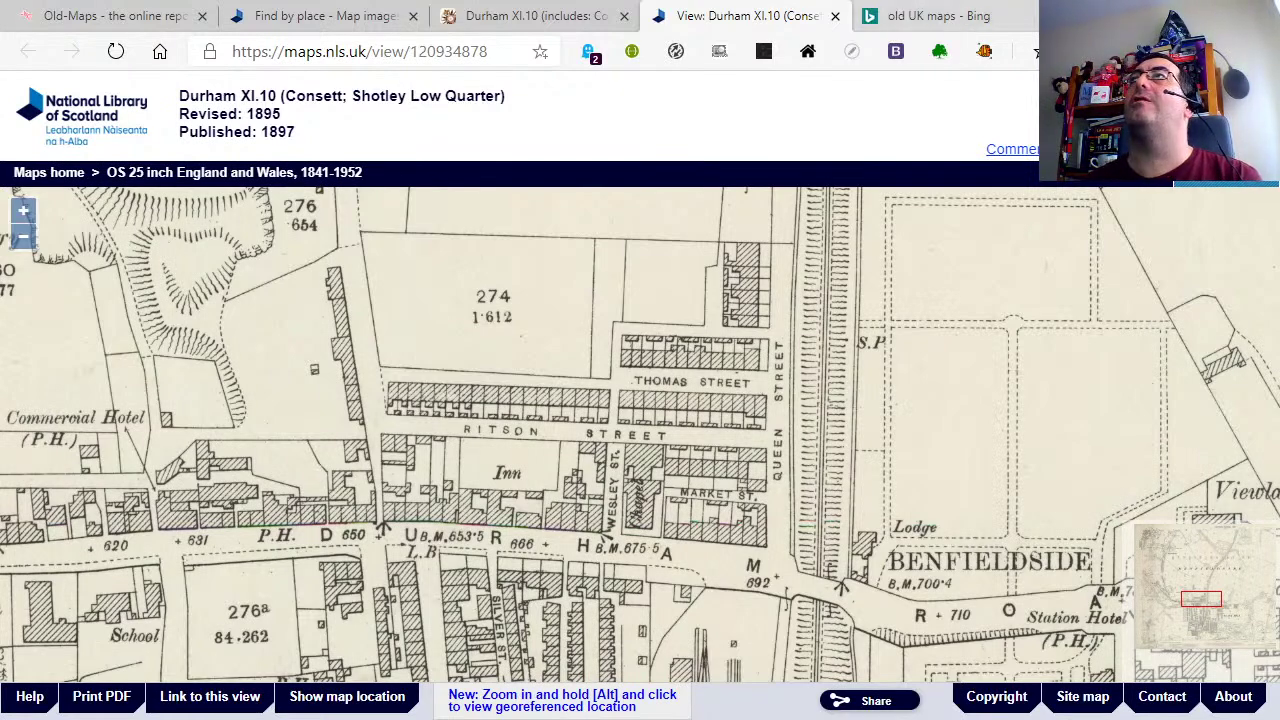
# Search the web for "qgis" in a new tab and open the QGIS project website.
pyautogui.hotkey('ctrl', 't')
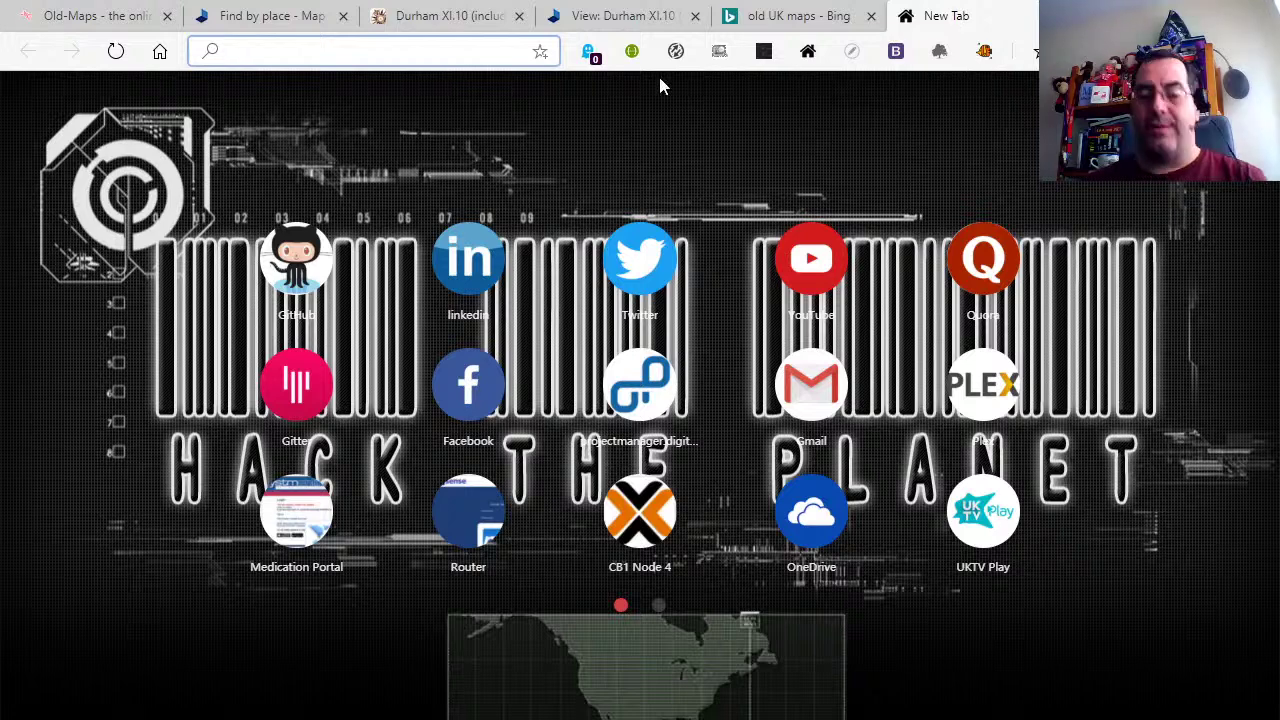
pyautogui.write('qgis')
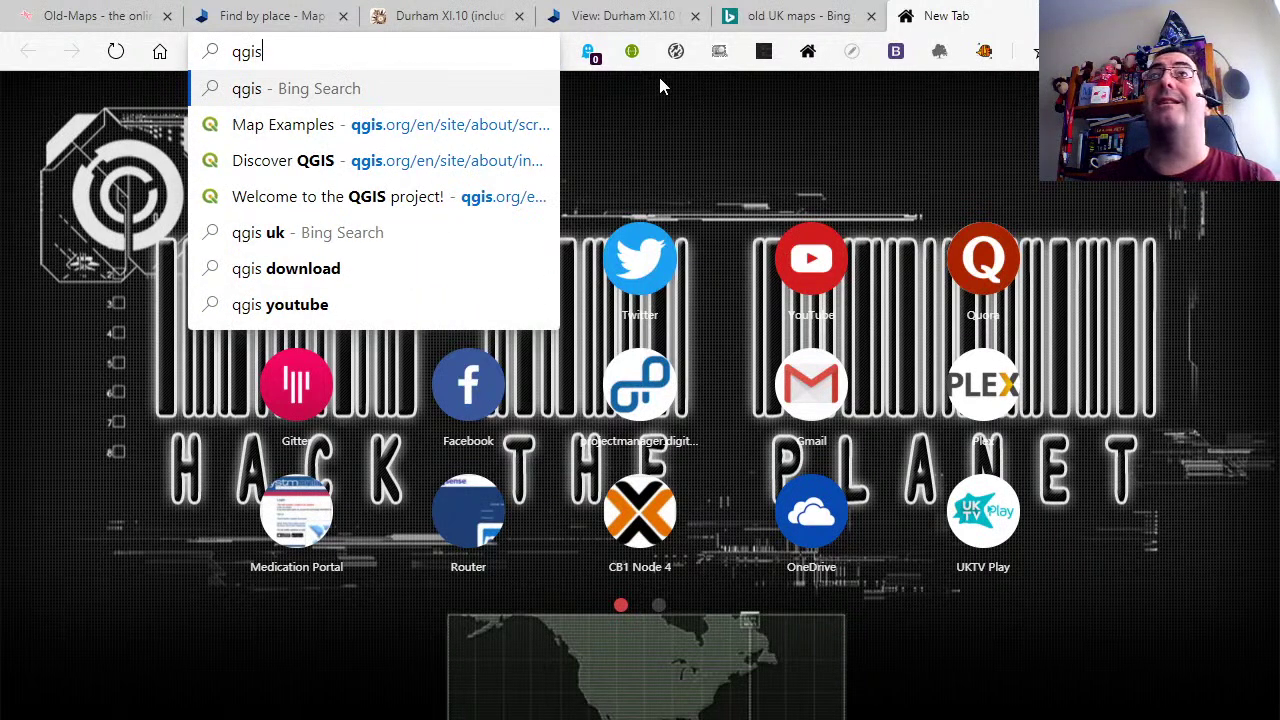
pyautogui.press('Return')
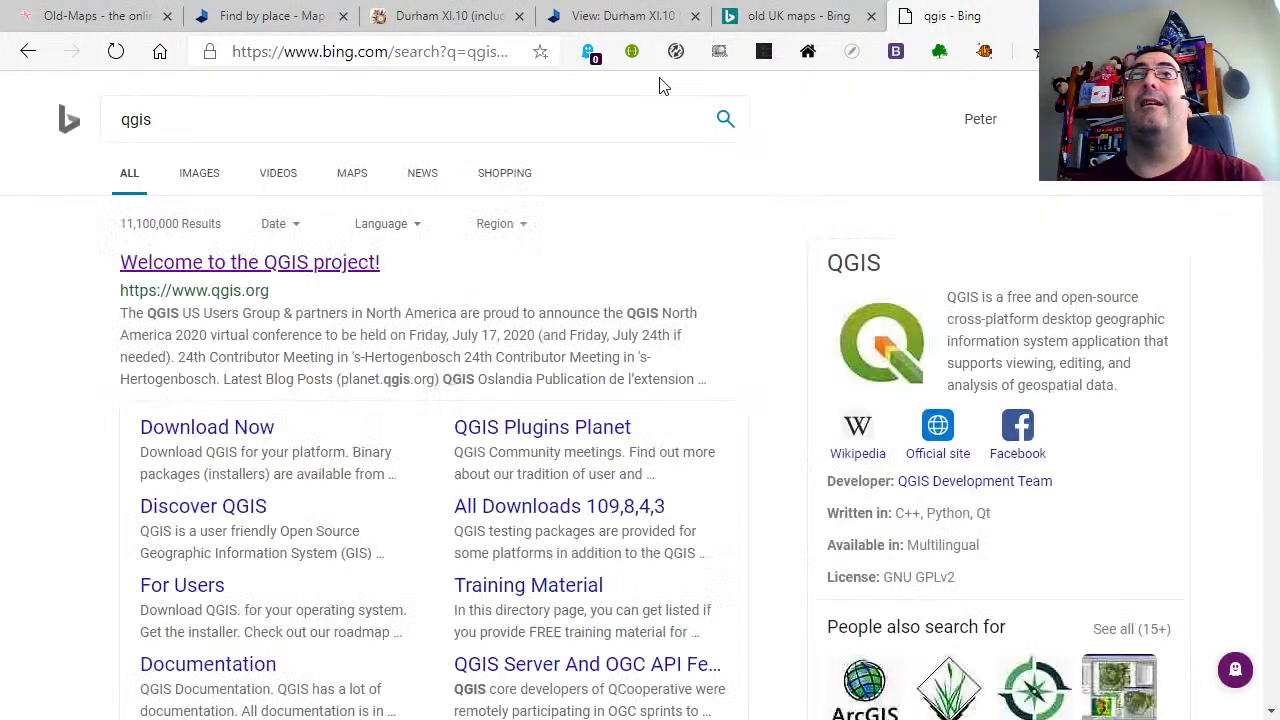
pyautogui.click(295, 278)
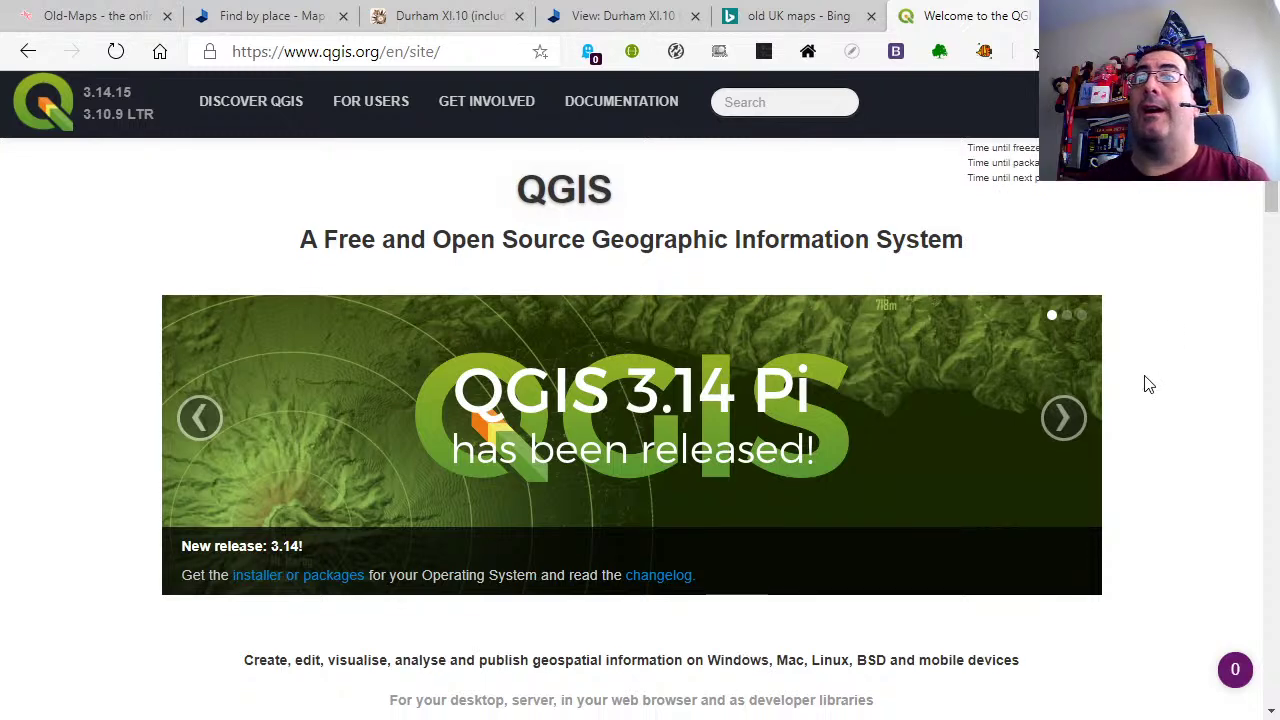
# Read through the QGIS homepage and open the Discover QGIS page to view its introduction.
pyautogui.scroll(-4, 1148, 385)
pyautogui.scroll(-1, 1148, 385)
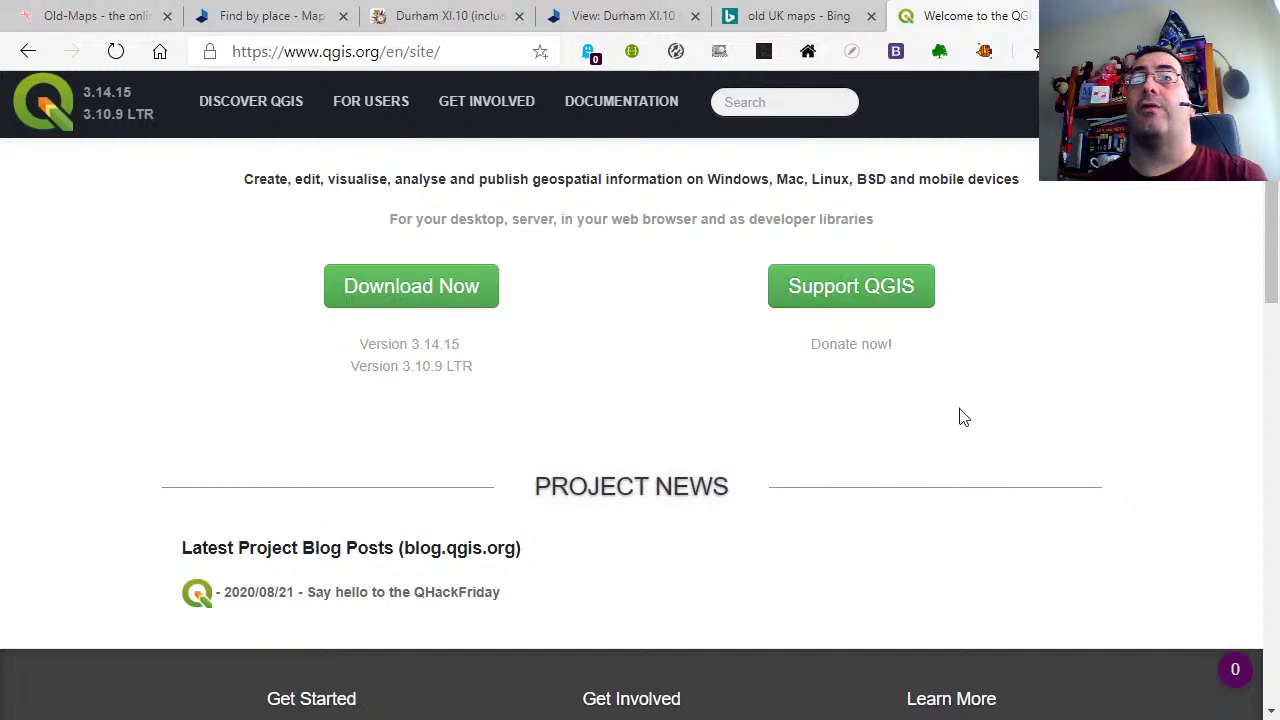
pyautogui.scroll(-2, 985, 426)
pyautogui.scroll(4, 986, 426)
pyautogui.scroll(3, 985, 420)
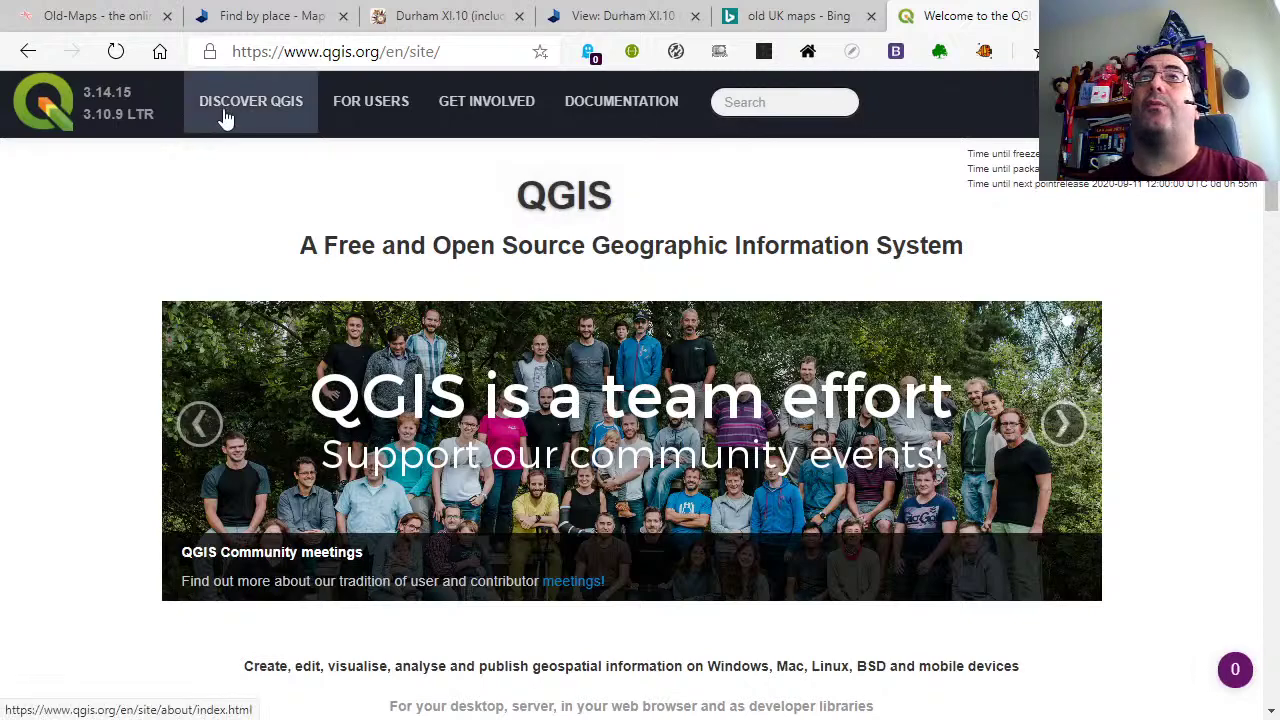
pyautogui.click(225, 118)
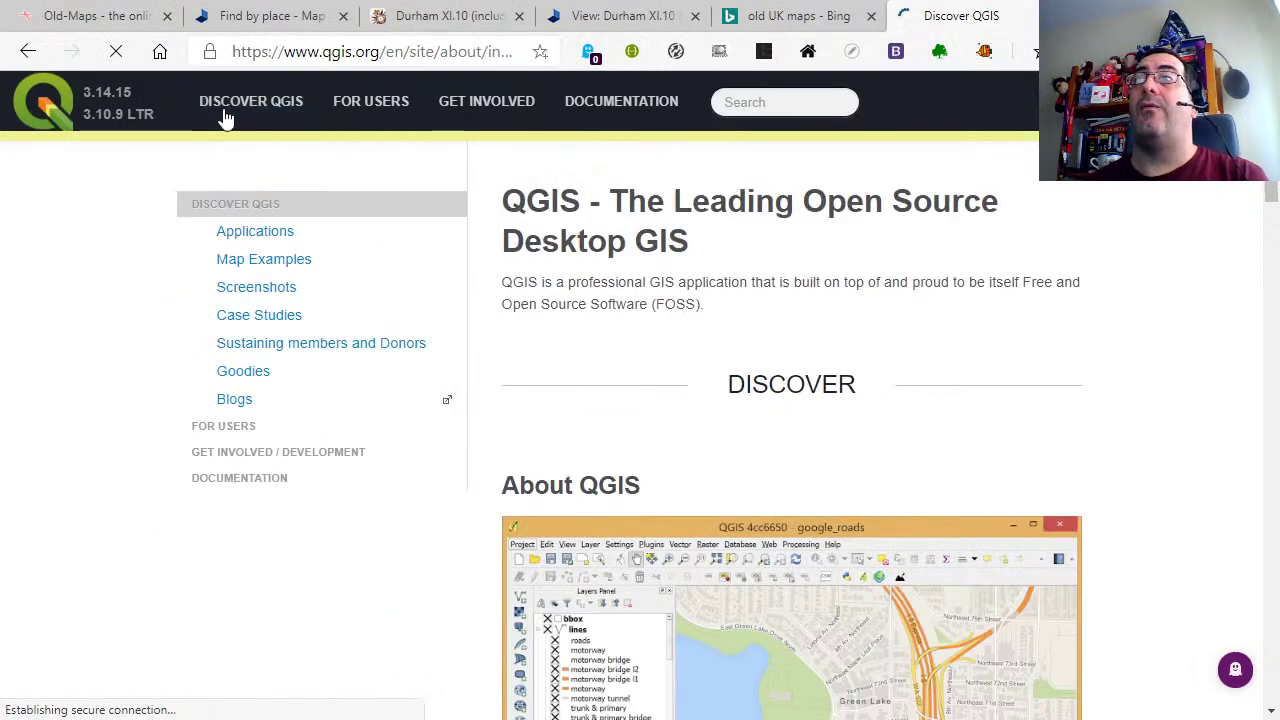
pyautogui.scroll(-3, 1111, 449)
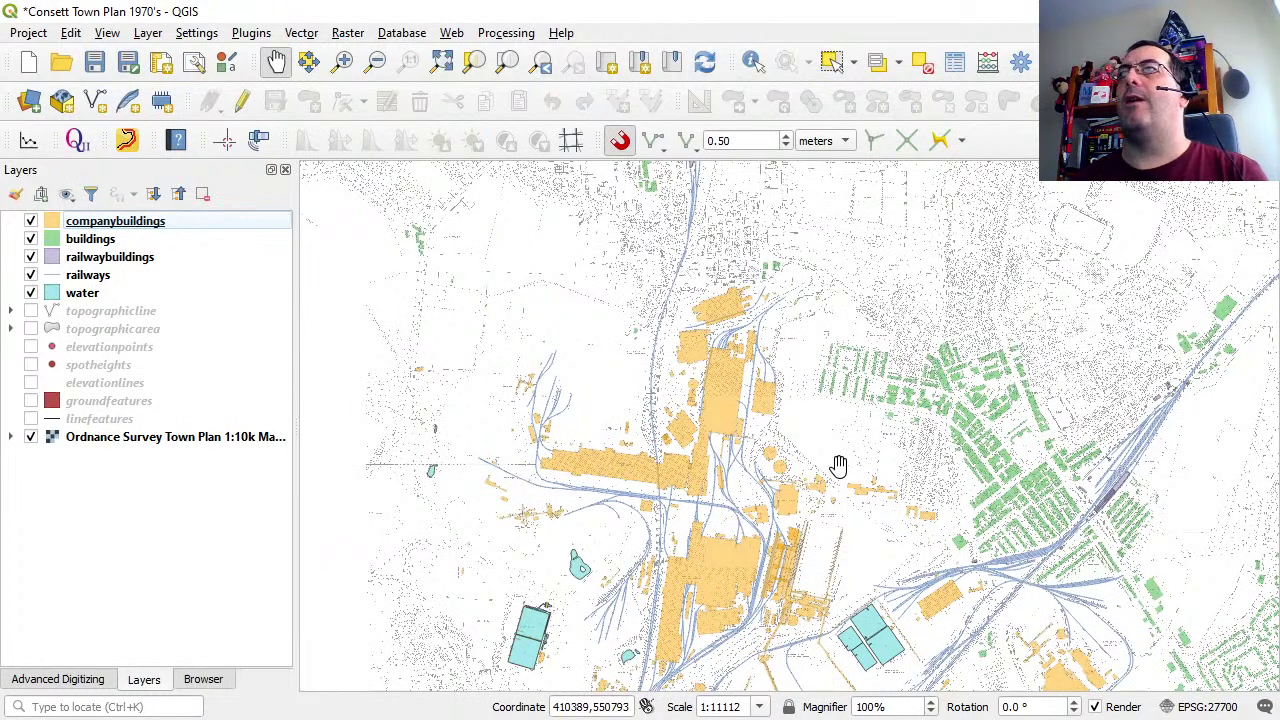
# Switch to QGIS and inspect the digitised buildings, railways and water features across the Consett Town Plan 1970's project.
pyautogui.moveTo(843, 466); pyautogui.dragTo(642, 357)
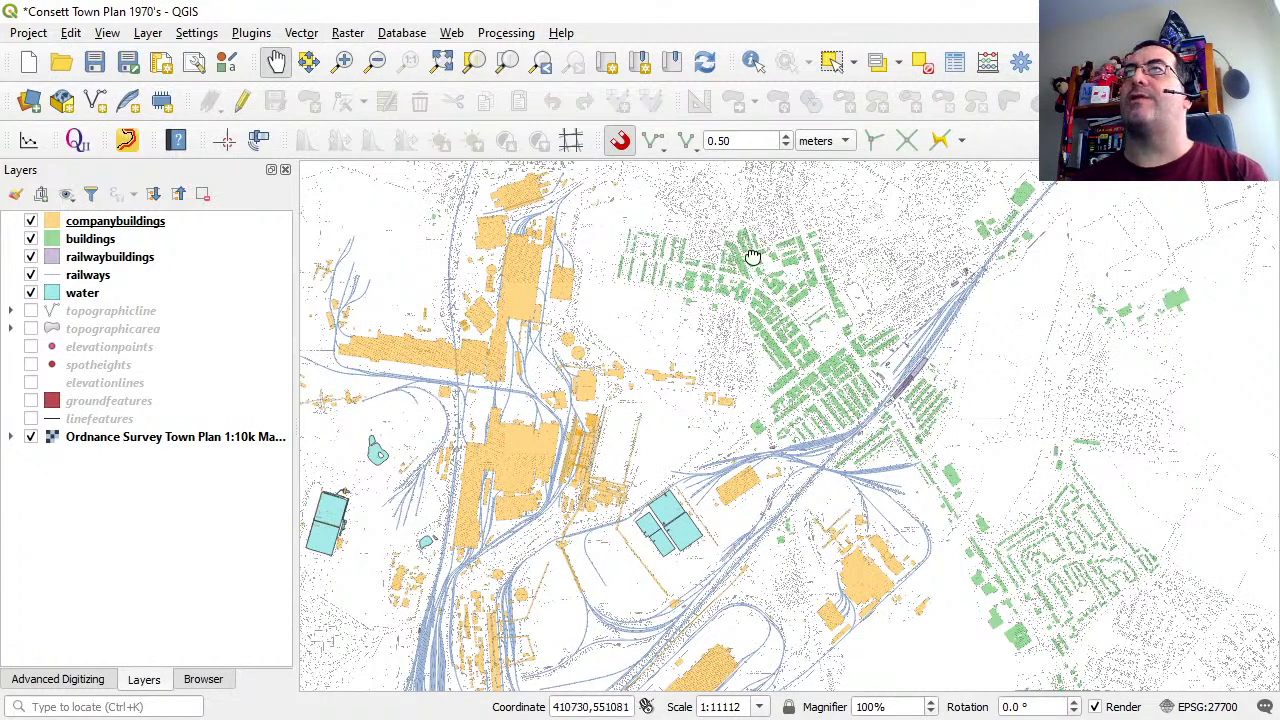
pyautogui.moveTo(757, 252); pyautogui.dragTo(750, 483)
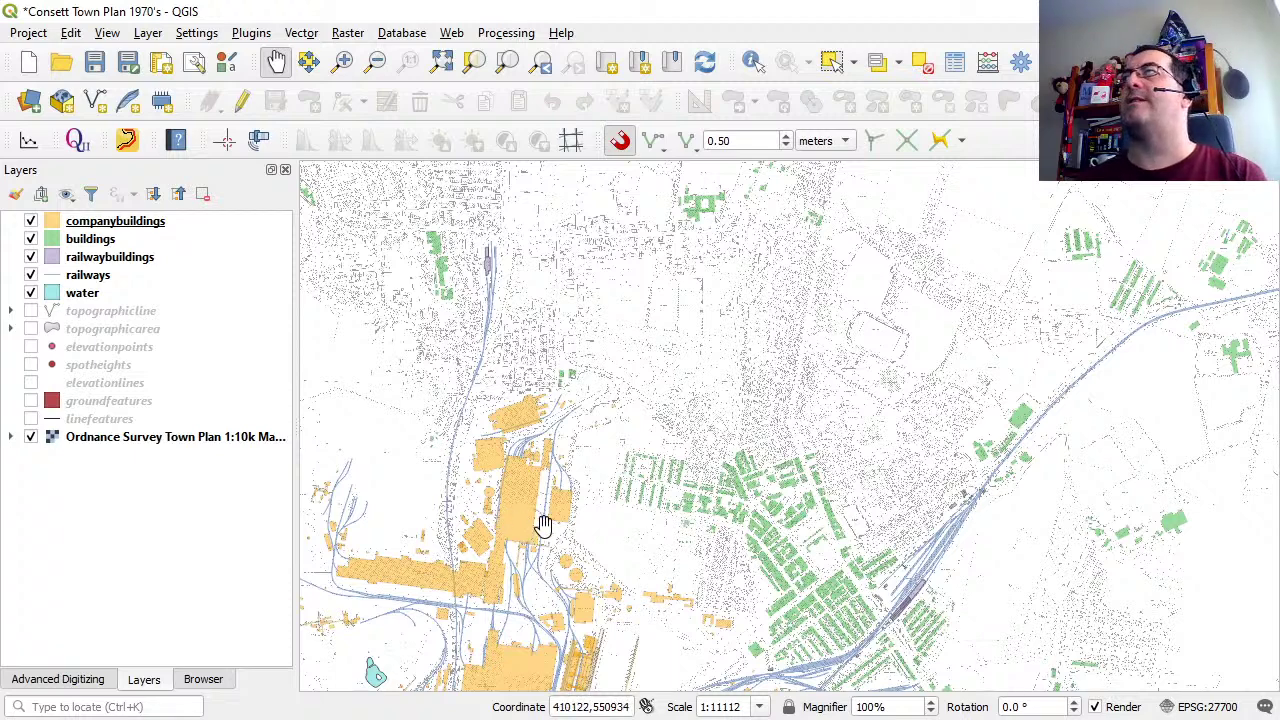
pyautogui.moveTo(1006, 363); pyautogui.dragTo(640, 480)
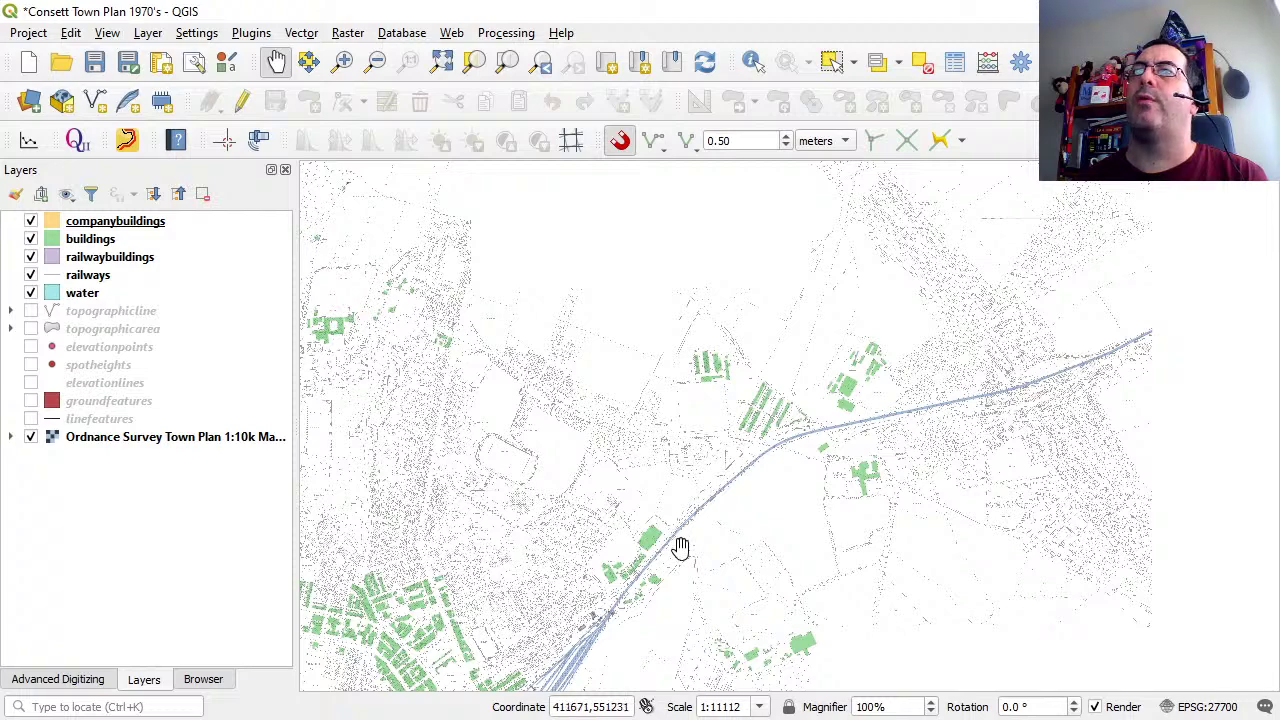
pyautogui.moveTo(506, 569); pyautogui.dragTo(943, 314)
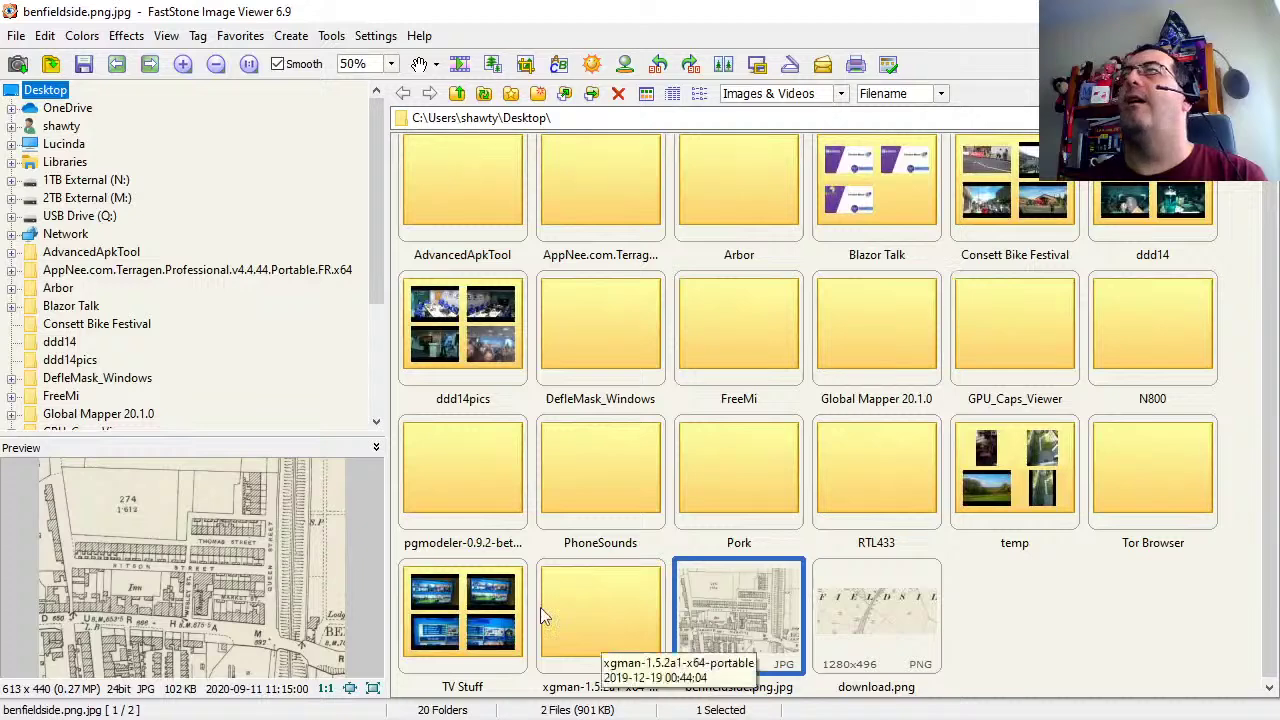
# Switch to FastStone Image Viewer and open benfieldside.png.jpg from the Desktop folder for full-screen viewing.
pyautogui.doubleClick(769, 597)
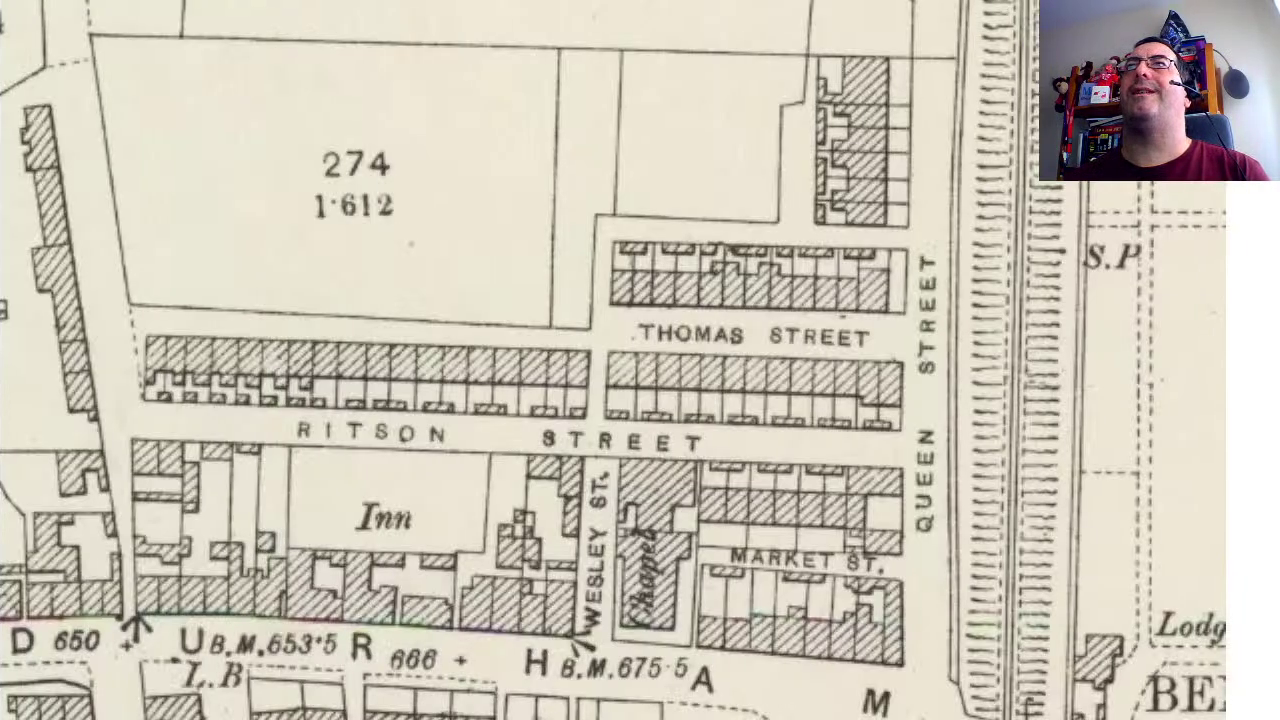
# Switch to QGIS and hide the water, railways, railwaybuildings, buildings and companybuildings layers.
pyautogui.scroll(1, 520, 300)
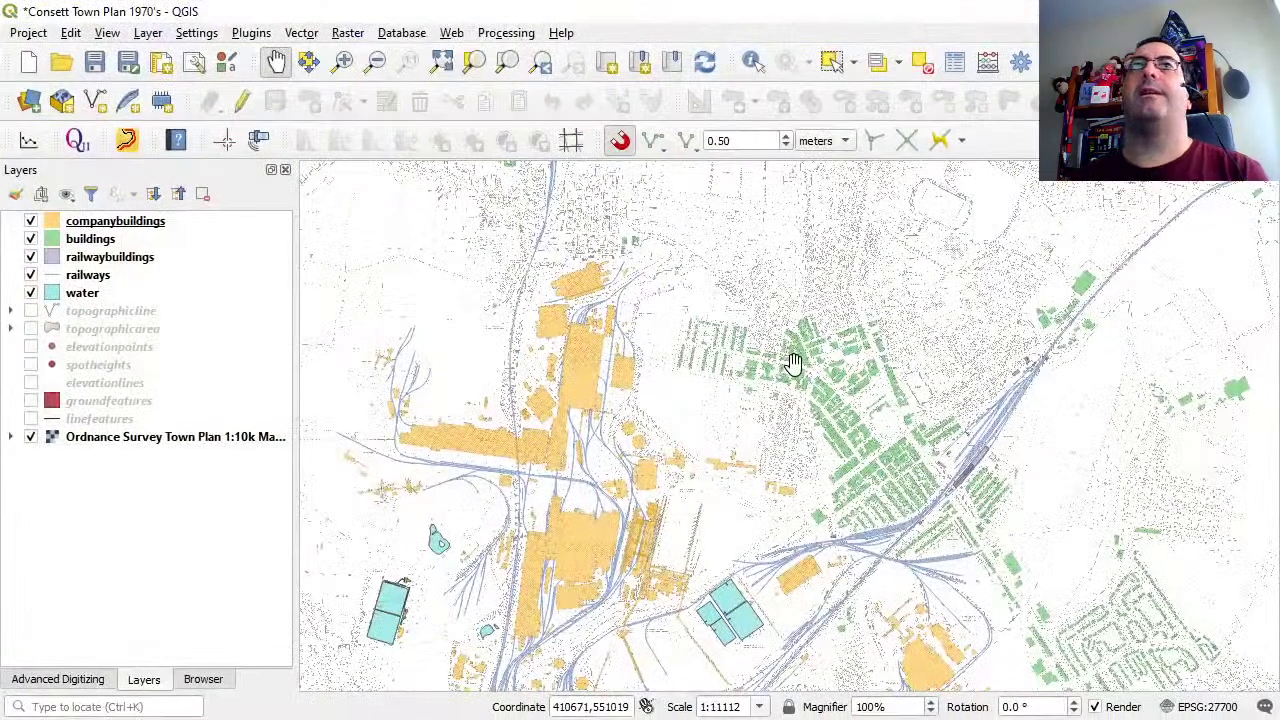
pyautogui.click(30, 293)
pyautogui.click(30, 275)
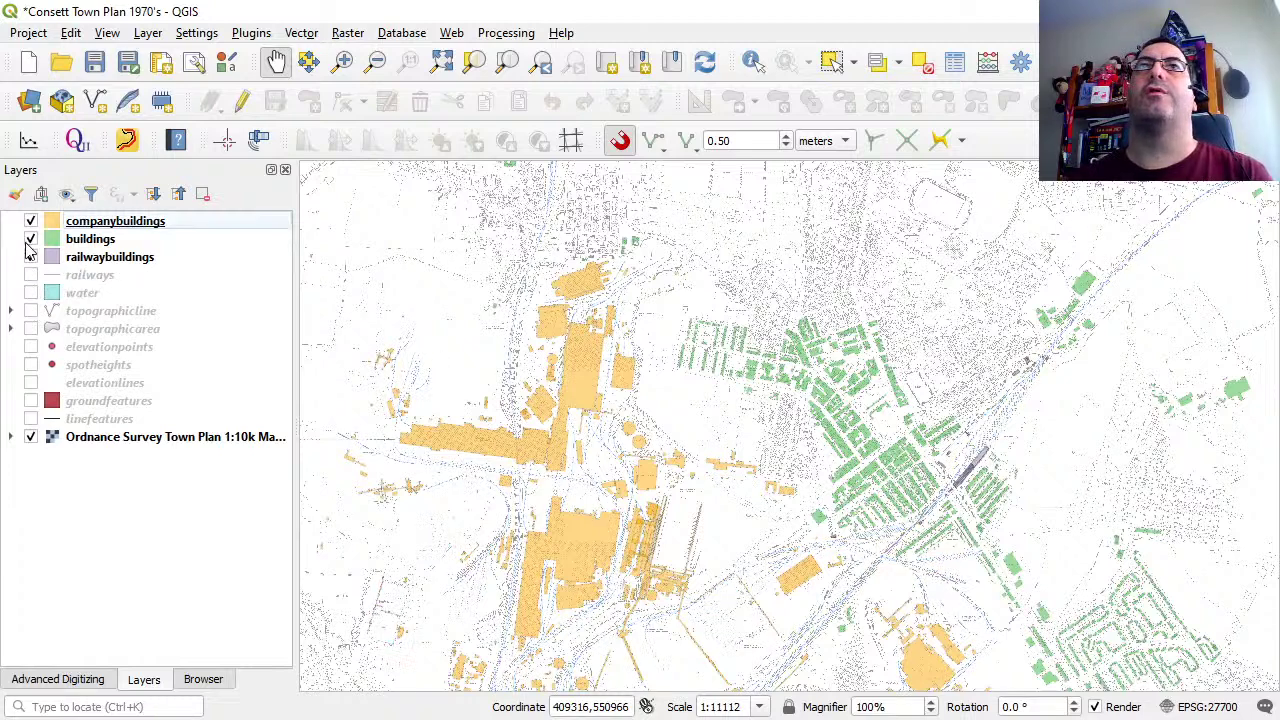
pyautogui.click(30, 257)
pyautogui.click(30, 239)
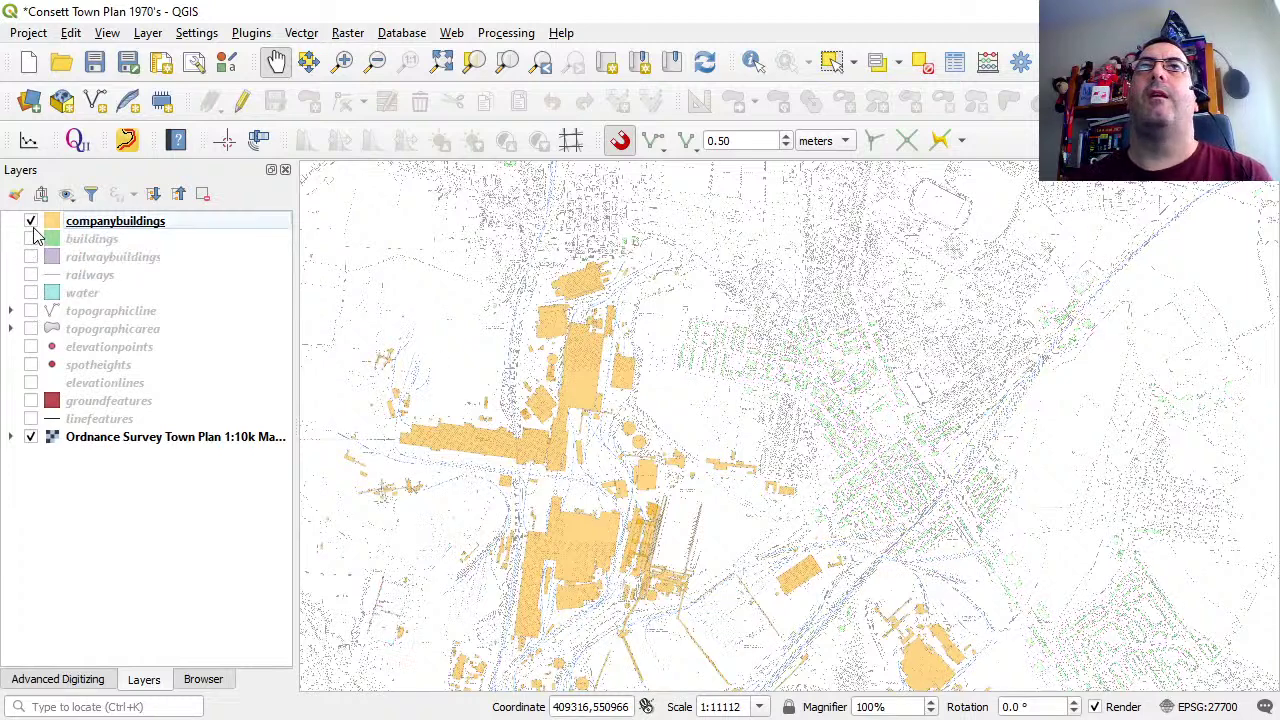
pyautogui.click(34, 229)
pyautogui.click(31, 221)
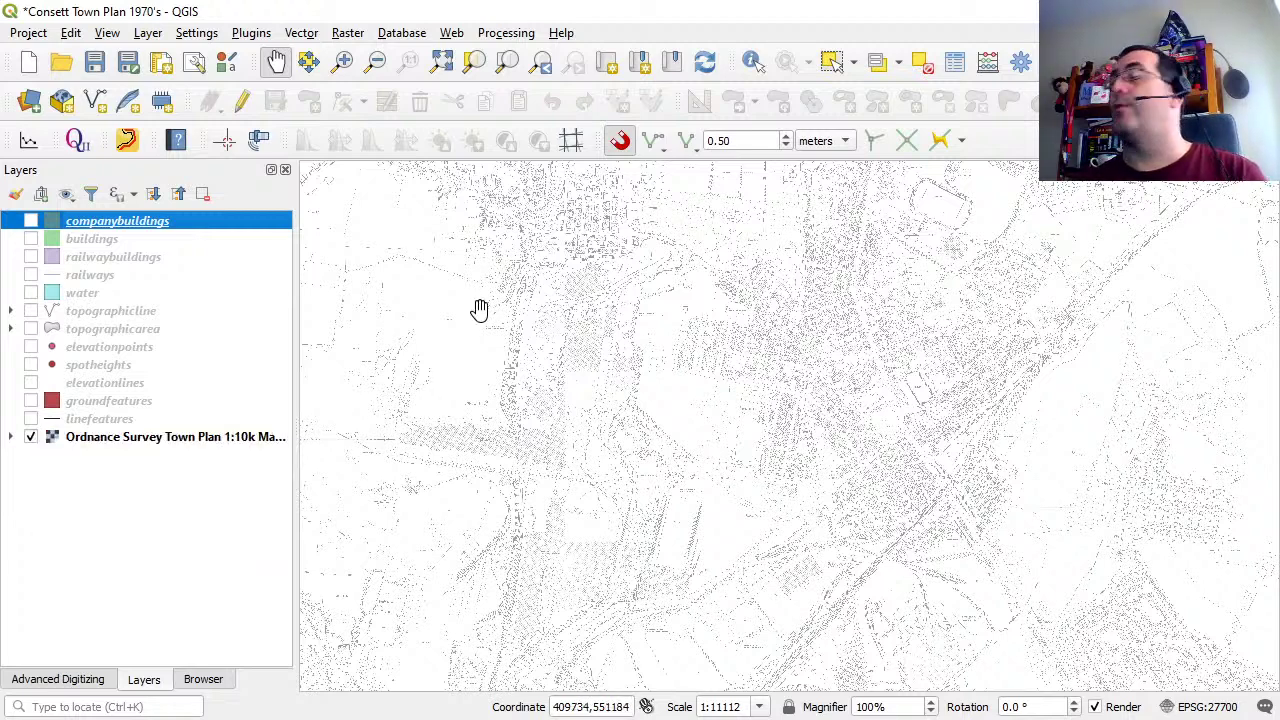
# Show the topographicline and topographicarea layers over the Ordnance Survey Town Plan of central Consett.
pyautogui.click(32, 312)
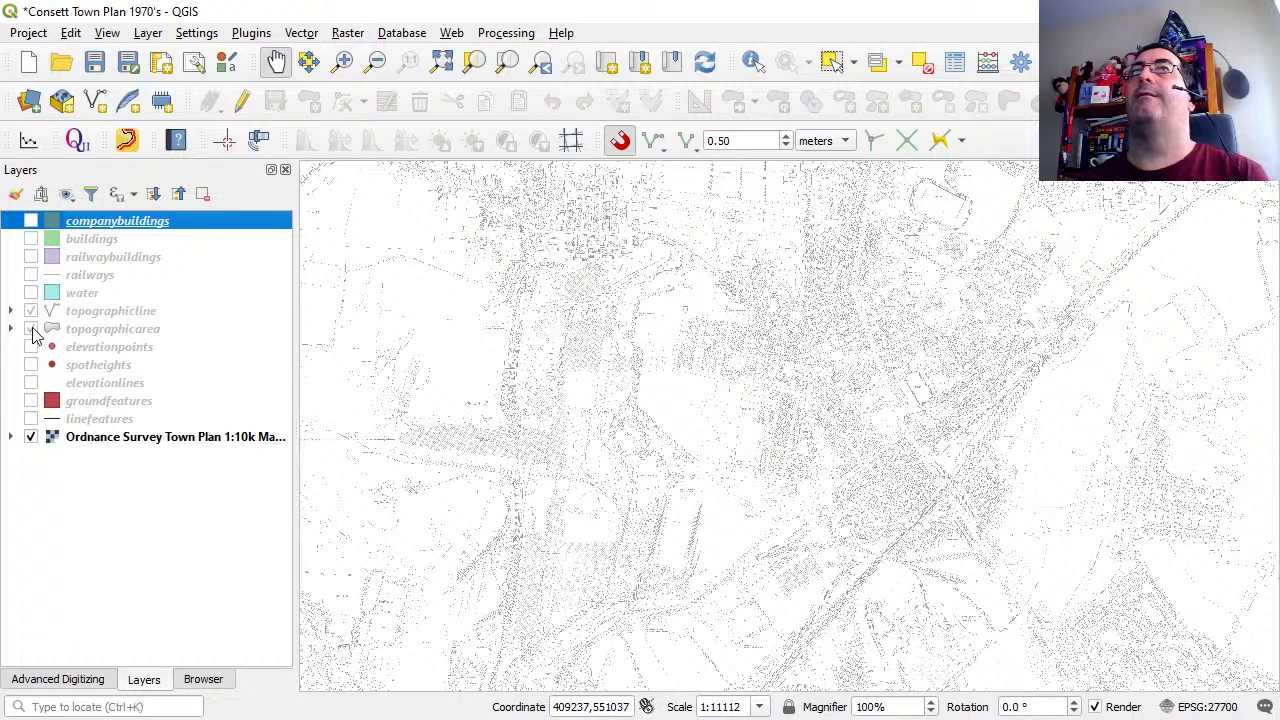
pyautogui.click(32, 330)
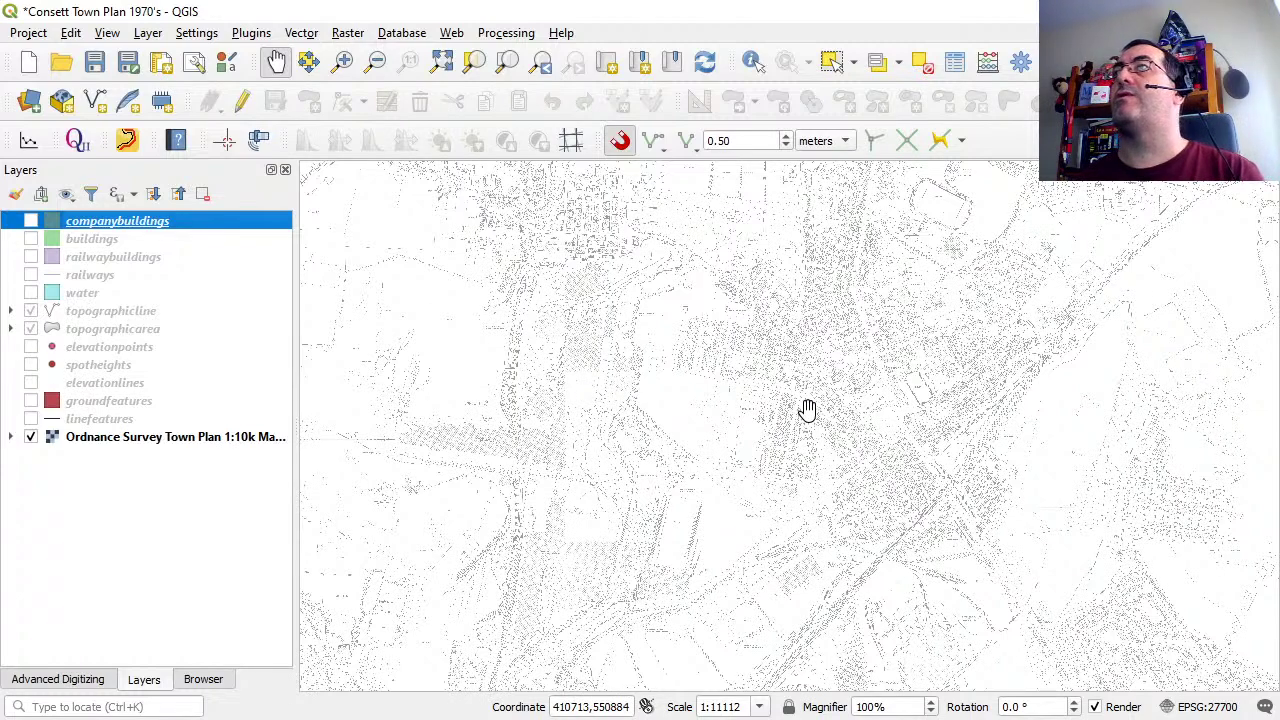
pyautogui.scroll(1, 808, 410)
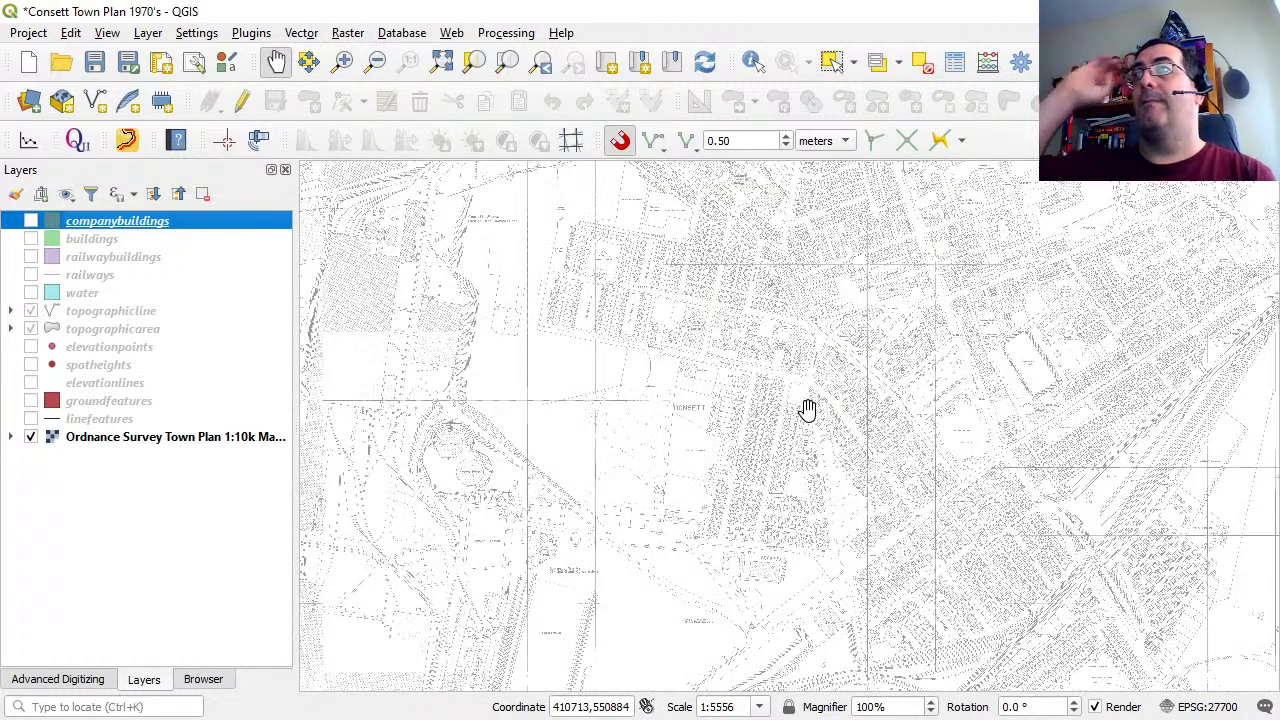
pyautogui.scroll(1, 808, 410)
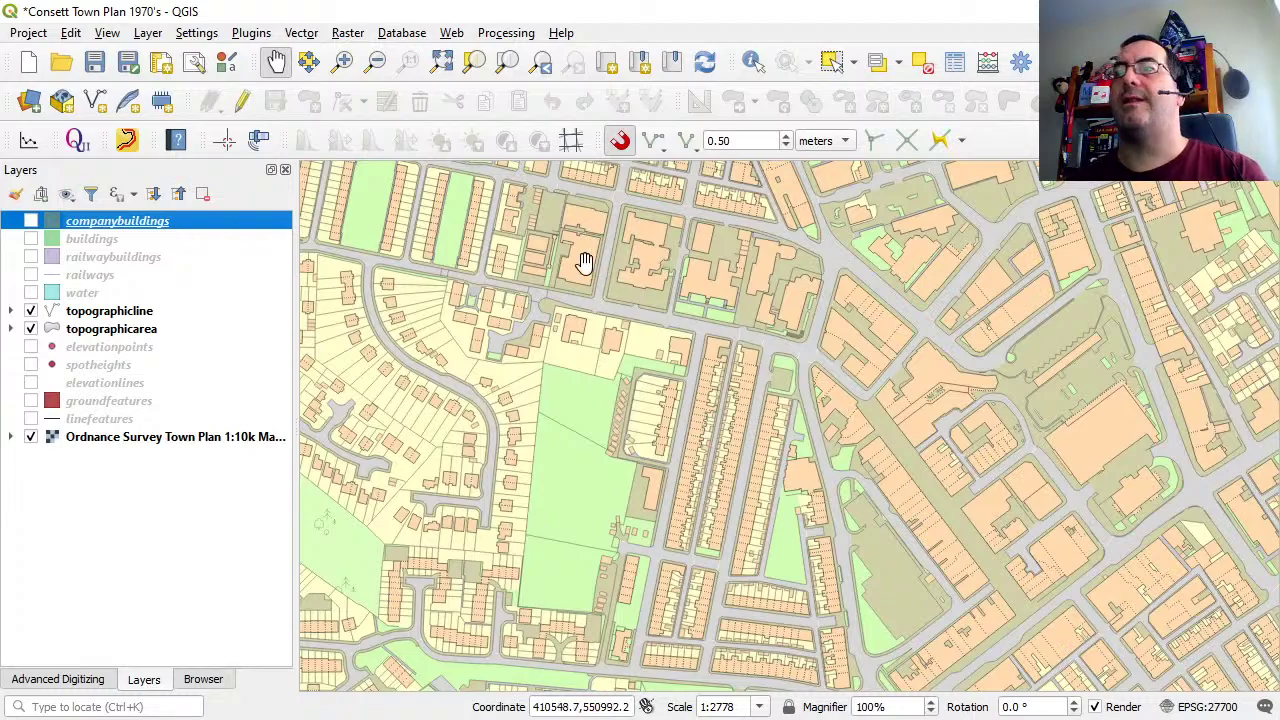
# Locate the terraced streets beside Benfieldside Cemetery on the modern topographic map.
pyautogui.moveTo(566, 228); pyautogui.dragTo(685, 355)
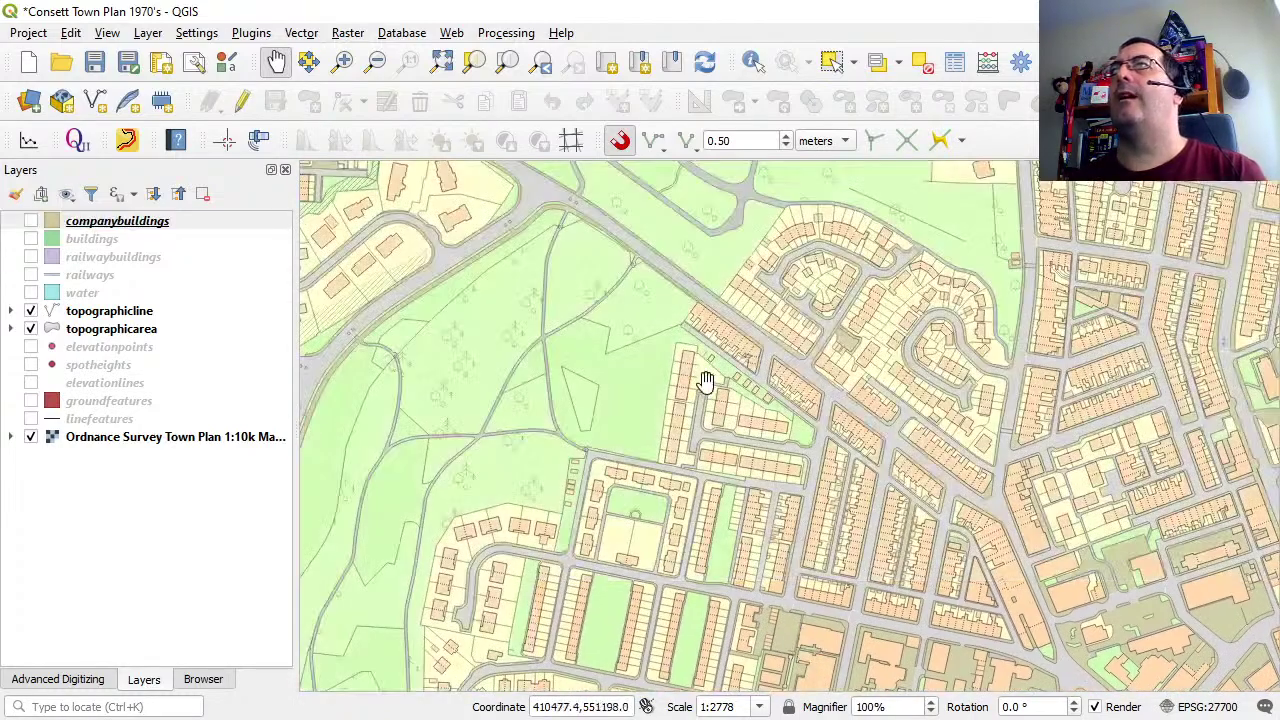
pyautogui.moveTo(559, 249); pyautogui.dragTo(851, 543)
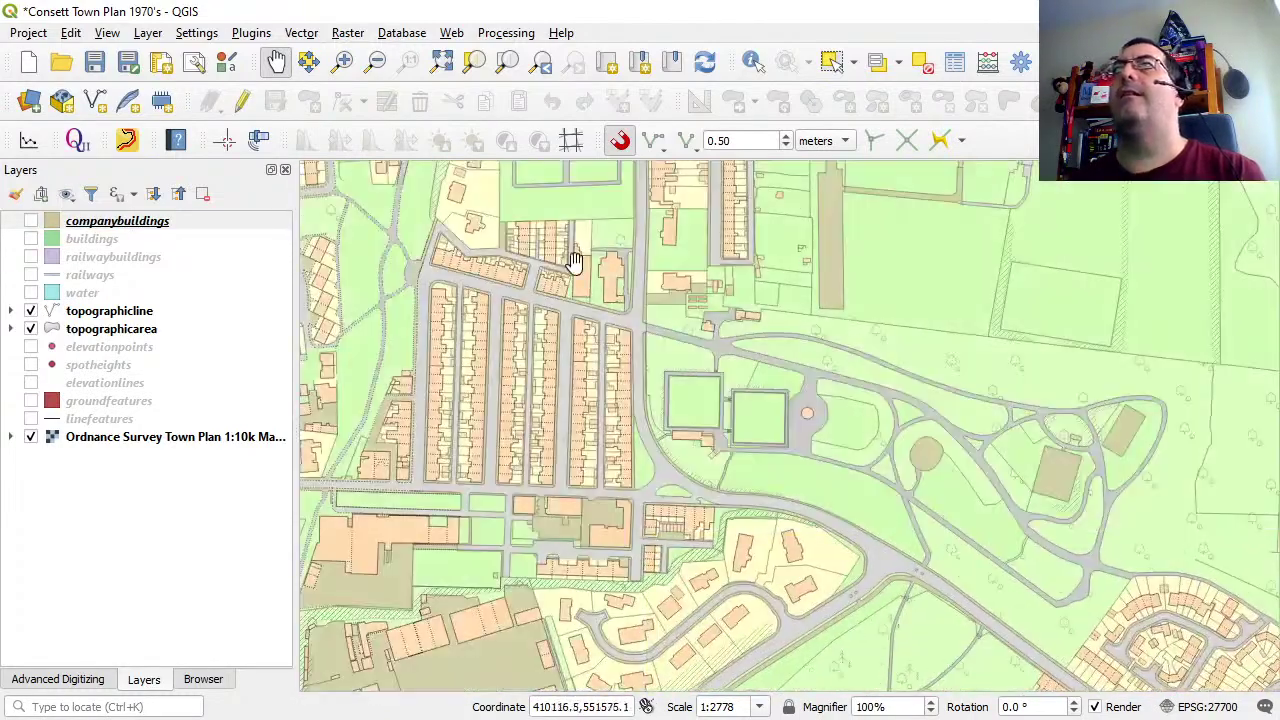
pyautogui.moveTo(571, 260); pyautogui.dragTo(840, 517)
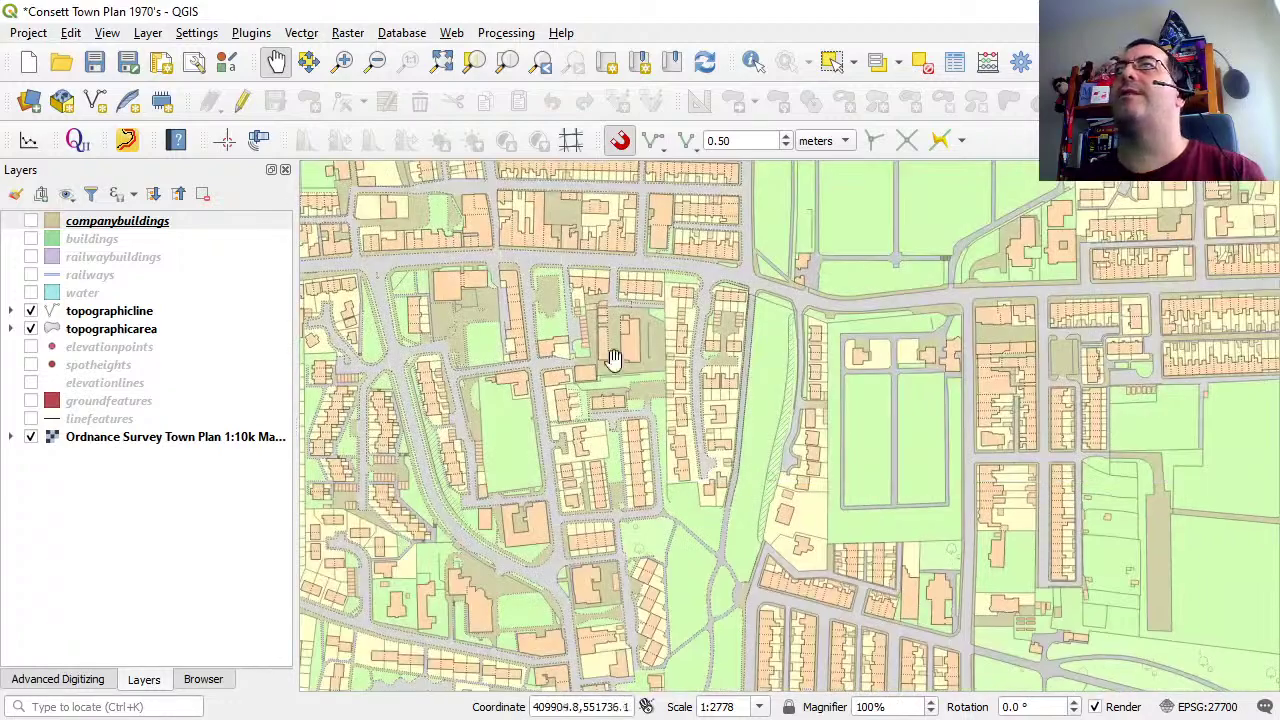
pyautogui.moveTo(614, 337); pyautogui.dragTo(680, 568)
pyautogui.moveTo(695, 459)
pyautogui.mouseDown()
pyautogui.moveTo(675, 482)
pyautogui.moveTo(700, 466)
pyautogui.mouseUp()
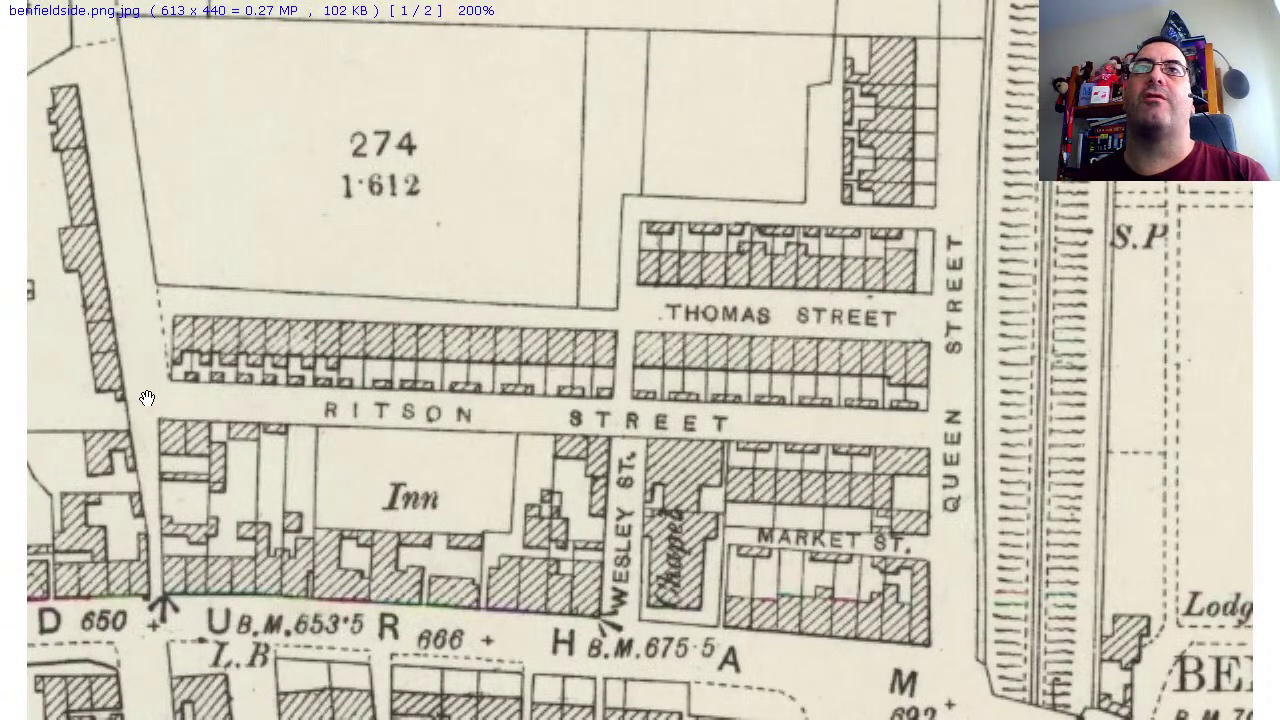
# Compare benfieldside.png.jpg in FastStone Image Viewer with the same terraced streets on the topographic layers in QGIS.
pyautogui.scroll(-2, 148, 399)
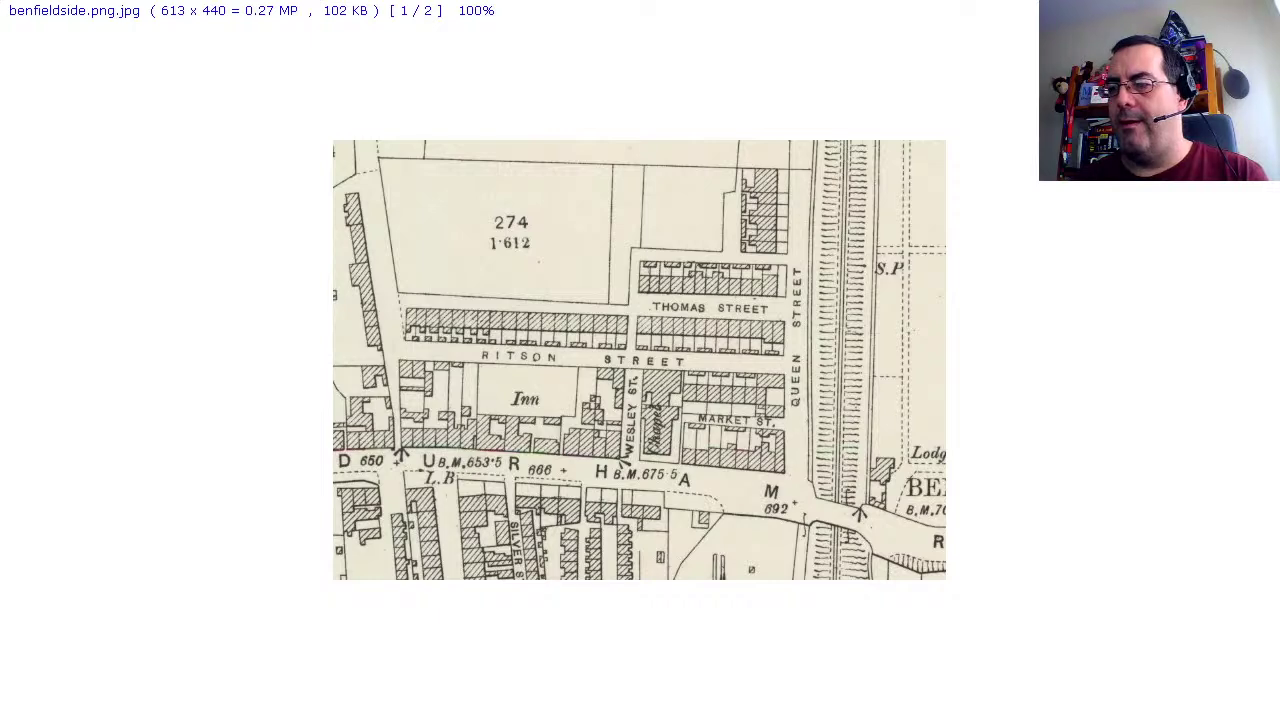
pyautogui.press('Escape')
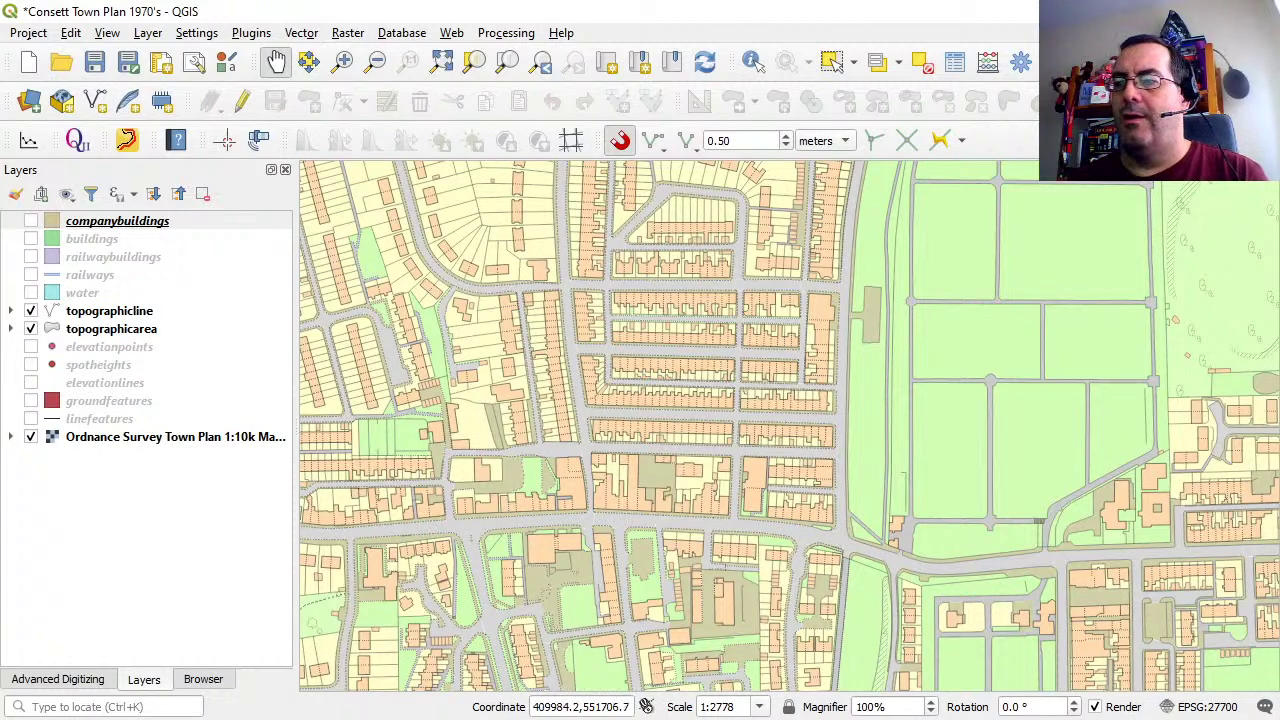
pyautogui.hotkey('alt', 'Tab')
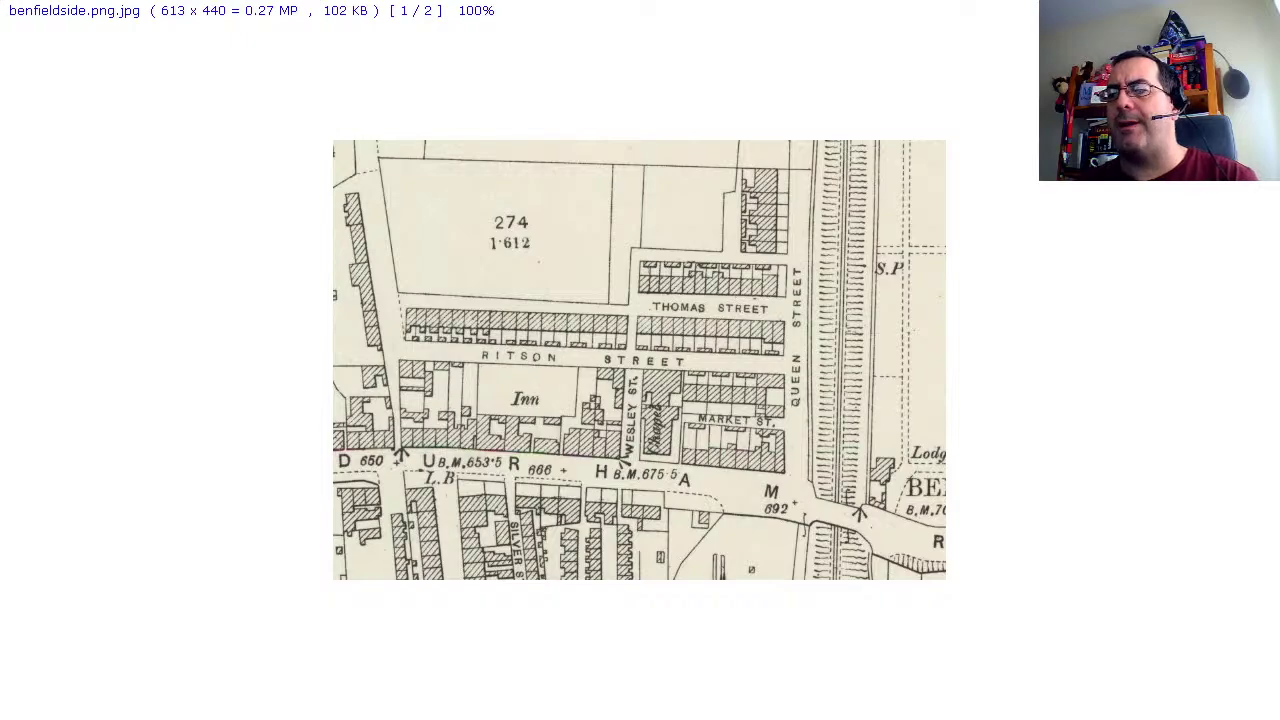
pyautogui.hotkey('alt', 'Tab')
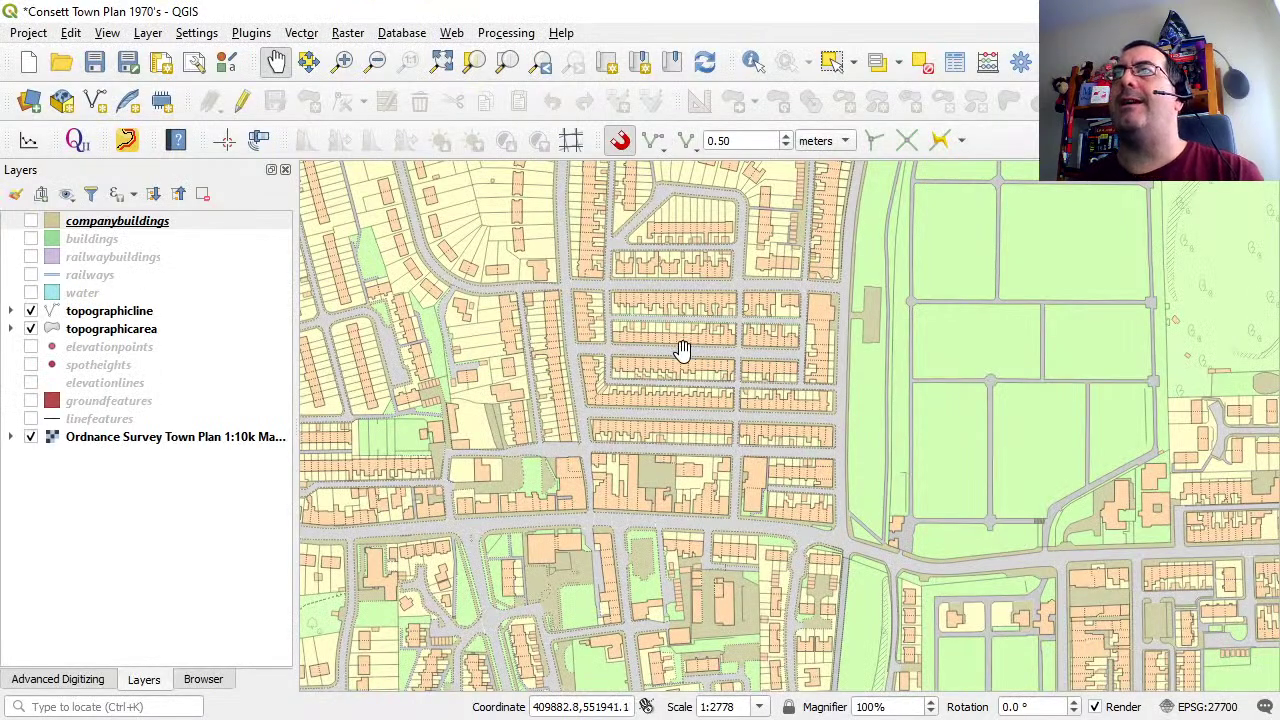
pyautogui.scroll(-1, 682, 350)
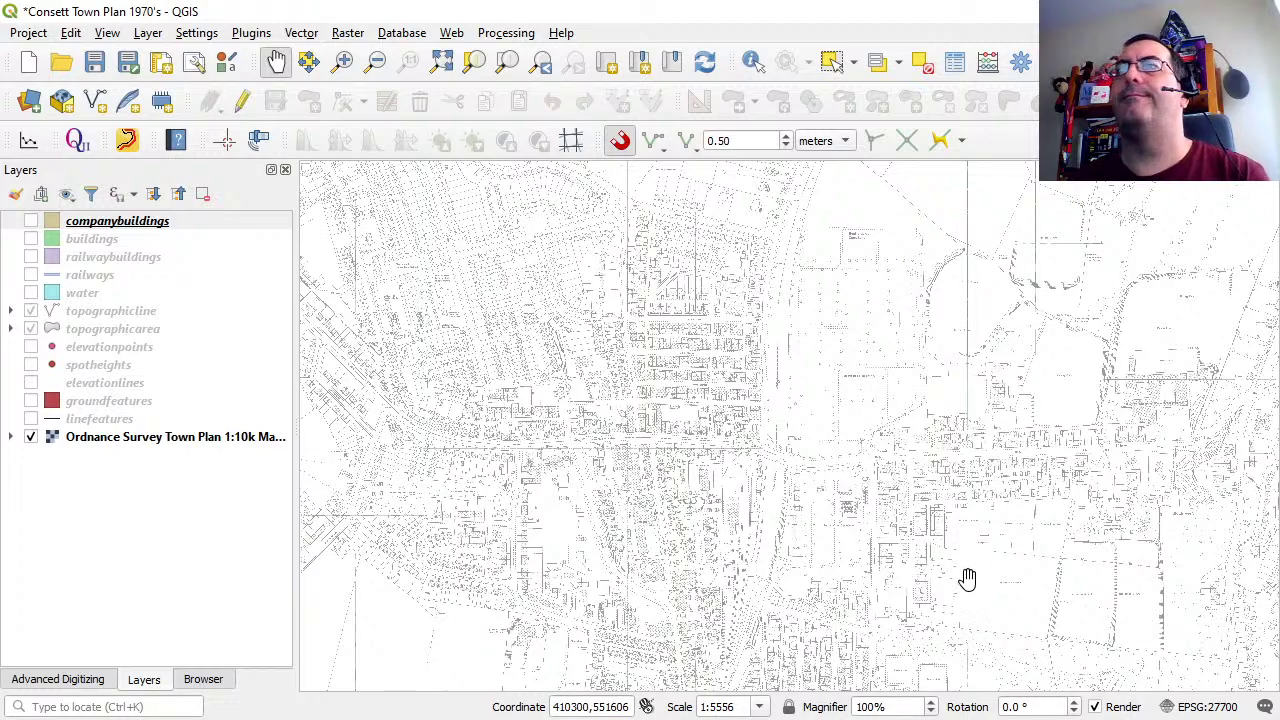
pyautogui.scroll(1, 598, 416)
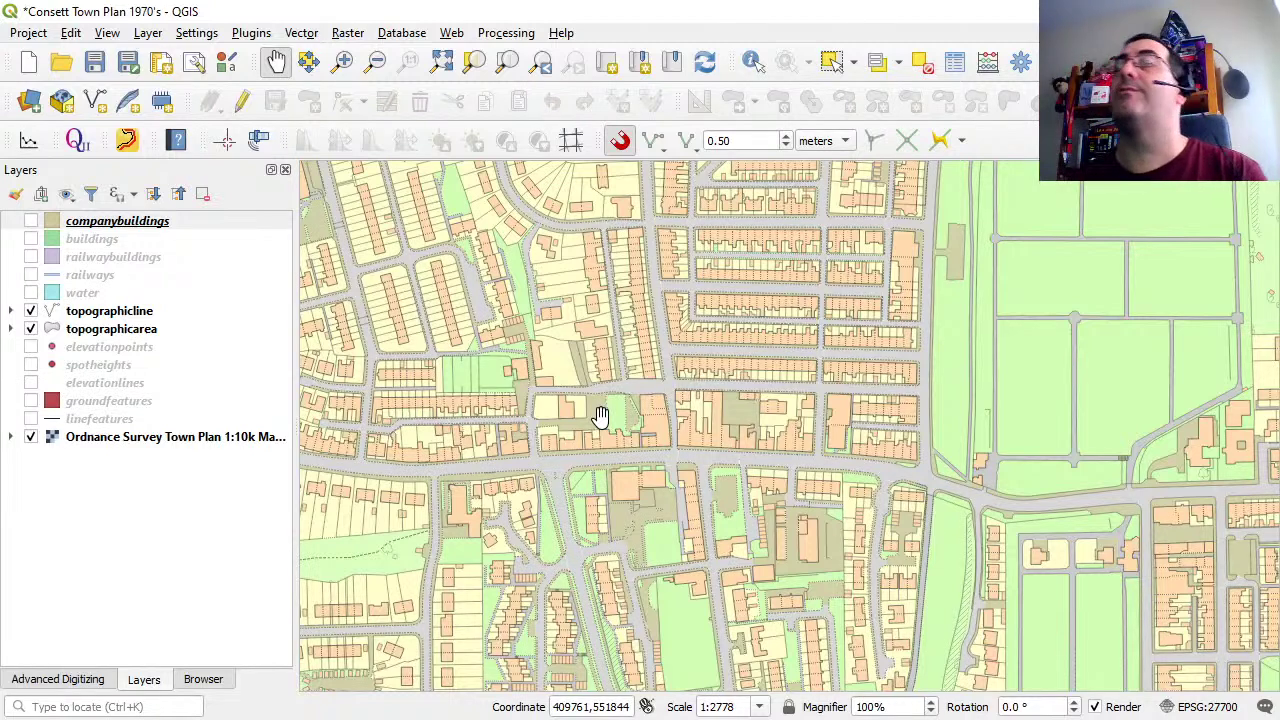
pyautogui.moveTo(700, 309); pyautogui.dragTo(714, 449)
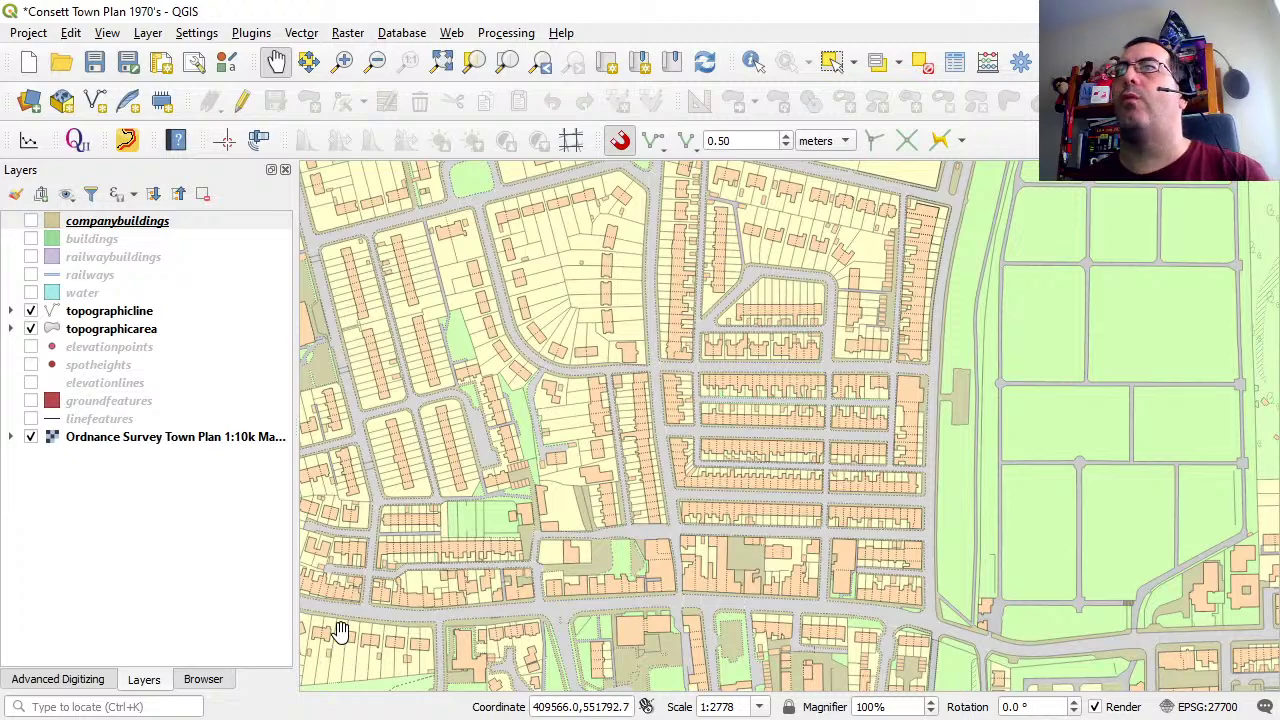
# Hide the topographicline and topographicarea layers and examine the dismantled railway past Park Road and the Bus Depot on the town plan.
pyautogui.click(31, 311)
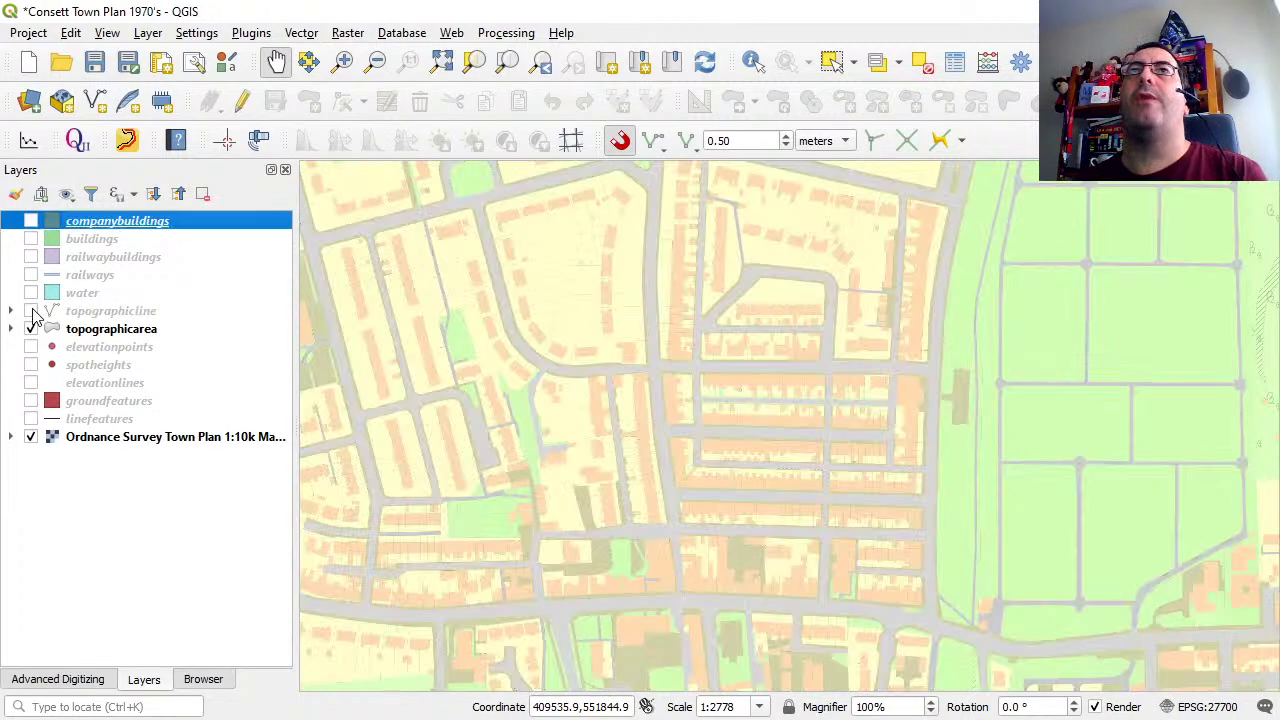
pyautogui.click(31, 329)
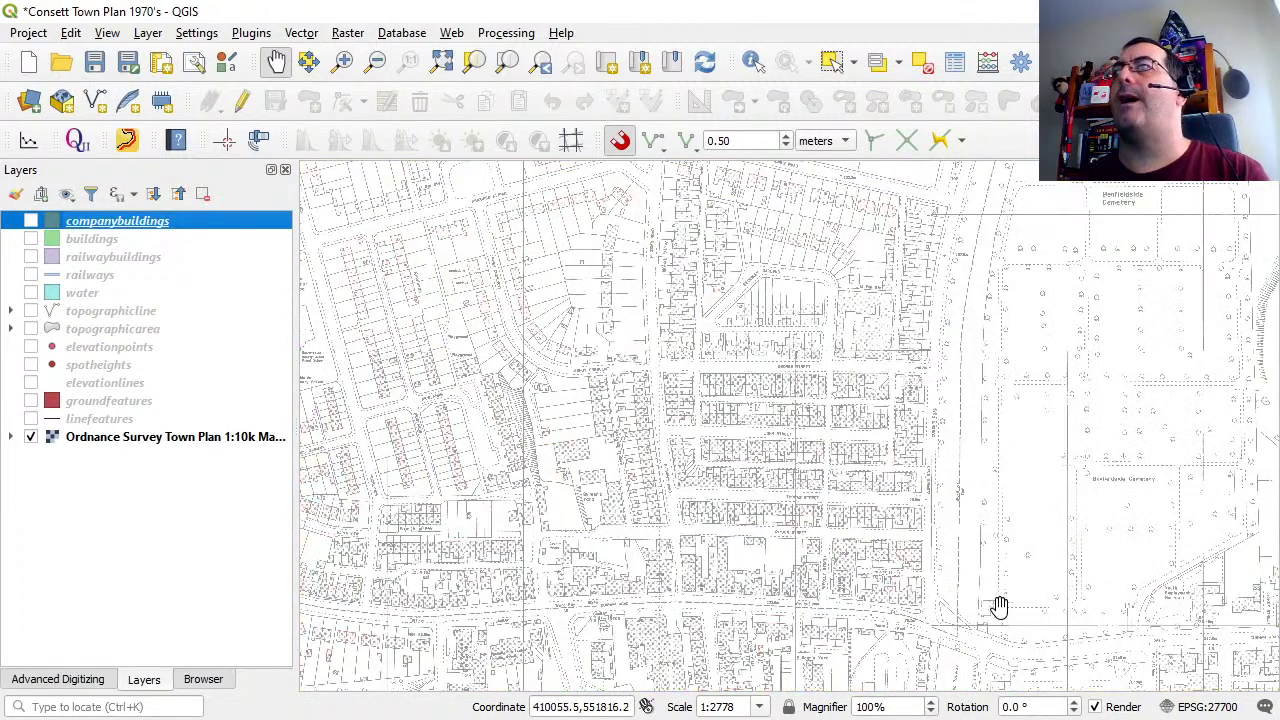
pyautogui.moveTo(1000, 606); pyautogui.dragTo(803, 354)
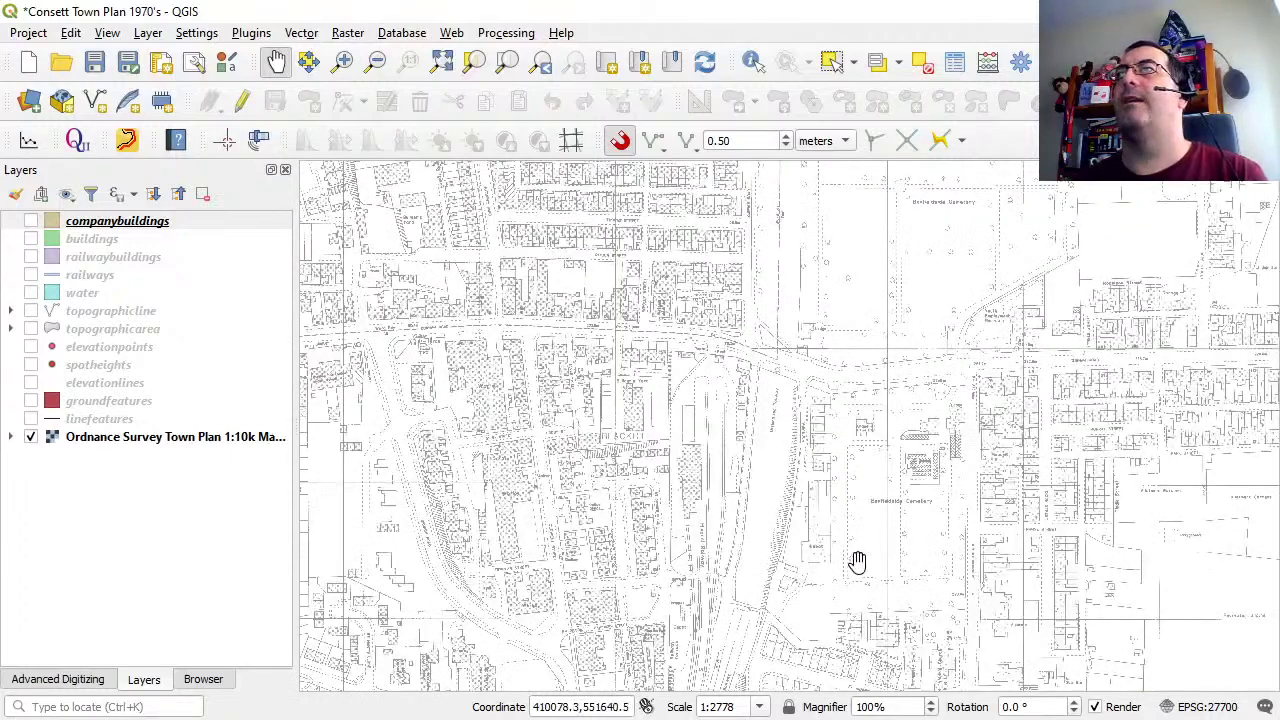
pyautogui.moveTo(854, 563); pyautogui.dragTo(757, 289)
pyautogui.scroll(1, 693, 493)
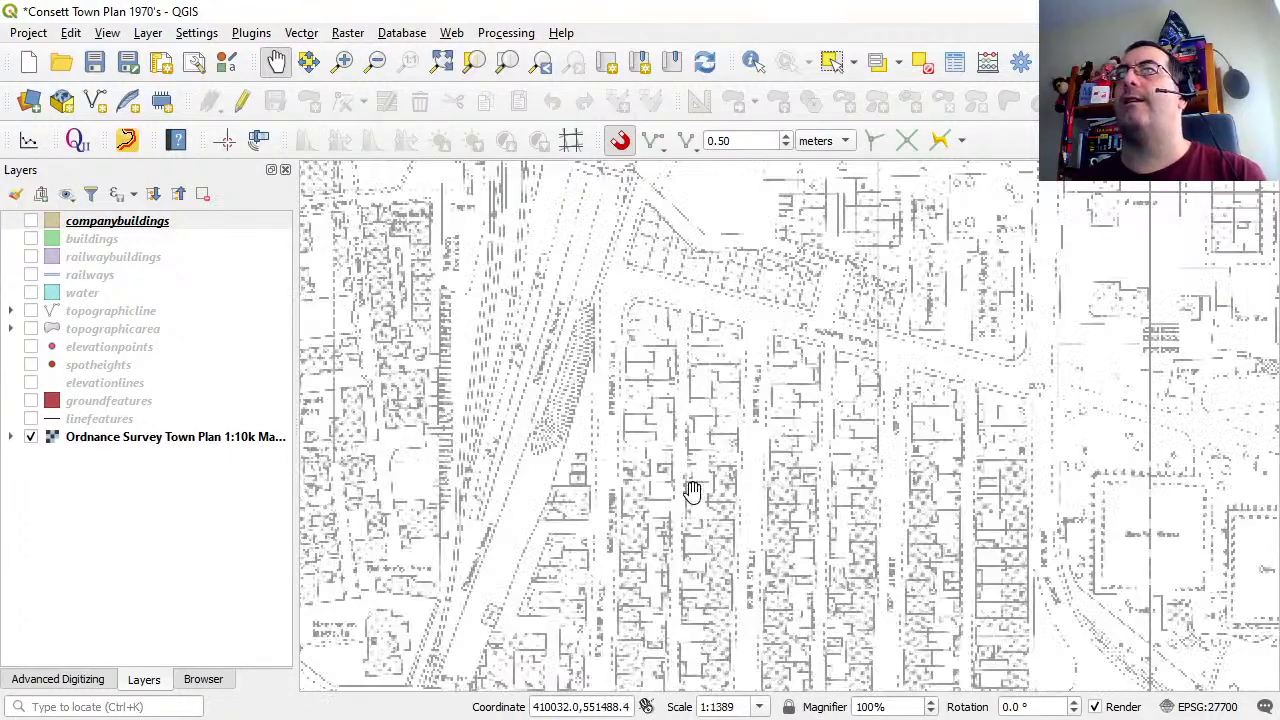
pyautogui.moveTo(705, 602); pyautogui.dragTo(800, 349)
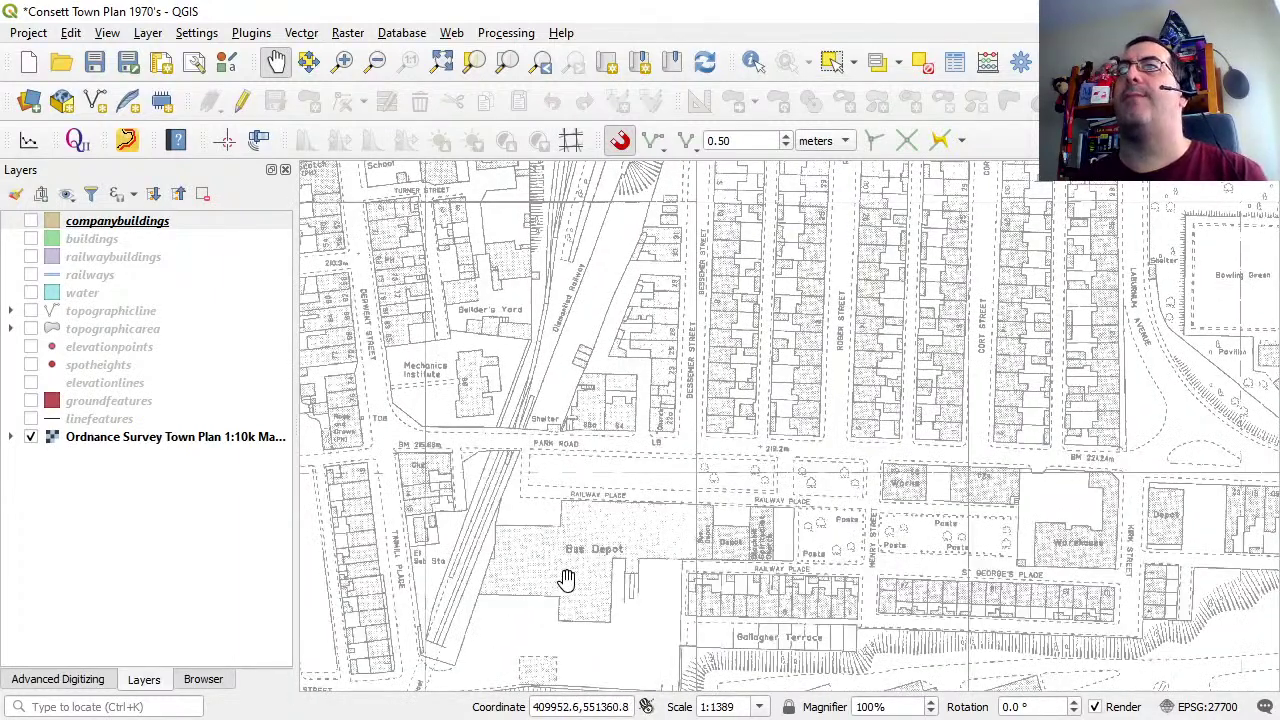
pyautogui.moveTo(861, 445); pyautogui.dragTo(877, 629)
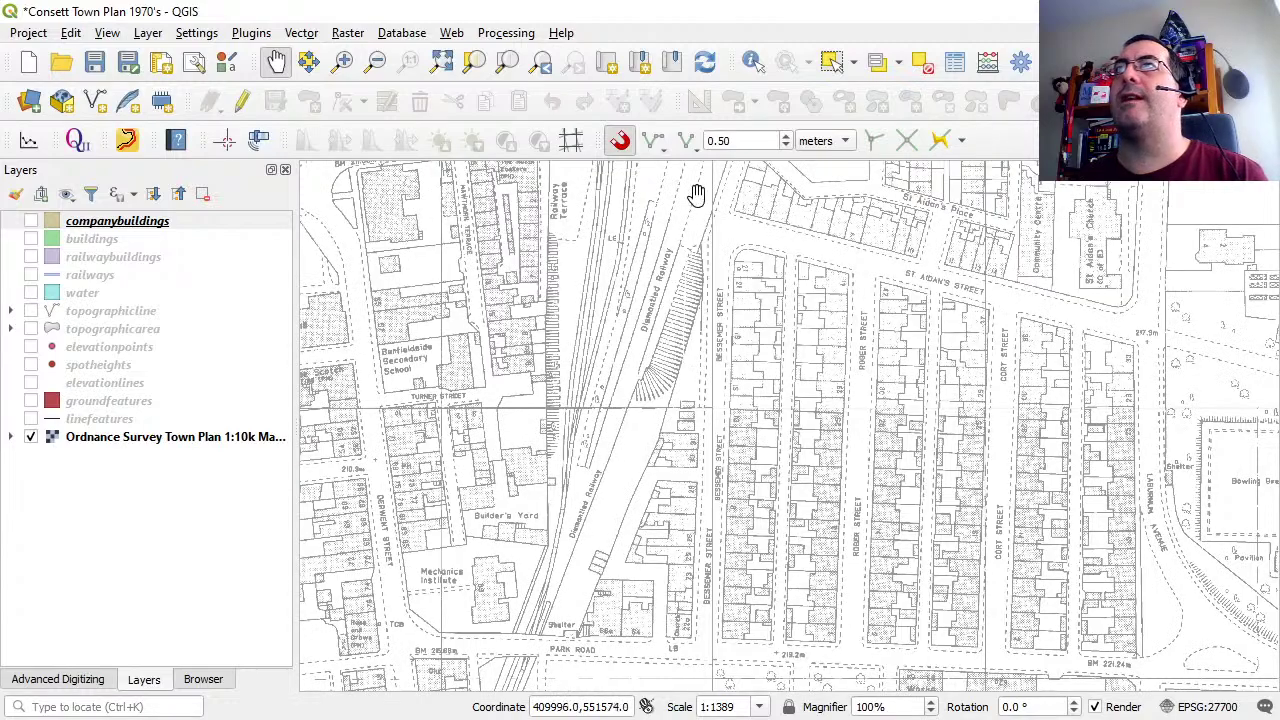
pyautogui.moveTo(650, 626); pyautogui.dragTo(760, 292)
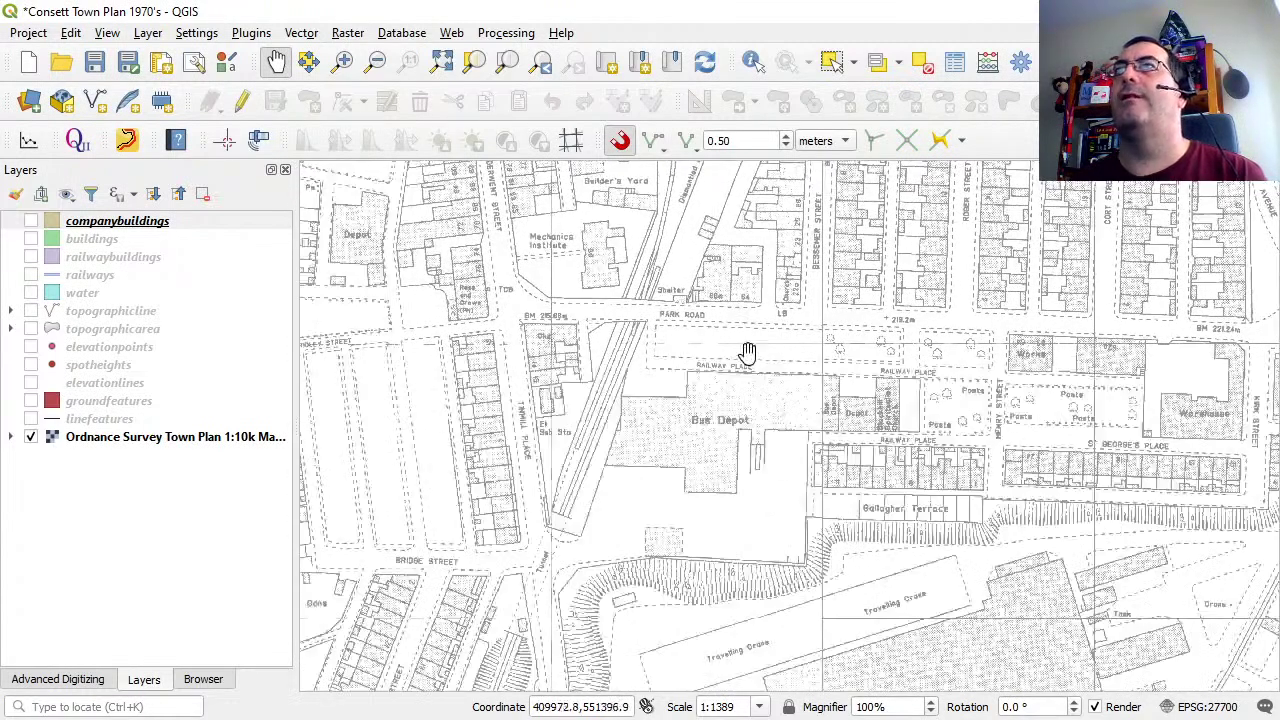
pyautogui.moveTo(614, 531); pyautogui.dragTo(717, 283)
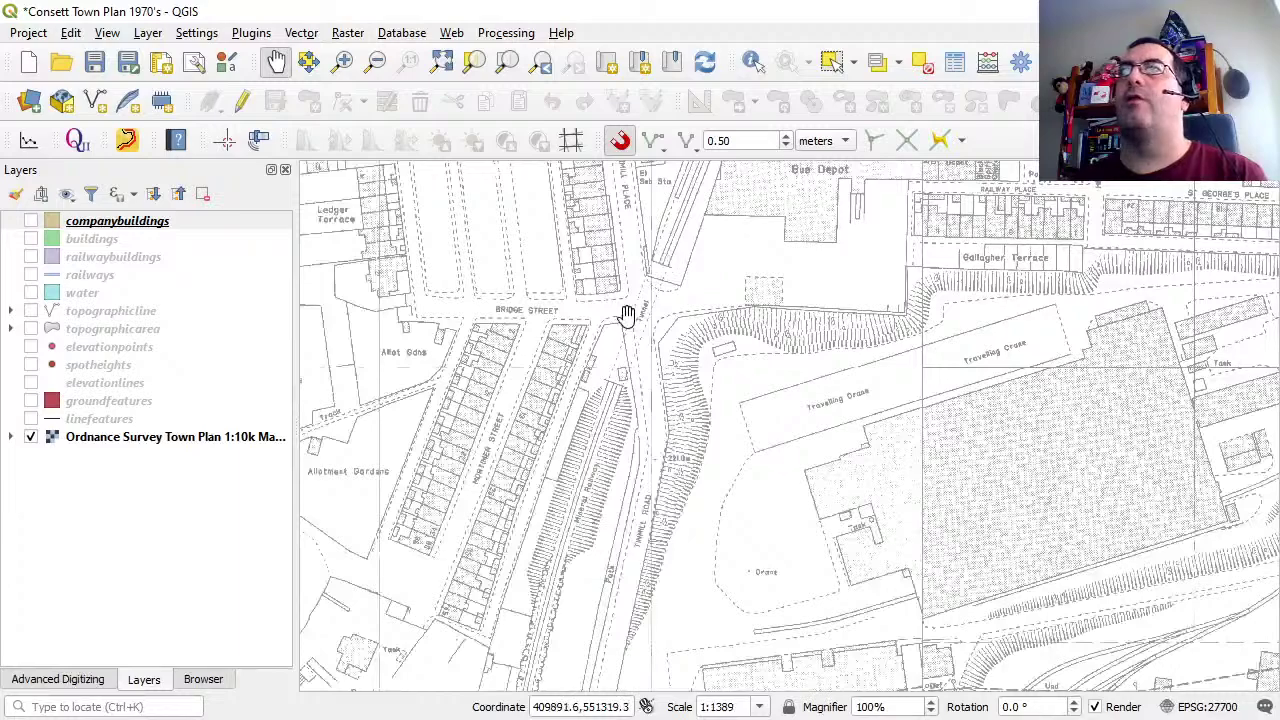
# Follow the mineral railway south from Bridge Street through the Consett Works on the town plan.
pyautogui.moveTo(563, 557); pyautogui.dragTo(599, 170)
pyautogui.moveTo(586, 394); pyautogui.dragTo(603, 194)
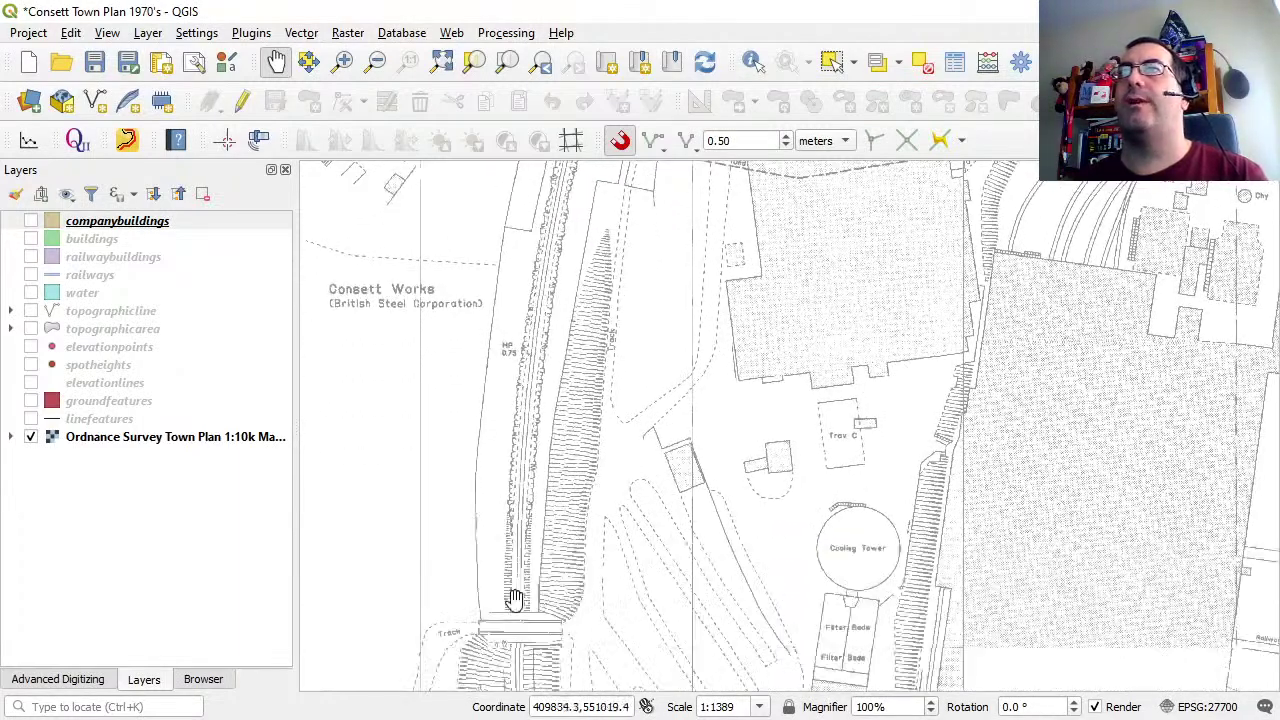
pyautogui.moveTo(514, 600); pyautogui.dragTo(522, 274)
pyautogui.moveTo(578, 545); pyautogui.dragTo(523, 251)
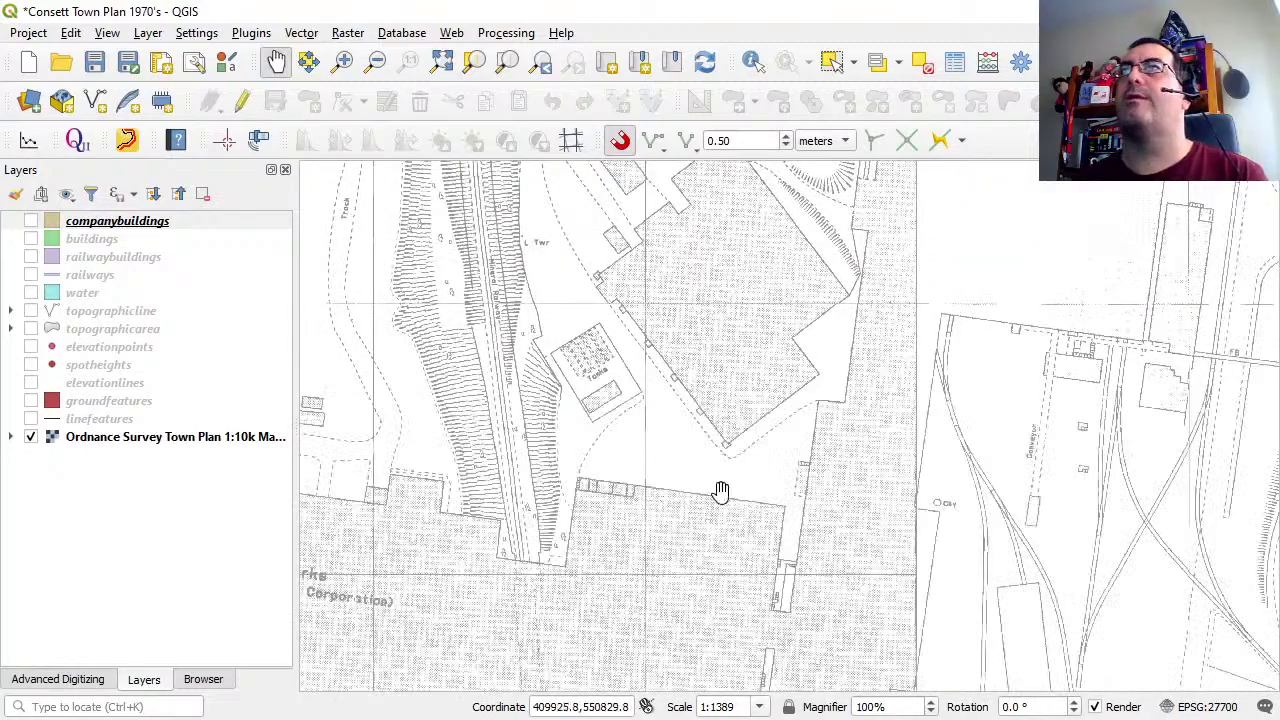
pyautogui.moveTo(694, 611); pyautogui.dragTo(686, 306)
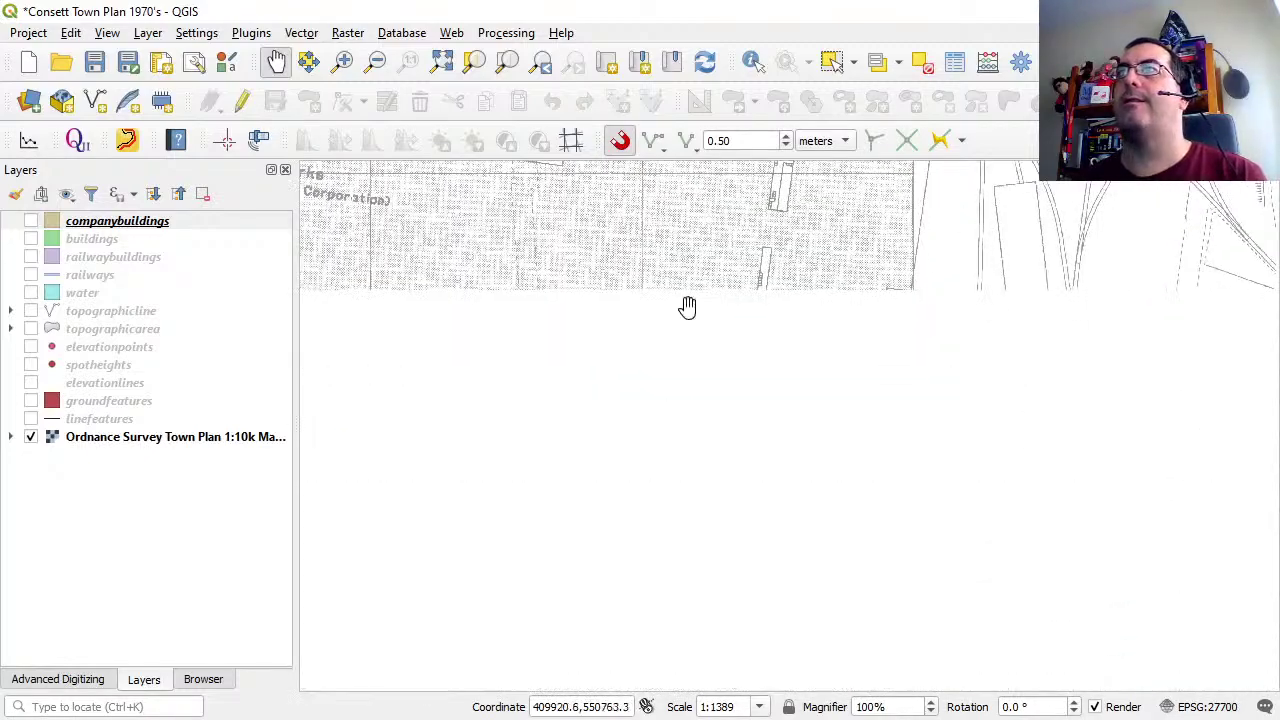
pyautogui.moveTo(619, 617); pyautogui.dragTo(676, 280)
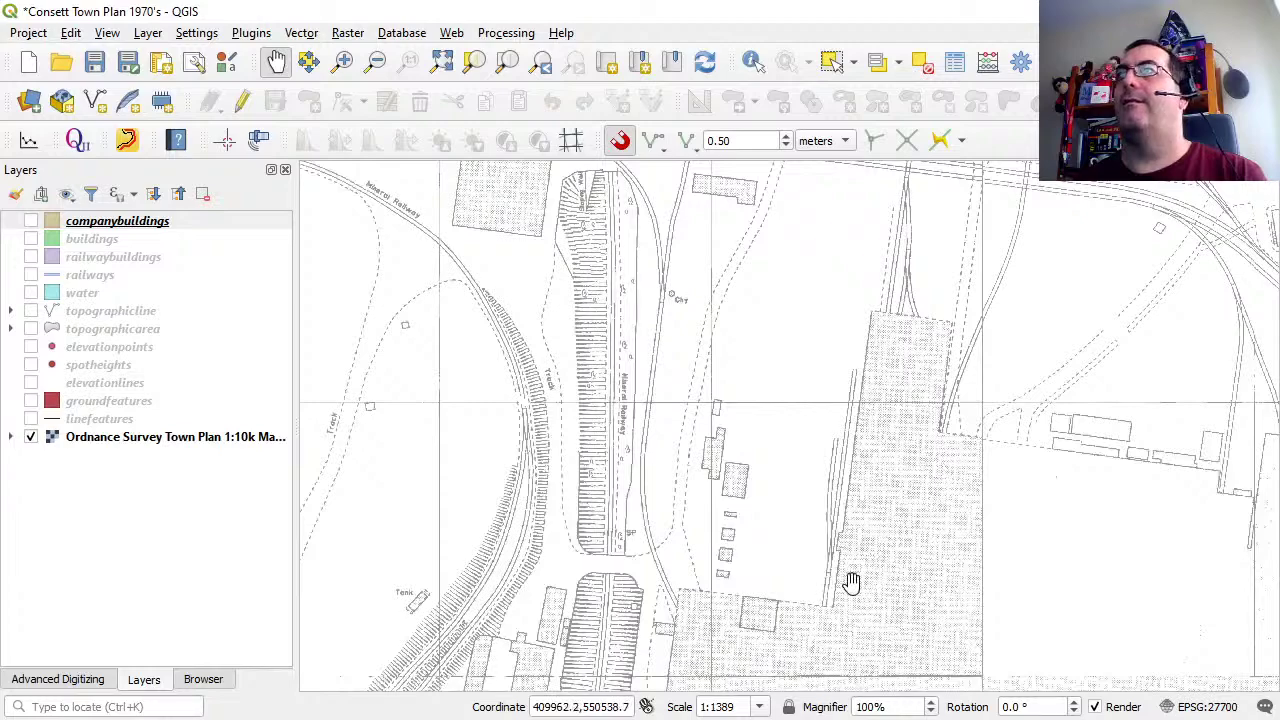
# Examine the Power Station area of the Consett Works and the edge of the map coverage to its west.
pyautogui.moveTo(823, 590); pyautogui.dragTo(337, 549)
pyautogui.moveTo(963, 300); pyautogui.dragTo(771, 554)
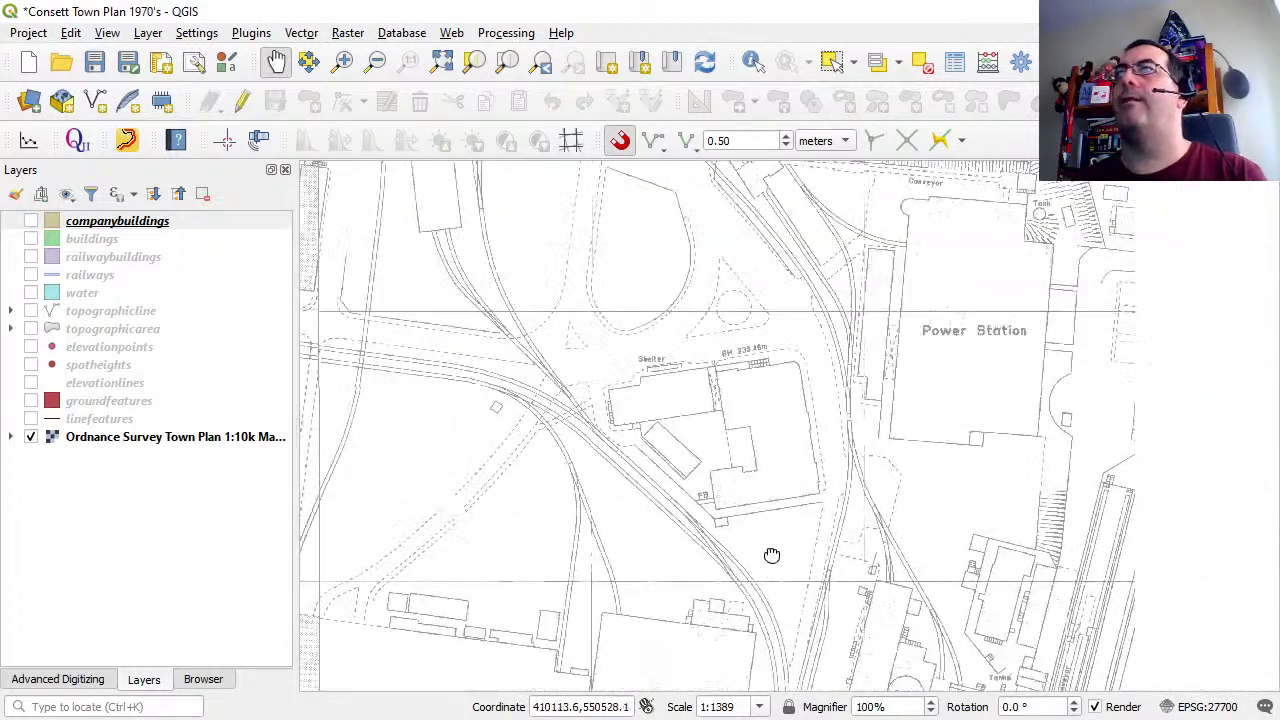
pyautogui.moveTo(929, 397); pyautogui.dragTo(684, 516)
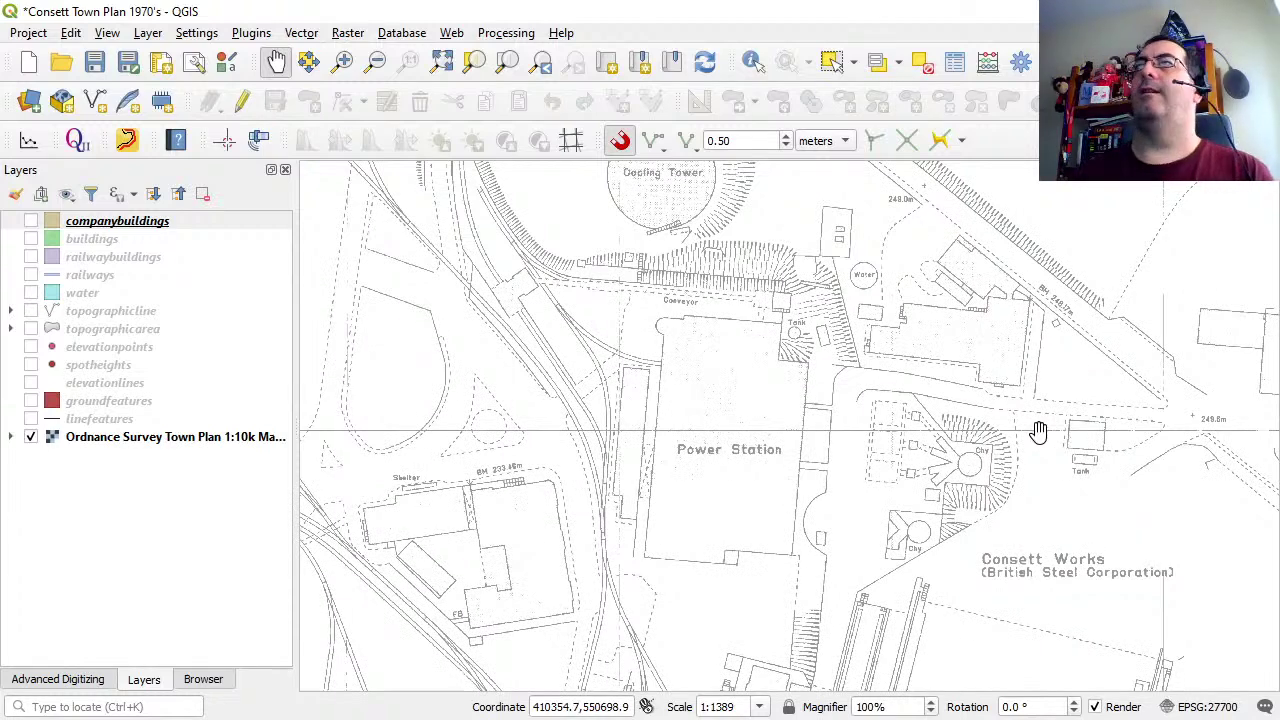
pyautogui.moveTo(763, 480); pyautogui.dragTo(655, 487)
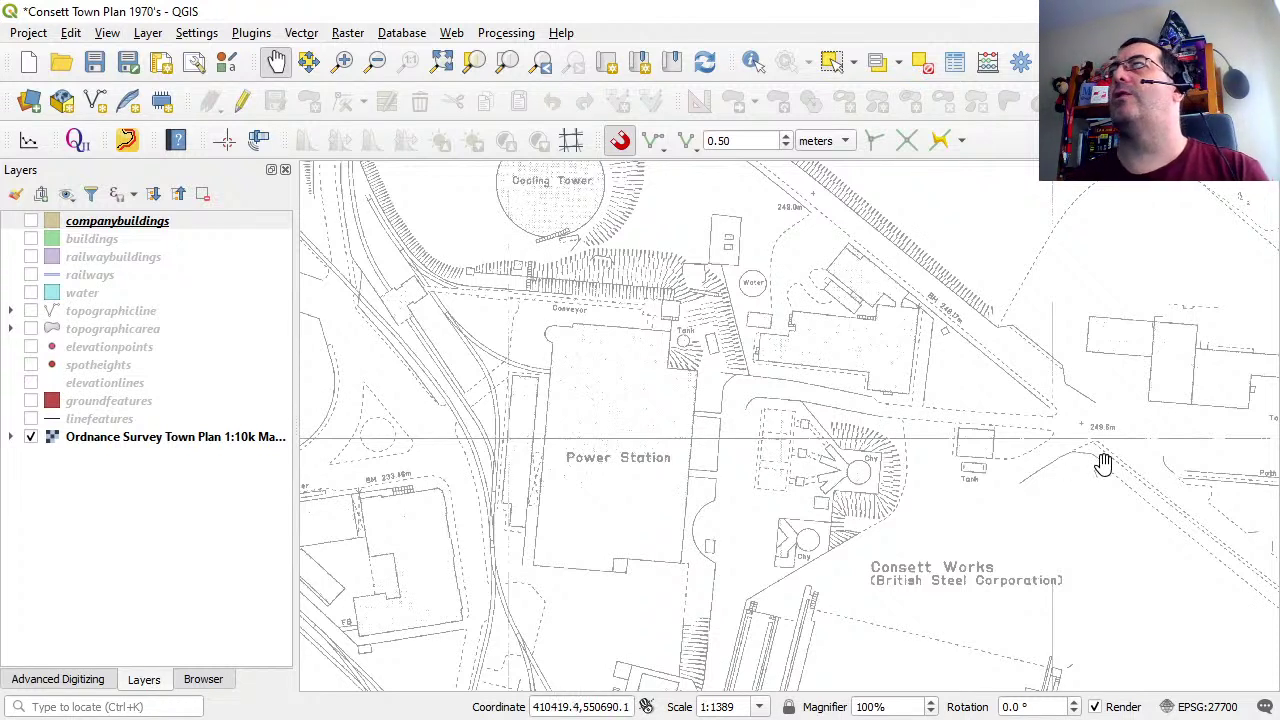
pyautogui.moveTo(504, 568); pyautogui.dragTo(1030, 466)
pyautogui.moveTo(551, 551); pyautogui.dragTo(997, 560)
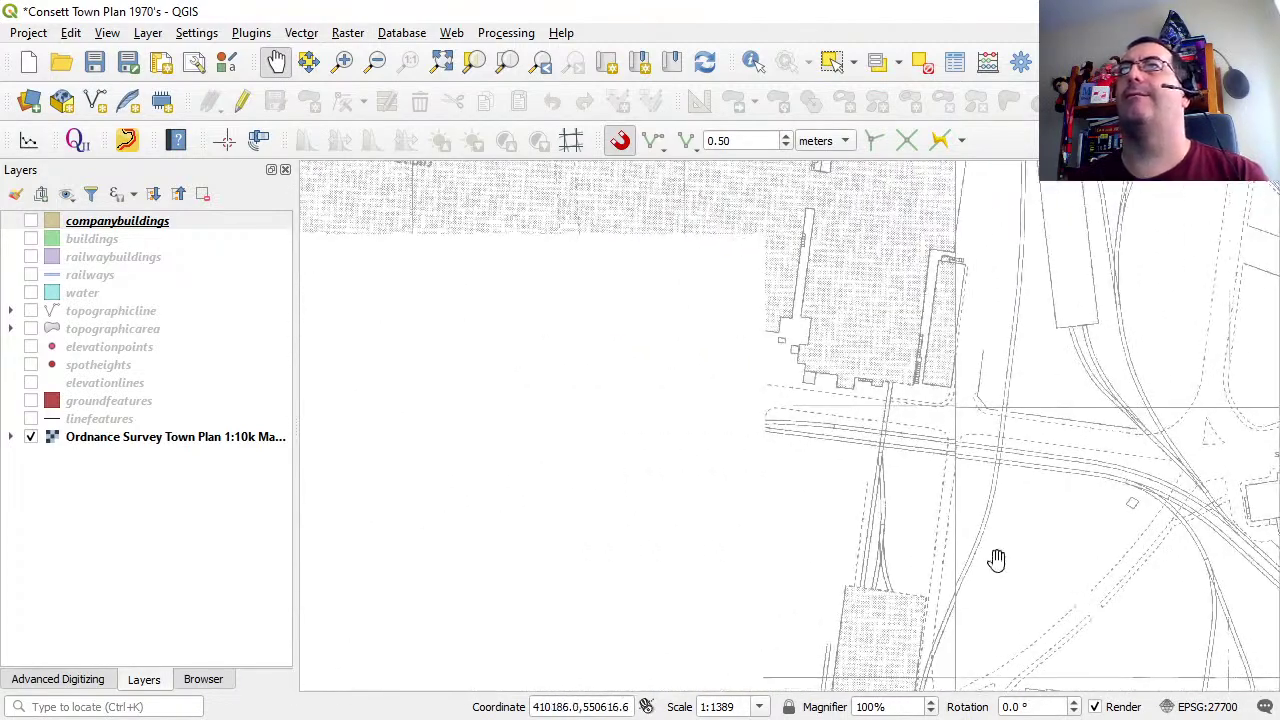
# Start a new temporary scratch layer named Temp, with the square building south of the Consett Works in view.
pyautogui.moveTo(443, 537); pyautogui.dragTo(611, 569)
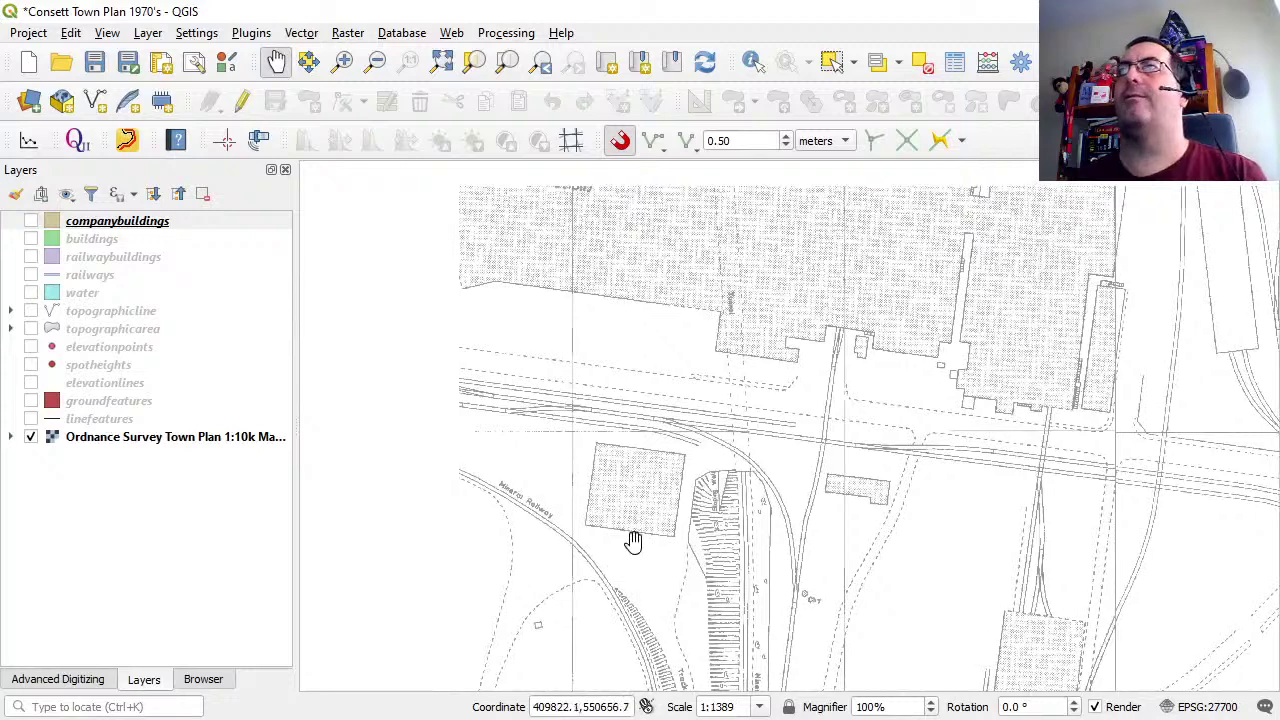
pyautogui.scroll(2, 650, 515)
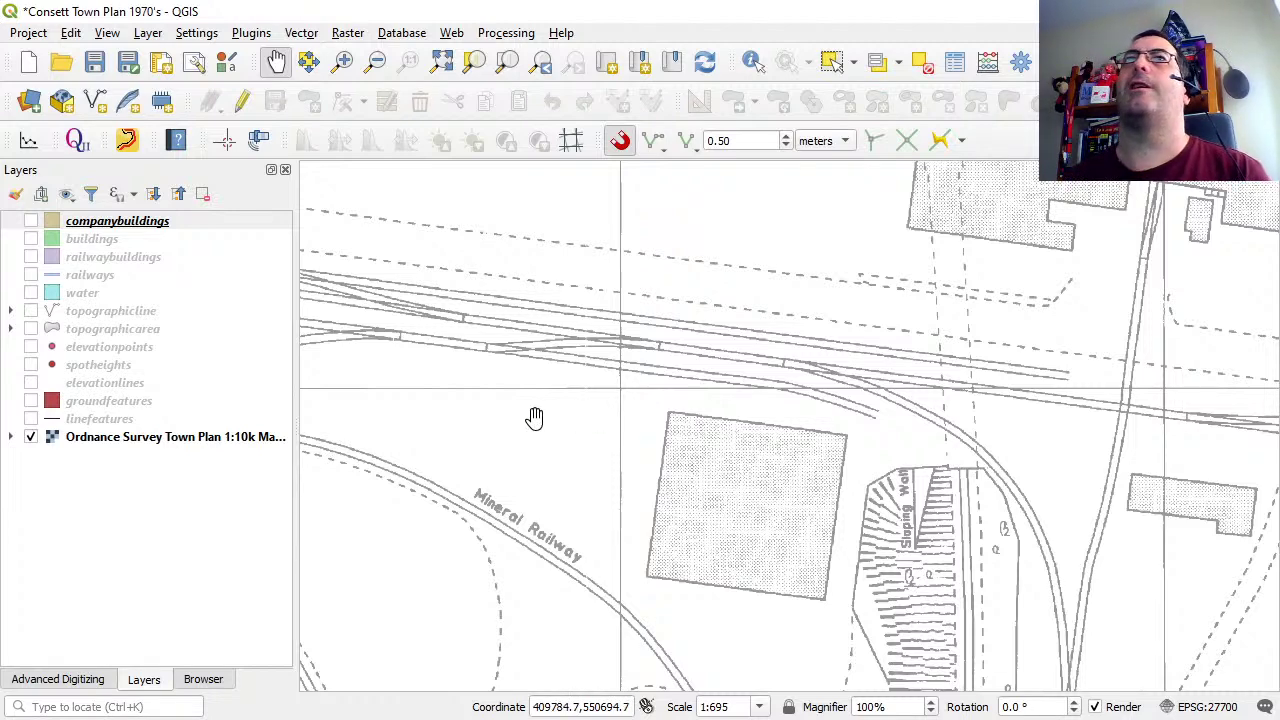
pyautogui.click(244, 223)
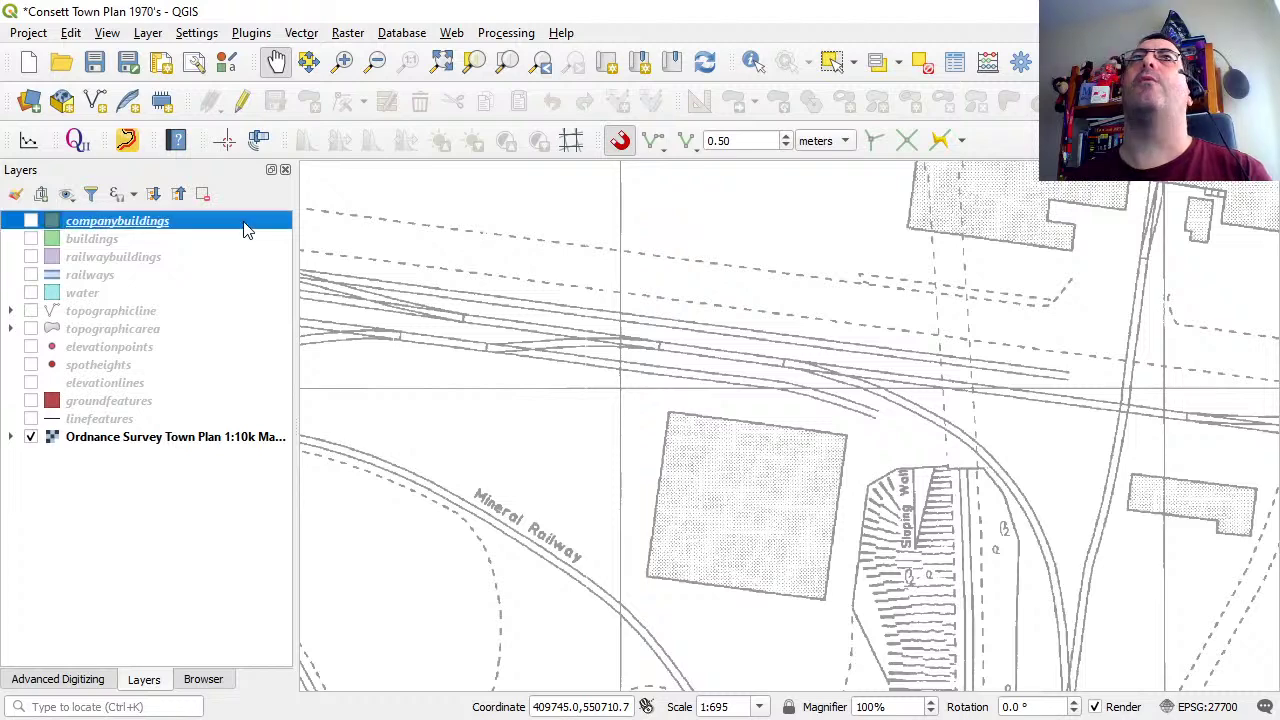
pyautogui.click(163, 101)
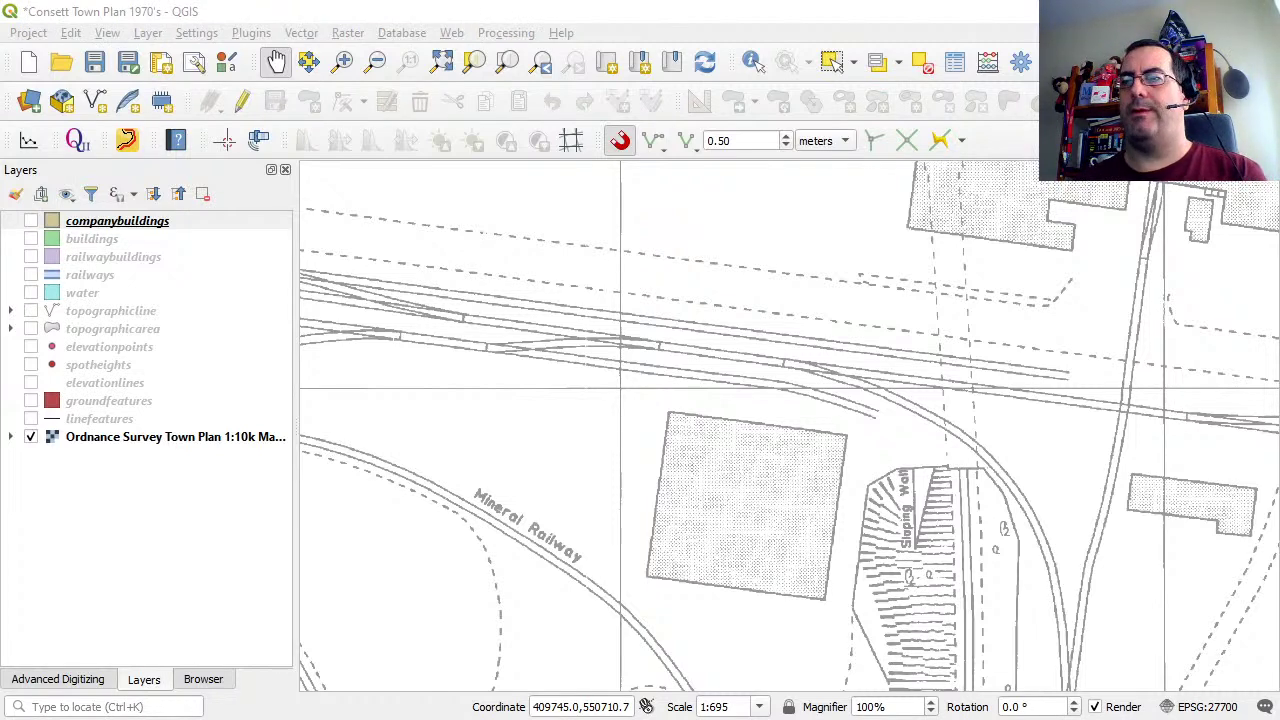
pyautogui.moveTo(637, 18); pyautogui.dragTo(449, 269)
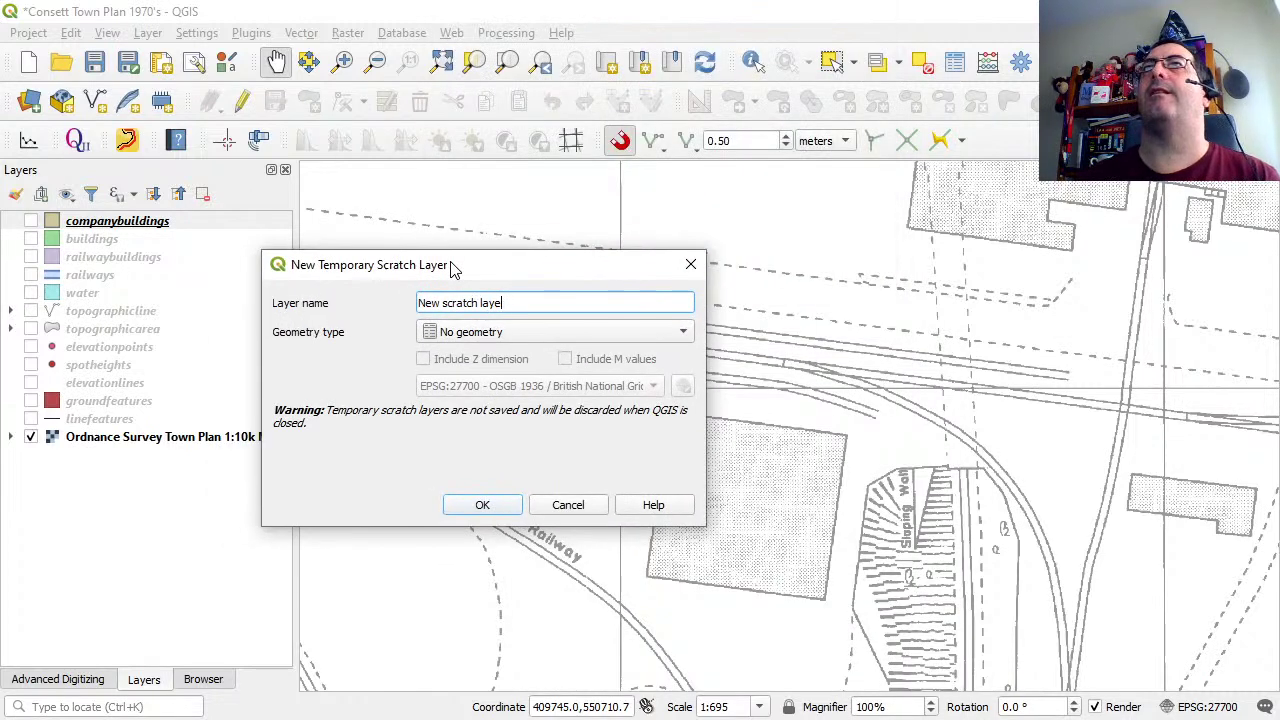
pyautogui.press('BackSpace')
pyautogui.press('BackSpace')
pyautogui.press('BackSpace')
pyautogui.press('BackSpace')
pyautogui.press('BackSpace')
pyautogui.press('BackSpace')
pyautogui.press('BackSpace')
pyautogui.press('BackSpace')
pyautogui.press('BackSpace')
pyautogui.press('BackSpace')
pyautogui.press('BackSpace')
pyautogui.press('BackSpace')
pyautogui.press('BackSpace')
pyautogui.press('BackSpace')
pyautogui.press('BackSpace')
pyautogui.press('BackSpace')
pyautogui.write('T')
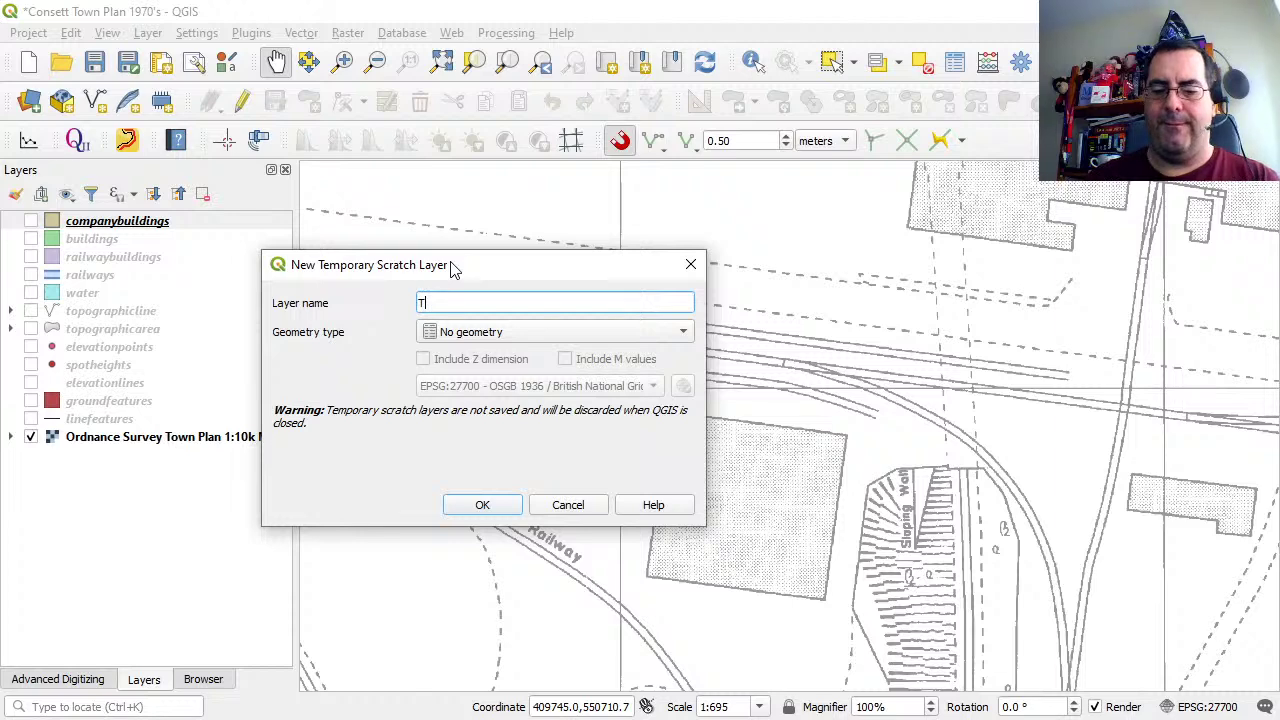
pyautogui.write('emp')
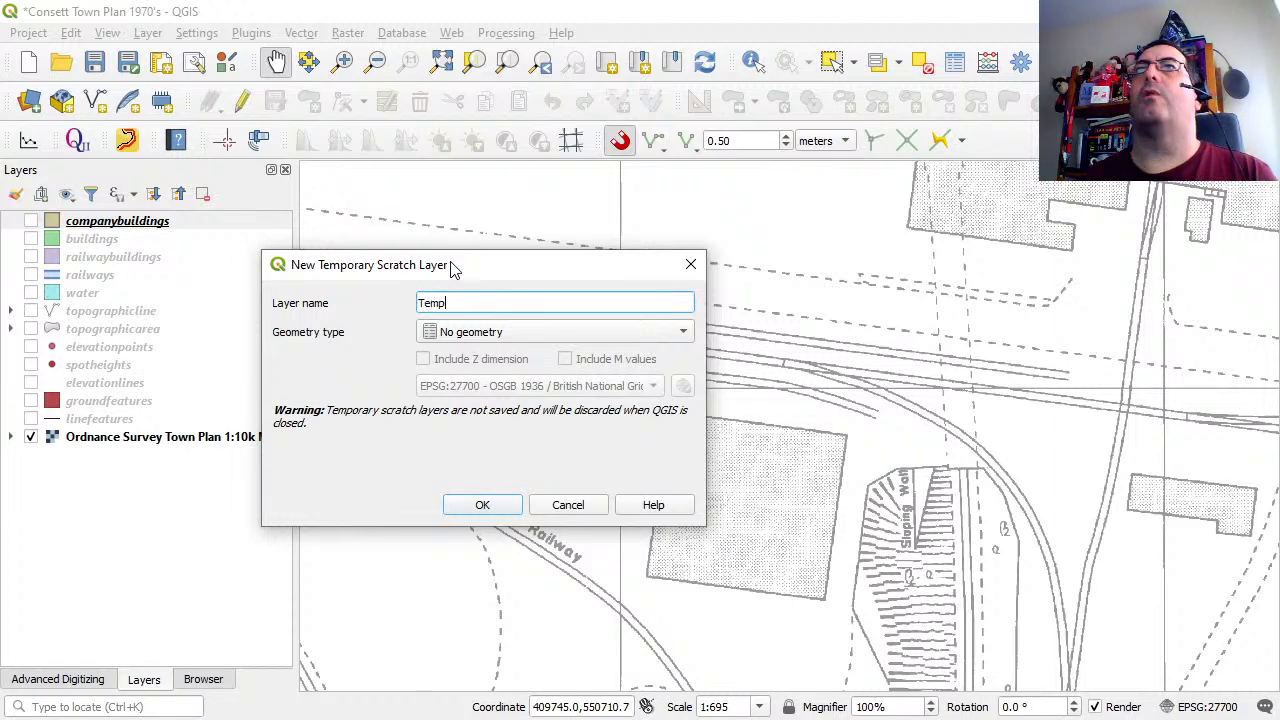
# Create the Temp scratch layer with Polygon / CurvePolygon geometry and the project CRS EPSG:27700 - OSGB 1936 / British National Grid.
pyautogui.click(510, 332)
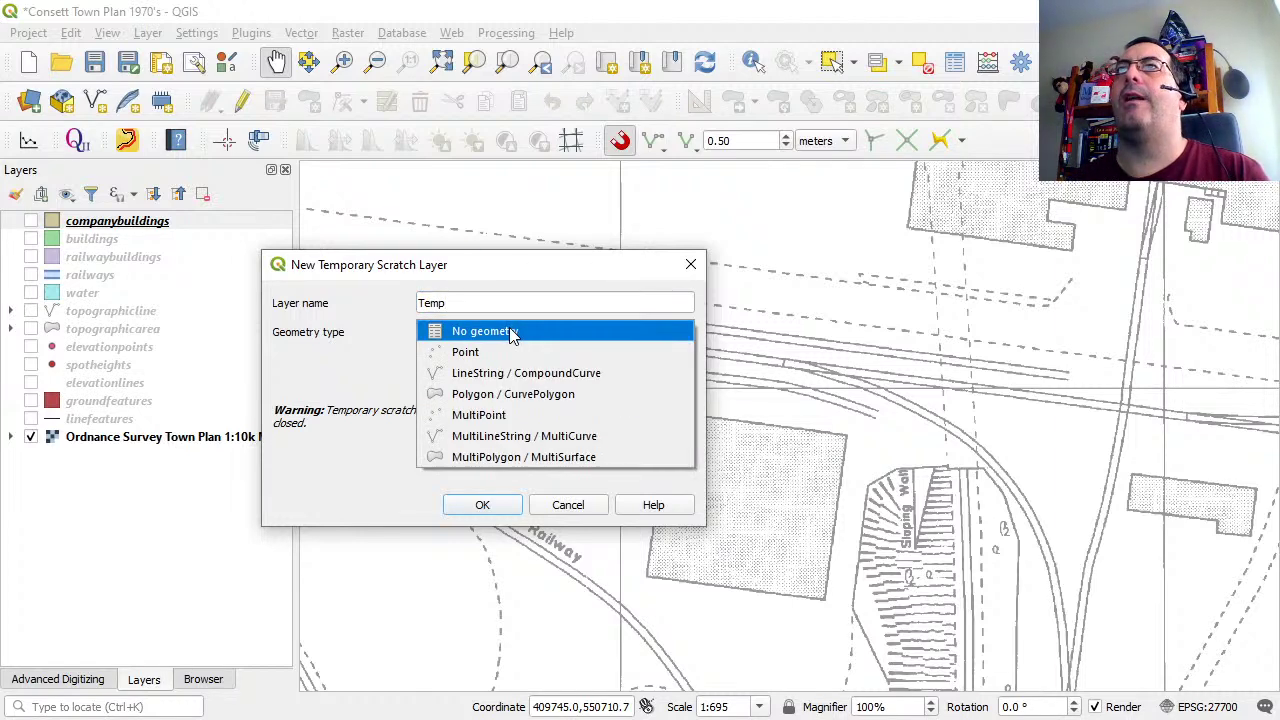
pyautogui.click(524, 395)
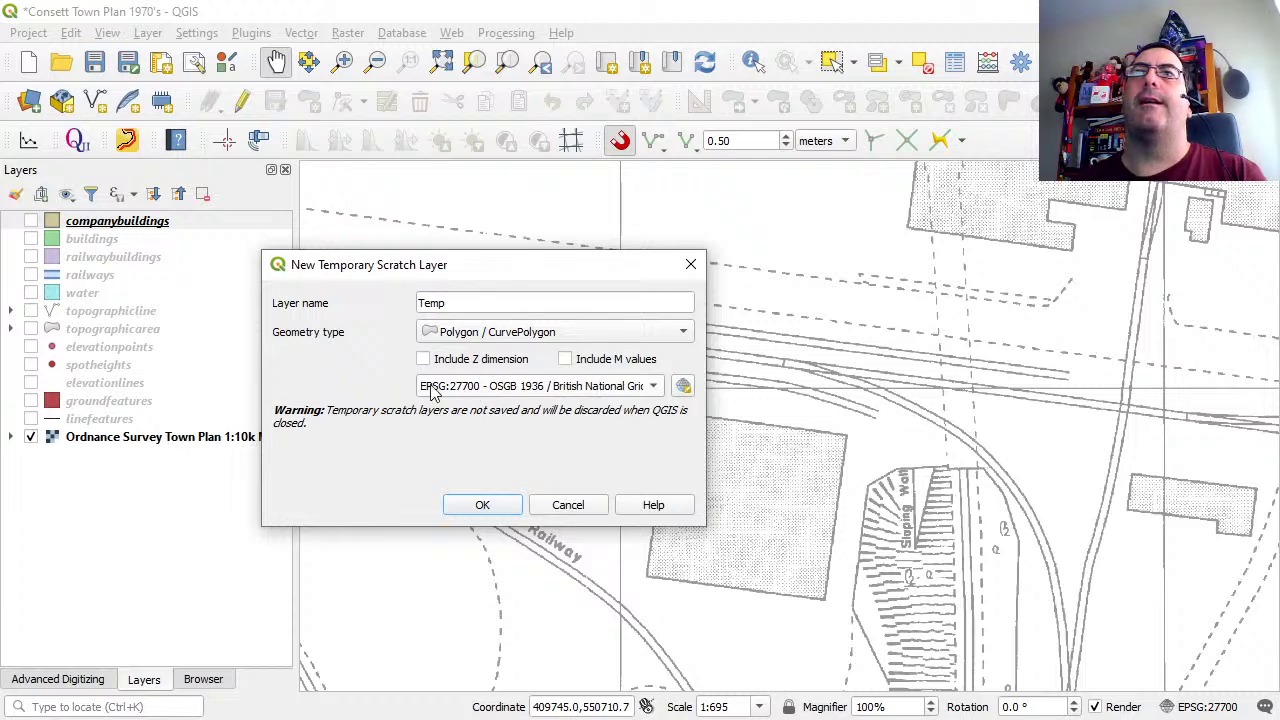
pyautogui.click(592, 390)
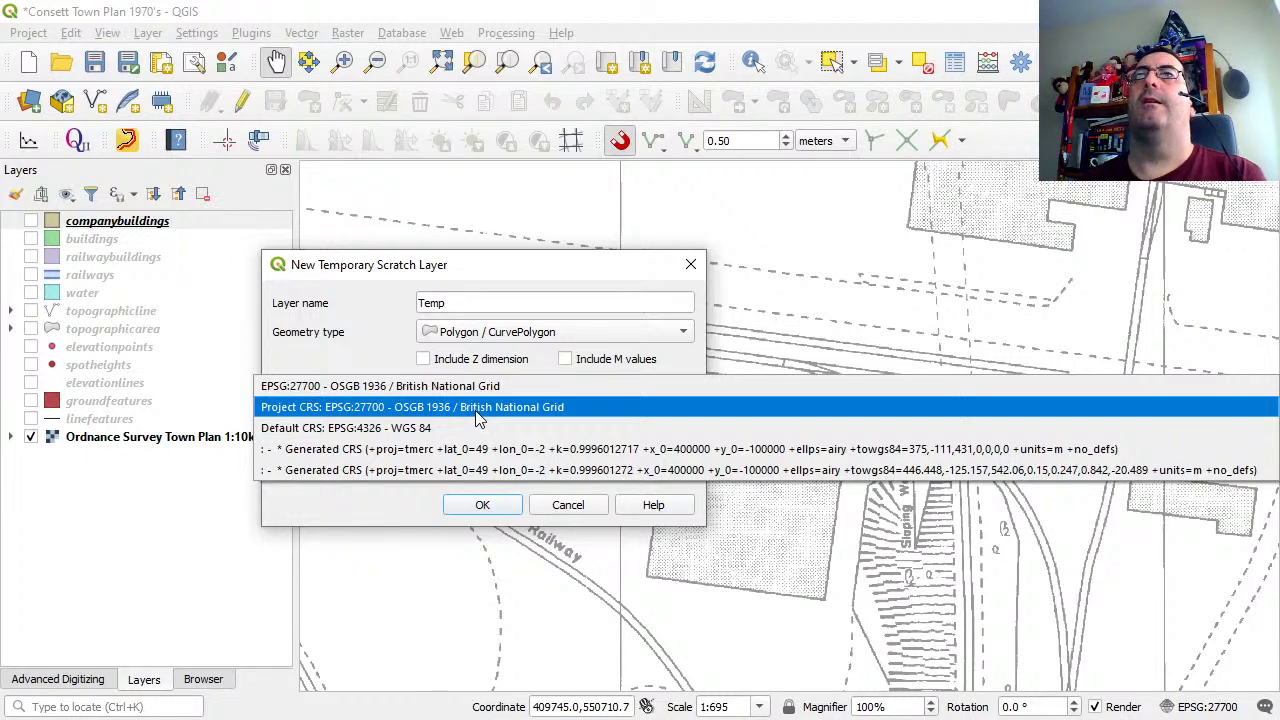
pyautogui.click(478, 418)
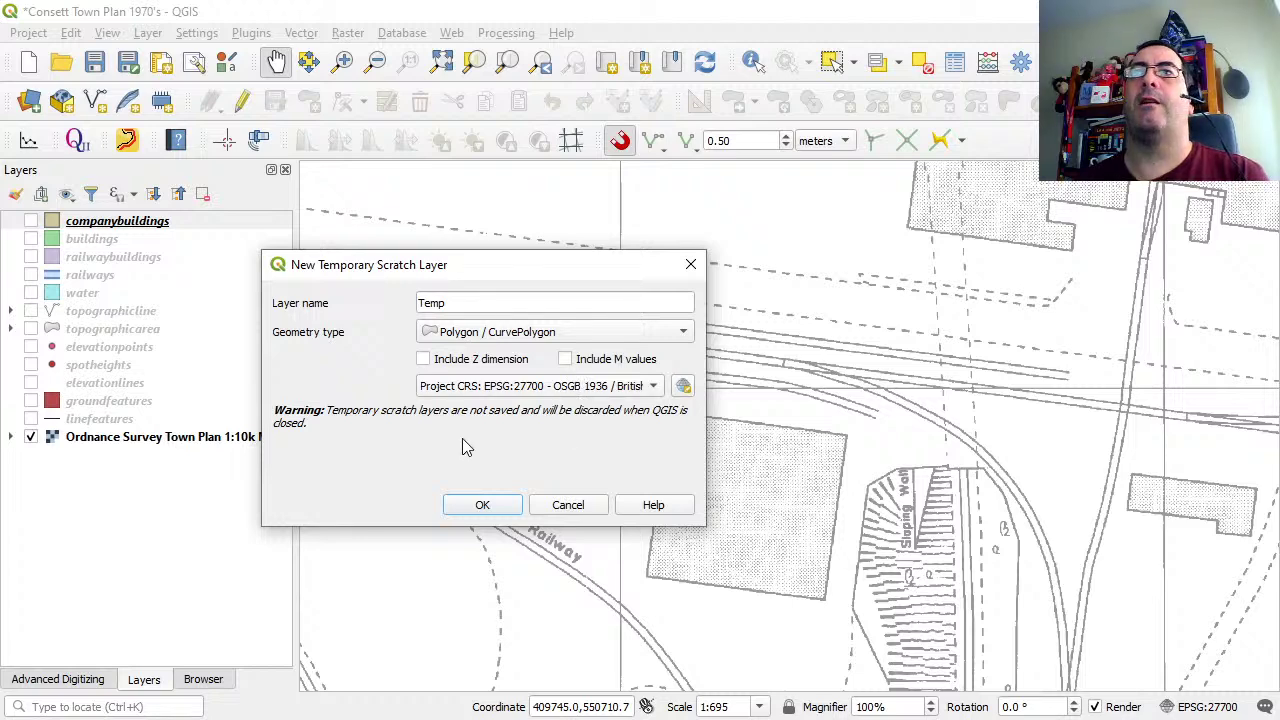
pyautogui.click(490, 510)
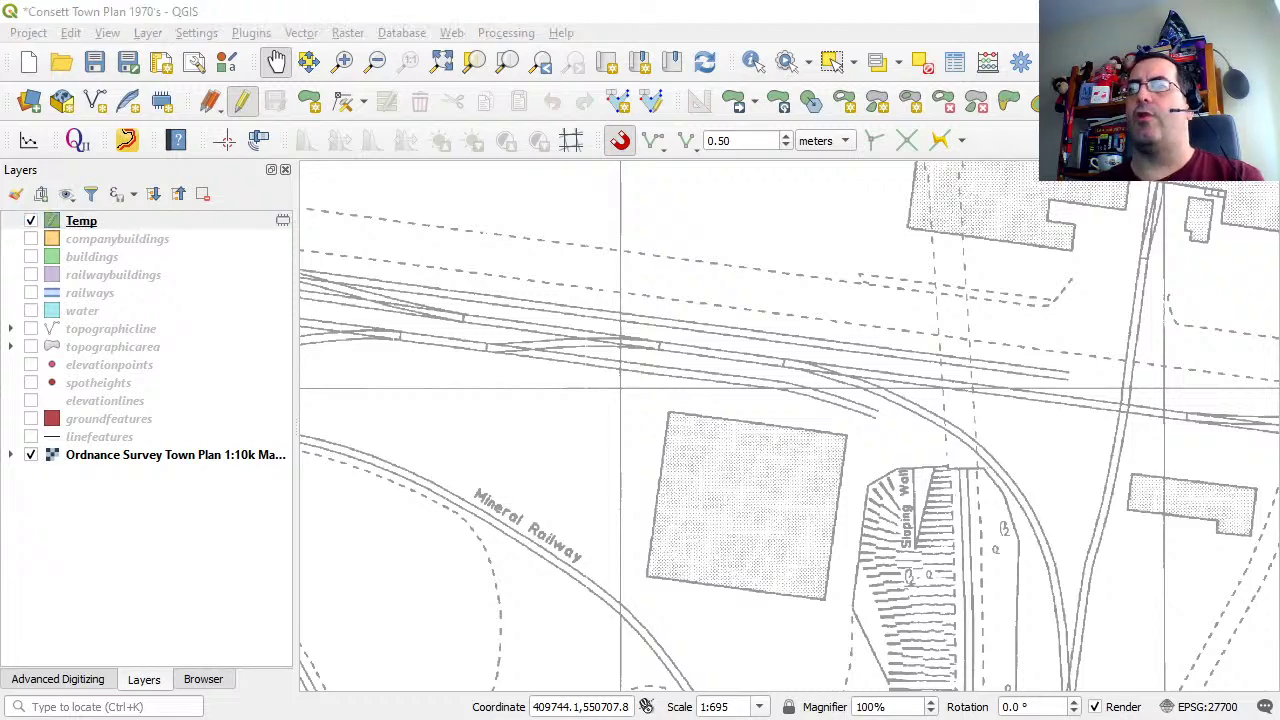
# Switch editing of the Temp layer off and back on.
pyautogui.hotkey('alt', 'Tab')
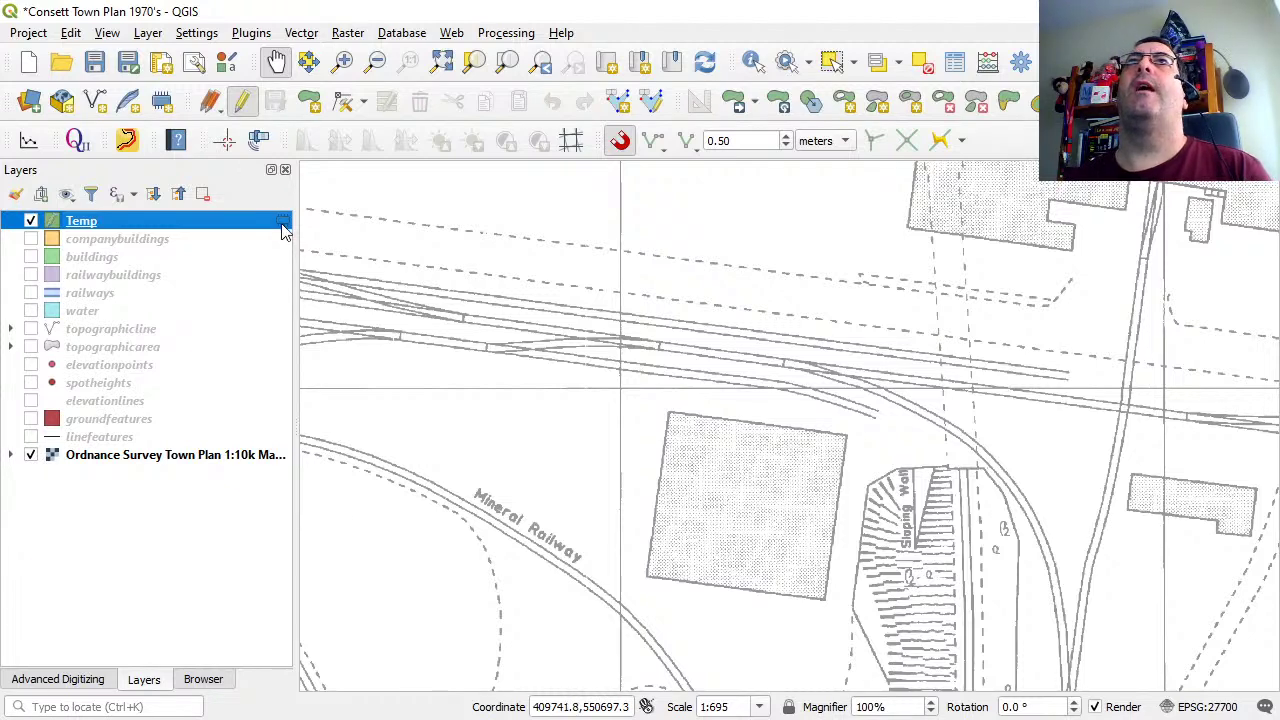
pyautogui.click(243, 104)
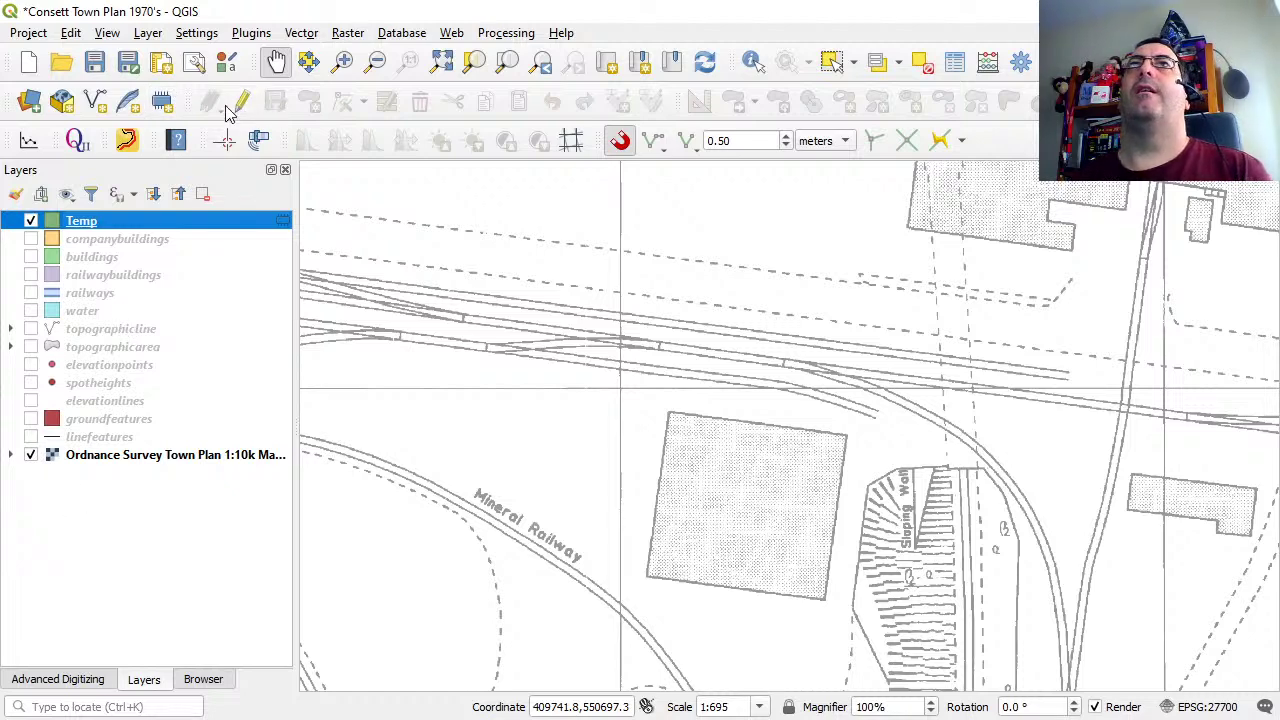
pyautogui.click(240, 104)
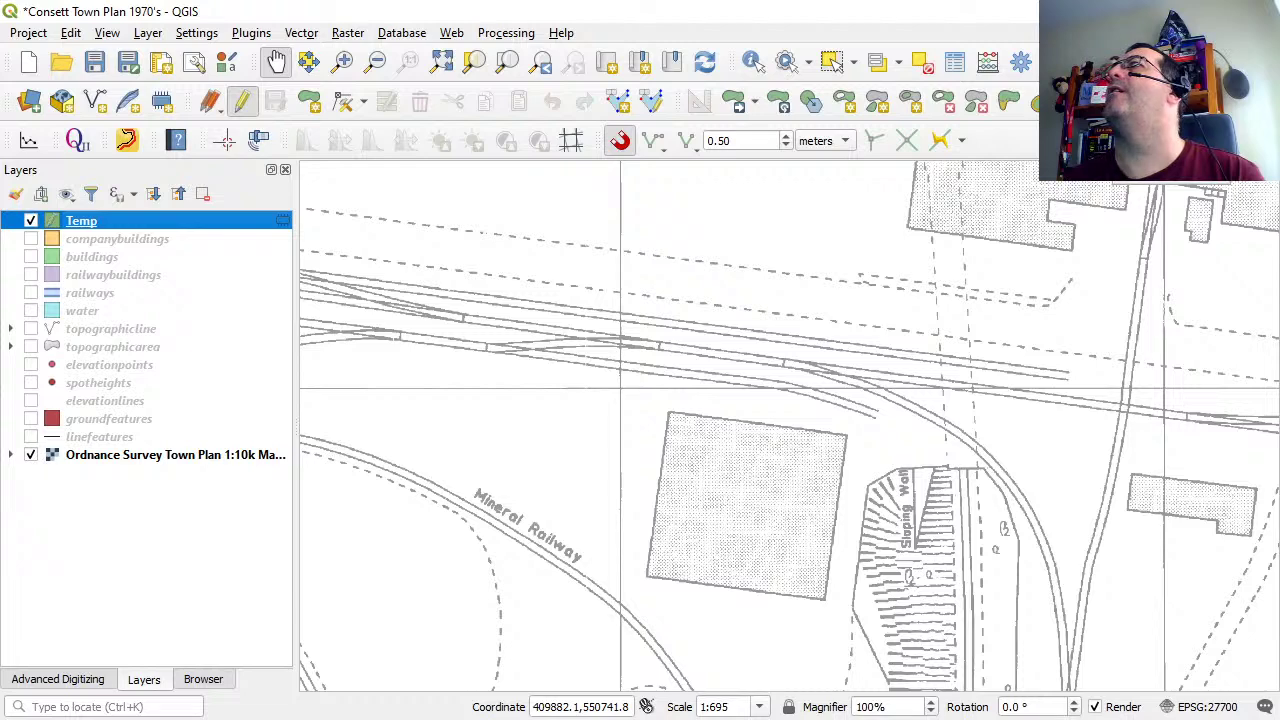
# Digitise the square building beside the mineral railway on the Temp layer, using Add Rectangle from 3 Points along its corners.
pyautogui.click(1068, 140)
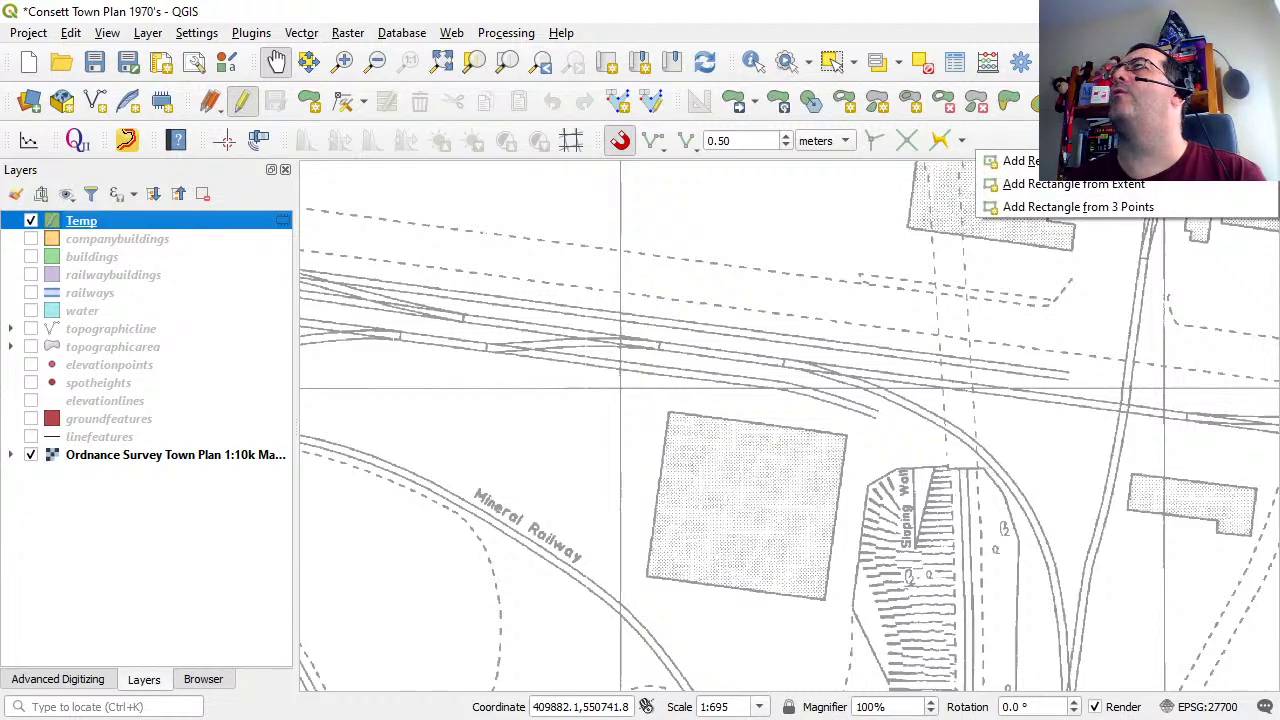
pyautogui.click(1068, 208)
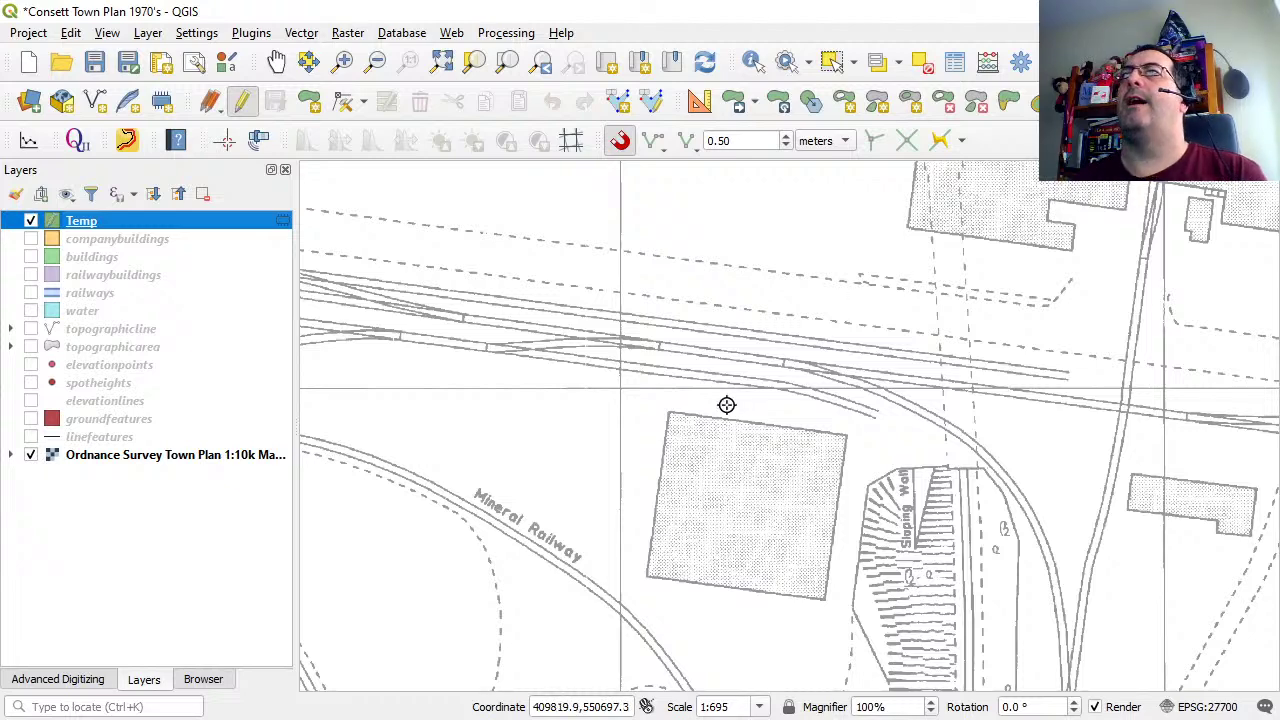
pyautogui.click(668, 413)
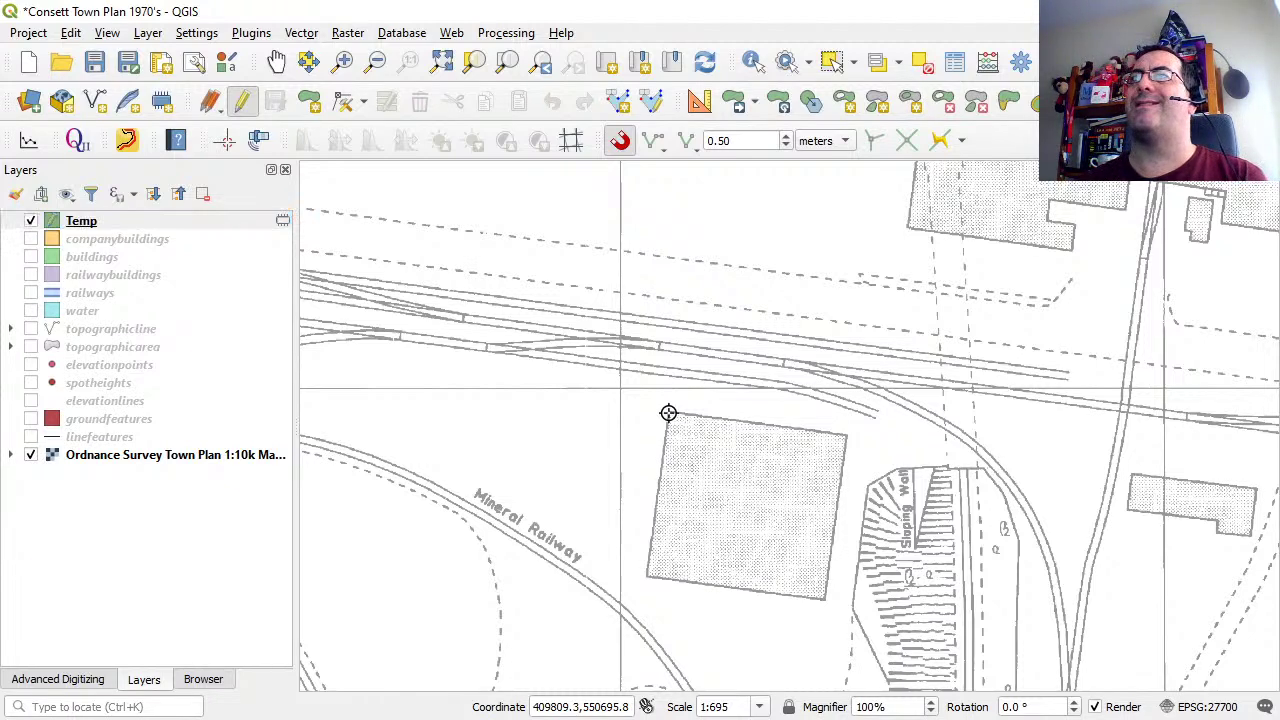
pyautogui.click(668, 413)
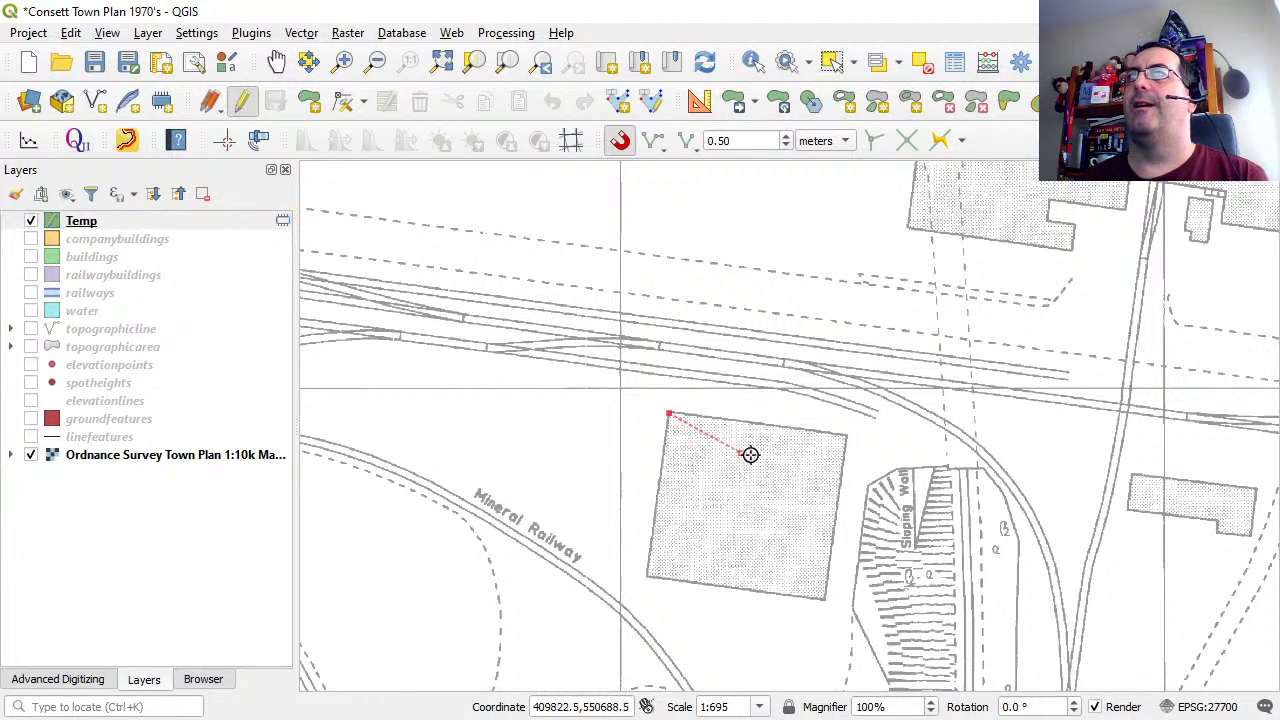
pyautogui.click(846, 436)
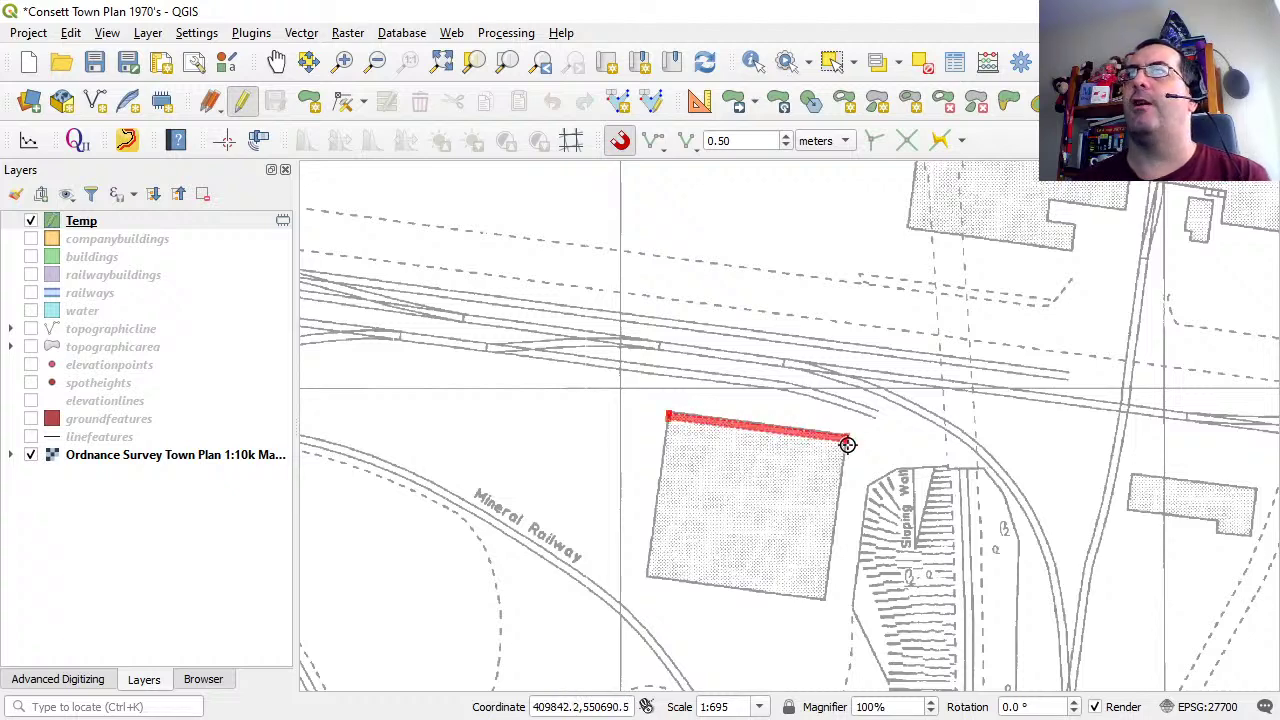
pyautogui.click(819, 598)
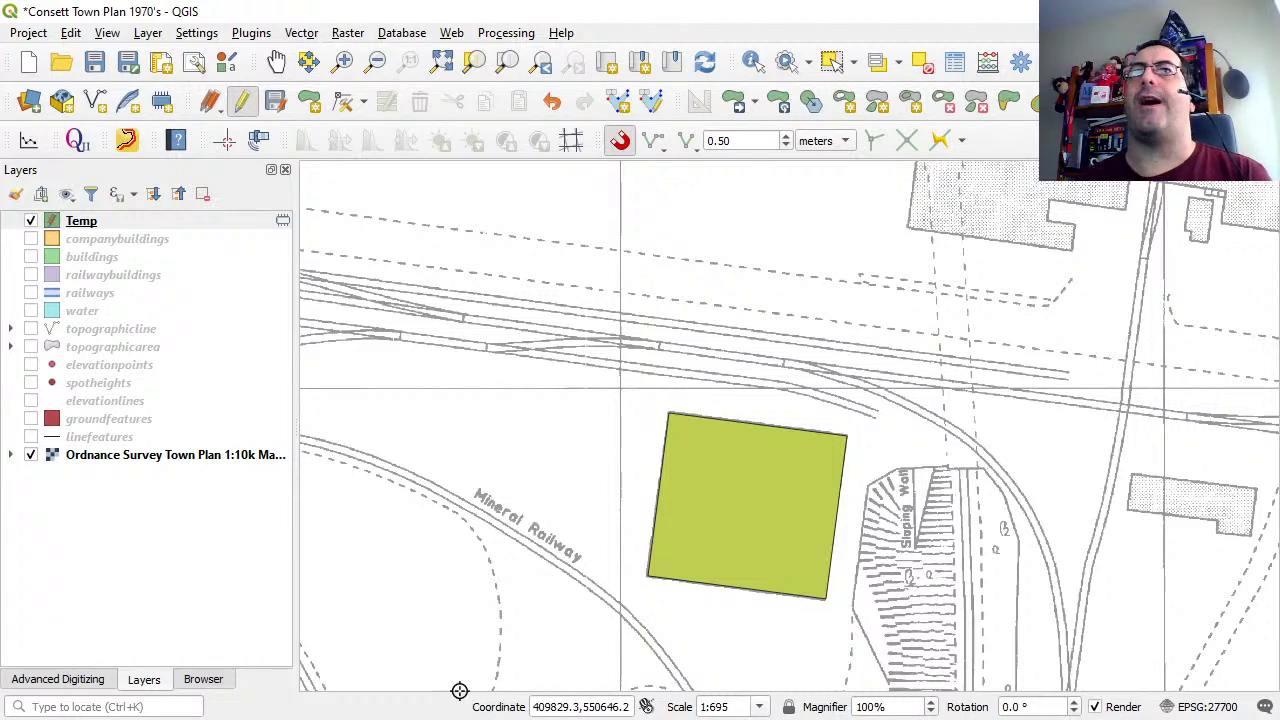
# Hide and show the Ordnance Survey Town Plan layer to view the digitised square alone, and examine the map coordinates.
pyautogui.click(31, 455)
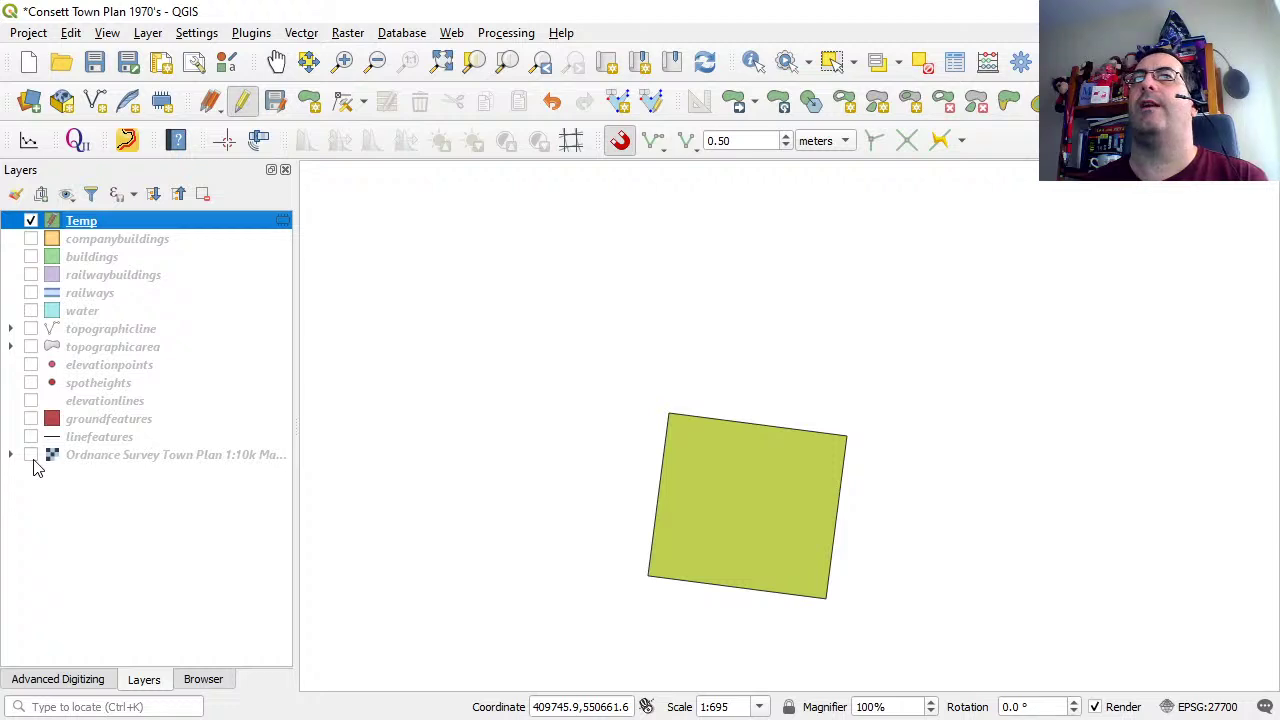
pyautogui.click(31, 455)
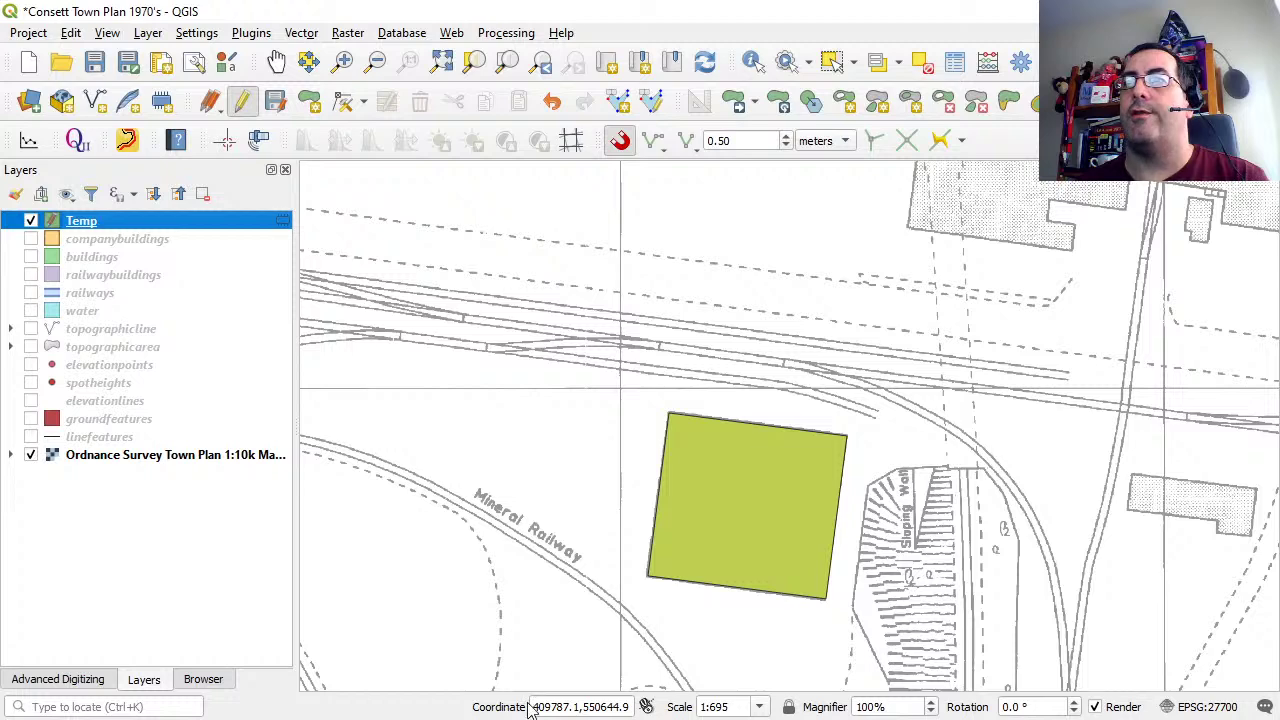
pyautogui.moveTo(533, 706); pyautogui.dragTo(620, 700)
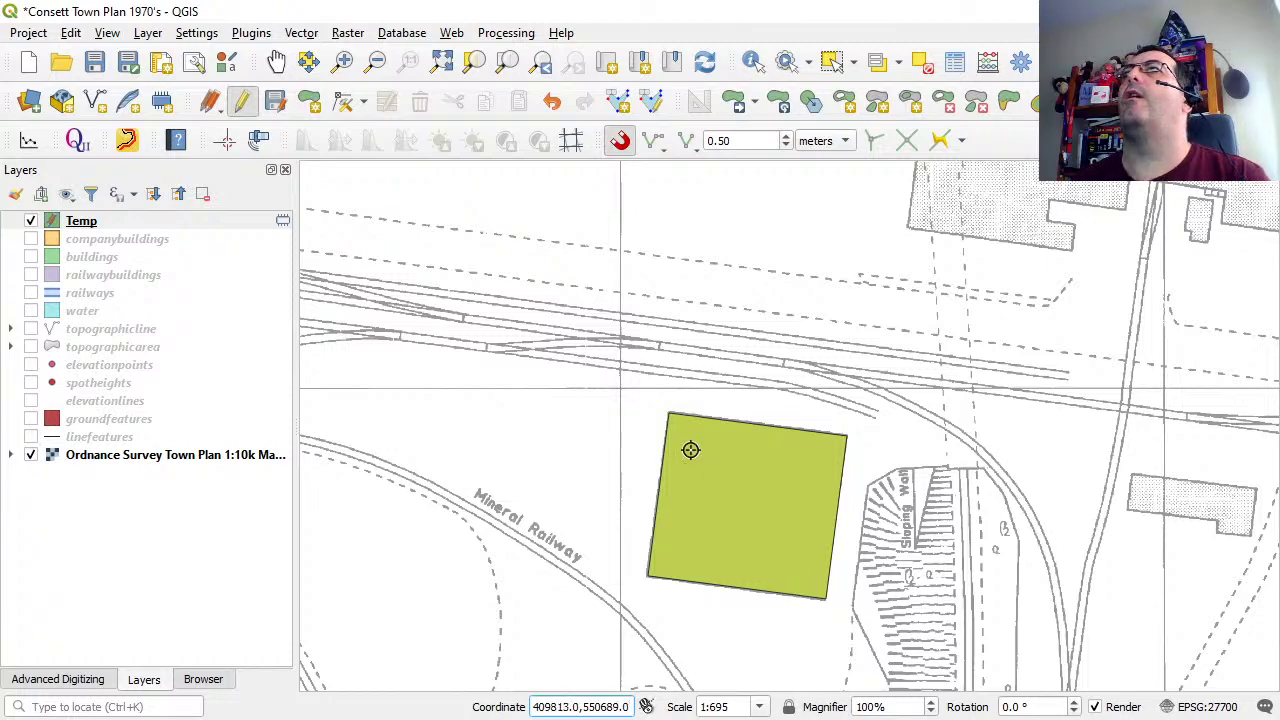
pyautogui.scroll(-1, 737, 548)
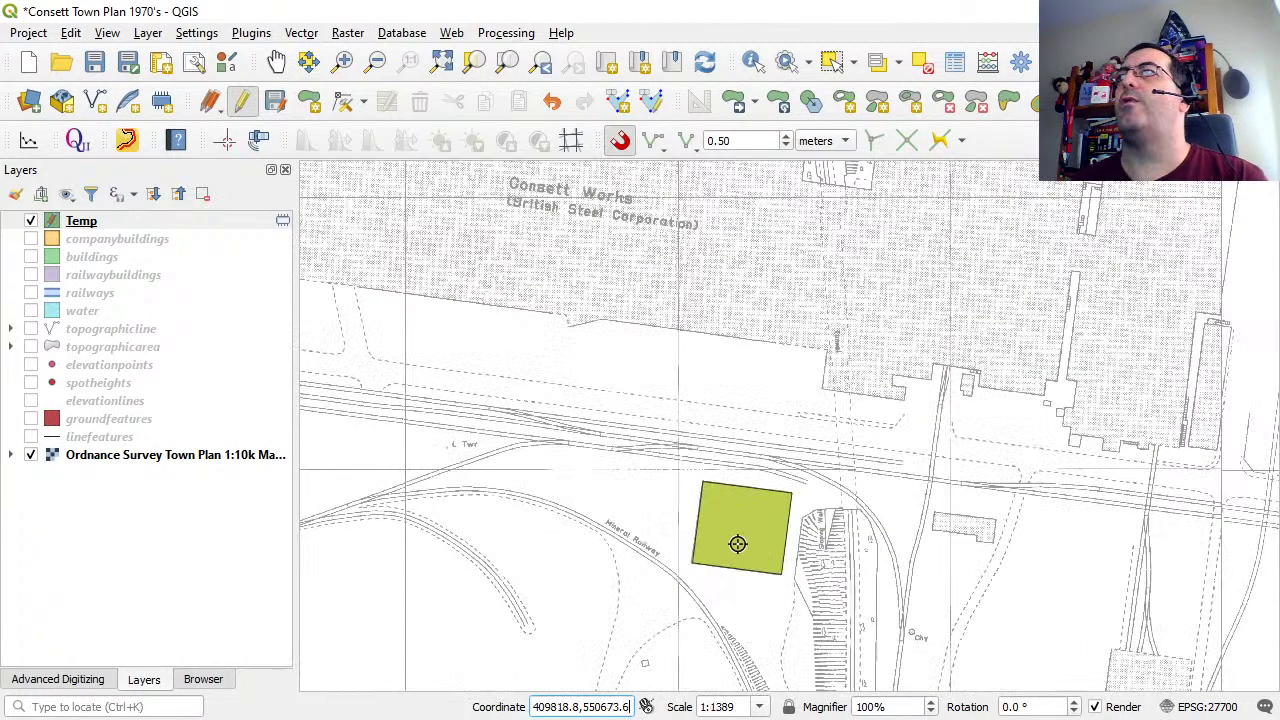
pyautogui.click(573, 544)
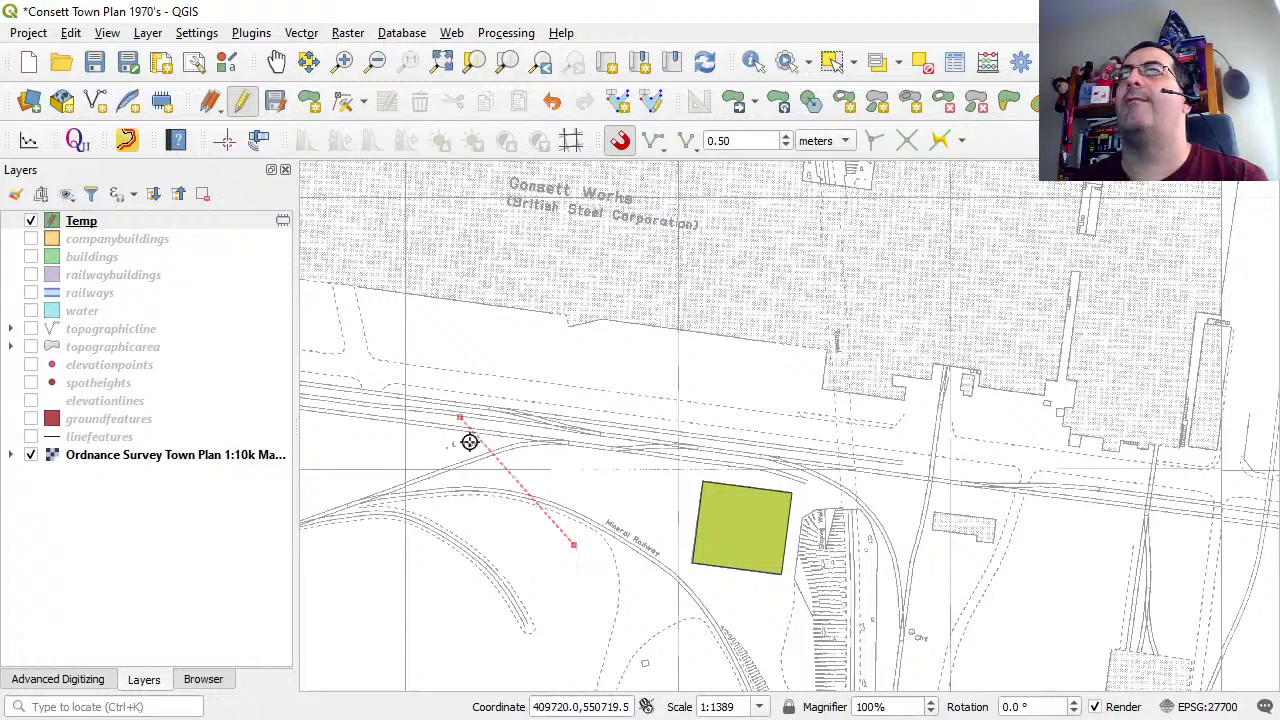
pyautogui.press('Escape')
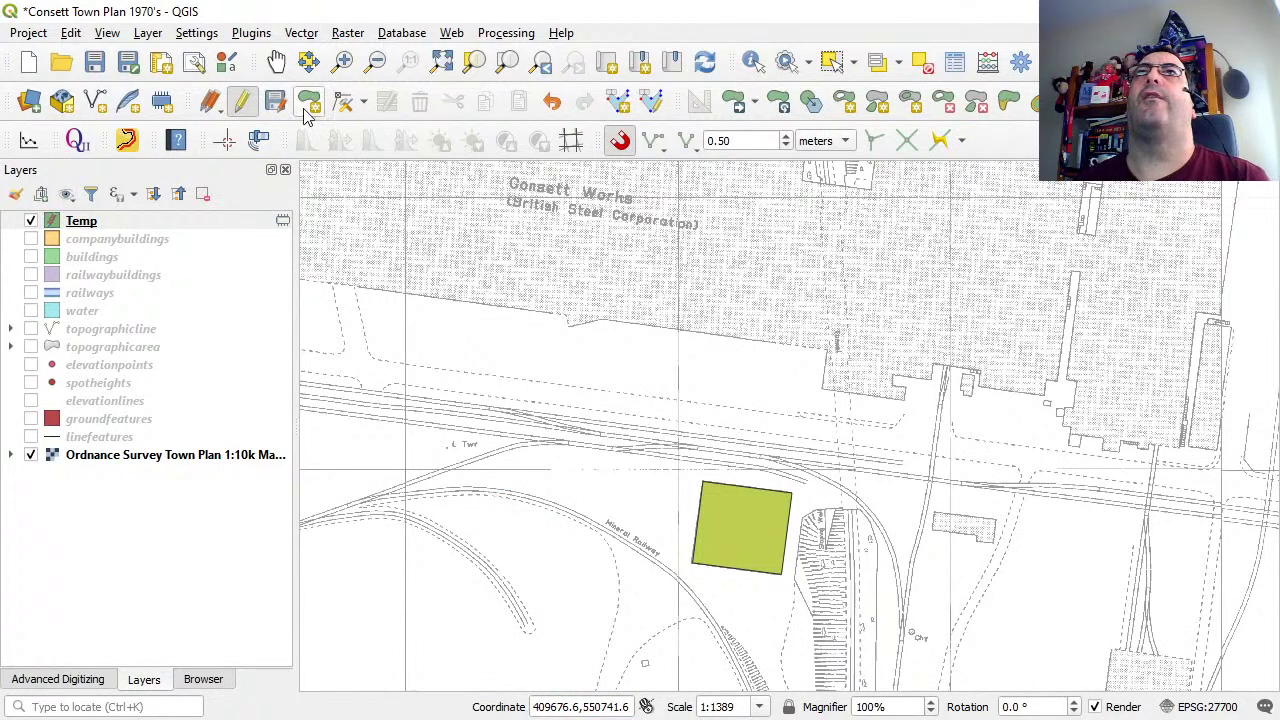
# Digitise the small notched building east of the sloping wall as a three-point rectangle reaching its full depth on the Temp layer.
pyautogui.click(276, 62)
pyautogui.moveTo(900, 560)
pyautogui.mouseDown()
pyautogui.moveTo(503, 468)
pyautogui.moveTo(790, 500)
pyautogui.moveTo(920, 564)
pyautogui.mouseUp()
pyautogui.scroll(1, 695, 465)
pyautogui.scroll(1, 823, 509)
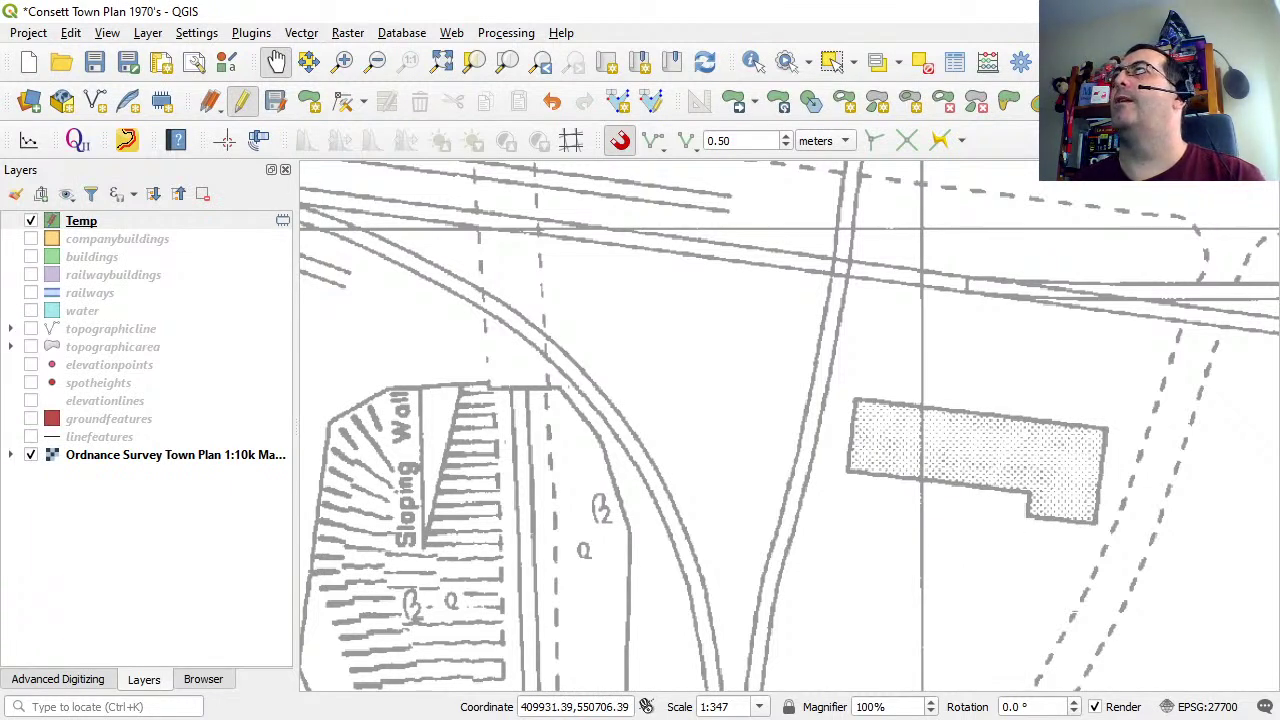
pyautogui.click(699, 101)
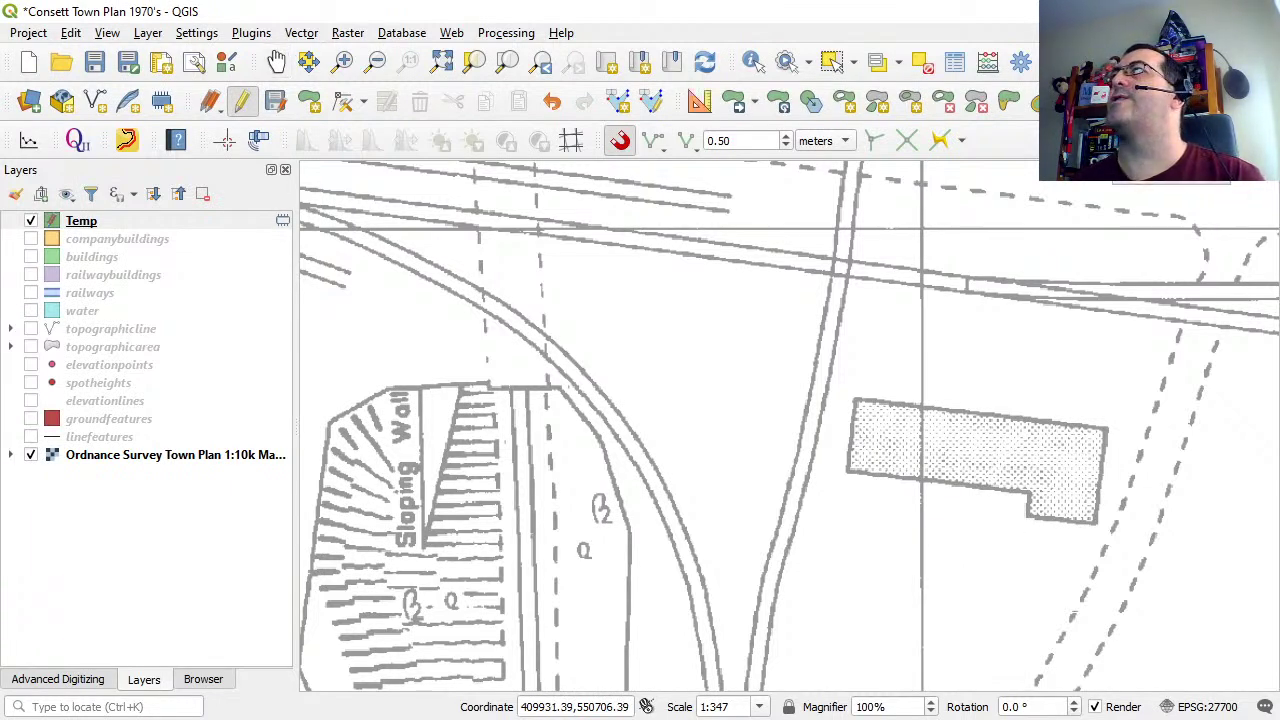
pyautogui.click(854, 397)
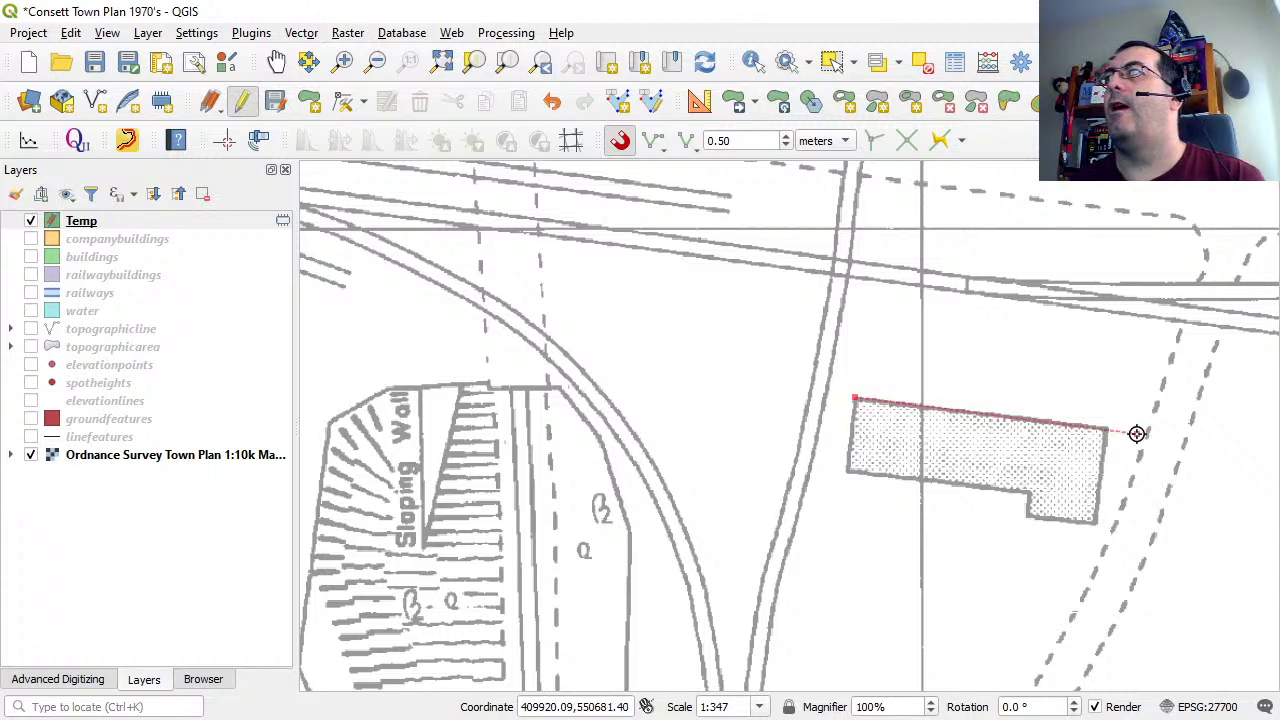
pyautogui.click(1106, 428)
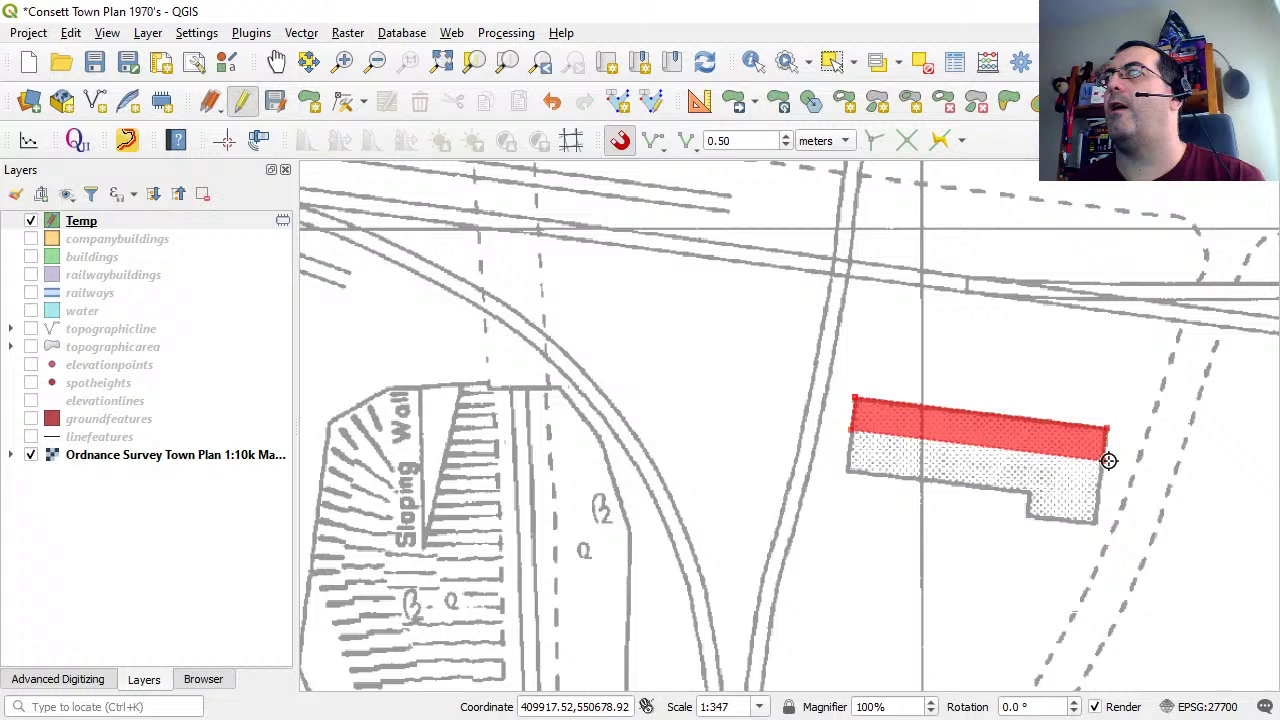
pyautogui.click(1096, 524)
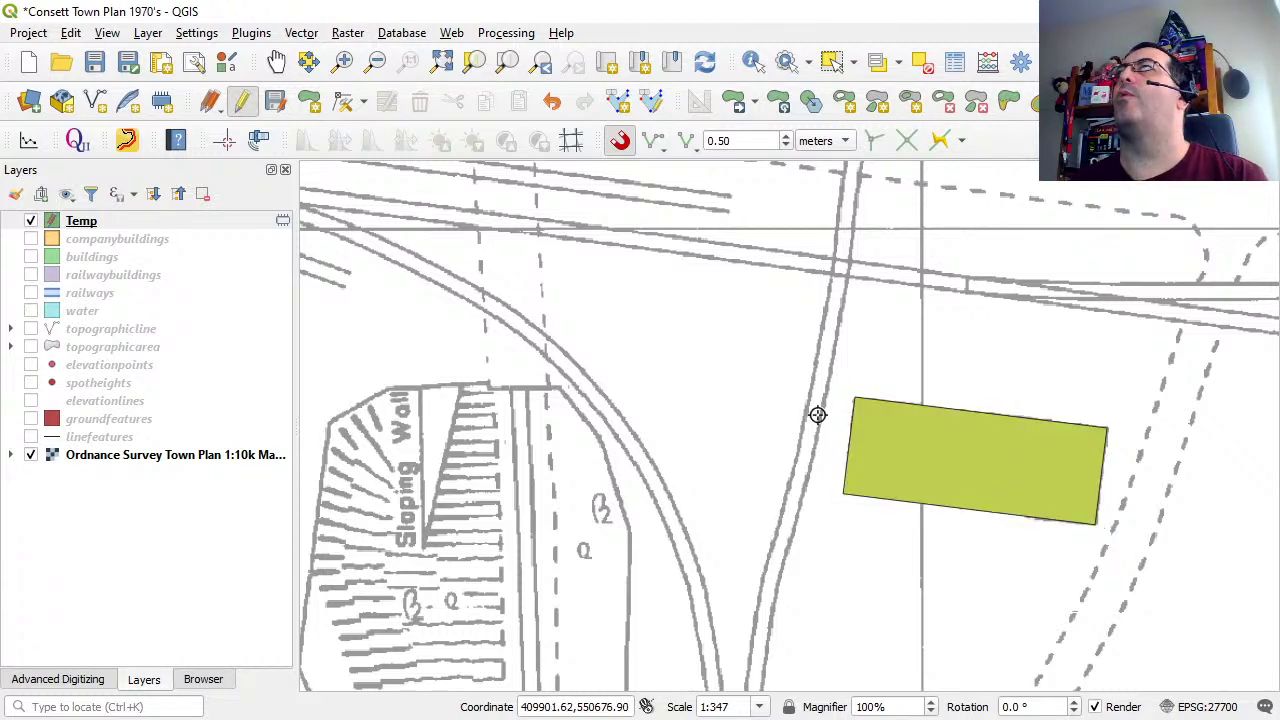
# Set the Temp layer's fill symbol opacity to 50.2 % in its symbology properties.
pyautogui.click(84, 224)
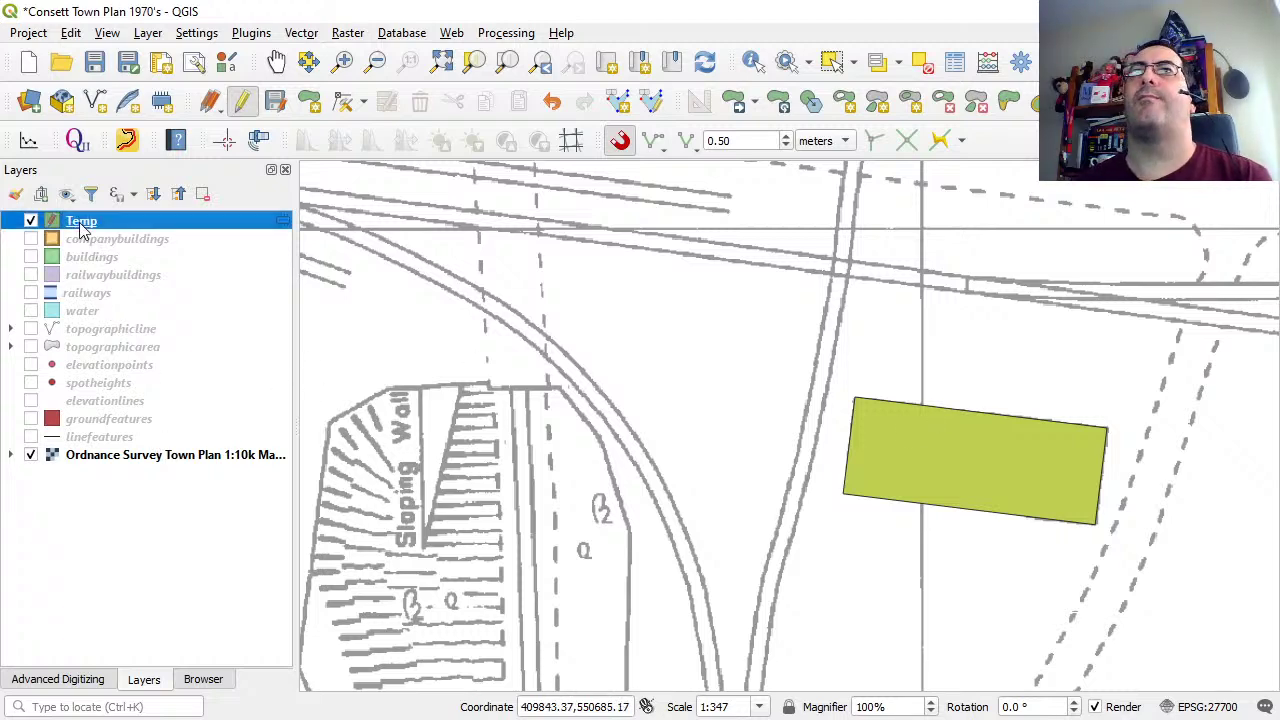
pyautogui.click(83, 225)
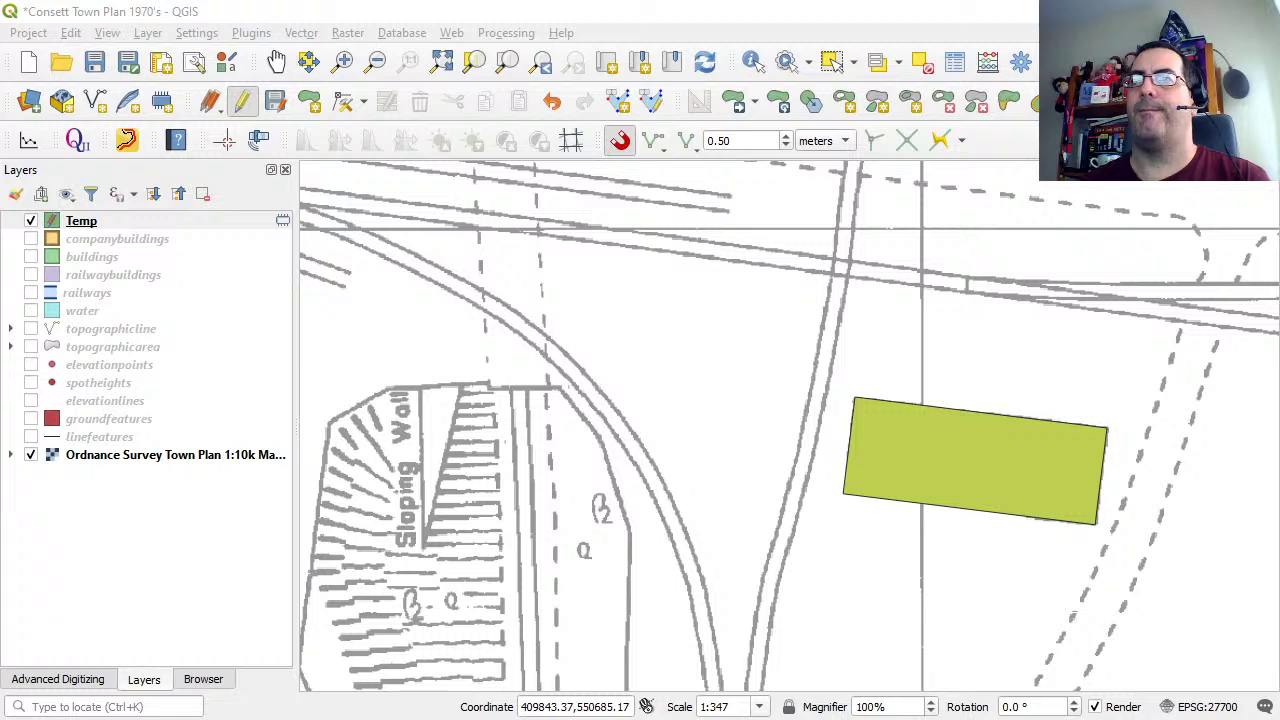
pyautogui.moveTo(629, 403); pyautogui.dragTo(547, 42)
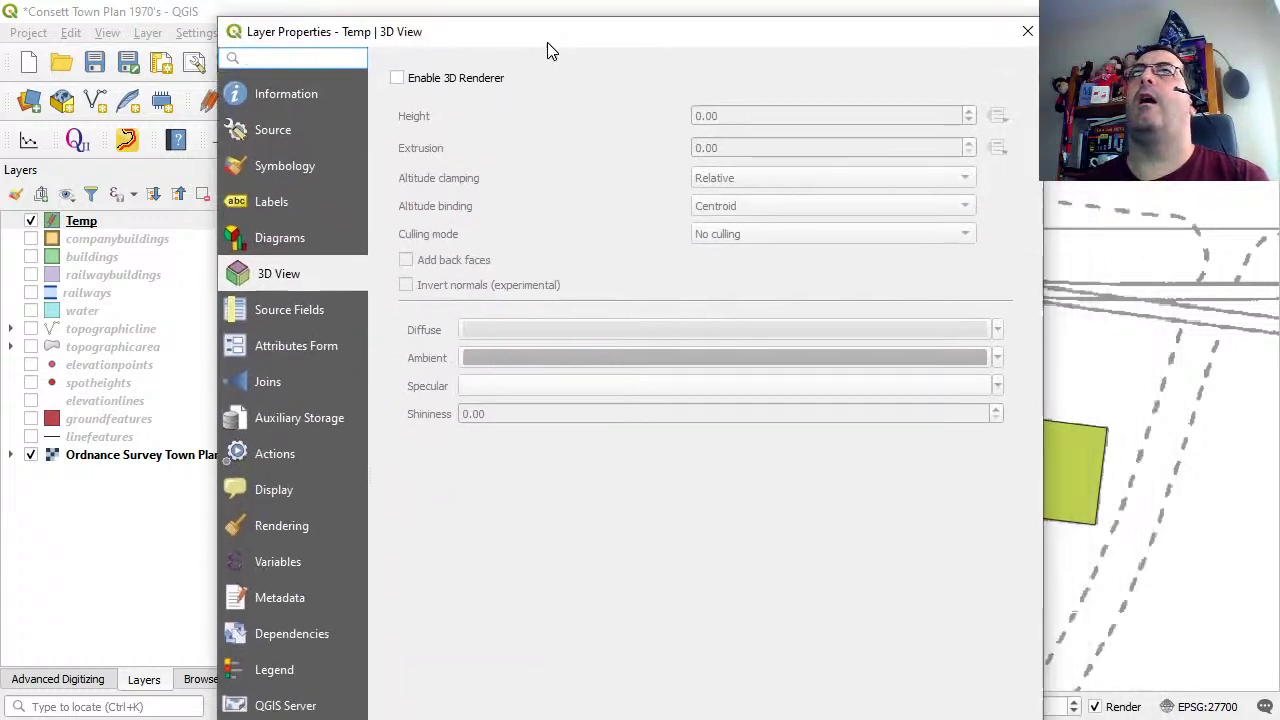
pyautogui.click(289, 170)
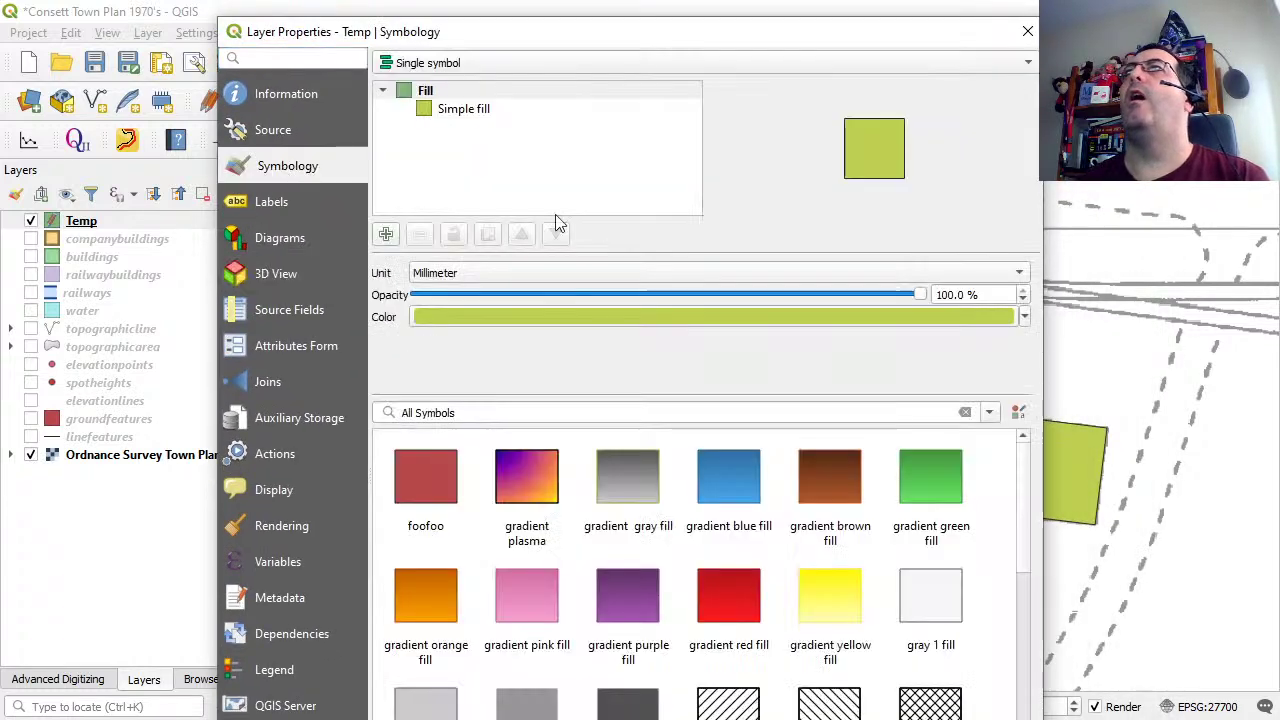
pyautogui.moveTo(924, 297); pyautogui.dragTo(728, 289)
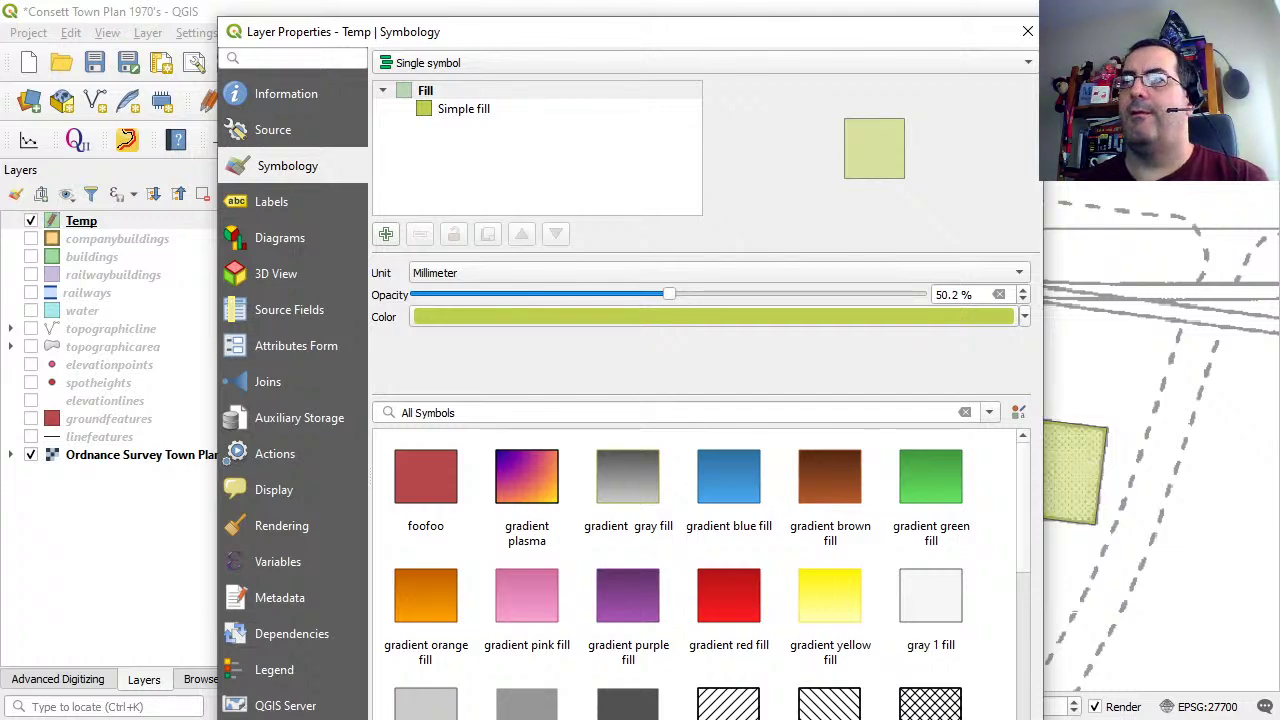
pyautogui.press('Return')
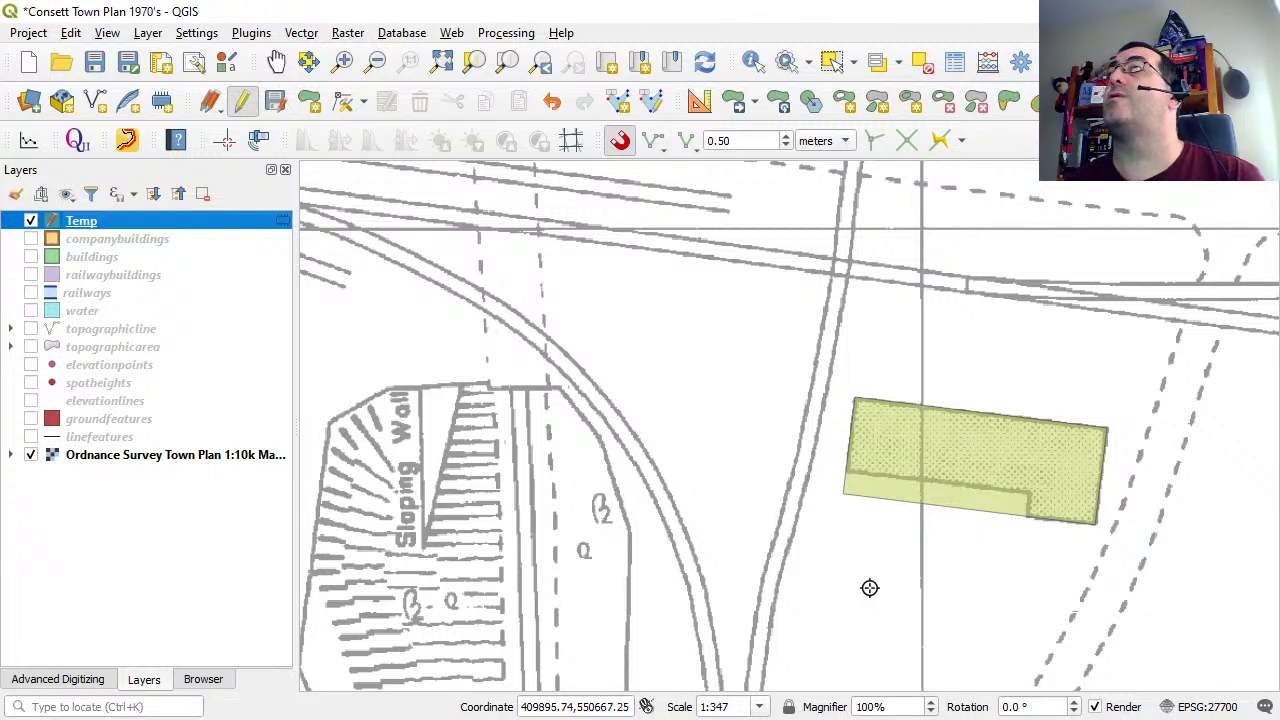
# Split the small building's rectangle along the two edges of the notch and delete the surplus strip outside the mapped outline.
pyautogui.click(817, 469)
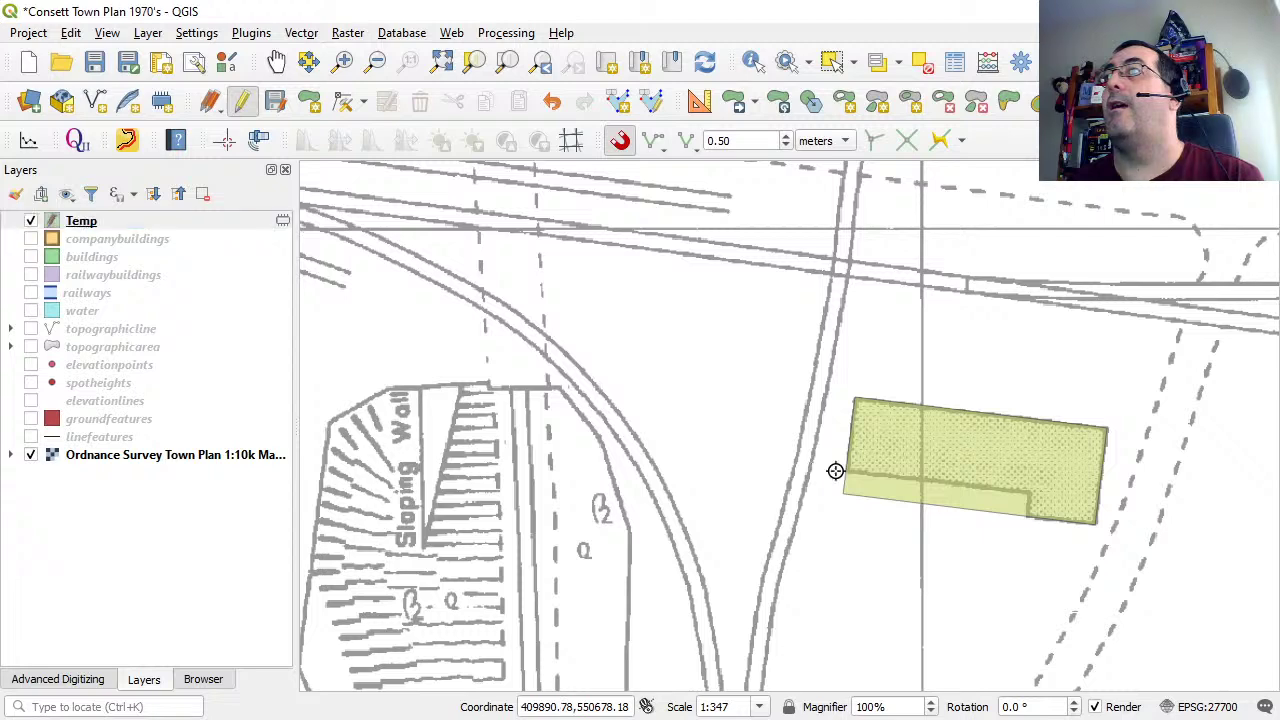
pyautogui.click(1030, 494)
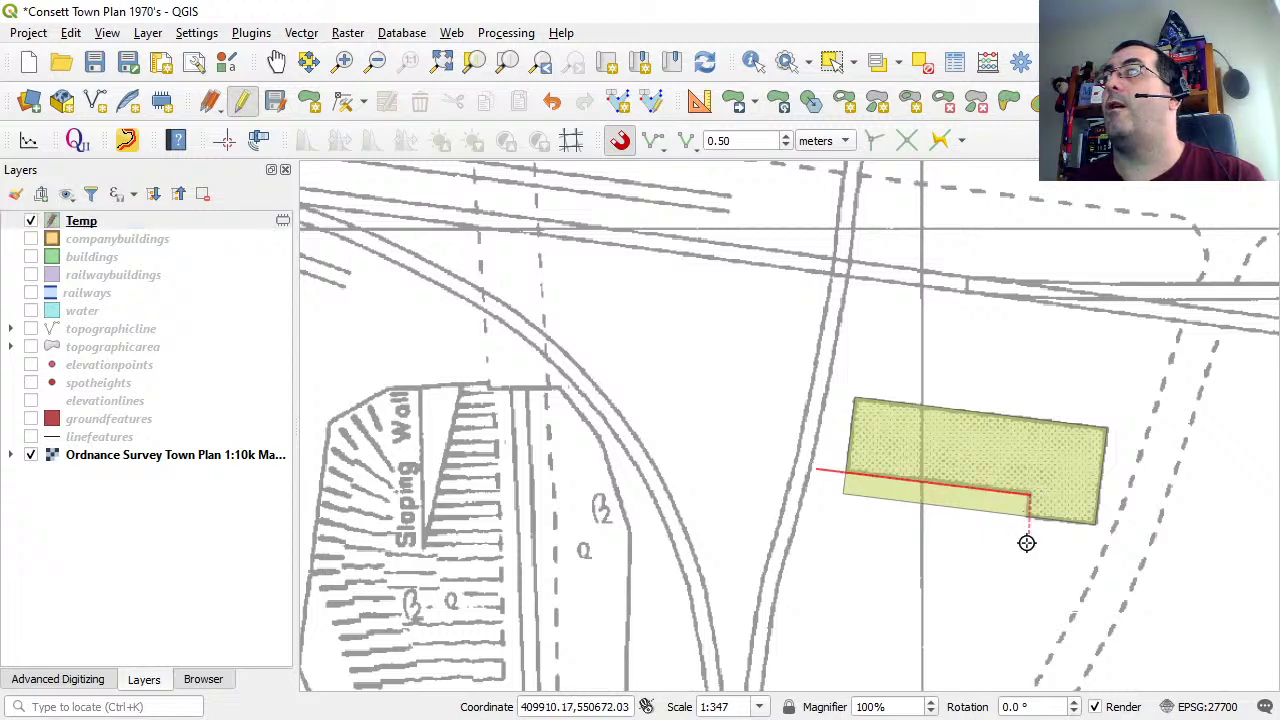
pyautogui.click(1017, 594)
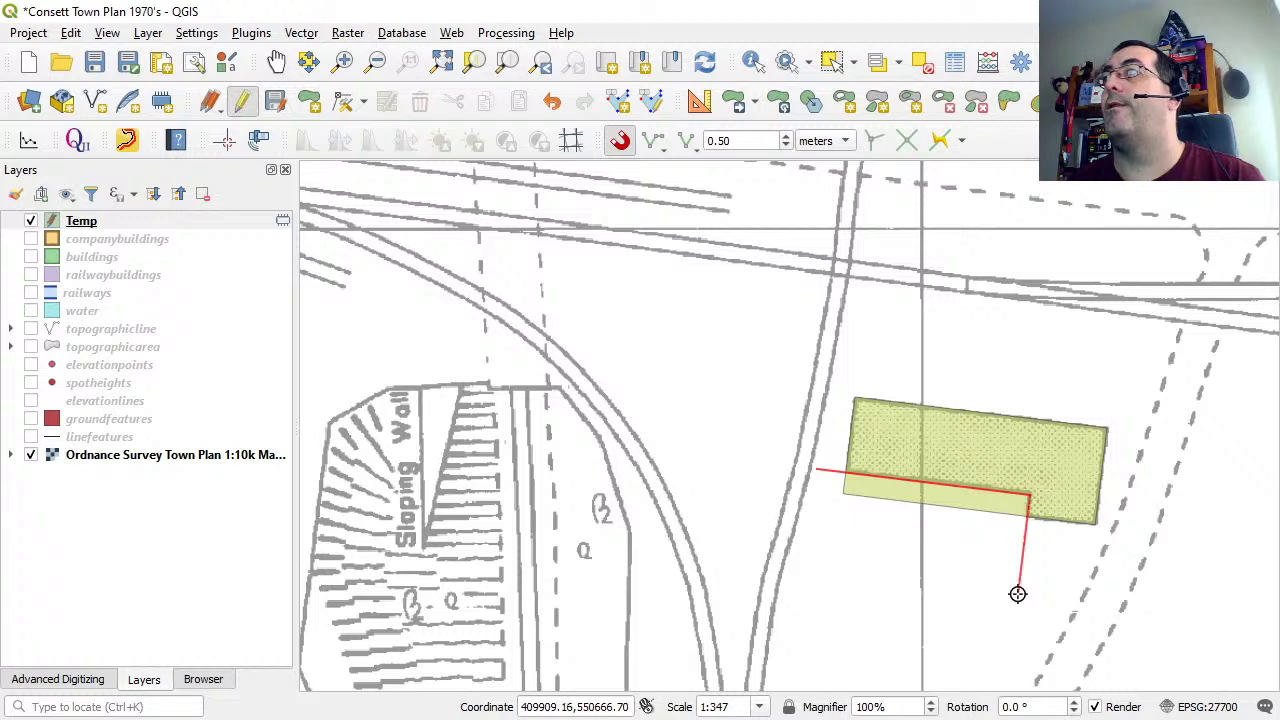
pyautogui.rightClick(1017, 594)
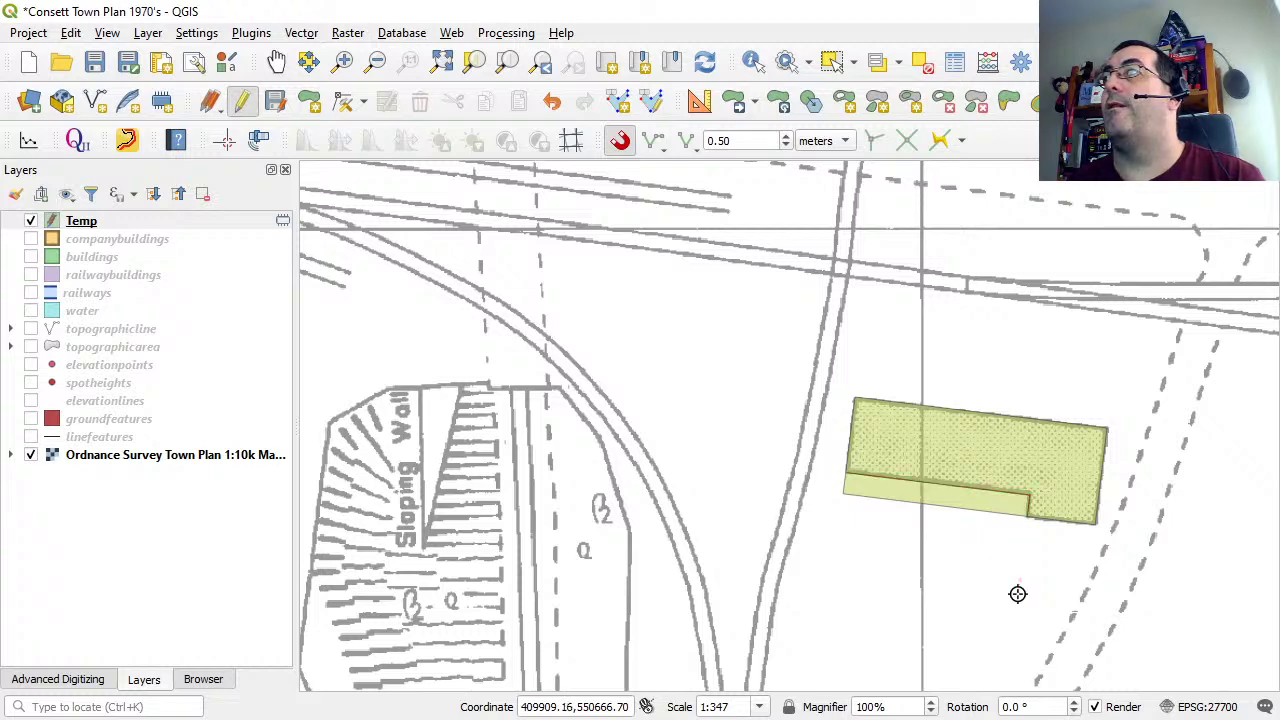
pyautogui.click(832, 63)
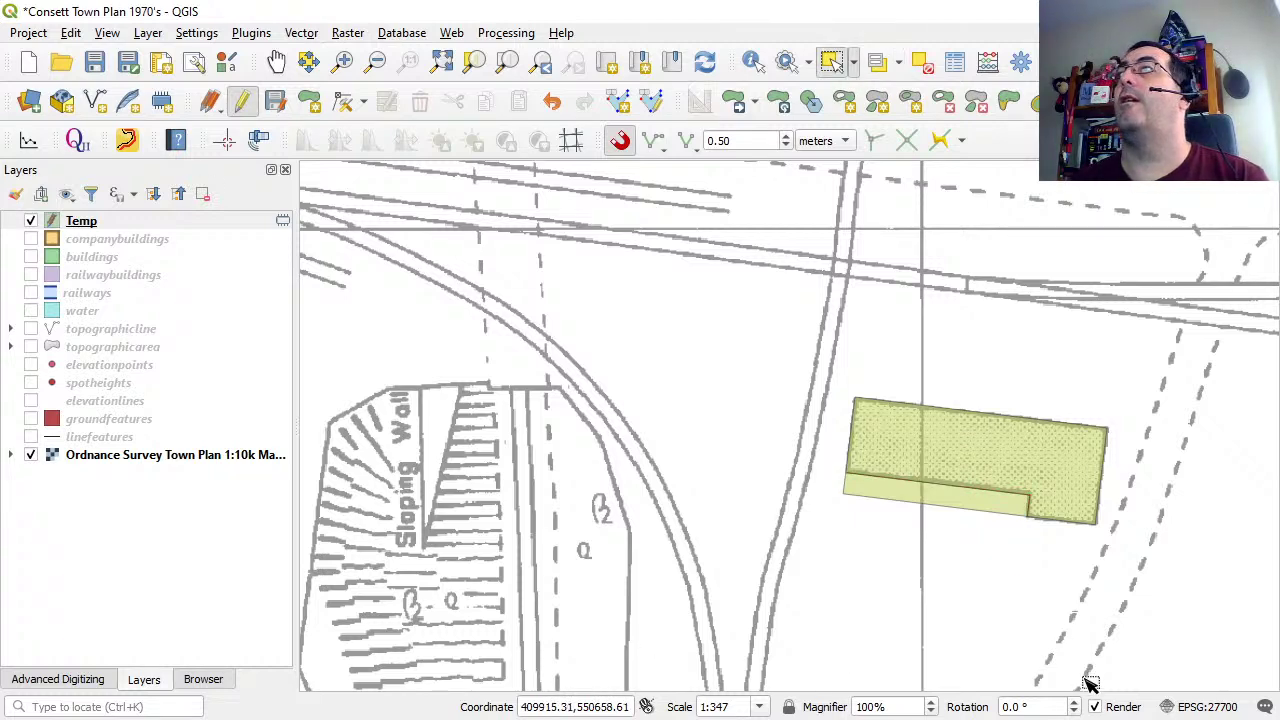
pyautogui.click(978, 500)
pyautogui.press('Delete')
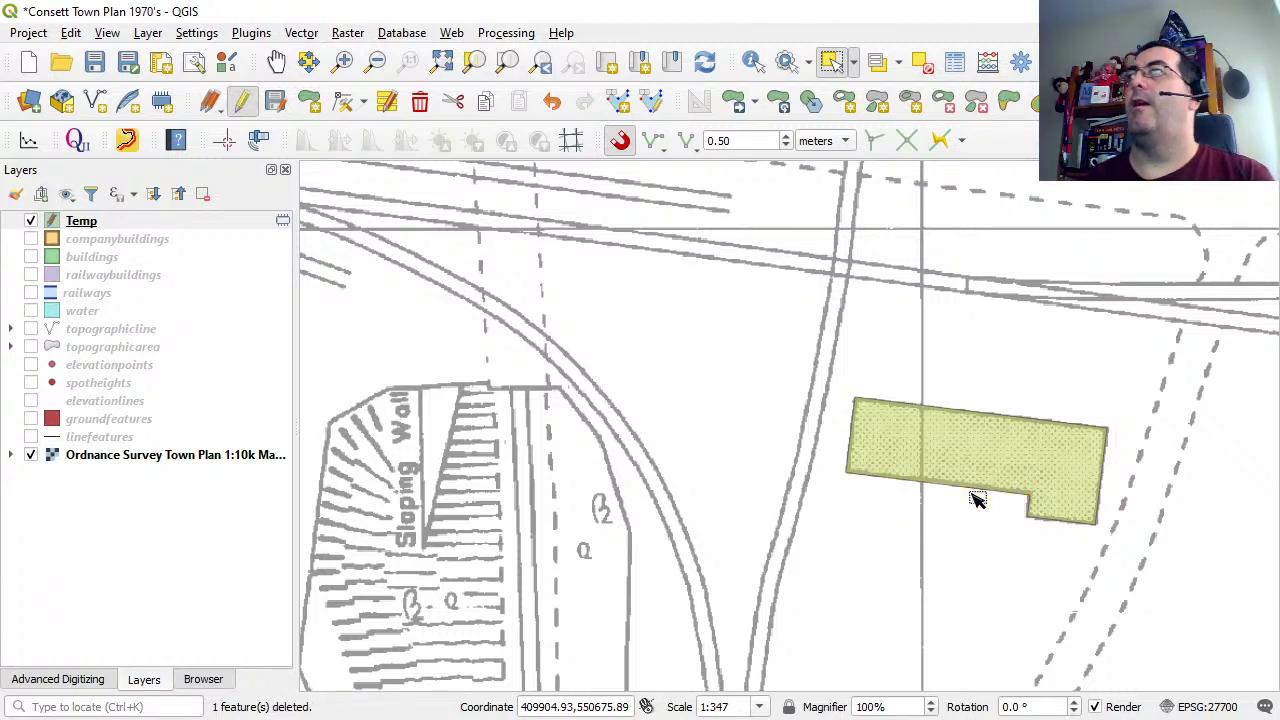
# Digitise the round chimney marked Chy, south of the notched building, on the Temp layer as a circle from 2 points across its diameter.
pyautogui.scroll(-1, 908, 485)
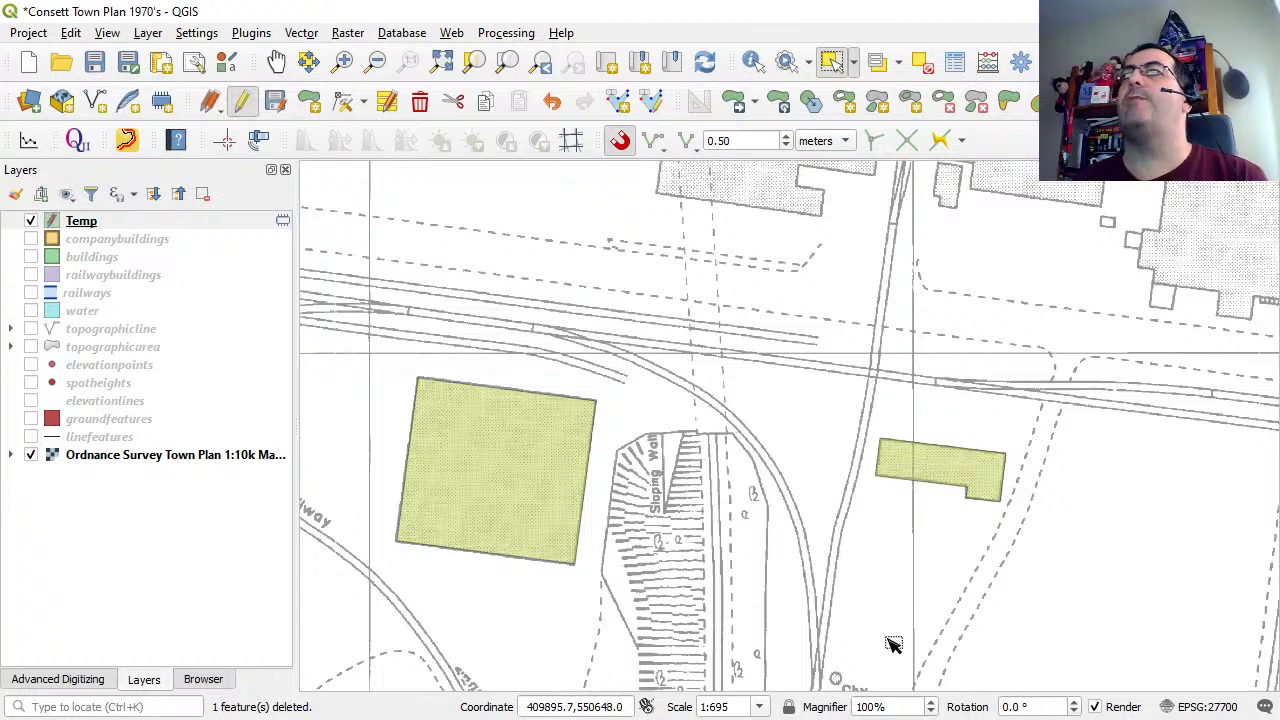
pyautogui.moveTo(878, 665); pyautogui.dragTo(766, 466)
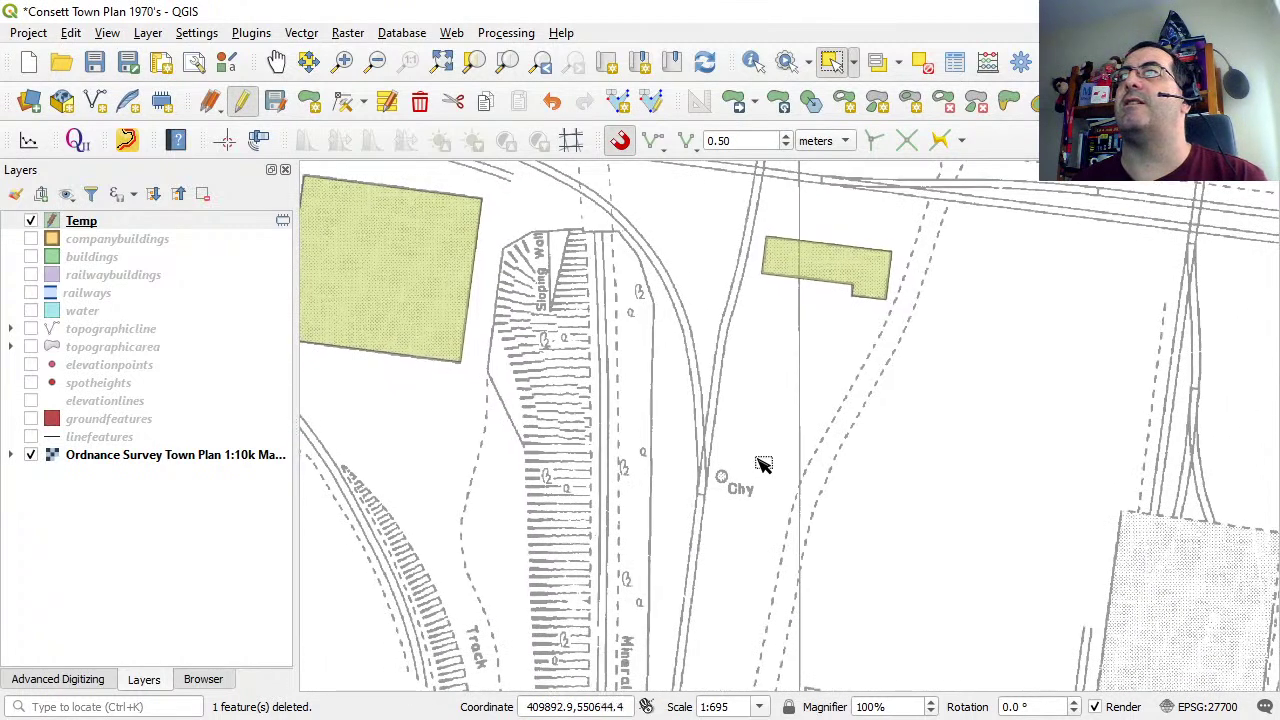
pyautogui.scroll(1, 722, 488)
pyautogui.scroll(1, 722, 488)
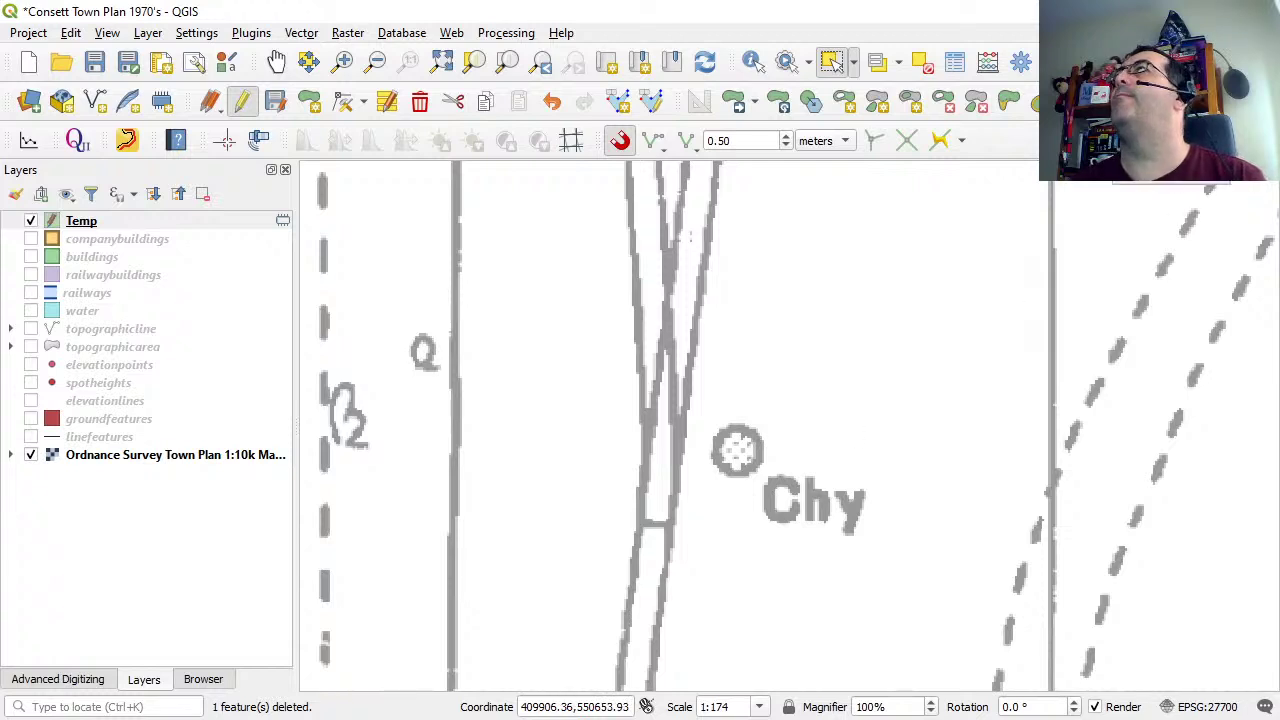
pyautogui.click(1114, 102)
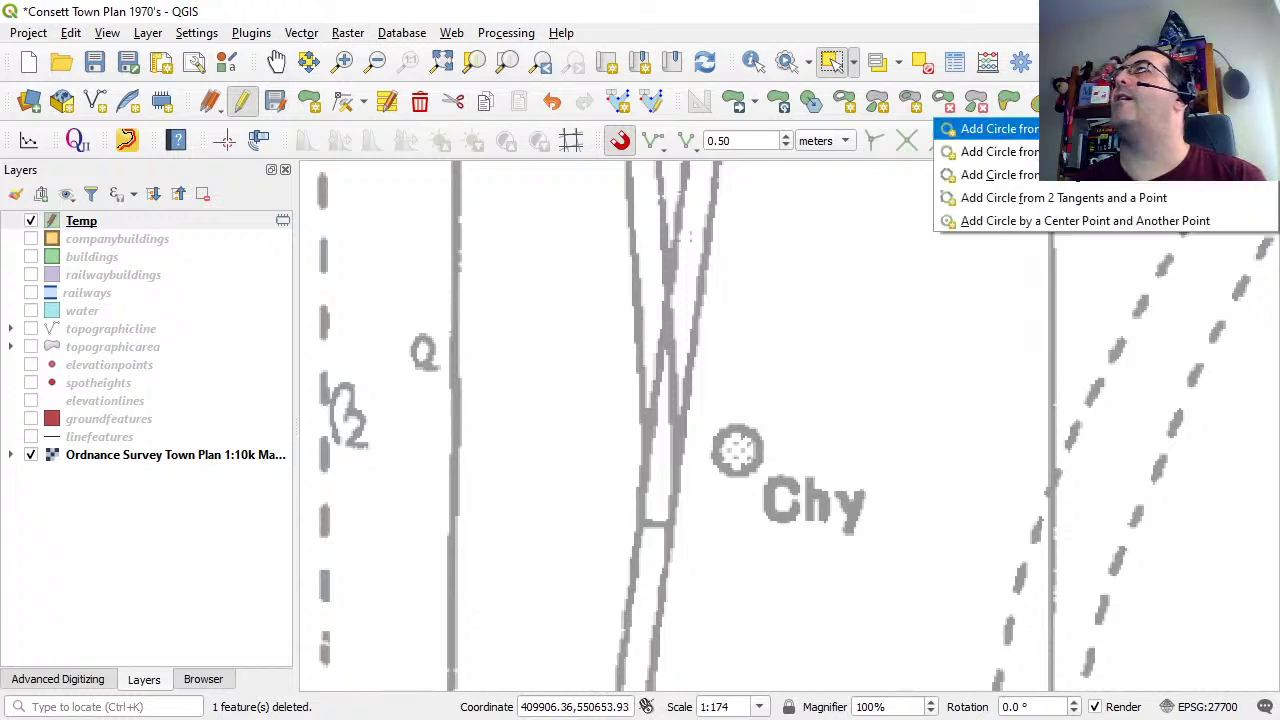
pyautogui.click(974, 137)
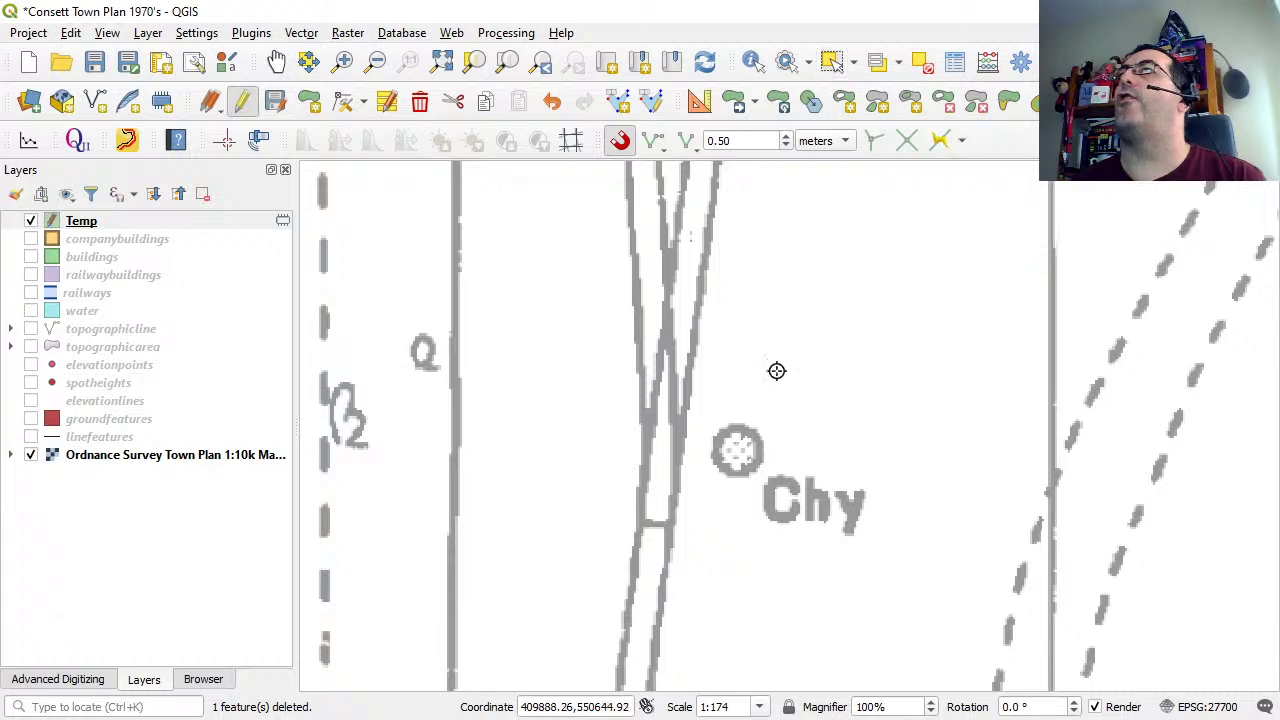
pyautogui.click(750, 453)
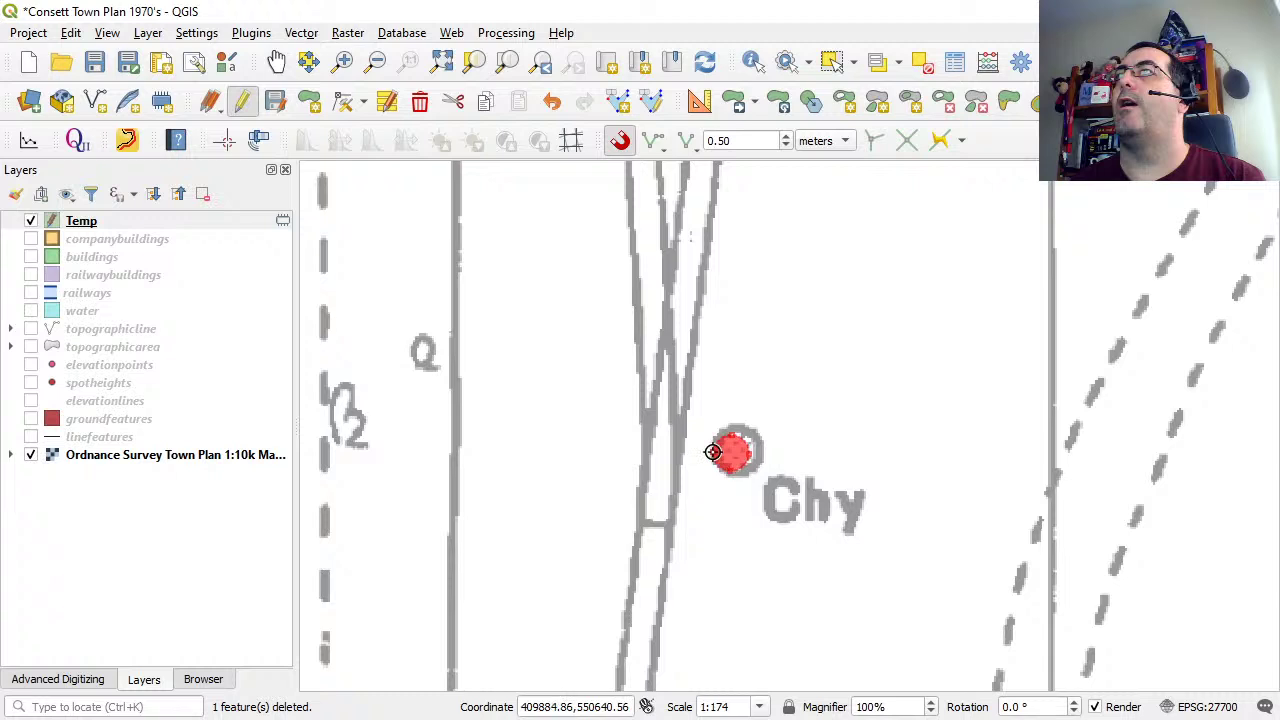
pyautogui.press('Escape')
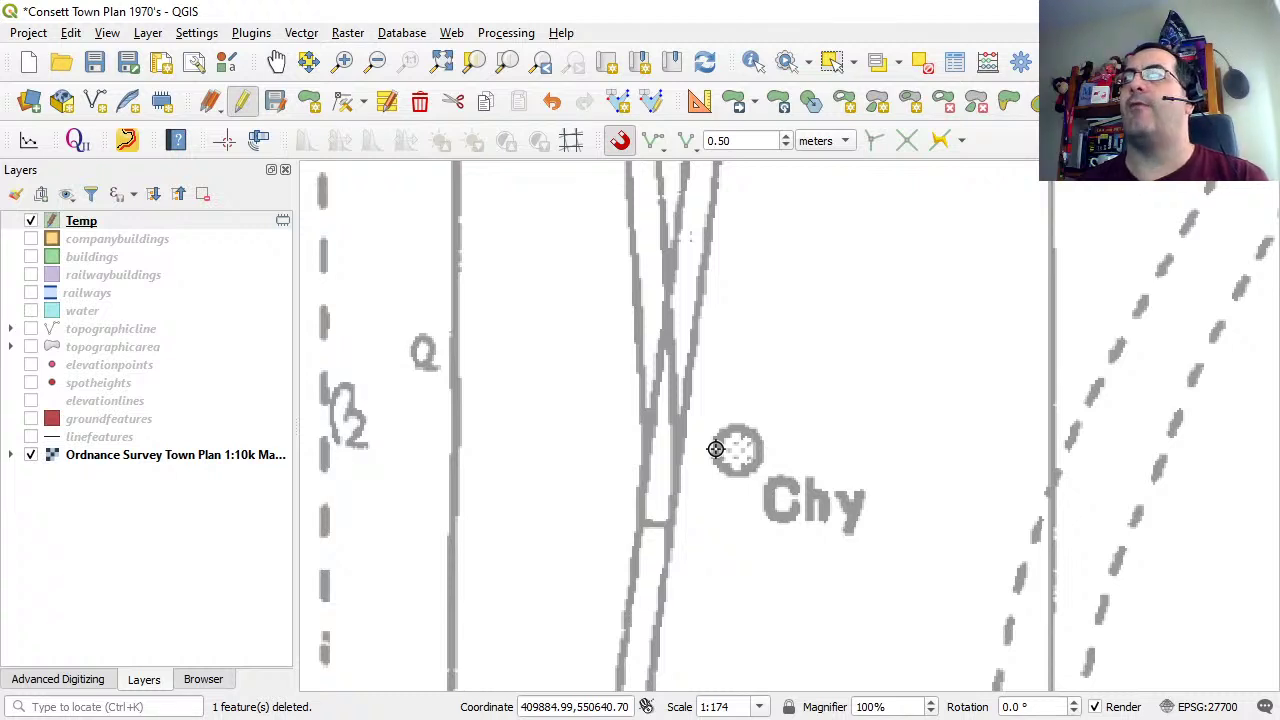
pyautogui.click(717, 449)
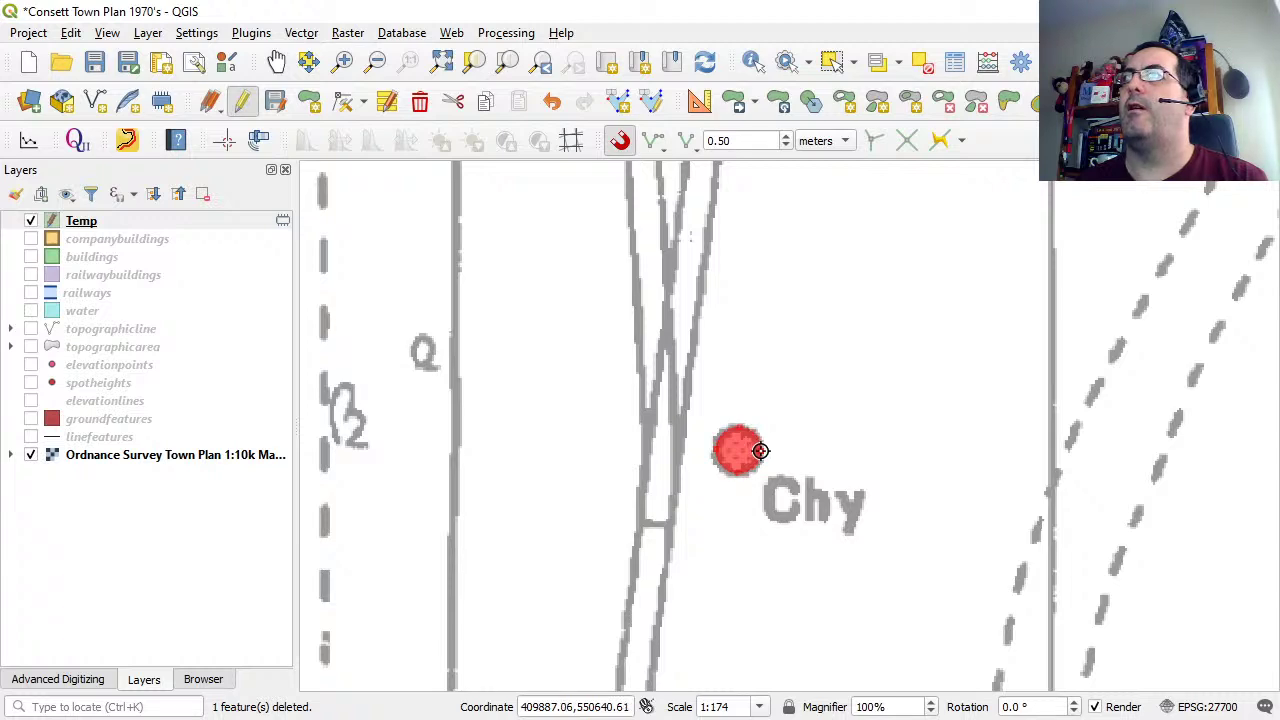
pyautogui.click(760, 451)
# Hide and show the Ordnance Survey Town Plan layer to view the square, notched building and chimney polygons alone.
pyautogui.scroll(-2, 894, 403)
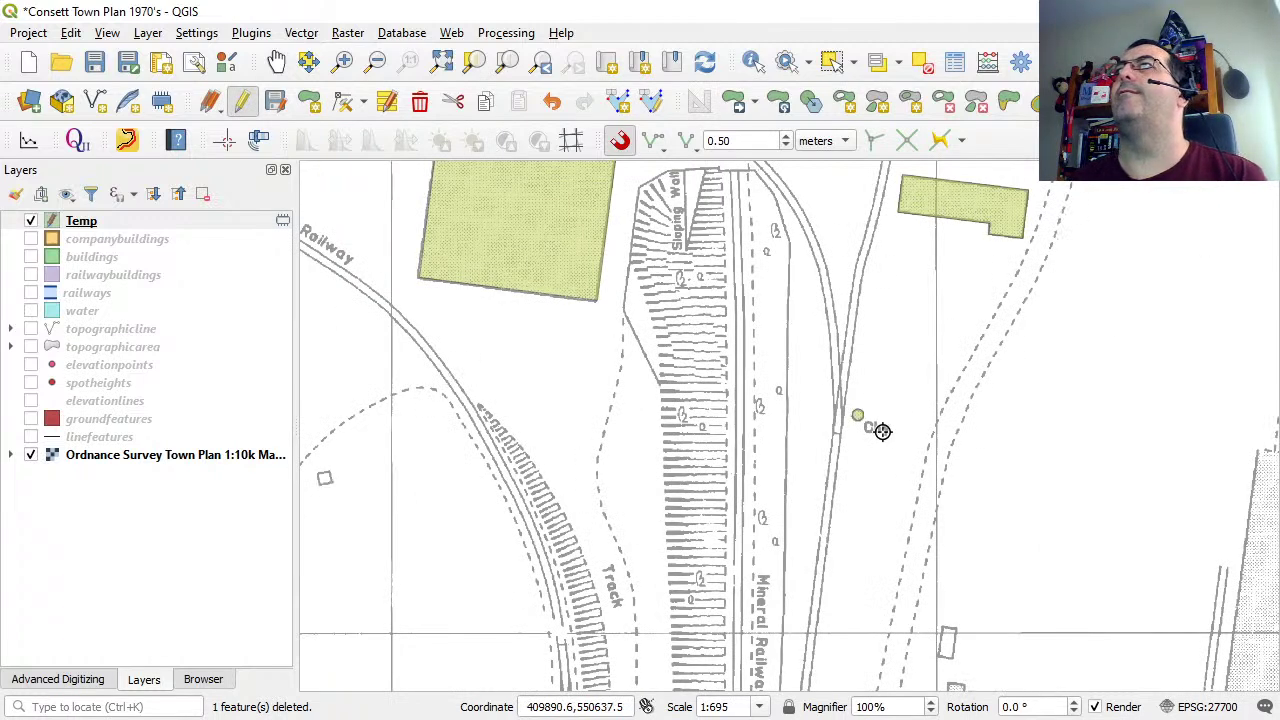
pyautogui.click(276, 62)
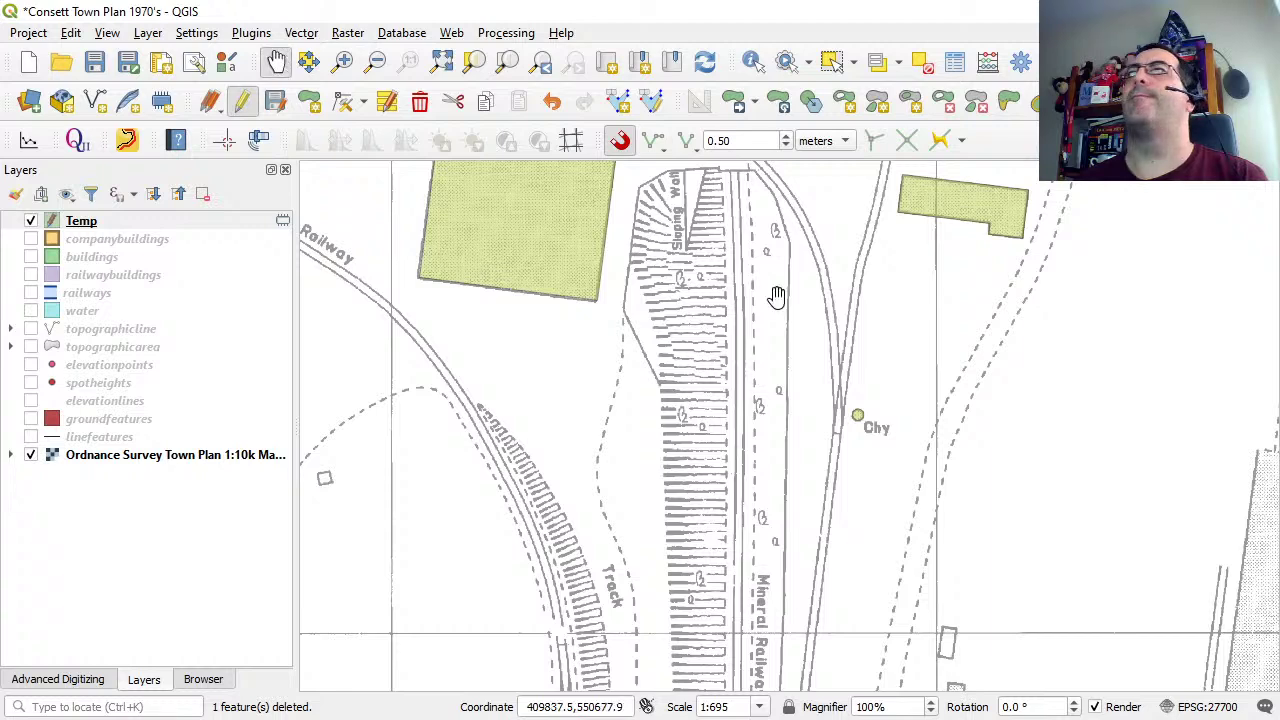
pyautogui.moveTo(1034, 436); pyautogui.dragTo(1031, 574)
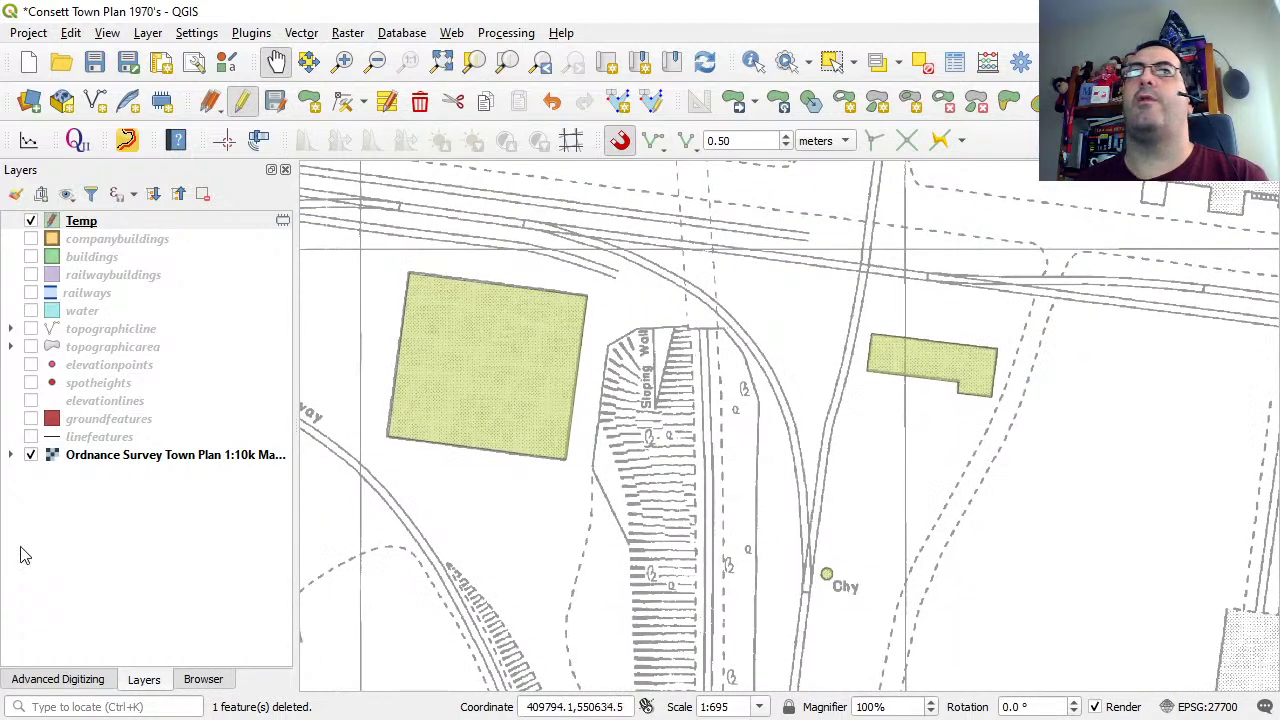
pyautogui.click(31, 455)
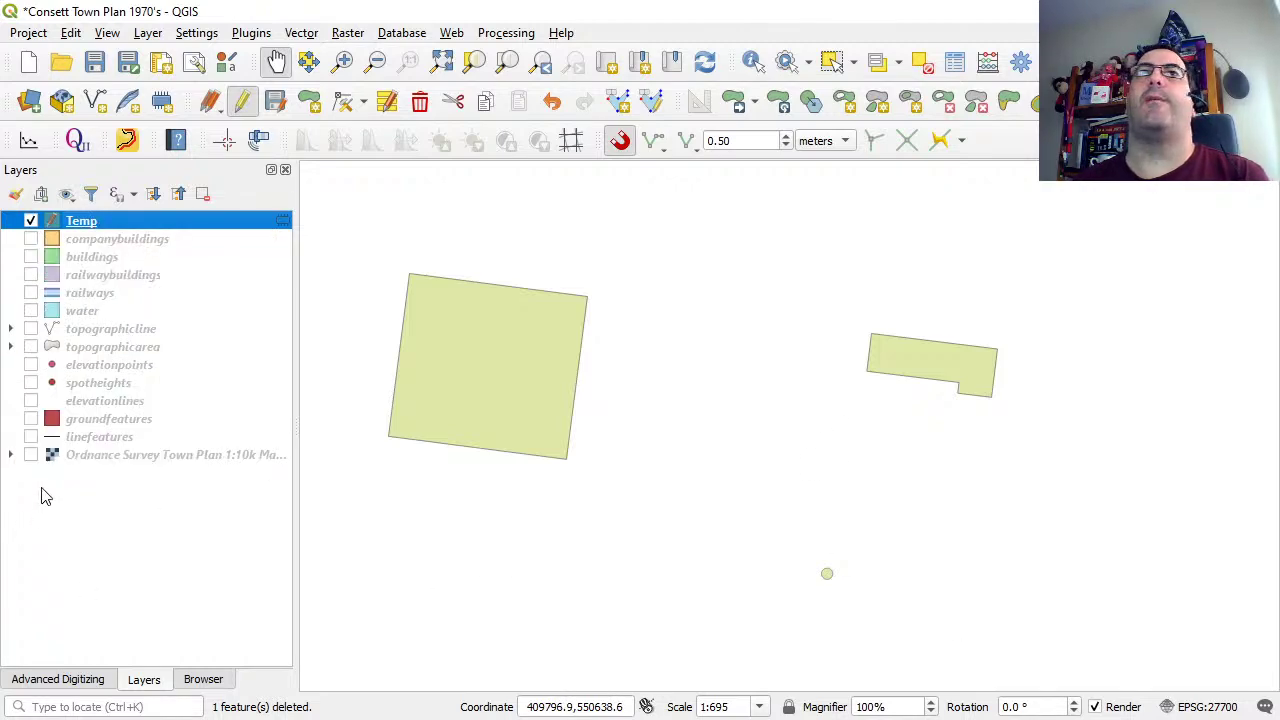
pyautogui.click(31, 455)
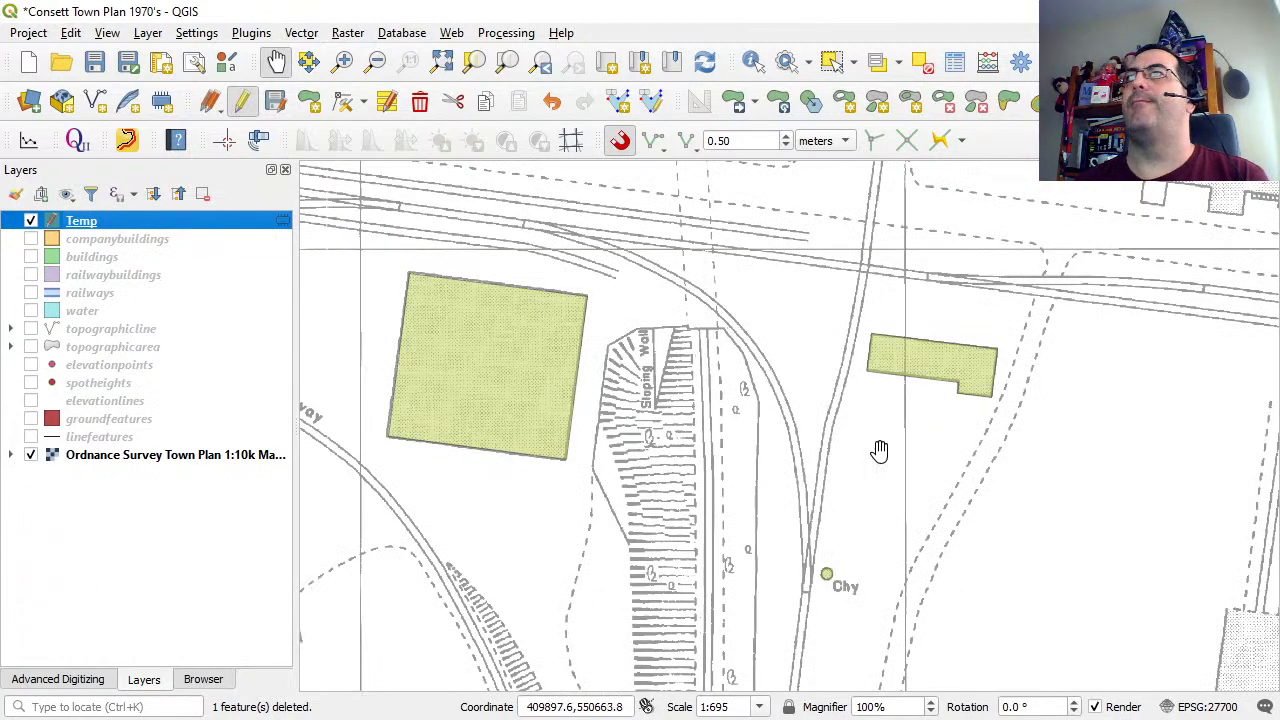
# Hide the Temp layer and show the companybuildings layer over the town plan.
pyautogui.click(31, 222)
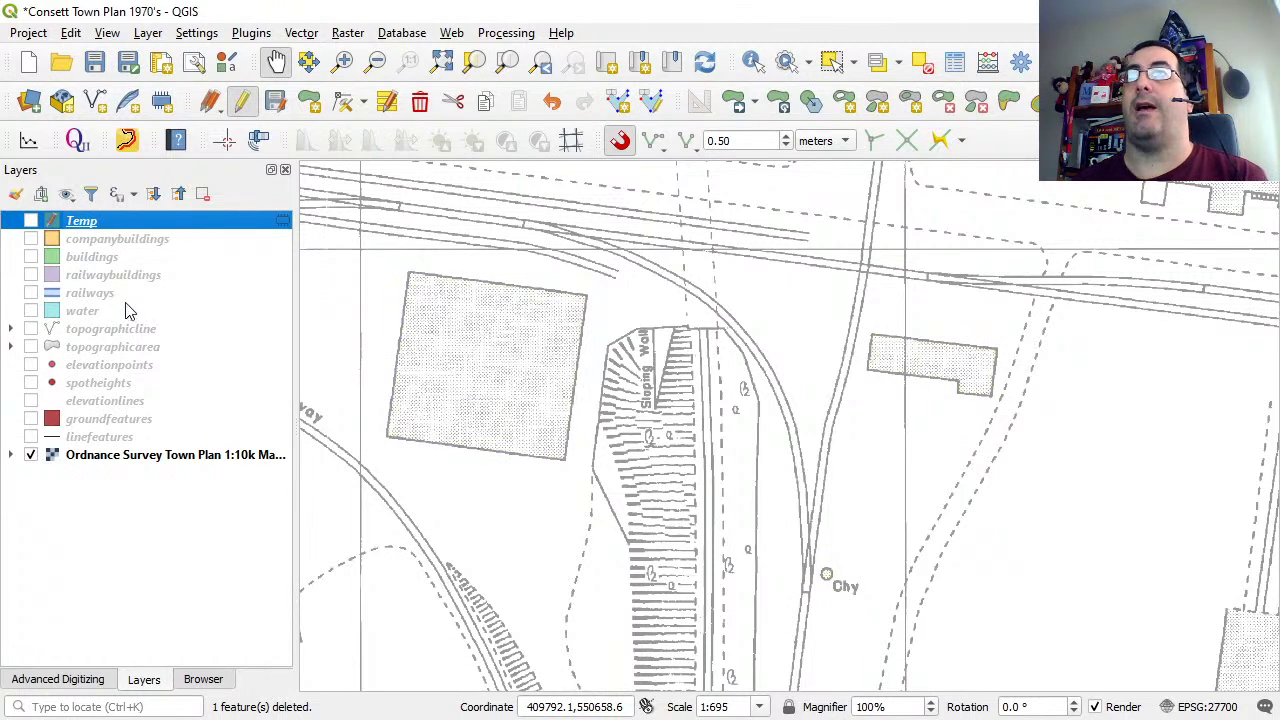
pyautogui.click(31, 239)
pyautogui.scroll(-1, 785, 480)
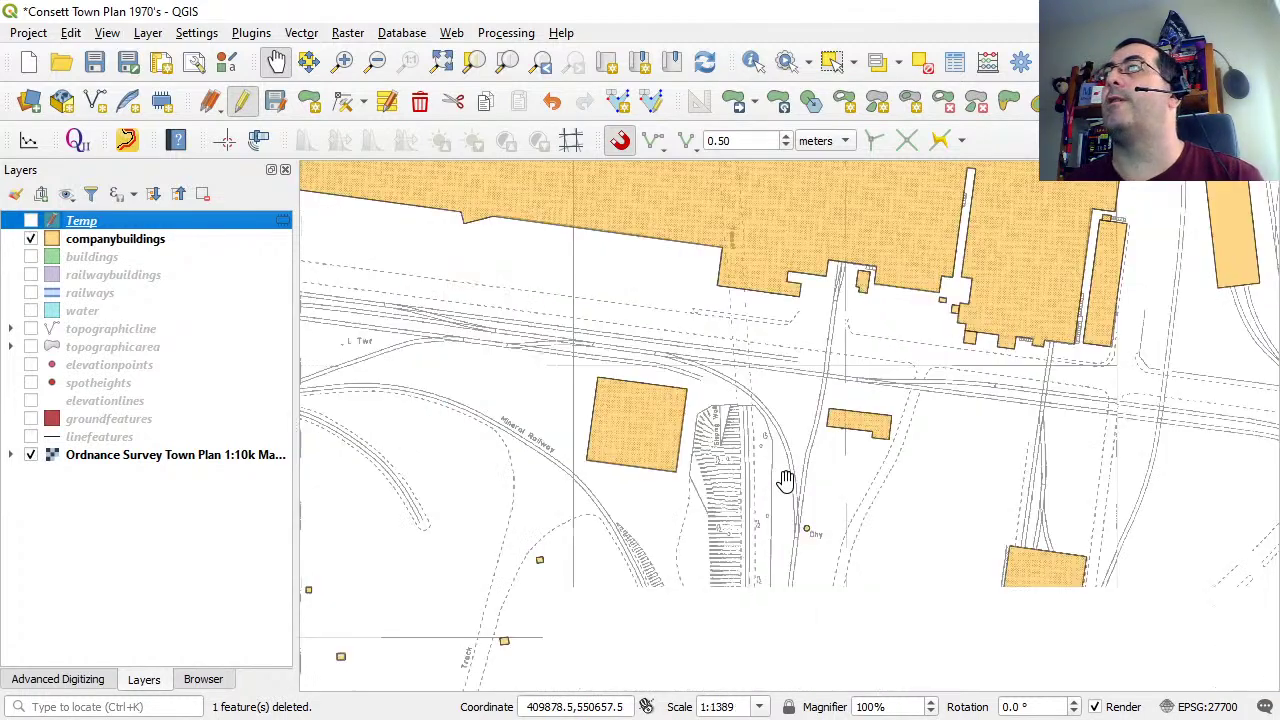
# Examine the digitised company buildings across the works, from the southern sheds to the northern buildings and back.
pyautogui.moveTo(1134, 380); pyautogui.dragTo(519, 175)
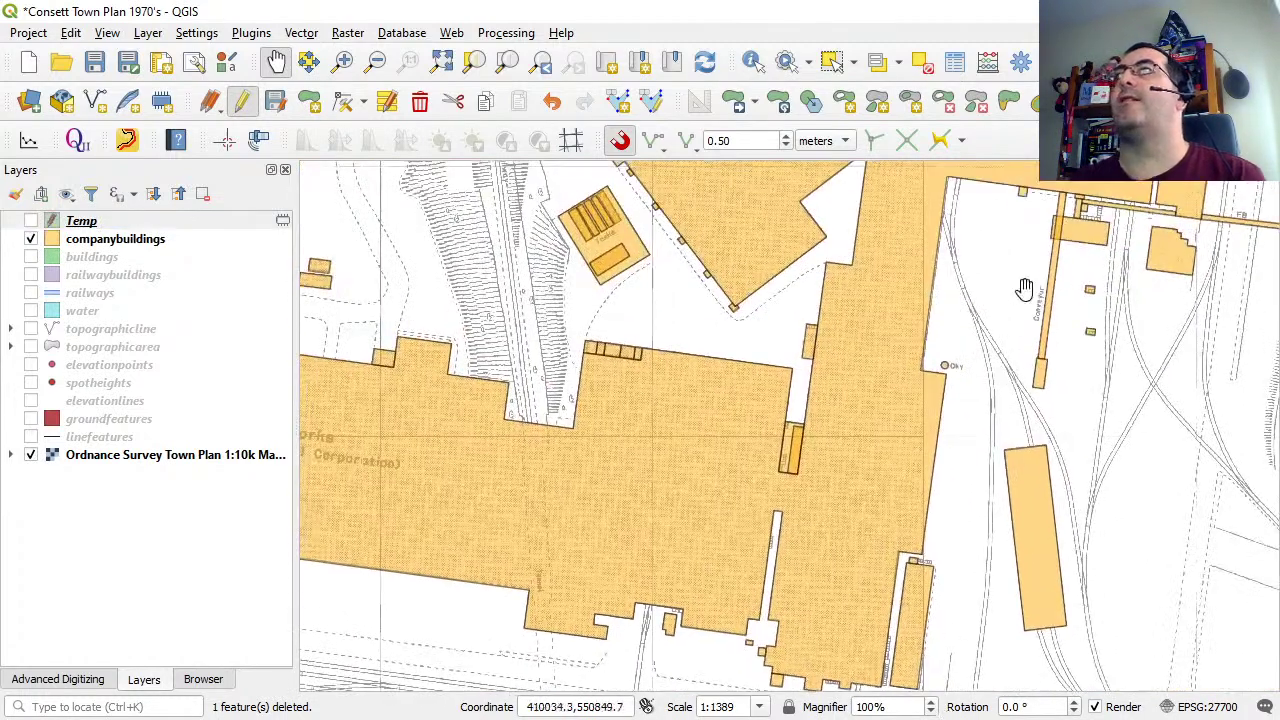
pyautogui.moveTo(1029, 280); pyautogui.dragTo(1035, 520)
pyautogui.moveTo(1103, 240)
pyautogui.mouseDown()
pyautogui.moveTo(1043, 344)
pyautogui.moveTo(937, 394)
pyautogui.mouseUp()
pyautogui.moveTo(989, 209); pyautogui.dragTo(886, 480)
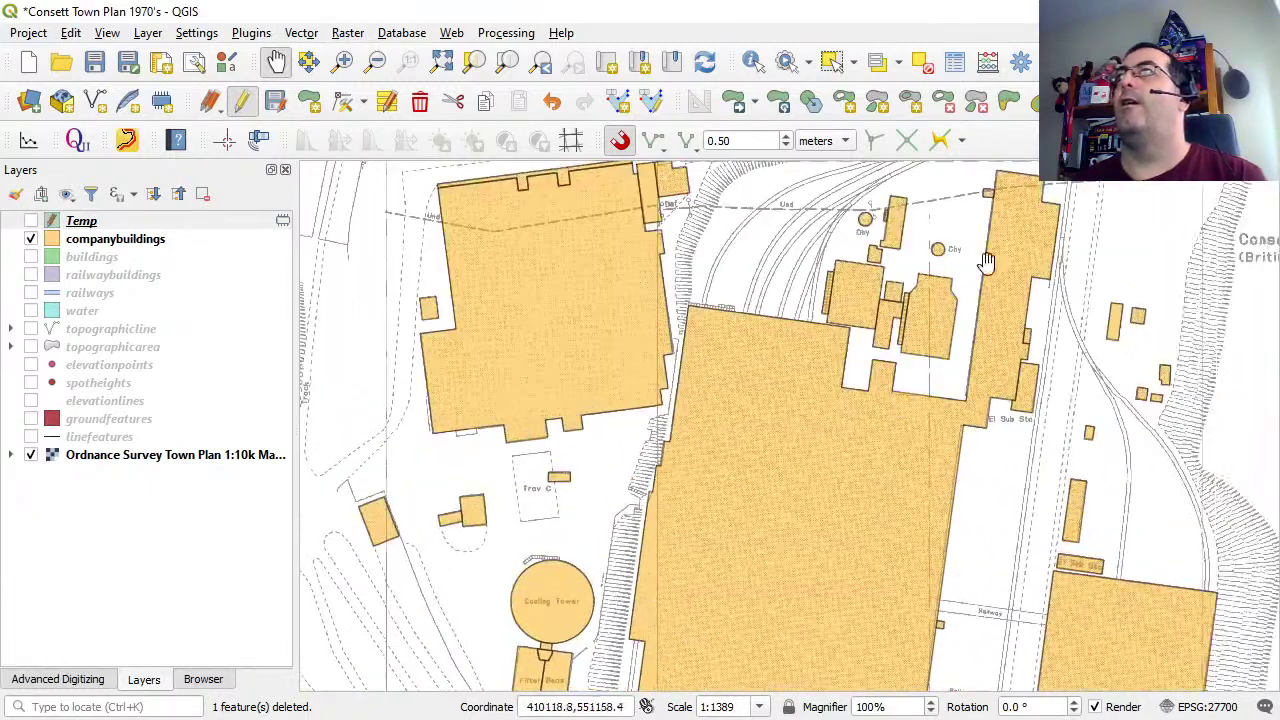
pyautogui.moveTo(987, 261); pyautogui.dragTo(891, 471)
pyautogui.moveTo(849, 309)
pyautogui.mouseDown()
pyautogui.moveTo(857, 511)
pyautogui.moveTo(1020, 539)
pyautogui.mouseUp()
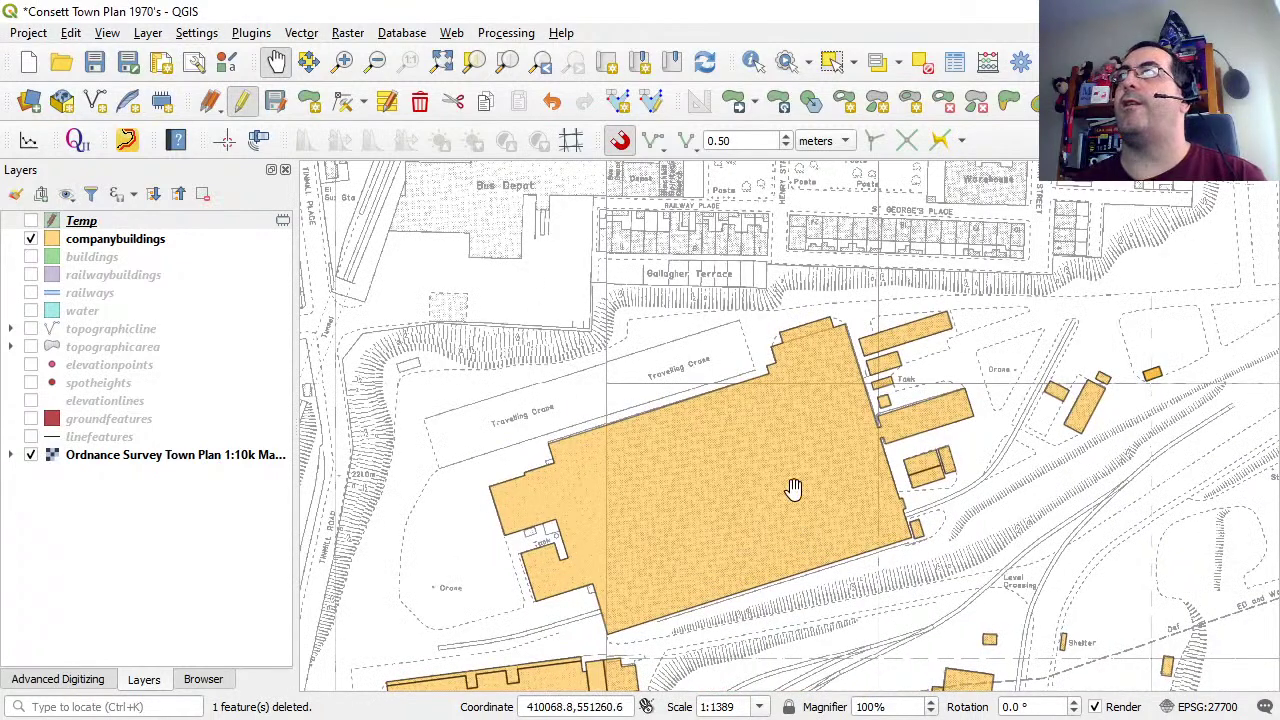
pyautogui.moveTo(793, 488); pyautogui.dragTo(609, 500)
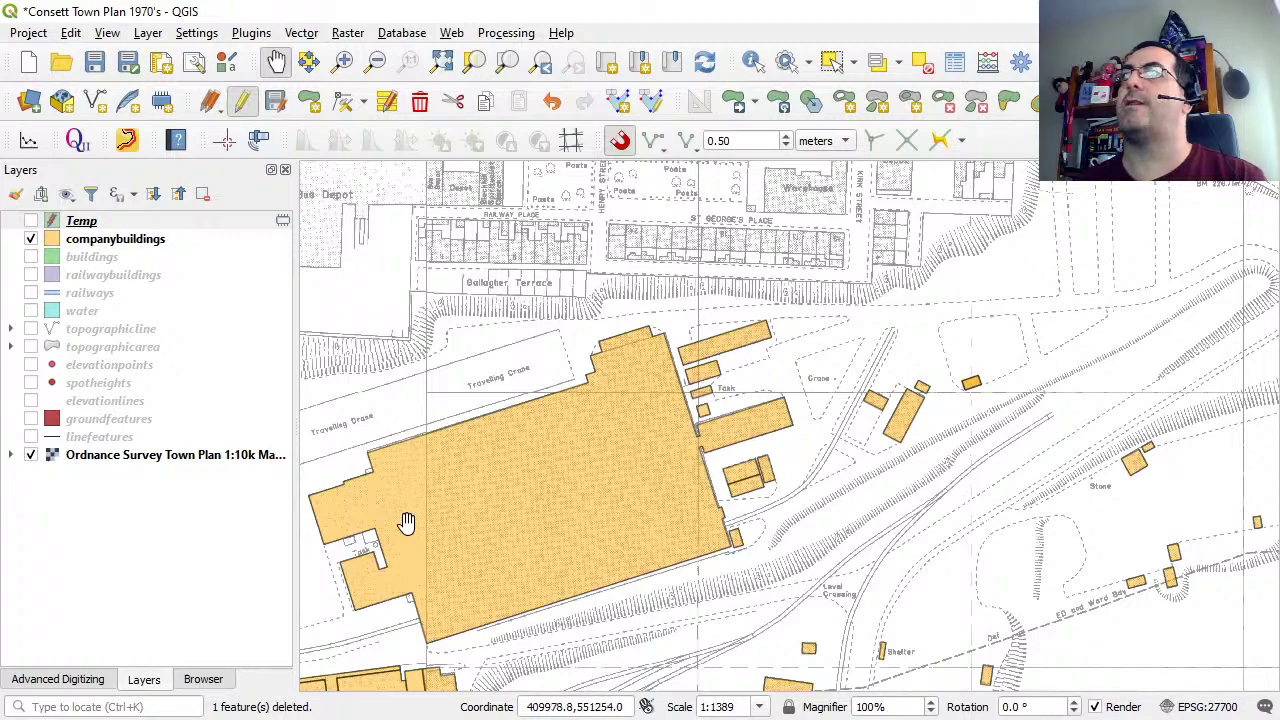
pyautogui.moveTo(614, 519); pyautogui.dragTo(849, 203)
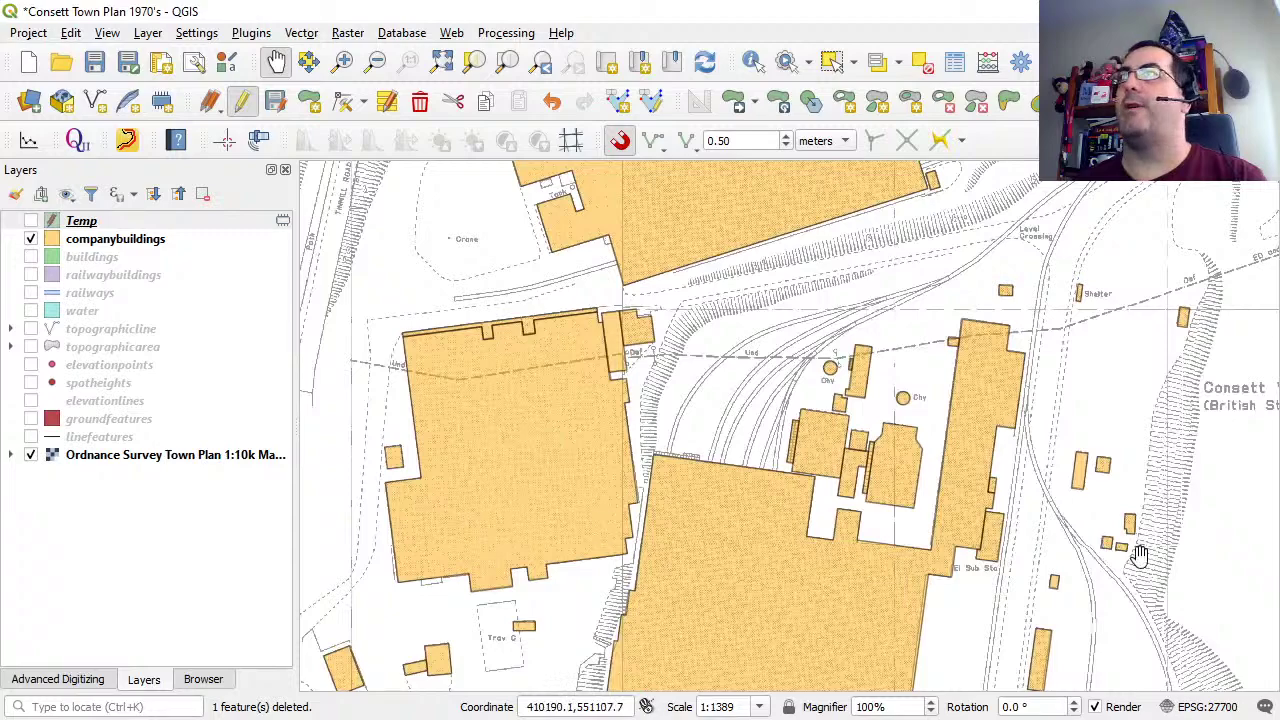
pyautogui.moveTo(837, 664); pyautogui.dragTo(917, 266)
pyautogui.moveTo(780, 609); pyautogui.dragTo(654, 506)
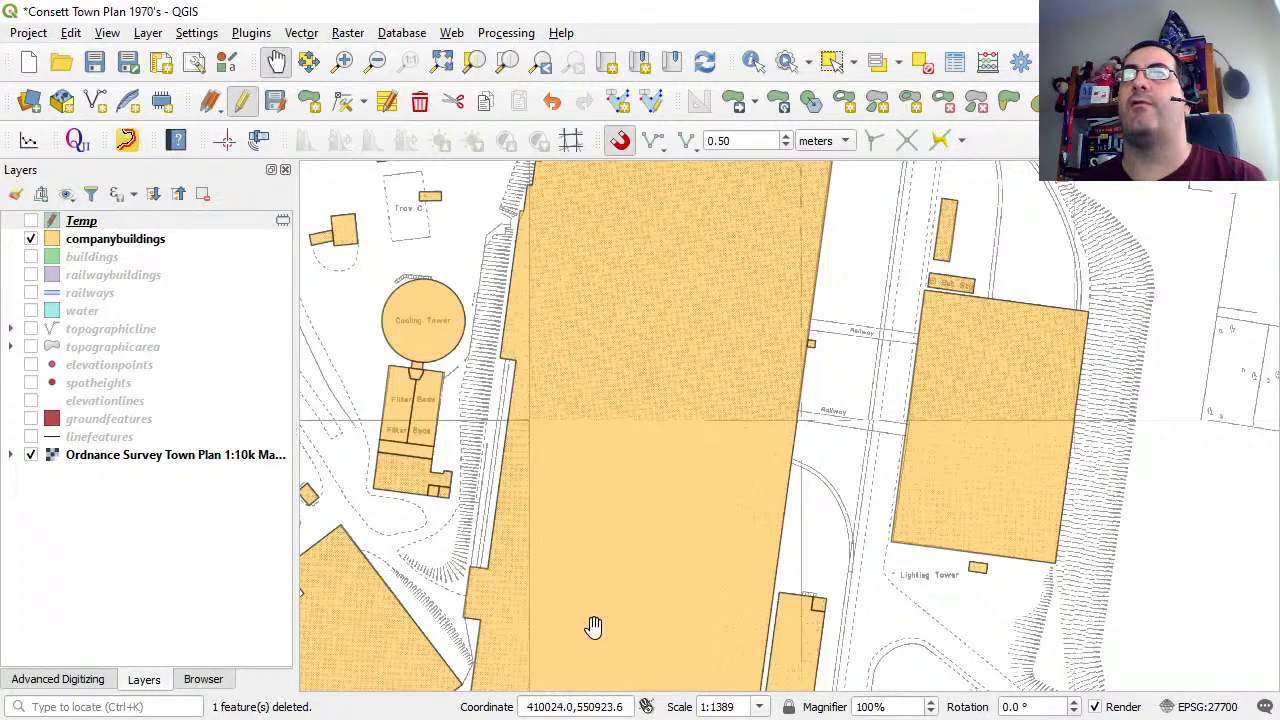
pyautogui.moveTo(593, 627); pyautogui.dragTo(614, 343)
pyautogui.moveTo(465, 593); pyautogui.dragTo(733, 657)
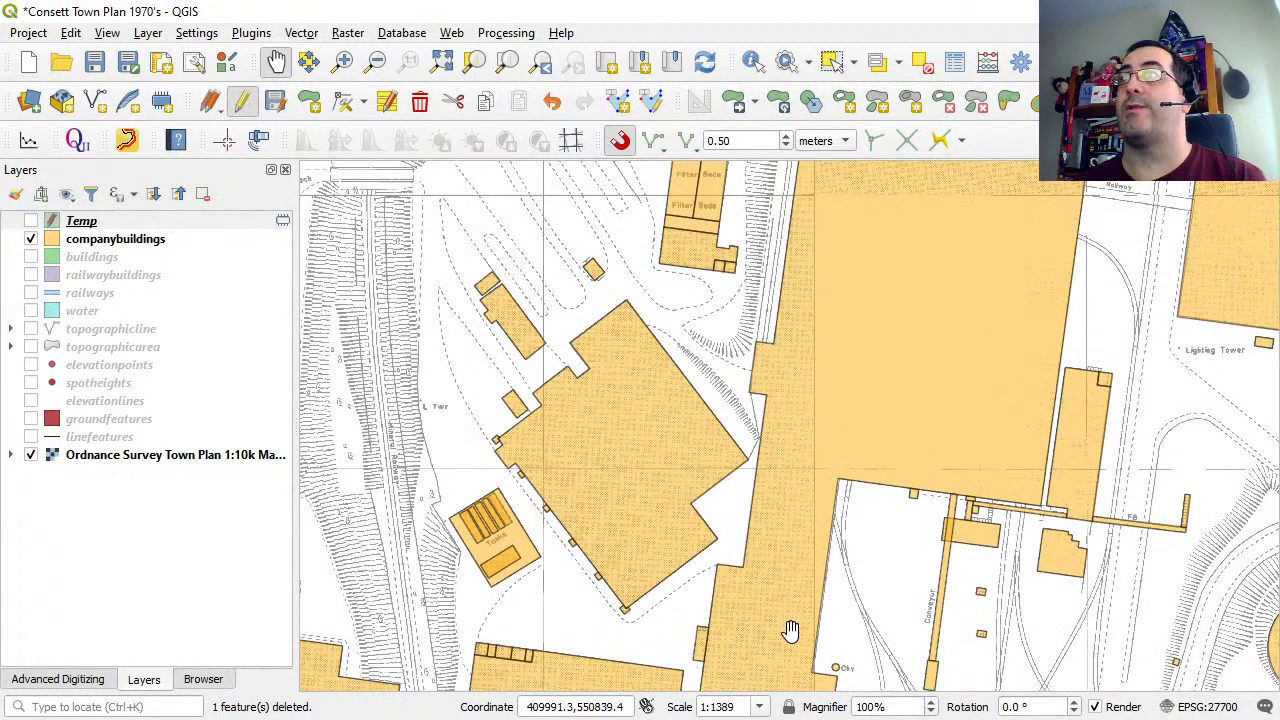
pyautogui.moveTo(790, 630); pyautogui.dragTo(786, 397)
pyautogui.moveTo(734, 594); pyautogui.dragTo(829, 482)
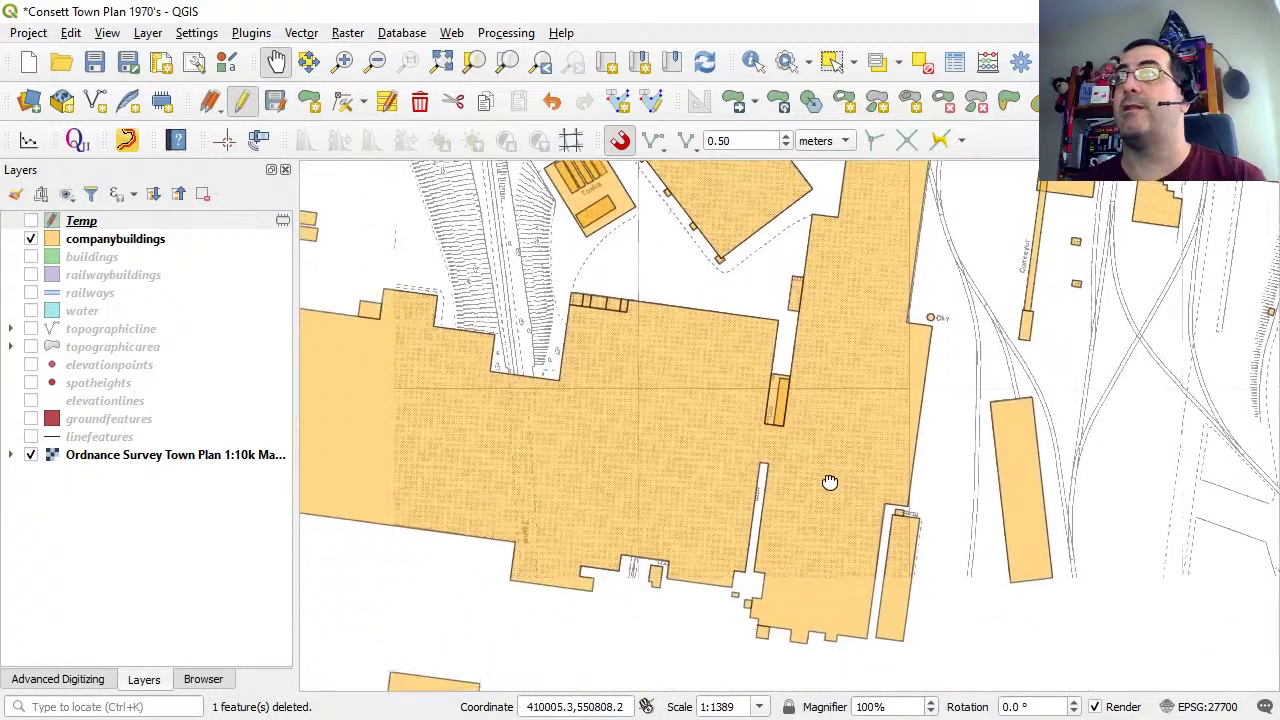
# Examine the digitised company buildings from the western end of Consett Works to the Power Station and its neighbouring buildings.
pyautogui.moveTo(594, 443); pyautogui.dragTo(1017, 486)
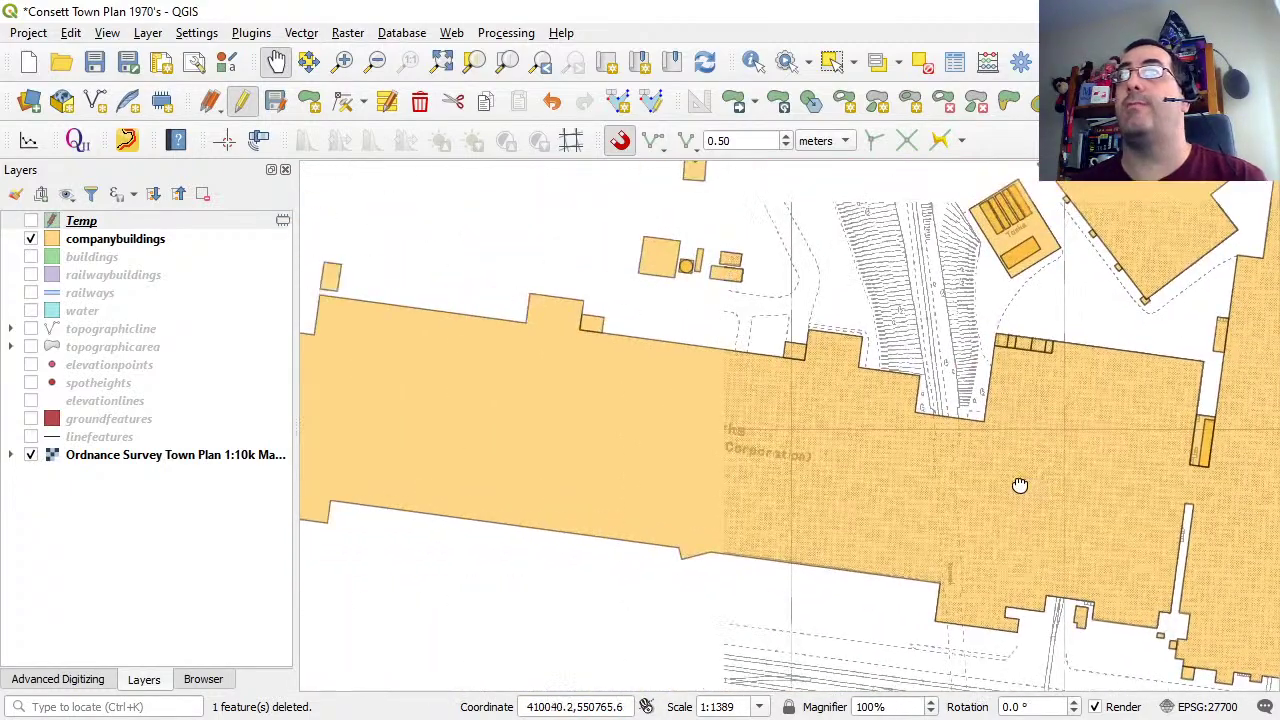
pyautogui.moveTo(614, 454); pyautogui.dragTo(1030, 542)
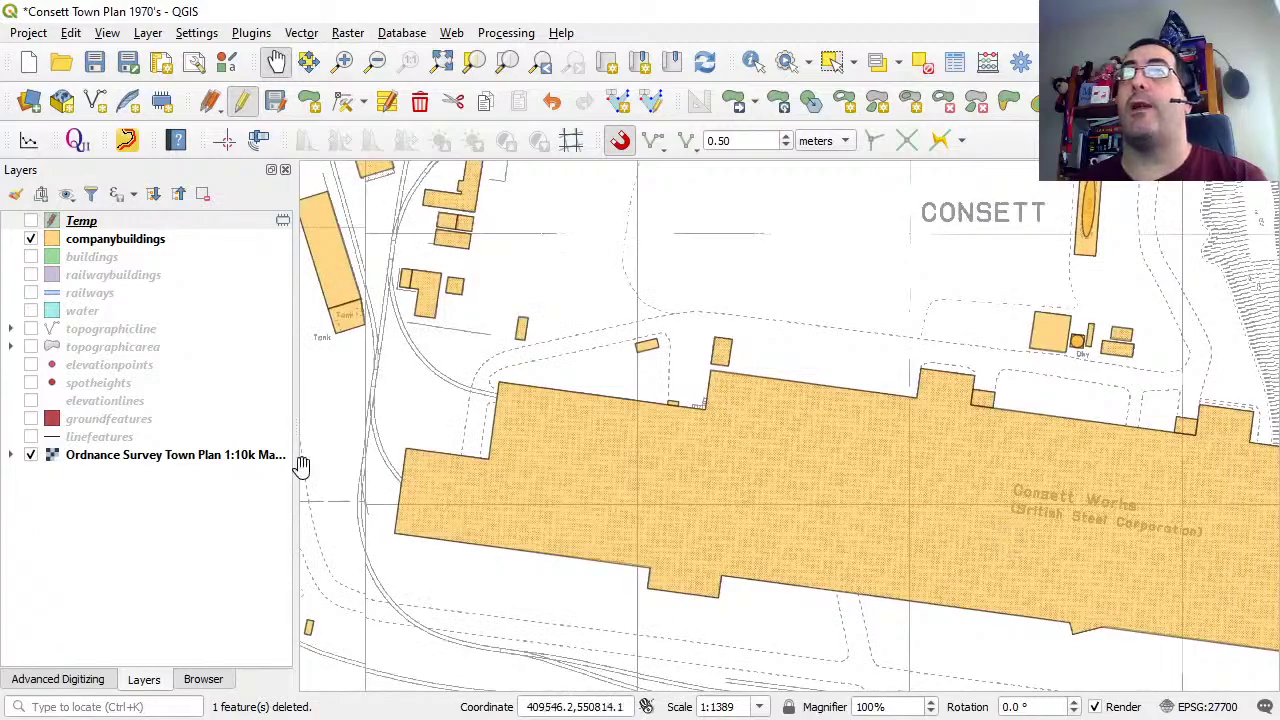
pyautogui.moveTo(1131, 531); pyautogui.dragTo(789, 423)
pyautogui.moveTo(1046, 567); pyautogui.dragTo(803, 509)
pyautogui.moveTo(940, 640); pyautogui.dragTo(810, 460)
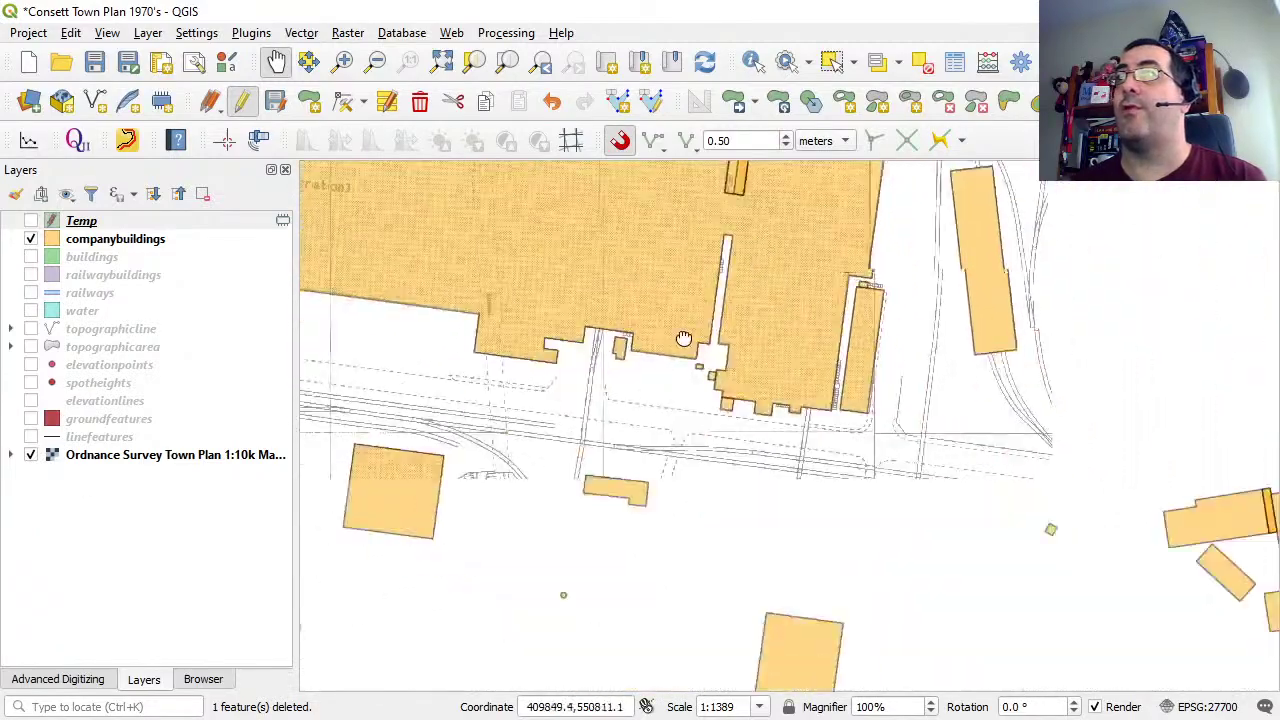
pyautogui.moveTo(857, 591)
pyautogui.mouseDown()
pyautogui.moveTo(817, 548)
pyautogui.moveTo(737, 323)
pyautogui.moveTo(1029, 514)
pyautogui.moveTo(712, 705)
pyautogui.mouseUp()
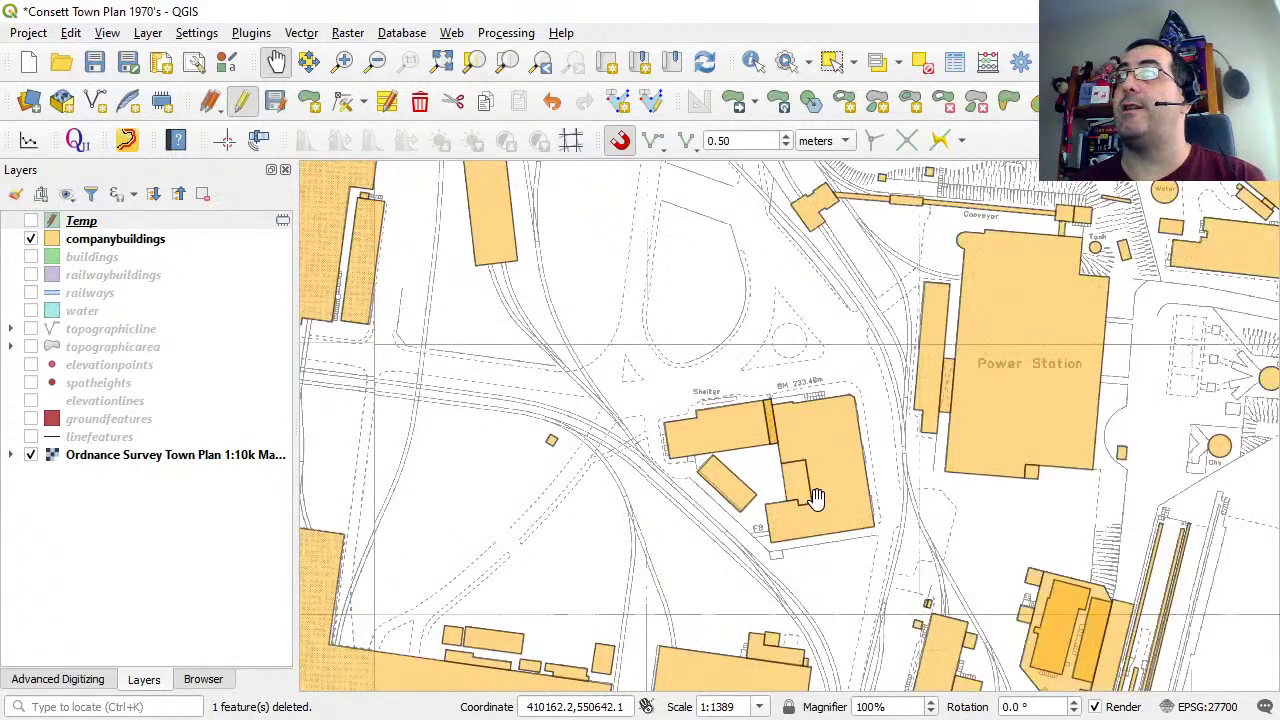
pyautogui.moveTo(946, 528); pyautogui.dragTo(773, 594)
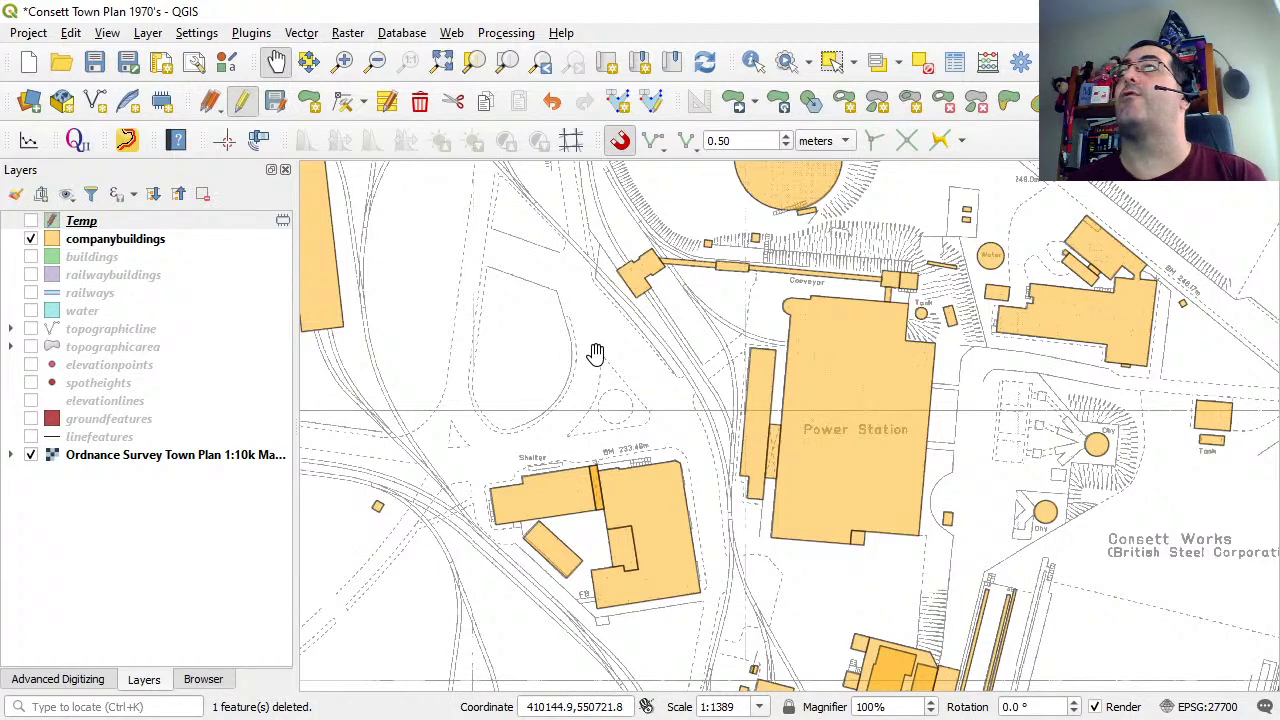
pyautogui.moveTo(600, 363); pyautogui.dragTo(671, 373)
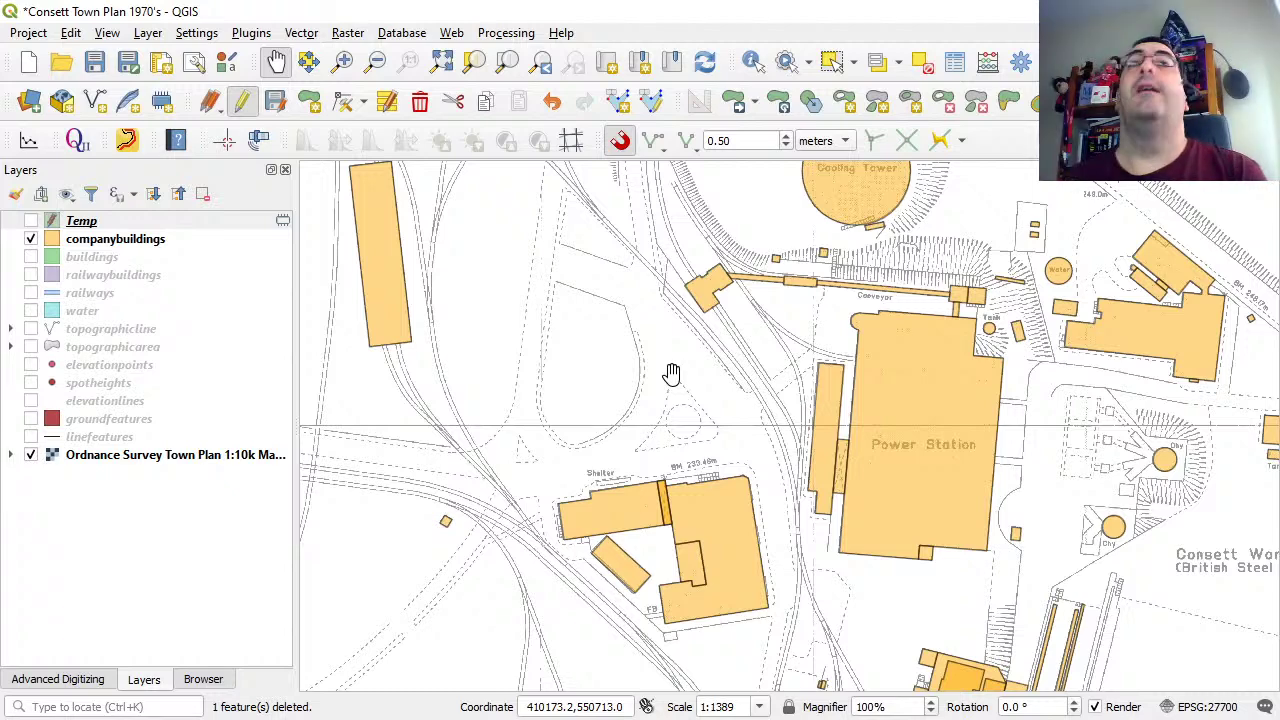
# Show the buildings layer and hide the companybuildings layer over the town streets east of the works.
pyautogui.click(31, 257)
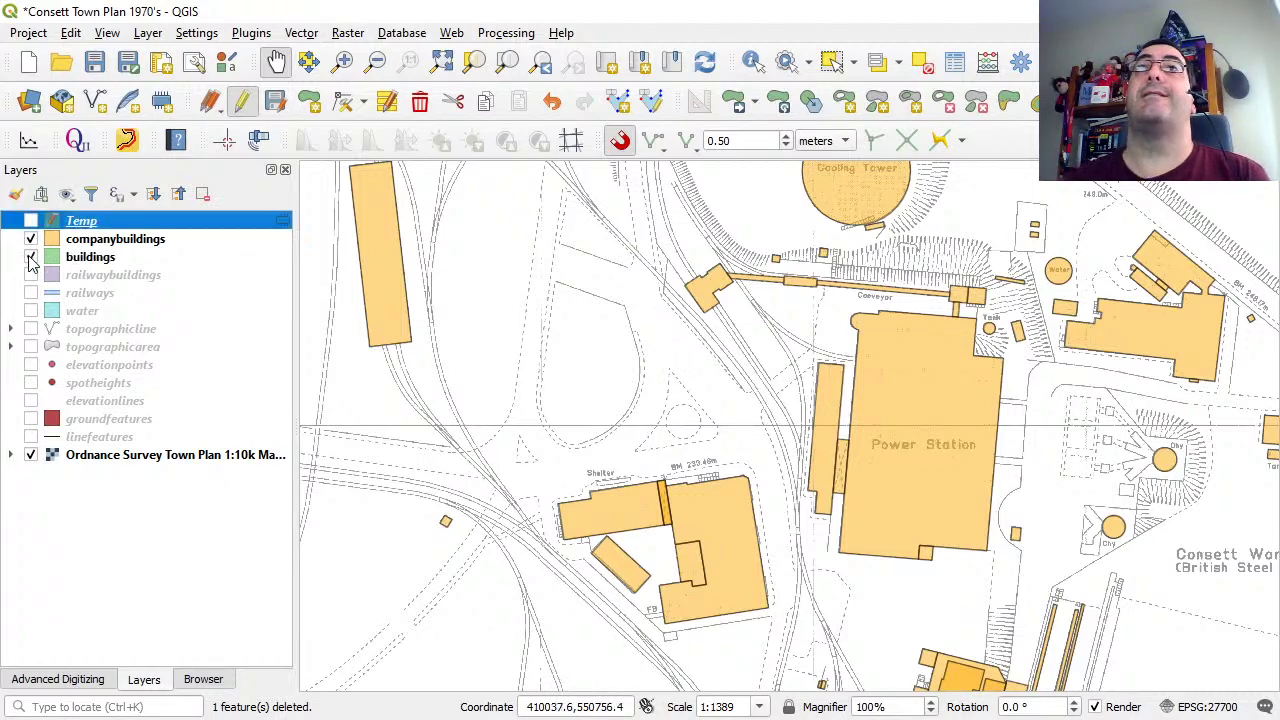
pyautogui.scroll(-1, 914, 465)
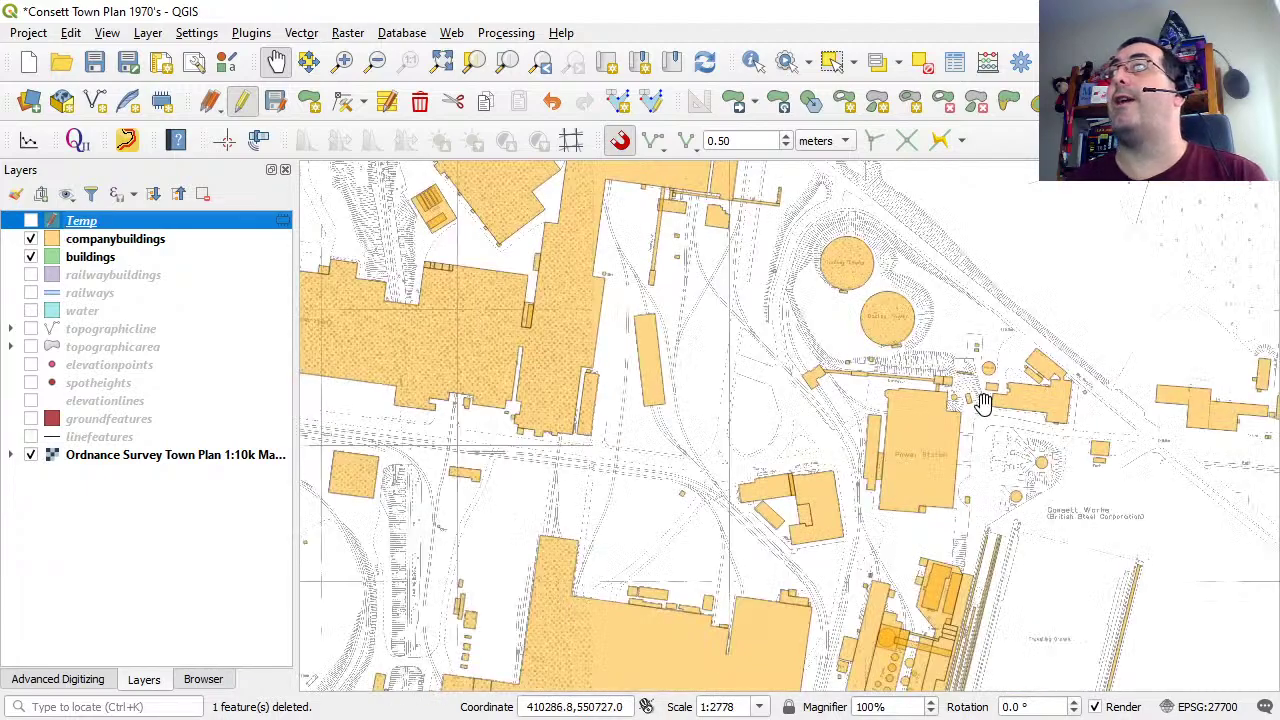
pyautogui.moveTo(1072, 437); pyautogui.dragTo(477, 480)
pyautogui.moveTo(963, 514); pyautogui.dragTo(653, 520)
pyautogui.moveTo(826, 500); pyautogui.dragTo(640, 508)
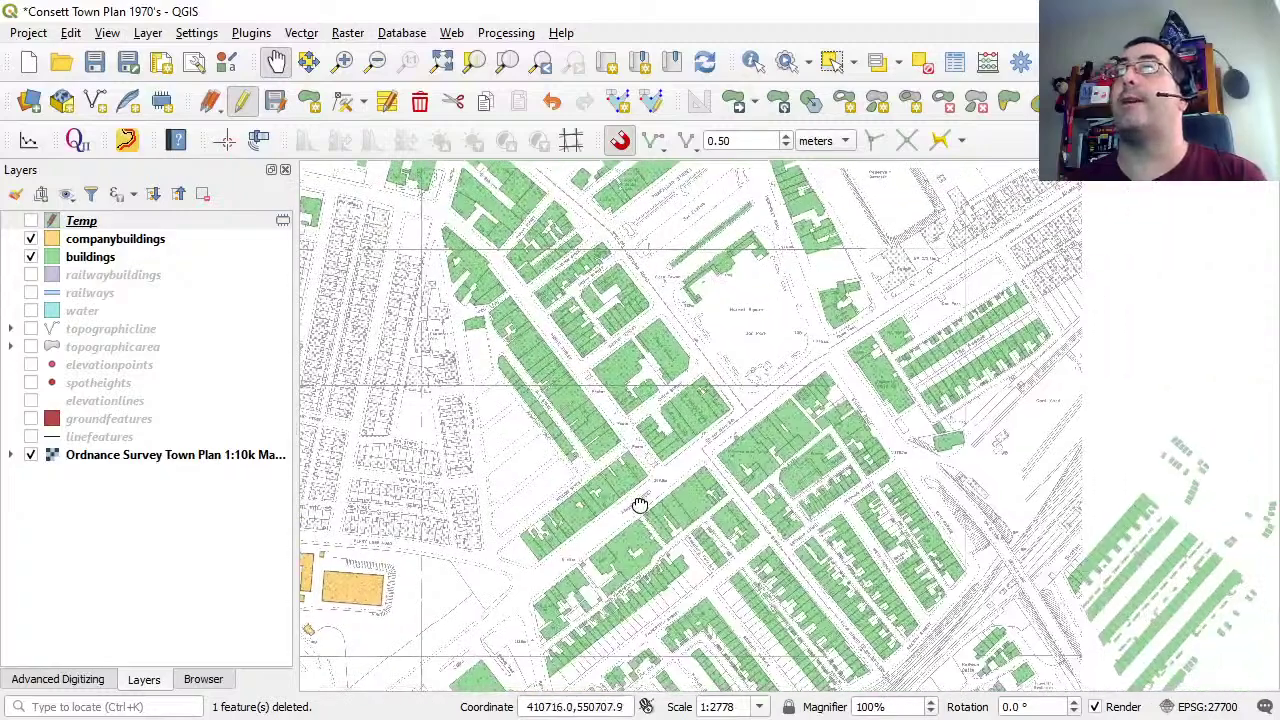
pyautogui.click(31, 239)
pyautogui.click(82, 221)
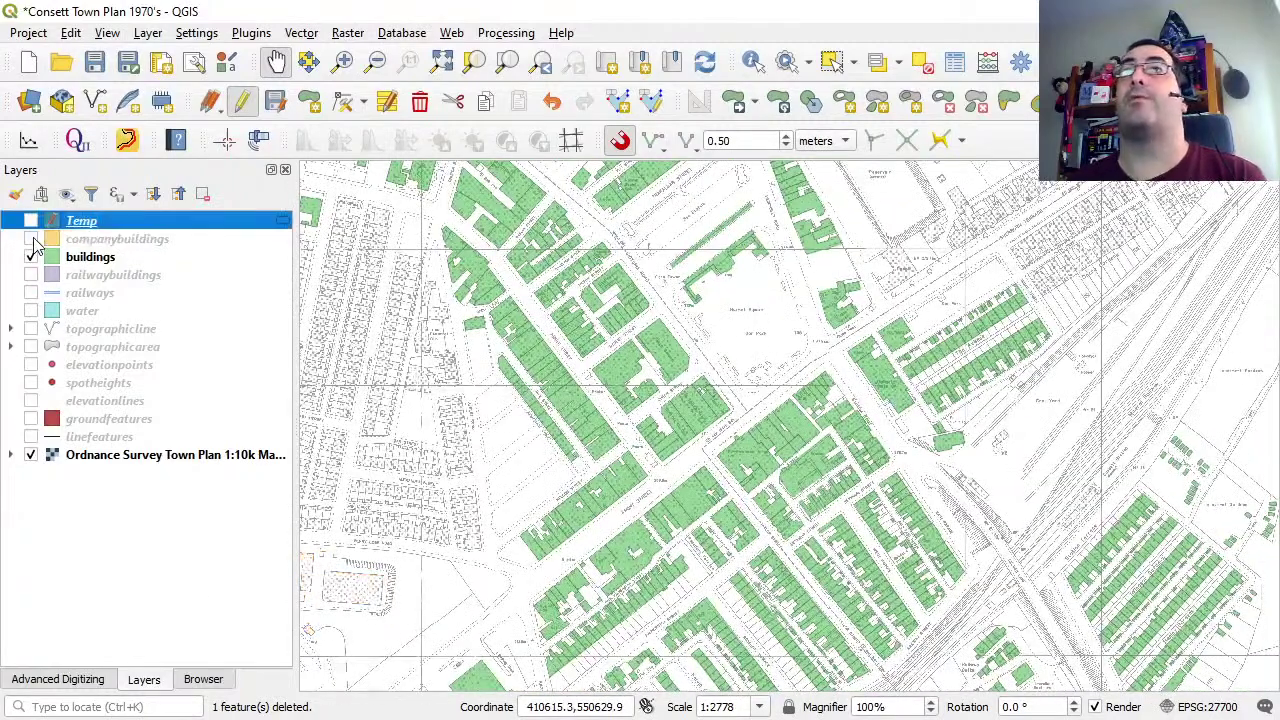
# Make the buildings layer editable at the undigitised Depot north-east of the Market Square.
pyautogui.scroll(2, 716, 491)
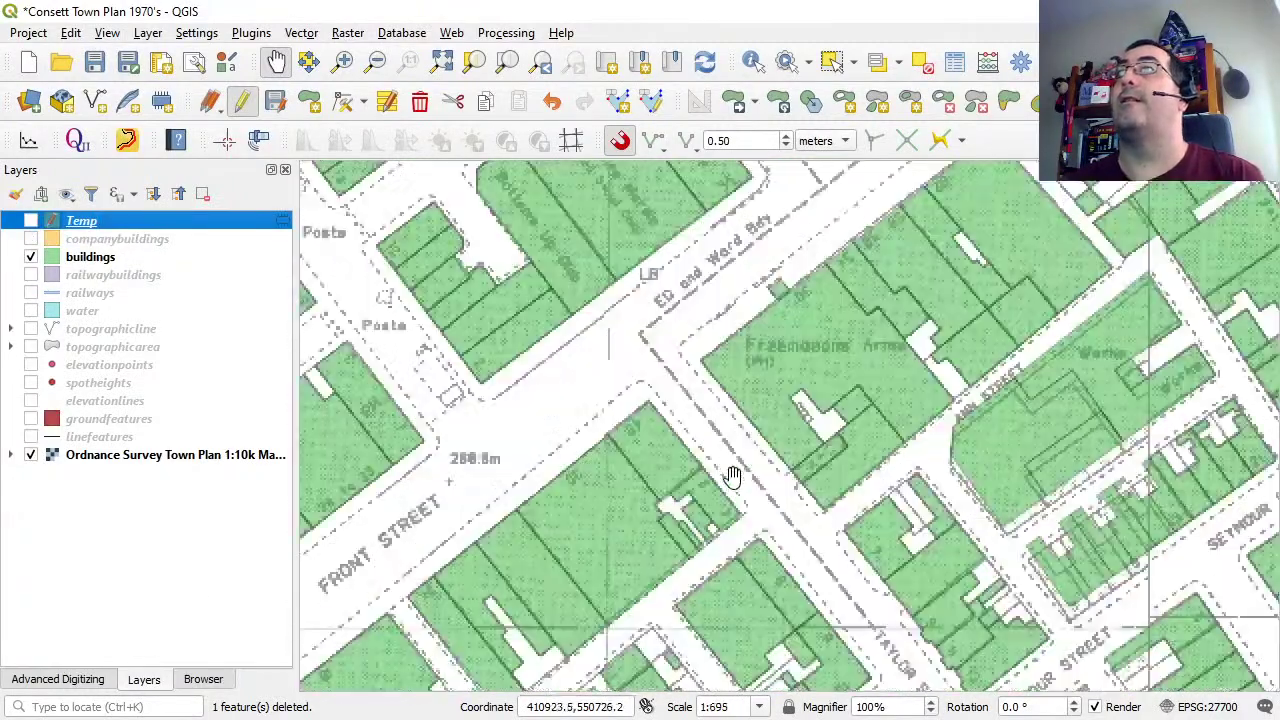
pyautogui.moveTo(962, 490); pyautogui.dragTo(832, 680)
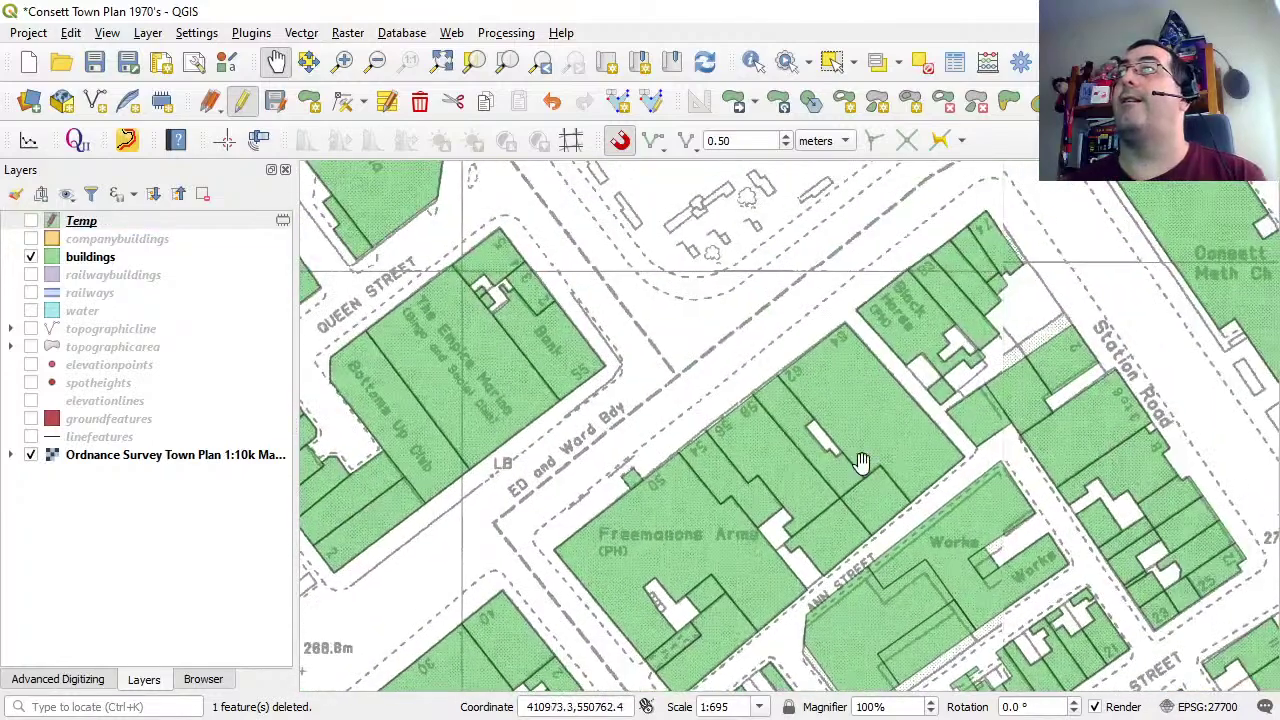
pyautogui.moveTo(760, 248); pyautogui.dragTo(895, 511)
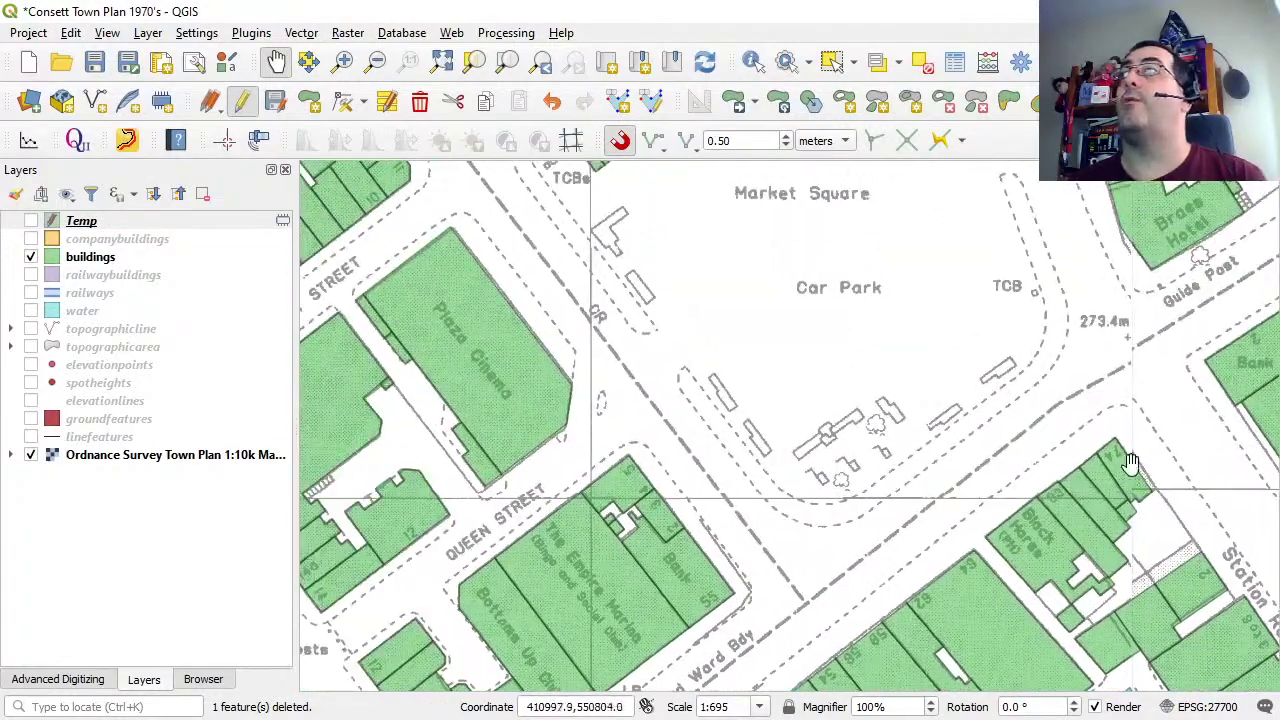
pyautogui.moveTo(1108, 438); pyautogui.dragTo(585, 662)
pyautogui.moveTo(920, 294); pyautogui.dragTo(734, 511)
pyautogui.click(90, 257)
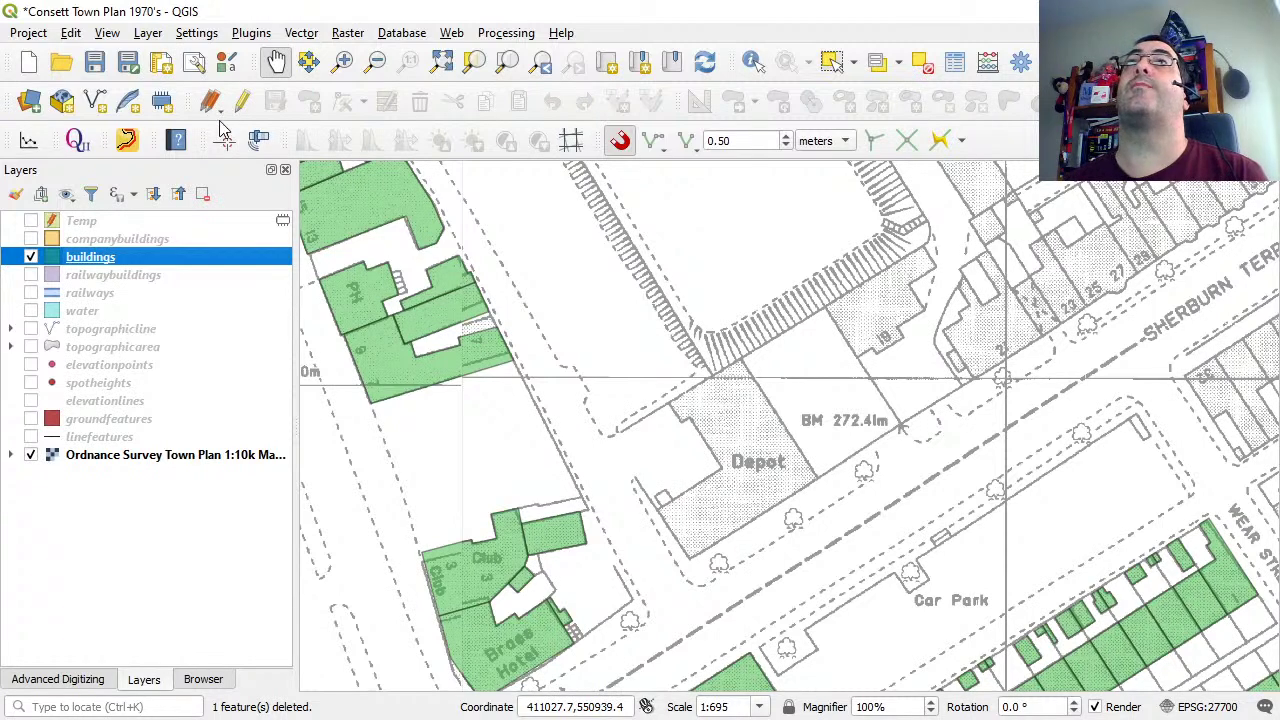
pyautogui.click(246, 105)
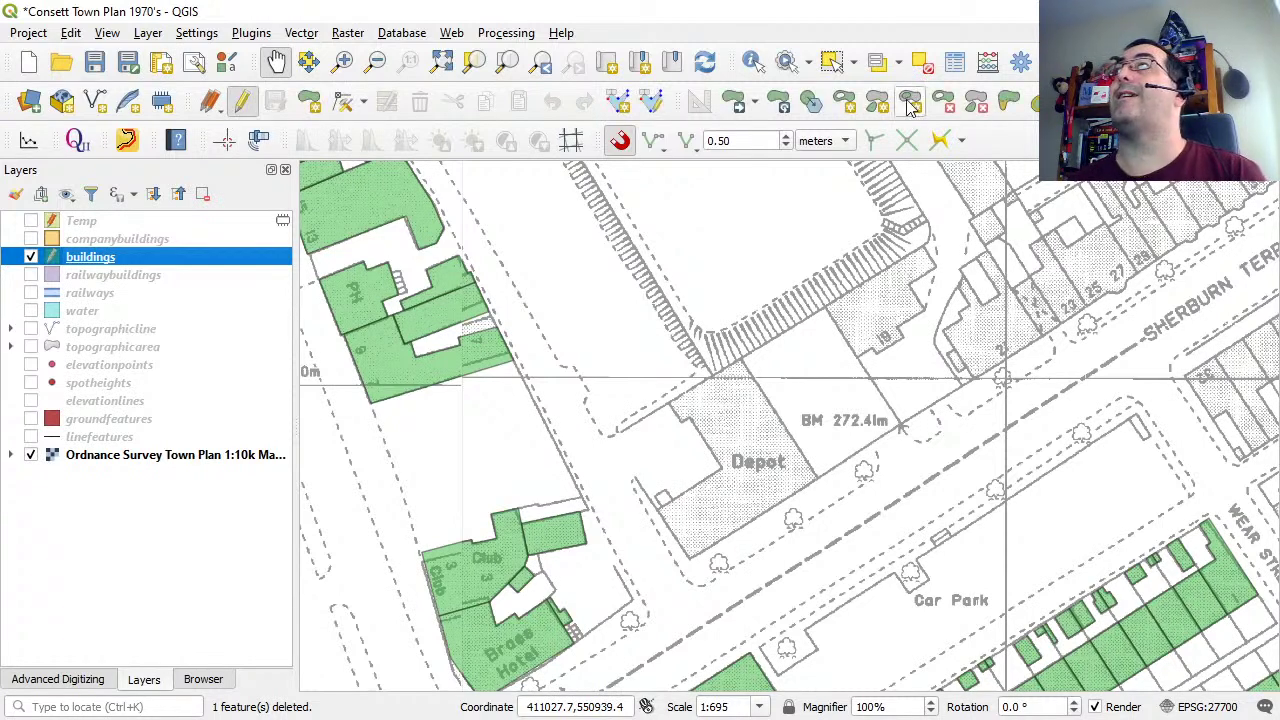
# Digitise the L-shaped Depot as a polygon on the buildings layer with default attributes, and save the edits to close editing.
pyautogui.click(311, 102)
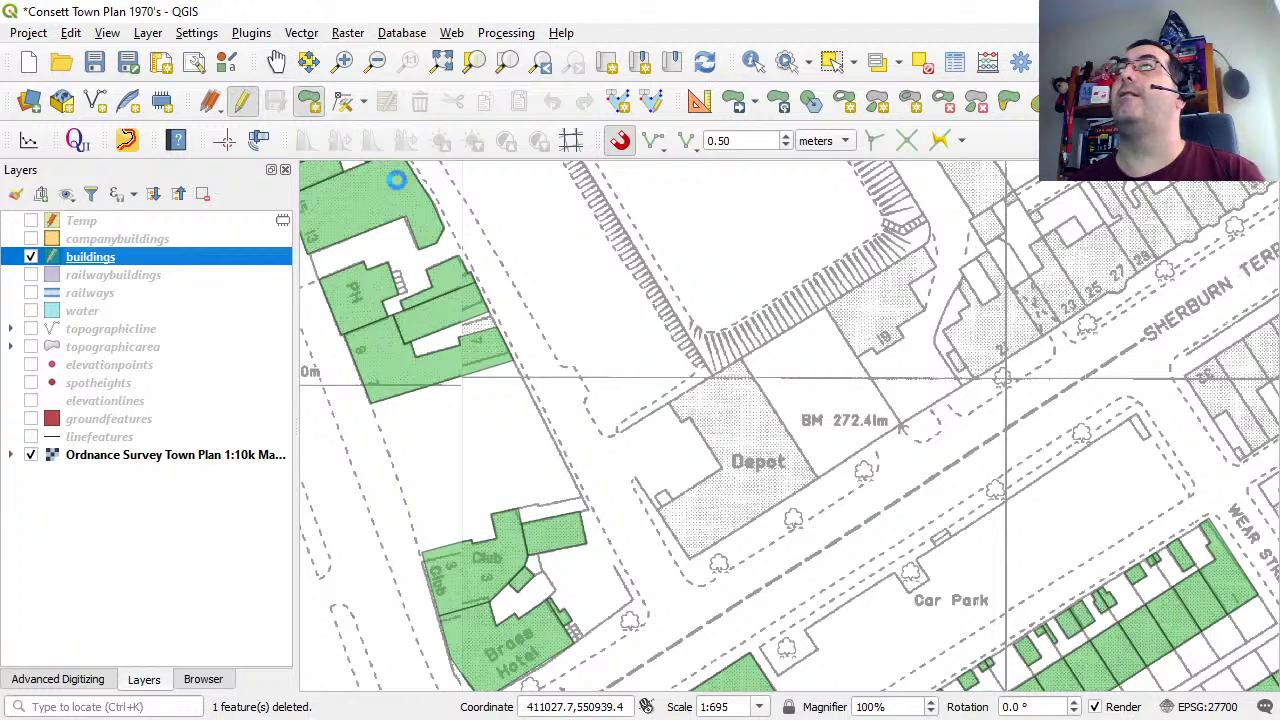
pyautogui.click(669, 404)
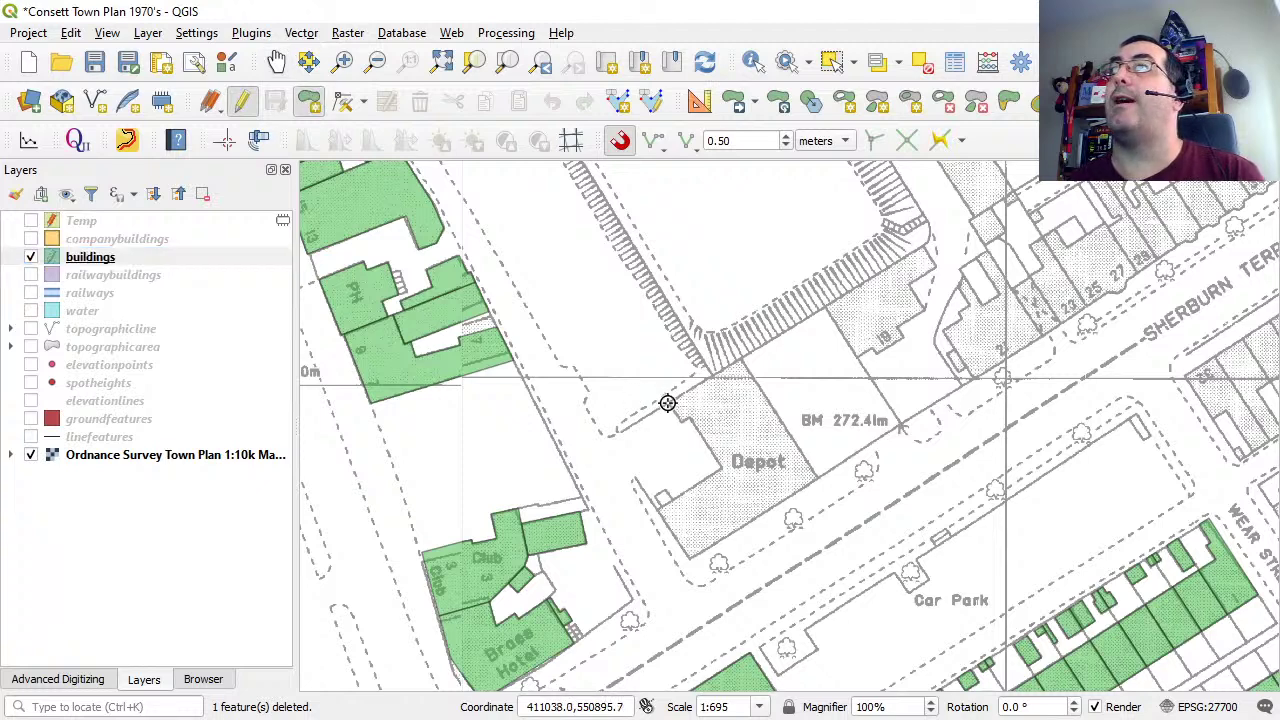
pyautogui.click(740, 357)
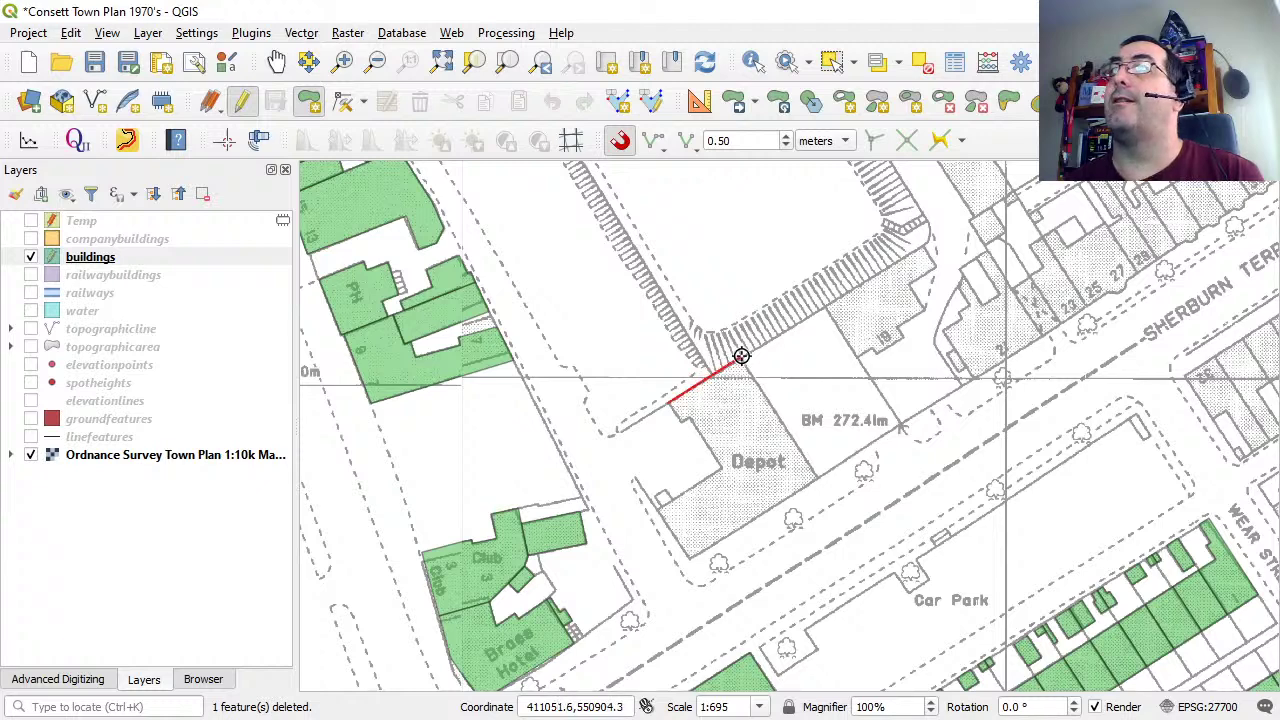
pyautogui.click(818, 481)
pyautogui.click(685, 561)
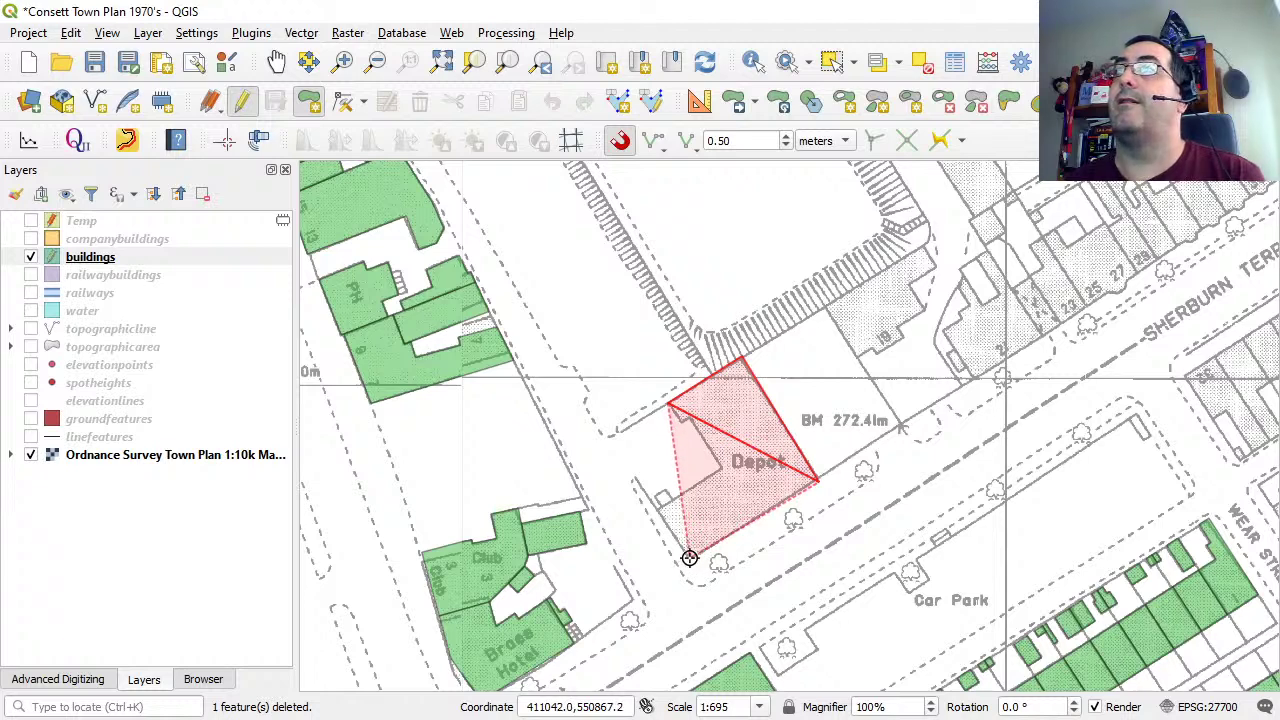
pyautogui.click(688, 556)
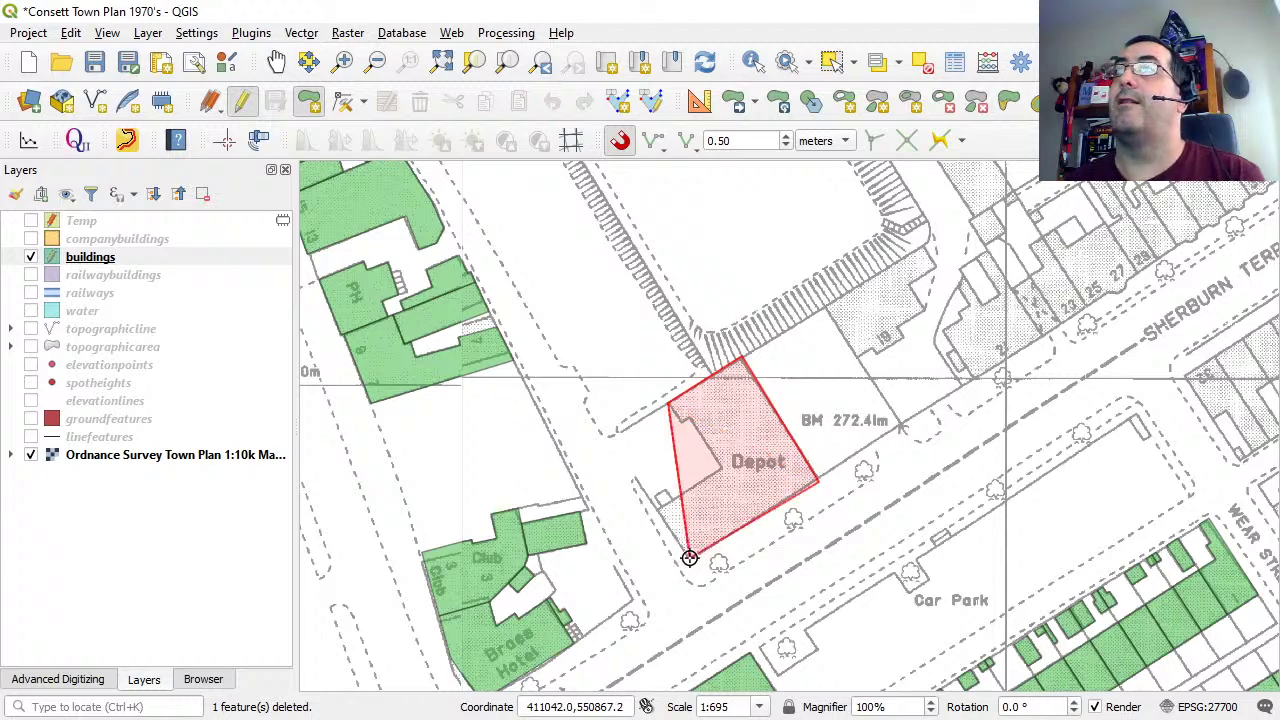
pyautogui.click(660, 510)
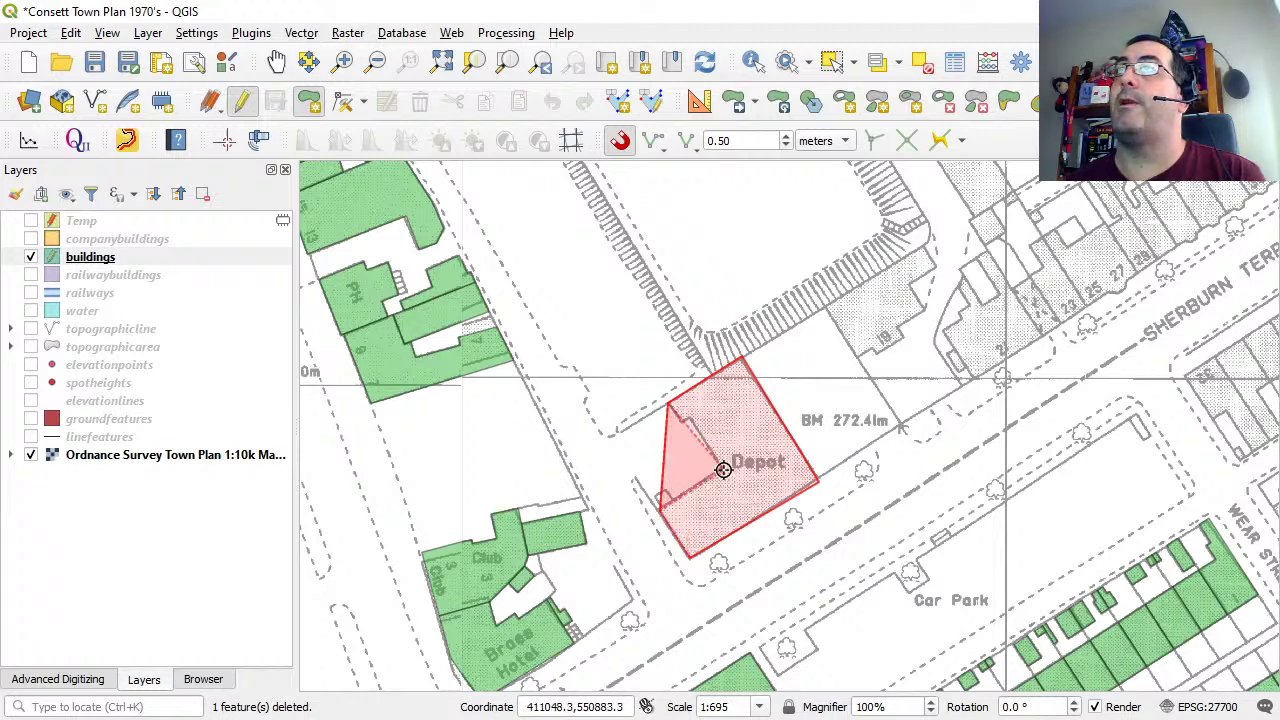
pyautogui.click(724, 471)
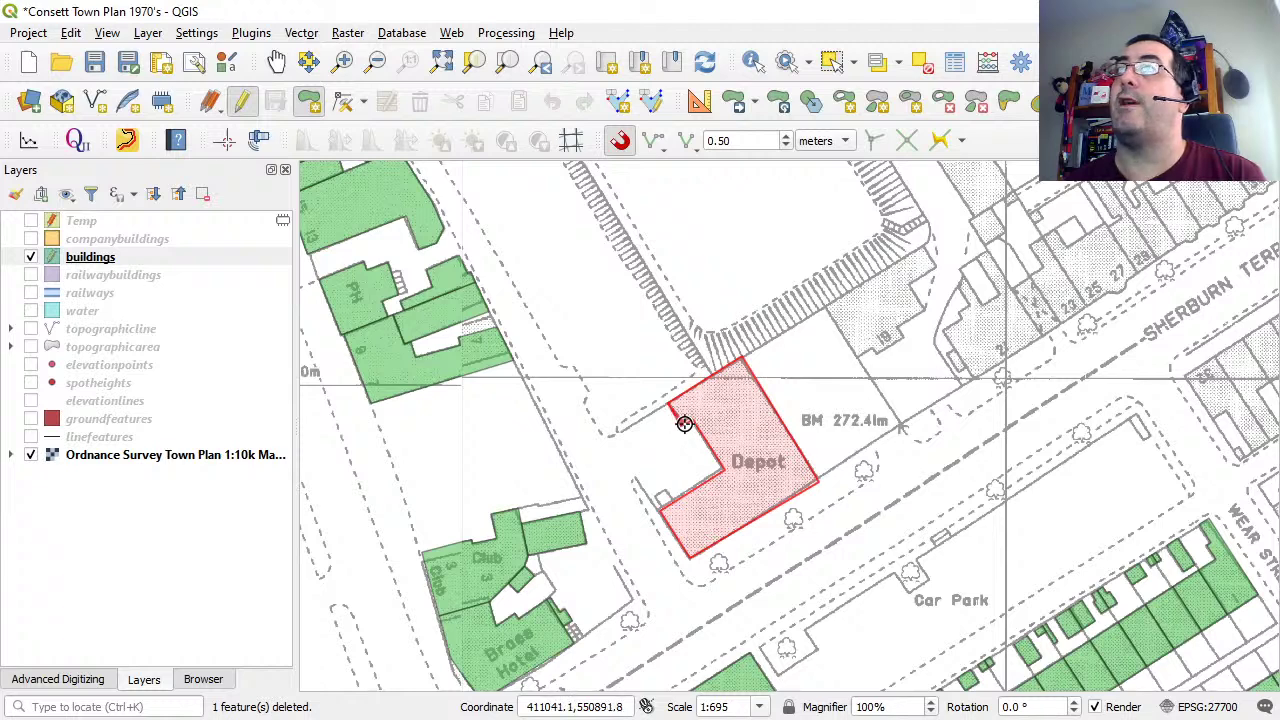
pyautogui.rightClick(684, 423)
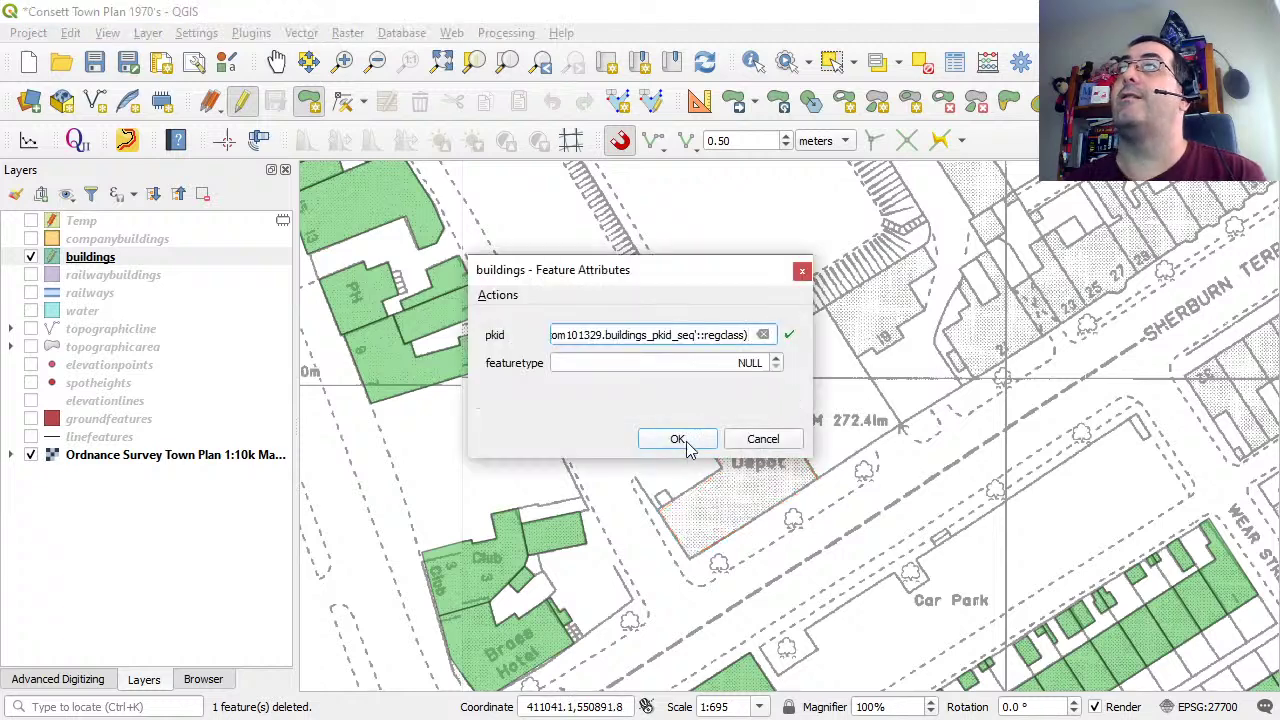
pyautogui.click(684, 446)
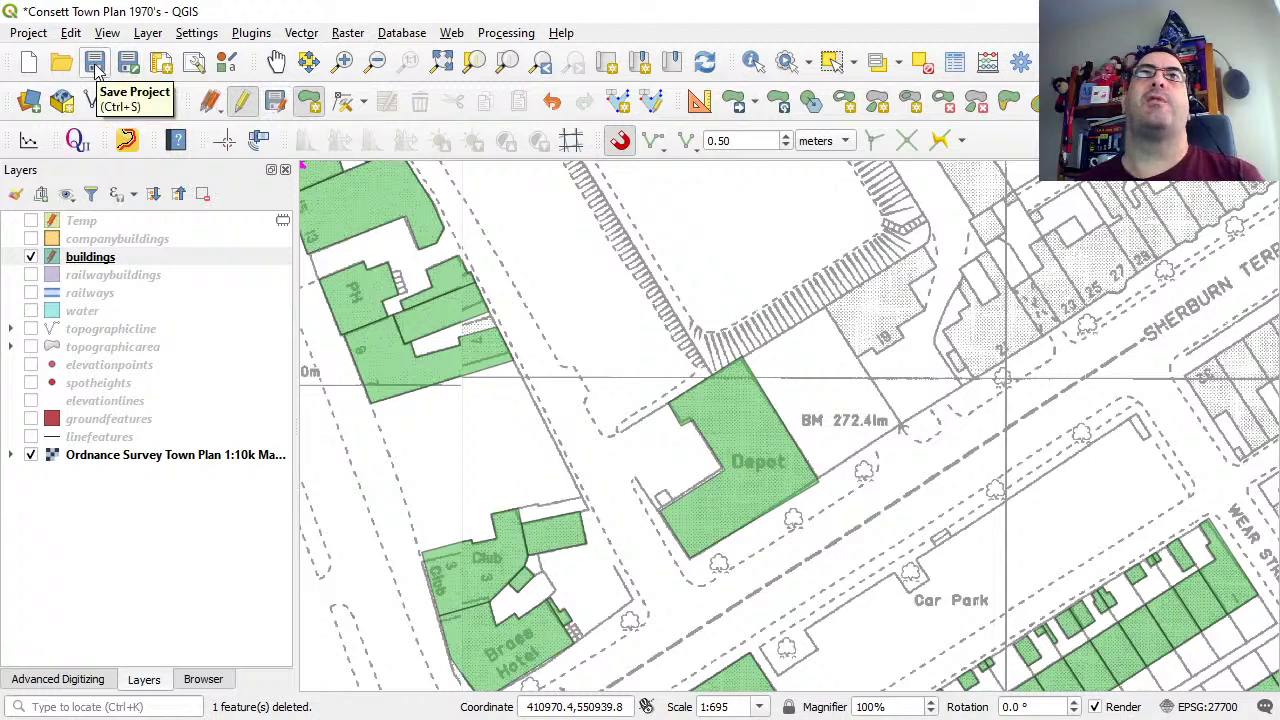
pyautogui.click(276, 104)
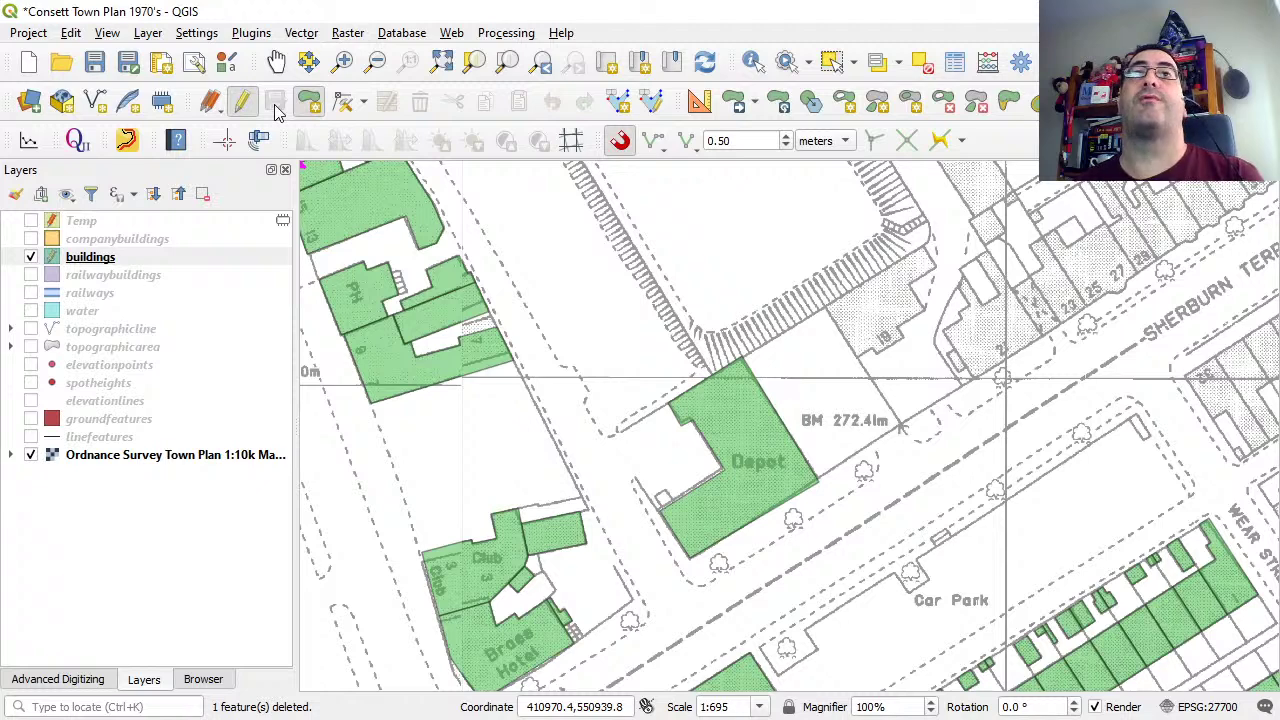
pyautogui.click(243, 104)
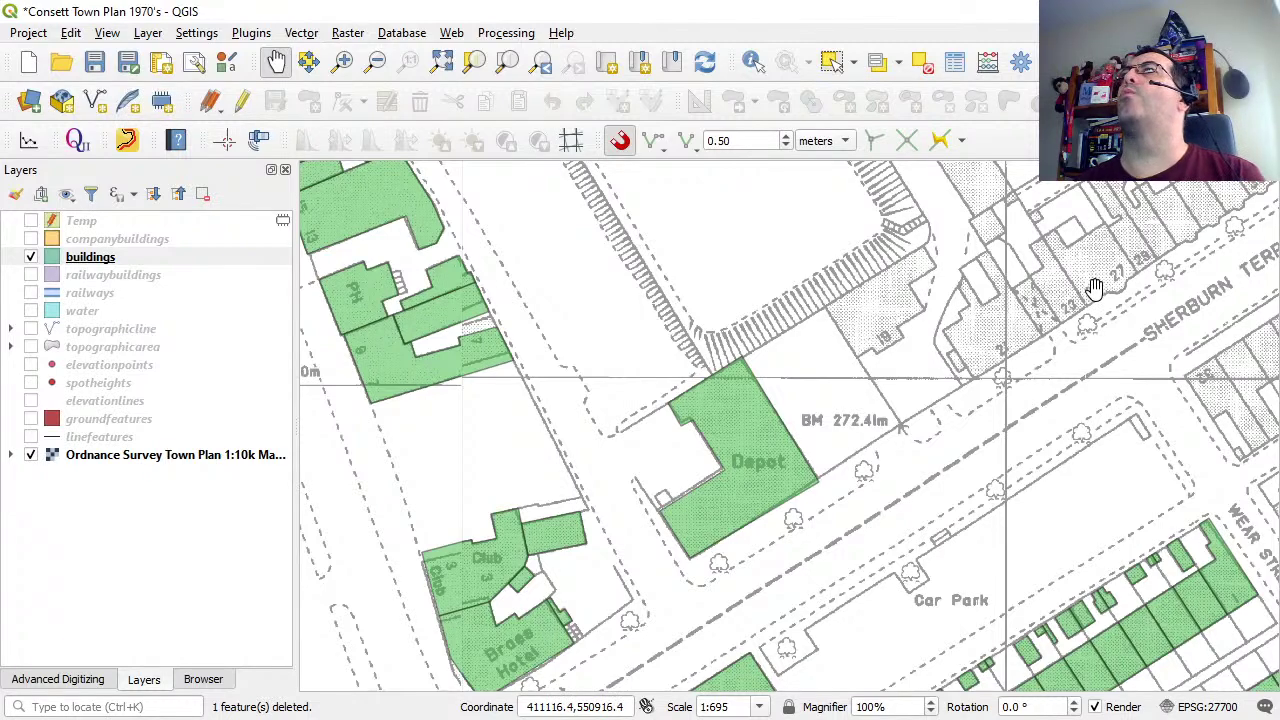
# Show the railways layer over the Mineral Railway tracks beside the Coal Yard.
pyautogui.moveTo(979, 536); pyautogui.dragTo(757, 285)
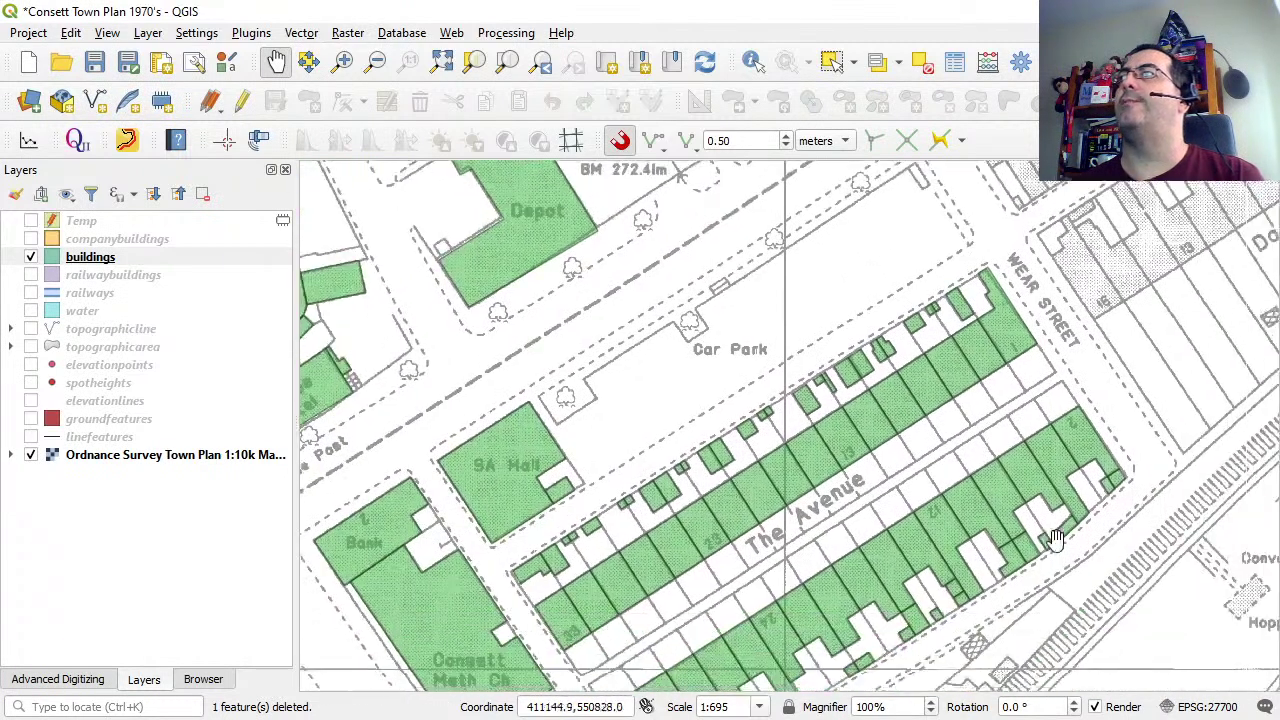
pyautogui.moveTo(1231, 640); pyautogui.dragTo(720, 426)
pyautogui.moveTo(998, 595); pyautogui.dragTo(810, 485)
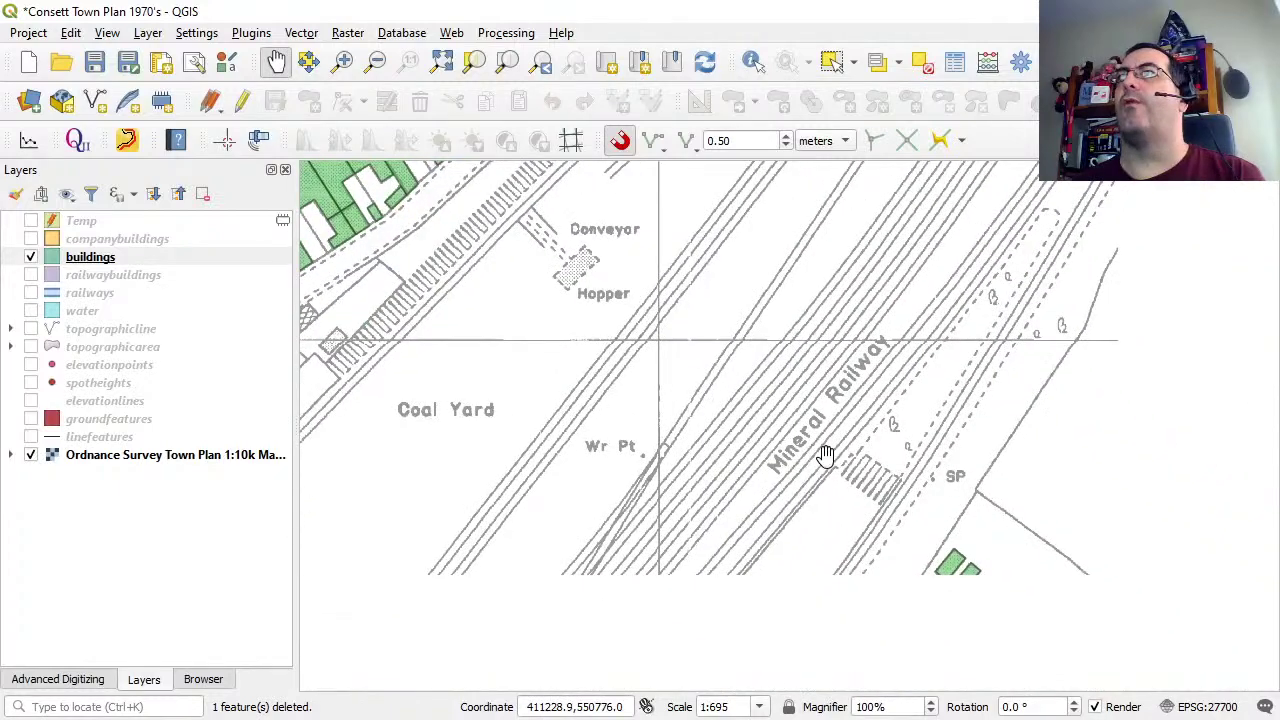
pyautogui.click(31, 293)
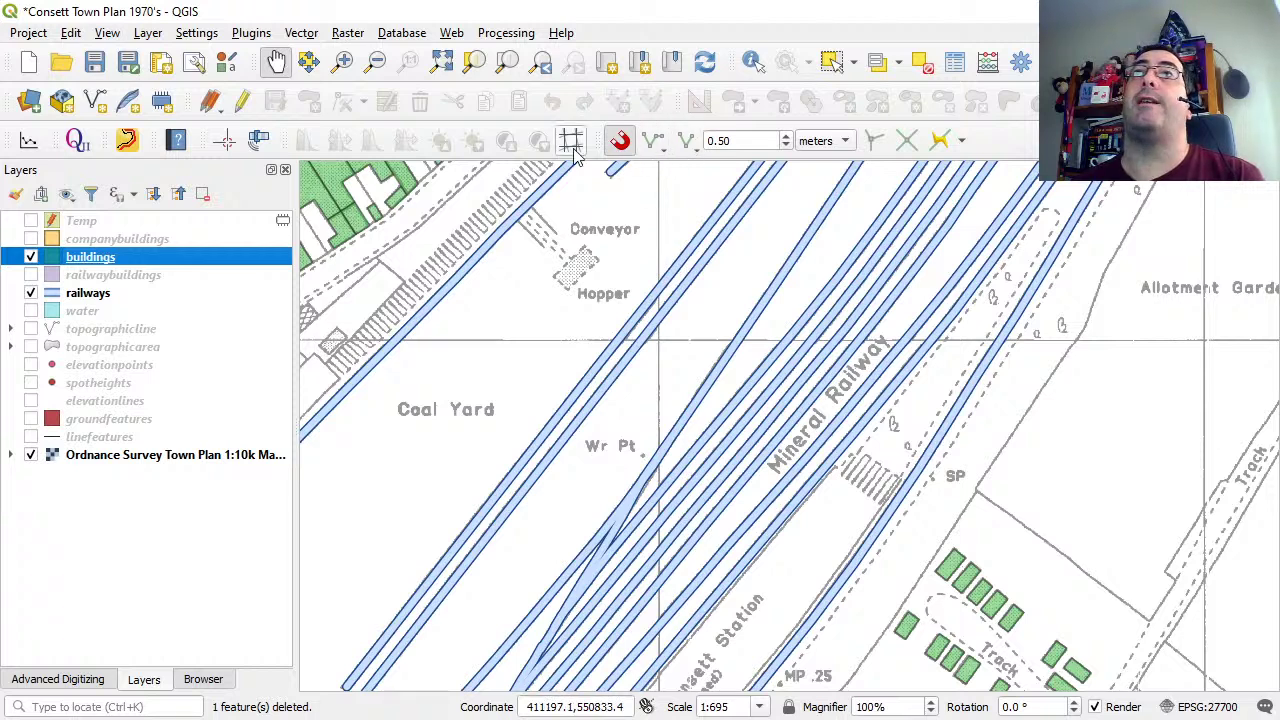
# Select the railways layer and switch its editing mode on and off again.
pyautogui.click(110, 297)
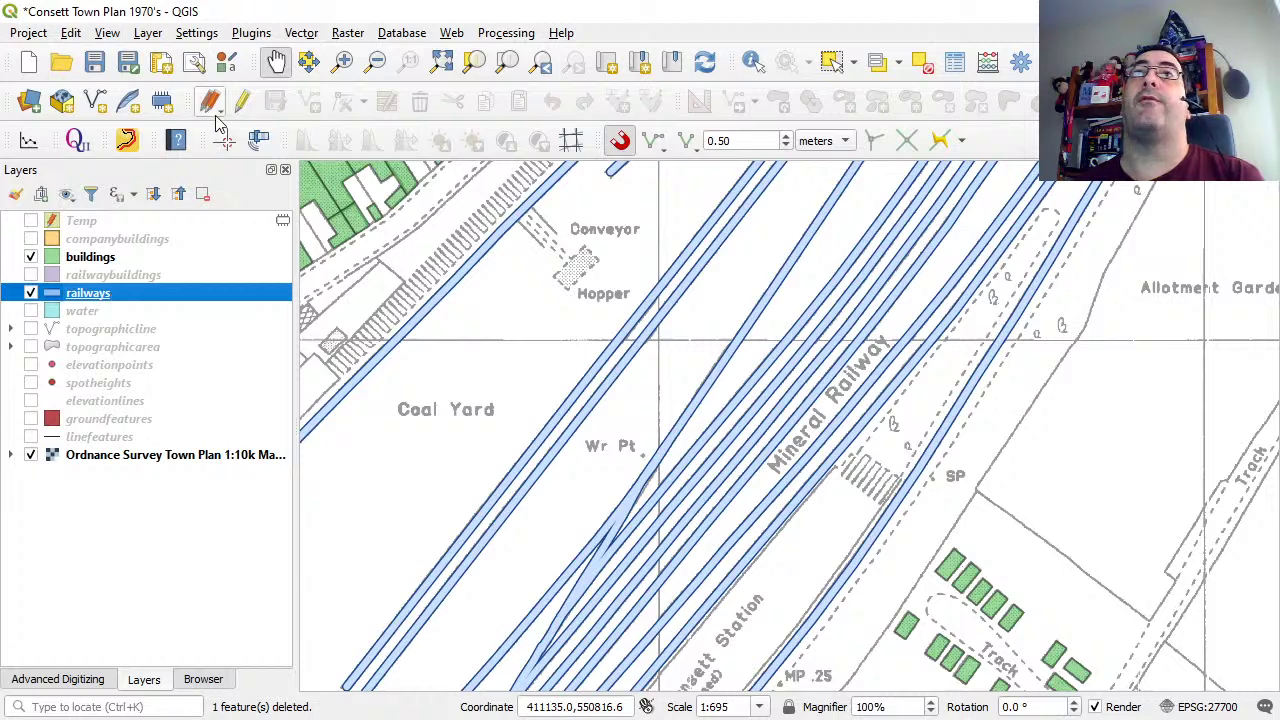
pyautogui.click(243, 106)
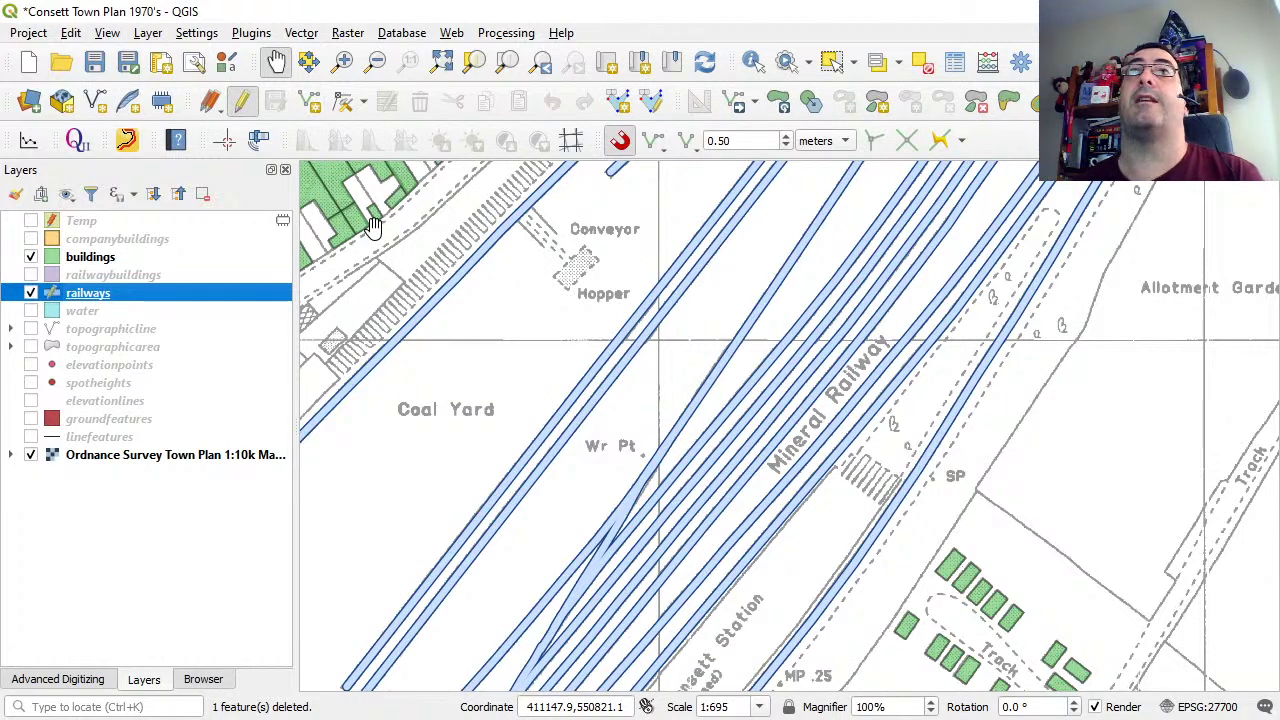
pyautogui.click(242, 101)
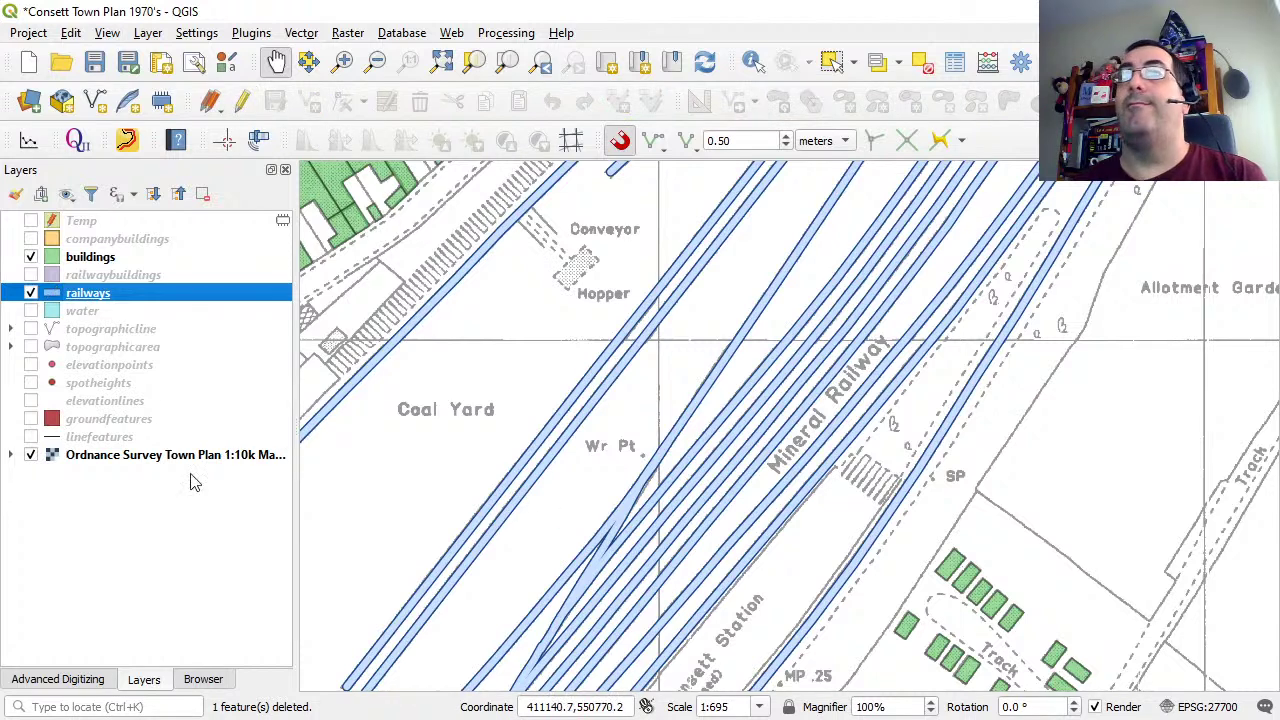
# Hide the railways and buildings layers to view the town plan alone at 1:2778 around the Mineral Railway.
pyautogui.click(31, 293)
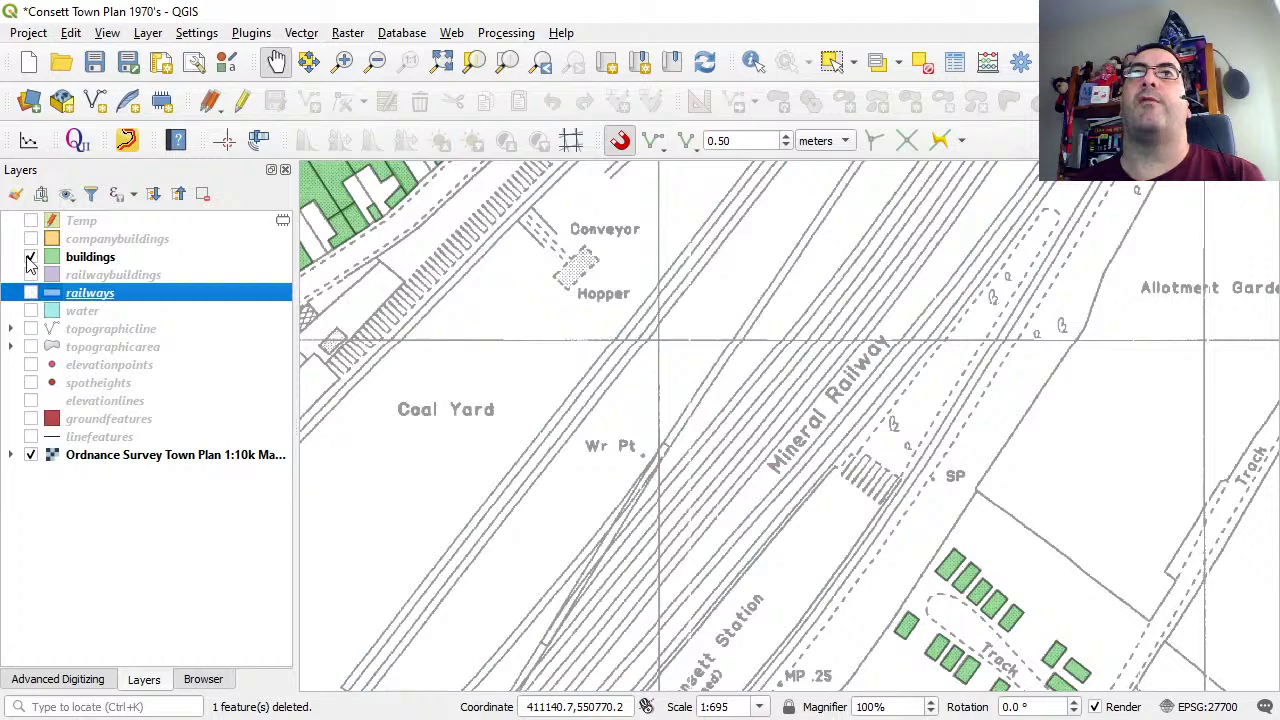
pyautogui.click(31, 257)
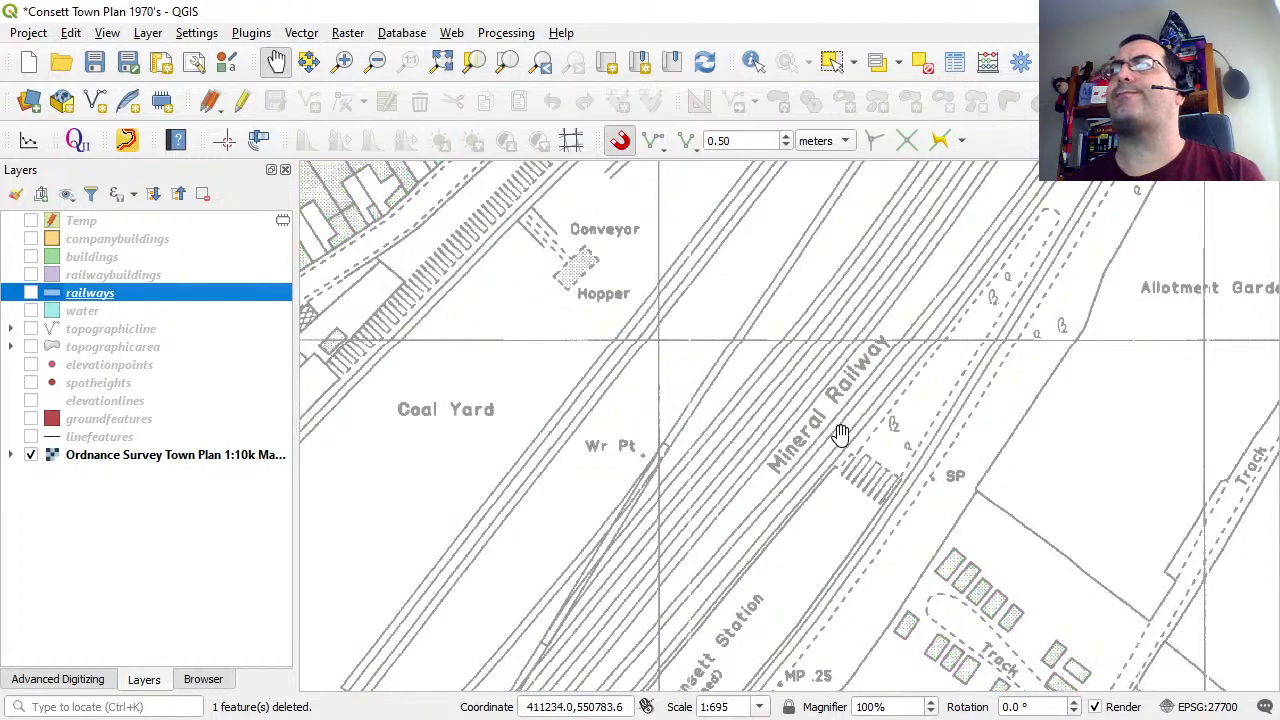
pyautogui.scroll(-1, 840, 437)
pyautogui.scroll(-1, 840, 437)
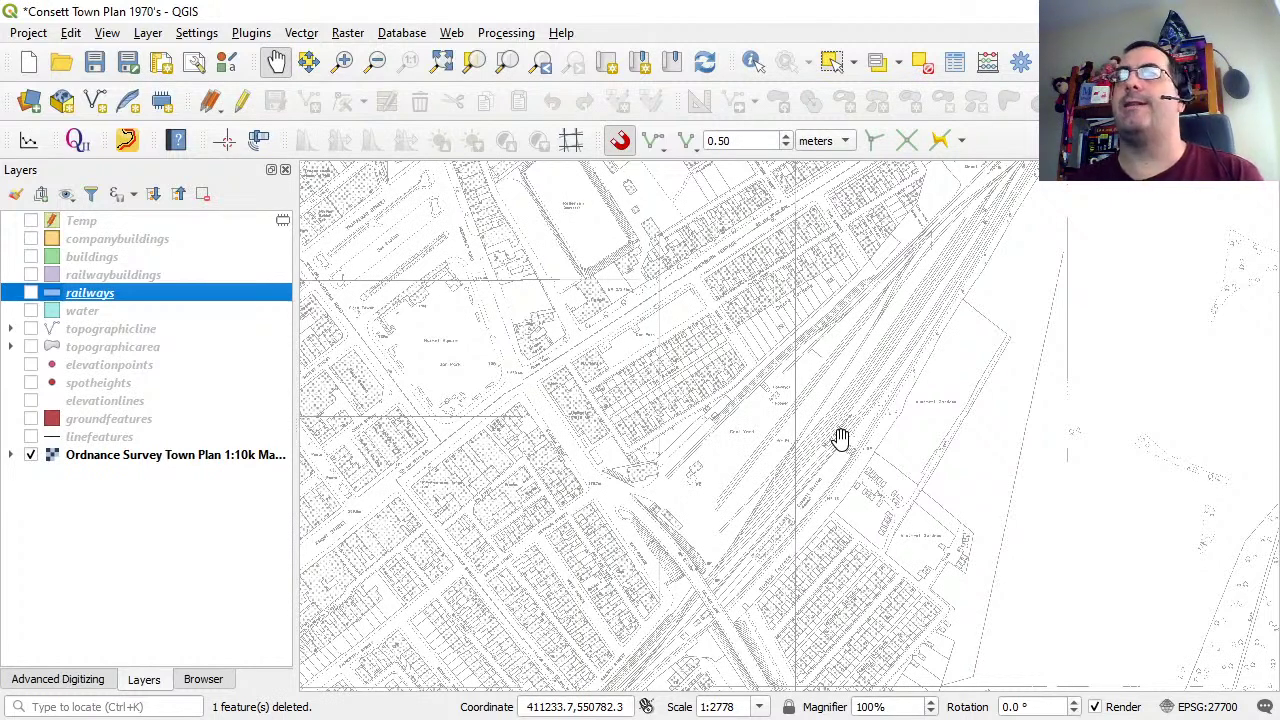
# Open a new 3D map view of the town plan centred on the streets around the market square.
pyautogui.moveTo(626, 414); pyautogui.dragTo(920, 474)
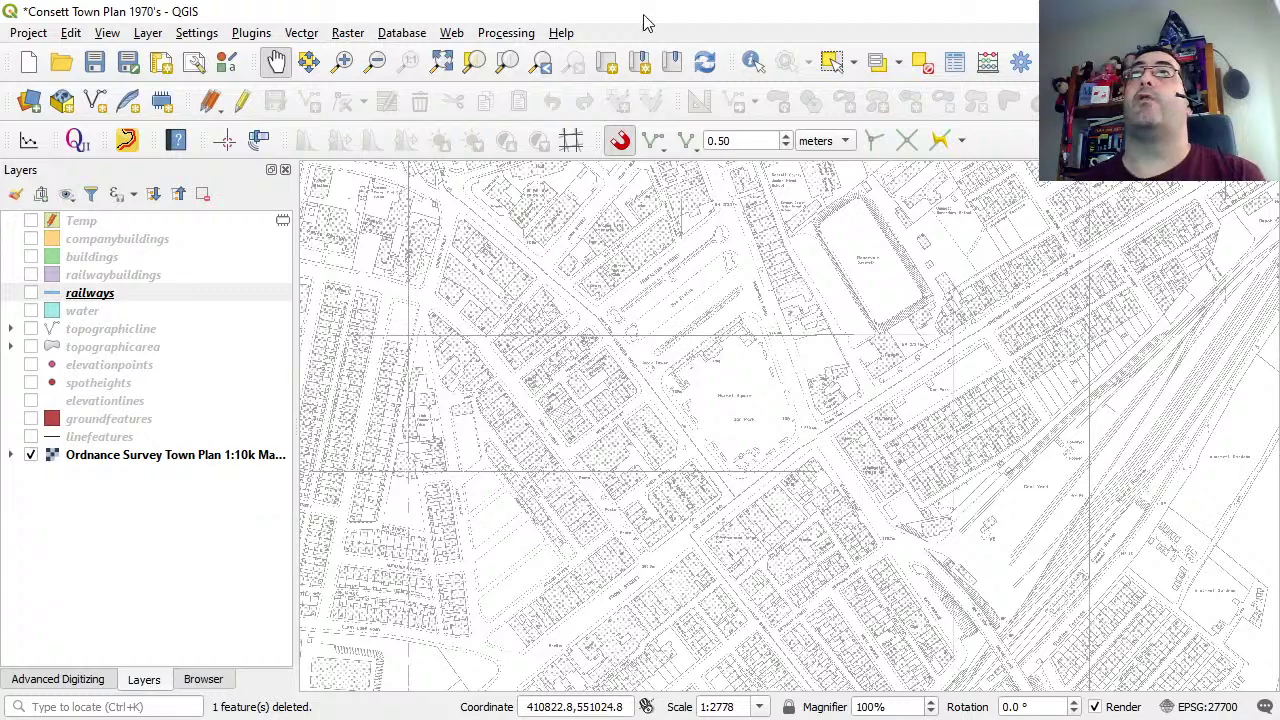
pyautogui.click(108, 33)
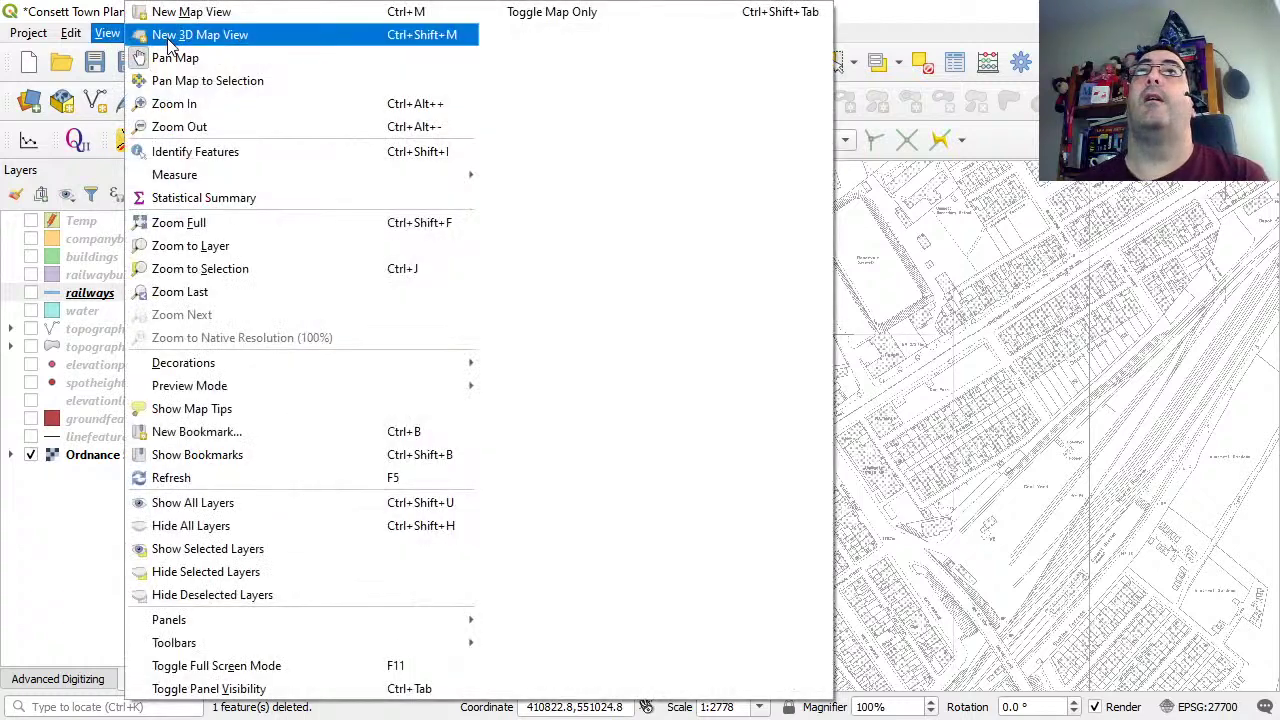
pyautogui.press('Escape')
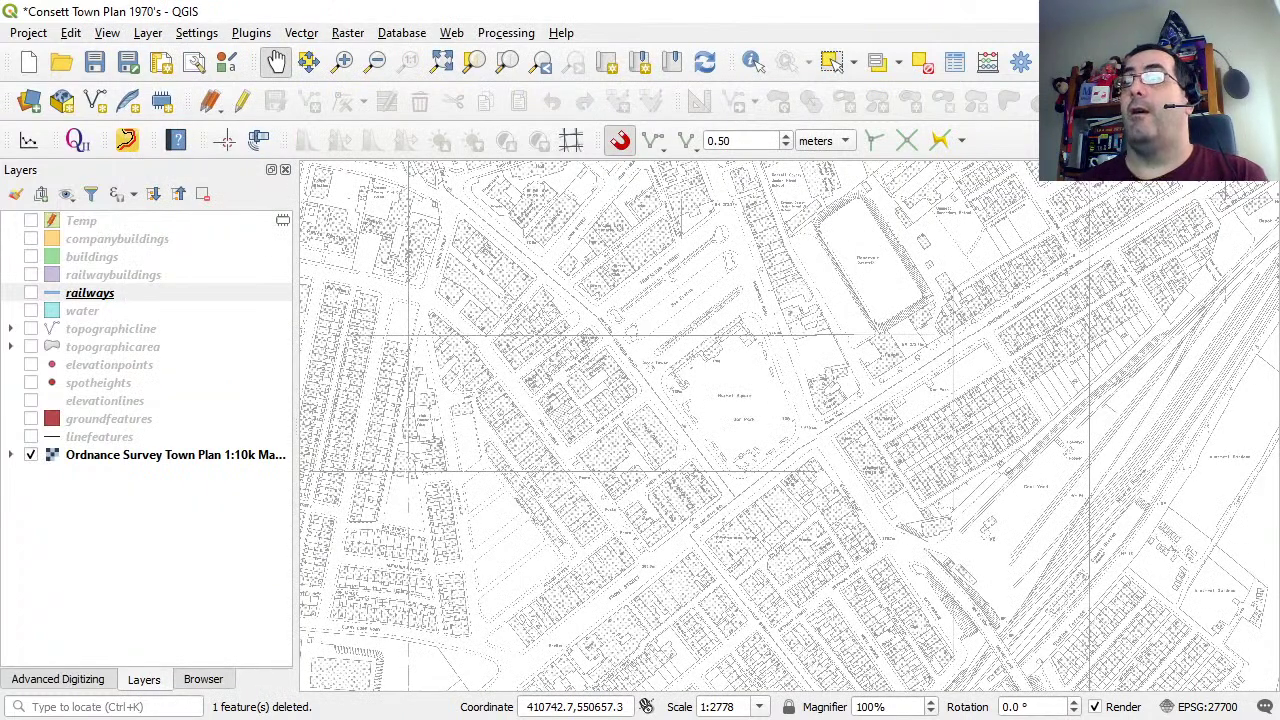
pyautogui.moveTo(1086, 632); pyautogui.dragTo(618, 101)
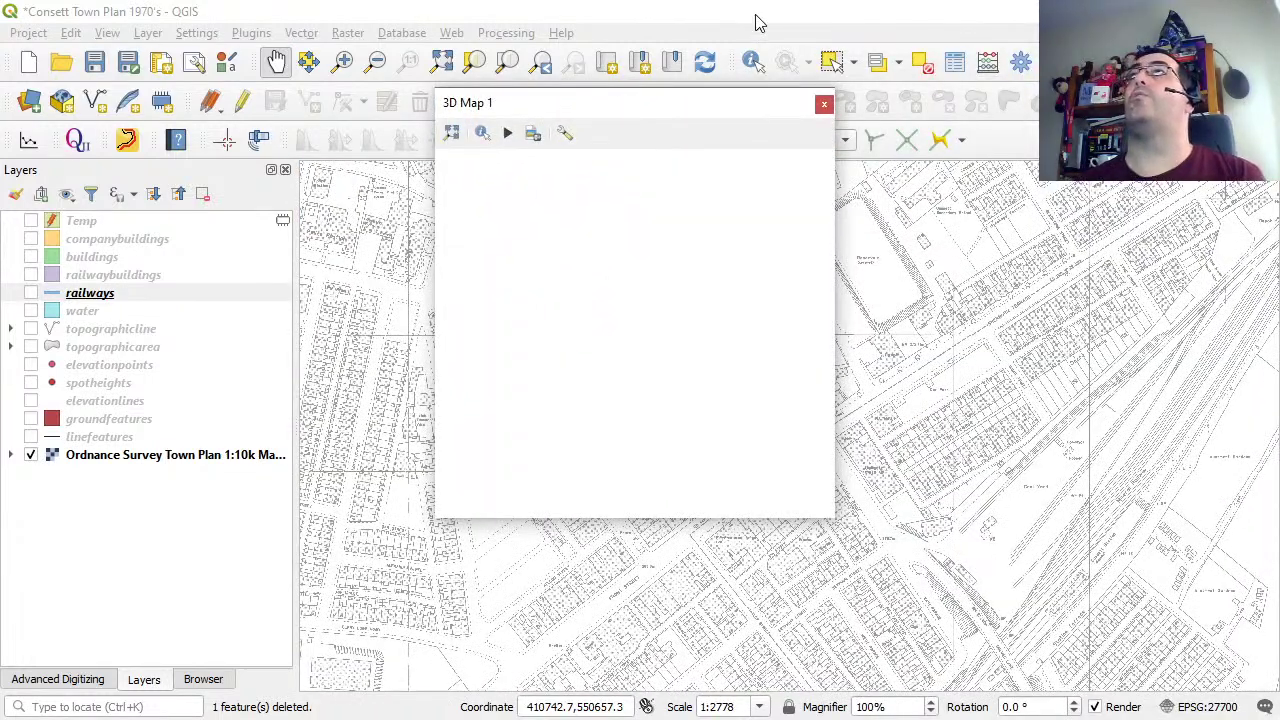
# Switch to the benfieldside.png.jpg map image and close it together with FastStone Image Viewer.
pyautogui.hotkey('alt', 'Tab')
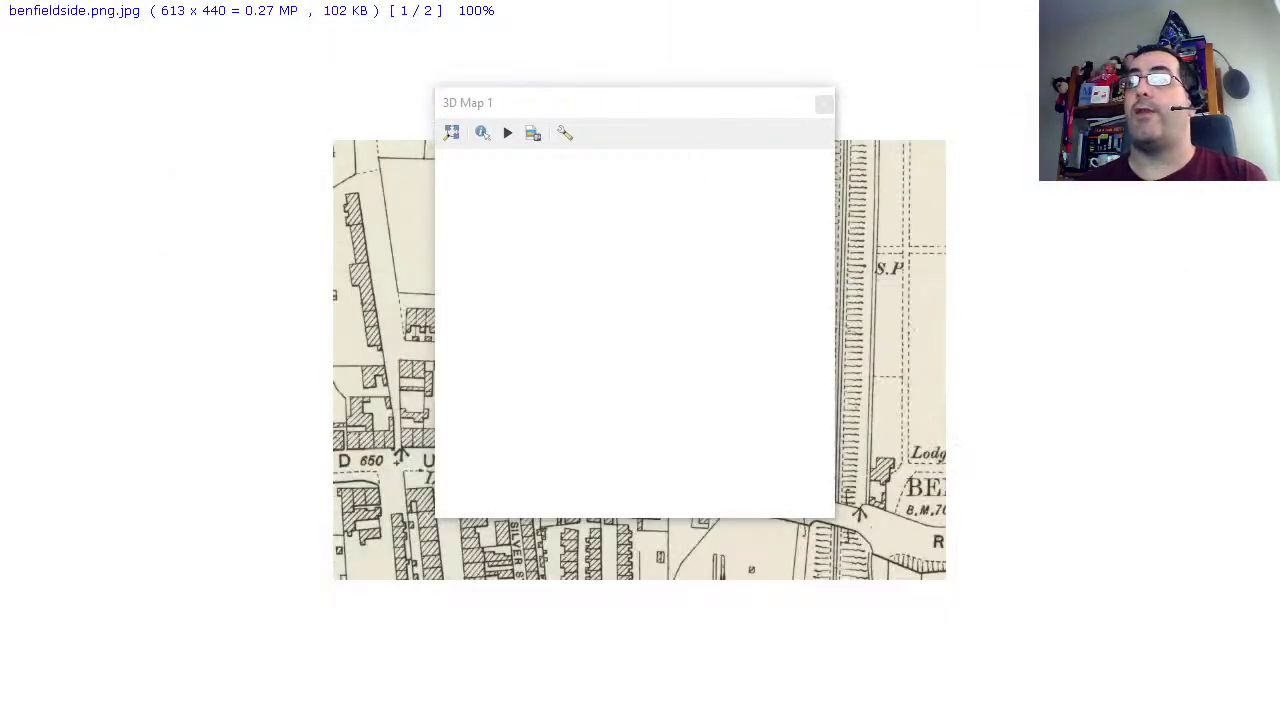
pyautogui.click(943, 466)
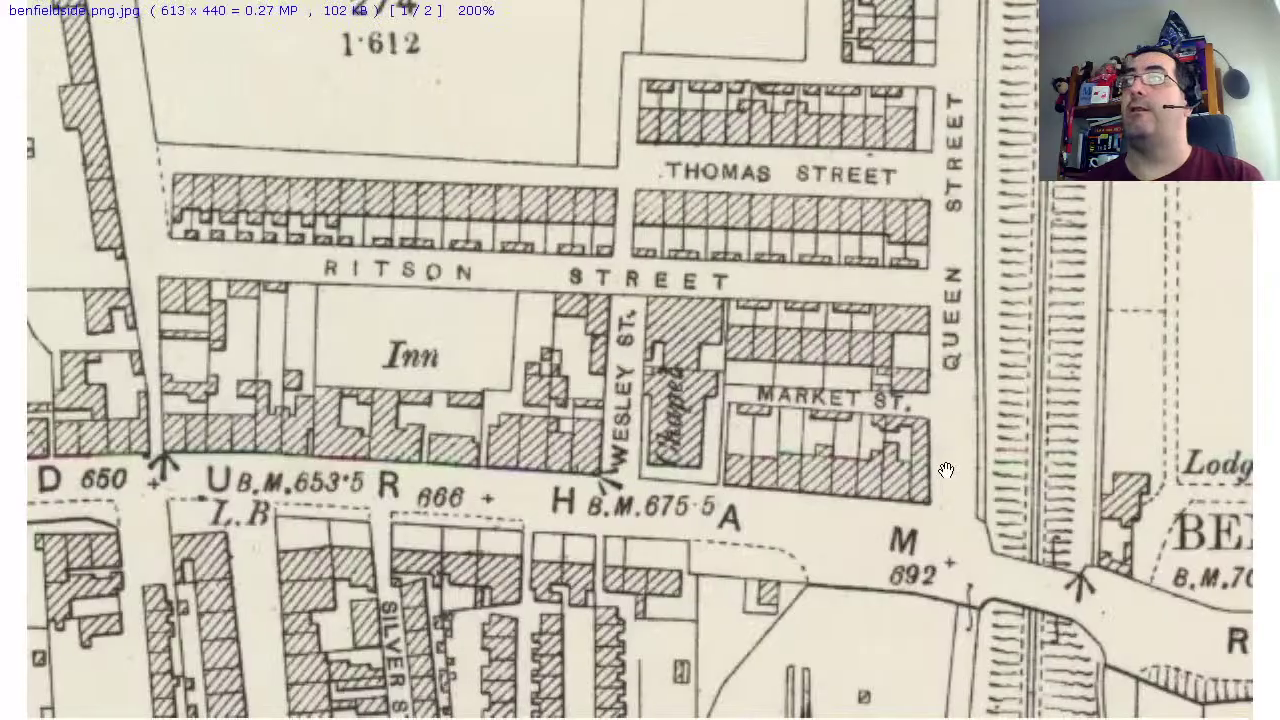
pyautogui.press('Escape')
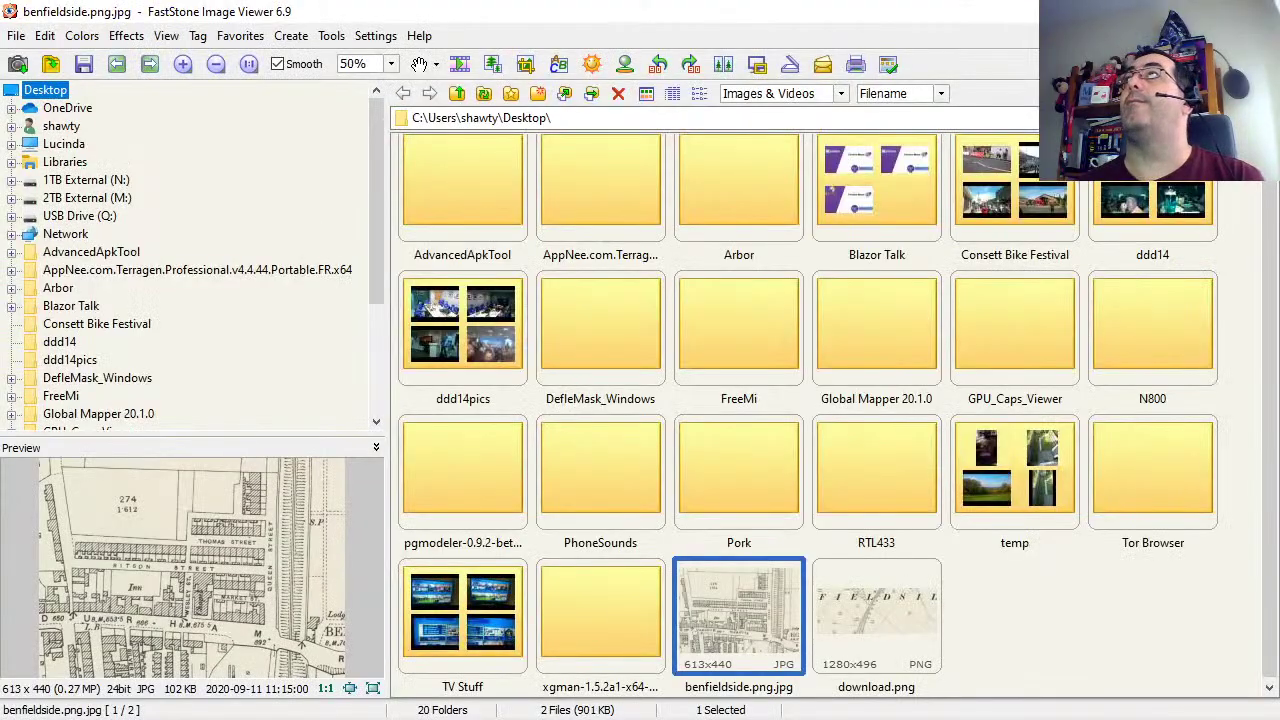
pyautogui.press('Escape')
# Move the 3D Map 1 window to the screen corner and enlarge it to fill most of the screen.
pyautogui.moveTo(591, 100); pyautogui.dragTo(166, 26)
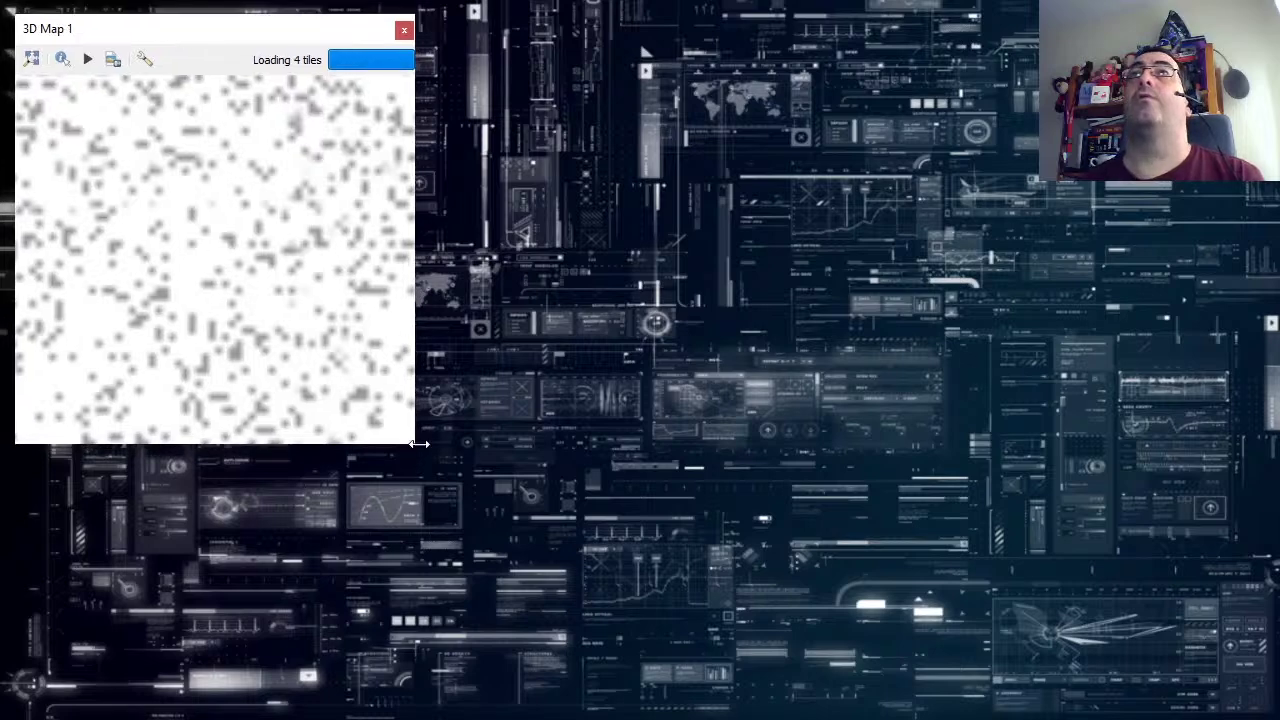
pyautogui.moveTo(414, 430); pyautogui.dragTo(1276, 407)
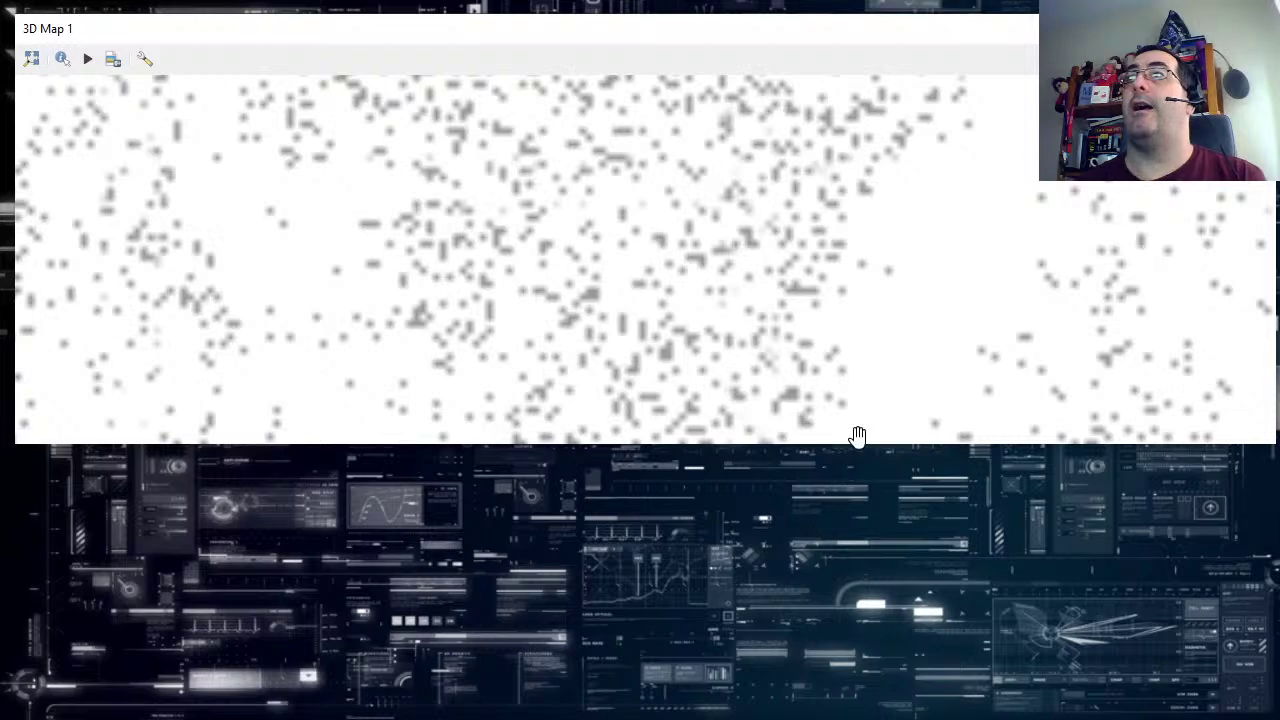
pyautogui.moveTo(861, 443); pyautogui.dragTo(685, 712)
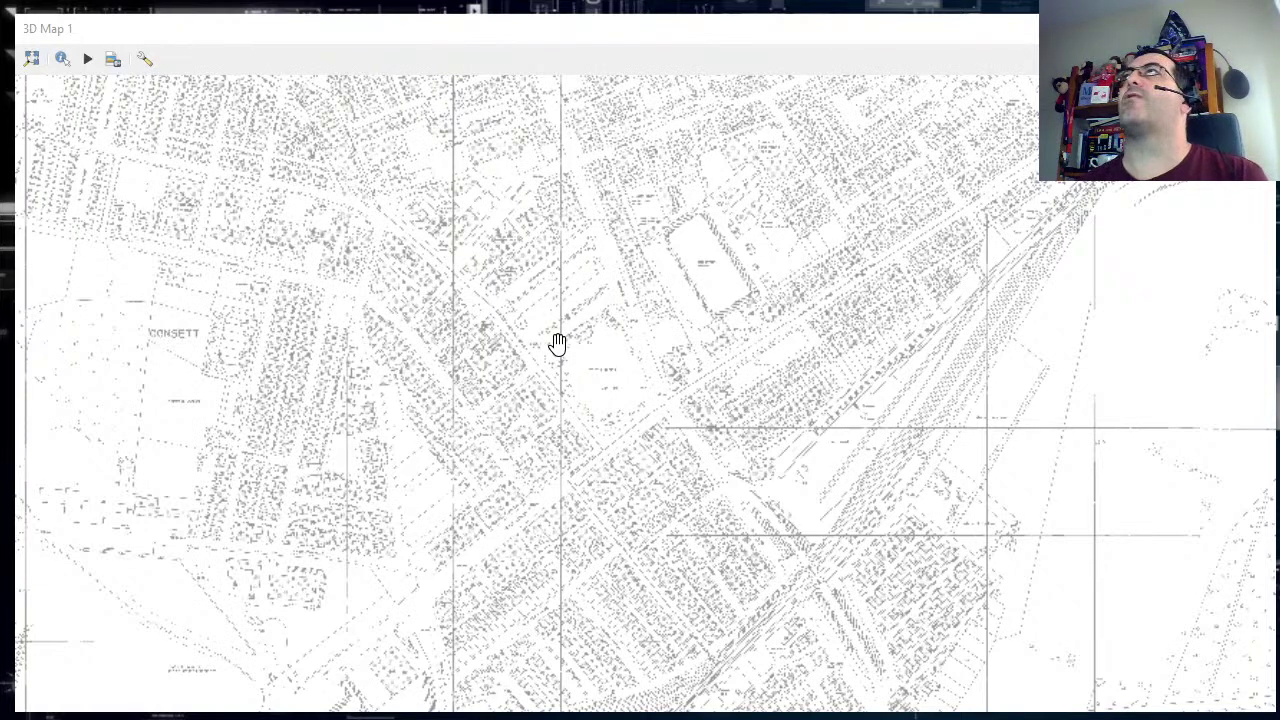
pyautogui.click(636, 30)
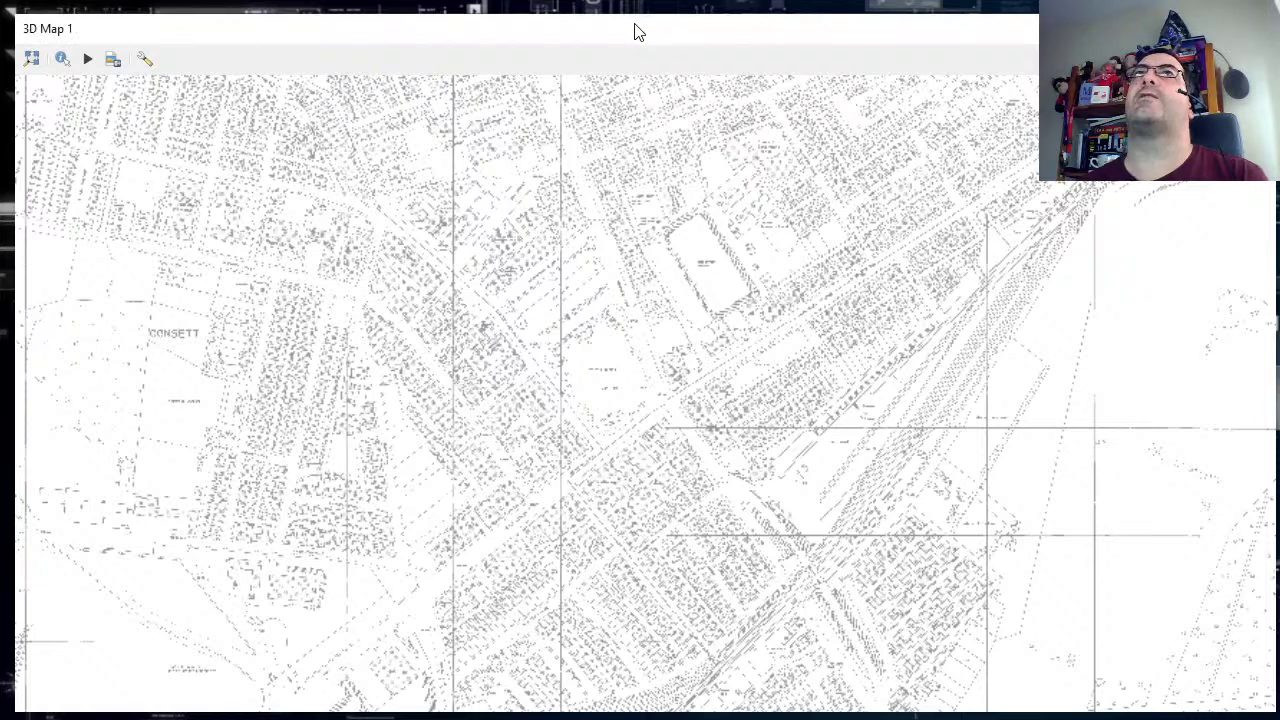
pyautogui.moveTo(634, 28); pyautogui.dragTo(629, 27)
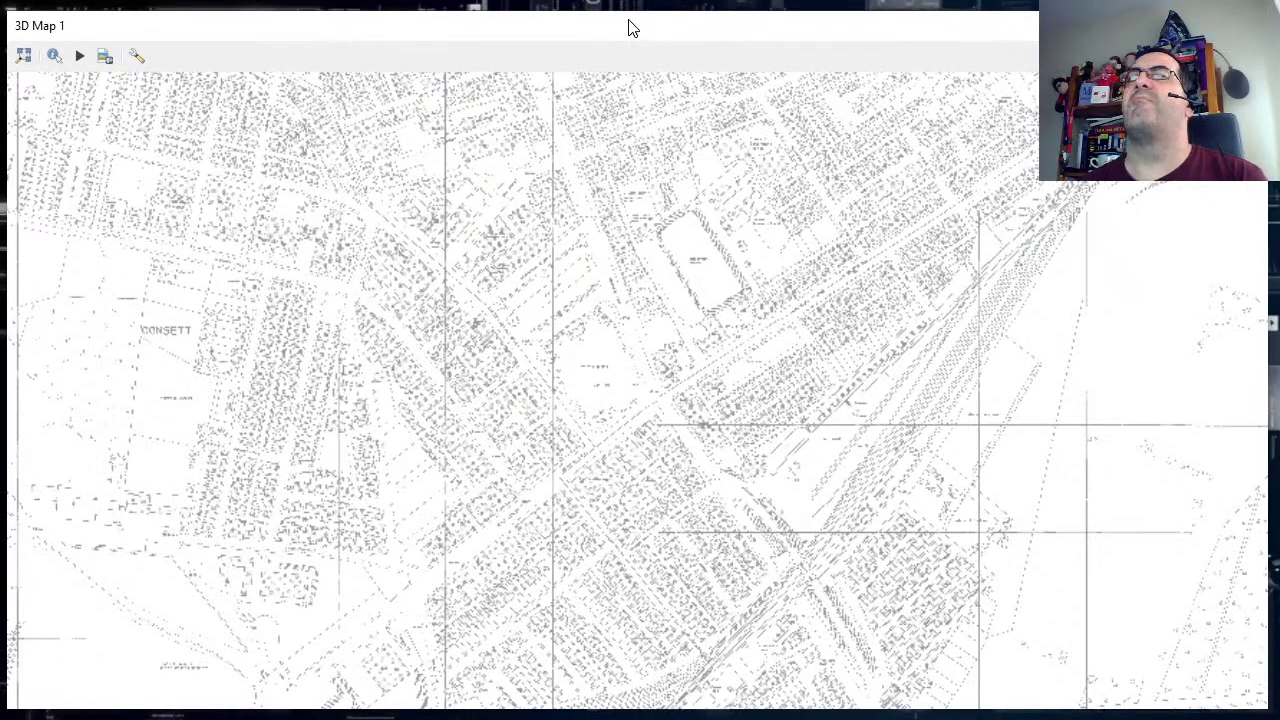
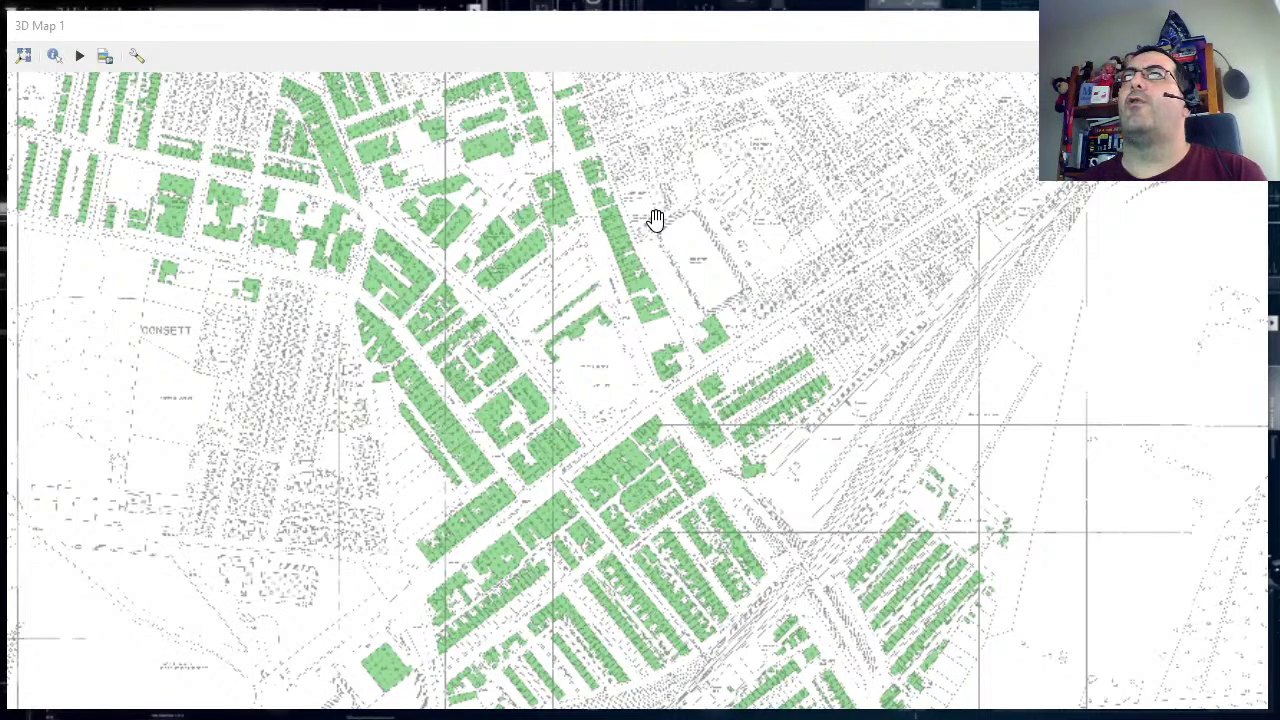
# Tilt the 3D map into a perspective view and enable the 3D renderer in the buildings layer's properties.
pyautogui.moveTo(617, 267); pyautogui.dragTo(691, 334)
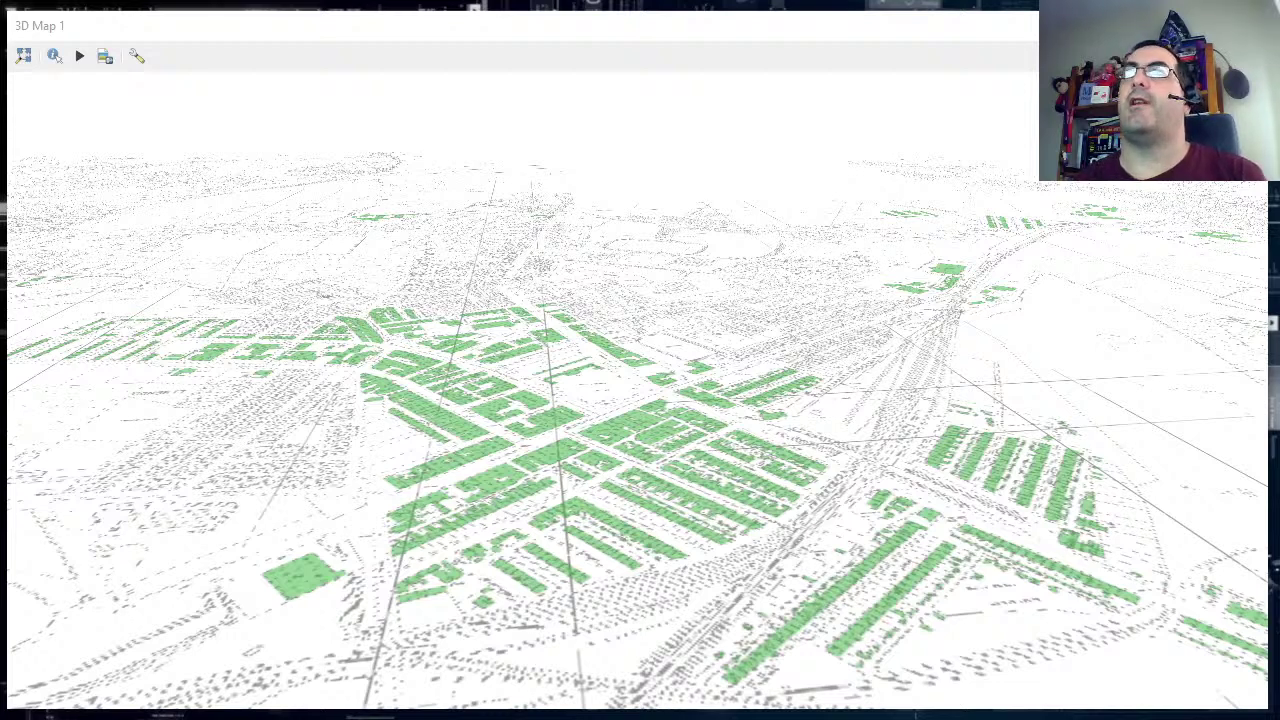
pyautogui.hotkey('alt', 'Tab')
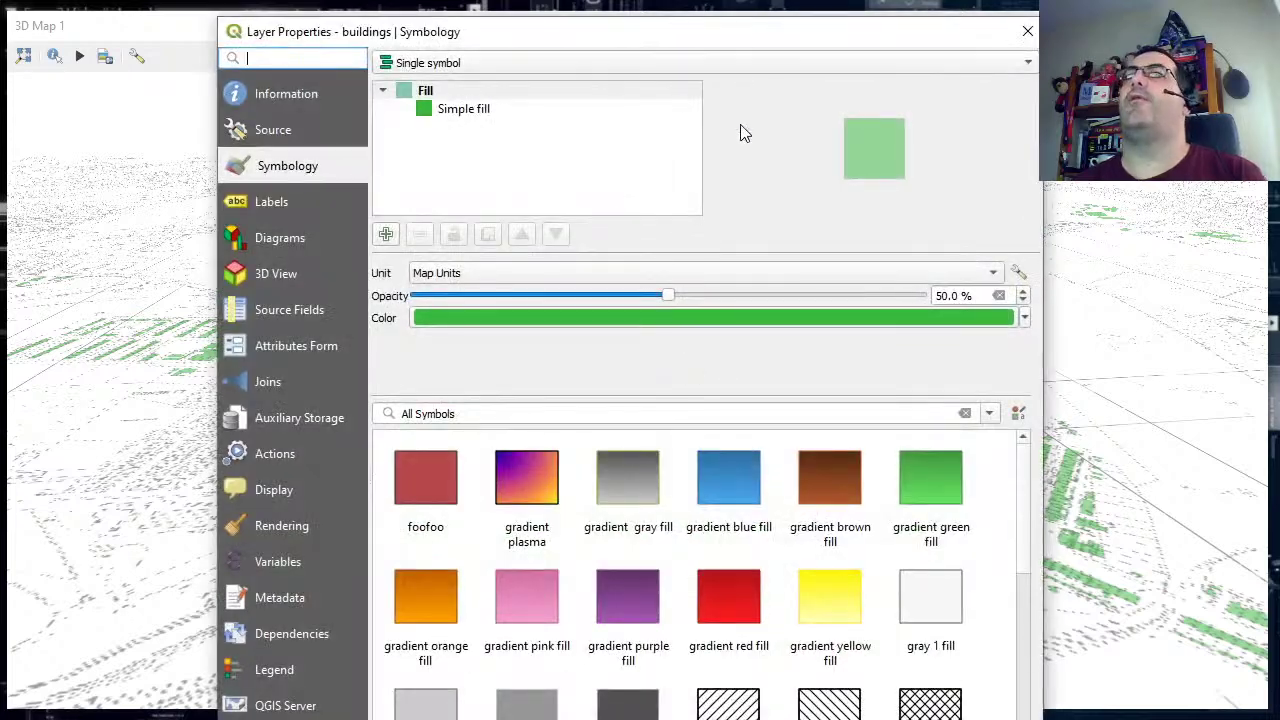
pyautogui.moveTo(689, 17); pyautogui.dragTo(720, 49)
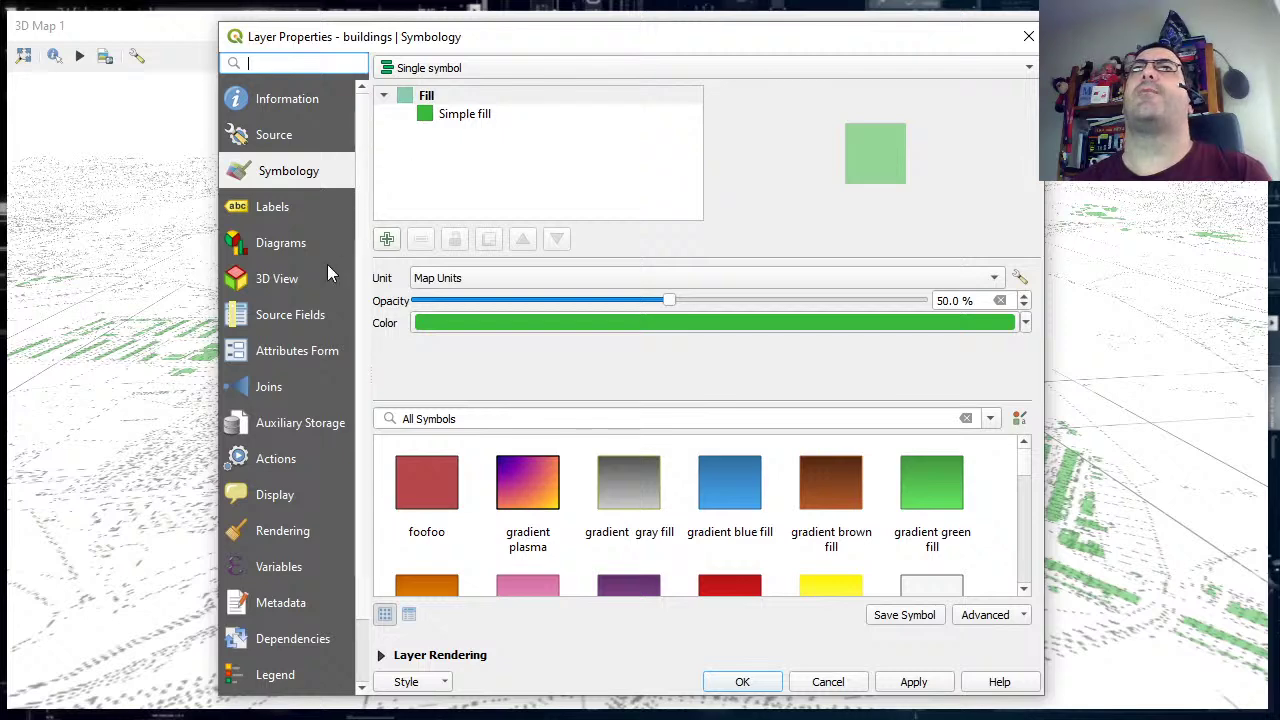
pyautogui.click(286, 280)
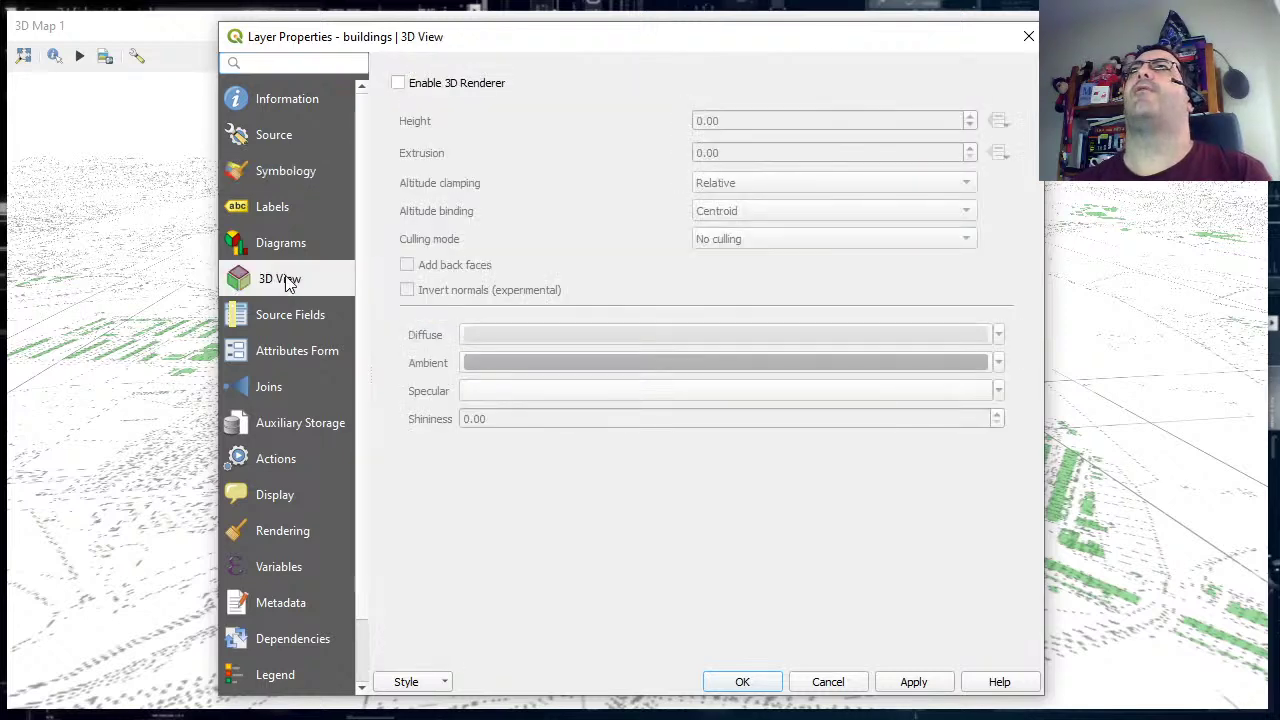
pyautogui.click(415, 88)
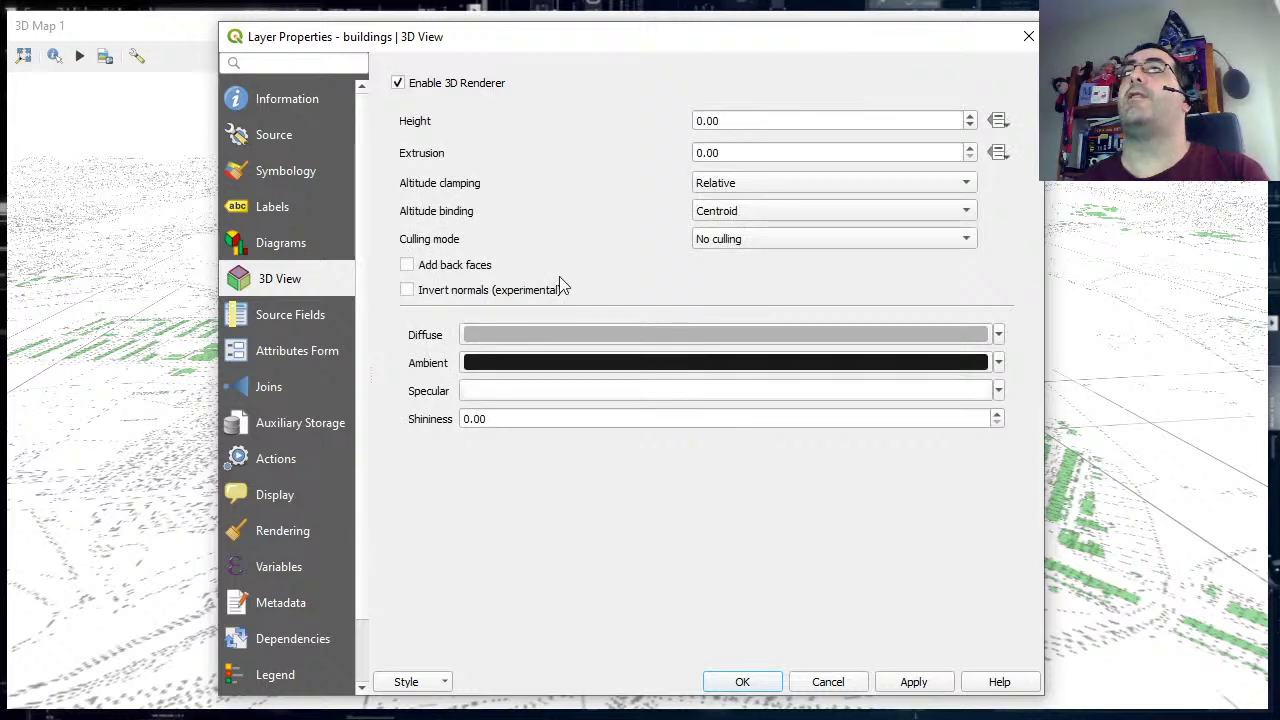
# Set the ambient colour of the buildings layer's 3D material to green #199119.
pyautogui.click(630, 368)
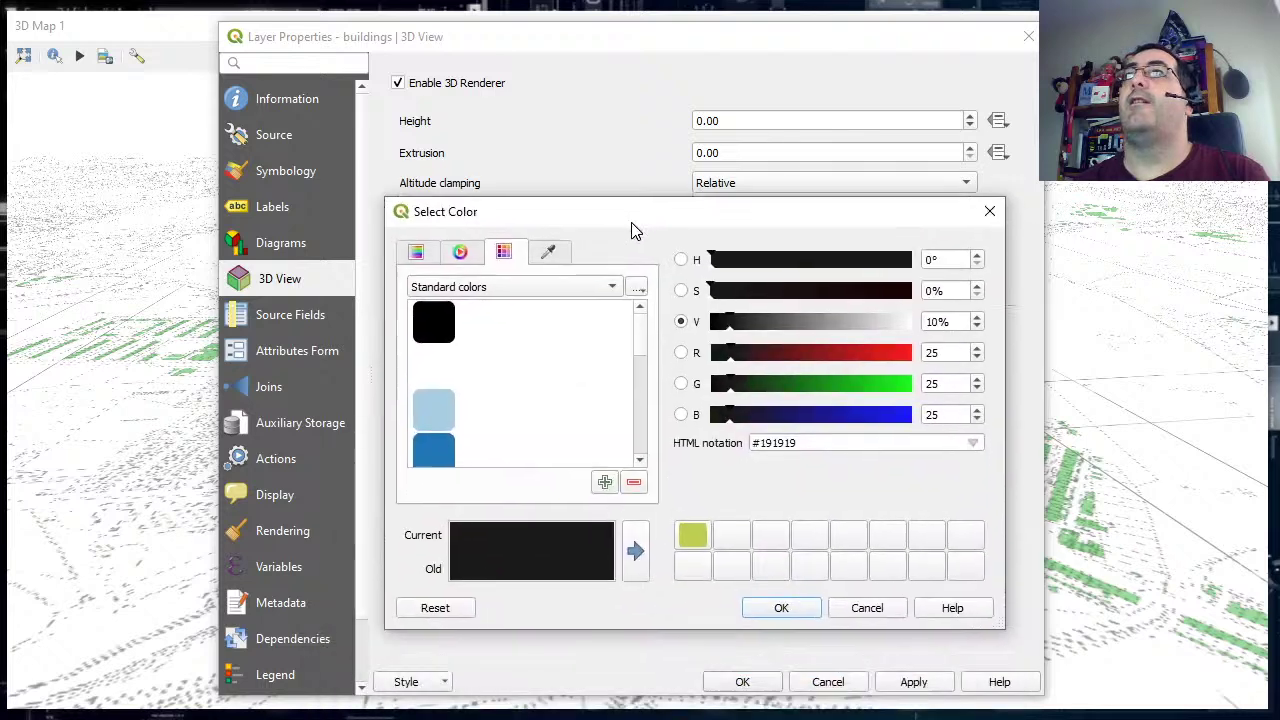
pyautogui.moveTo(805, 364); pyautogui.dragTo(793, 363)
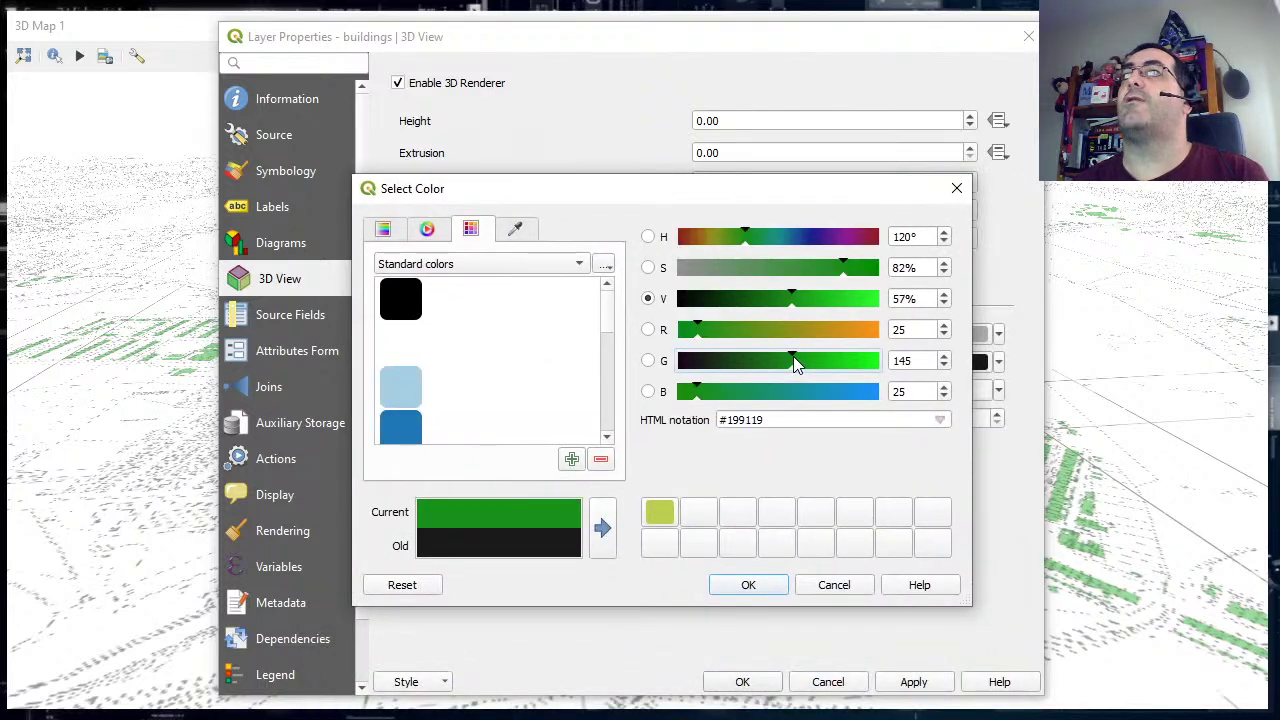
pyautogui.click(752, 587)
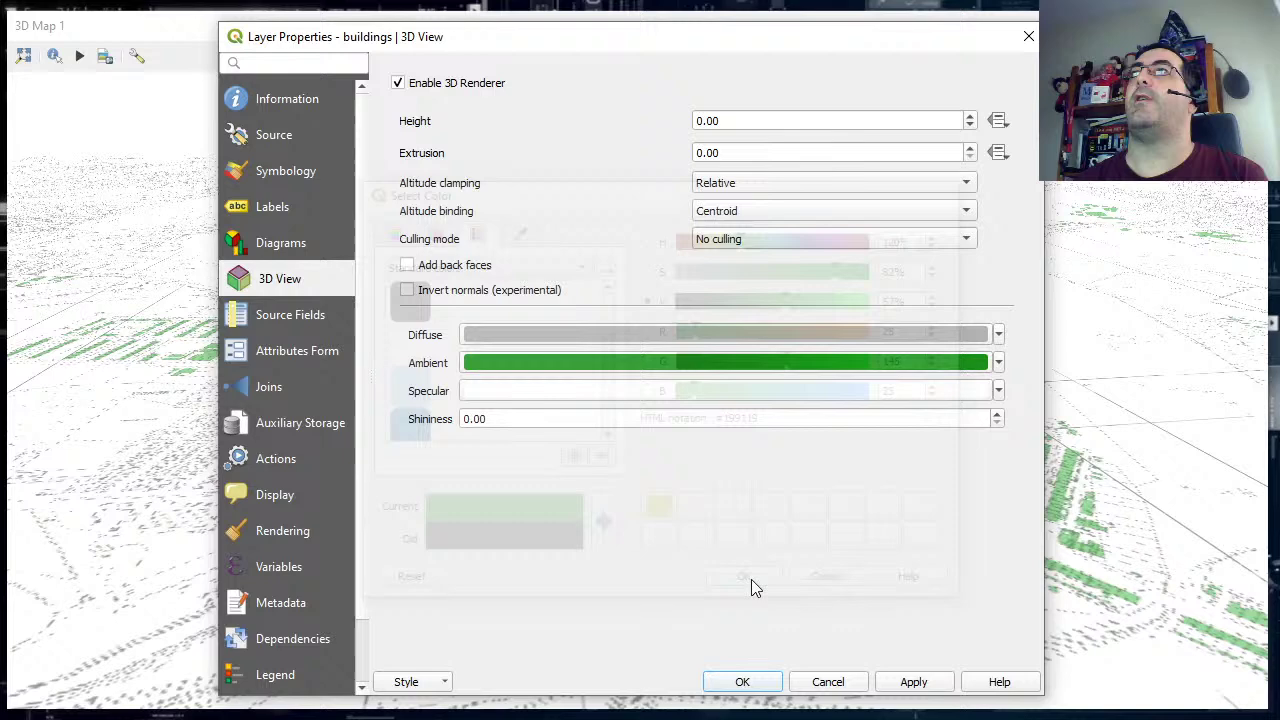
# Set the buildings layer's extrusion to 7 and apply the 3D settings.
pyautogui.click(755, 152)
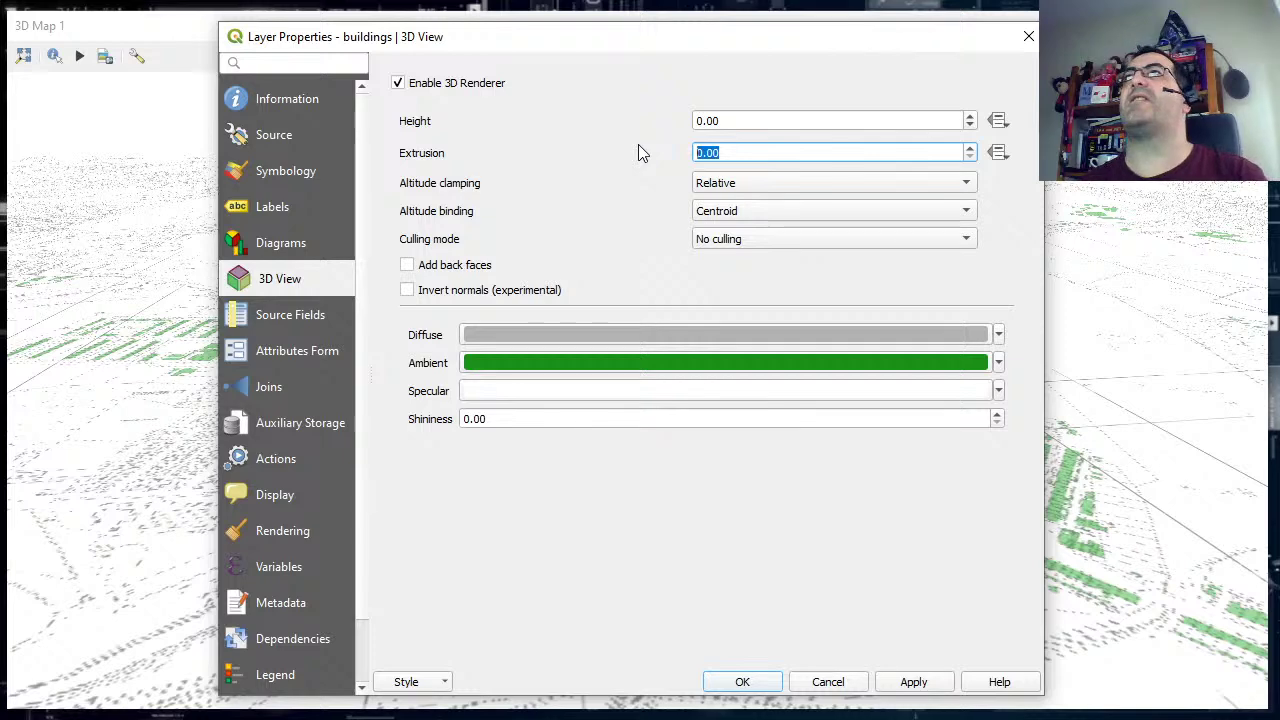
pyautogui.write('7')
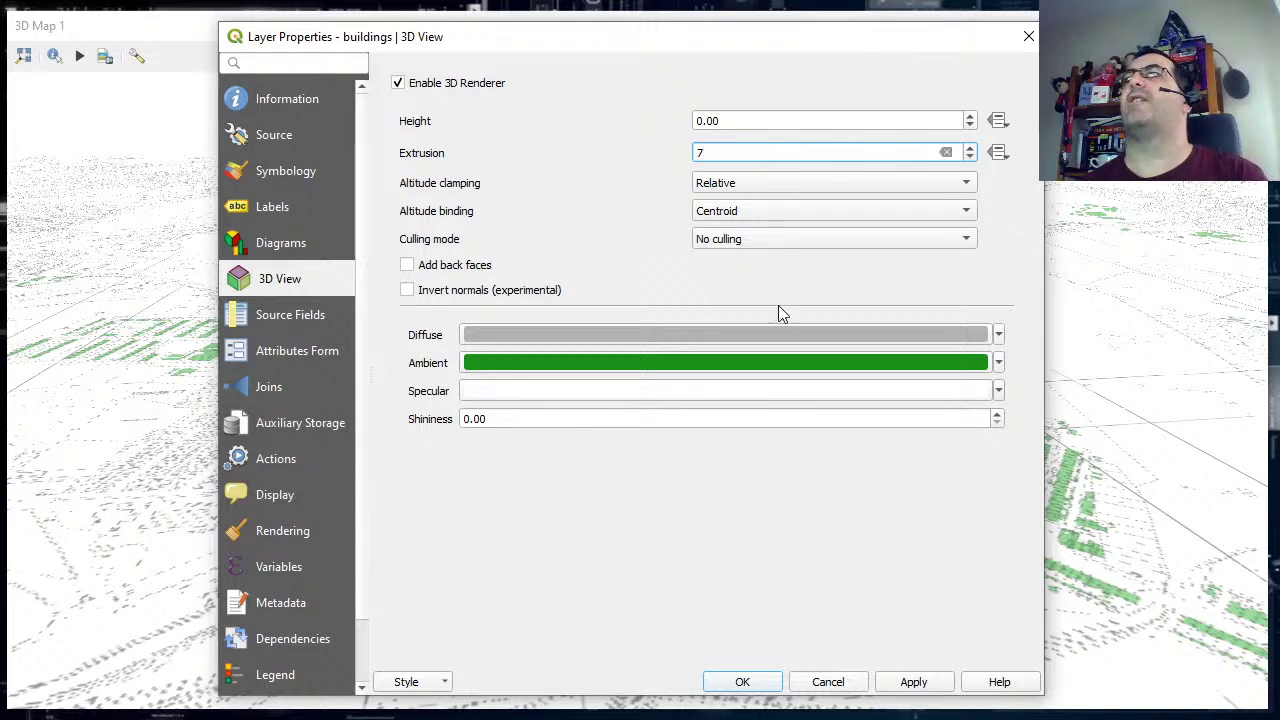
pyautogui.click(743, 684)
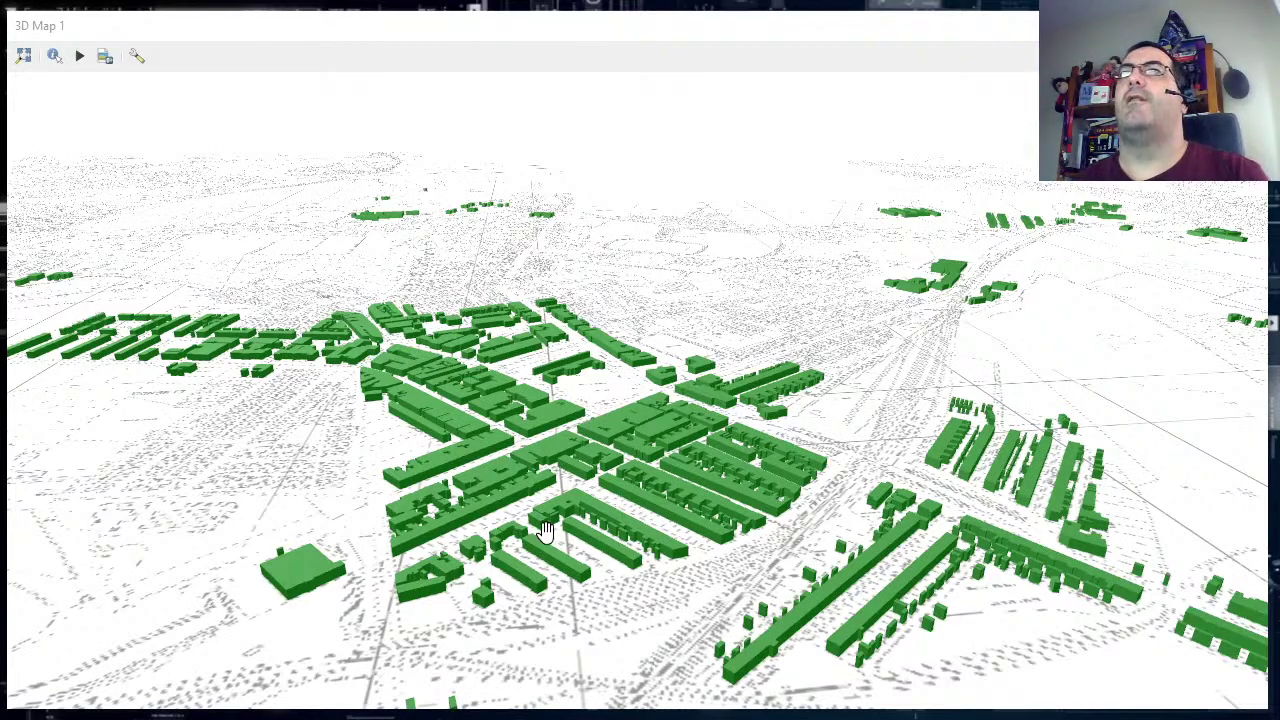
# Examine the extruded buildings in the 3D map from the town centre along the railway to the outlying blocks and back.
pyautogui.scroll(2, 543, 530)
pyautogui.scroll(1, 543, 530)
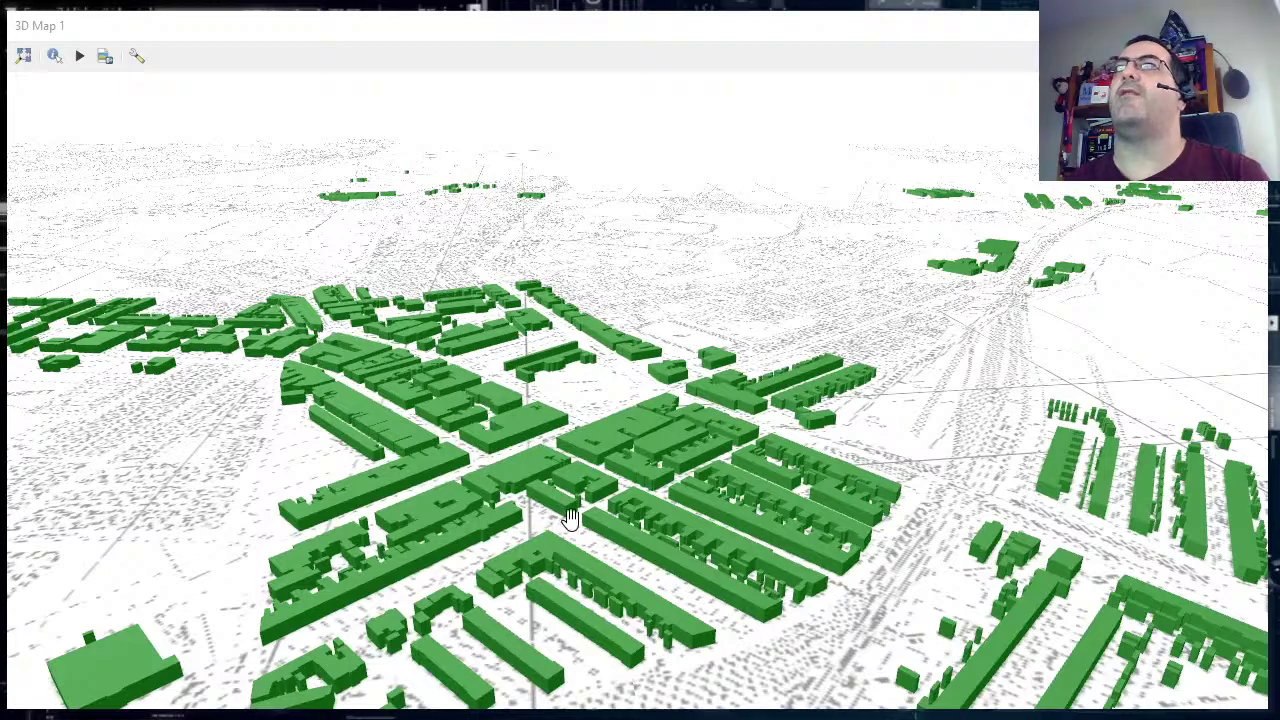
pyautogui.moveTo(610, 540); pyautogui.dragTo(727, 495)
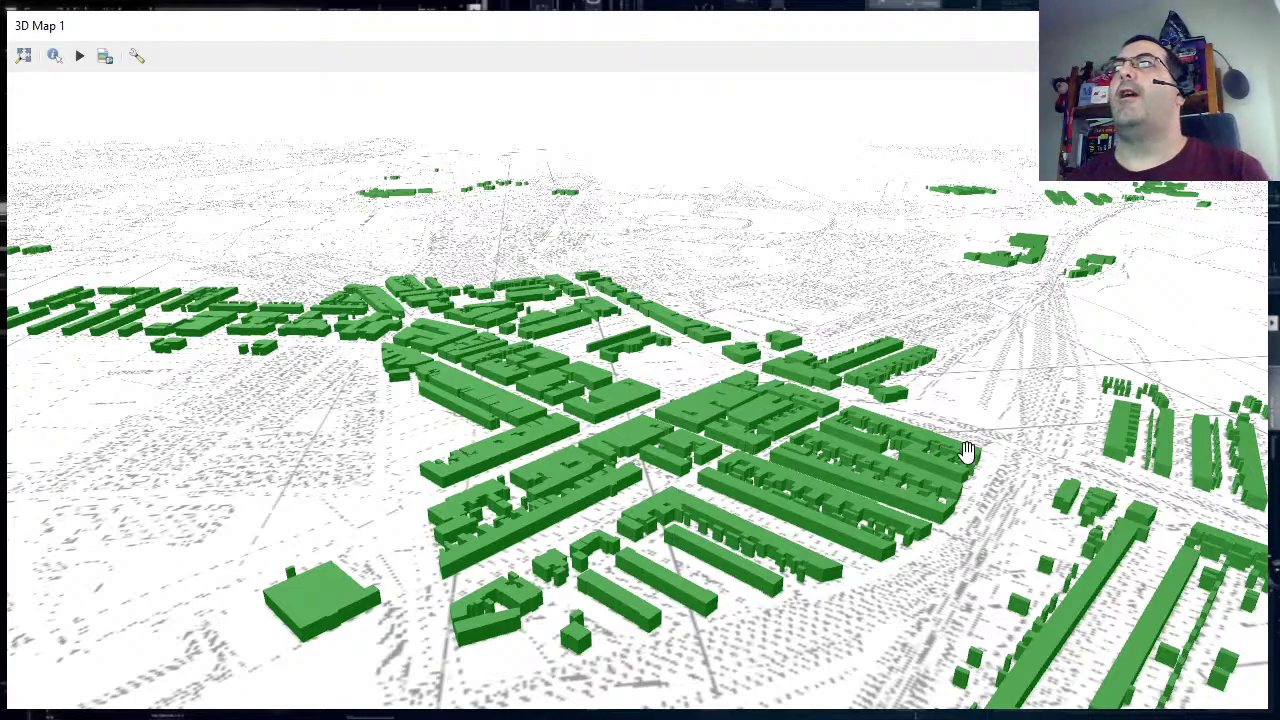
pyautogui.moveTo(965, 450); pyautogui.dragTo(543, 518)
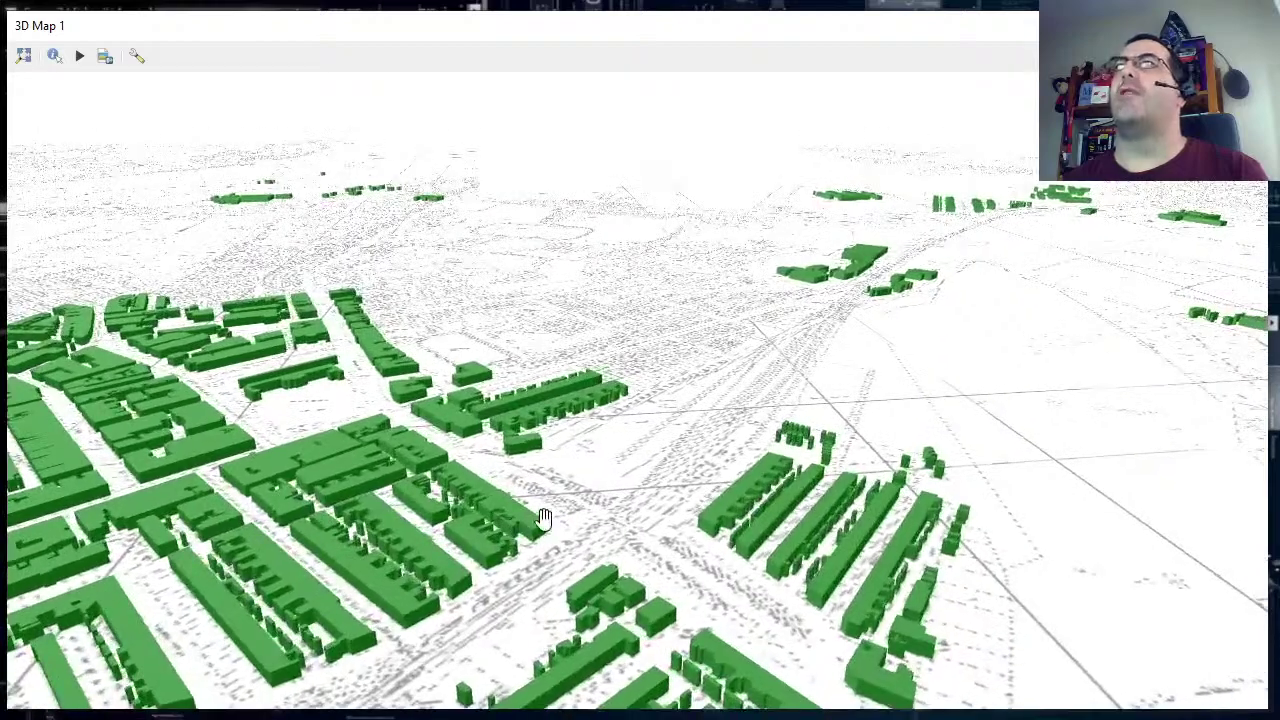
pyautogui.moveTo(834, 309); pyautogui.dragTo(737, 474)
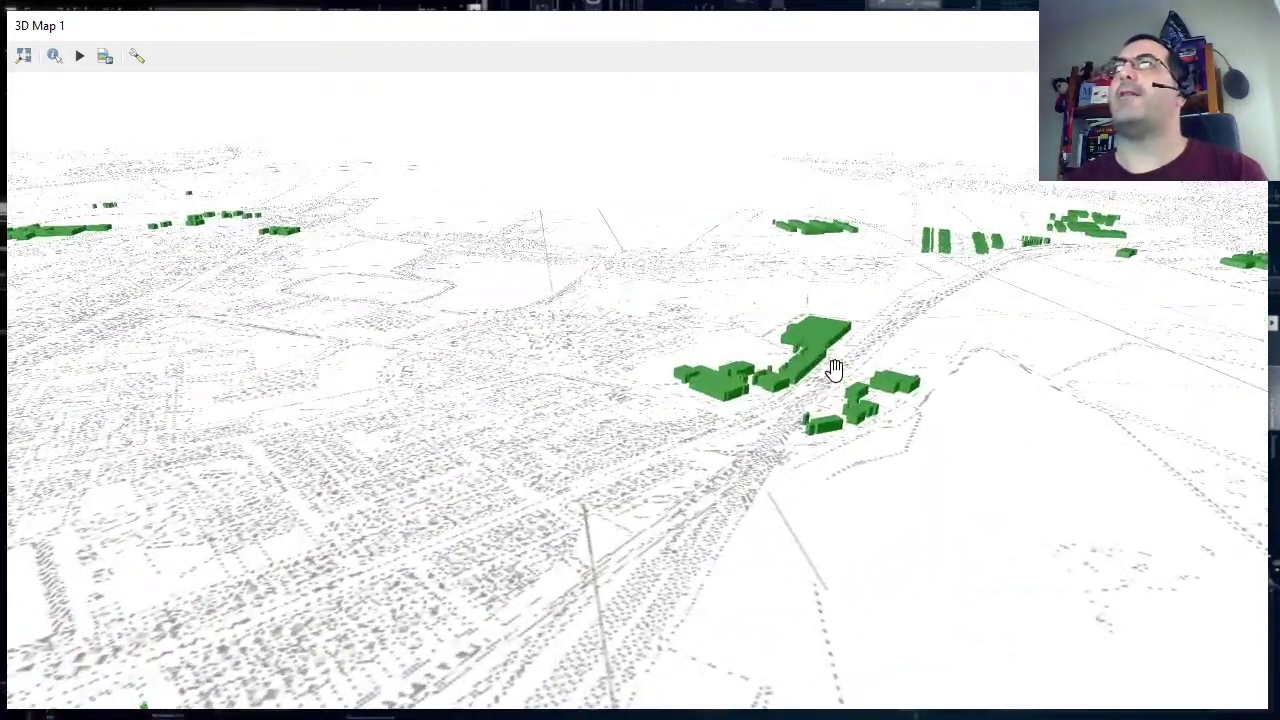
pyautogui.moveTo(834, 370); pyautogui.dragTo(794, 523)
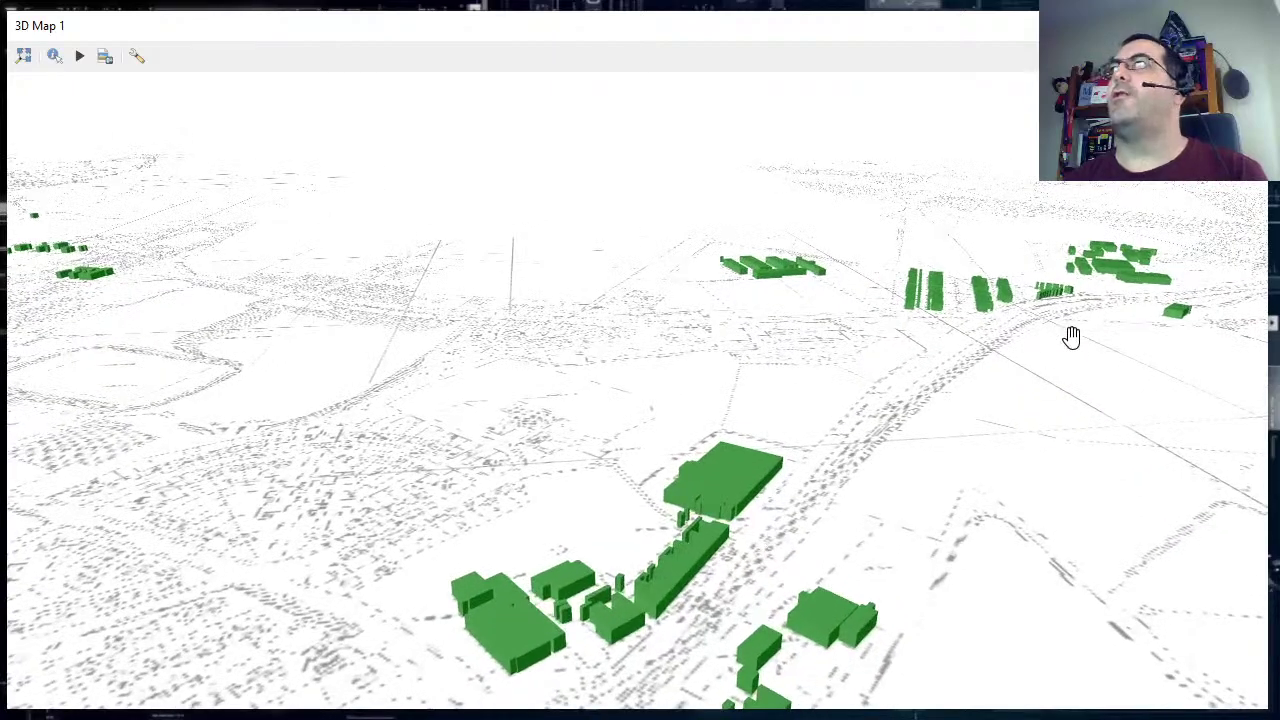
pyautogui.moveTo(1071, 337); pyautogui.dragTo(737, 586)
pyautogui.moveTo(720, 457); pyautogui.dragTo(655, 600)
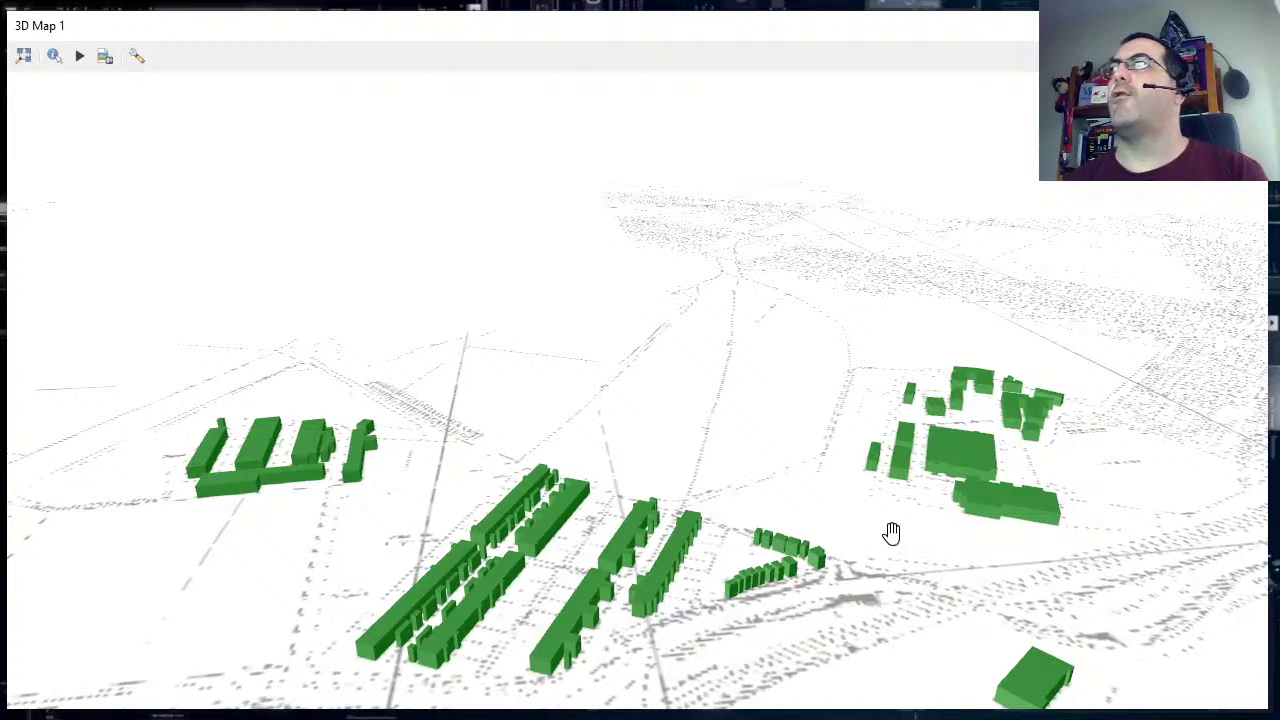
pyautogui.moveTo(891, 533); pyautogui.dragTo(714, 629)
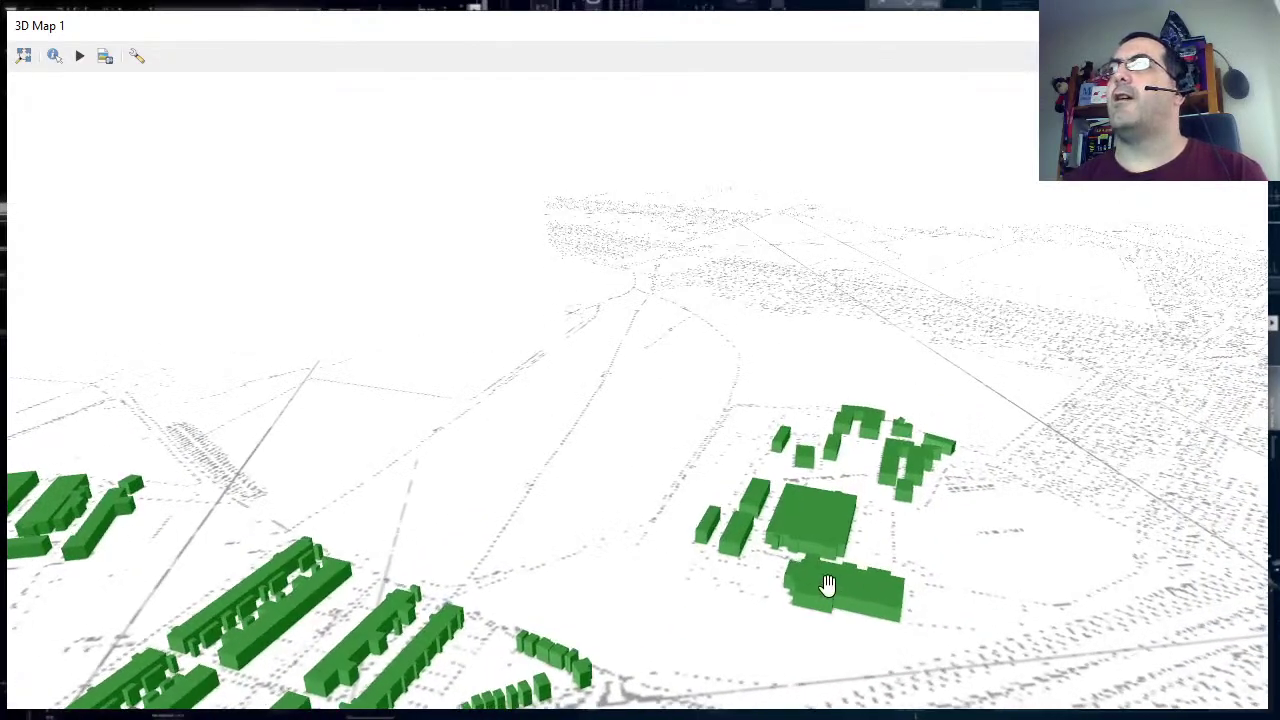
pyautogui.moveTo(828, 586); pyautogui.dragTo(523, 589)
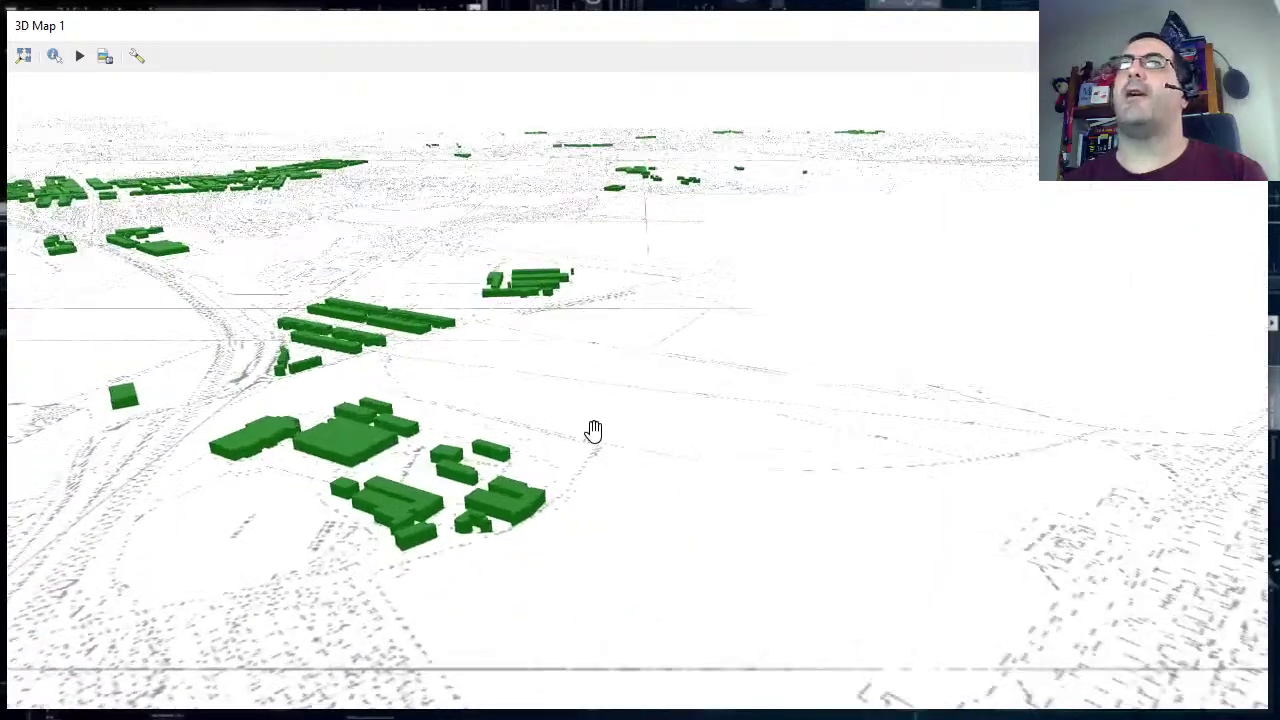
pyautogui.moveTo(593, 430); pyautogui.dragTo(691, 469)
pyautogui.moveTo(757, 566); pyautogui.dragTo(612, 558)
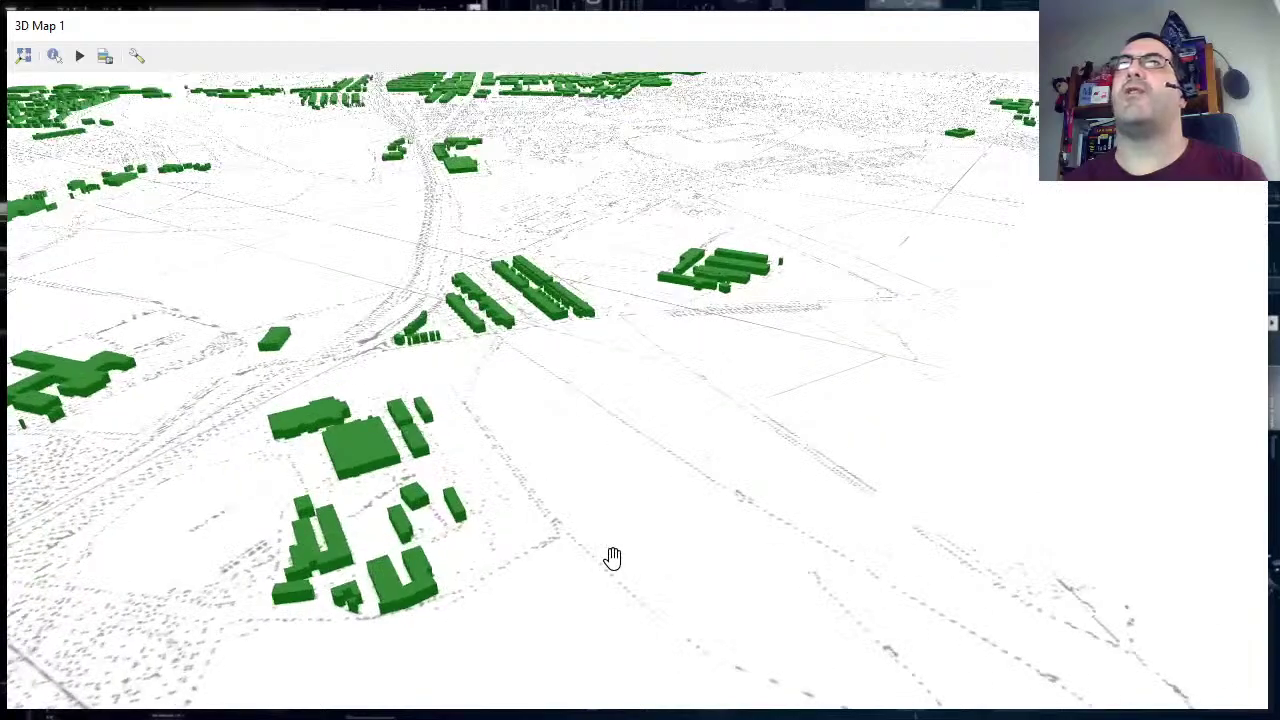
pyautogui.moveTo(500, 400); pyautogui.dragTo(699, 430)
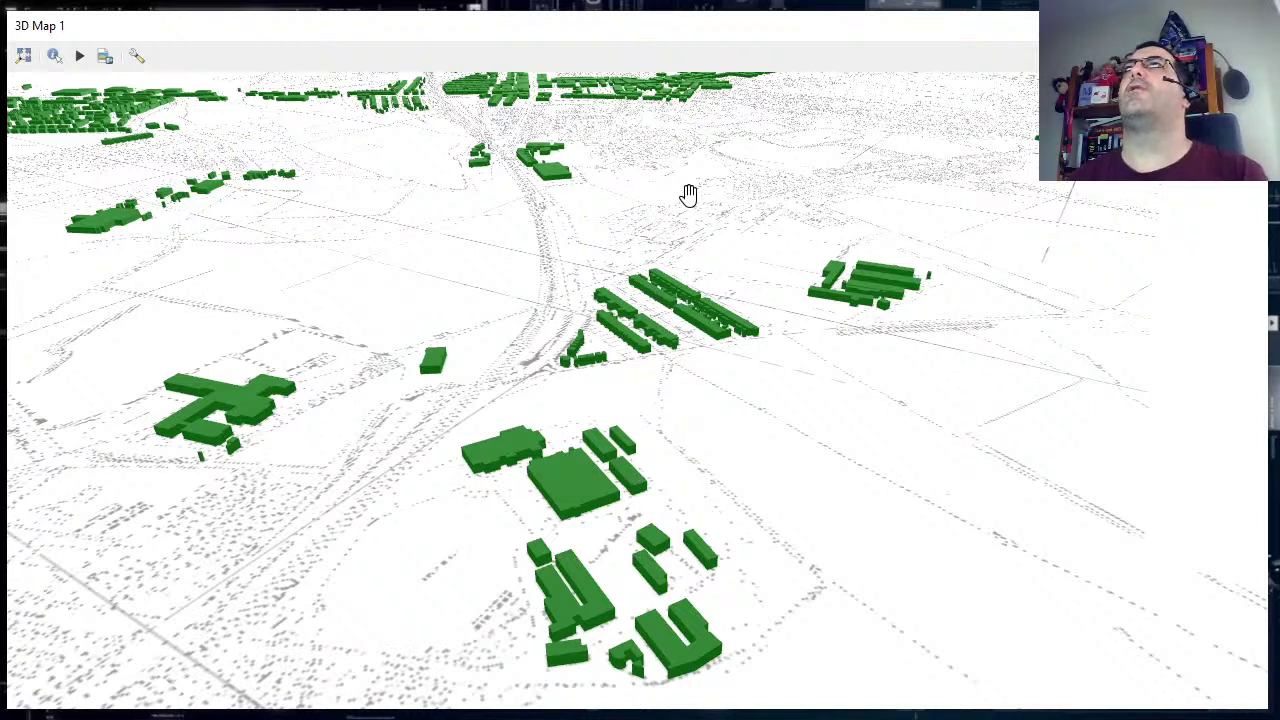
pyautogui.moveTo(649, 137); pyautogui.dragTo(694, 414)
pyautogui.moveTo(538, 270); pyautogui.dragTo(663, 489)
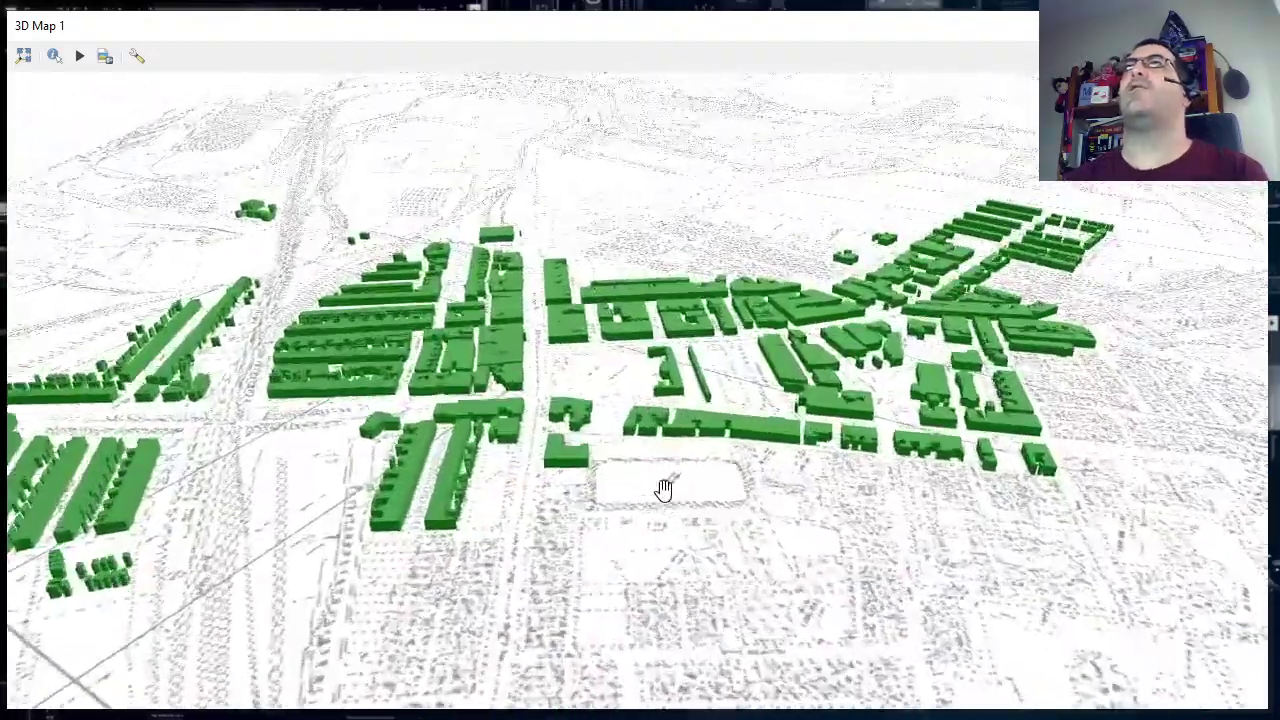
# Enable the 3D renderer for the companybuildings layer and set its ambient colour to orange #c77919.
pyautogui.moveTo(640, 283); pyautogui.dragTo(822, 356)
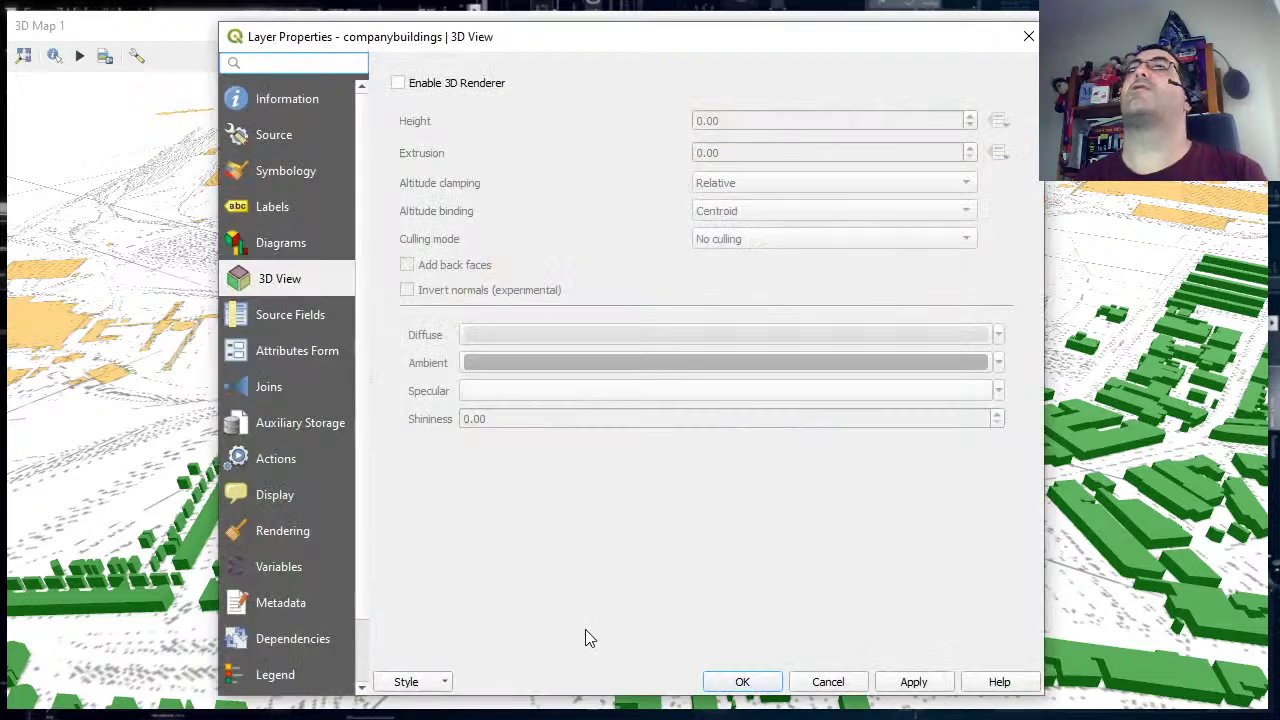
pyautogui.click(466, 85)
pyautogui.click(677, 364)
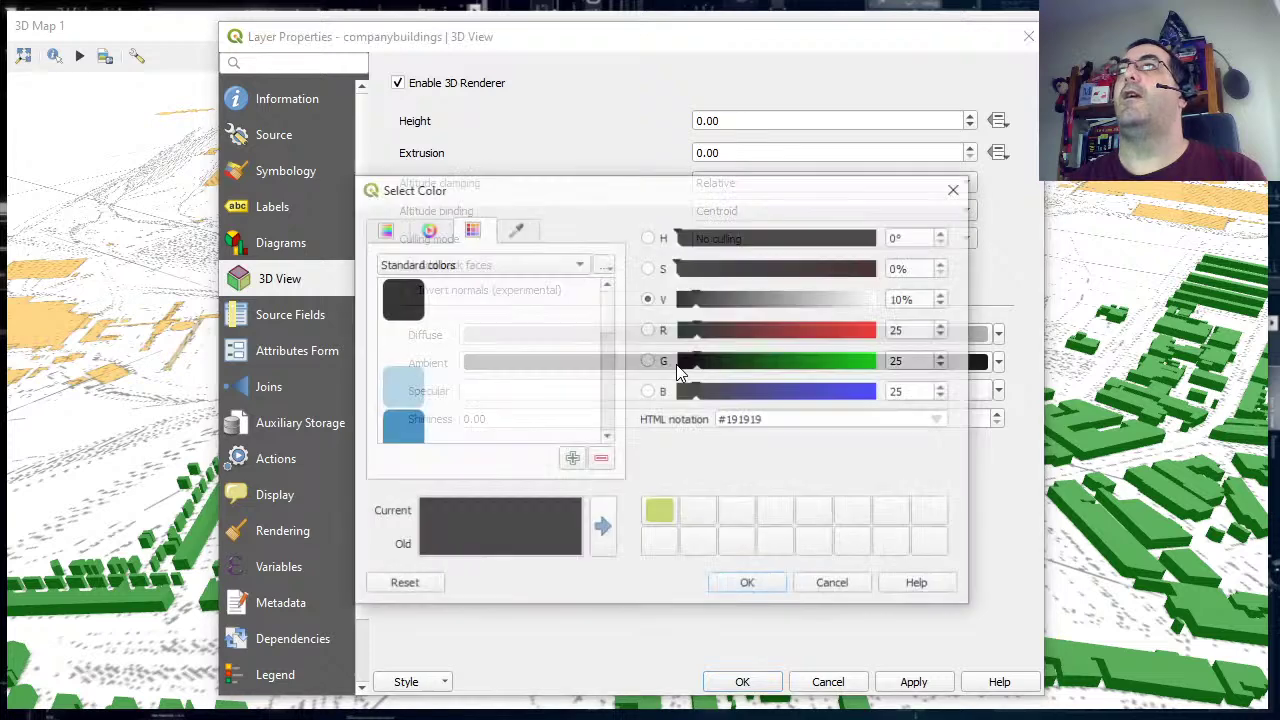
pyautogui.moveTo(803, 337); pyautogui.dragTo(835, 334)
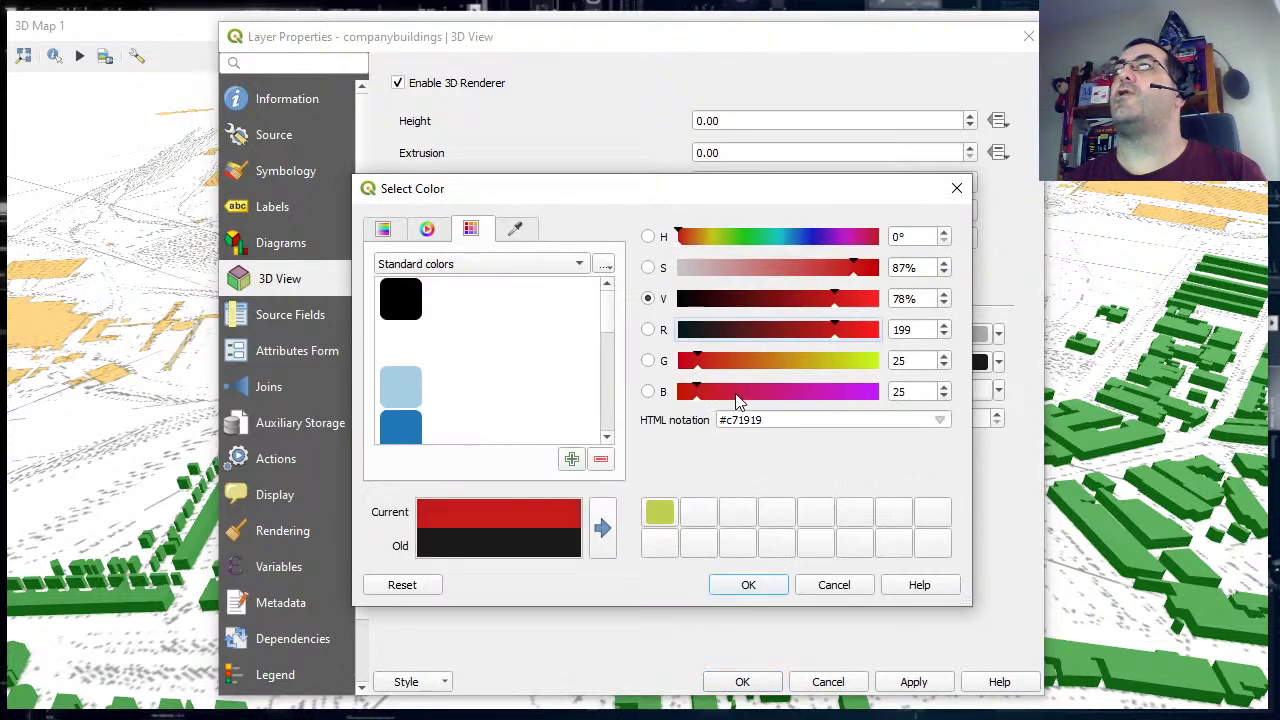
pyautogui.moveTo(740, 361); pyautogui.dragTo(774, 361)
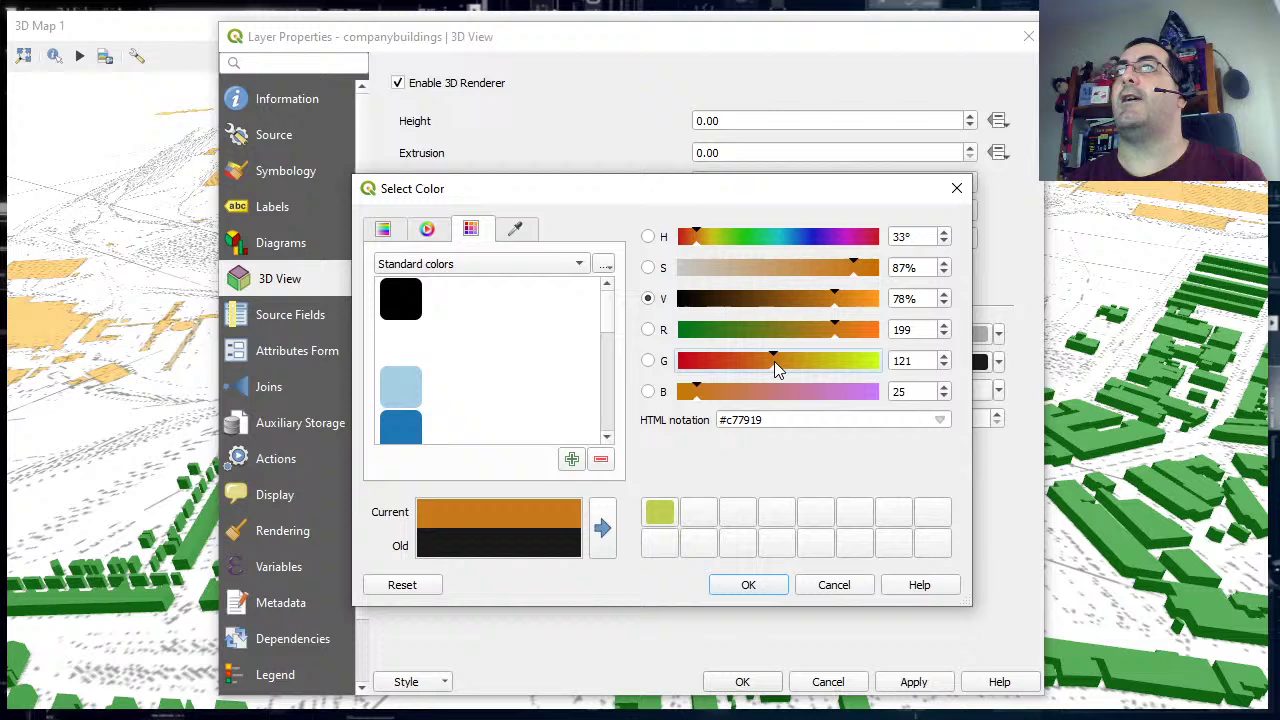
pyautogui.click(758, 588)
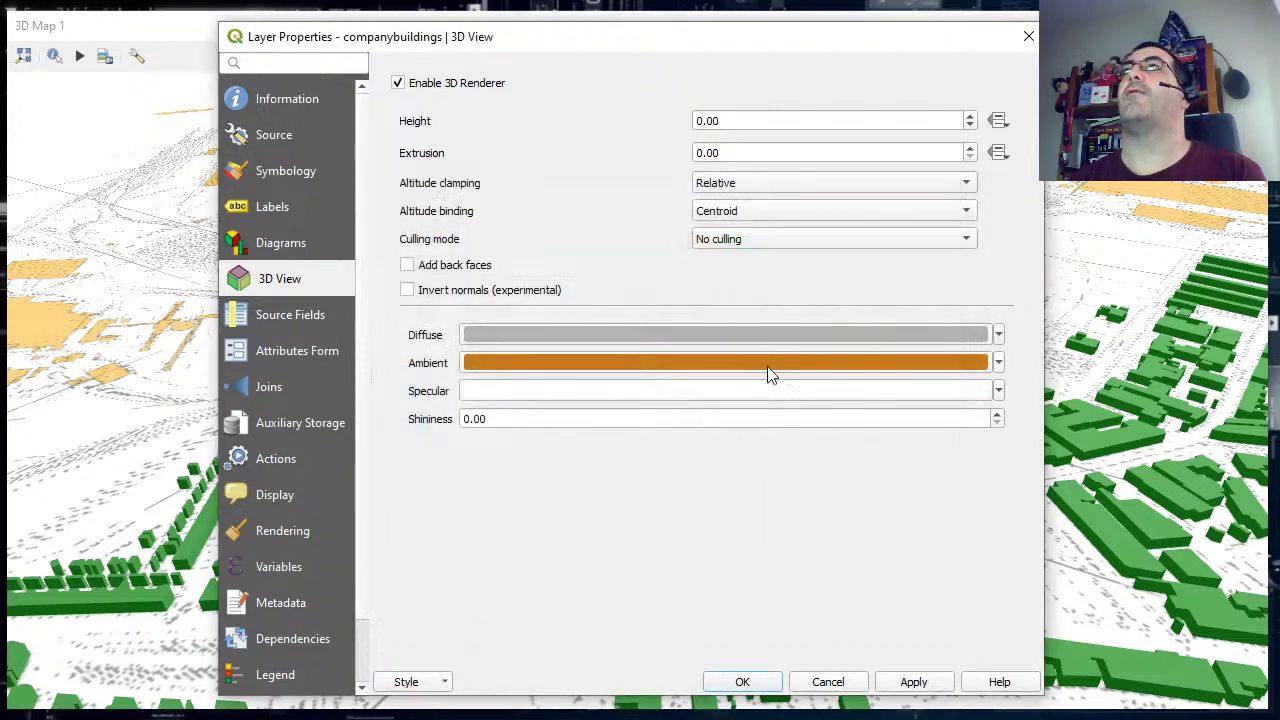
# Set the companybuildings layer's extrusion to 20 and apply the 3D settings.
pyautogui.doubleClick(763, 154)
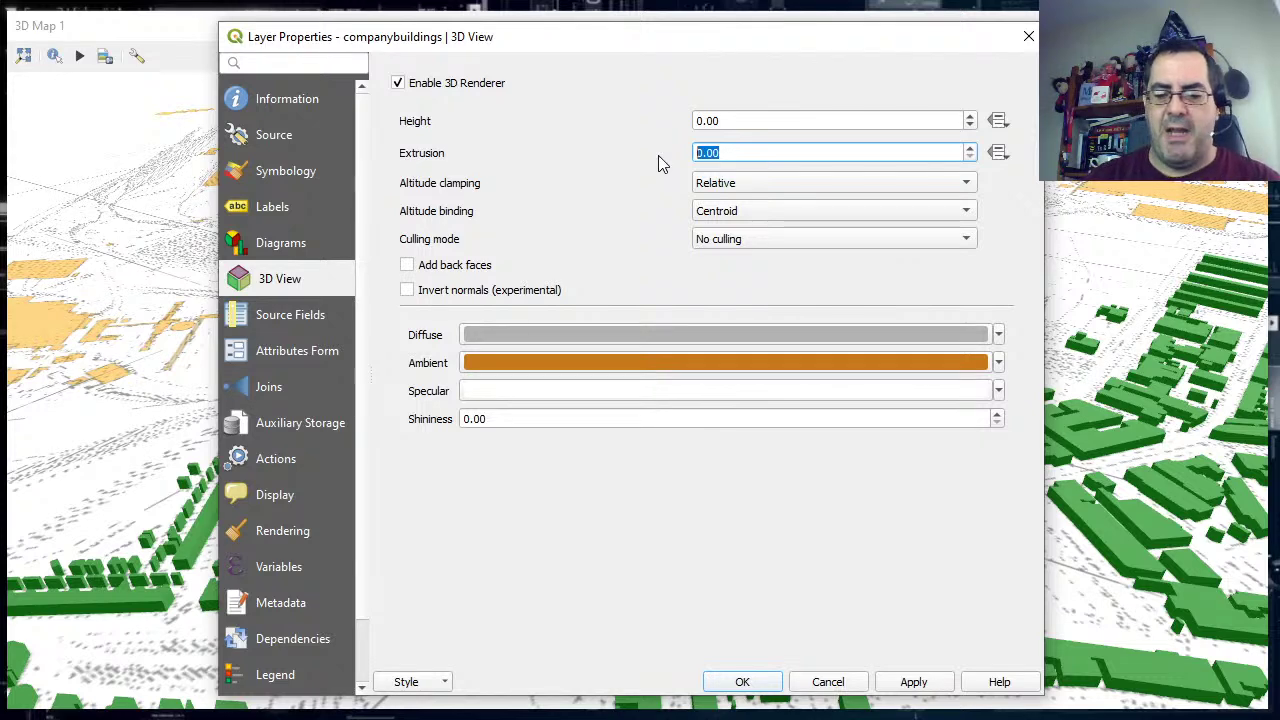
pyautogui.write('20')
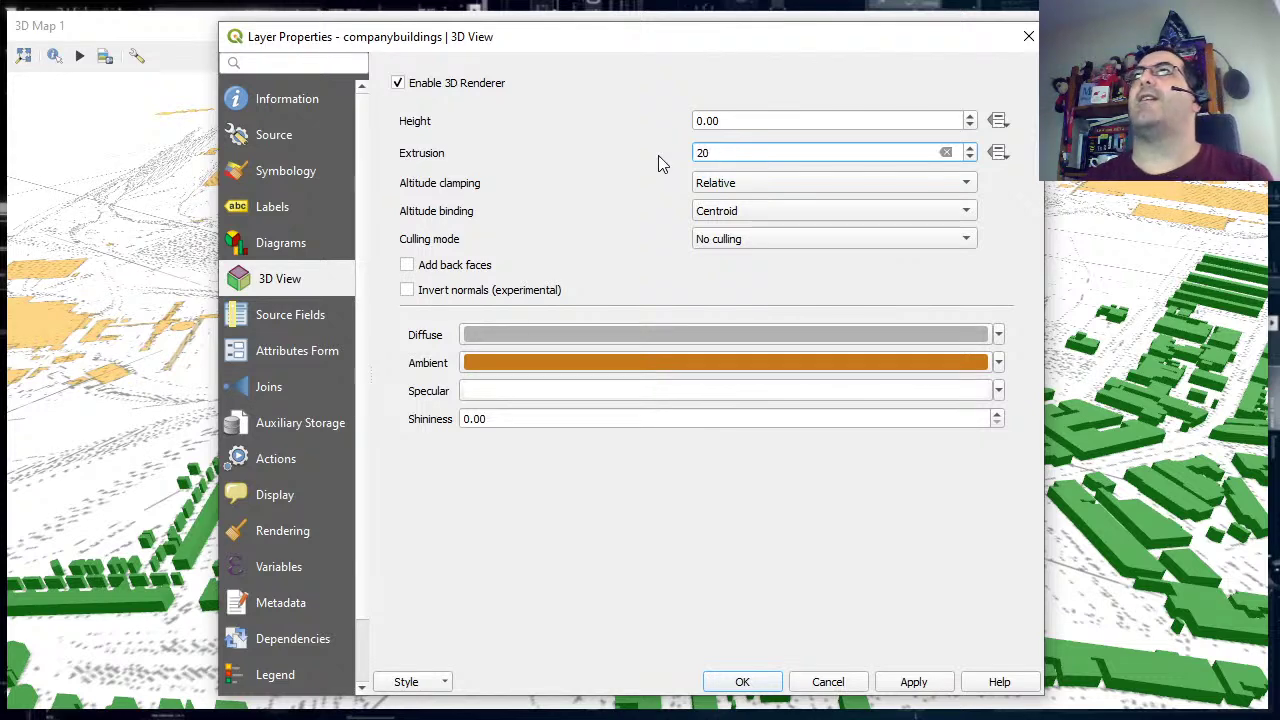
pyautogui.click(910, 682)
pyautogui.click(742, 682)
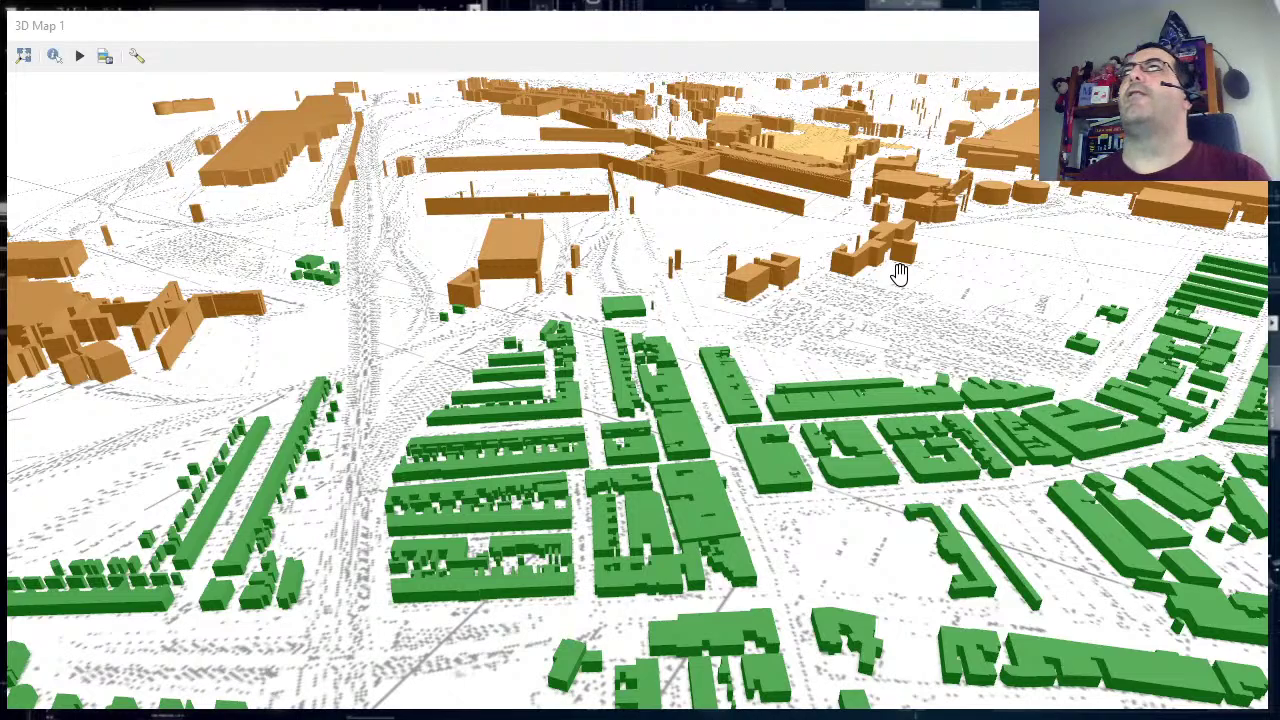
# Examine the extruded company buildings in the 3D map from the town's edge across the works, including a low-angle view.
pyautogui.moveTo(632, 308); pyautogui.dragTo(799, 313)
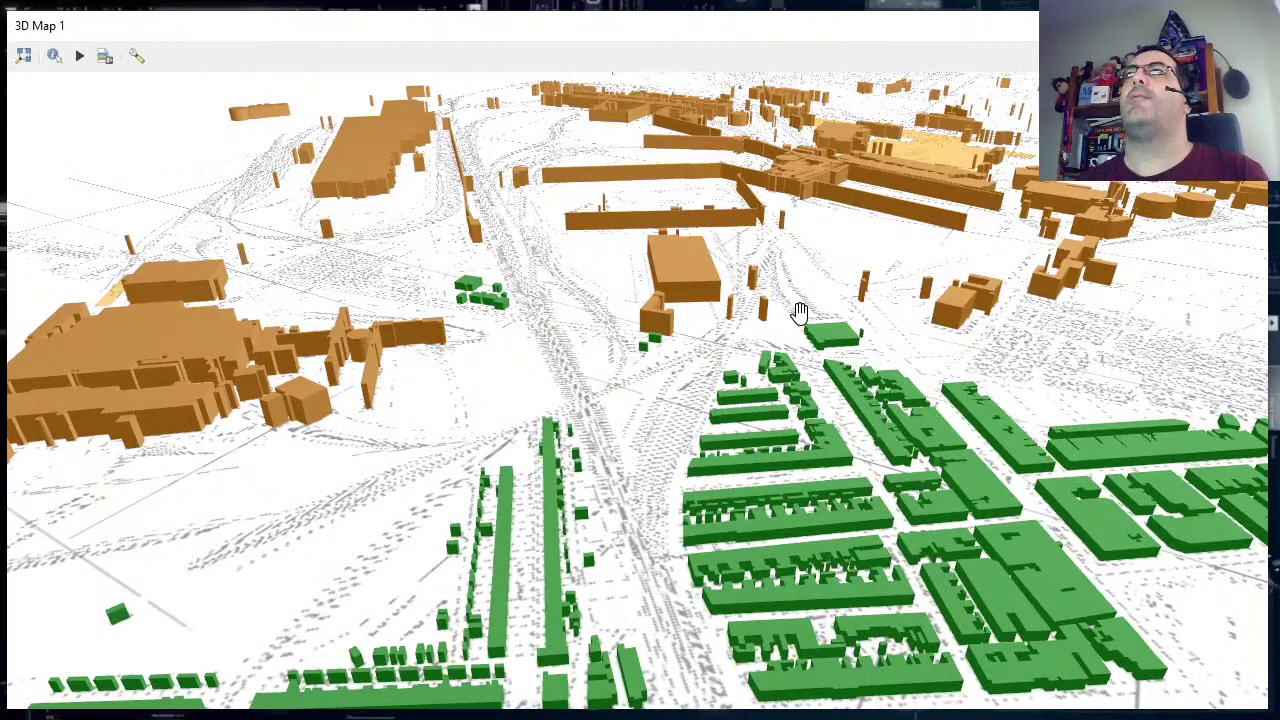
pyautogui.moveTo(1046, 396); pyautogui.dragTo(443, 360)
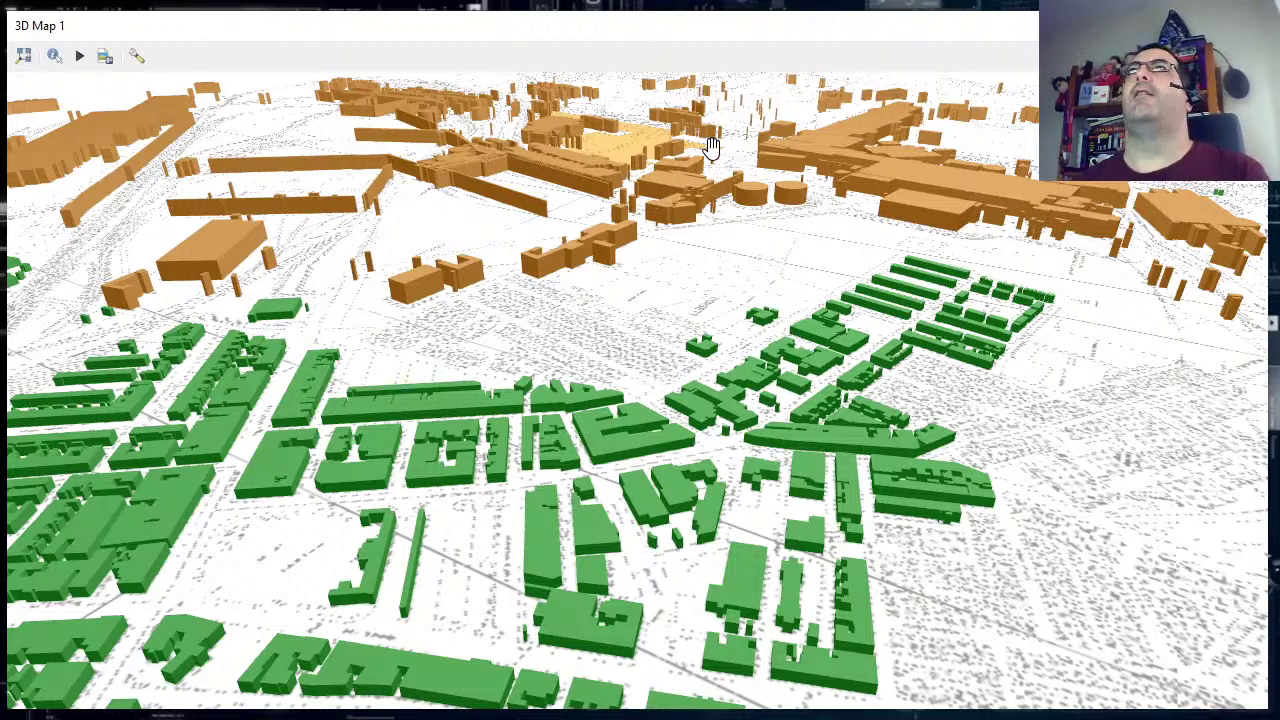
pyautogui.moveTo(707, 148); pyautogui.dragTo(770, 465)
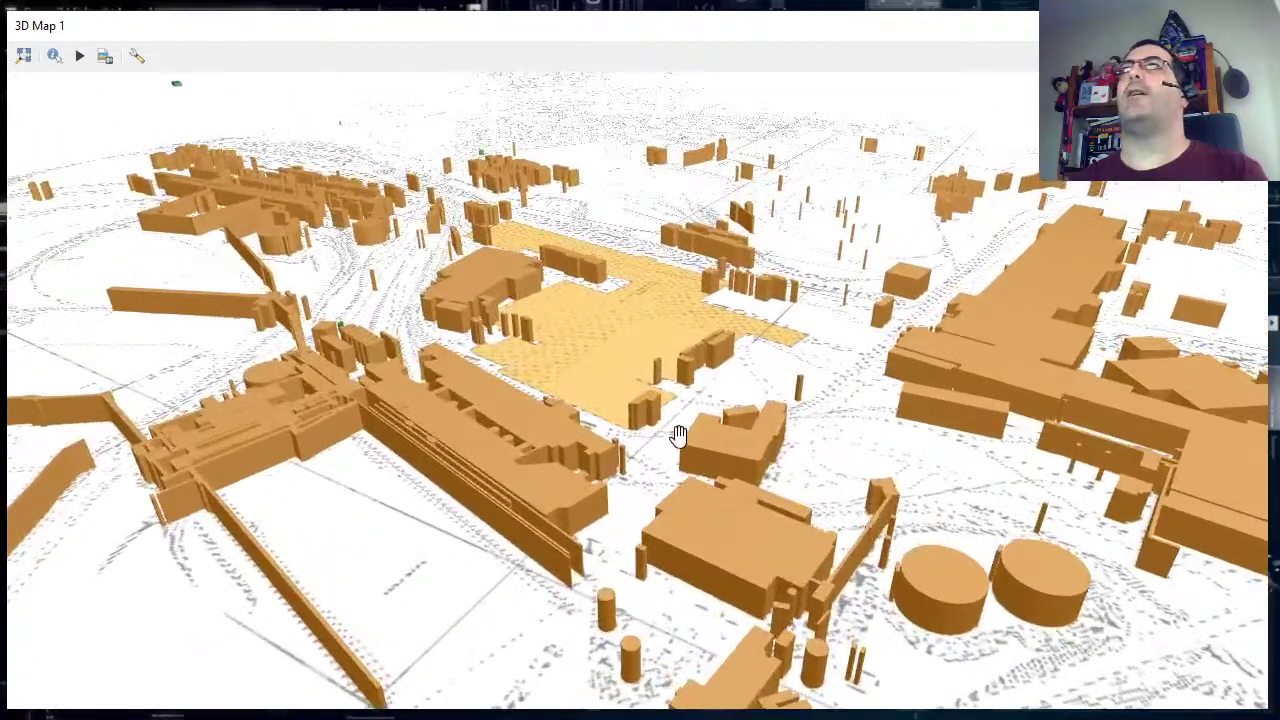
pyautogui.moveTo(680, 438); pyautogui.dragTo(749, 589)
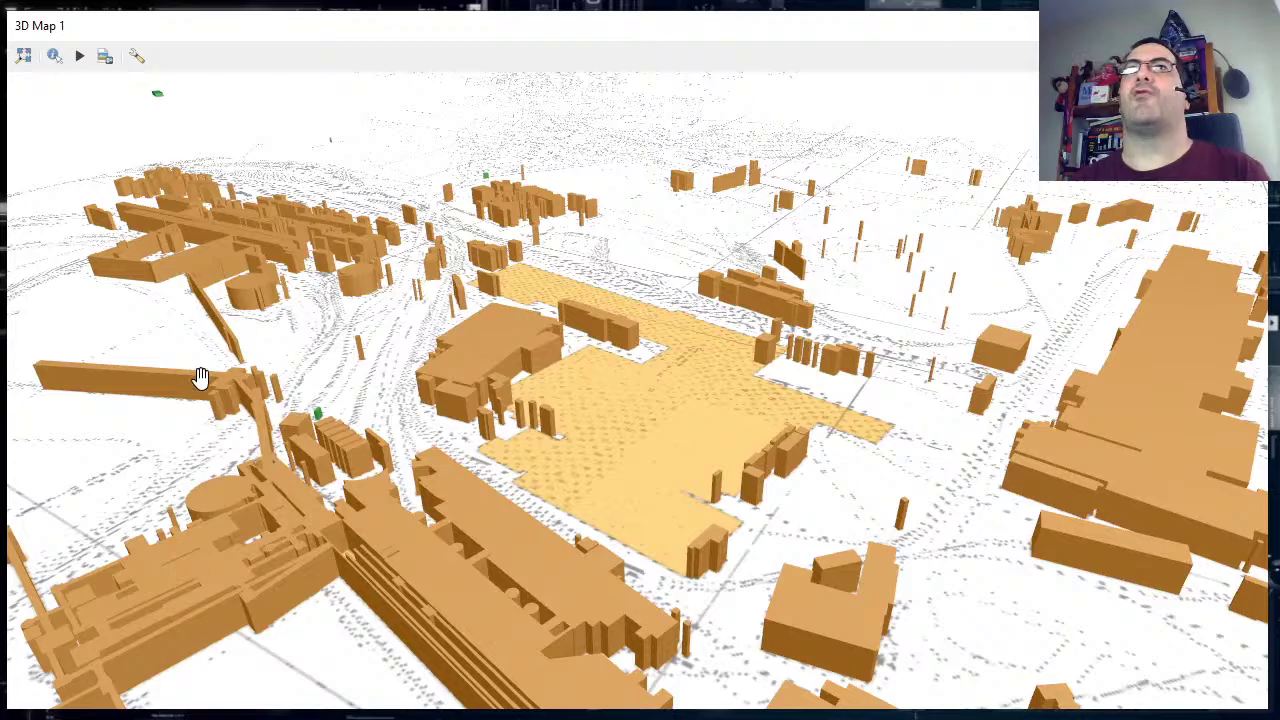
pyautogui.moveTo(152, 318); pyautogui.dragTo(1019, 289)
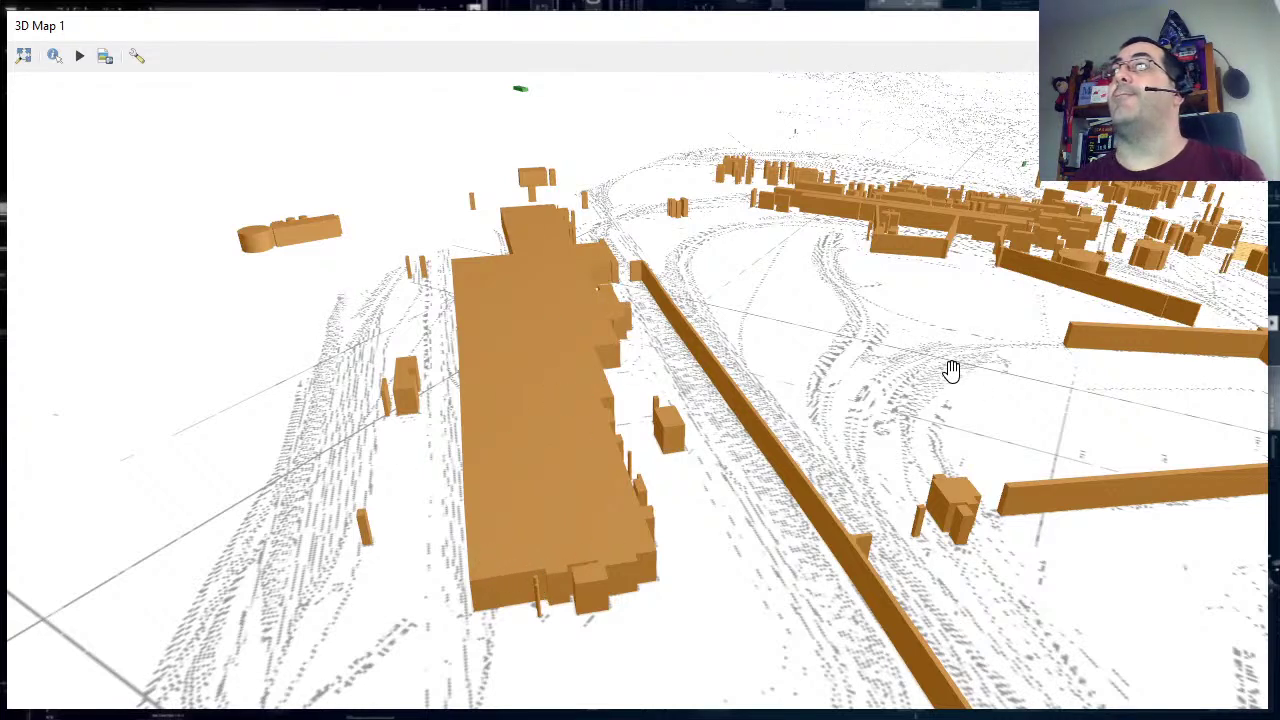
pyautogui.moveTo(951, 369); pyautogui.dragTo(363, 466)
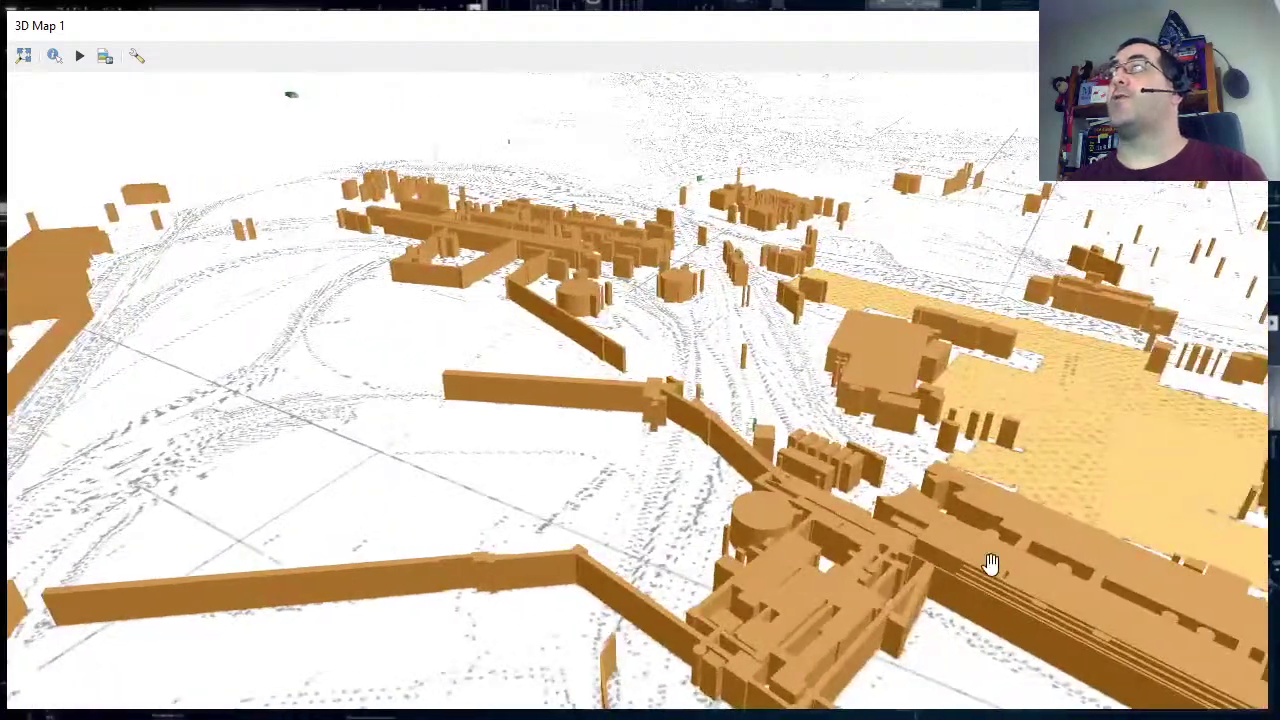
pyautogui.moveTo(989, 563); pyautogui.dragTo(617, 517)
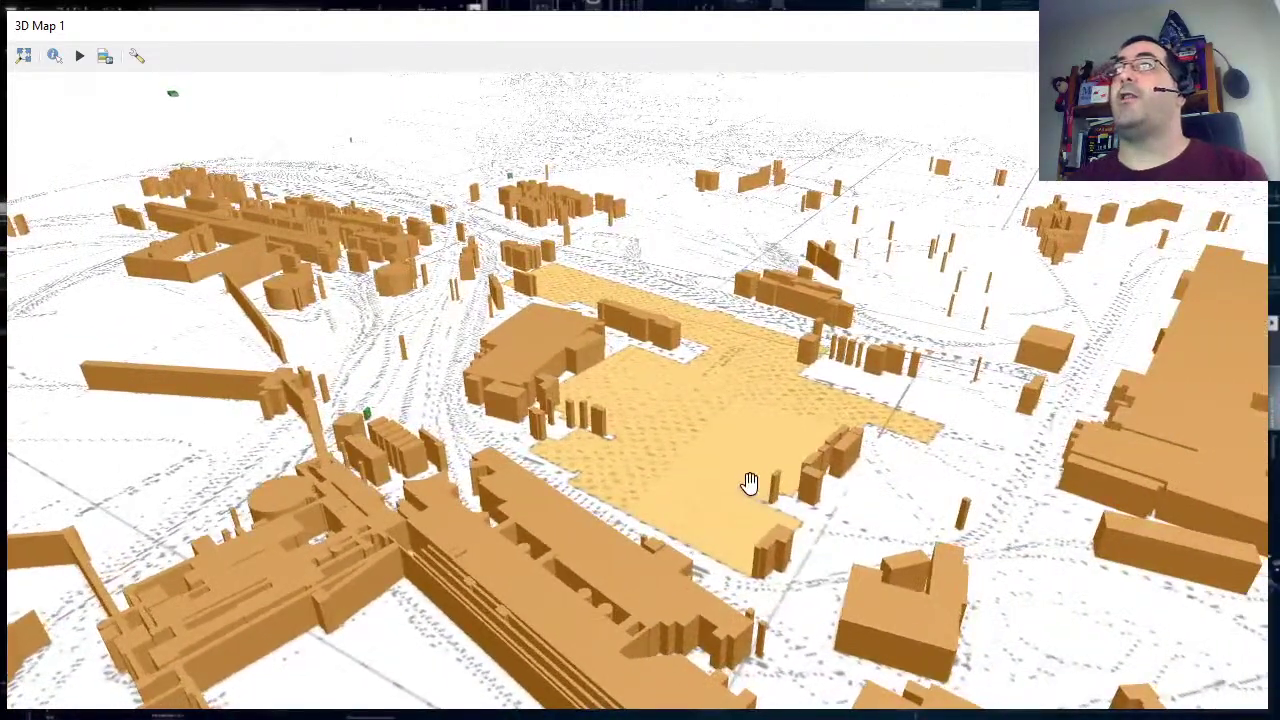
pyautogui.moveTo(751, 483); pyautogui.dragTo(720, 517)
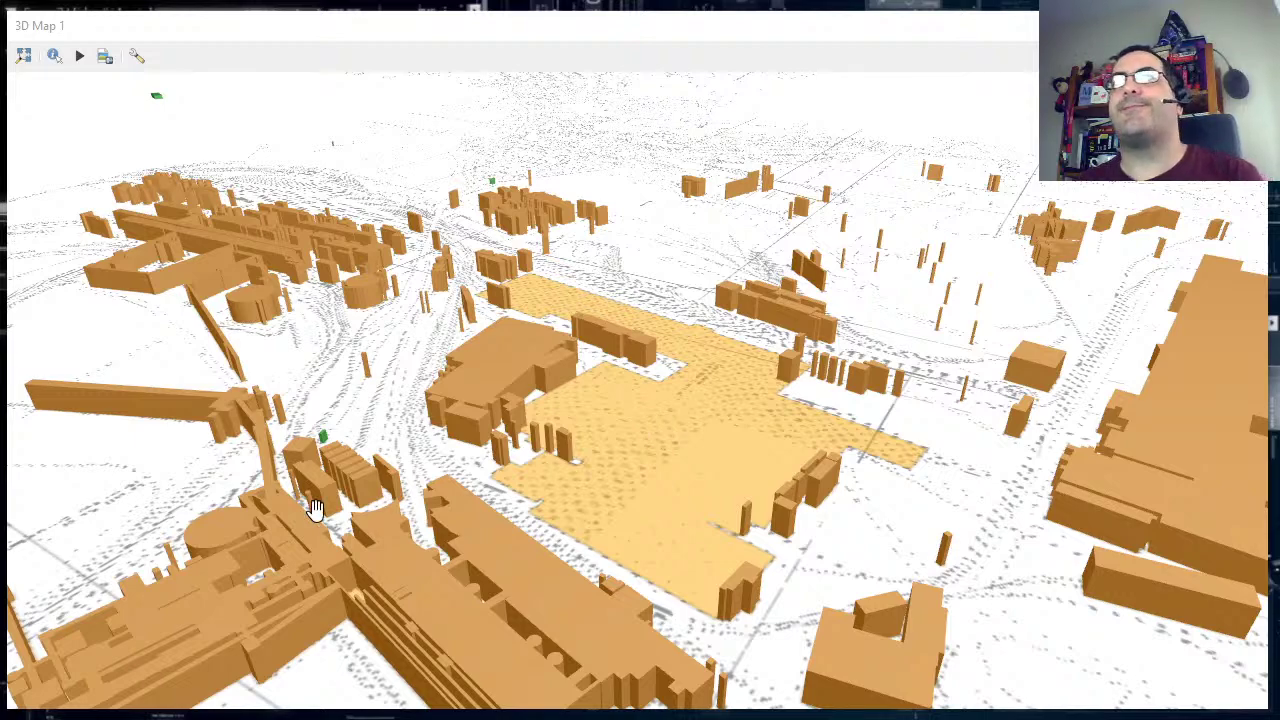
pyautogui.moveTo(303, 516); pyautogui.dragTo(531, 520)
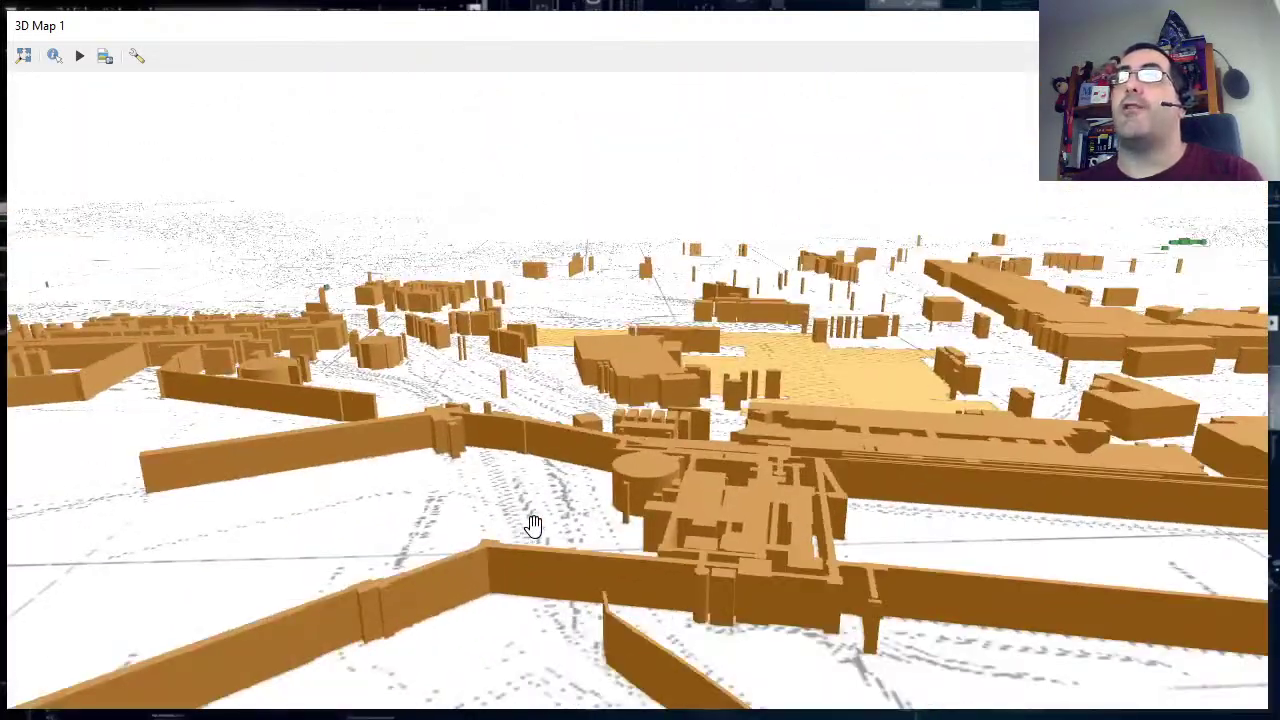
pyautogui.moveTo(537, 478); pyautogui.dragTo(443, 522)
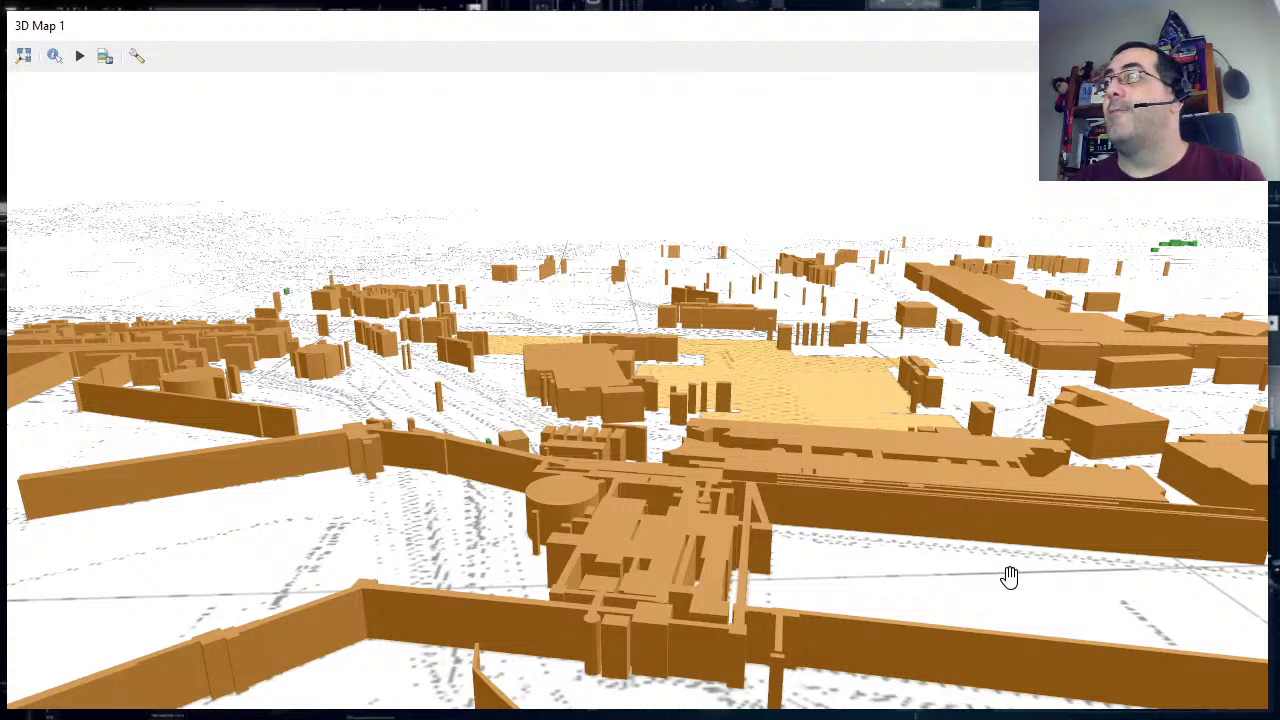
pyautogui.moveTo(1006, 574); pyautogui.dragTo(554, 517)
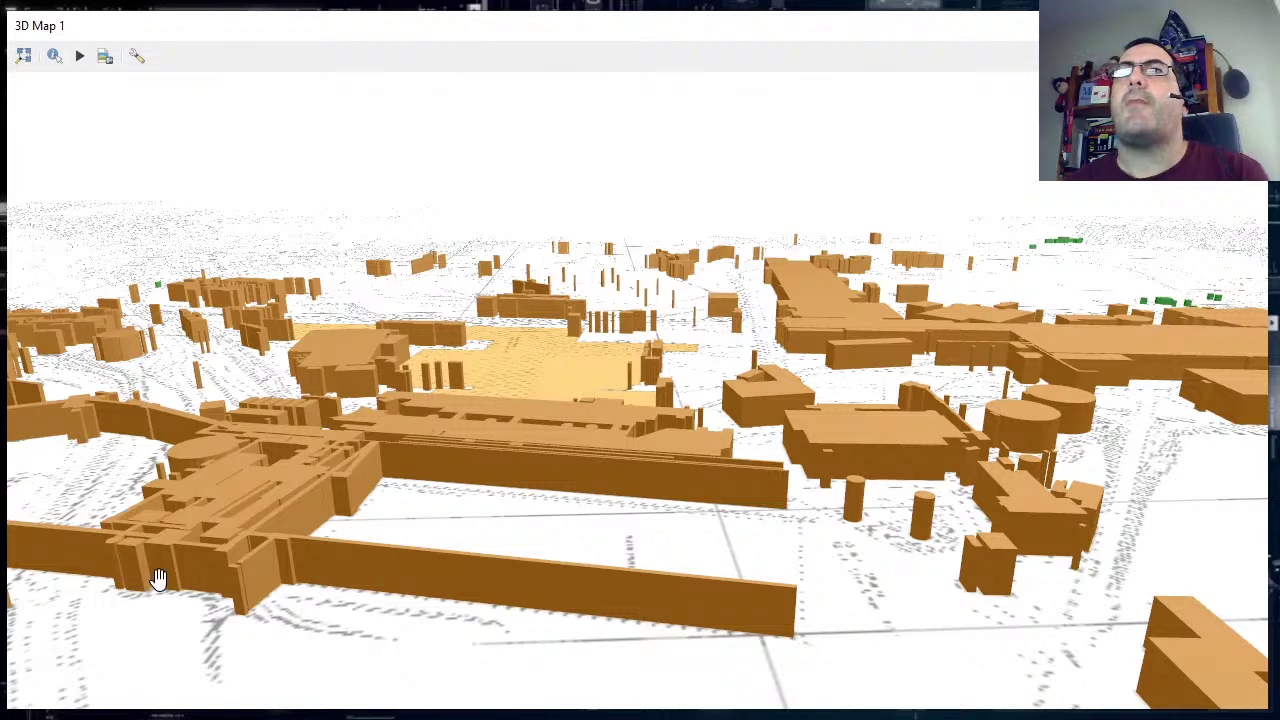
pyautogui.moveTo(243, 517); pyautogui.dragTo(649, 471)
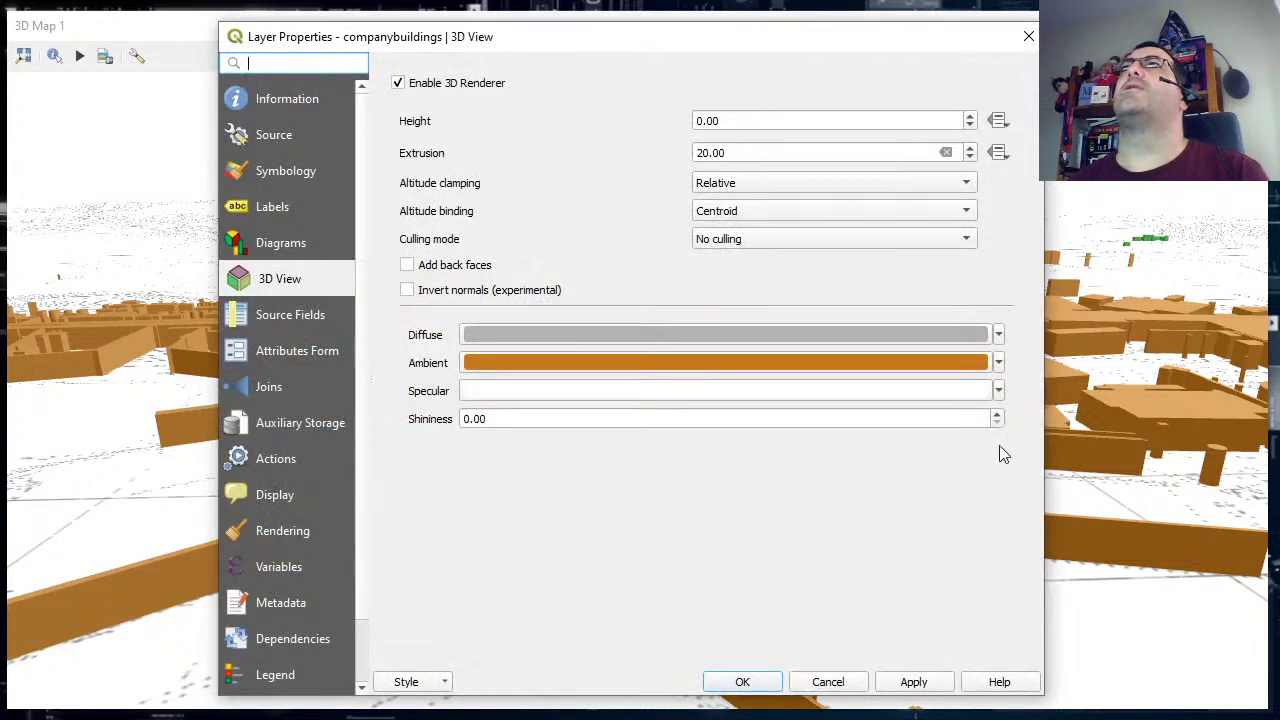
# Set the companybuildings layer's height to 10, apply the 3D settings and inspect the blocks in the 3D map.
pyautogui.click(811, 120)
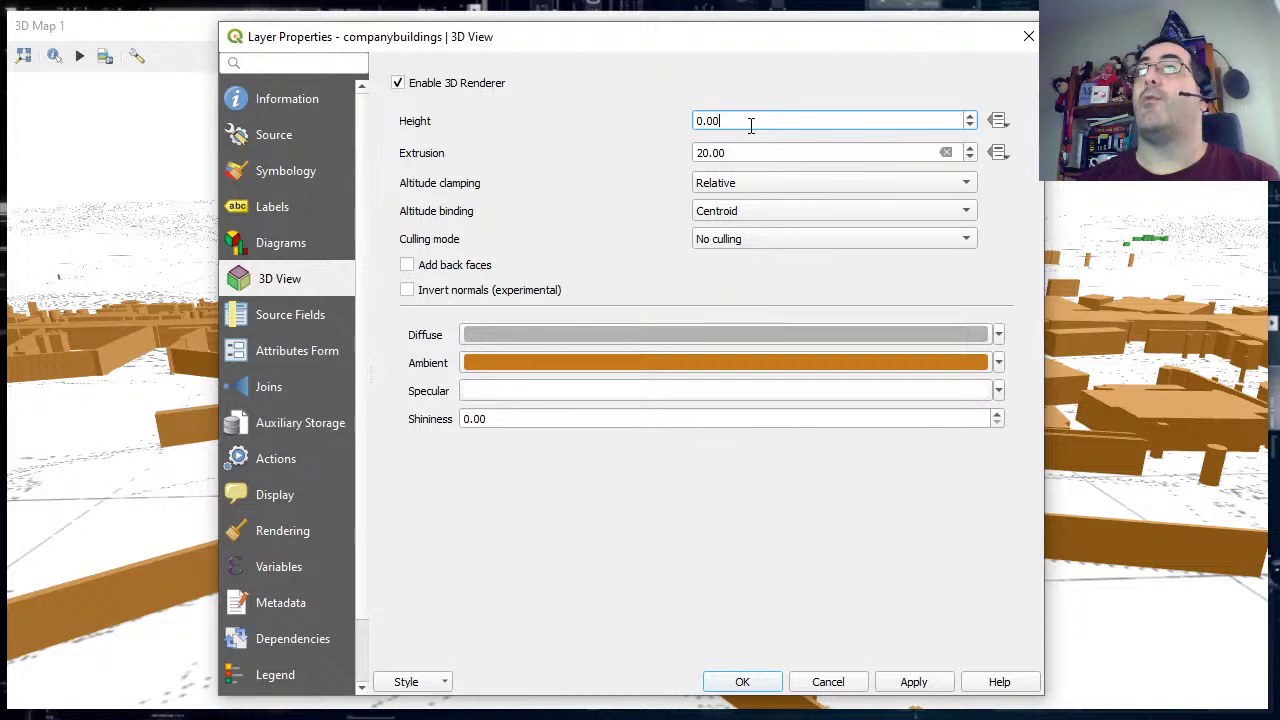
pyautogui.press('BackSpace')
pyautogui.press('BackSpace')
pyautogui.press('BackSpace')
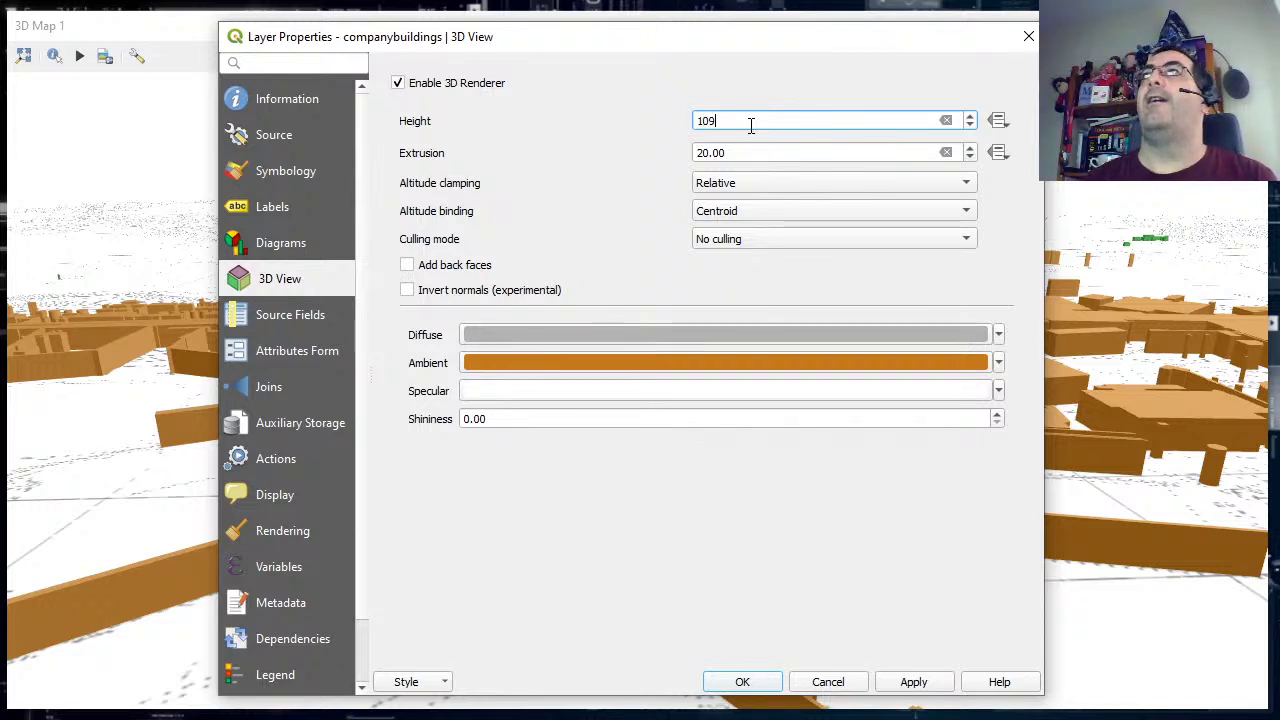
pyautogui.press('Tab')
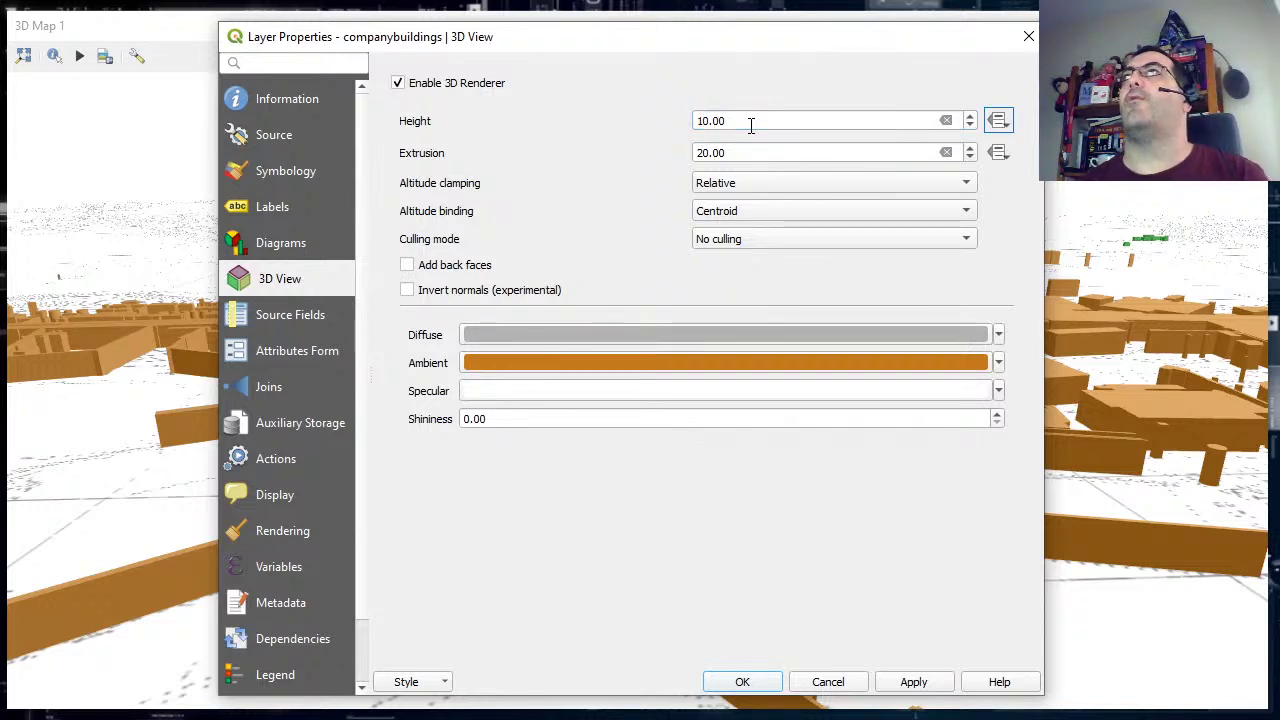
pyautogui.click(752, 152)
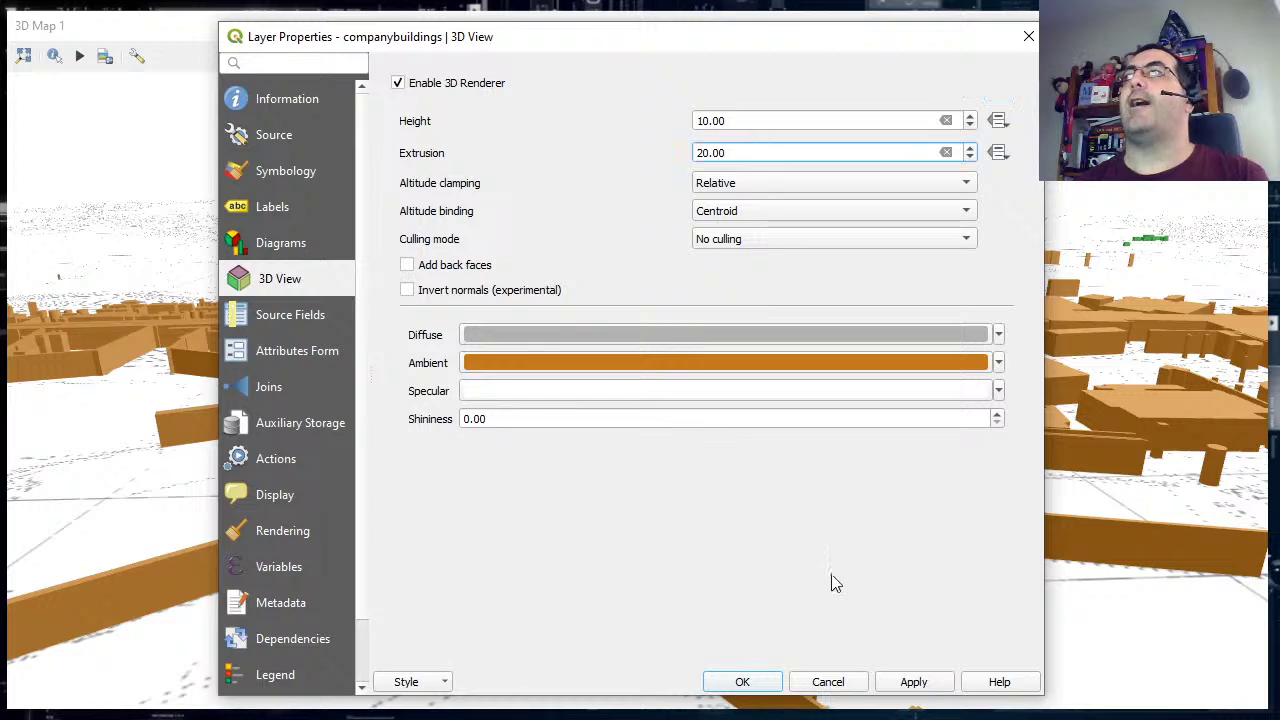
pyautogui.click(924, 686)
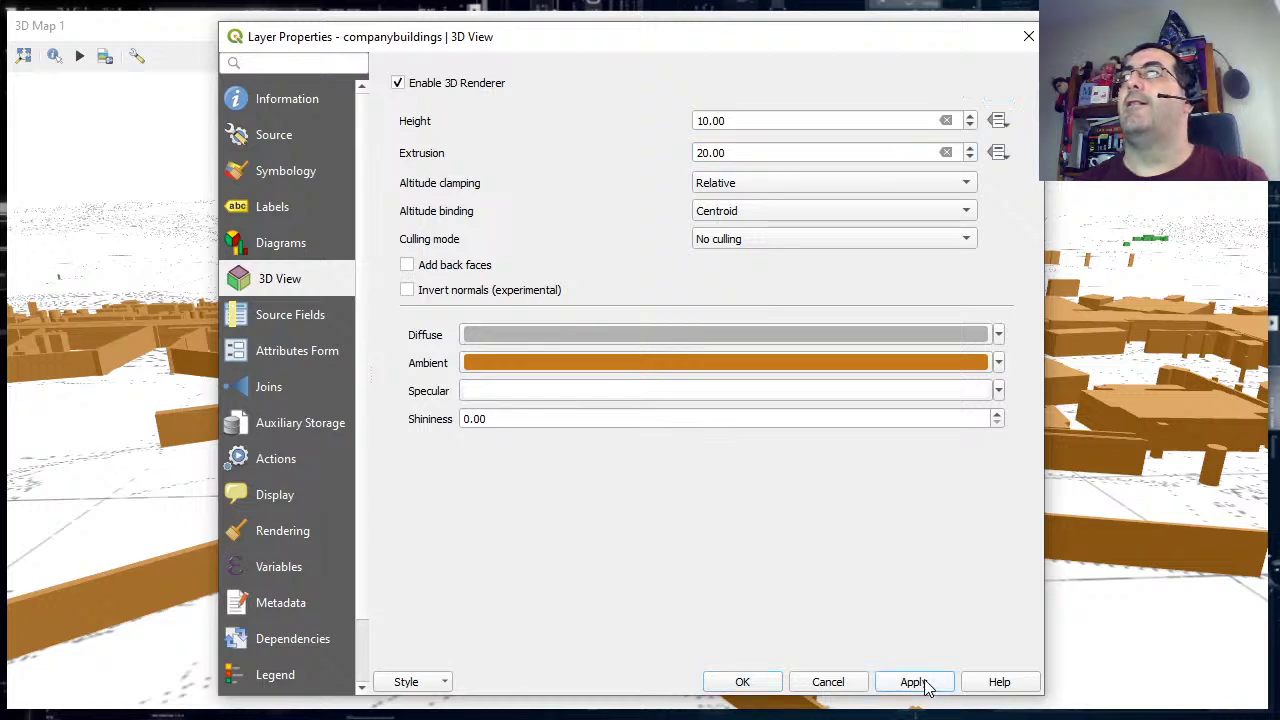
pyautogui.click(733, 684)
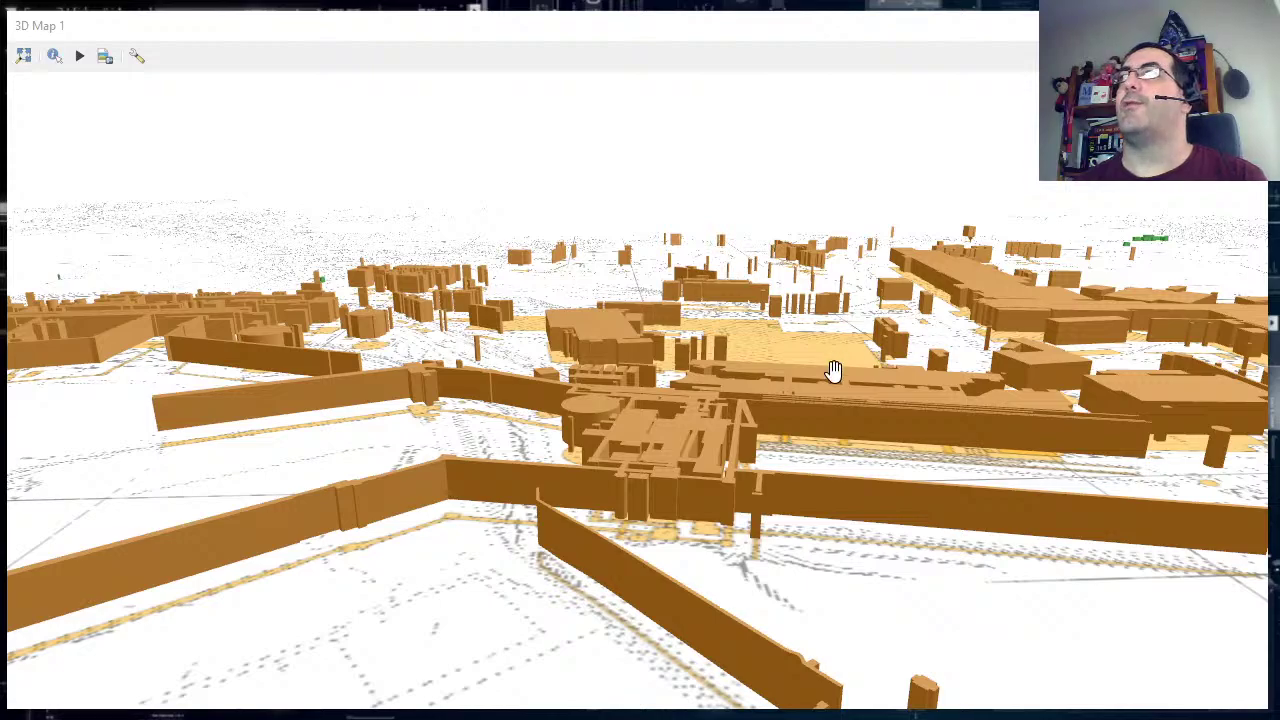
pyautogui.moveTo(827, 370); pyautogui.dragTo(638, 398)
pyautogui.scroll(-5, 634, 383)
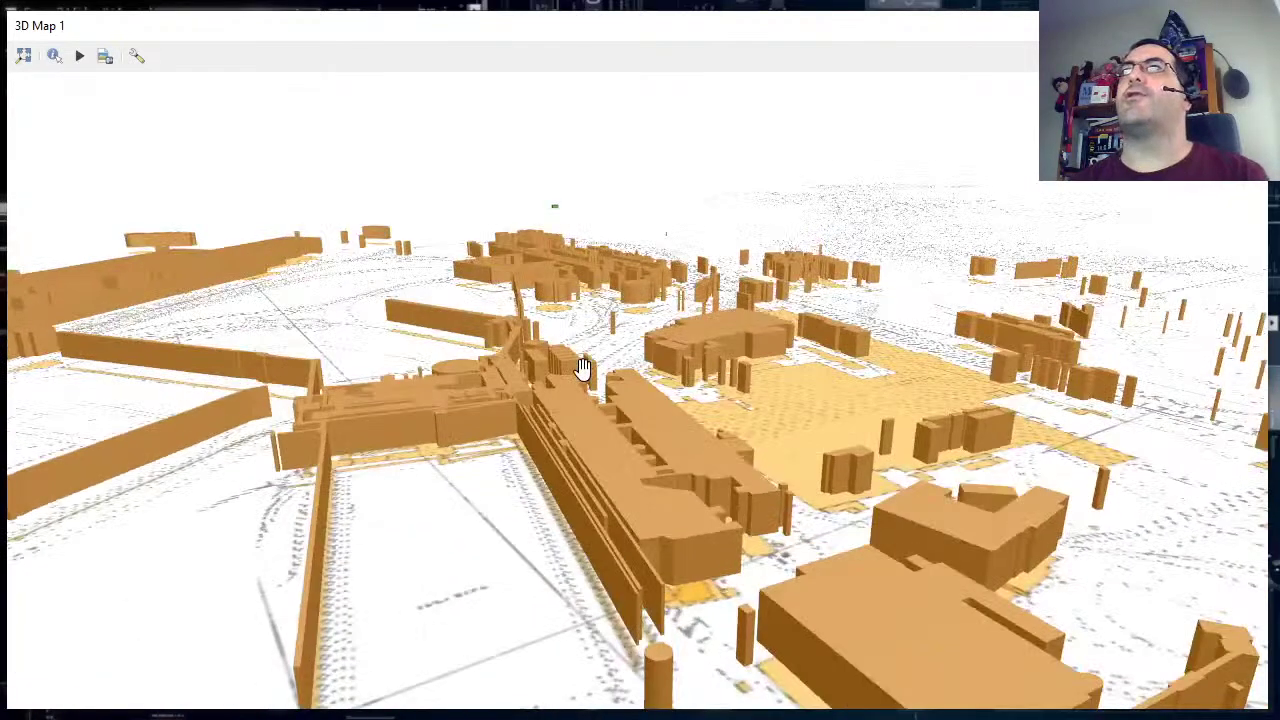
# Return from the 3D map to the main map window, hide the companybuildings and buildings layers, and show the Temp layer.
pyautogui.scroll(-5, 580, 367)
pyautogui.scroll(-2, 578, 366)
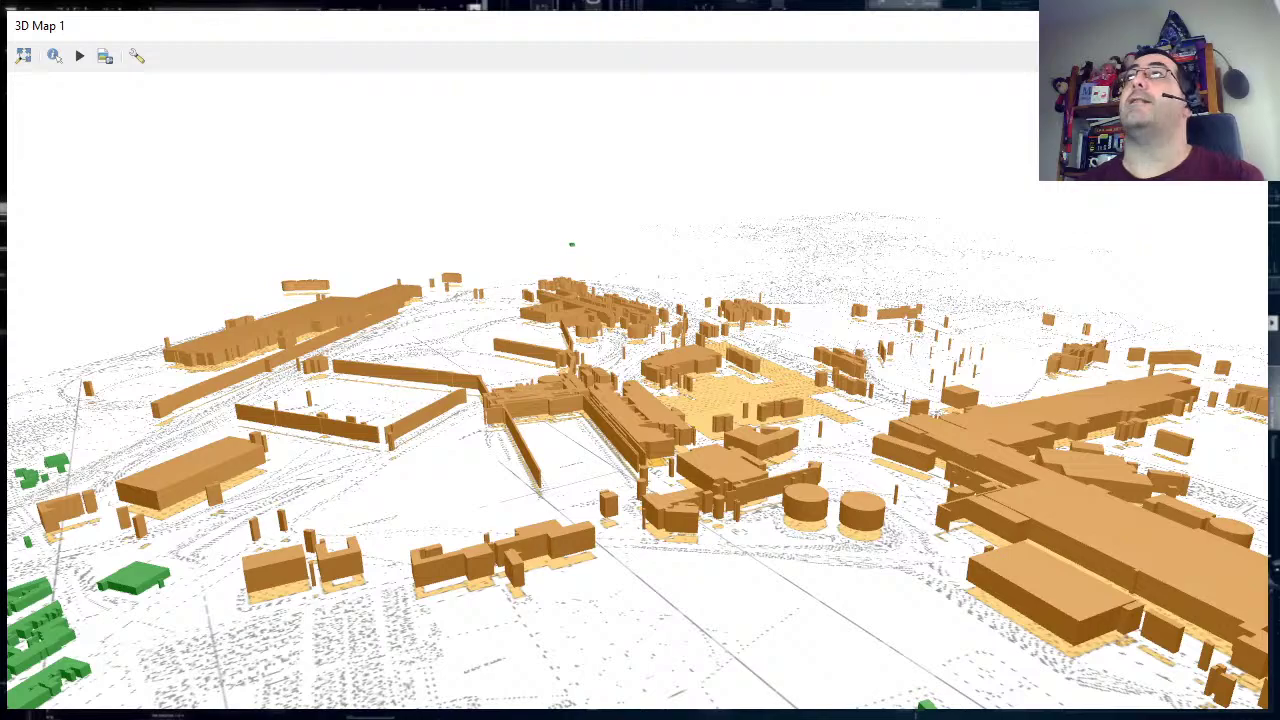
pyautogui.click(455, 717)
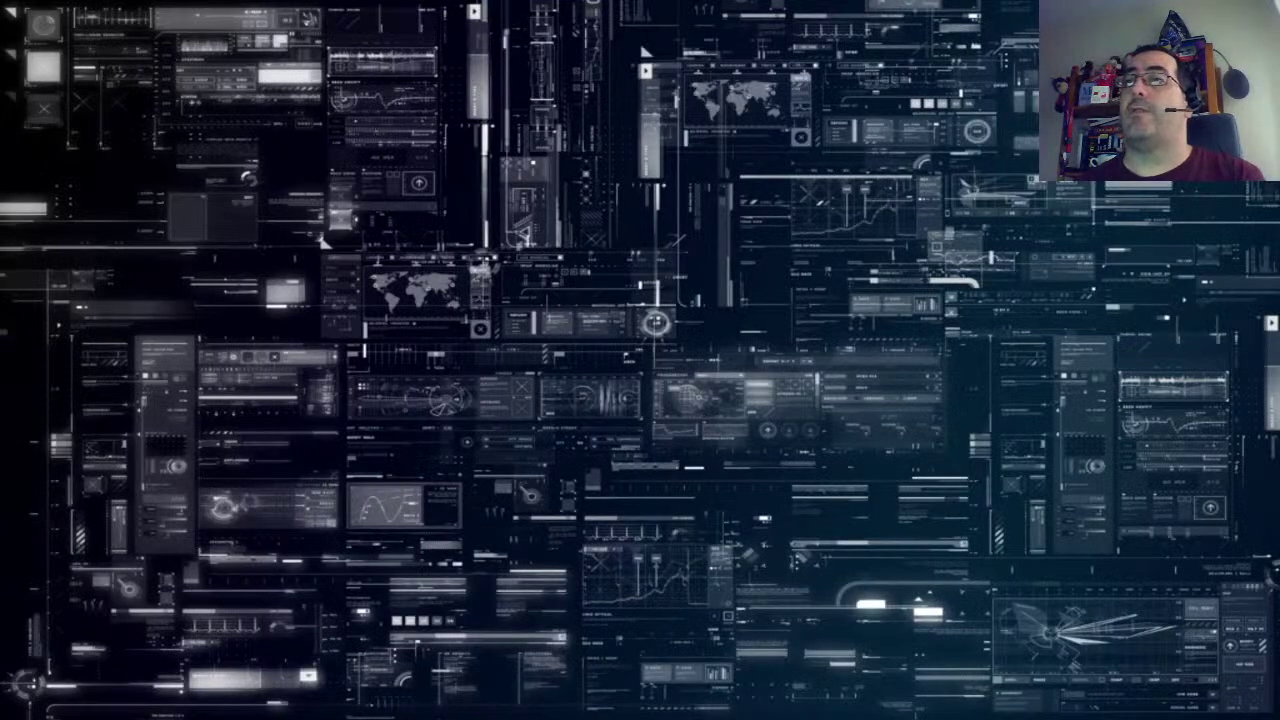
pyautogui.moveTo(834, 602); pyautogui.dragTo(643, 23)
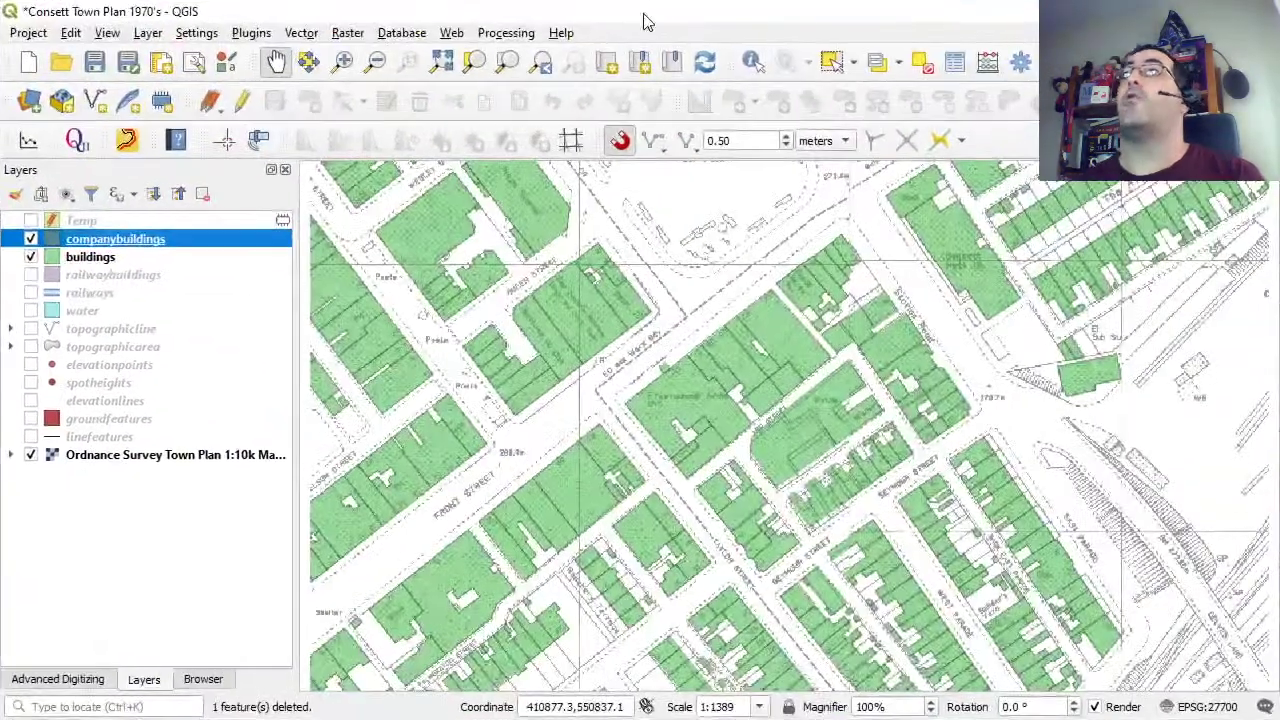
pyautogui.click(31, 239)
pyautogui.click(31, 257)
pyautogui.click(82, 221)
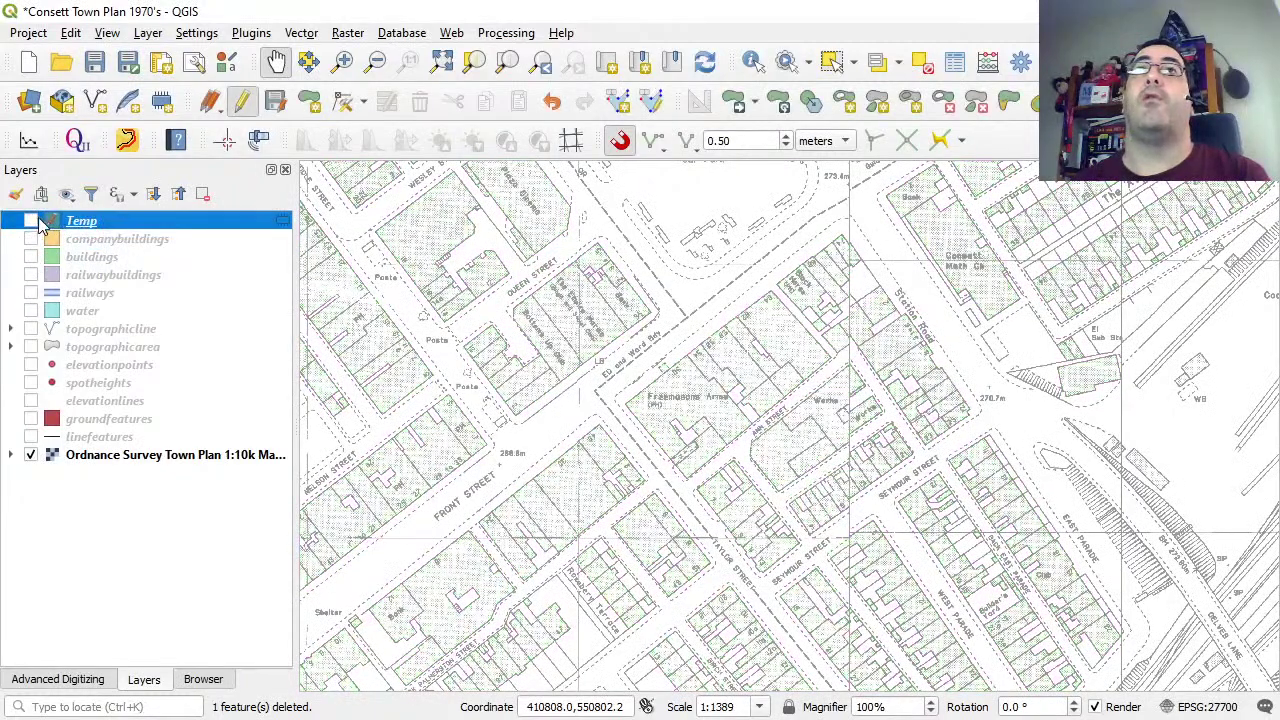
pyautogui.click(31, 221)
# Look across the Consett Works area of the town plan for the building footprints drawn in the Temp layer.
pyautogui.moveTo(500, 334); pyautogui.dragTo(1140, 545)
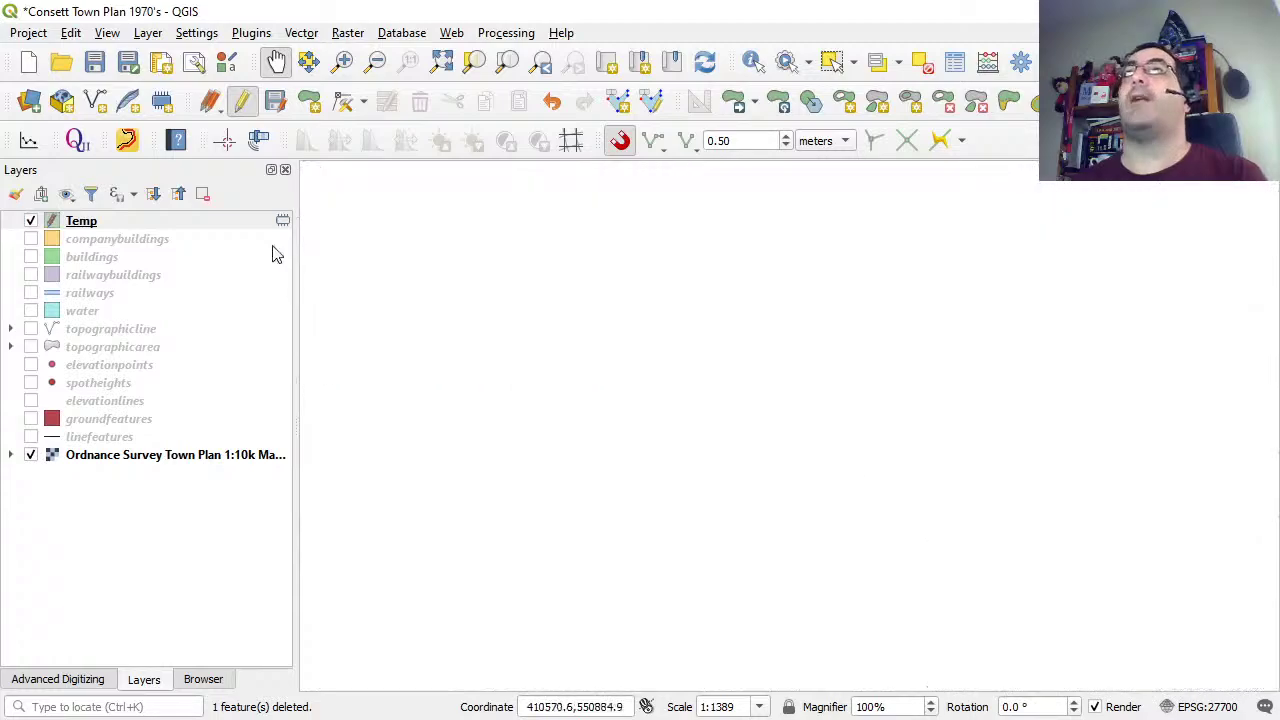
pyautogui.moveTo(604, 405); pyautogui.dragTo(837, 497)
pyautogui.moveTo(443, 486); pyautogui.dragTo(786, 585)
pyautogui.moveTo(349, 237); pyautogui.dragTo(811, 346)
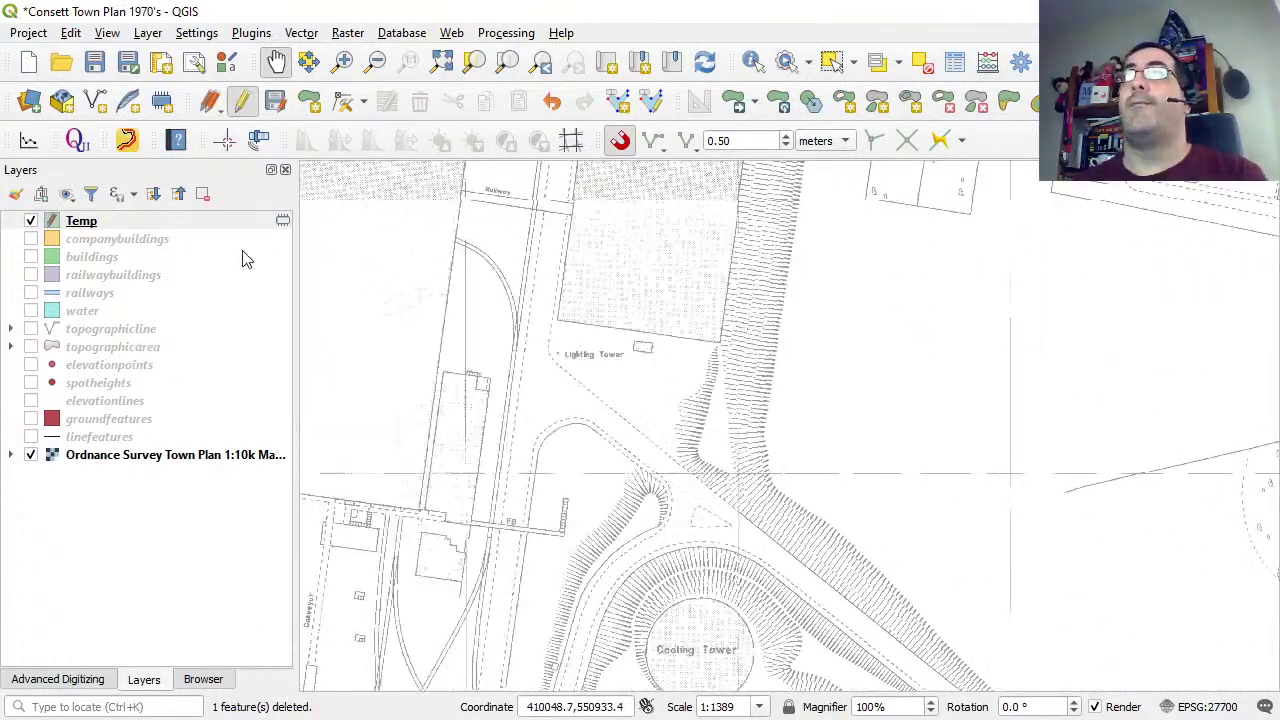
pyautogui.moveTo(406, 267); pyautogui.dragTo(867, 500)
pyautogui.moveTo(486, 194); pyautogui.dragTo(600, 491)
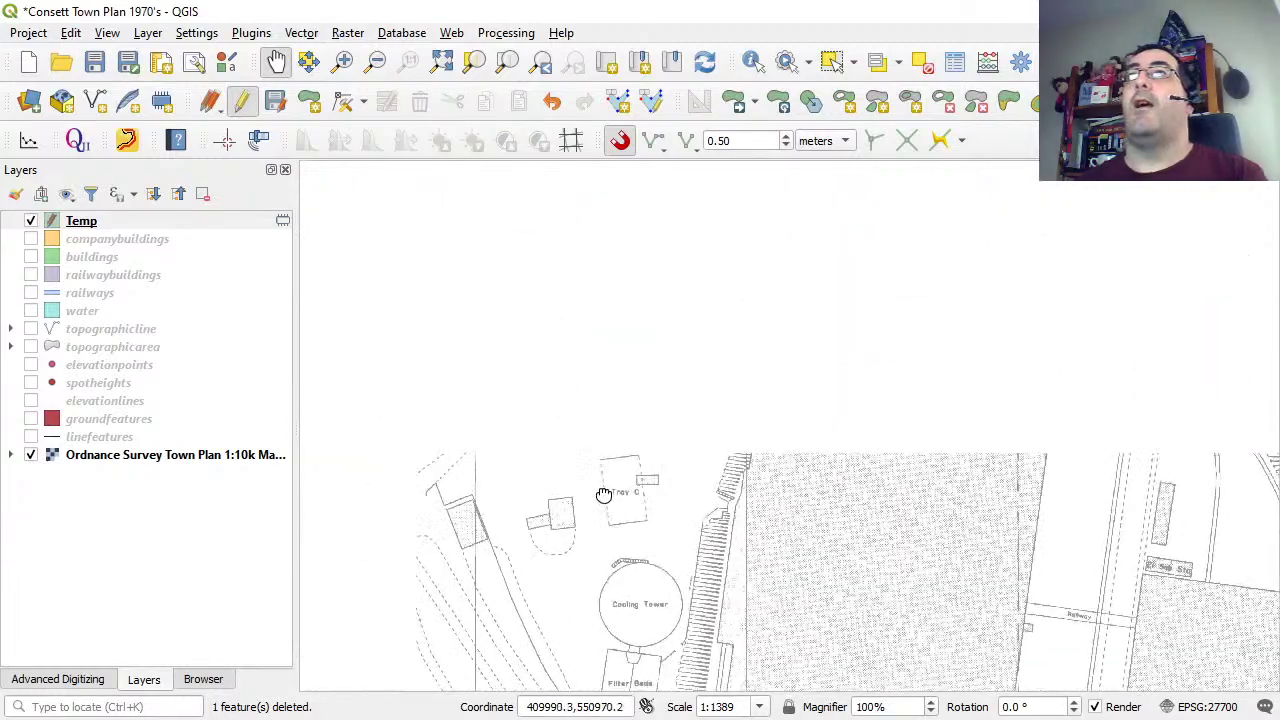
pyautogui.moveTo(479, 204); pyautogui.dragTo(526, 517)
pyautogui.moveTo(497, 349); pyautogui.dragTo(650, 416)
pyautogui.moveTo(688, 303); pyautogui.dragTo(934, 346)
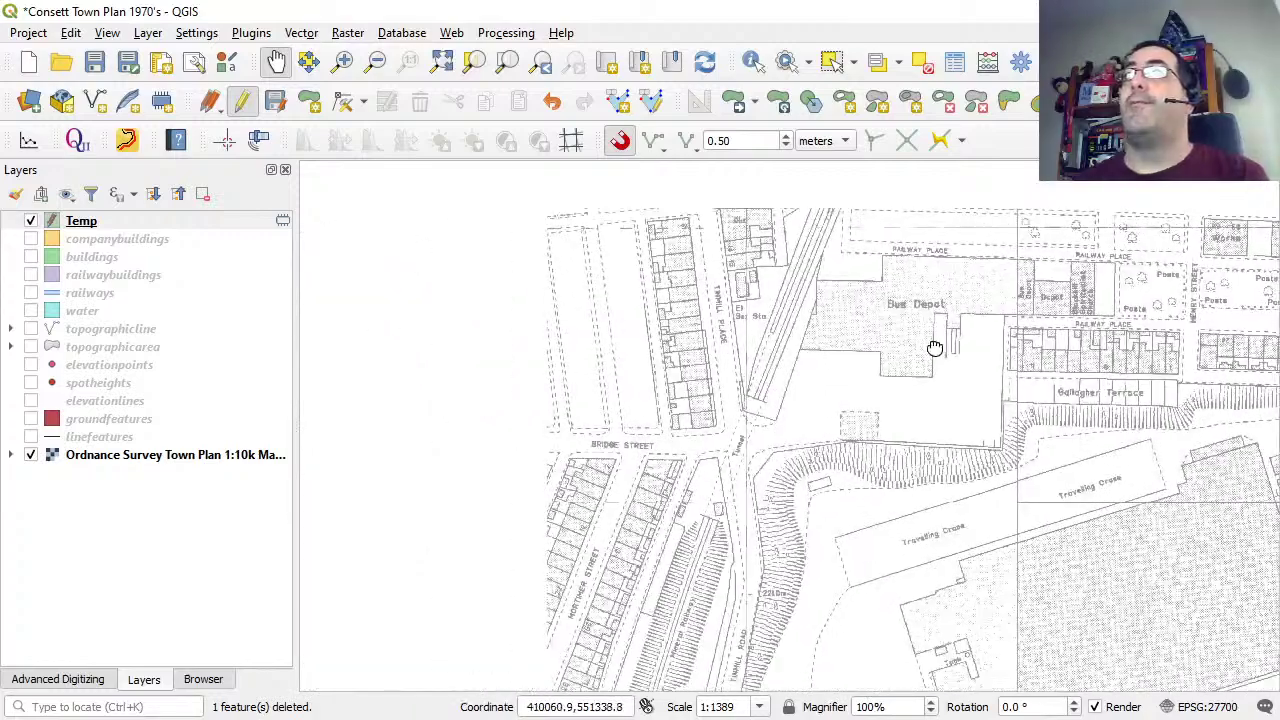
pyautogui.moveTo(480, 541); pyautogui.dragTo(665, 420)
pyautogui.moveTo(660, 640); pyautogui.dragTo(766, 260)
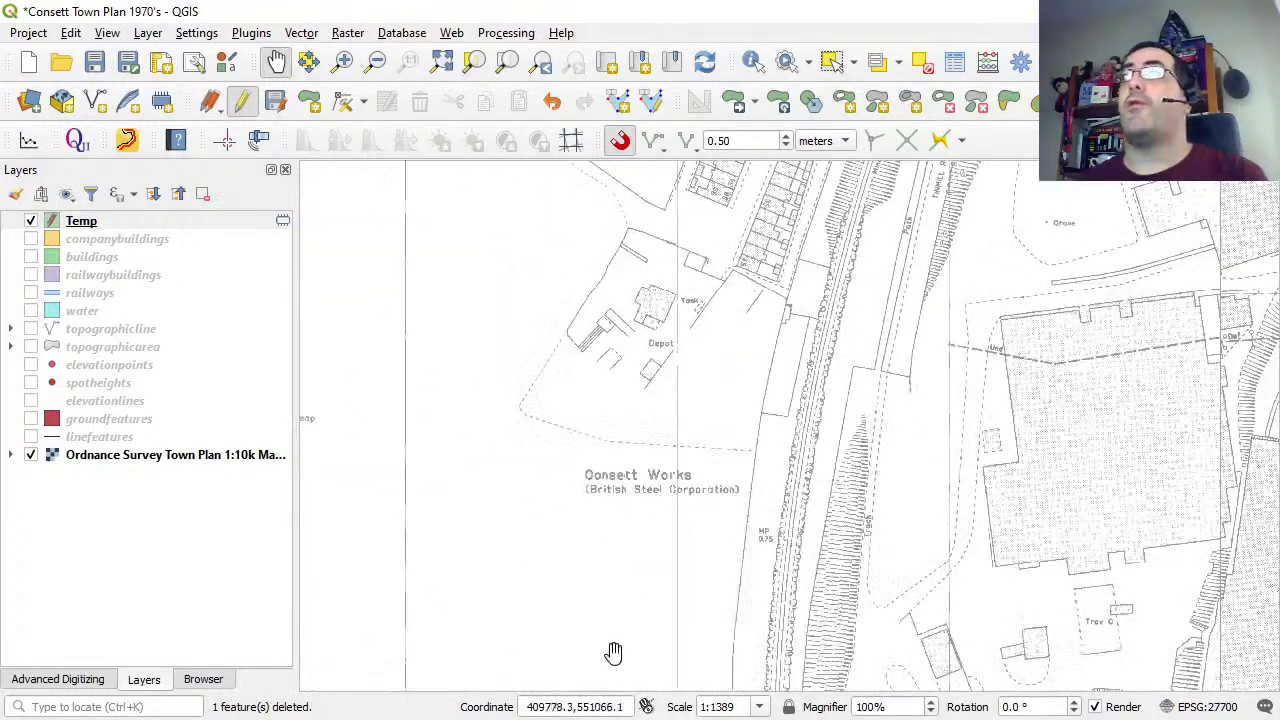
pyautogui.moveTo(611, 651); pyautogui.dragTo(628, 150)
pyautogui.moveTo(551, 503); pyautogui.dragTo(592, 180)
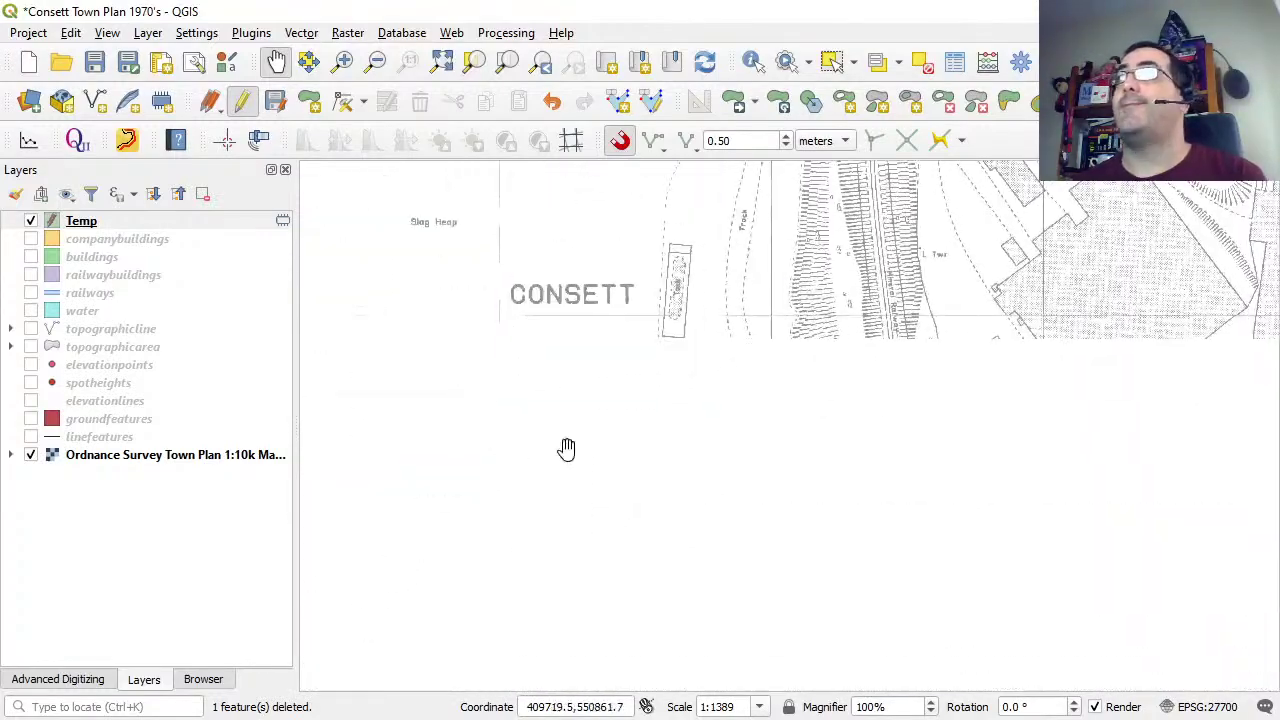
pyautogui.moveTo(581, 500); pyautogui.dragTo(675, 180)
pyautogui.moveTo(717, 486); pyautogui.dragTo(397, 257)
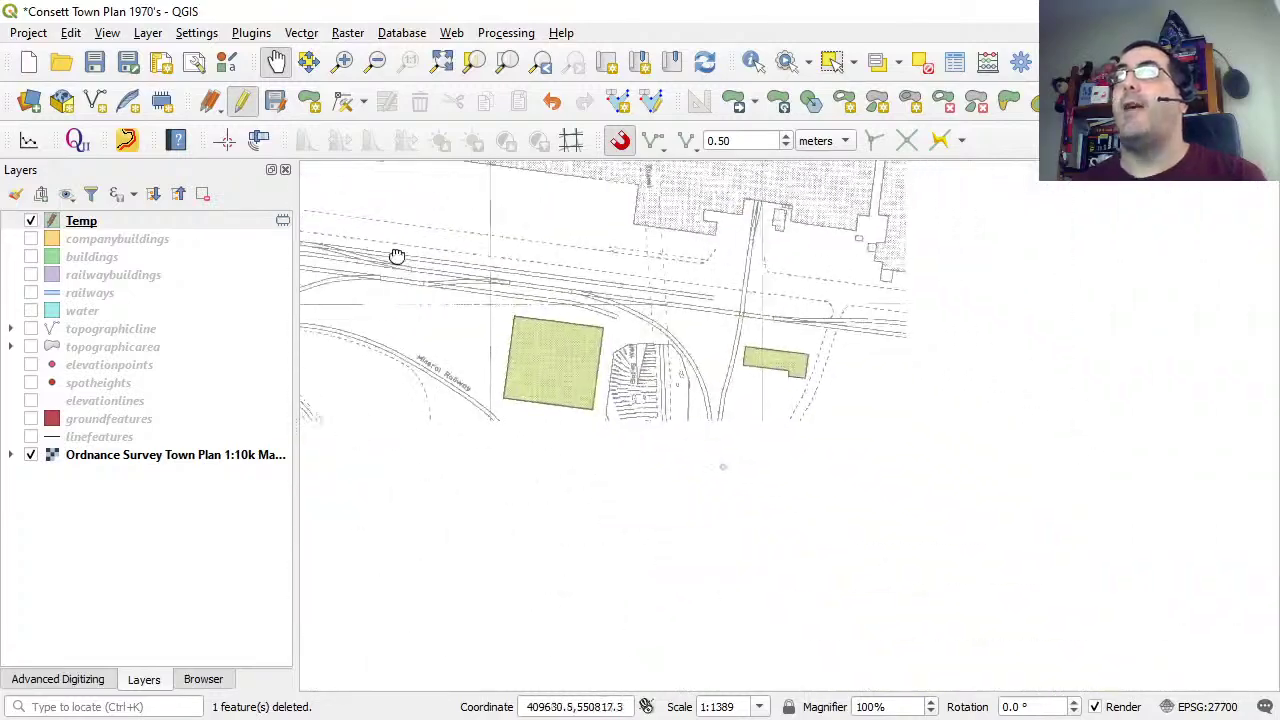
pyautogui.moveTo(443, 337); pyautogui.dragTo(417, 374)
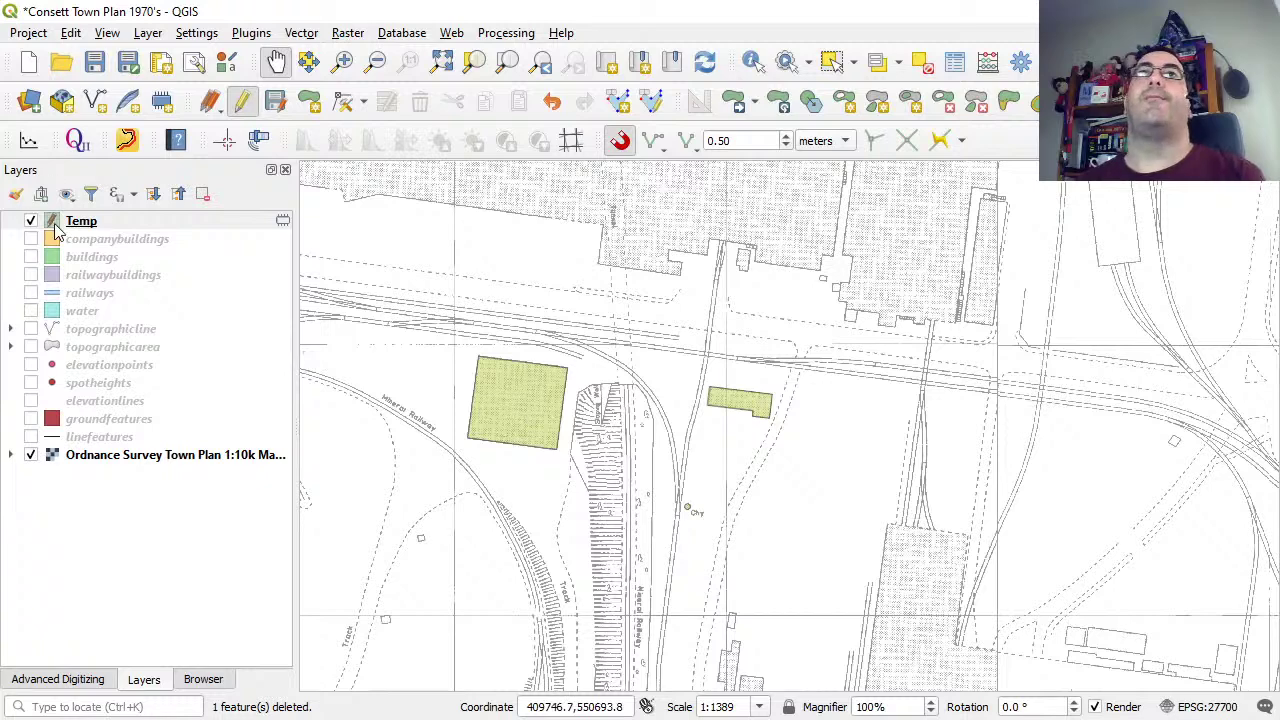
# Start exporting the Temp layer's features to a file in Keyhole Markup Language [KML] format.
pyautogui.rightClick(86, 228)
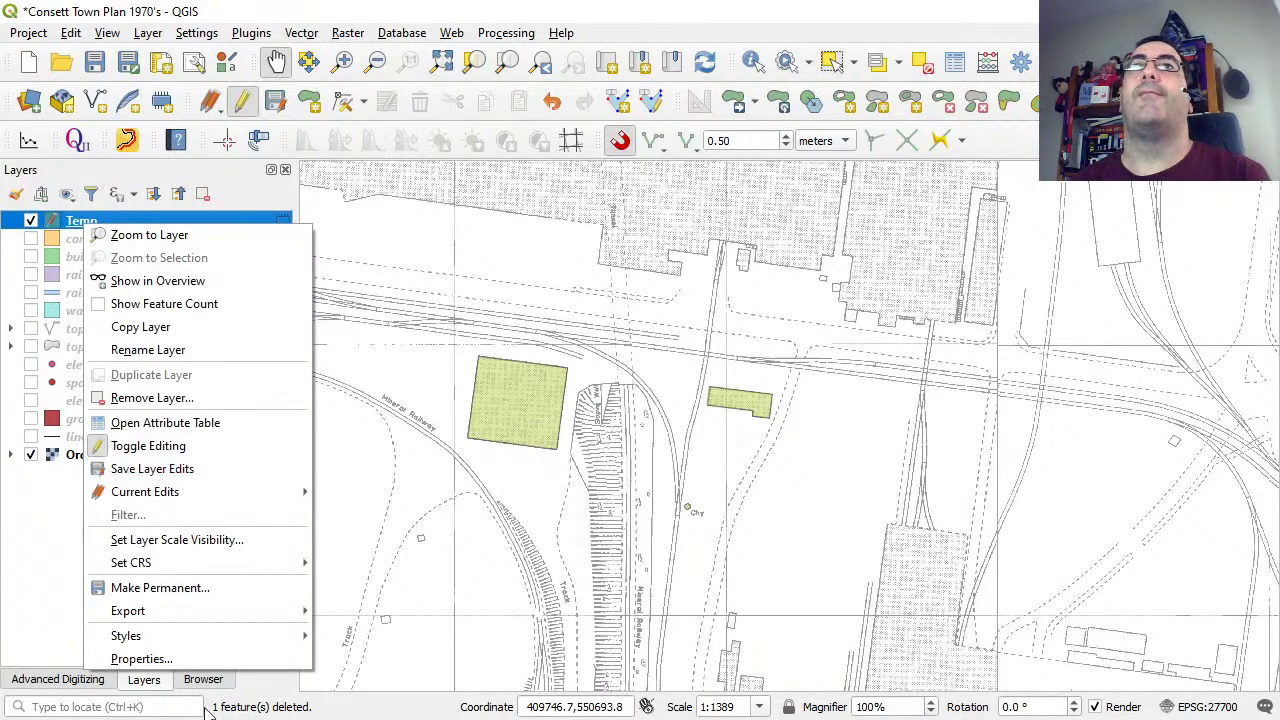
pyautogui.moveTo(160, 614)
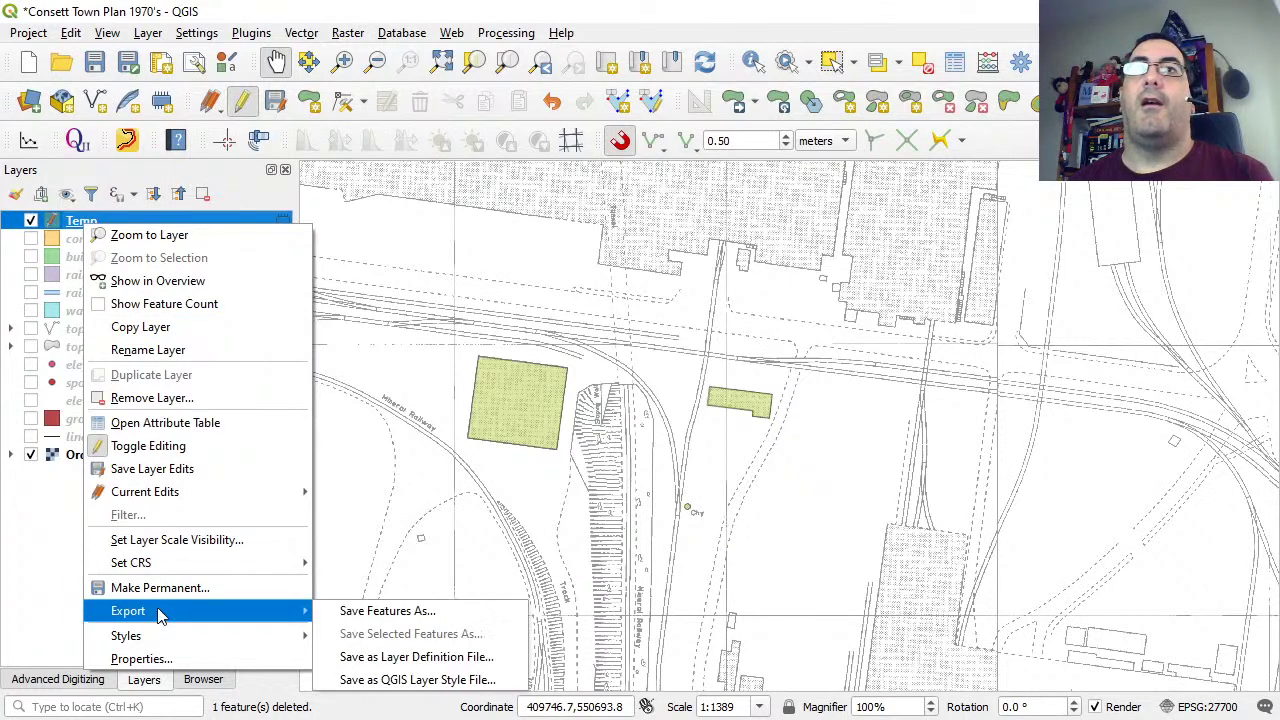
pyautogui.click(387, 611)
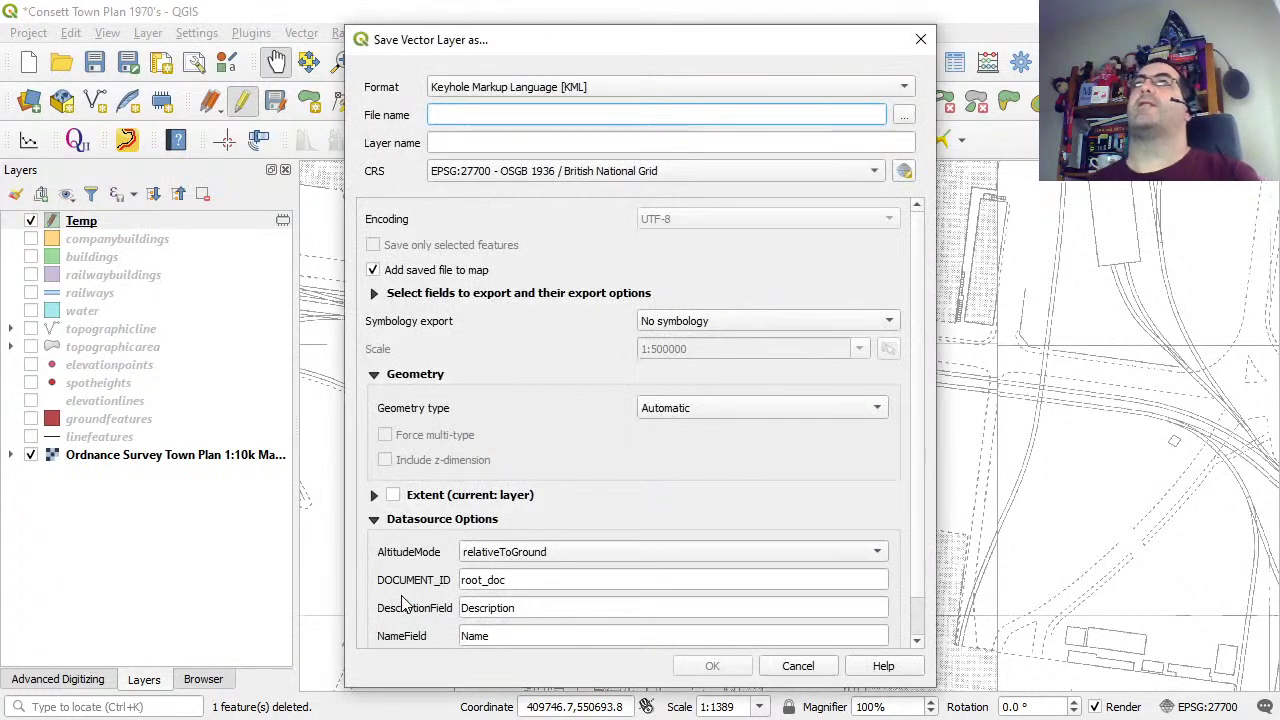
pyautogui.click(619, 87)
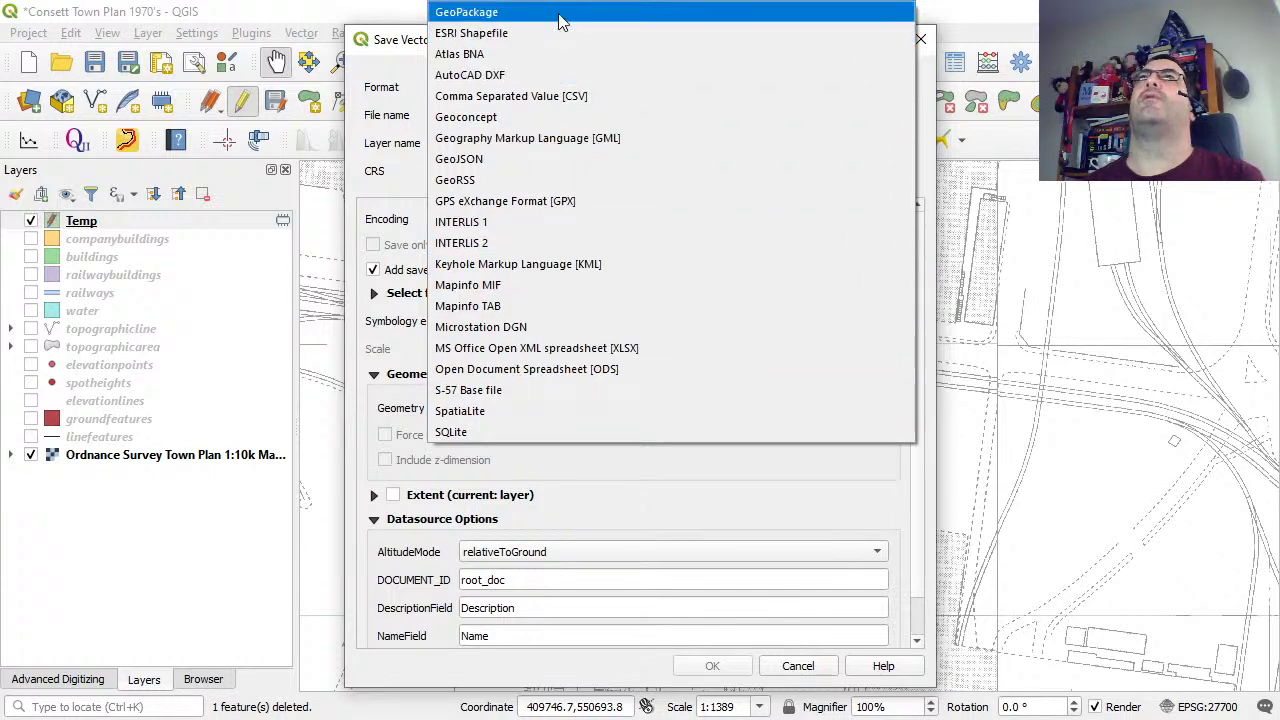
pyautogui.click(636, 273)
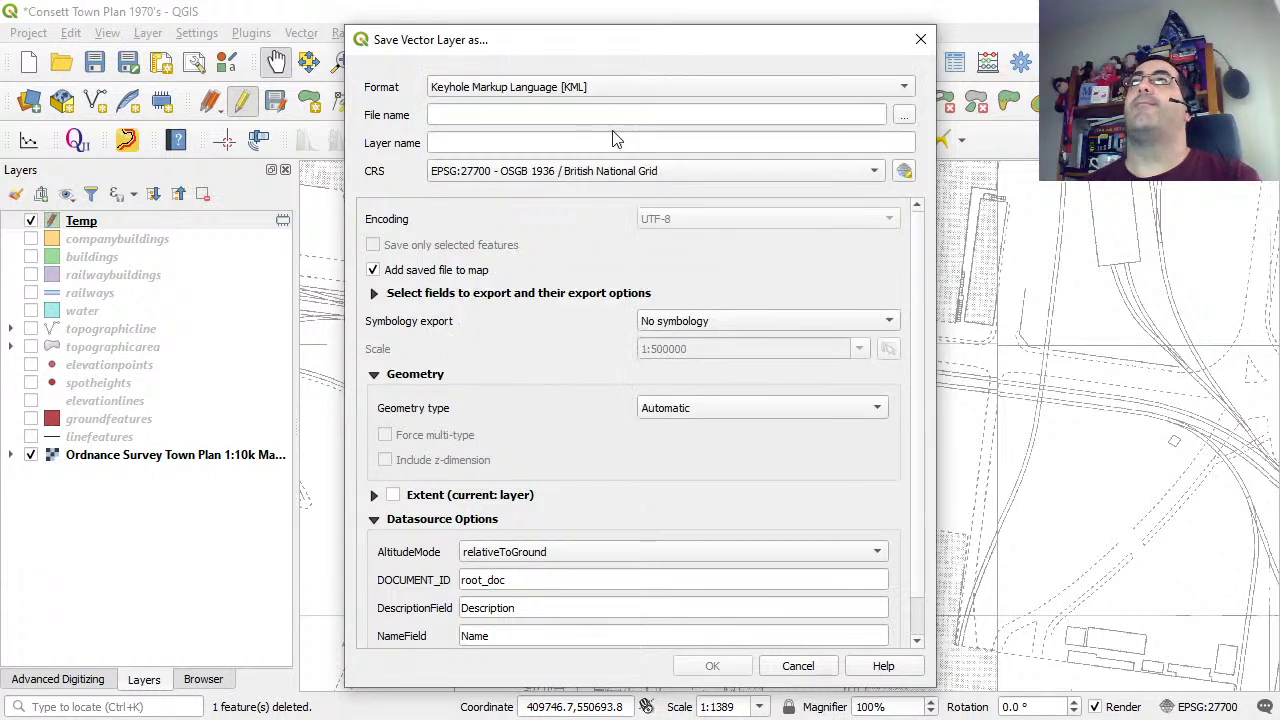
# Set the export destination to the Desktop folder with the file name demomodel.kml.
pyautogui.click(906, 116)
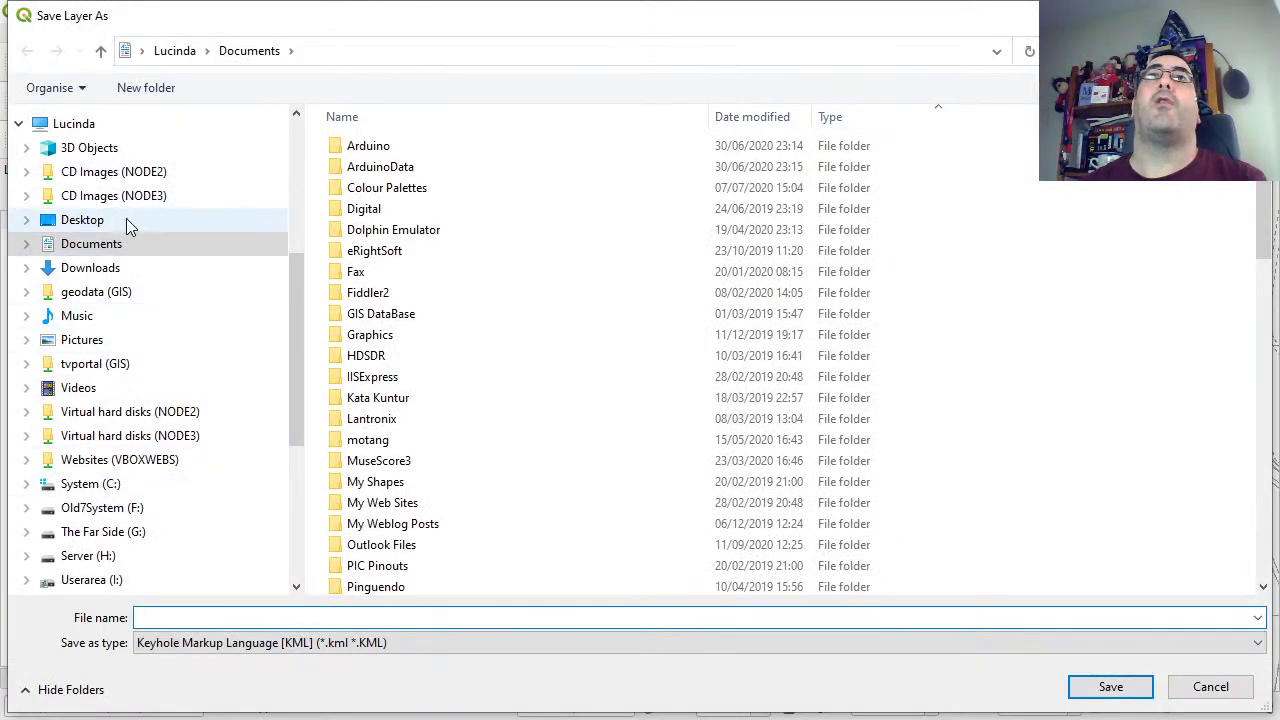
pyautogui.scroll(1, 129, 226)
pyautogui.click(100, 302)
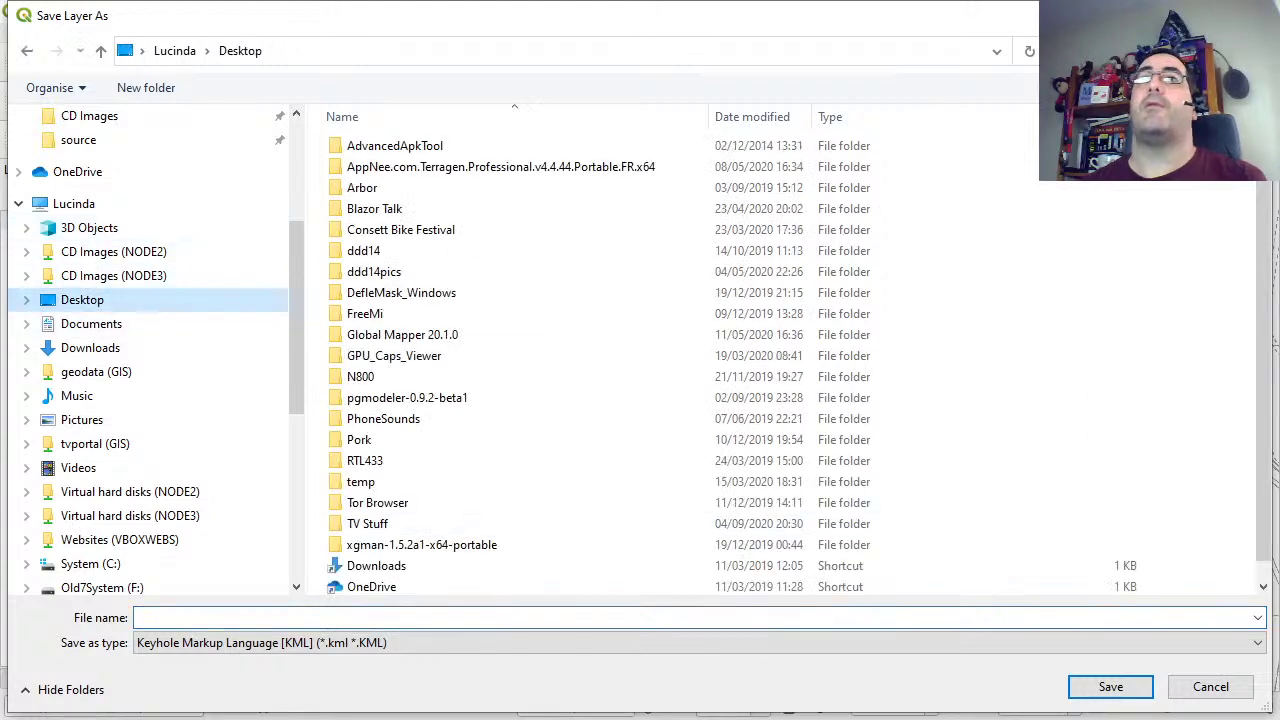
pyautogui.click(434, 620)
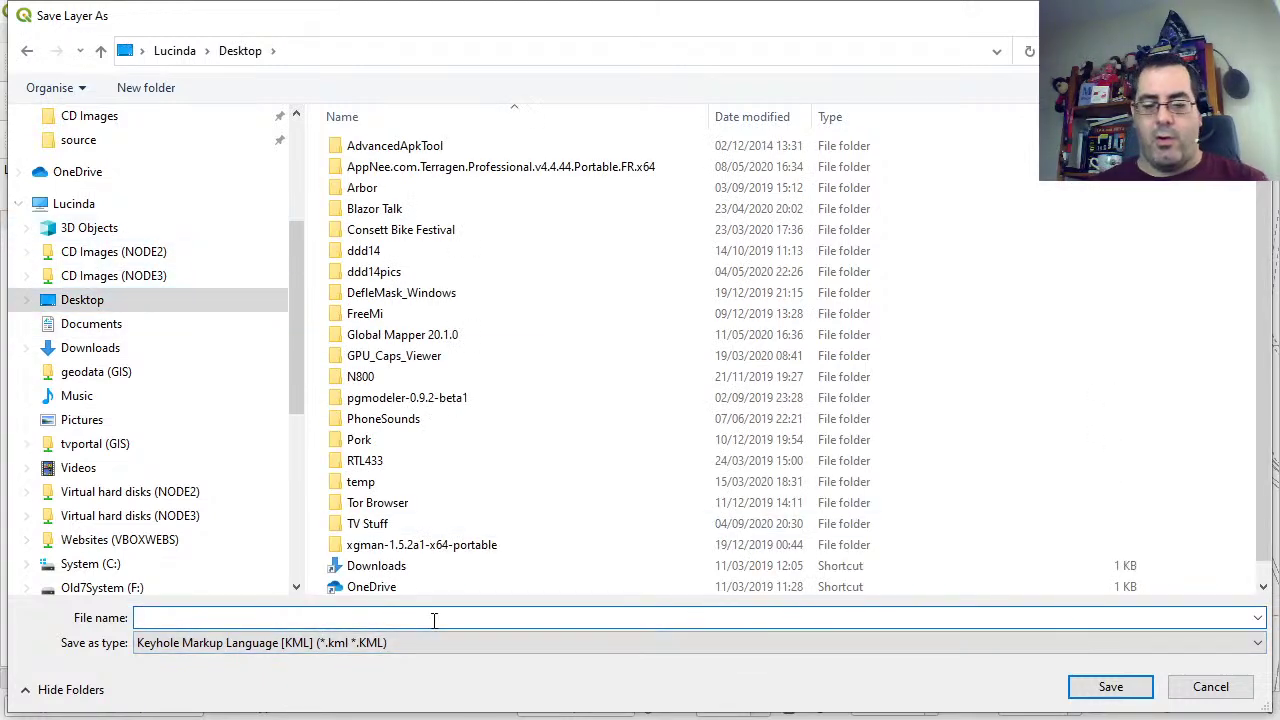
pyautogui.write('demomodel.kml')
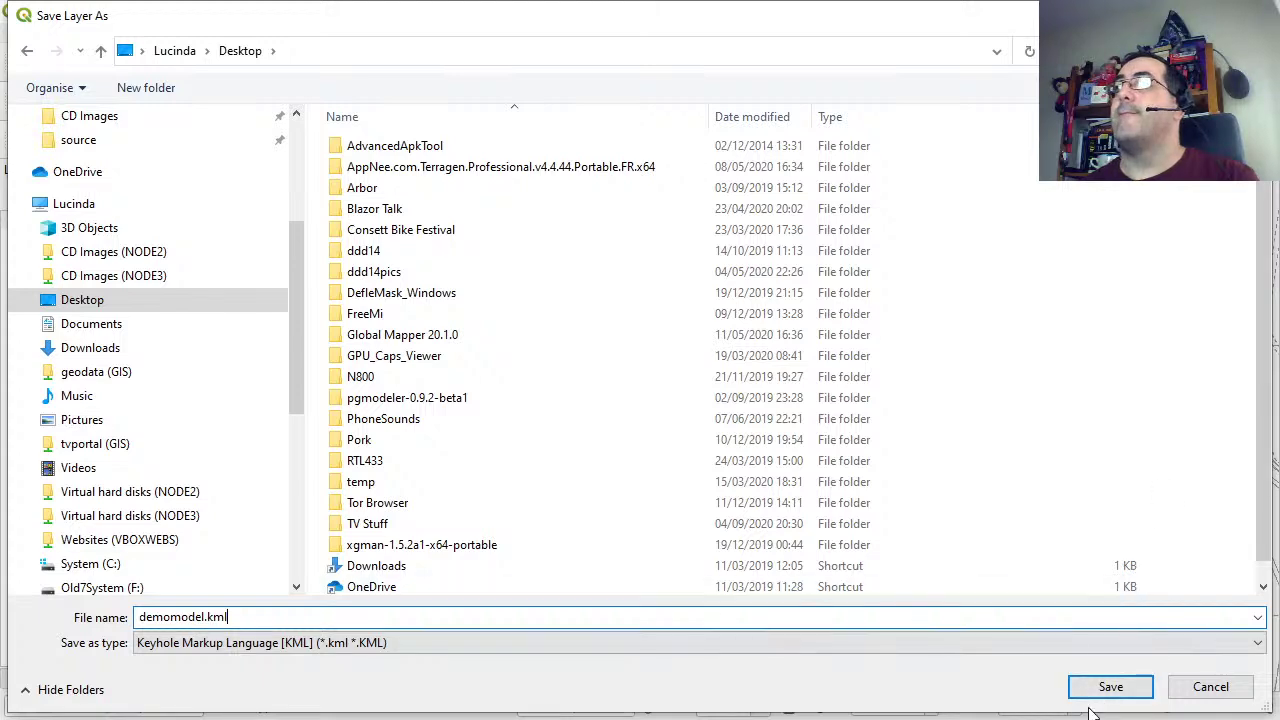
pyautogui.click(1110, 687)
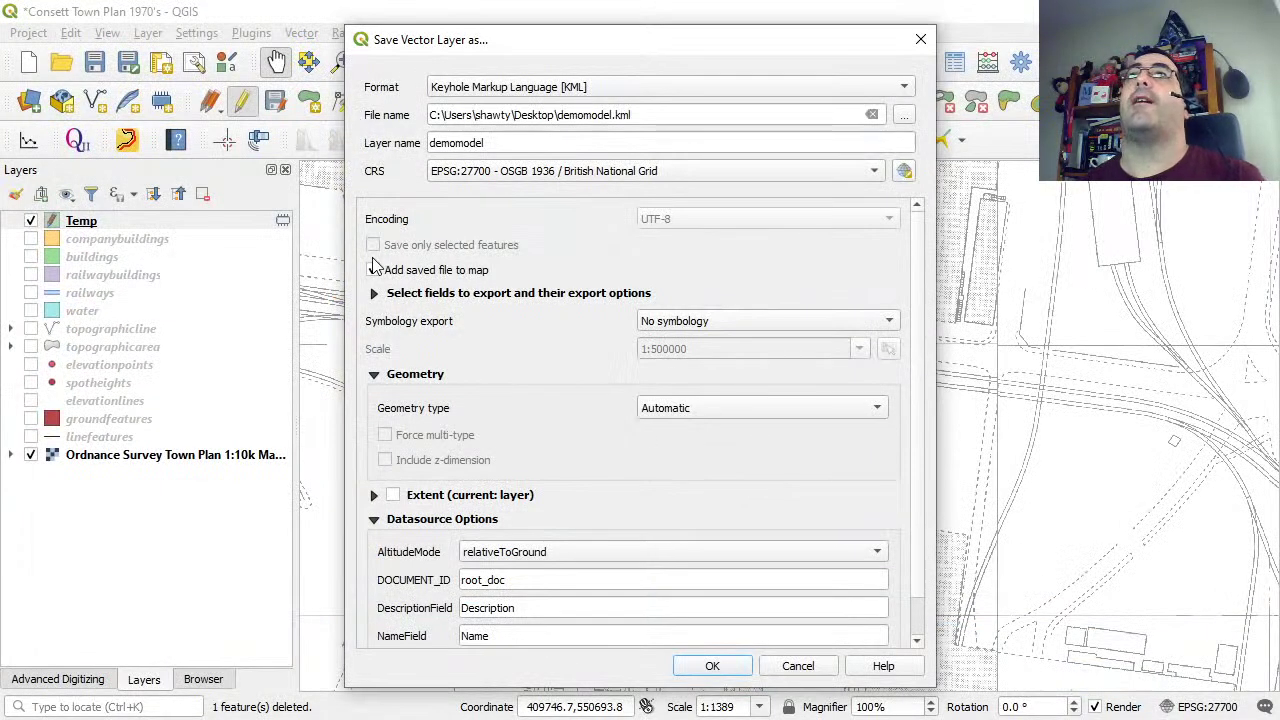
# Export the layer without adding it to the map, using Feature symbology and the clampToGround altitude mode.
pyautogui.click(393, 272)
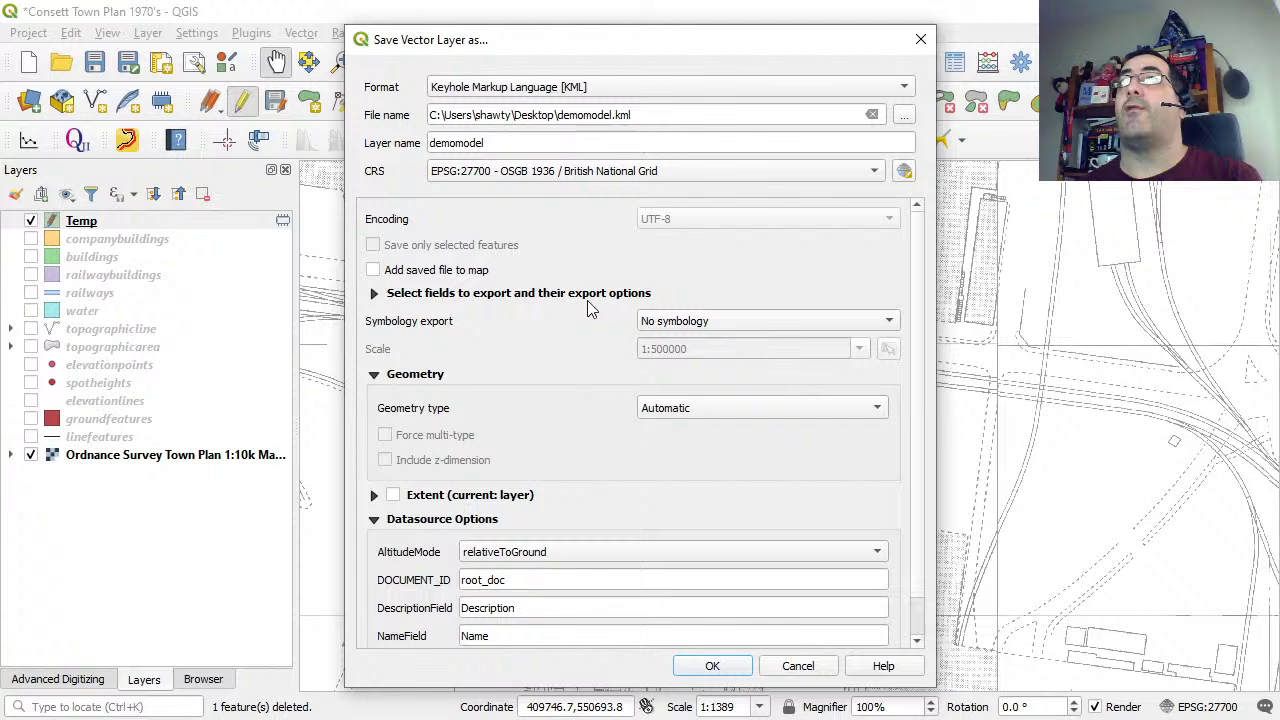
pyautogui.click(703, 325)
pyautogui.click(706, 344)
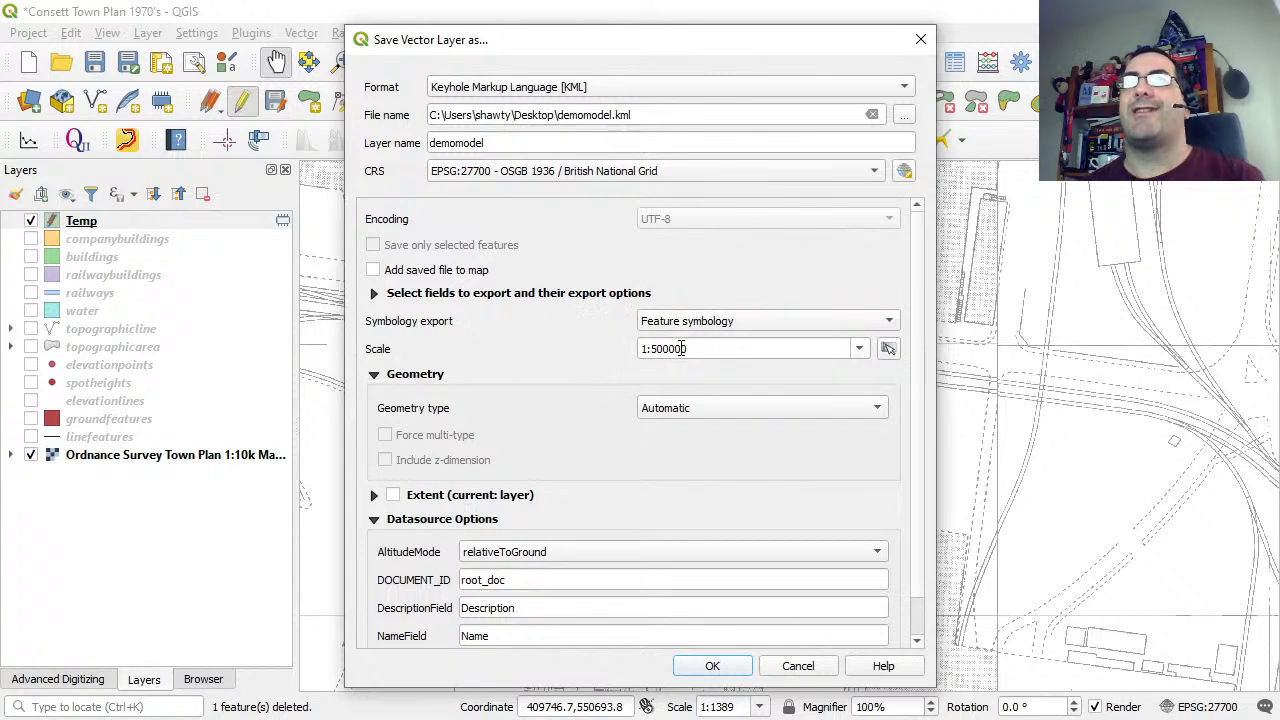
pyautogui.click(614, 558)
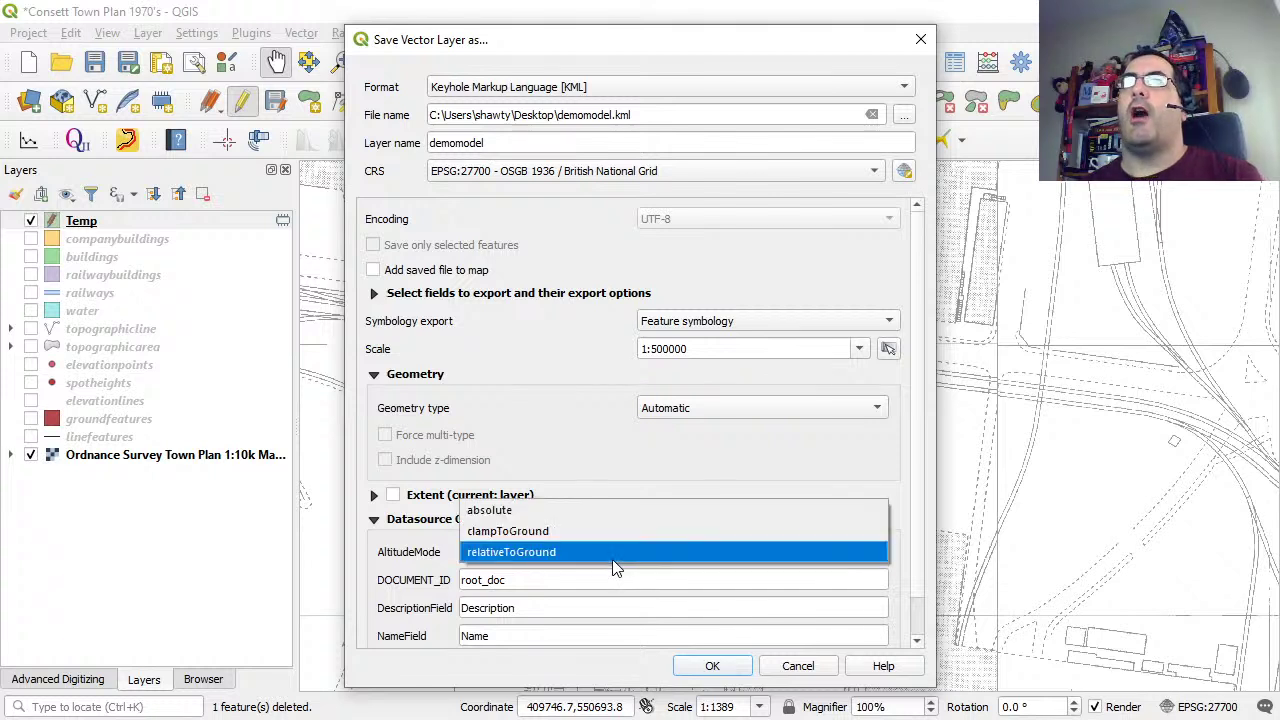
pyautogui.click(553, 528)
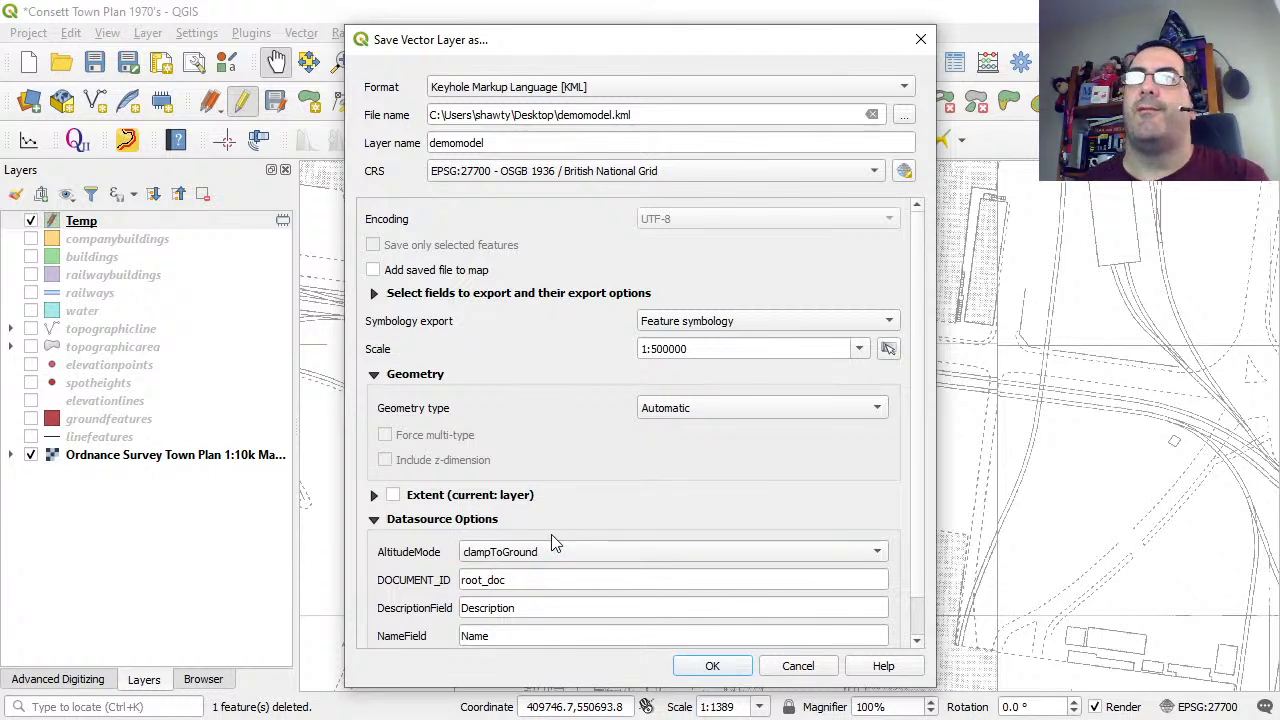
pyautogui.click(712, 666)
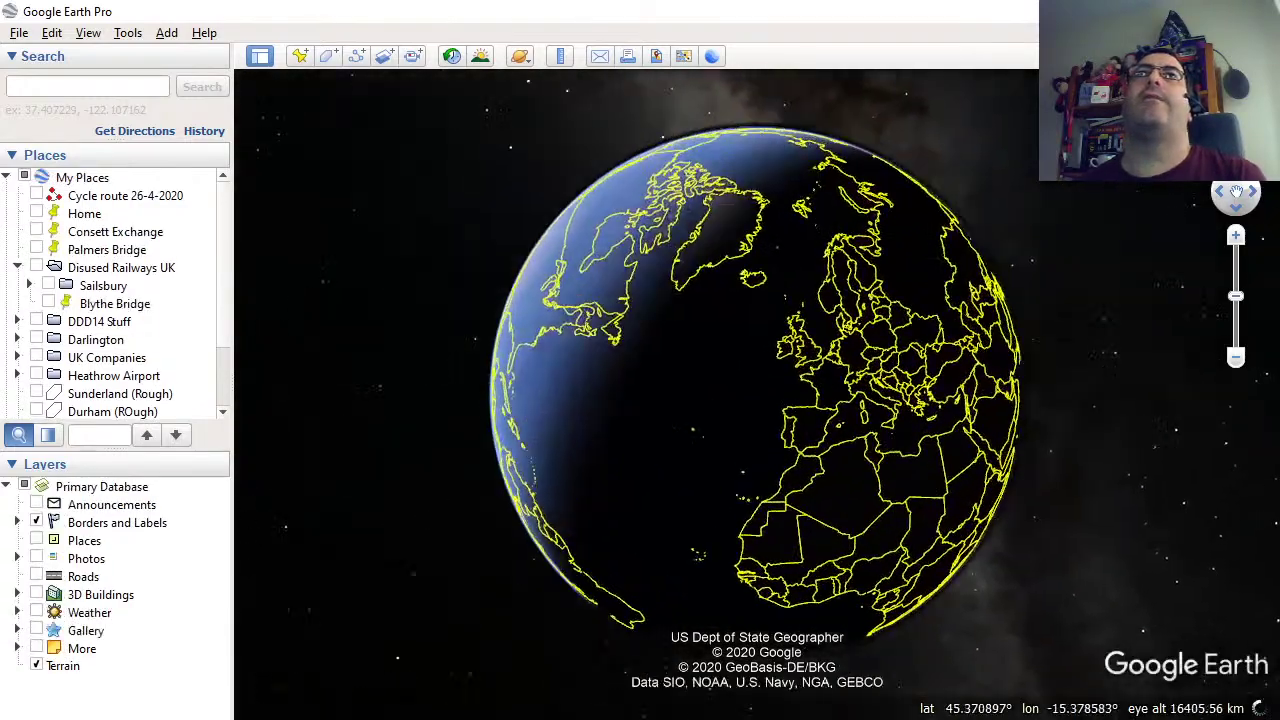
# In Google Earth Pro, collapse My Places and load the exported demomodel.kml file onto the globe near Consett.
pyautogui.click(7, 177)
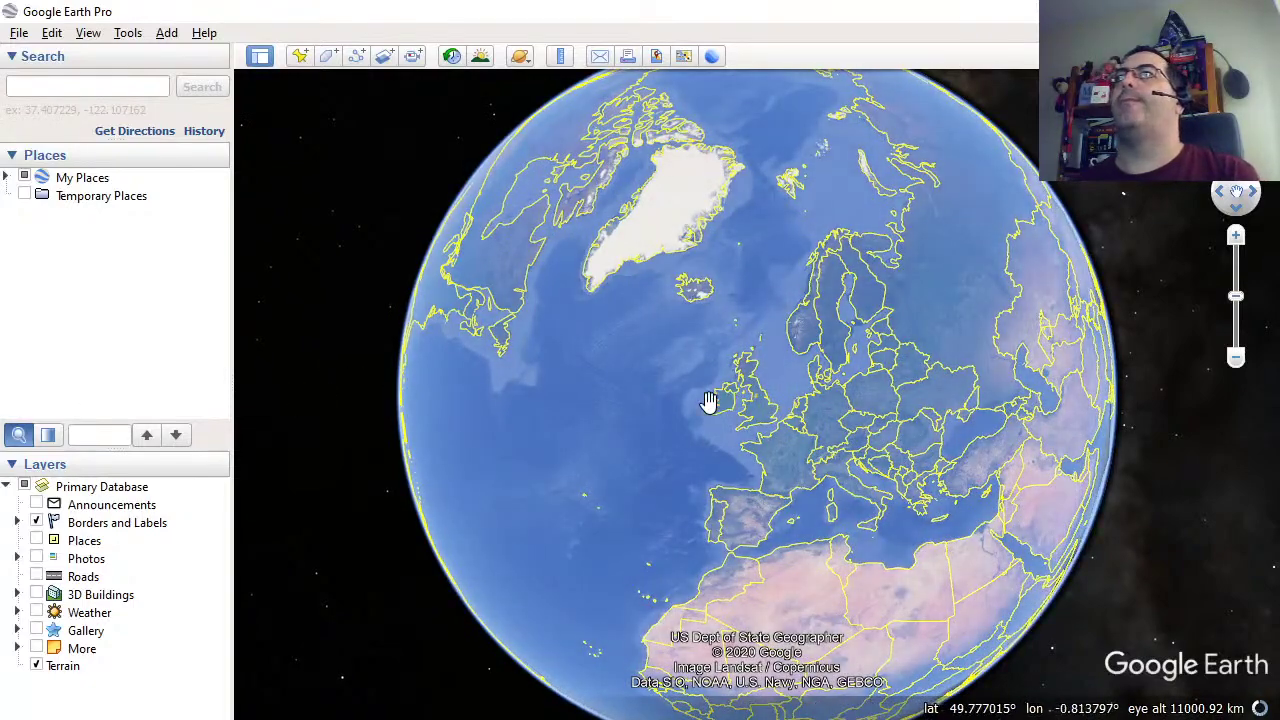
pyautogui.scroll(5, 757, 400)
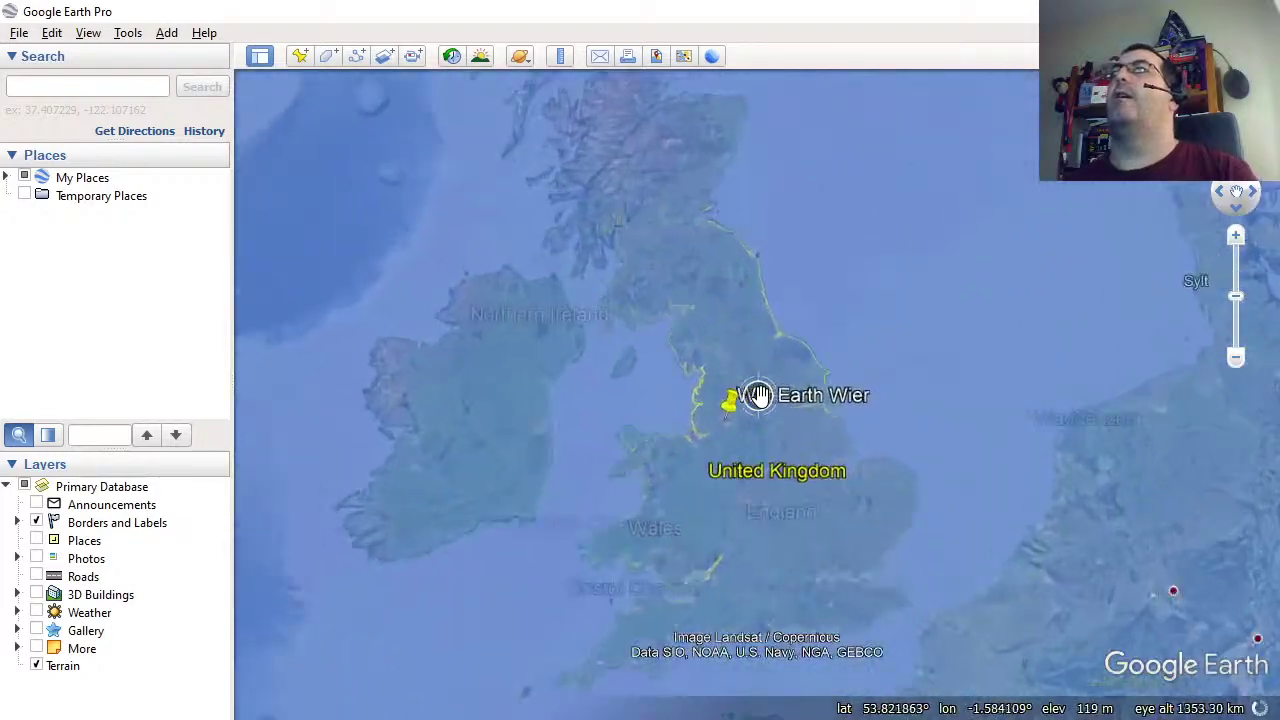
pyautogui.moveTo(757, 395); pyautogui.dragTo(693, 474)
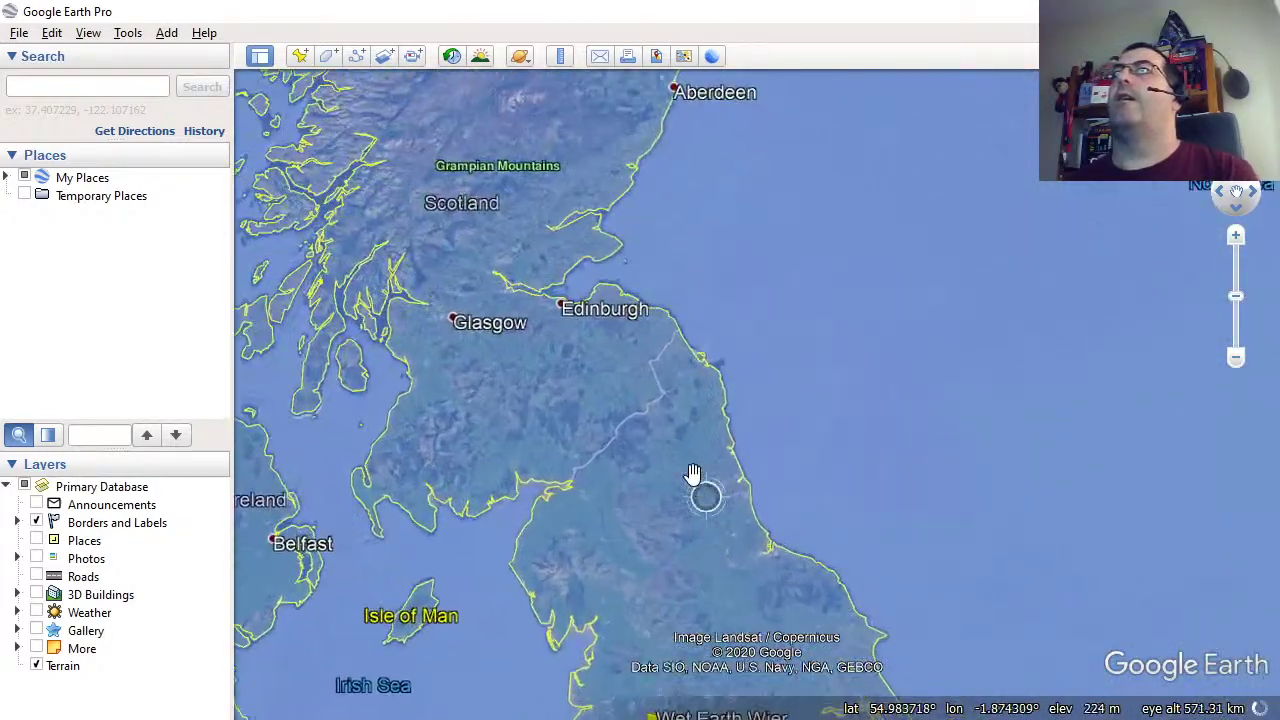
pyautogui.scroll(3, 693, 474)
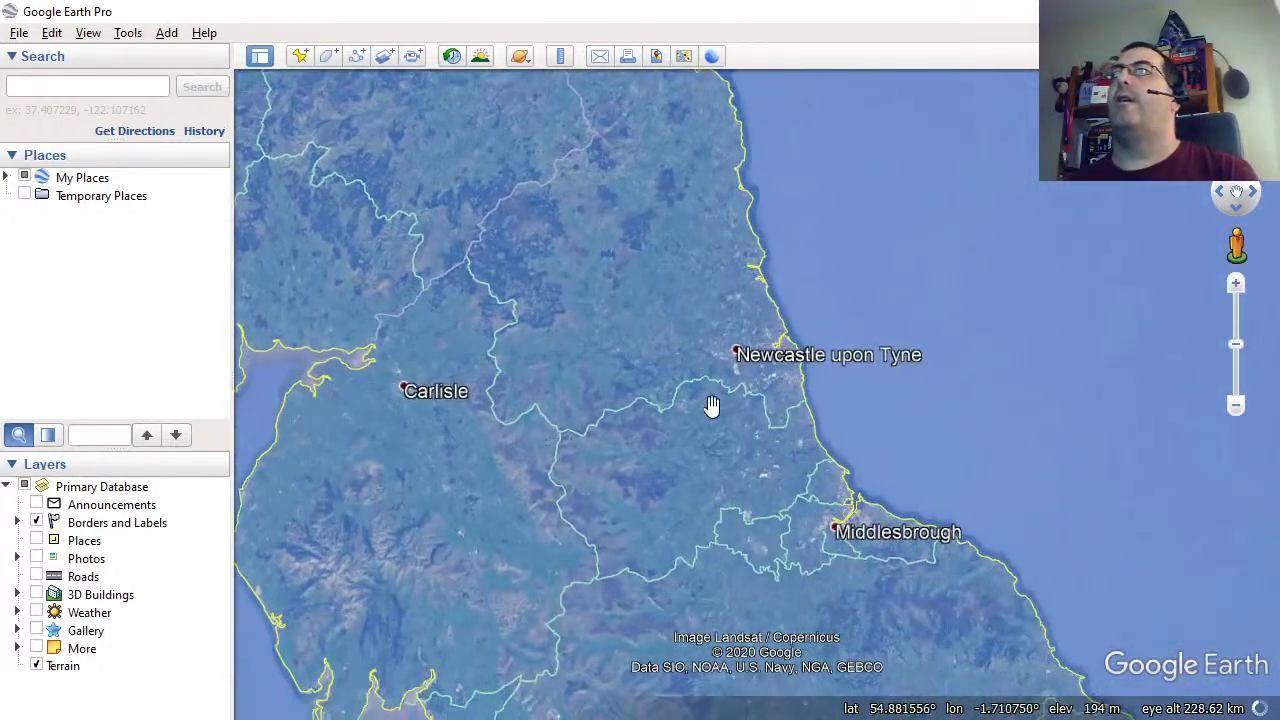
pyautogui.scroll(2, 694, 480)
pyautogui.moveTo(723, 354); pyautogui.dragTo(780, 365)
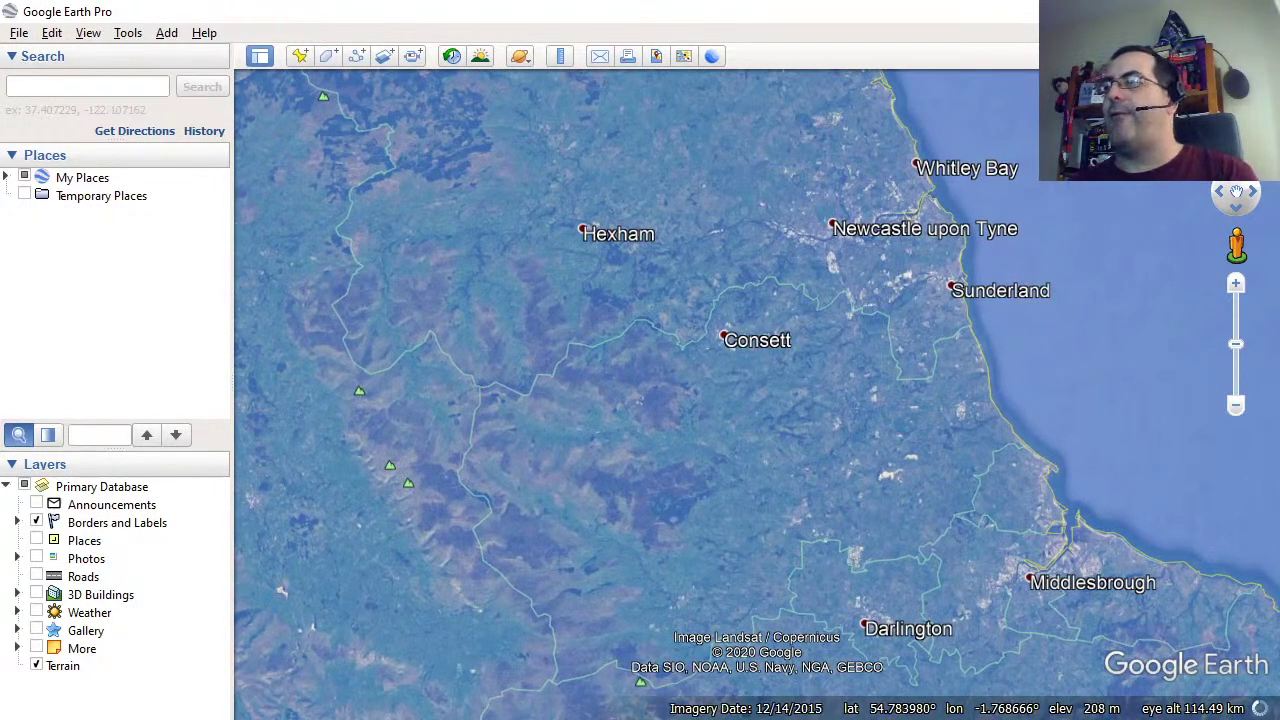
pyautogui.moveTo(1270, 575); pyautogui.dragTo(722, 385)
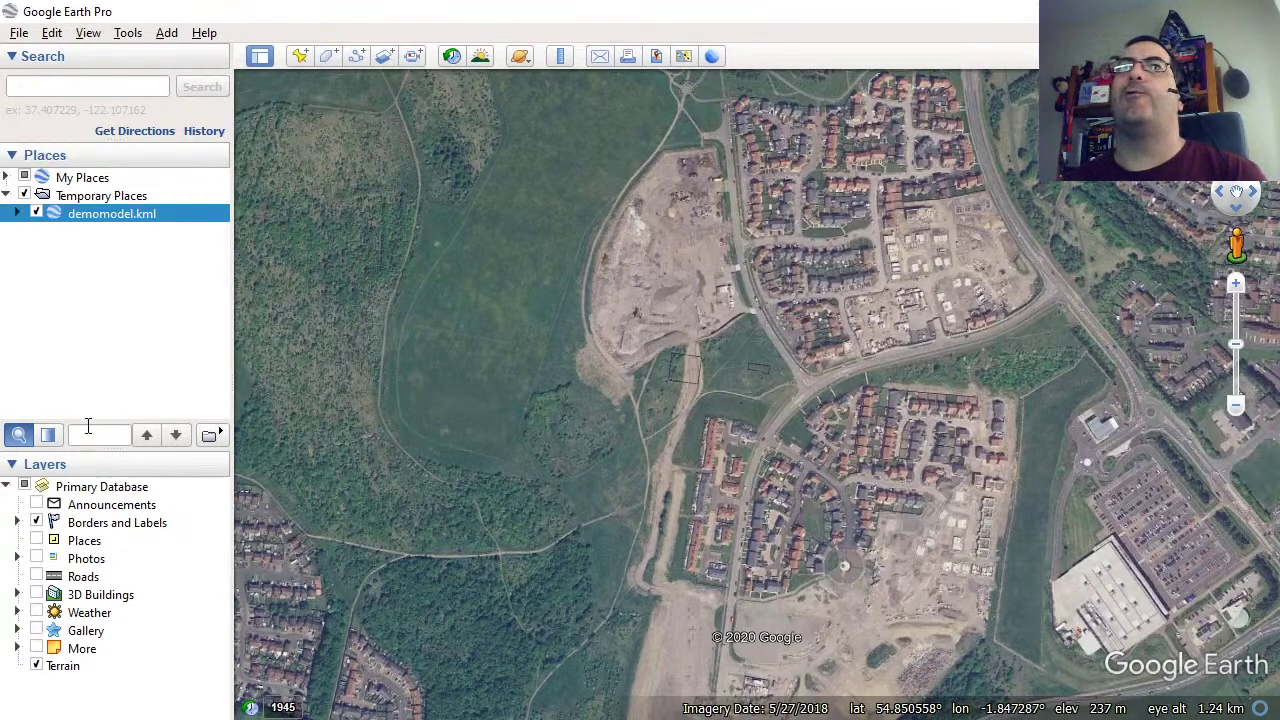
# Make all features in demomodel.kml share one style and set their line colour to black.
pyautogui.rightClick(83, 215)
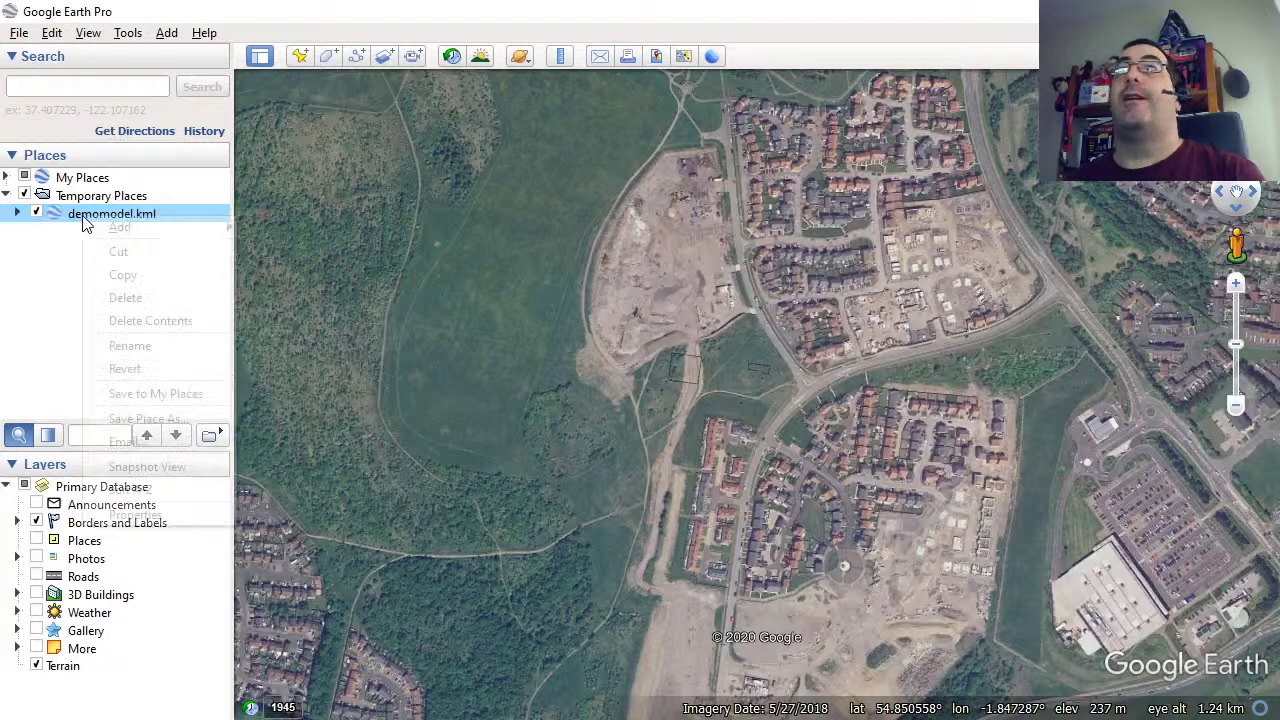
pyautogui.click(140, 515)
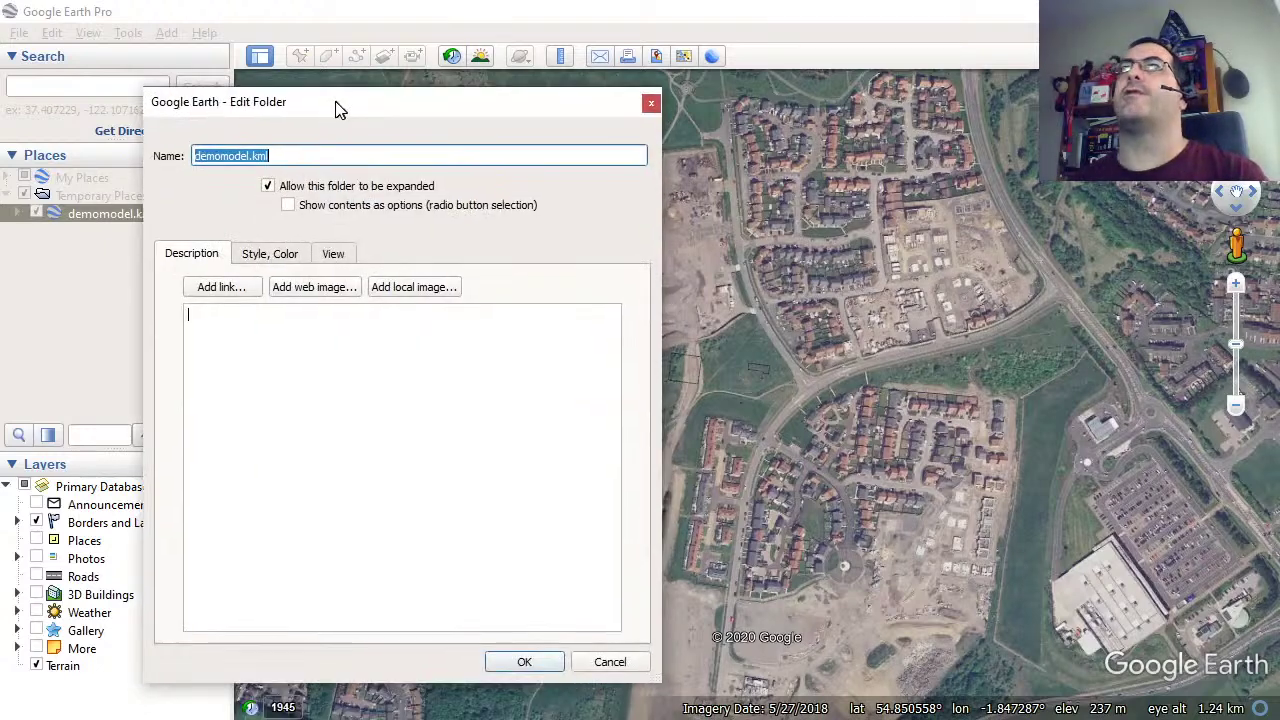
pyautogui.moveTo(337, 109); pyautogui.dragTo(285, 108)
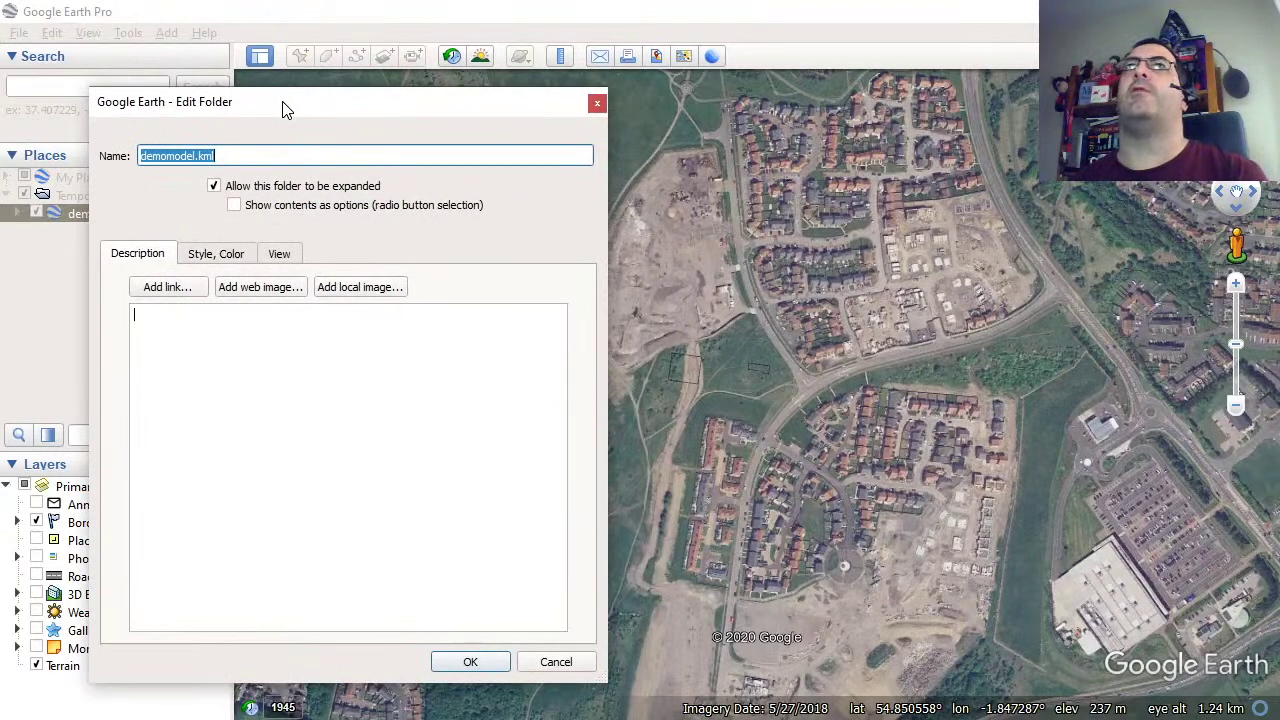
pyautogui.click(210, 252)
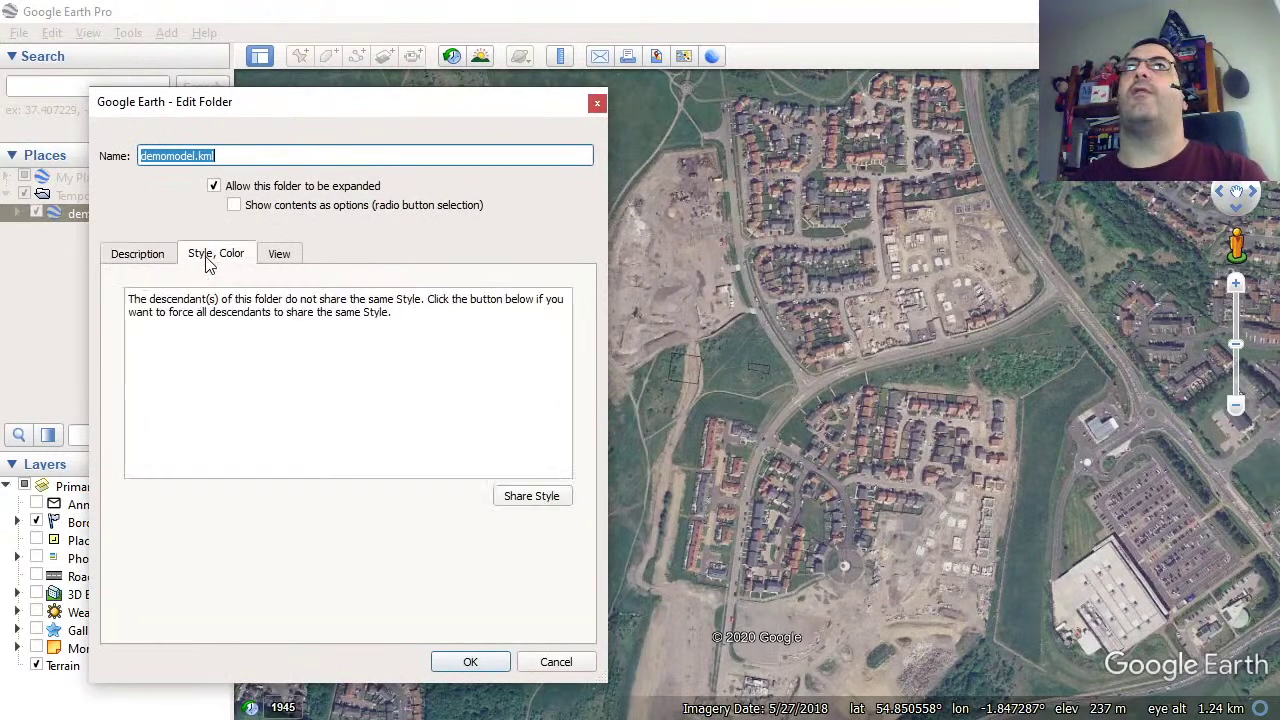
pyautogui.click(535, 498)
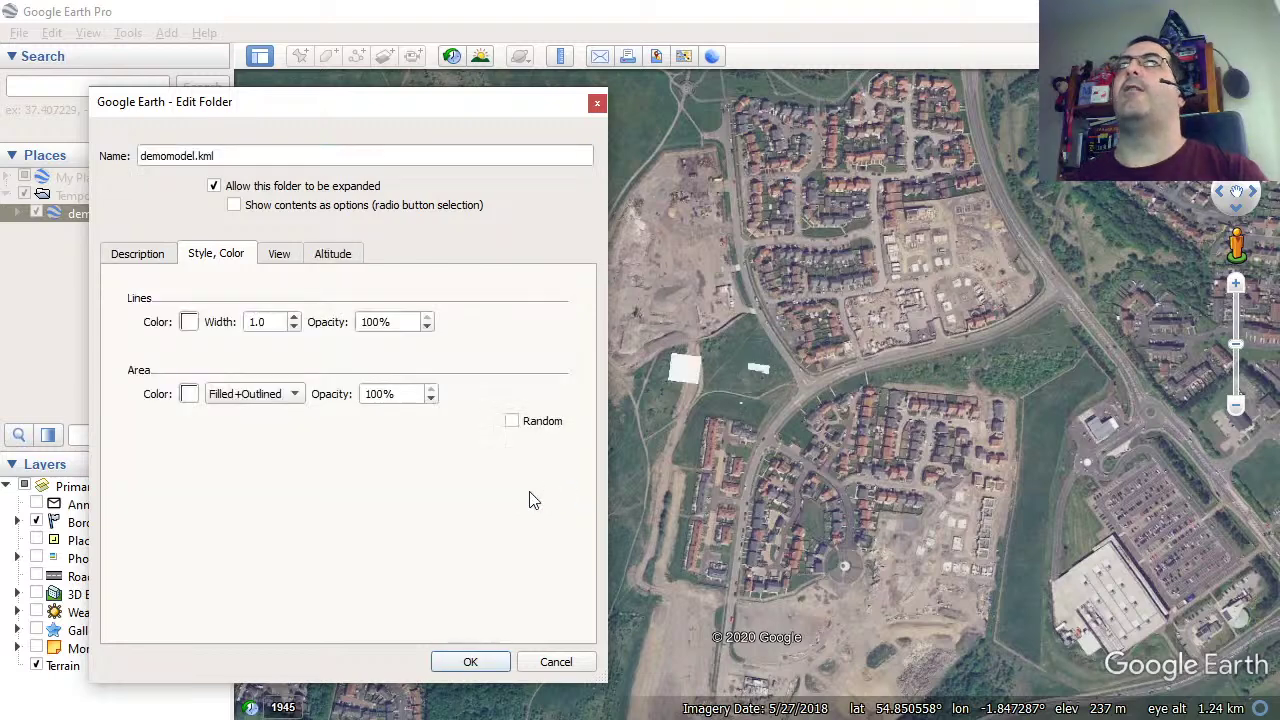
pyautogui.click(191, 320)
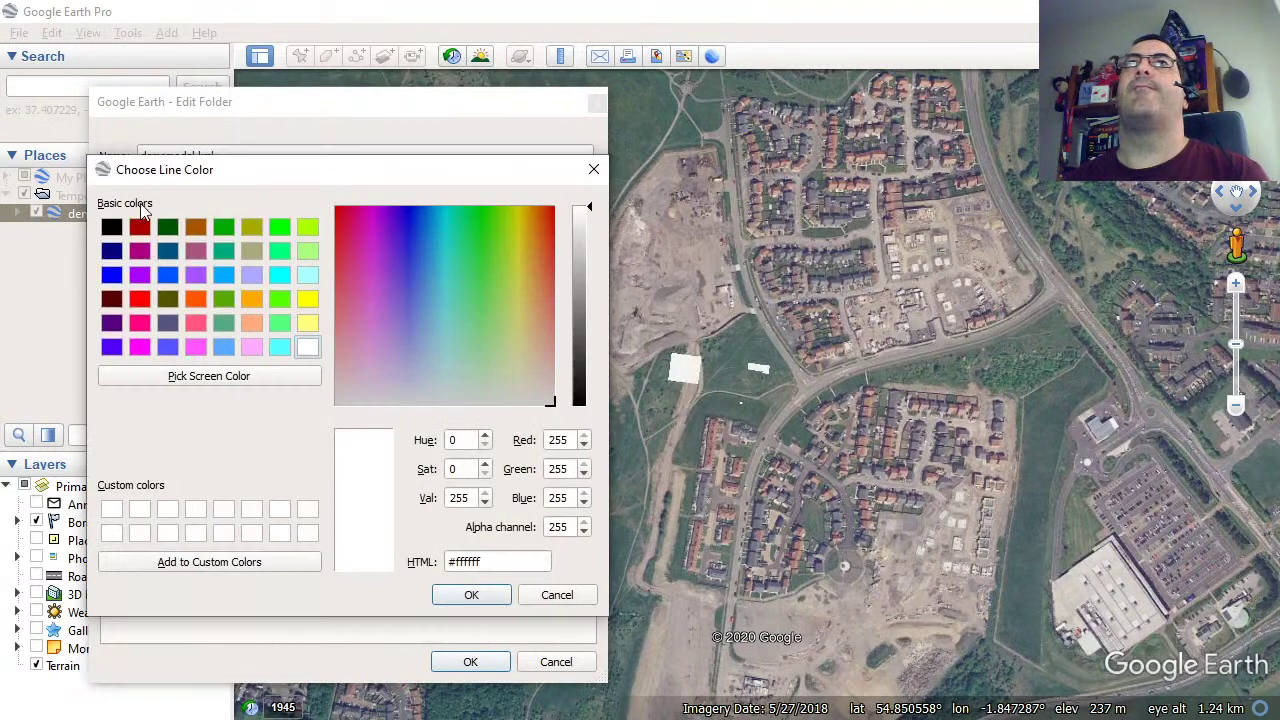
pyautogui.click(111, 227)
pyautogui.click(470, 595)
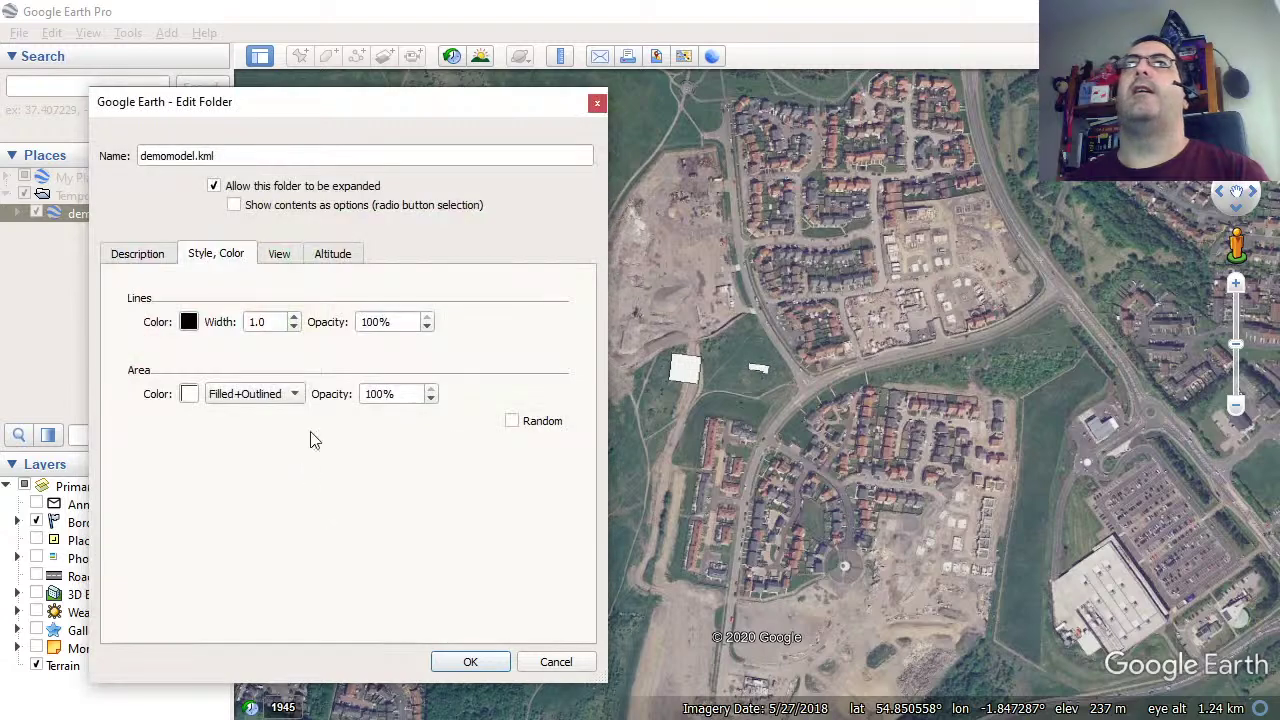
# Set the shared area colour of demomodel.kml to light purple with 50% opacity and apply the style.
pyautogui.click(189, 395)
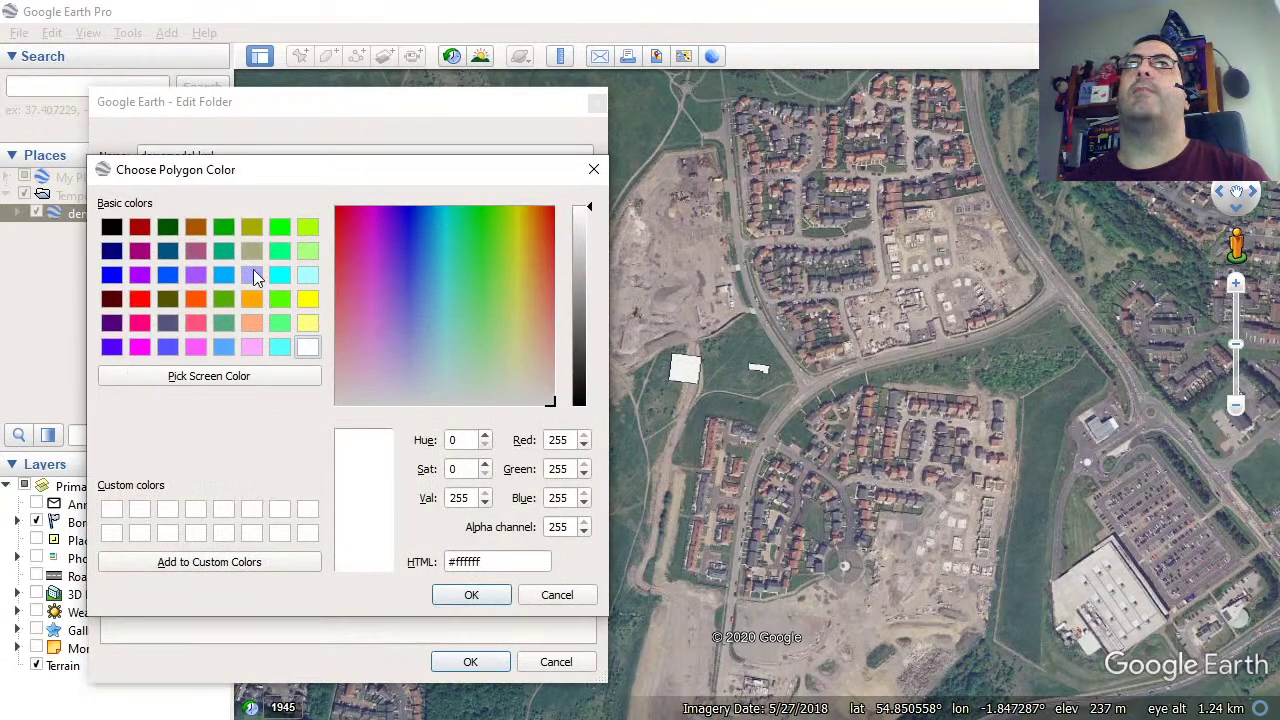
pyautogui.click(253, 272)
pyautogui.click(466, 594)
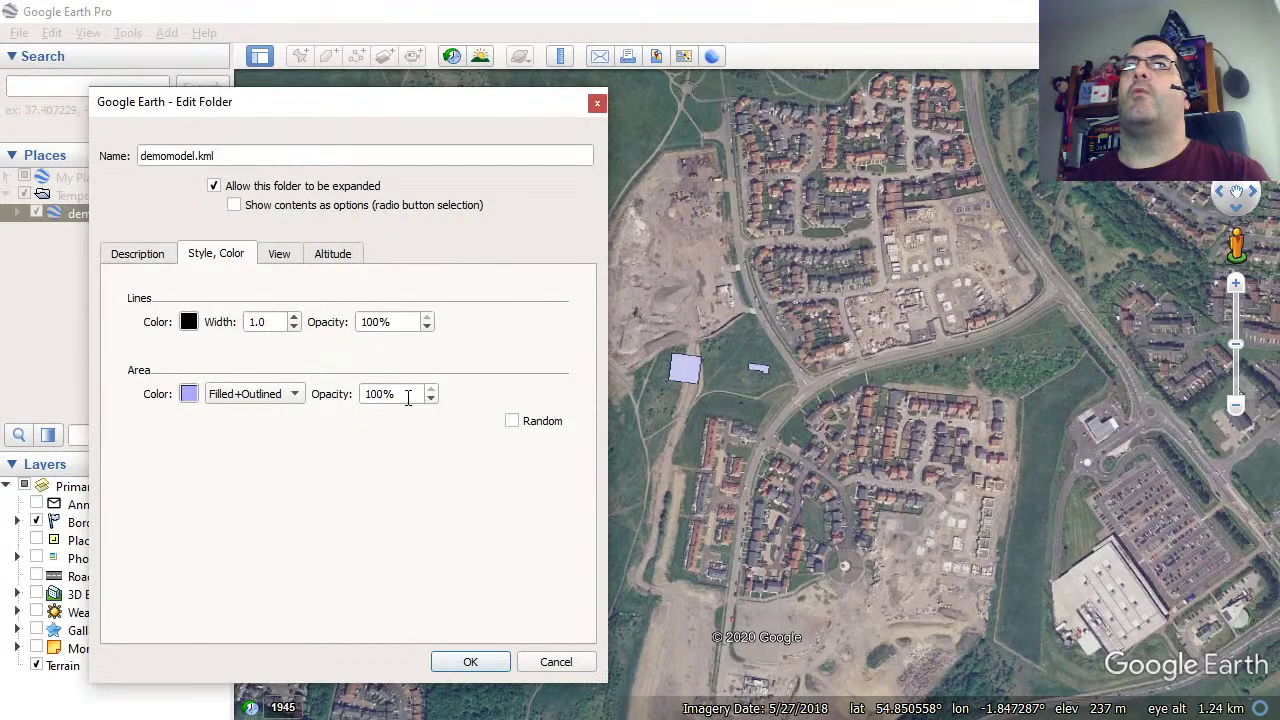
pyautogui.moveTo(408, 397); pyautogui.dragTo(362, 397)
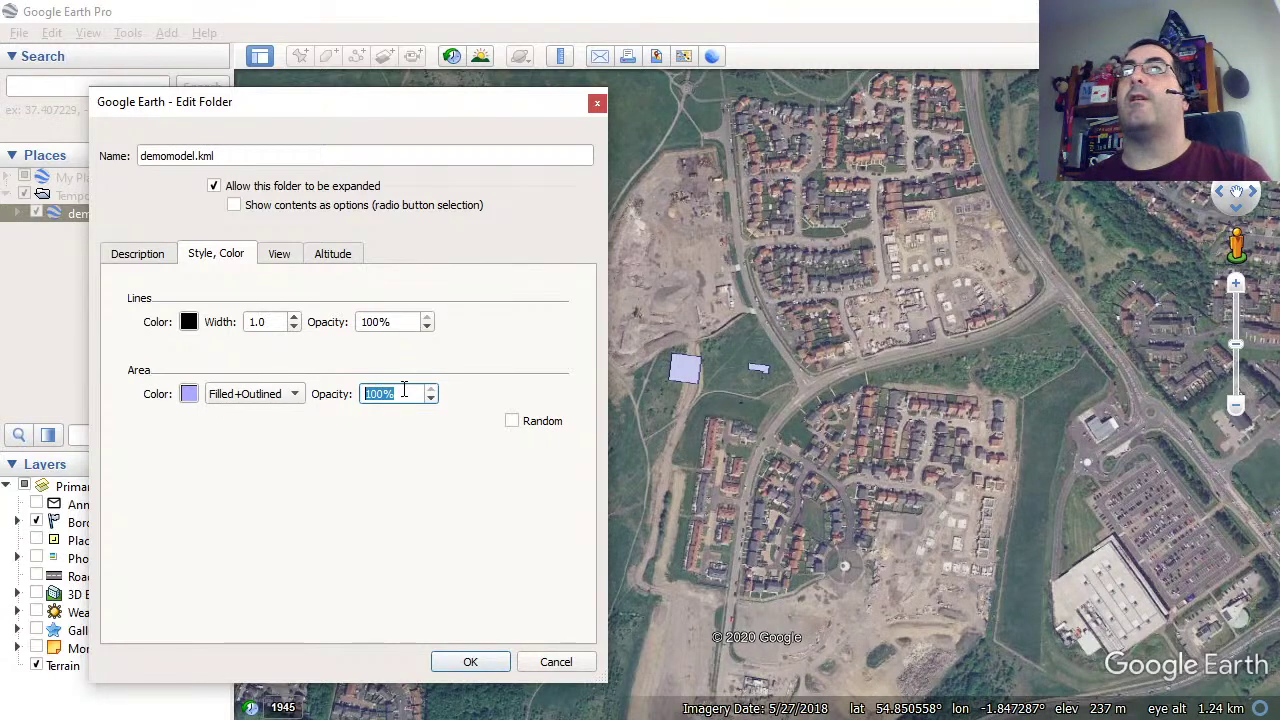
pyautogui.write('50')
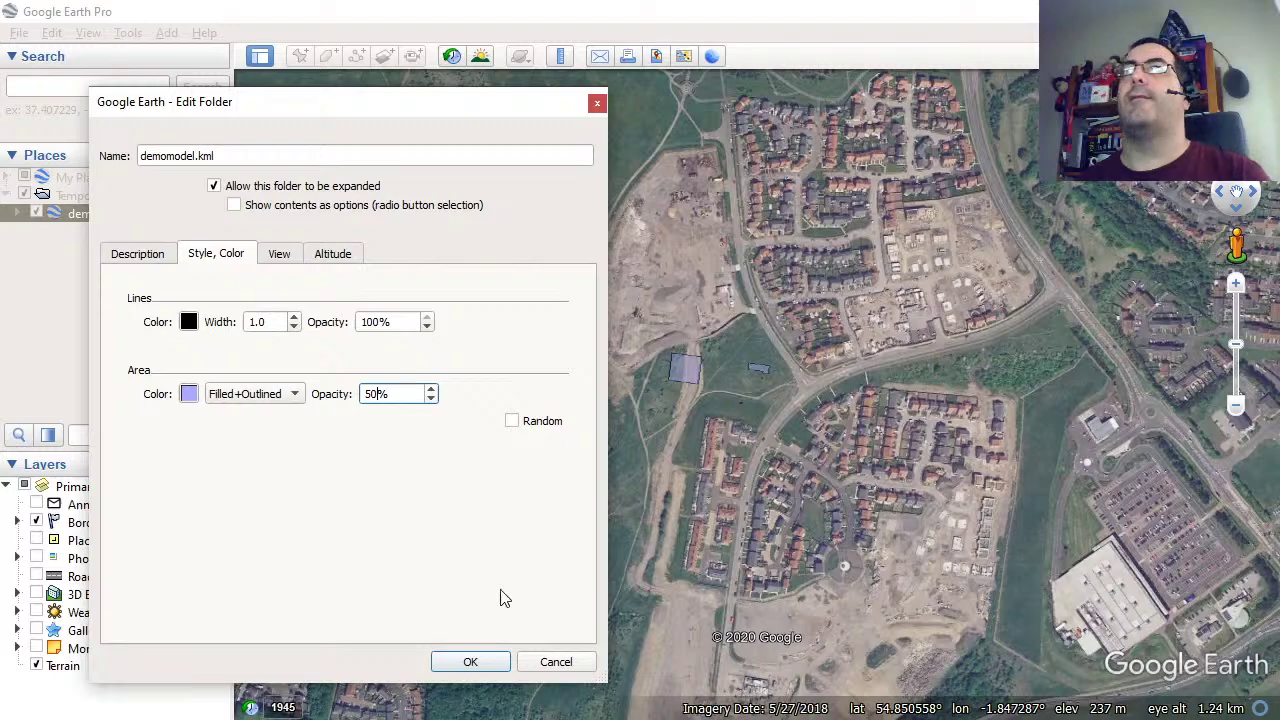
pyautogui.click(489, 660)
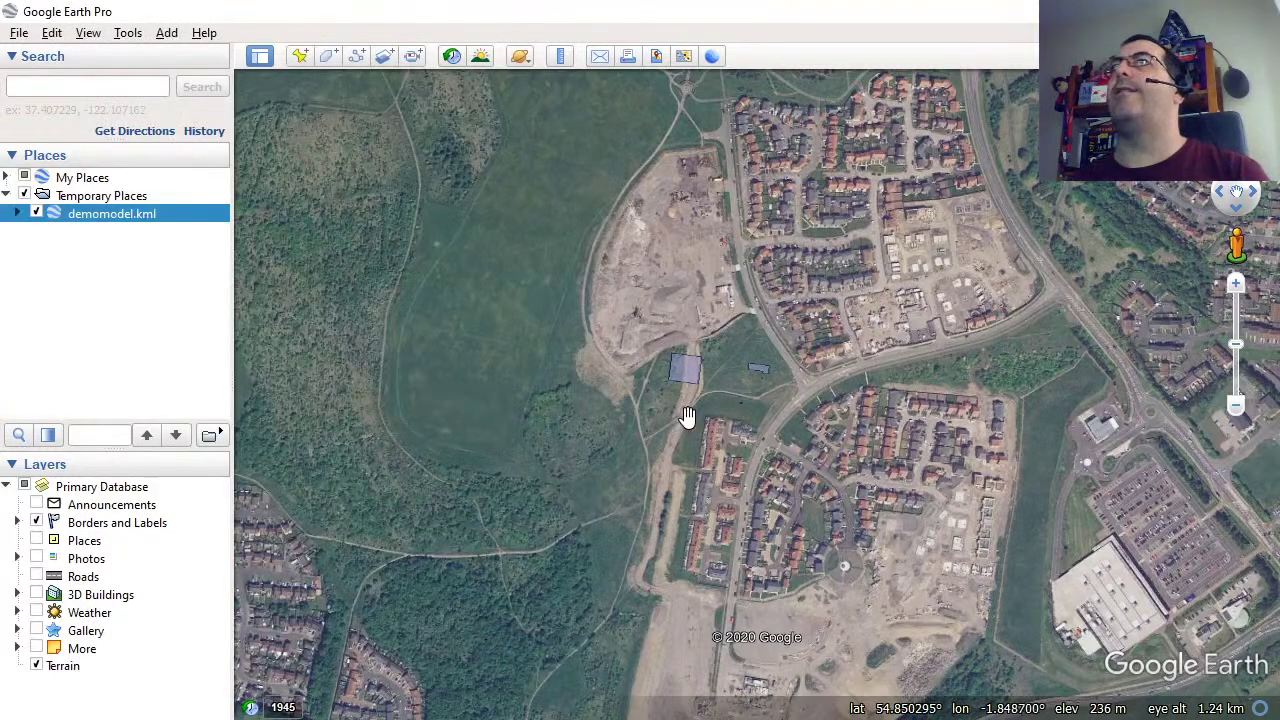
# Examine the styled footprints up close and in a tilted view, comparing the scene with Terrain off and on.
pyautogui.scroll(3, 749, 383)
pyautogui.scroll(3, 749, 383)
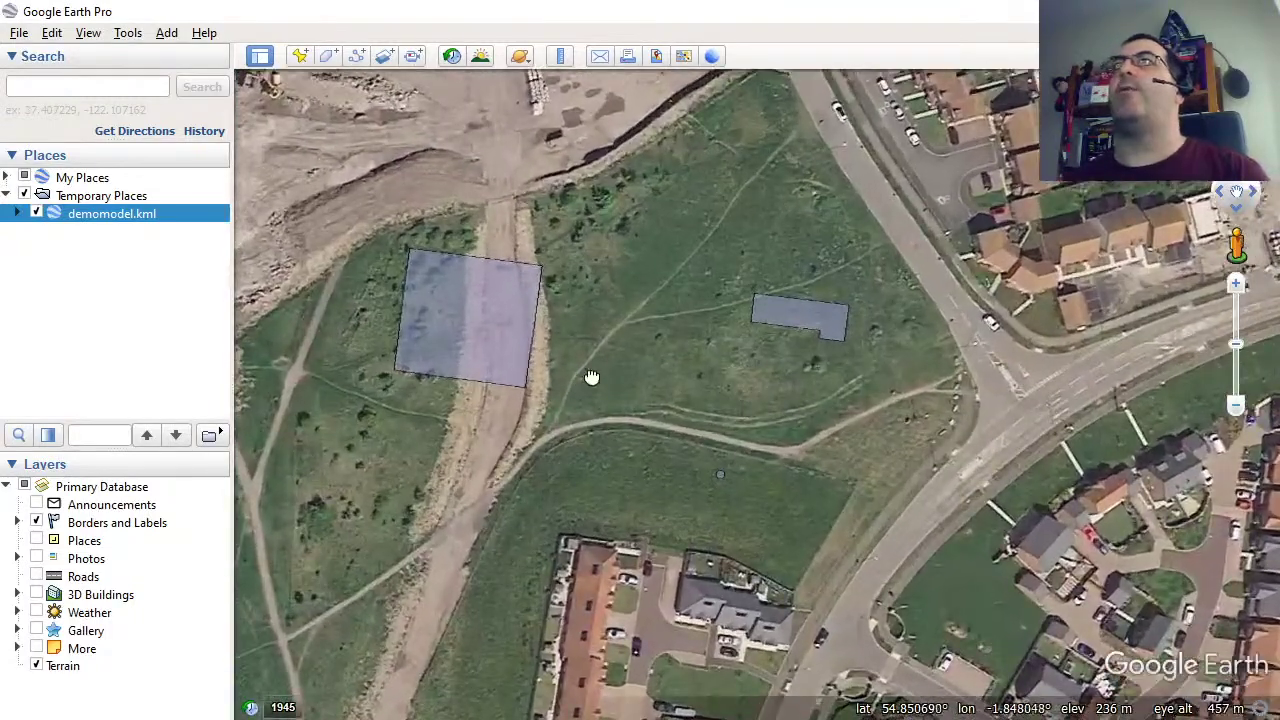
pyautogui.moveTo(591, 374); pyautogui.dragTo(735, 413)
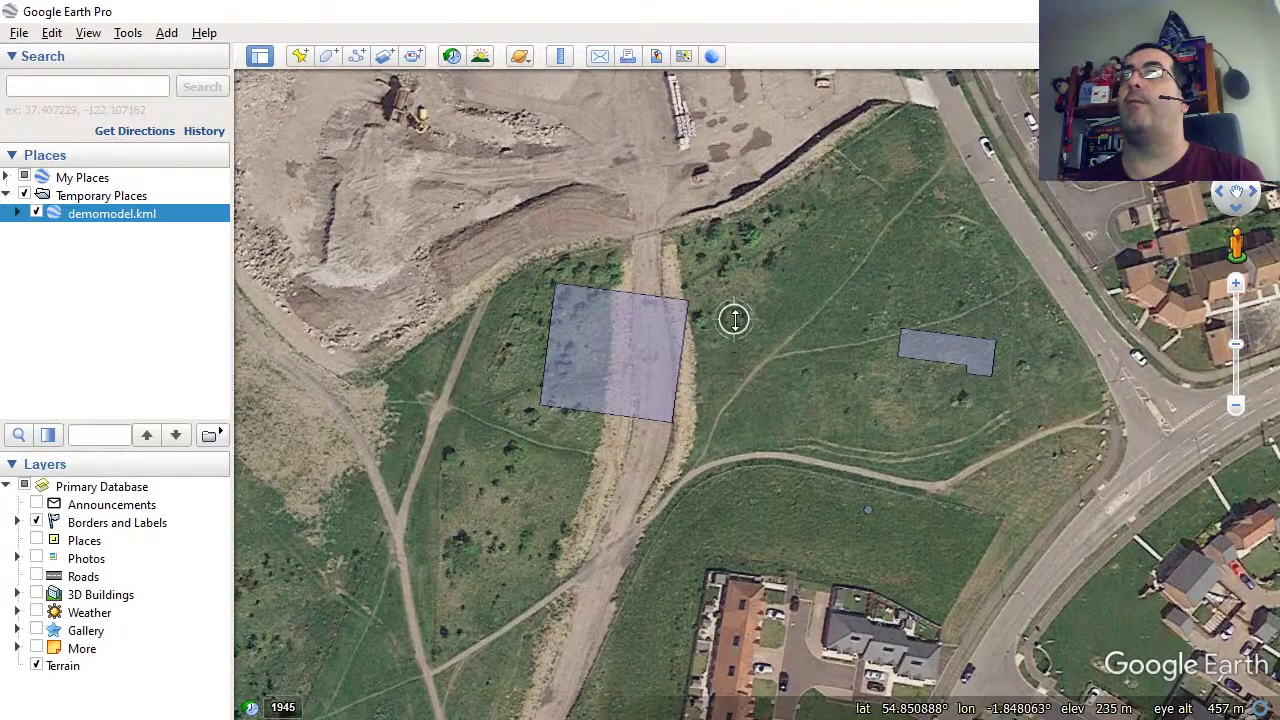
pyautogui.moveTo(735, 319); pyautogui.dragTo(783, 318)
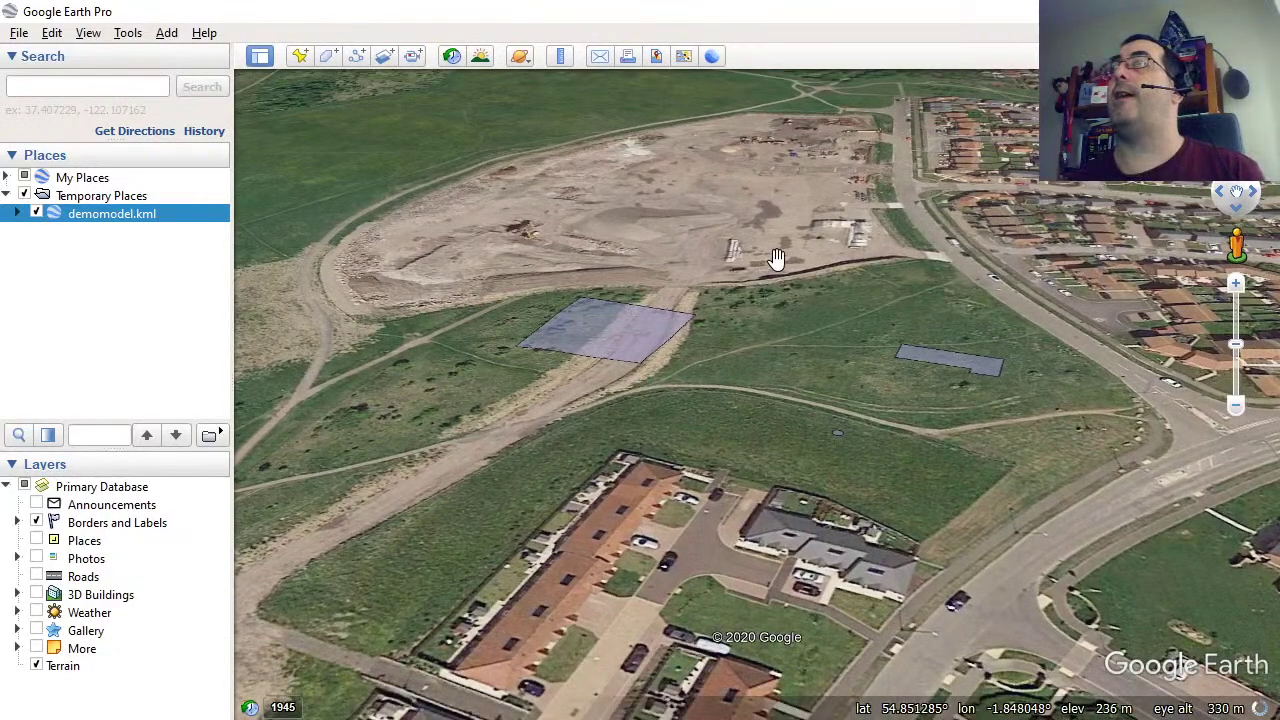
pyautogui.moveTo(766, 266); pyautogui.dragTo(666, 299)
pyautogui.scroll(-3, 666, 299)
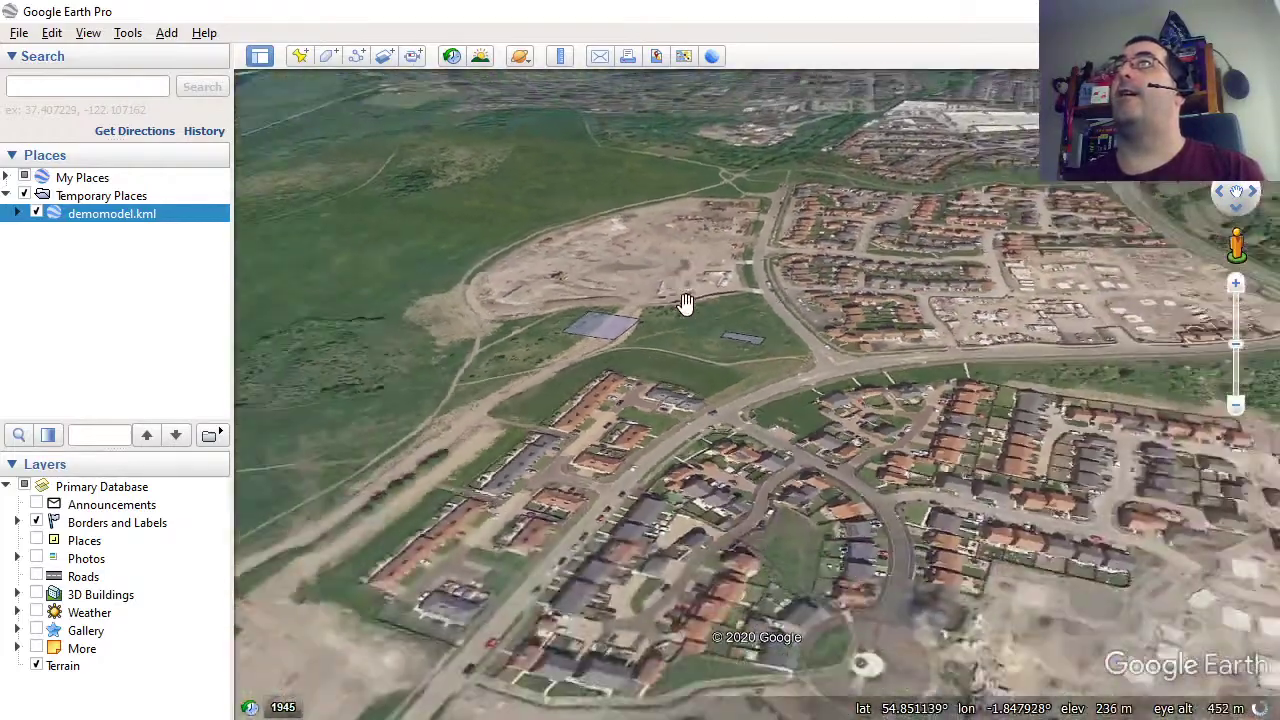
pyautogui.moveTo(709, 283); pyautogui.dragTo(677, 403)
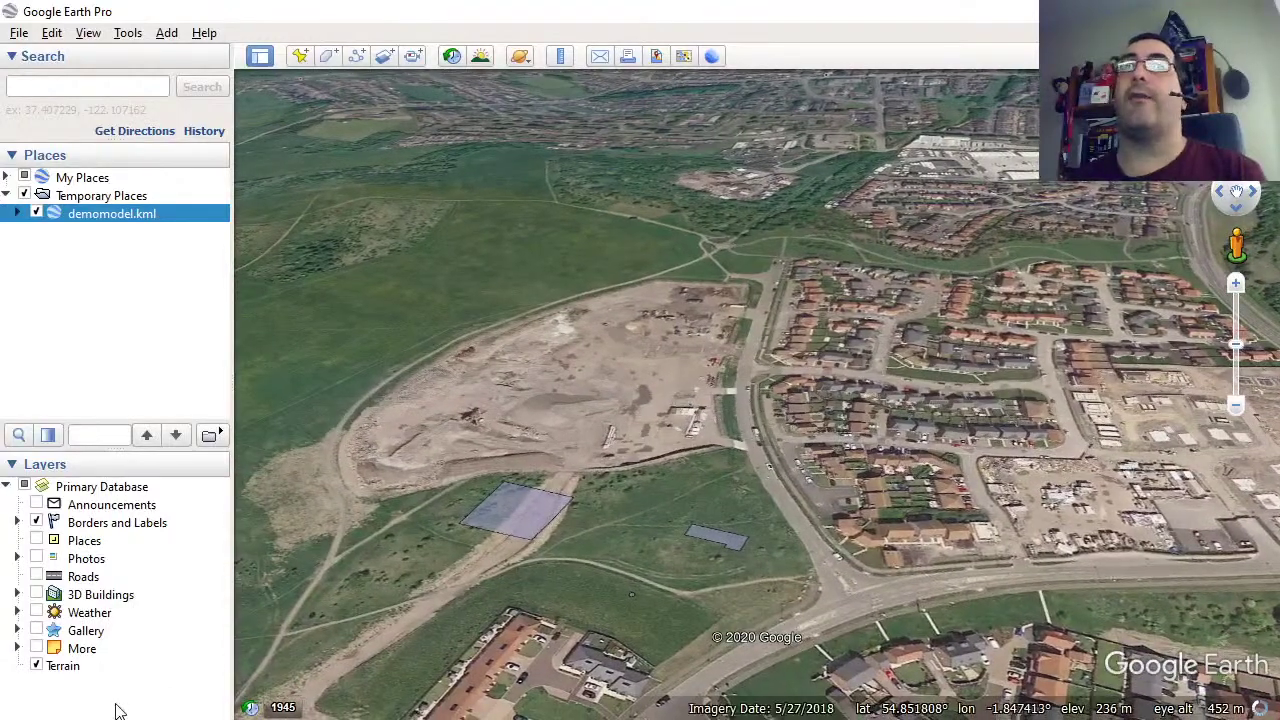
pyautogui.click(41, 668)
pyautogui.click(39, 668)
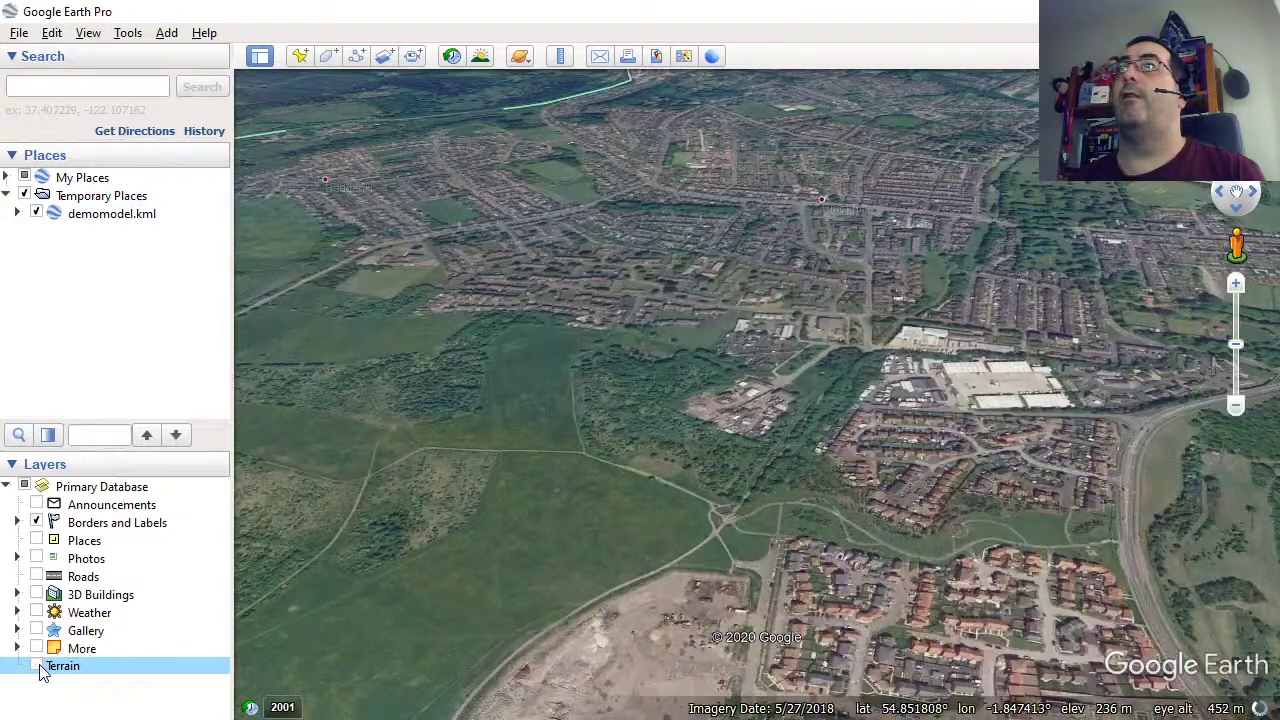
pyautogui.click(39, 668)
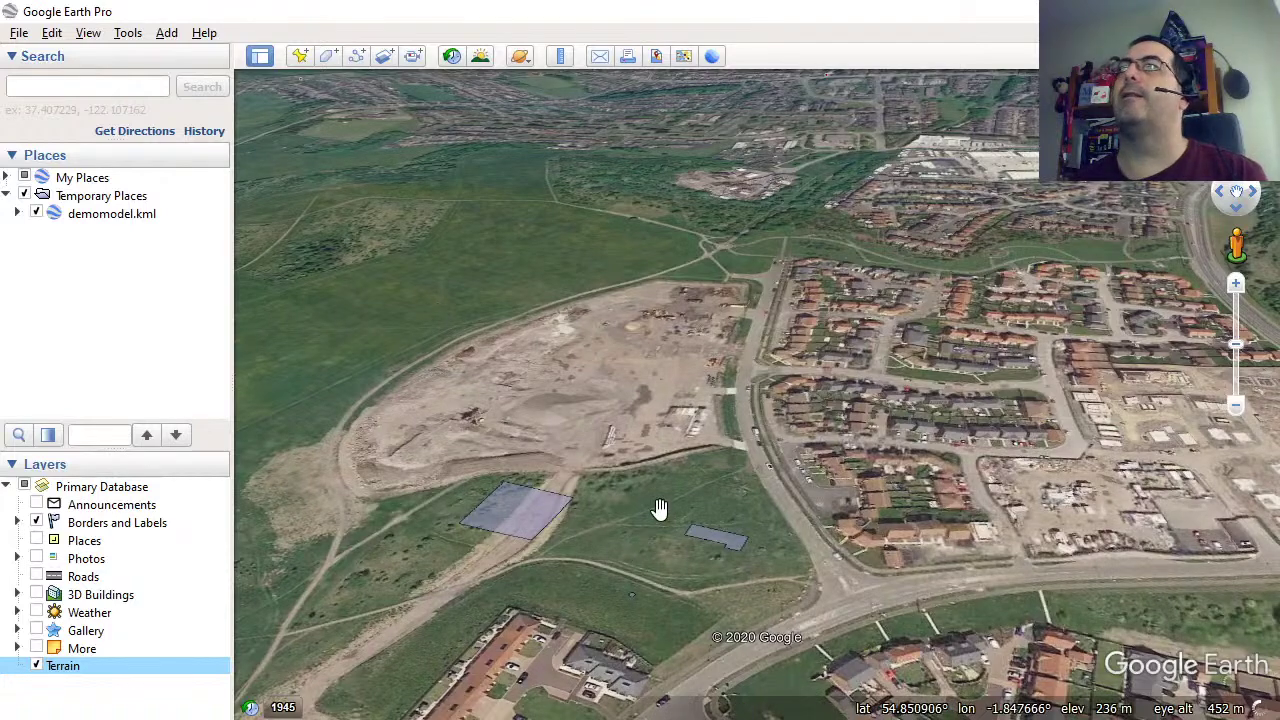
pyautogui.moveTo(660, 511); pyautogui.dragTo(808, 453)
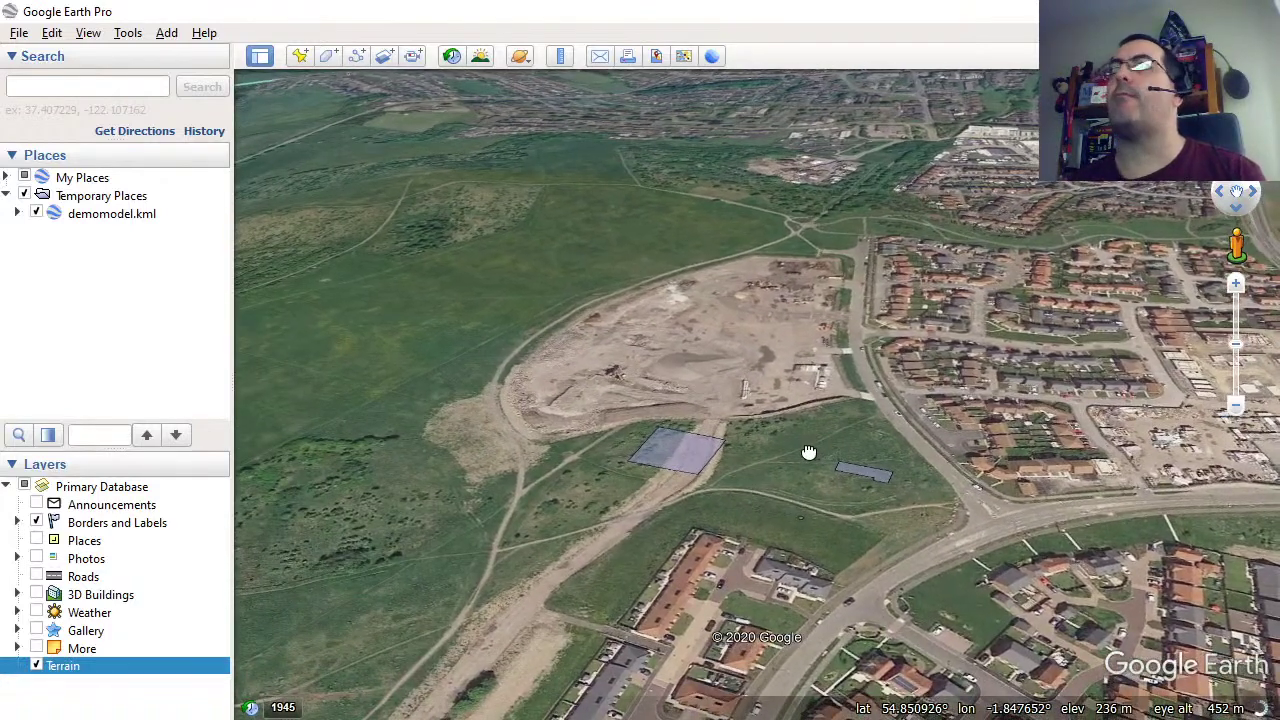
# Set the altitude of the demomodel.kml features to 10 m, Relative to ground, and apply it.
pyautogui.rightClick(116, 218)
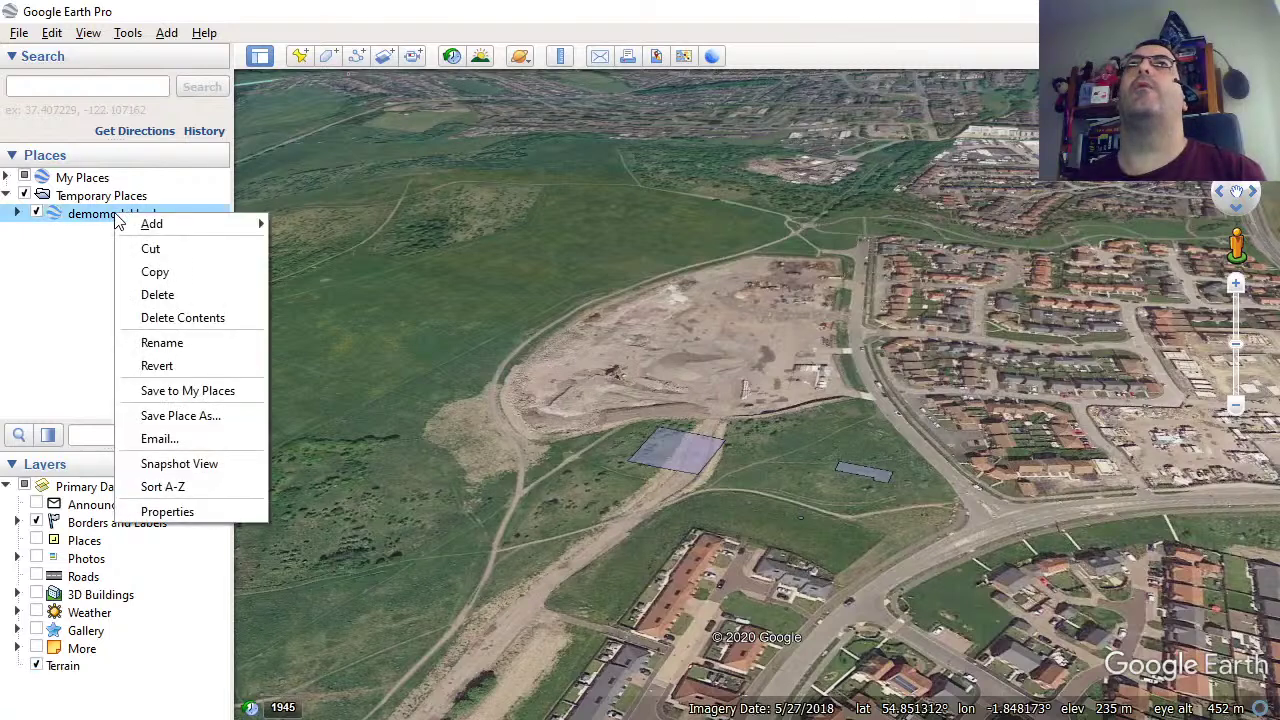
pyautogui.click(167, 512)
pyautogui.click(333, 258)
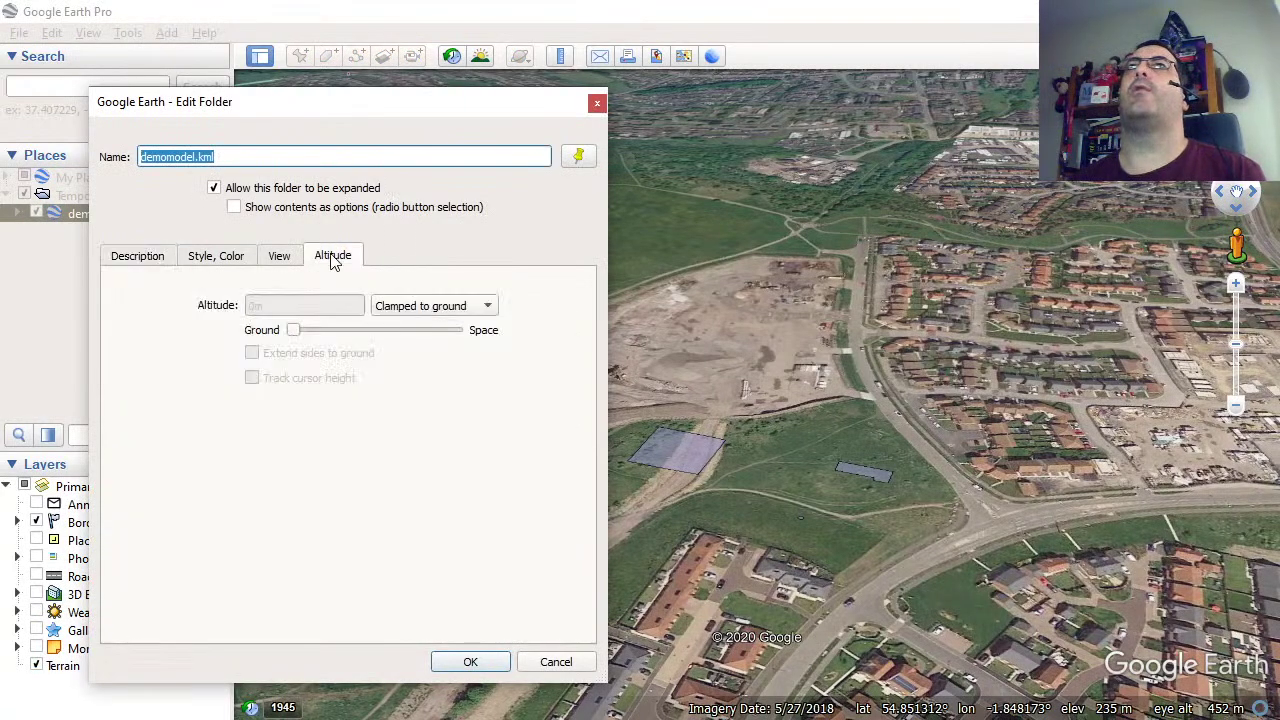
pyautogui.click(414, 310)
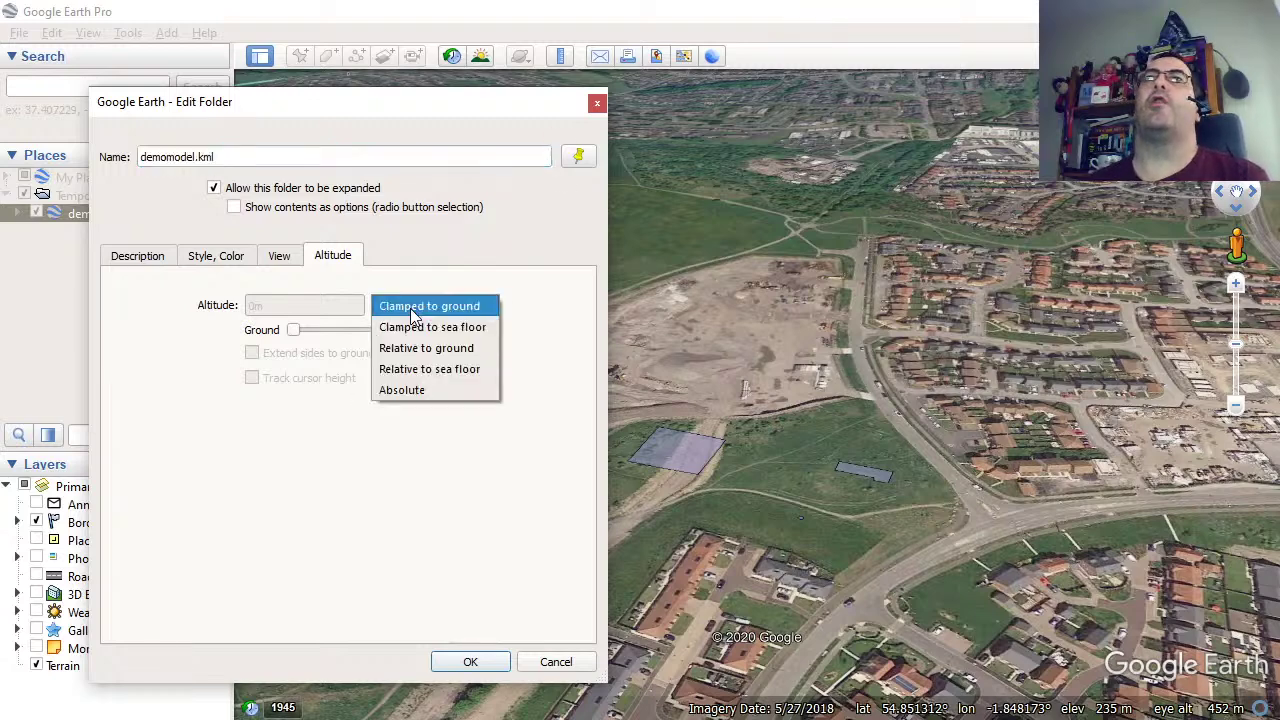
pyautogui.click(428, 348)
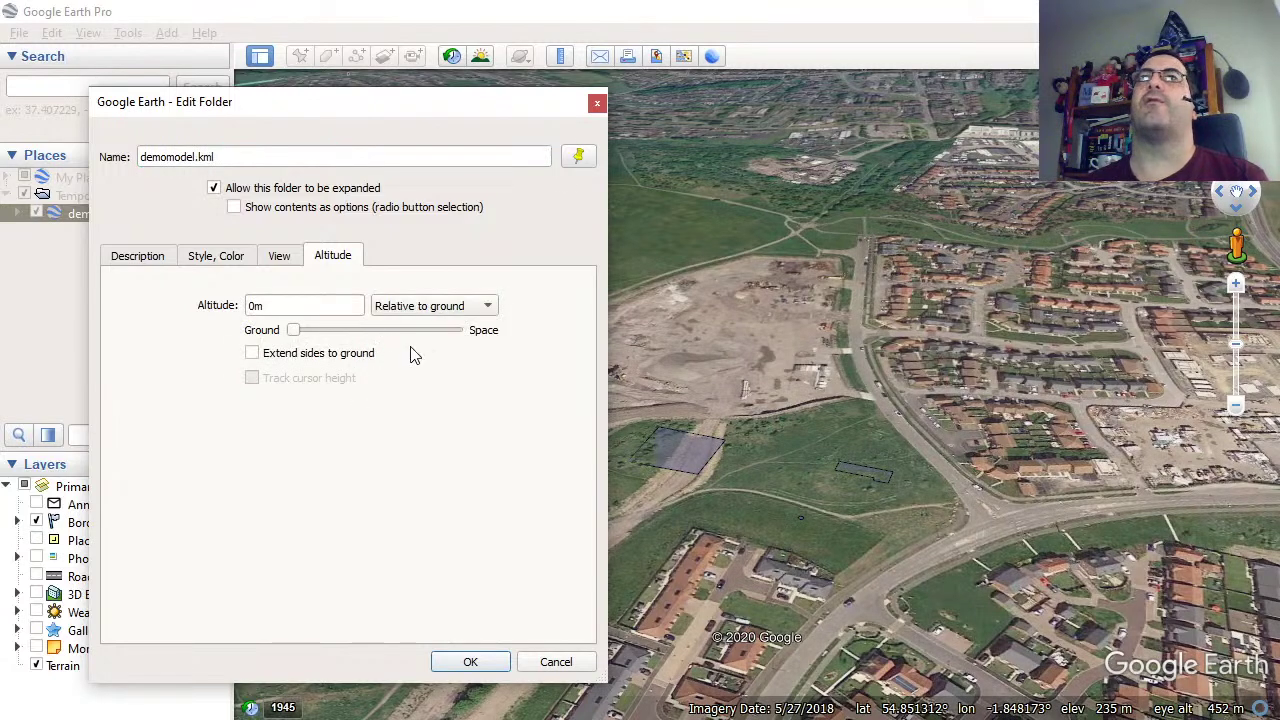
pyautogui.click(297, 307)
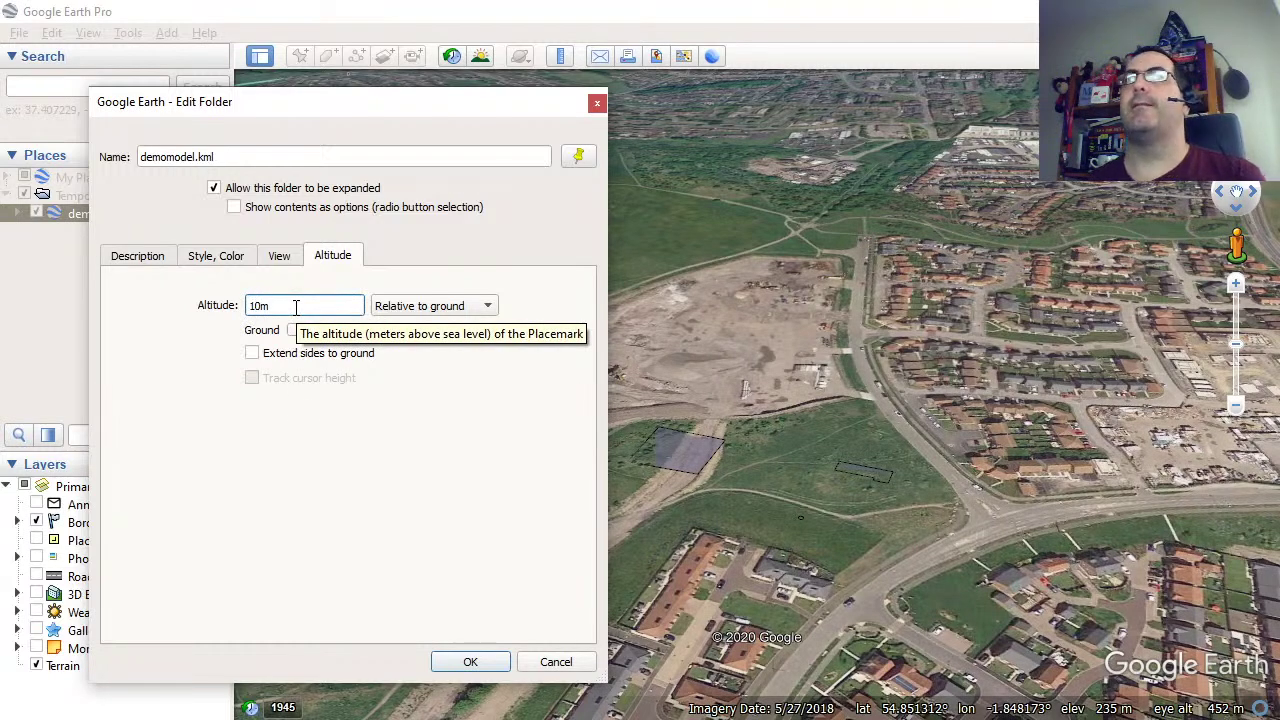
pyautogui.click(490, 662)
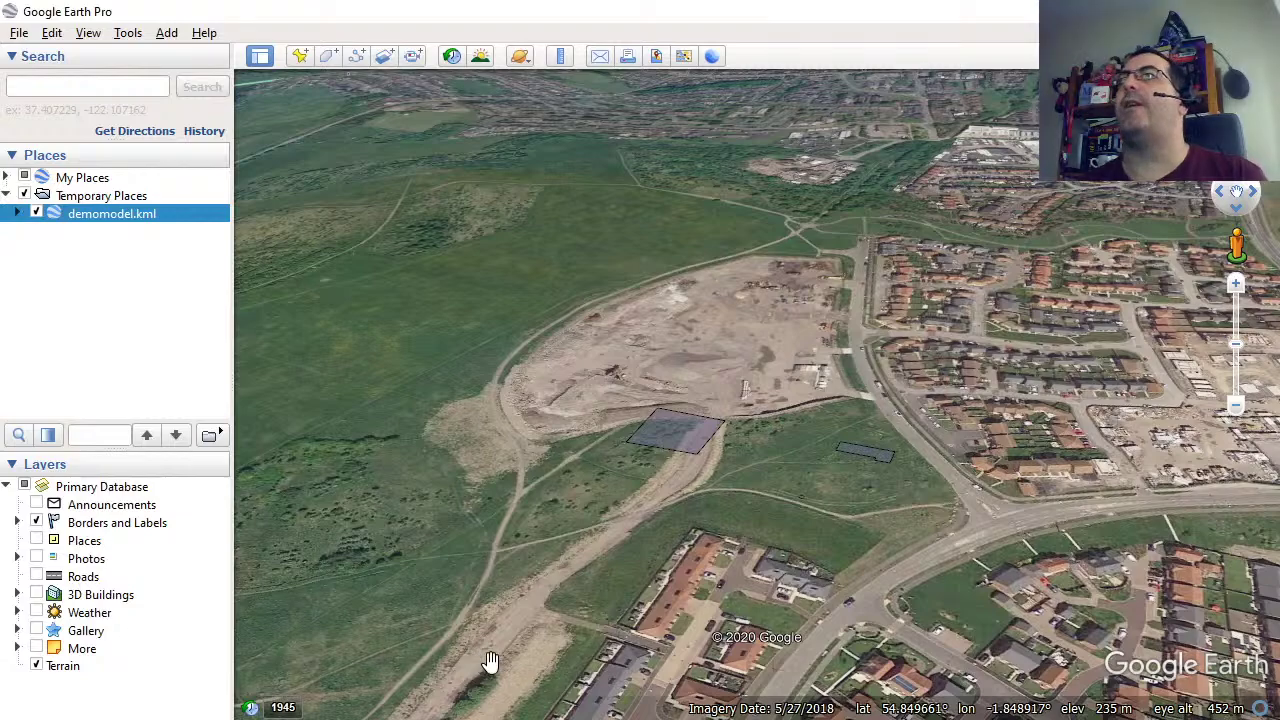
# Extend the sides of the raised demomodel.kml footprints to the ground so they form solid blocks.
pyautogui.scroll(2, 760, 505)
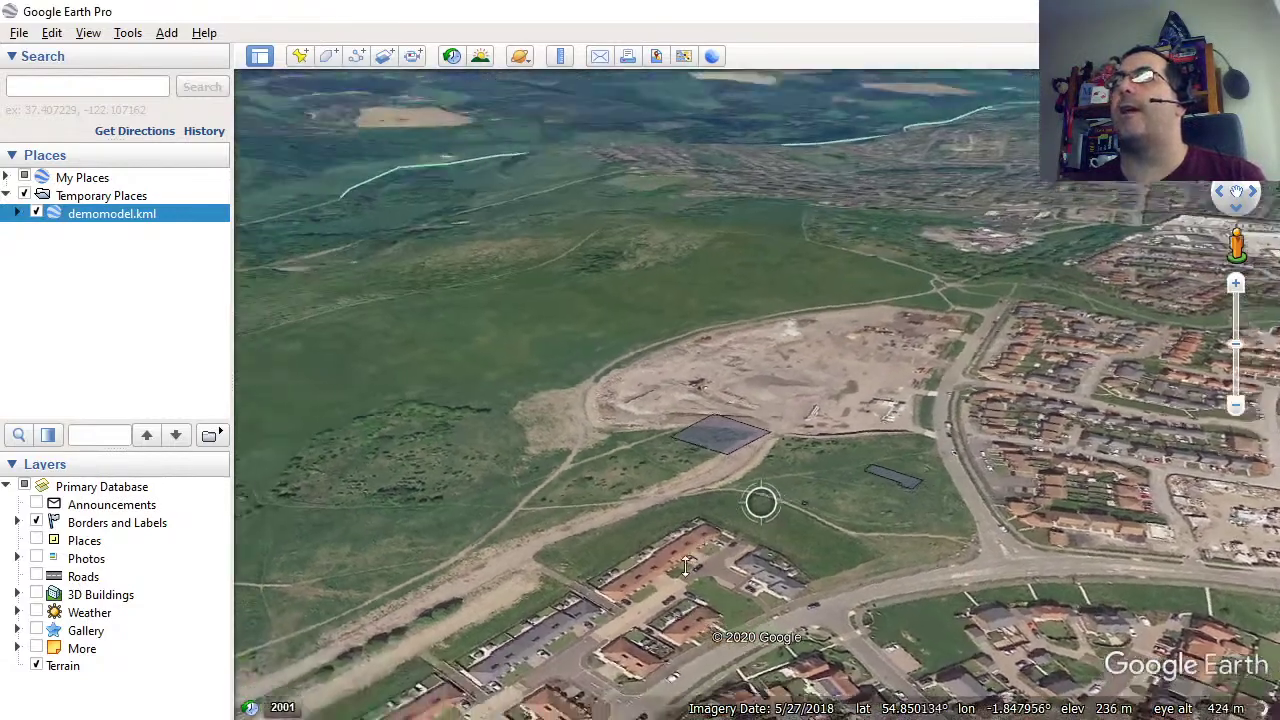
pyautogui.scroll(2, 686, 567)
pyautogui.scroll(2, 766, 487)
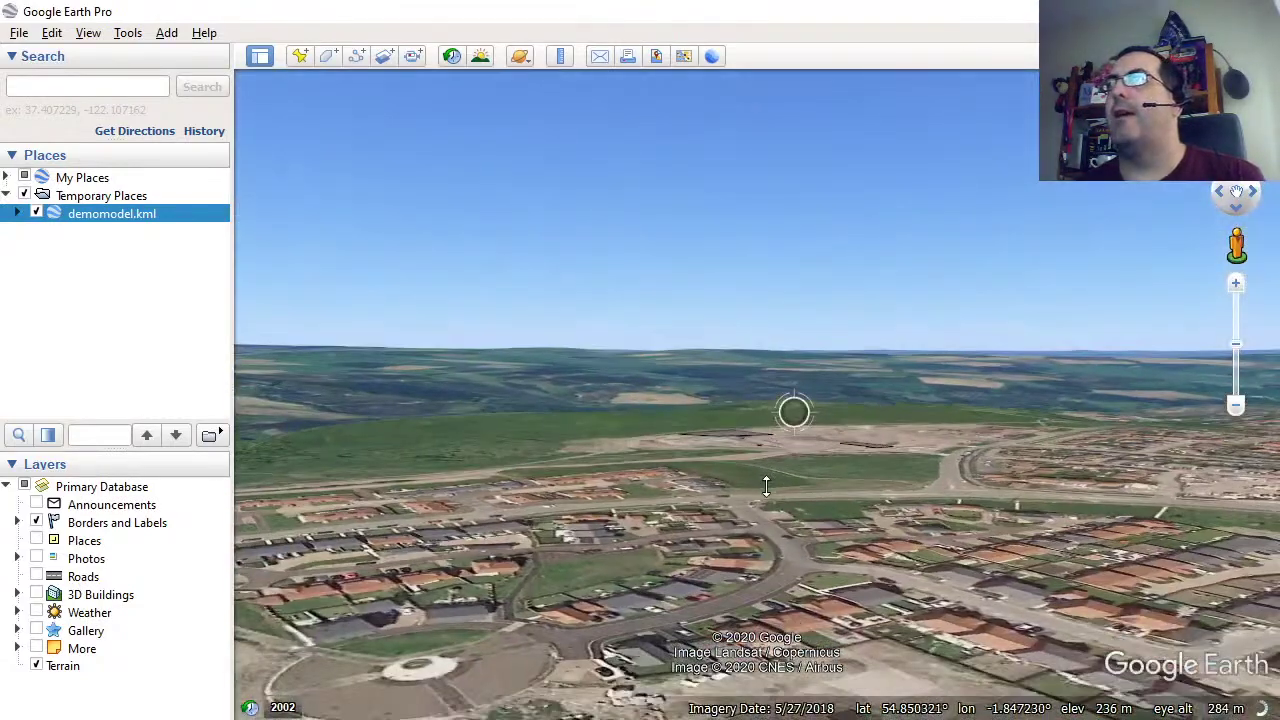
pyautogui.scroll(1, 734, 497)
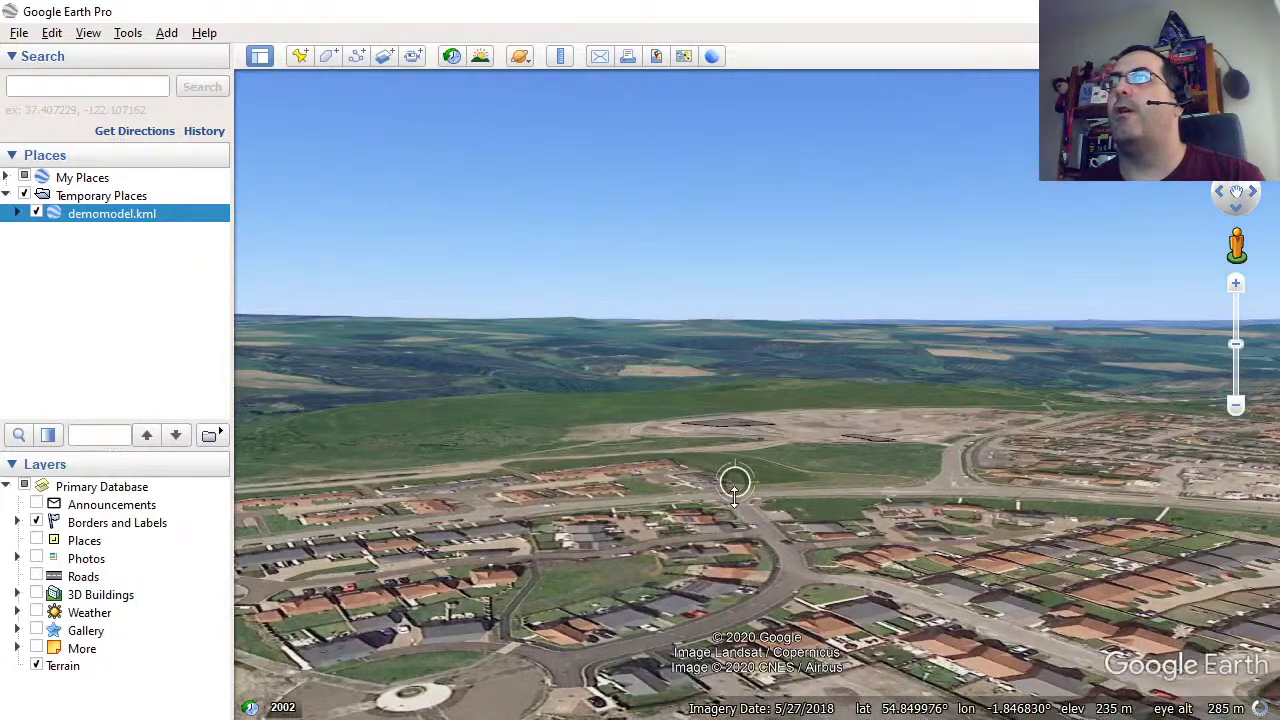
pyautogui.scroll(-3, 734, 497)
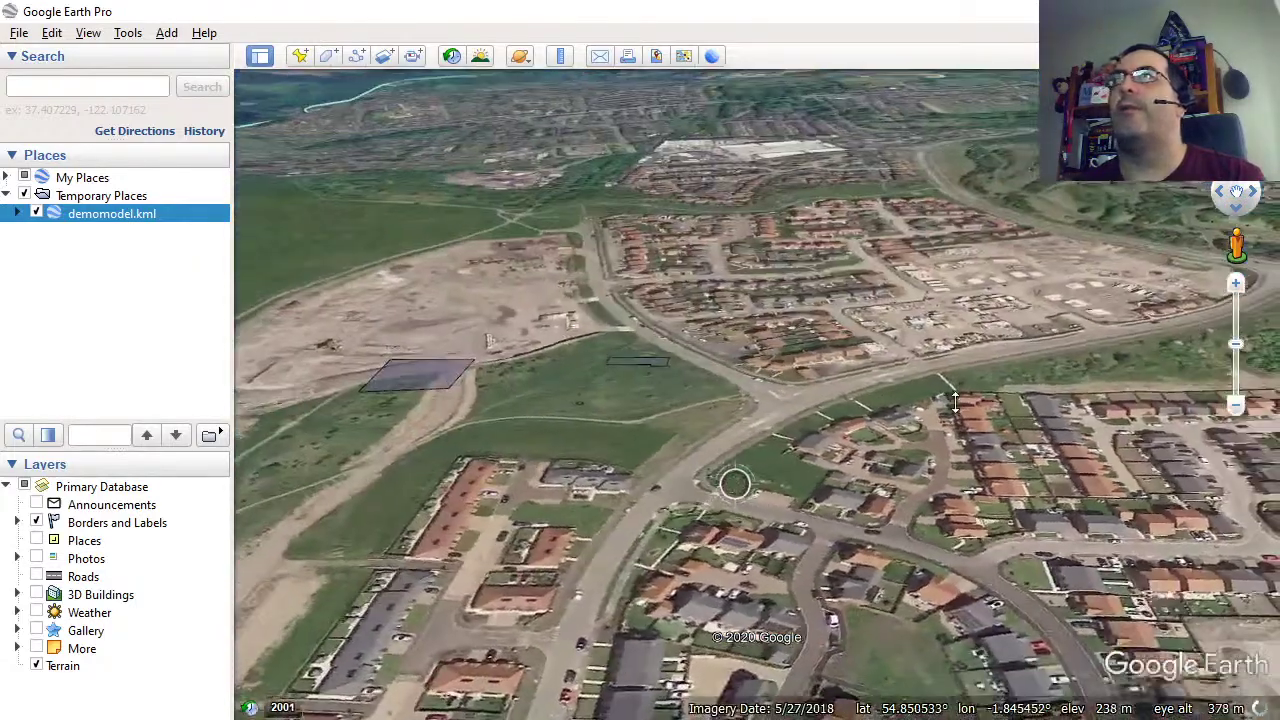
pyautogui.moveTo(571, 377); pyautogui.dragTo(705, 451)
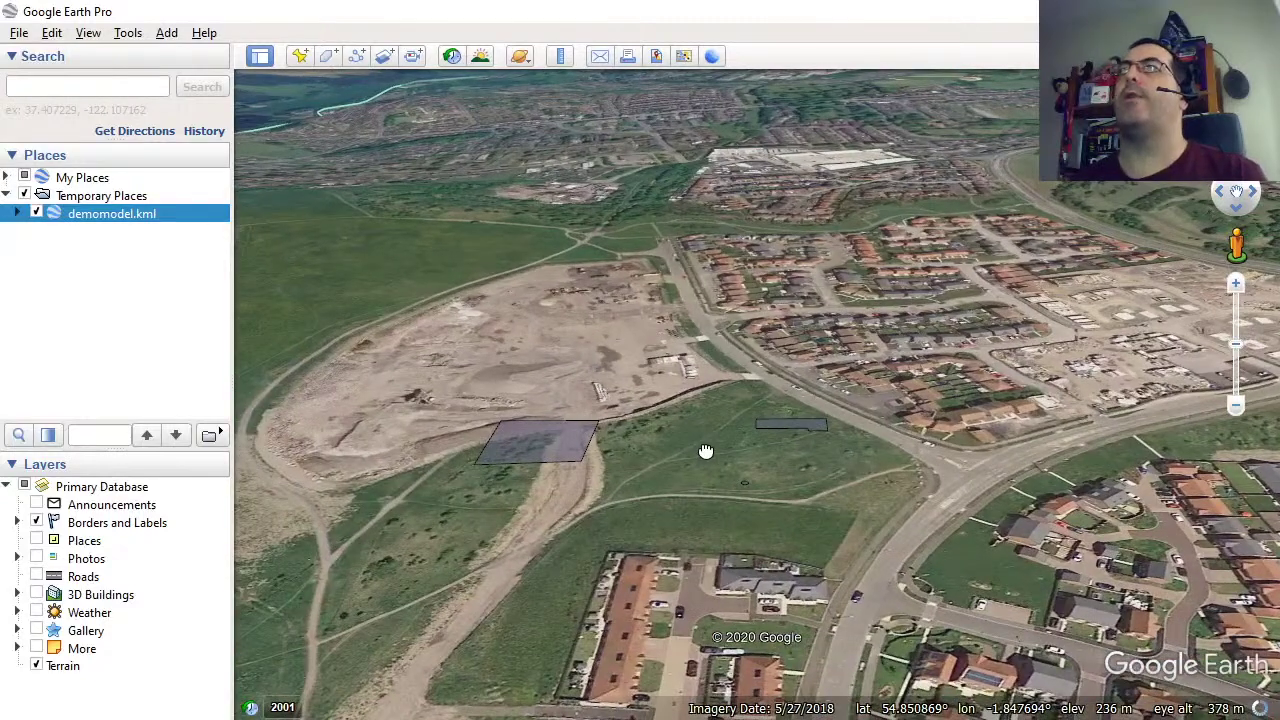
pyautogui.rightClick(93, 217)
pyautogui.click(174, 510)
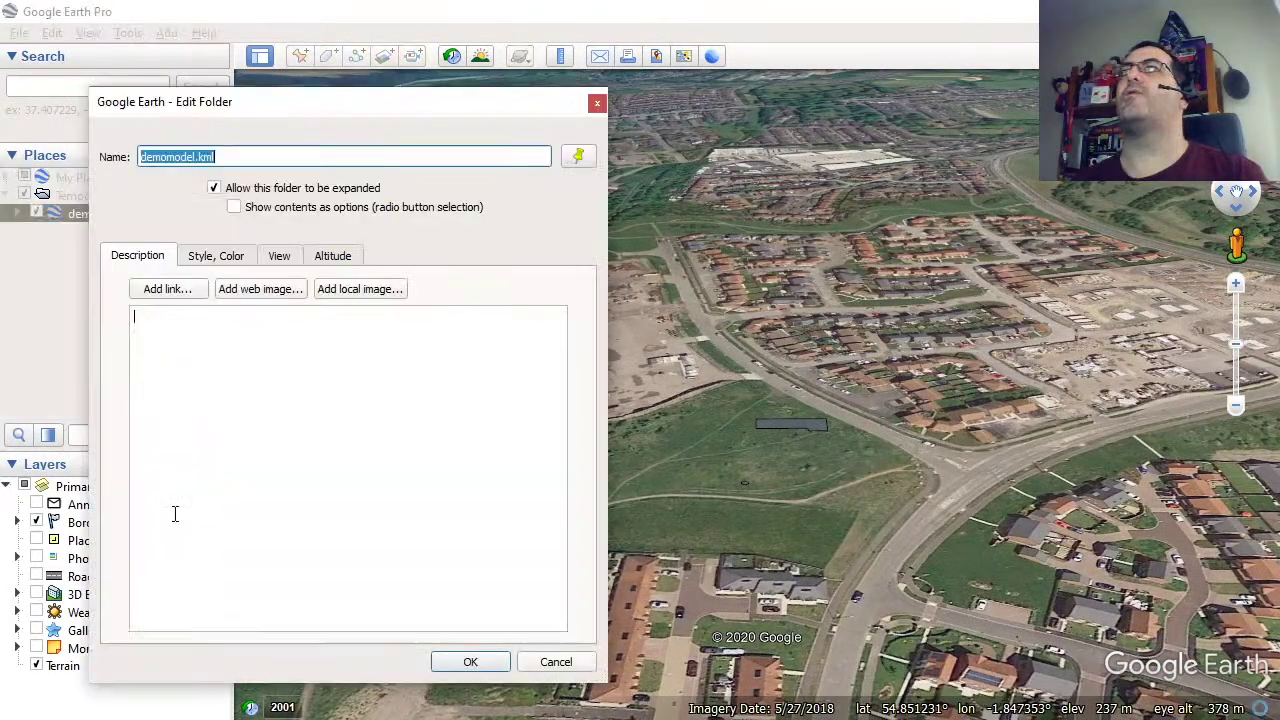
pyautogui.click(338, 263)
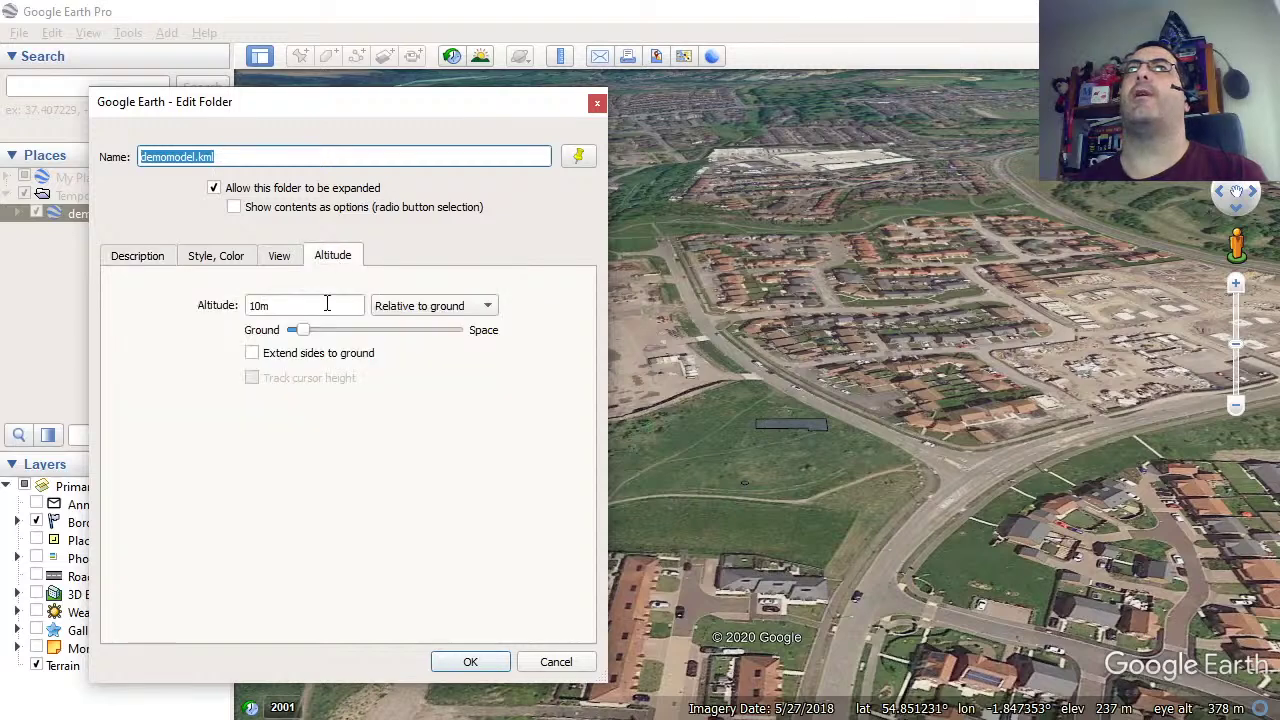
pyautogui.click(252, 354)
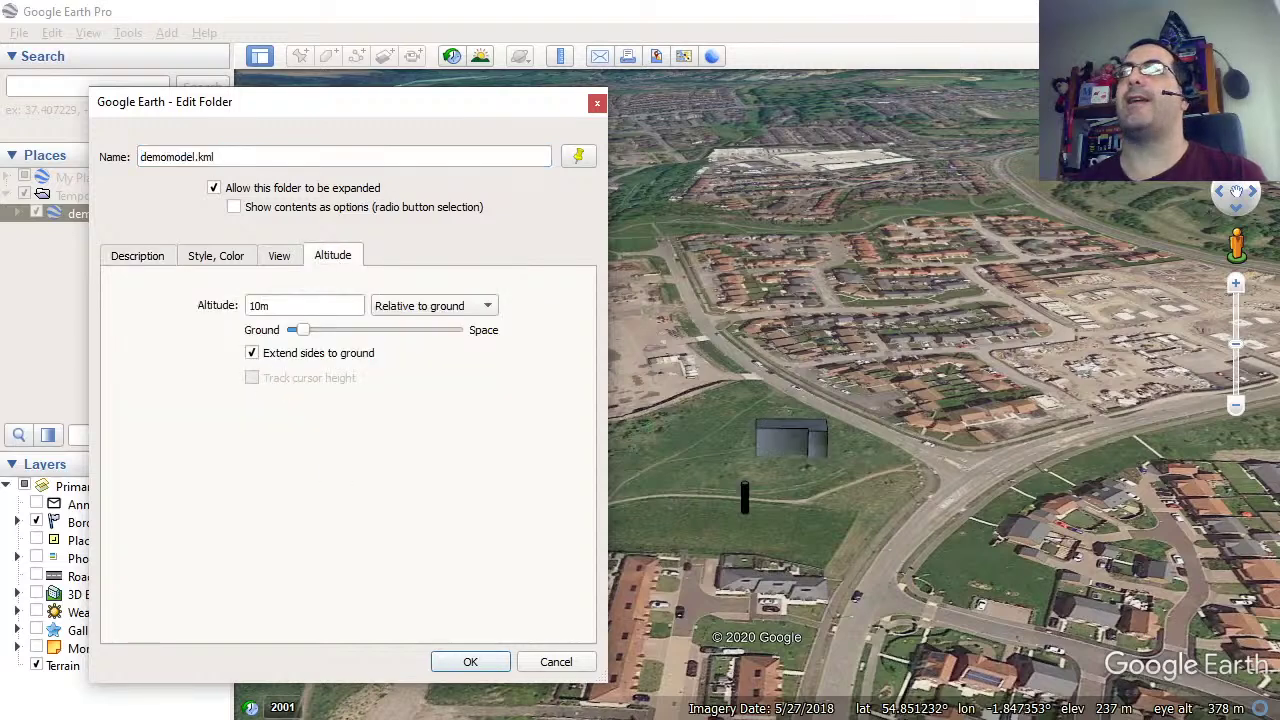
pyautogui.click(485, 662)
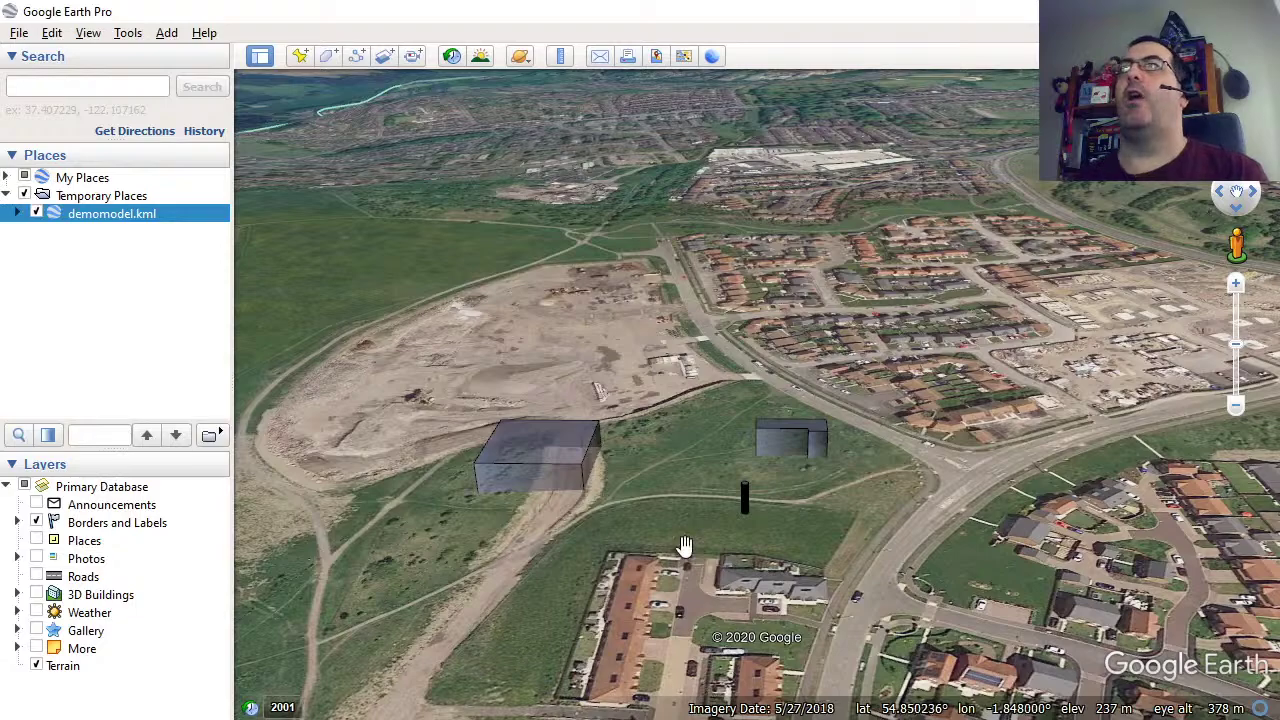
# Examine the extruded demomodel.kml blocks from several angles and distances, comparing the scene with Terrain off and on.
pyautogui.moveTo(650, 518); pyautogui.dragTo(640, 600)
pyautogui.moveTo(952, 573); pyautogui.dragTo(861, 608)
pyautogui.moveTo(1046, 598); pyautogui.dragTo(764, 611)
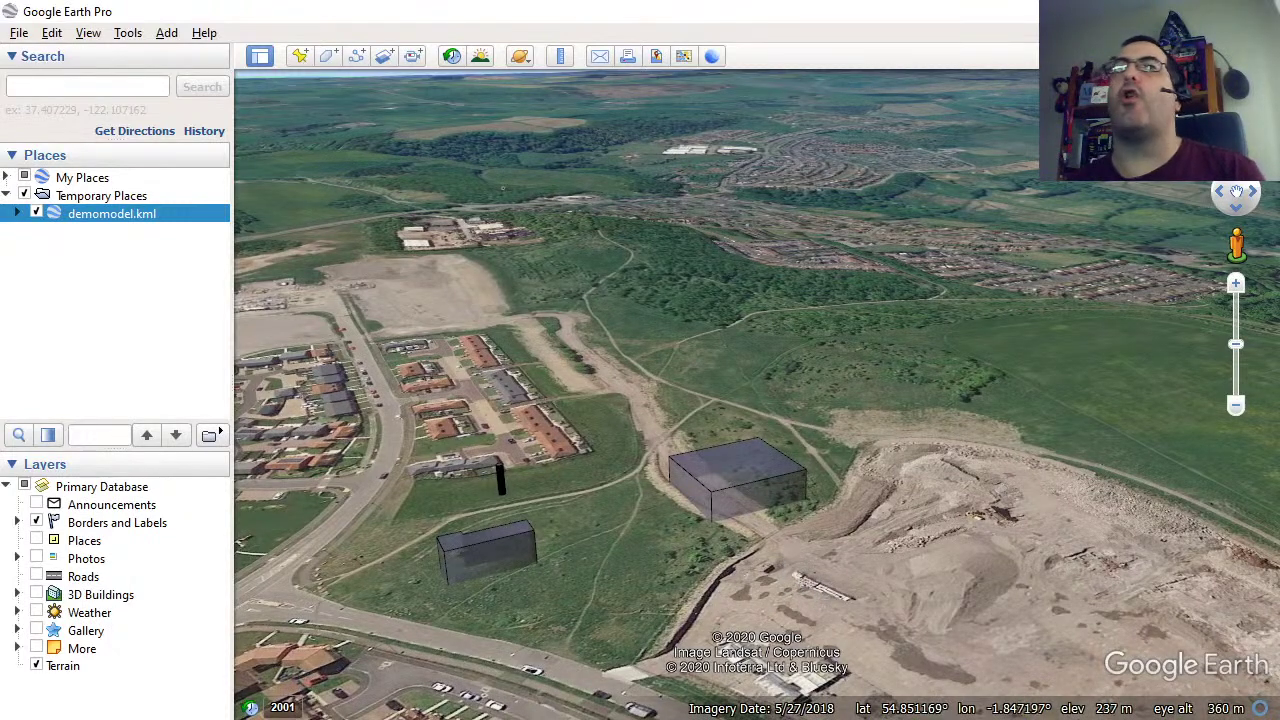
pyautogui.click(37, 666)
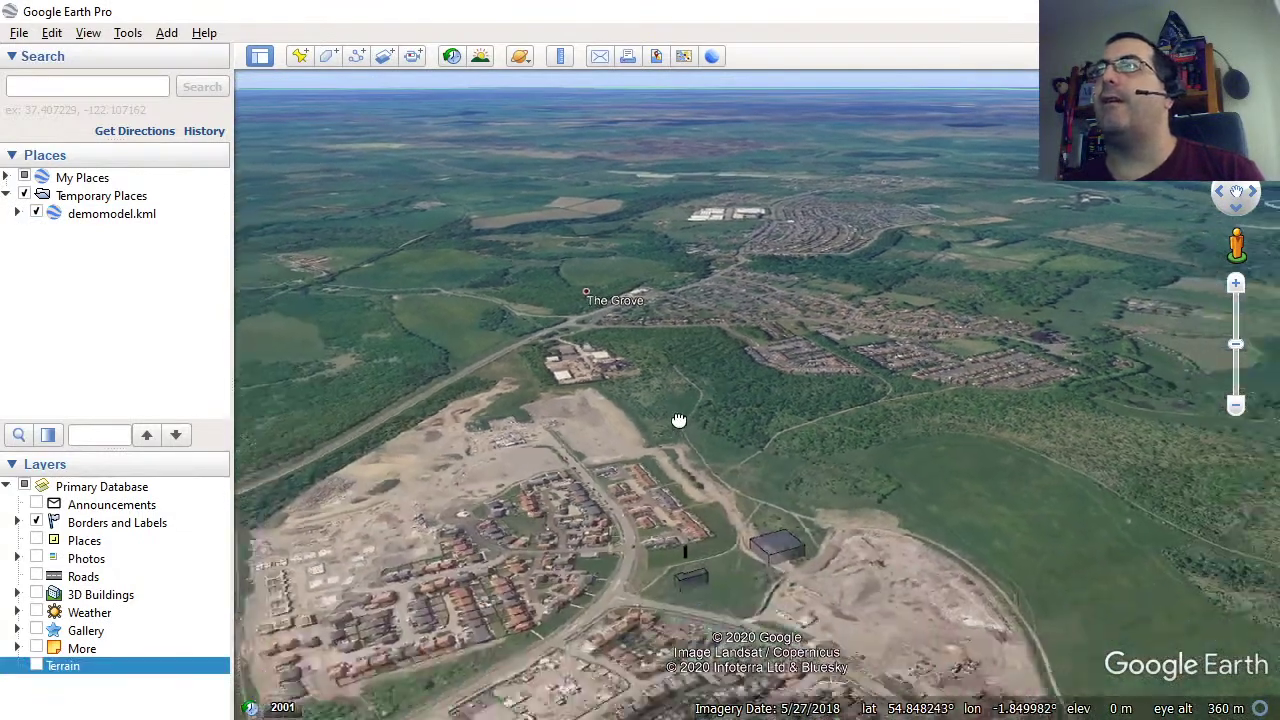
pyautogui.scroll(4, 745, 543)
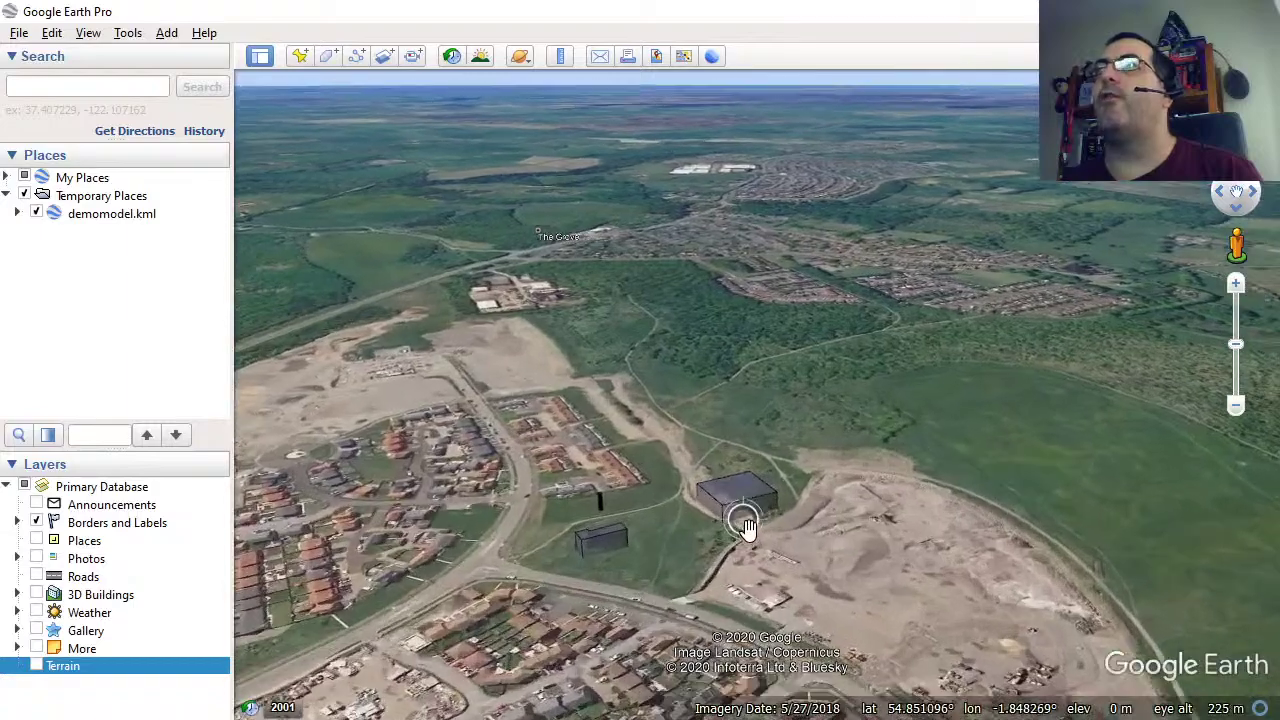
pyautogui.scroll(3, 768, 528)
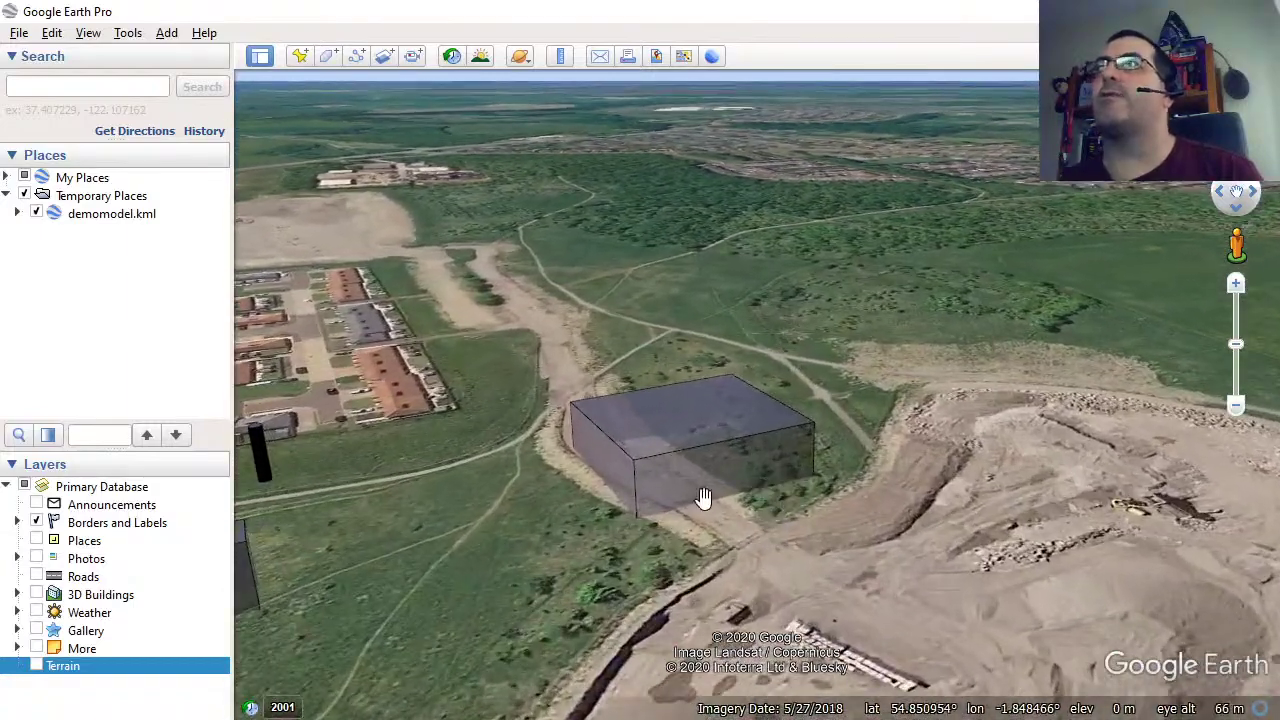
pyautogui.click(36, 666)
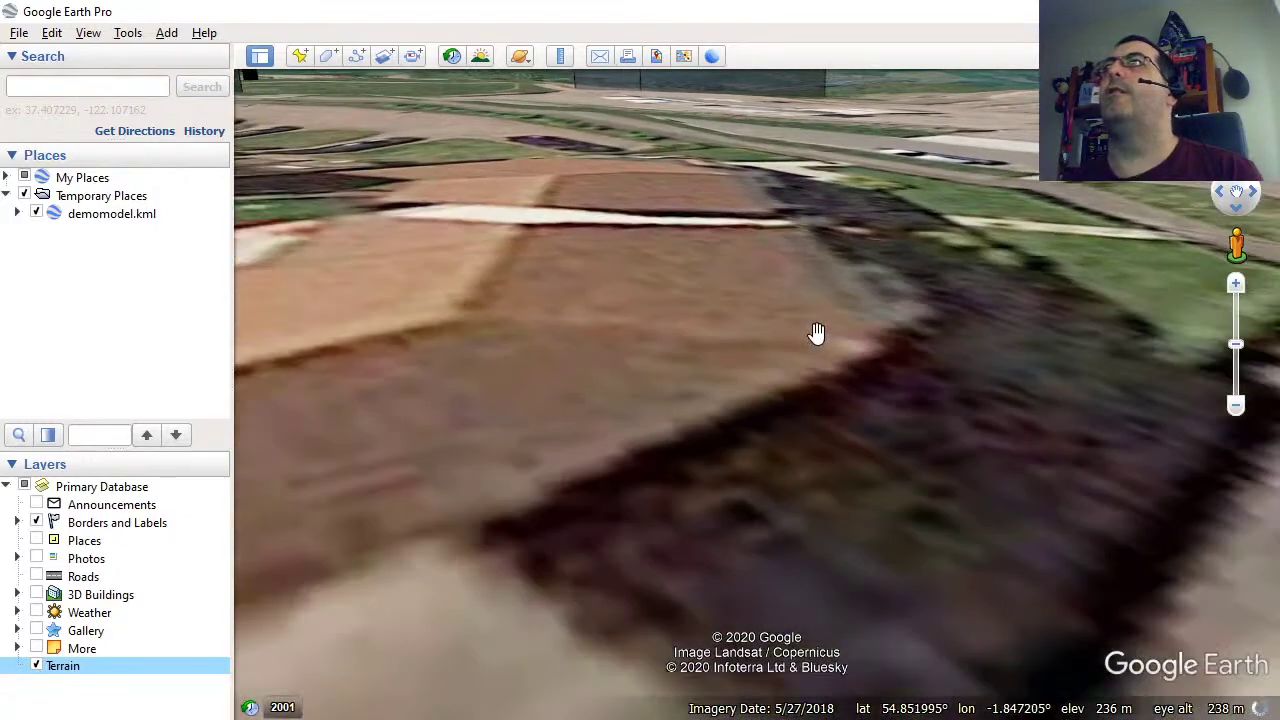
pyautogui.moveTo(826, 387); pyautogui.dragTo(830, 347)
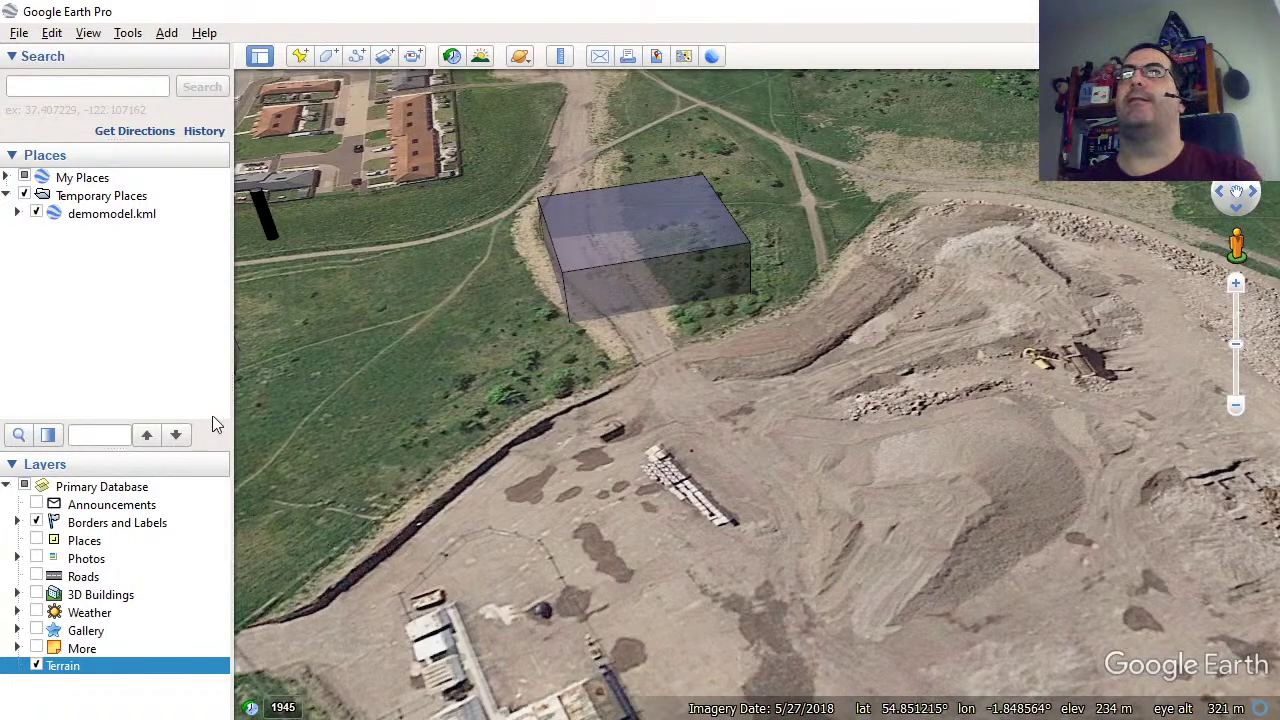
pyautogui.moveTo(287, 387); pyautogui.dragTo(674, 509)
pyautogui.scroll(-2, 646, 429)
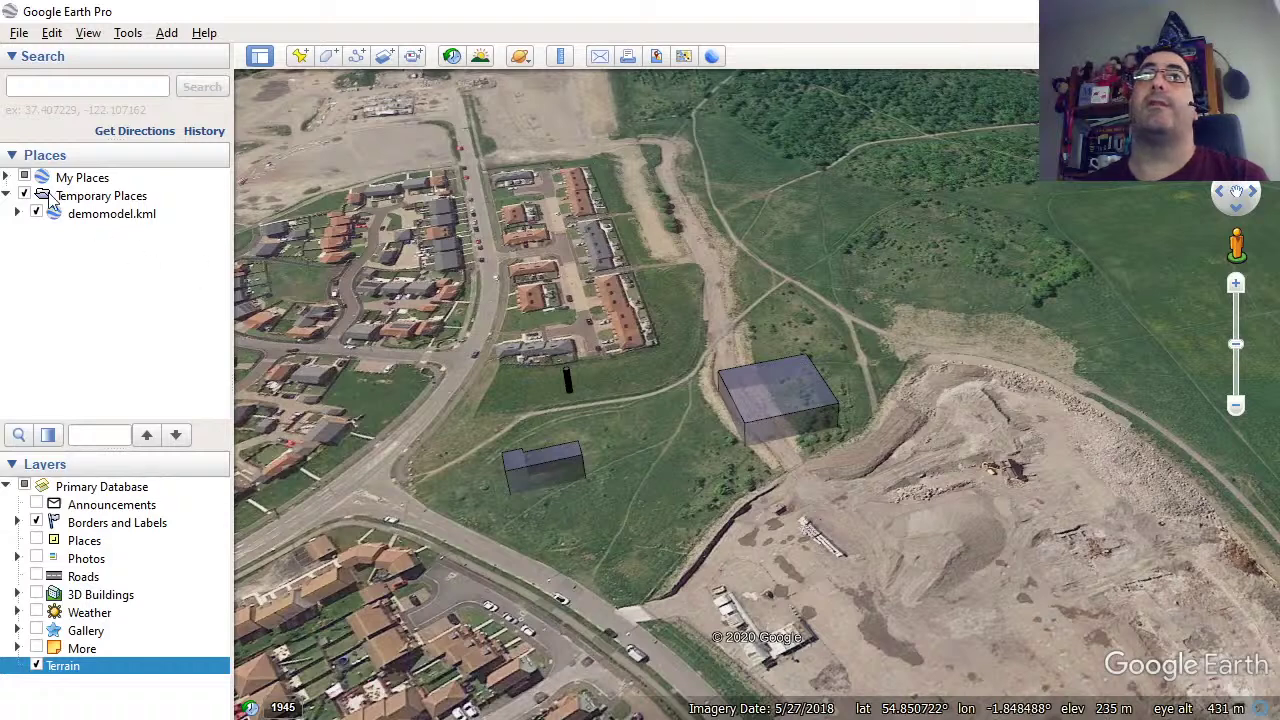
# Delete demomodel.kml from Temporary Places.
pyautogui.rightClick(86, 214)
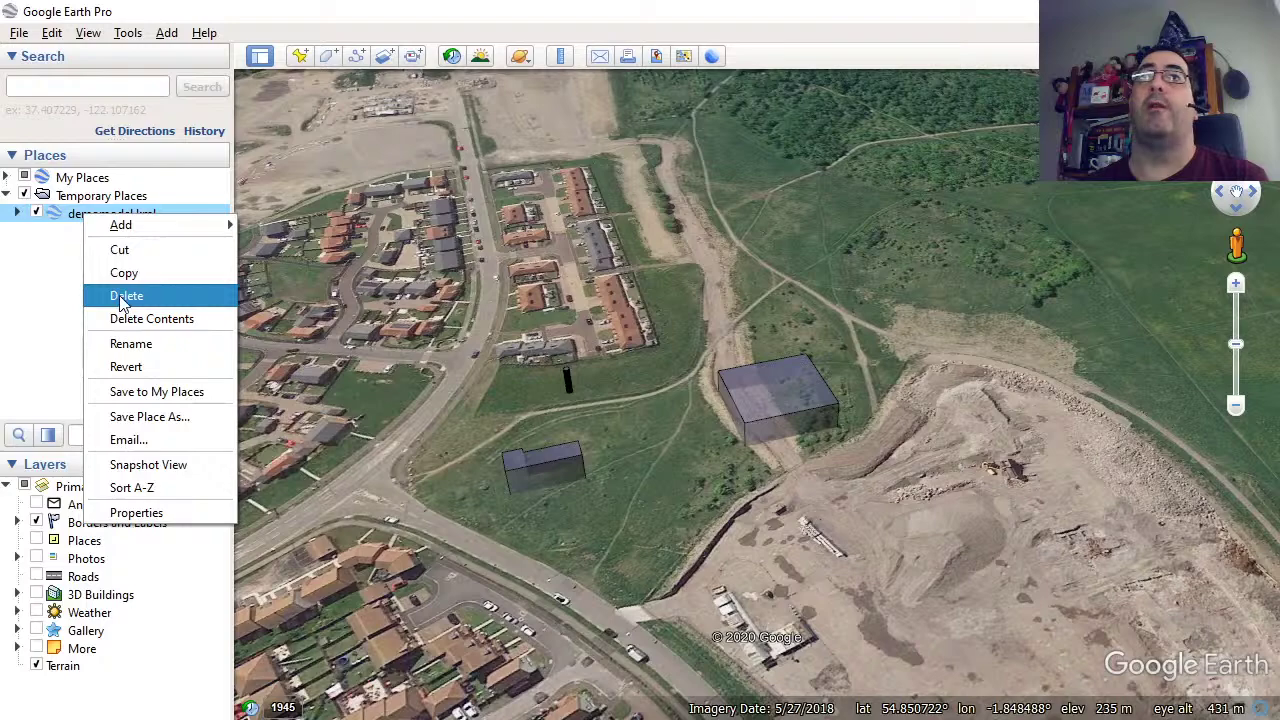
pyautogui.click(124, 298)
pyautogui.click(726, 399)
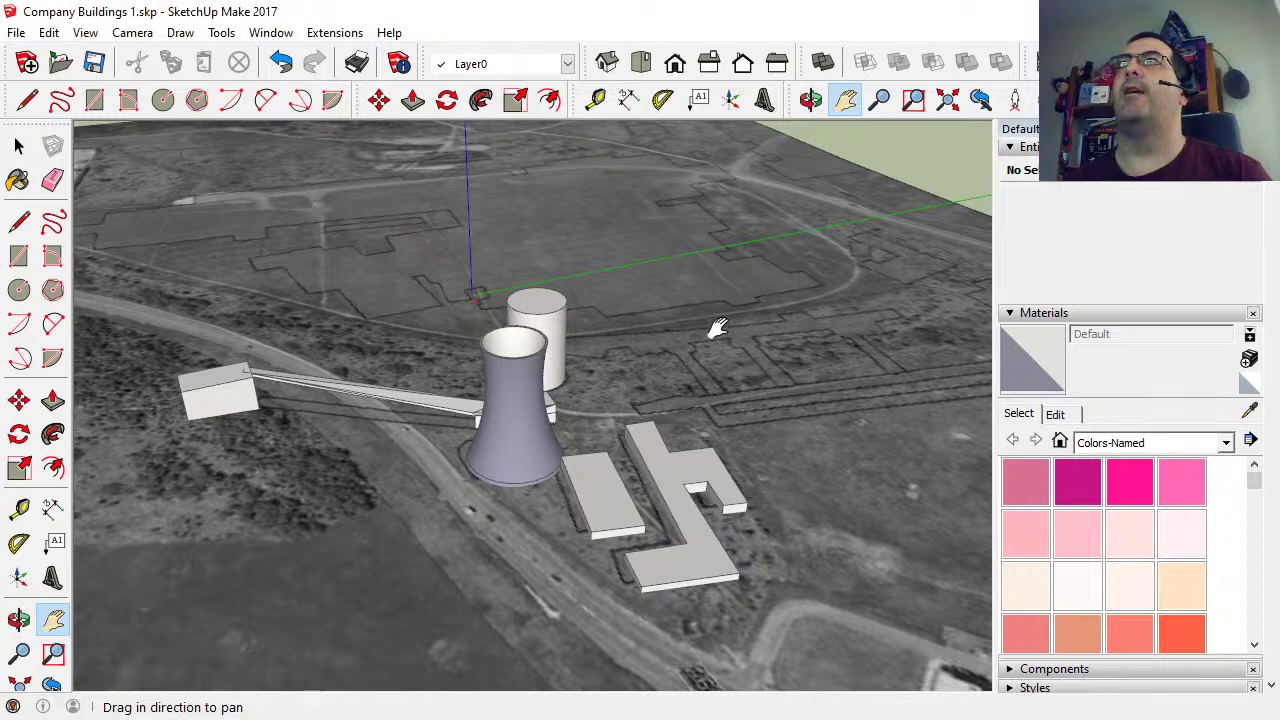
# Switch to Company Buildings 1.skp in SketchUp and draw a rectangle about 44 m square over the small square building outline in top view.
pyautogui.moveTo(720, 329); pyautogui.dragTo(686, 591)
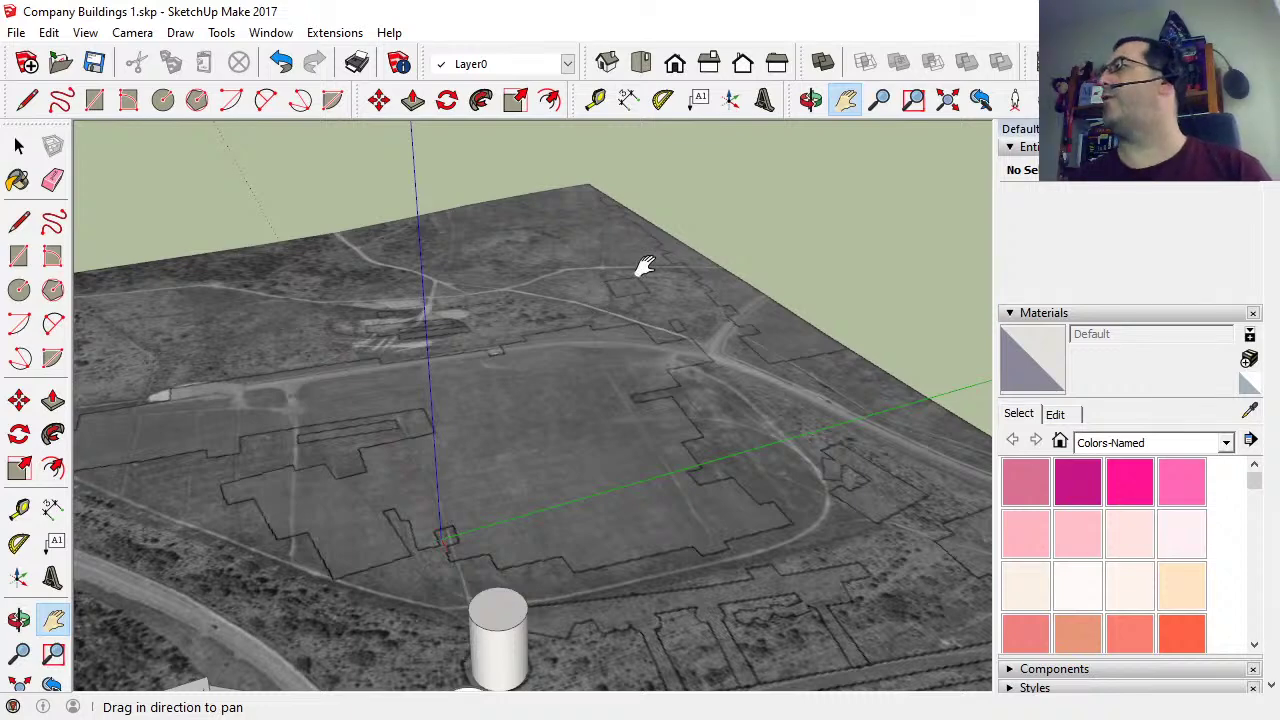
pyautogui.click(643, 64)
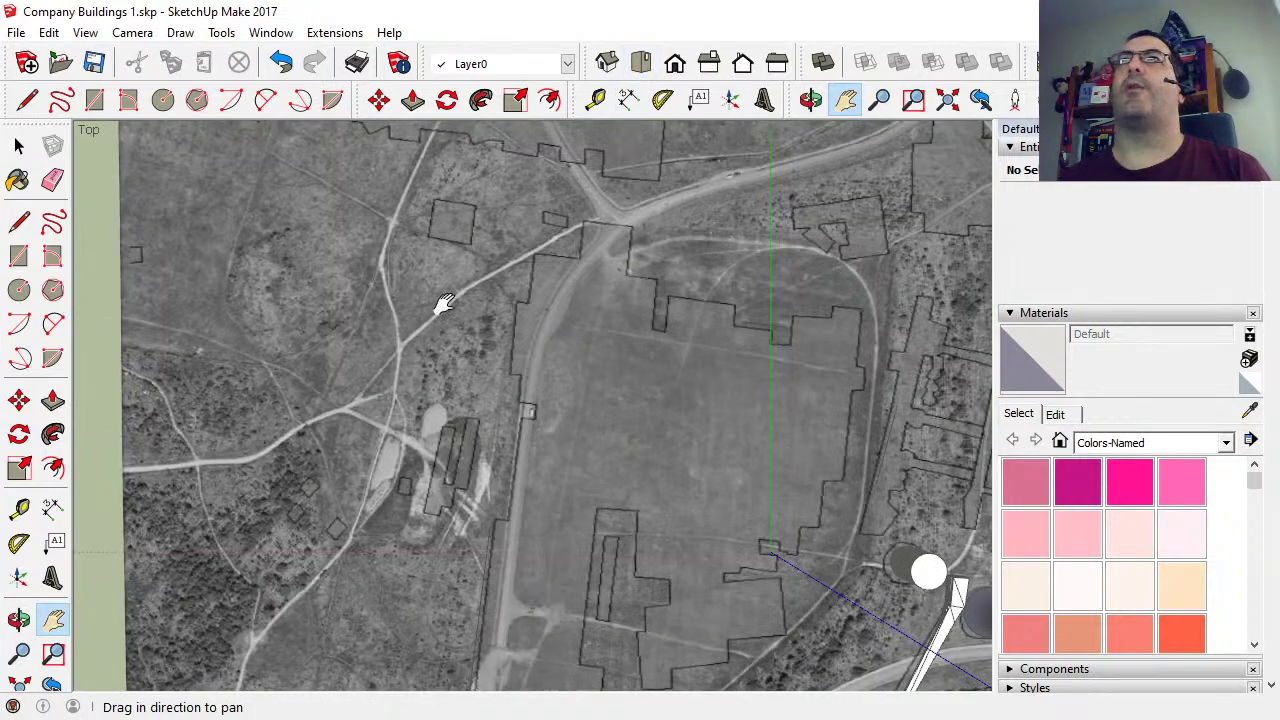
pyautogui.moveTo(444, 305); pyautogui.dragTo(521, 480)
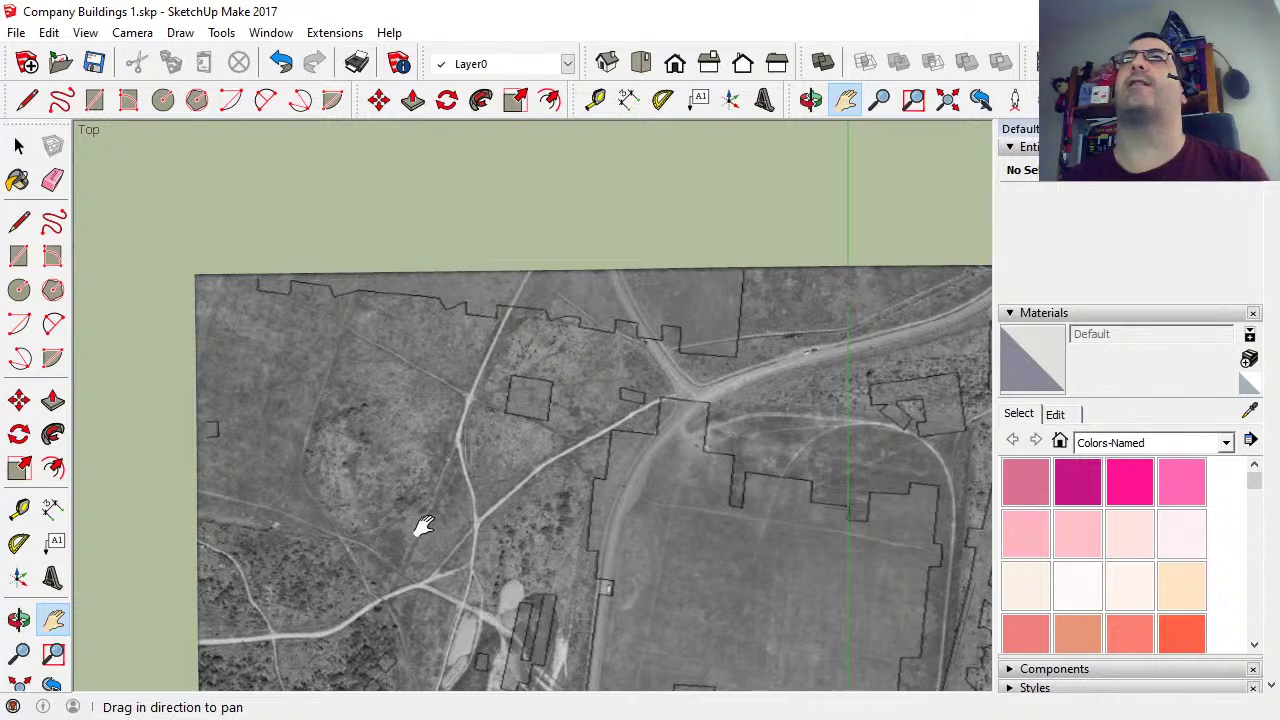
pyautogui.scroll(4, 520, 406)
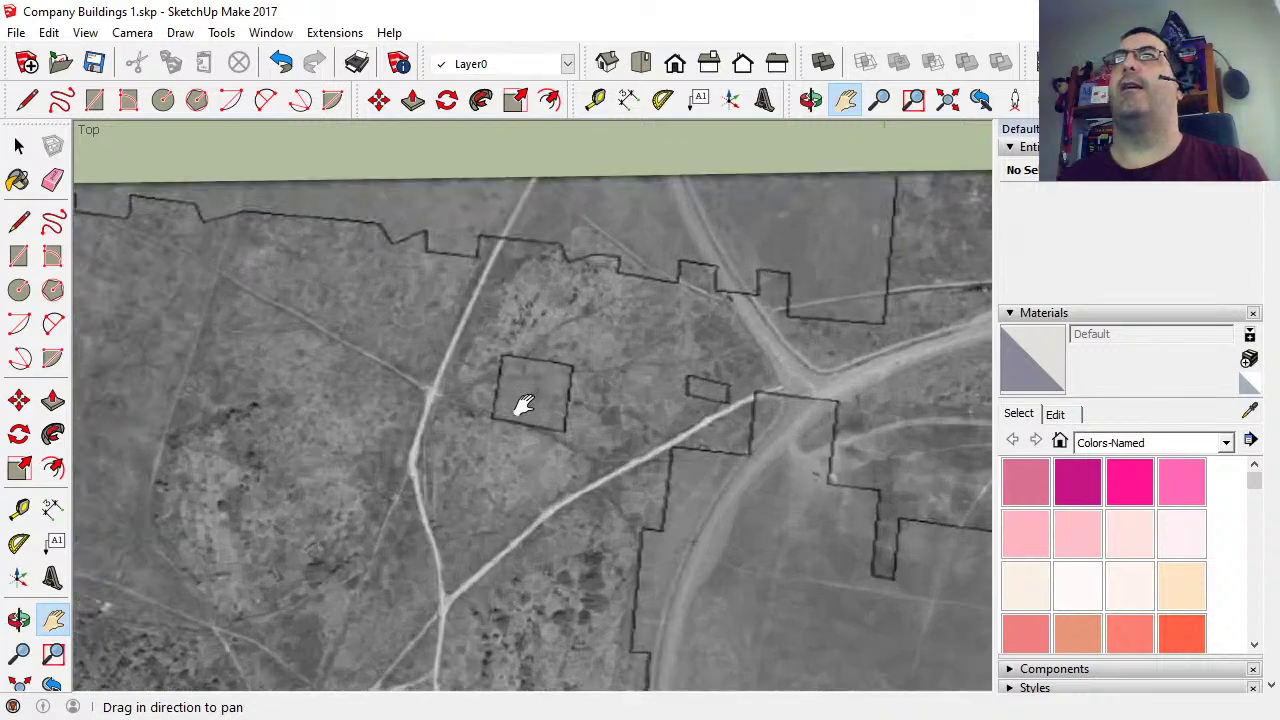
pyautogui.scroll(1, 524, 405)
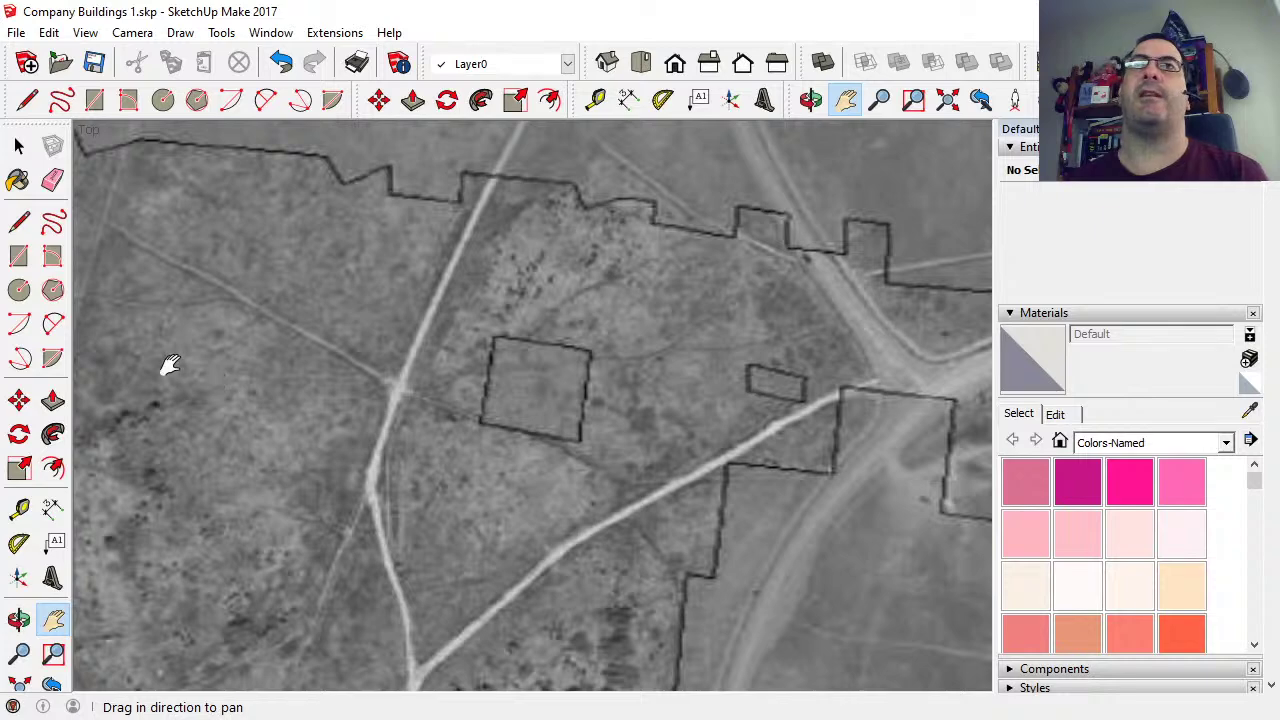
pyautogui.click(19, 256)
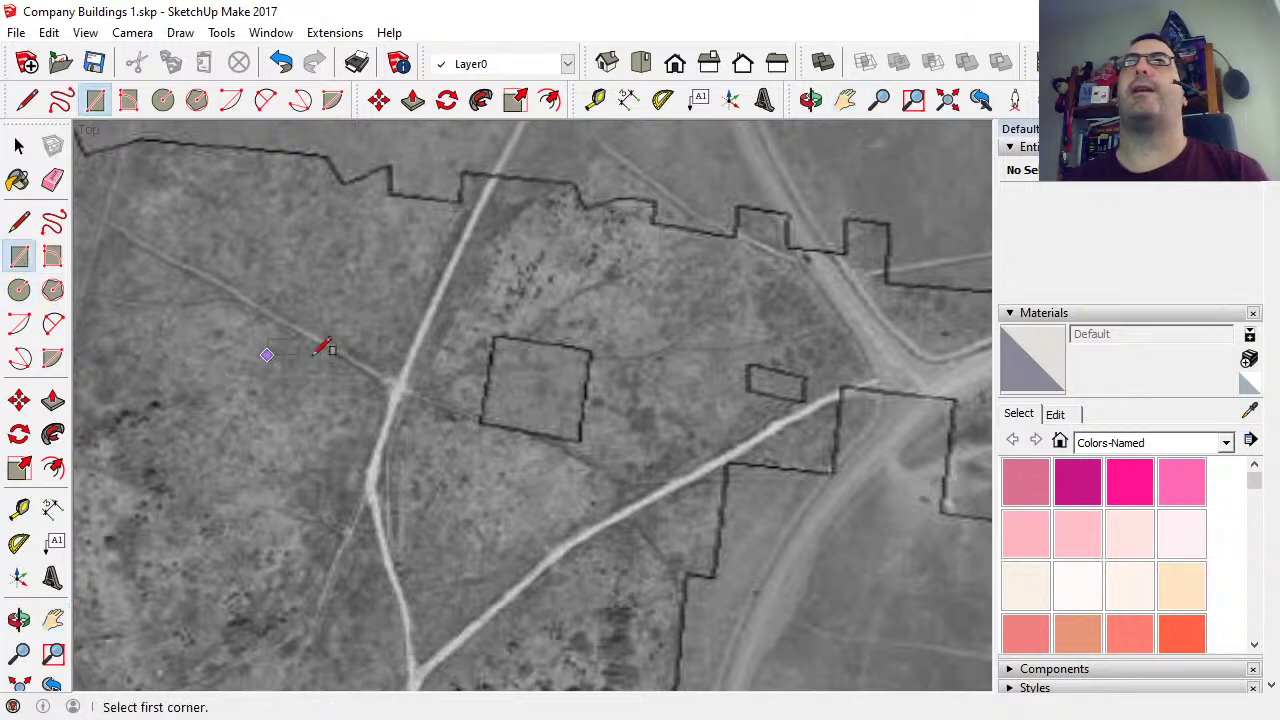
pyautogui.click(490, 337)
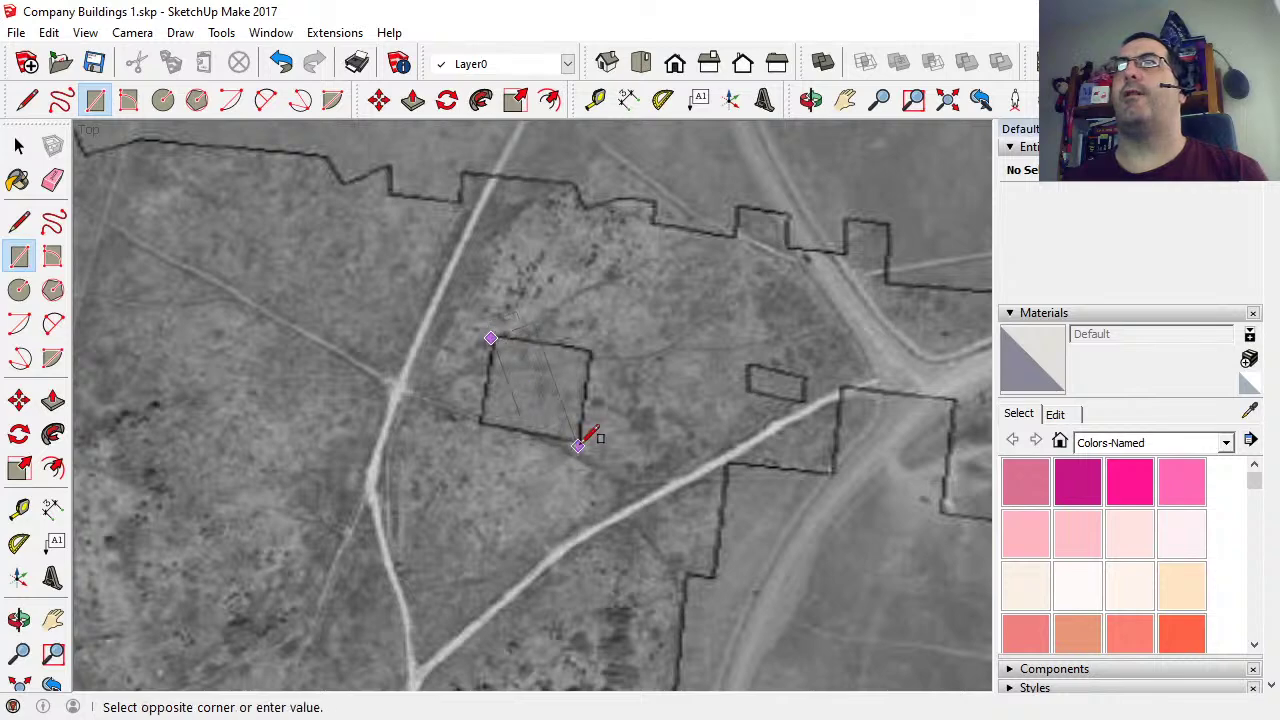
pyautogui.click(655, 413)
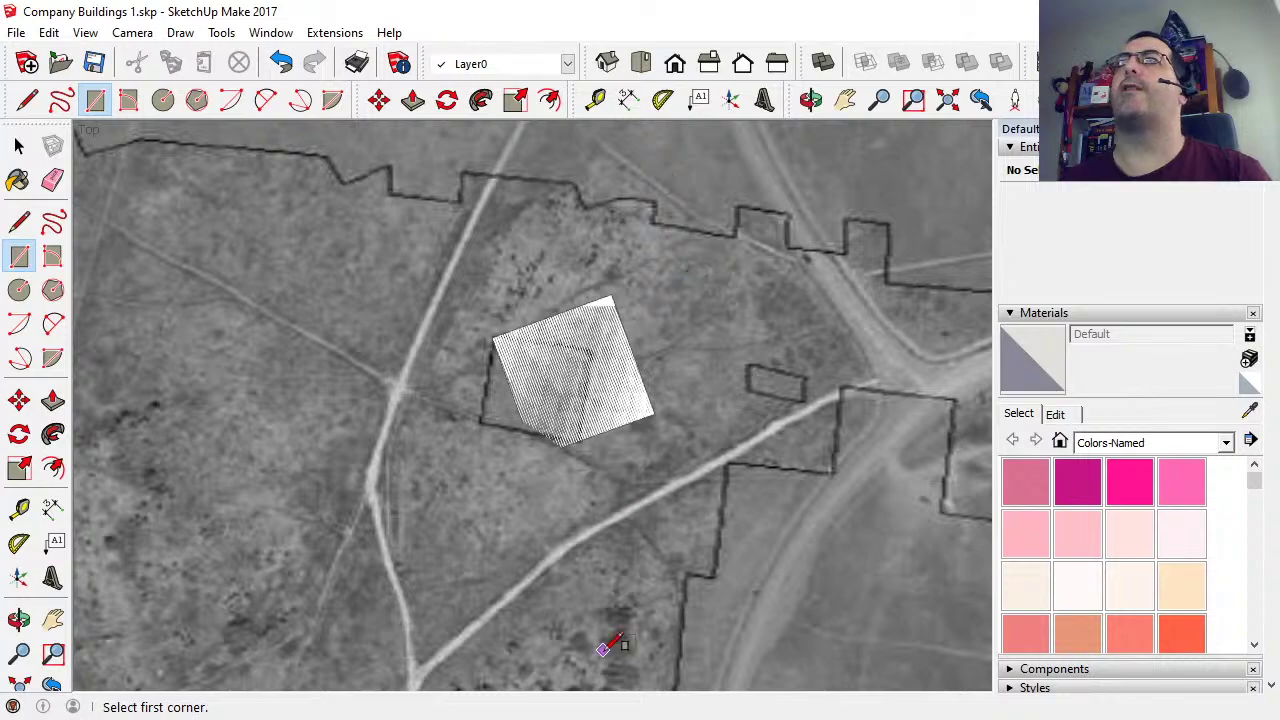
# Extrude the new rectangle upward with Push/Pull into a box.
pyautogui.press('o')
pyautogui.moveTo(608, 651); pyautogui.dragTo(608, 263)
pyautogui.press('r')
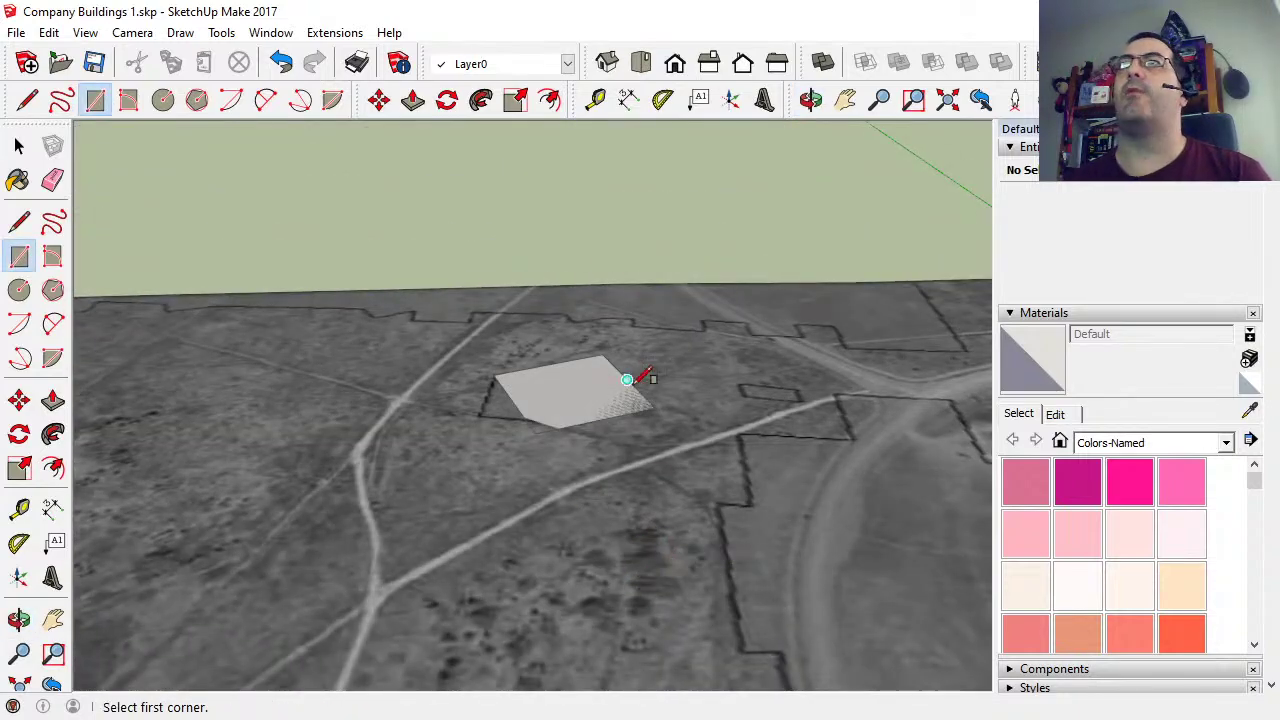
pyautogui.click(413, 101)
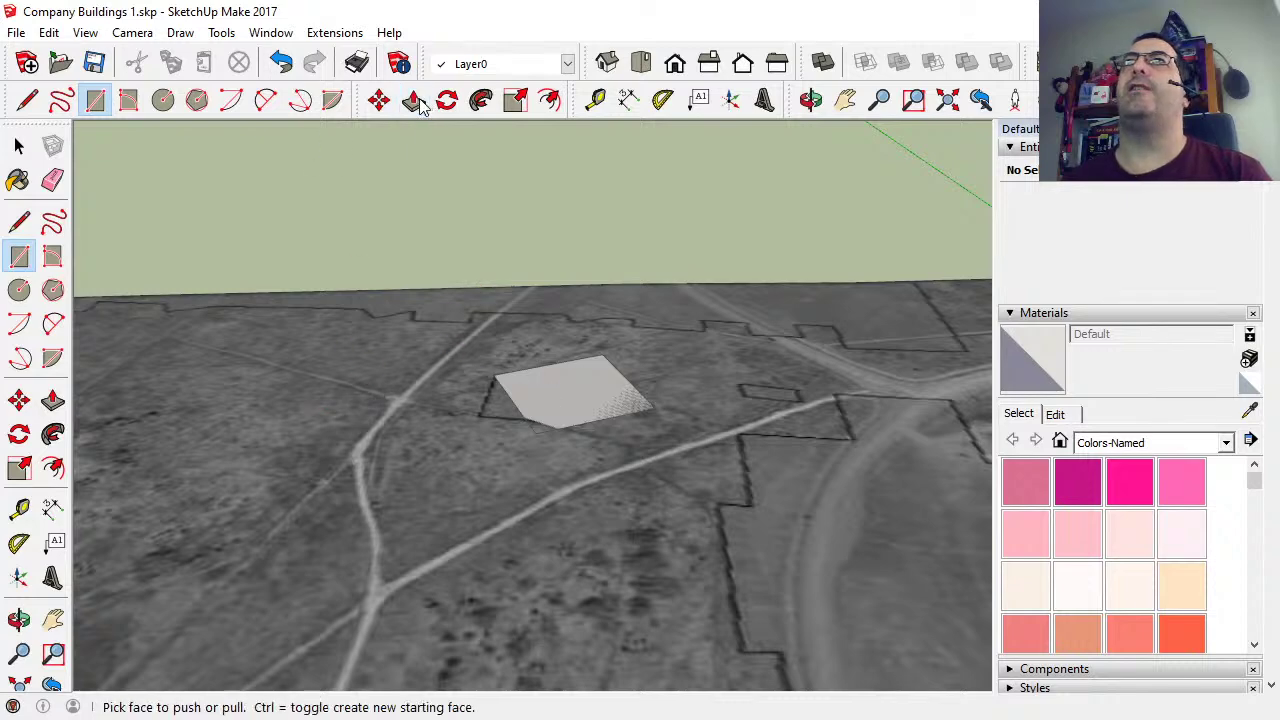
pyautogui.click(570, 405)
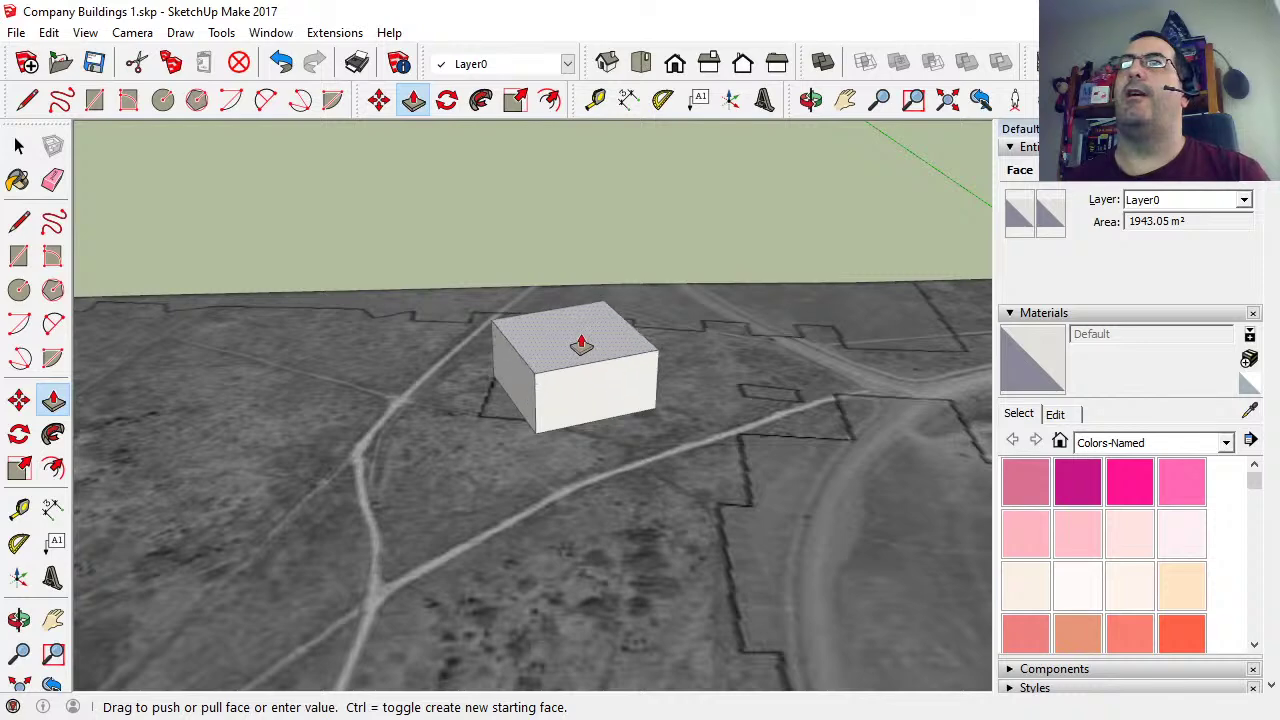
pyautogui.click(581, 345)
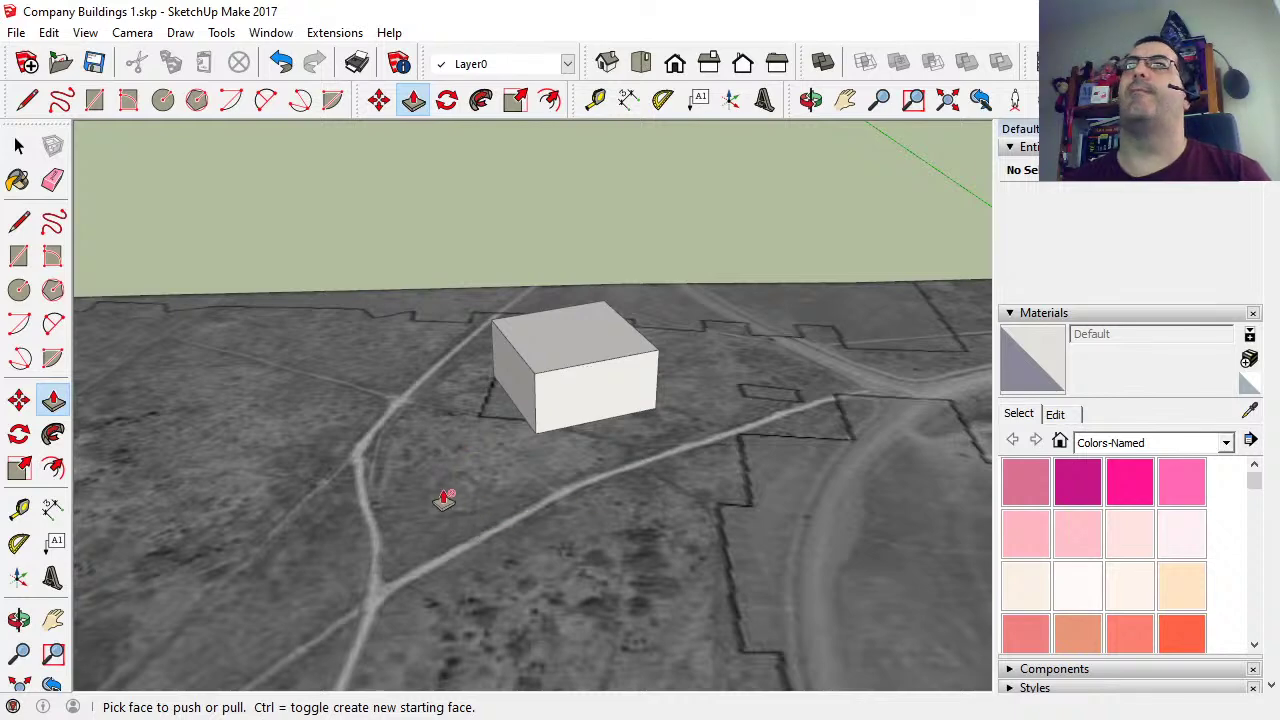
# Draw a line across the box's top face between the midpoints of two opposite edges.
pyautogui.press('o')
pyautogui.moveTo(440, 486); pyautogui.dragTo(700, 491)
pyautogui.press('p')
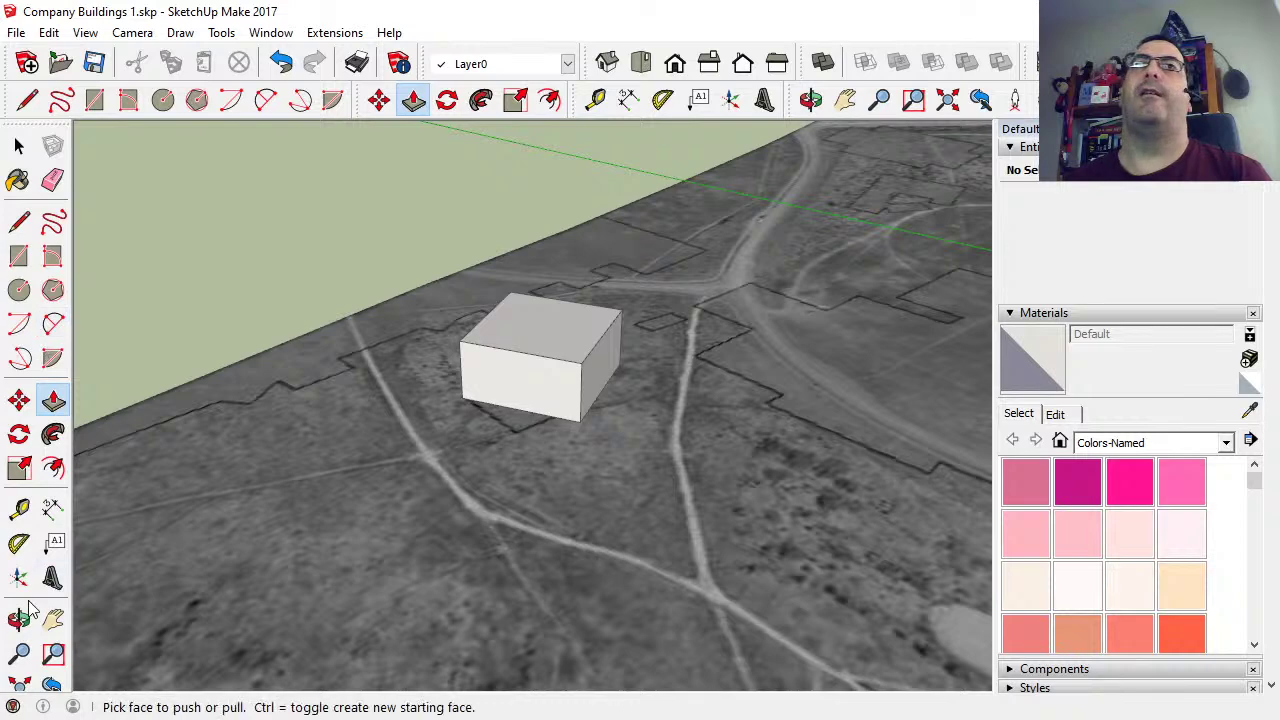
pyautogui.click(53, 620)
pyautogui.moveTo(480, 412); pyautogui.dragTo(430, 595)
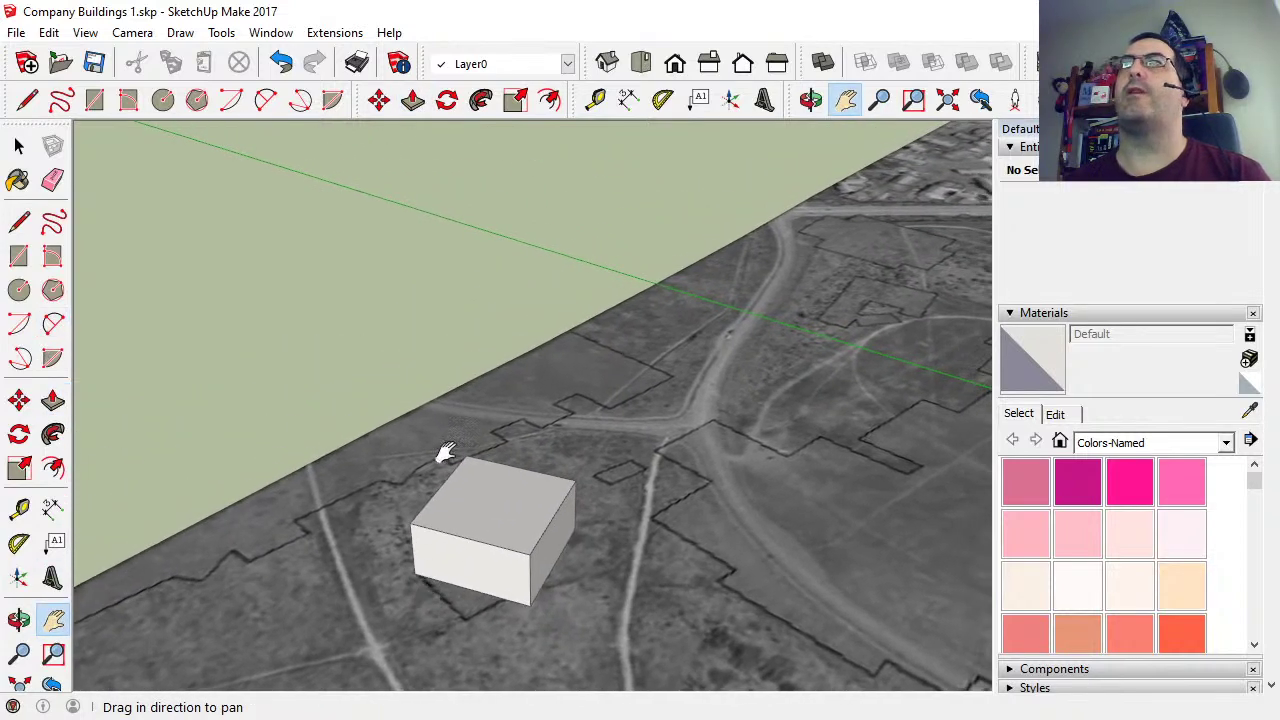
pyautogui.click(19, 222)
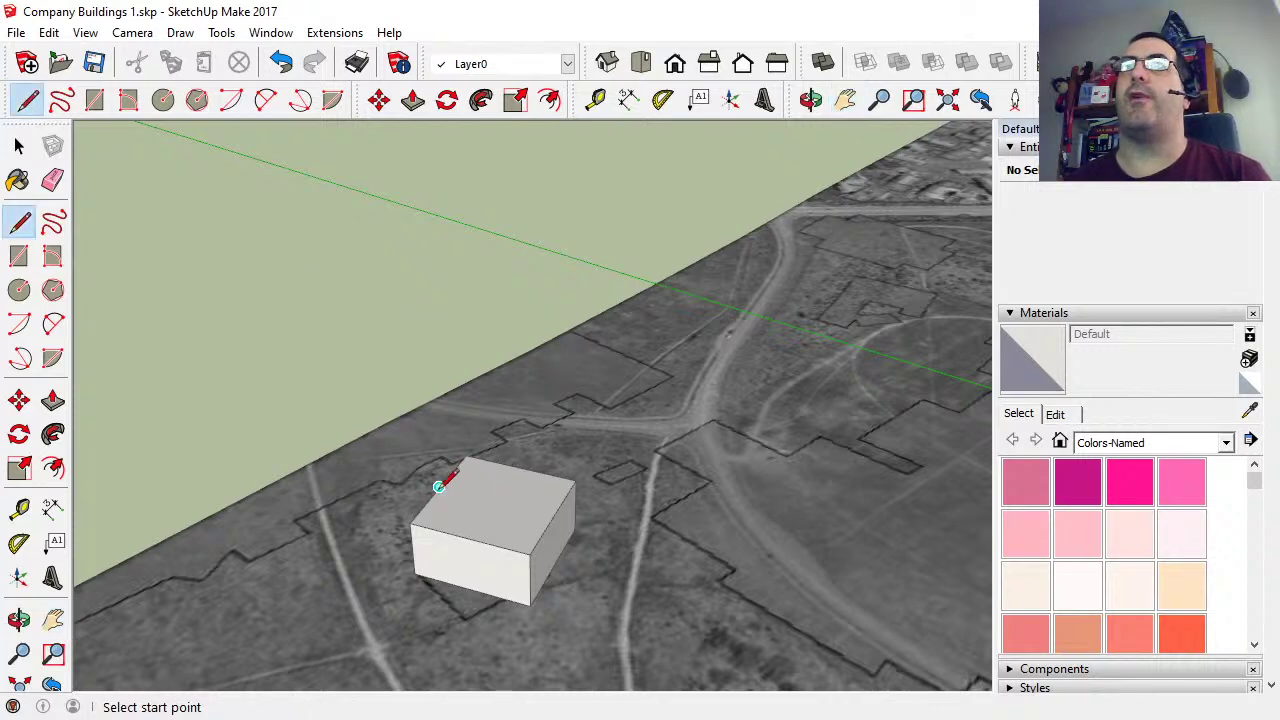
pyautogui.click(439, 487)
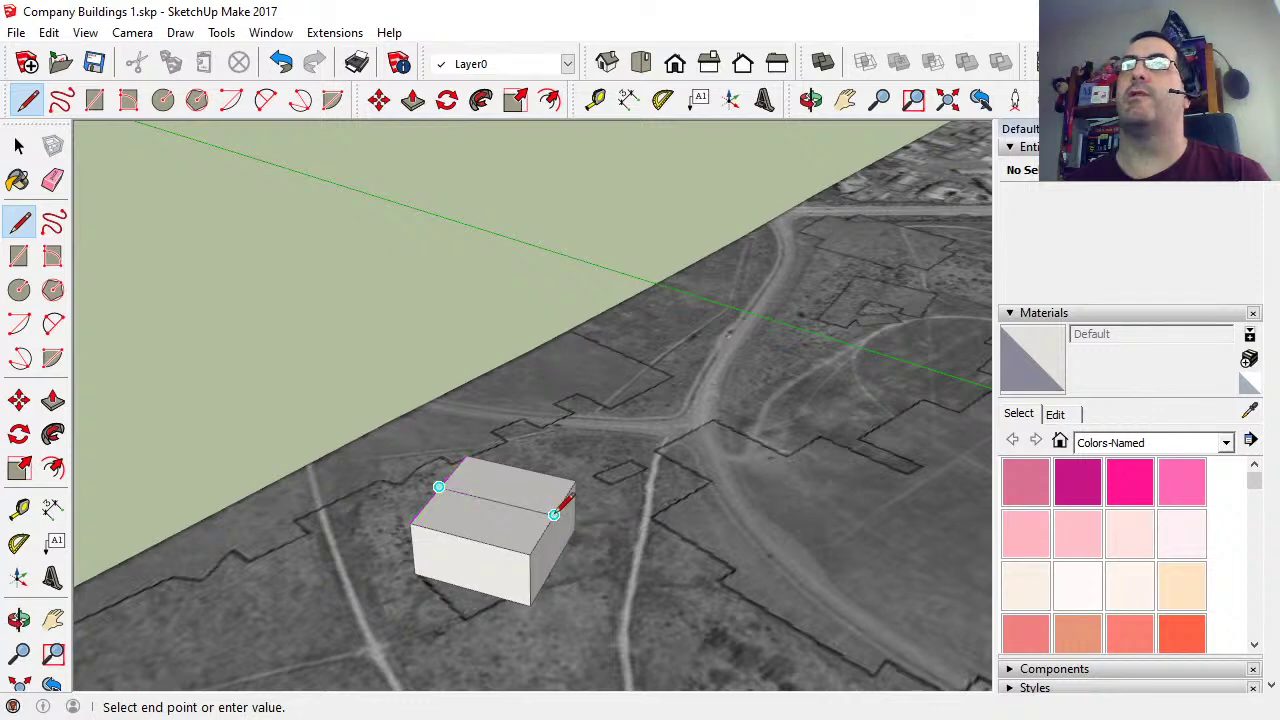
pyautogui.click(554, 514)
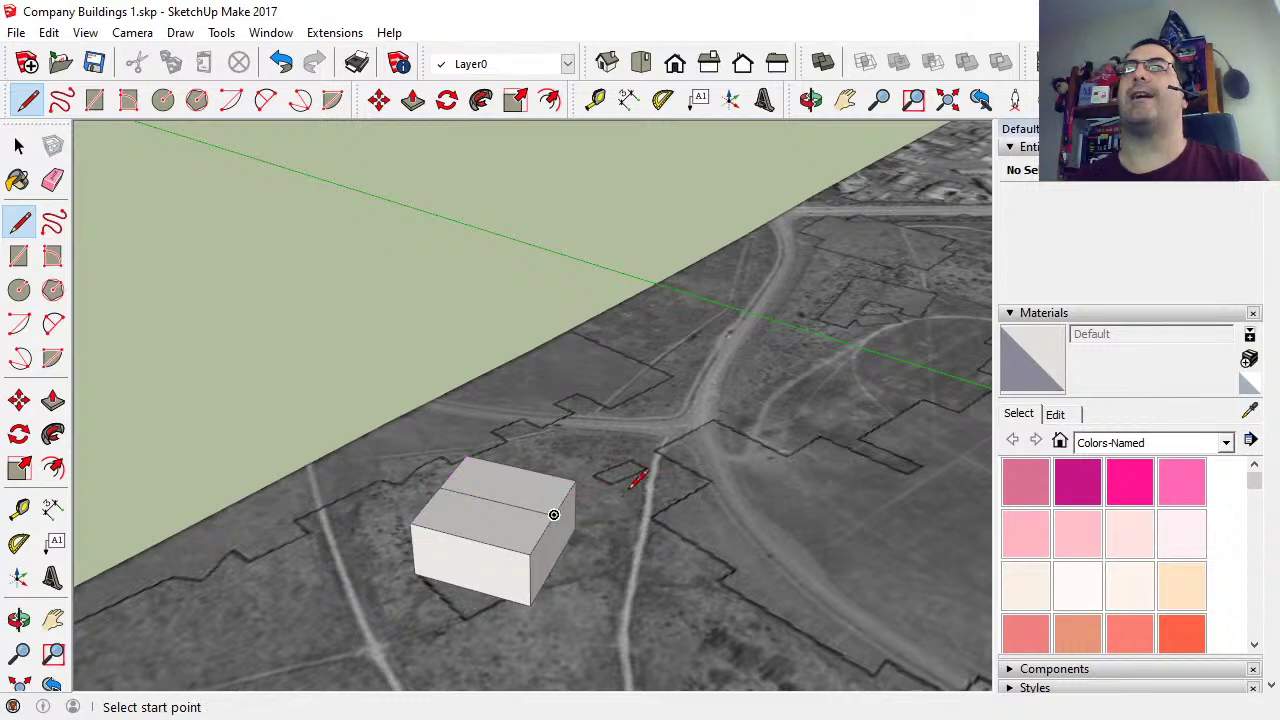
# Draw a short loose line in the empty area outside the aerial image.
pyautogui.rightClick(645, 536)
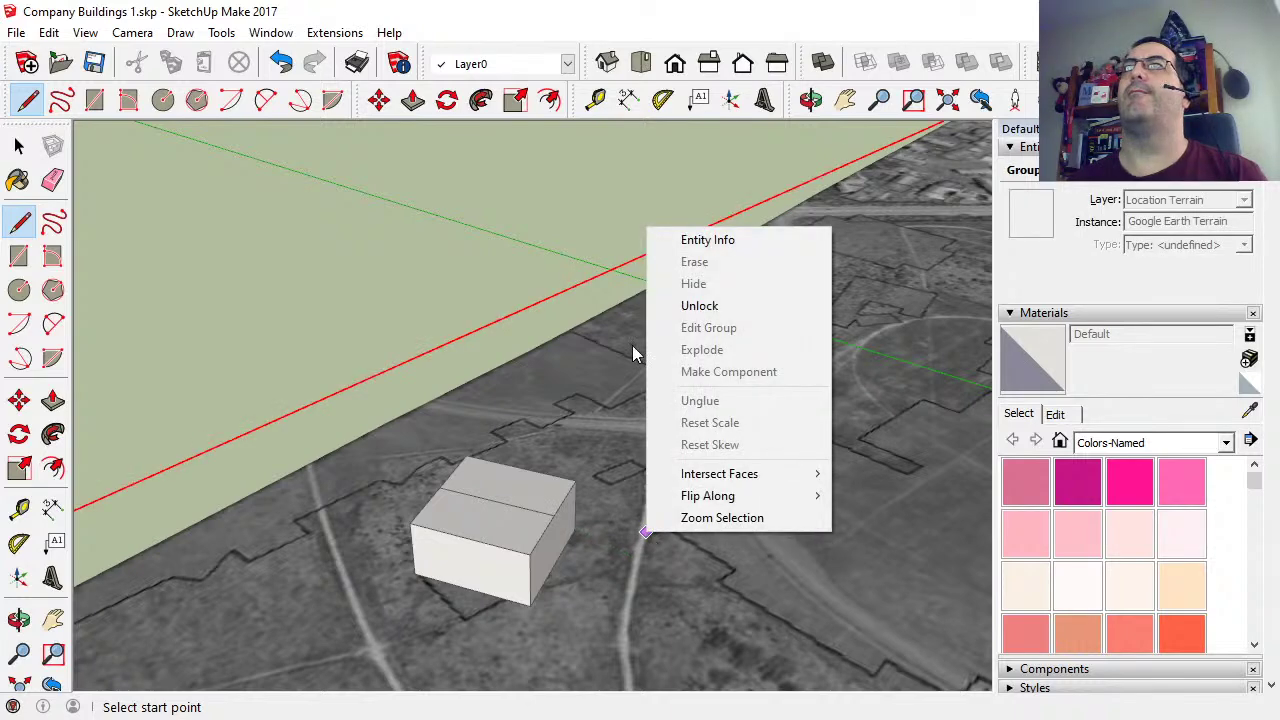
pyautogui.click(601, 372)
pyautogui.press('Escape')
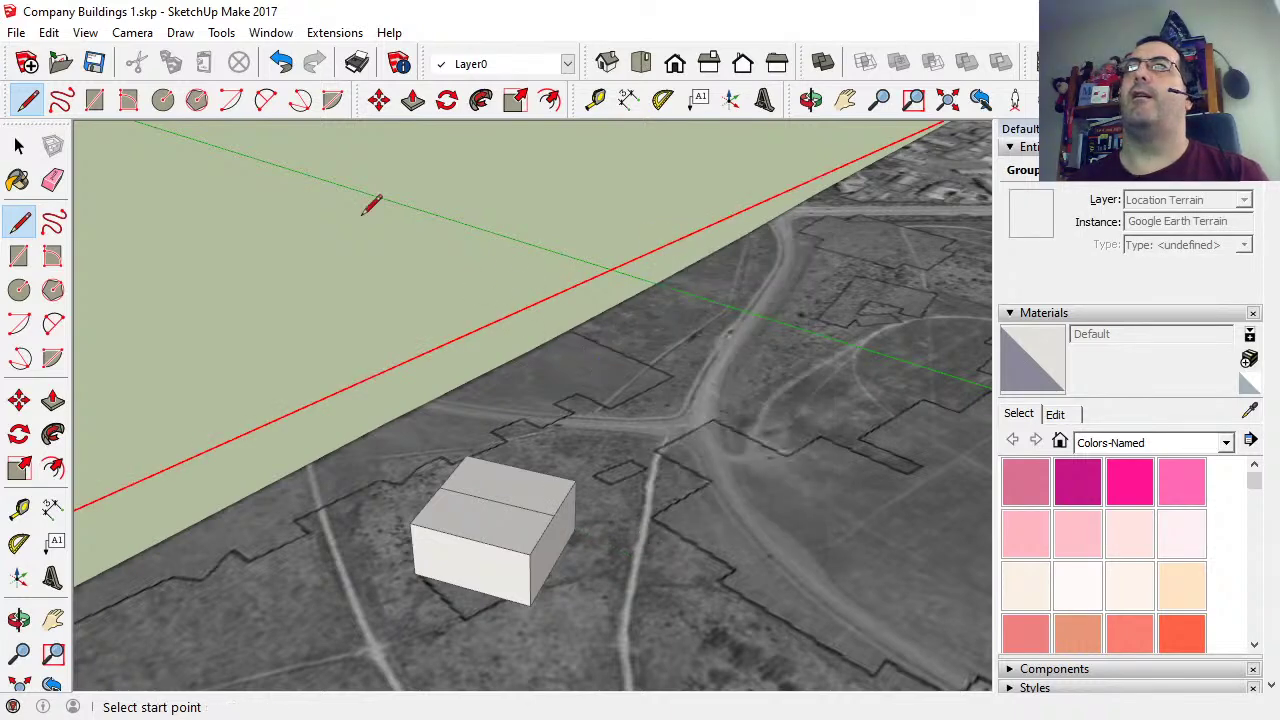
pyautogui.click(329, 192)
pyautogui.click(304, 263)
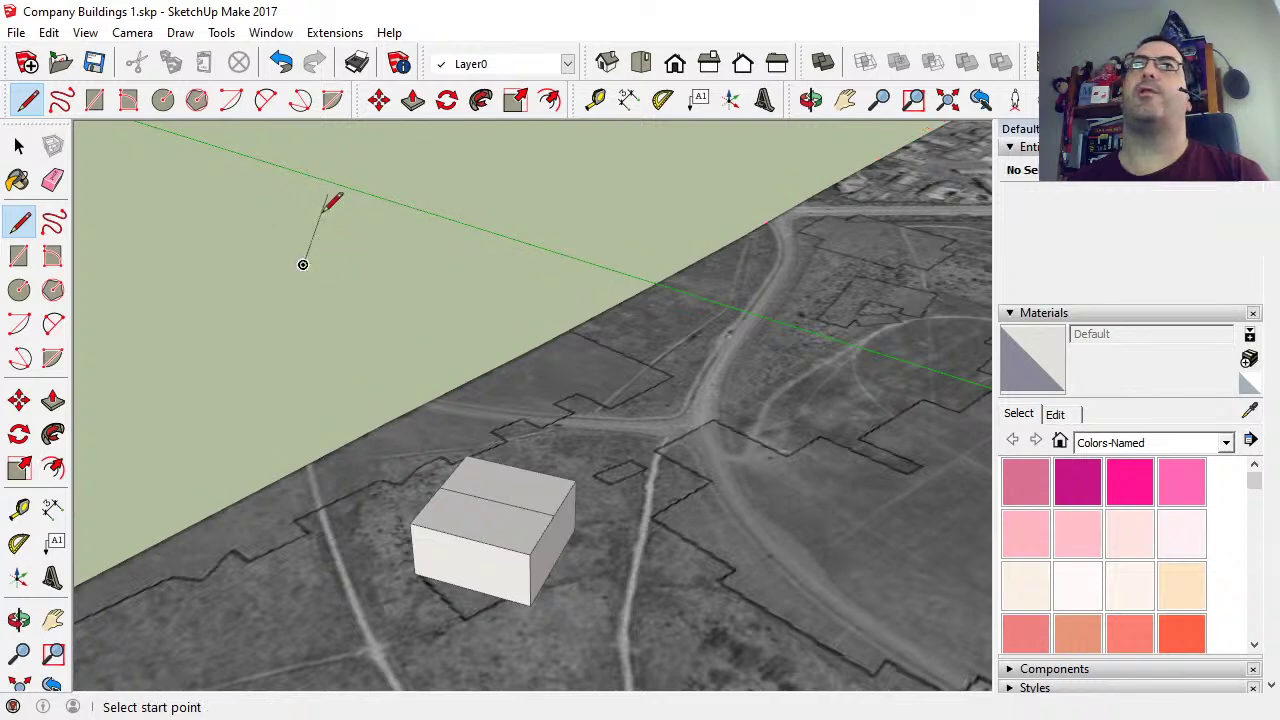
# Move the centre line of the box's top face straight up to form a pitched roof and view the gable end.
pyautogui.click(18, 146)
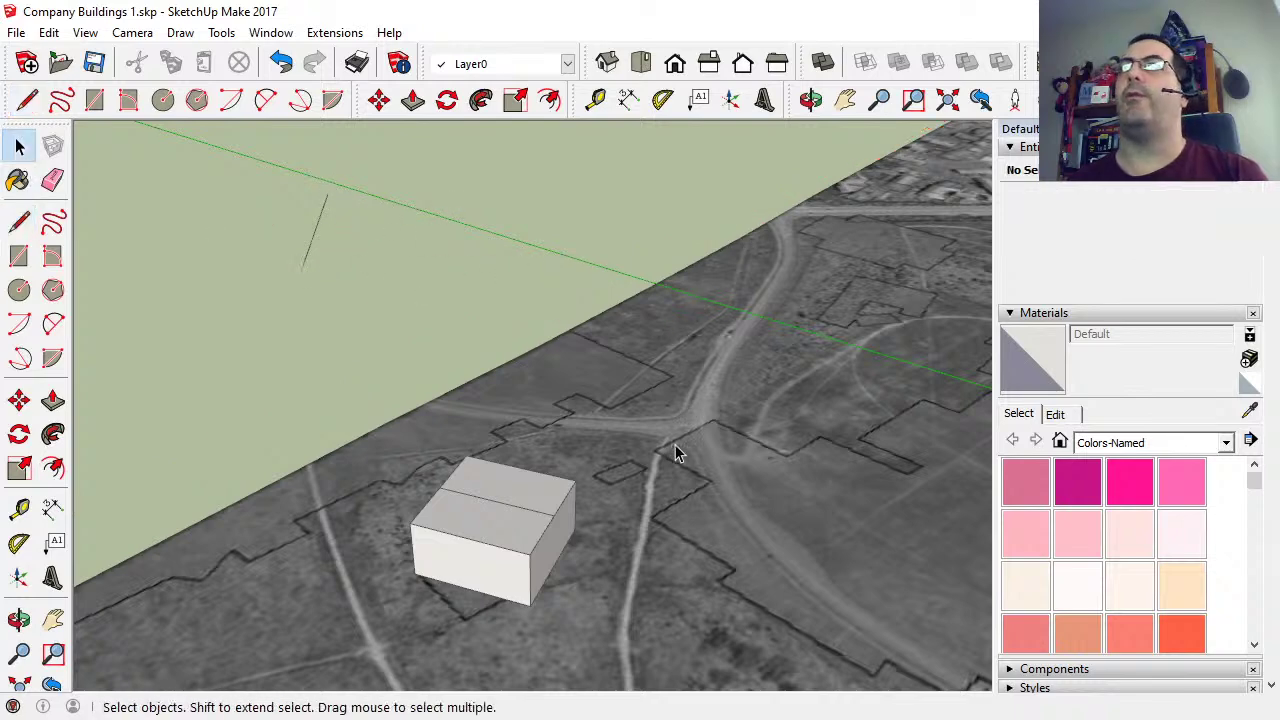
pyautogui.click(491, 500)
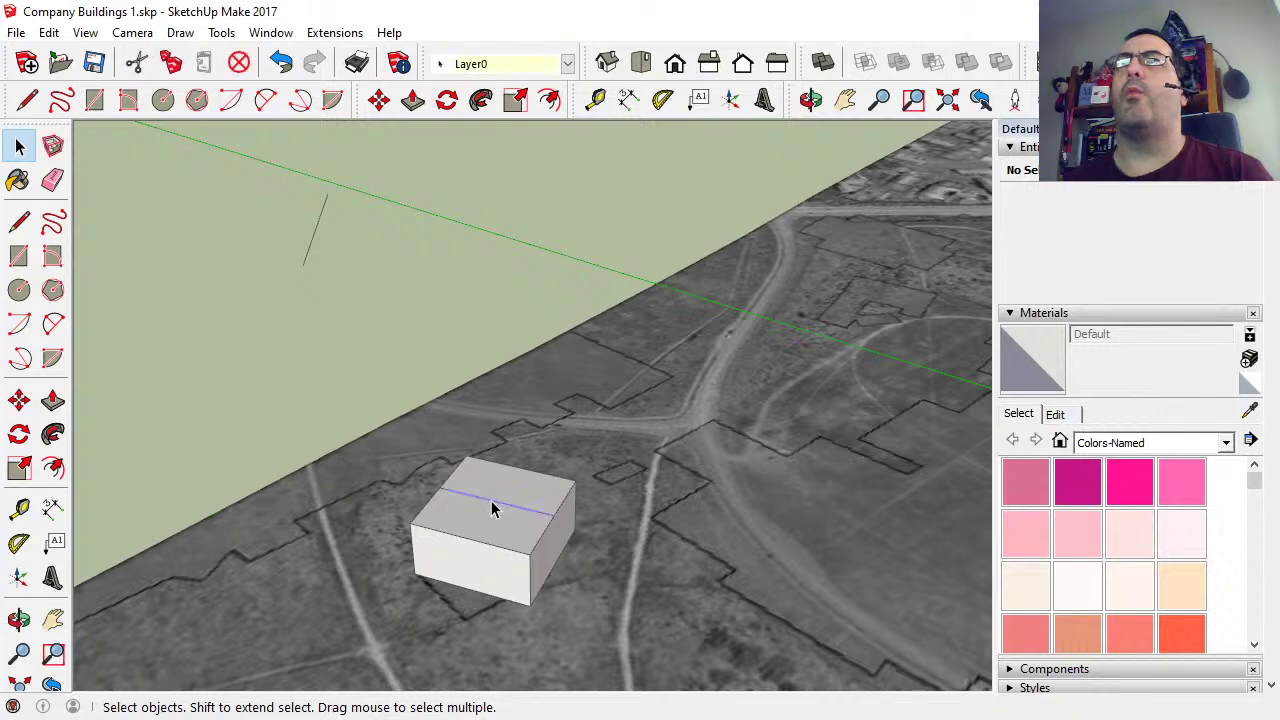
pyautogui.click(378, 102)
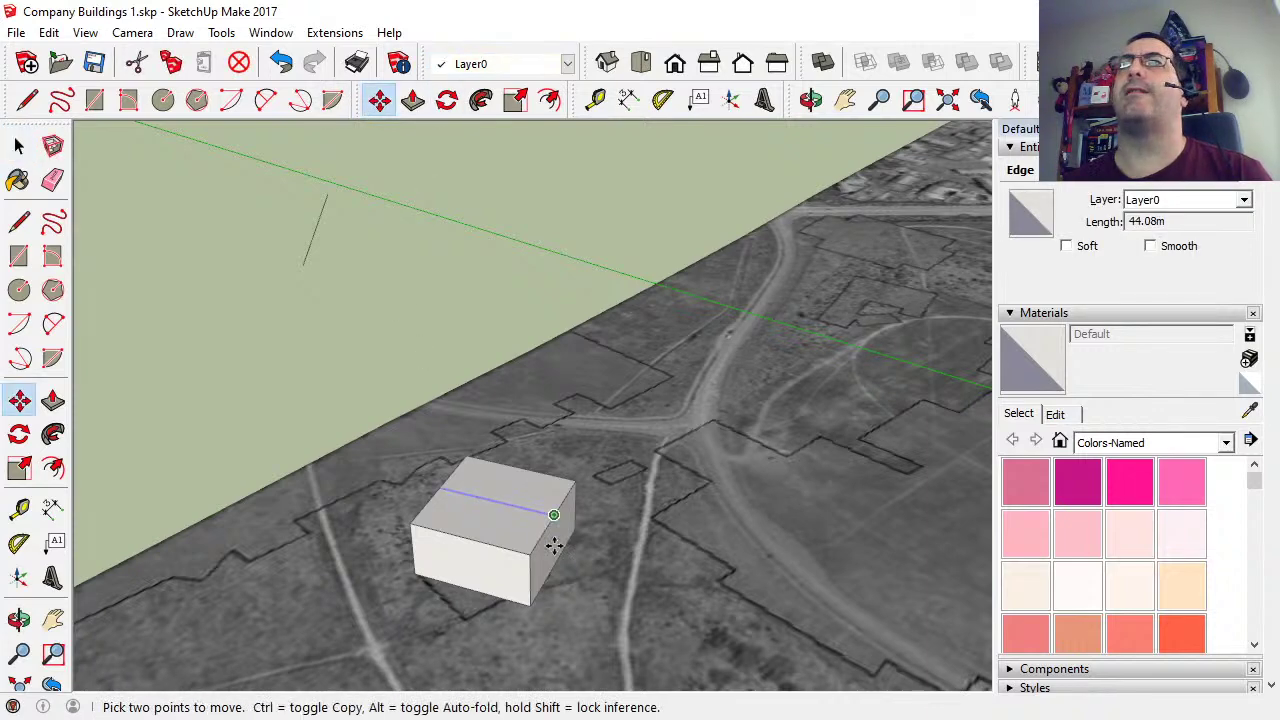
pyautogui.click(496, 500)
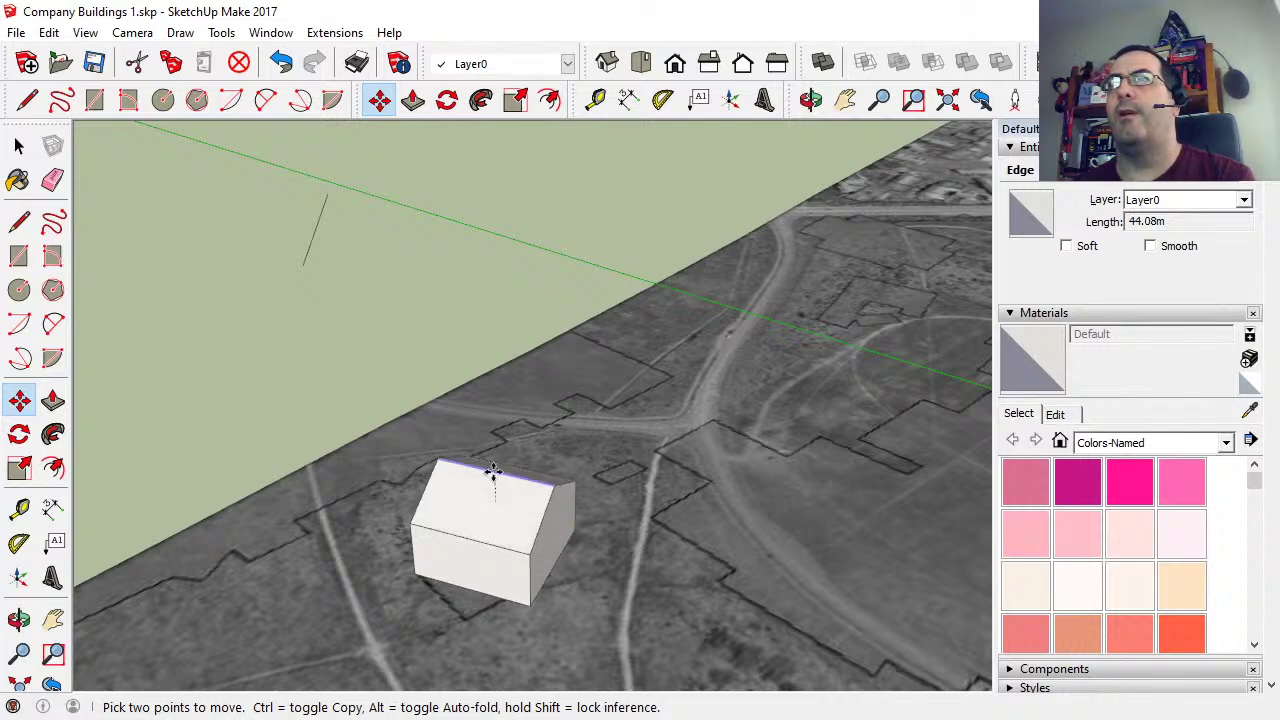
pyautogui.click(492, 472)
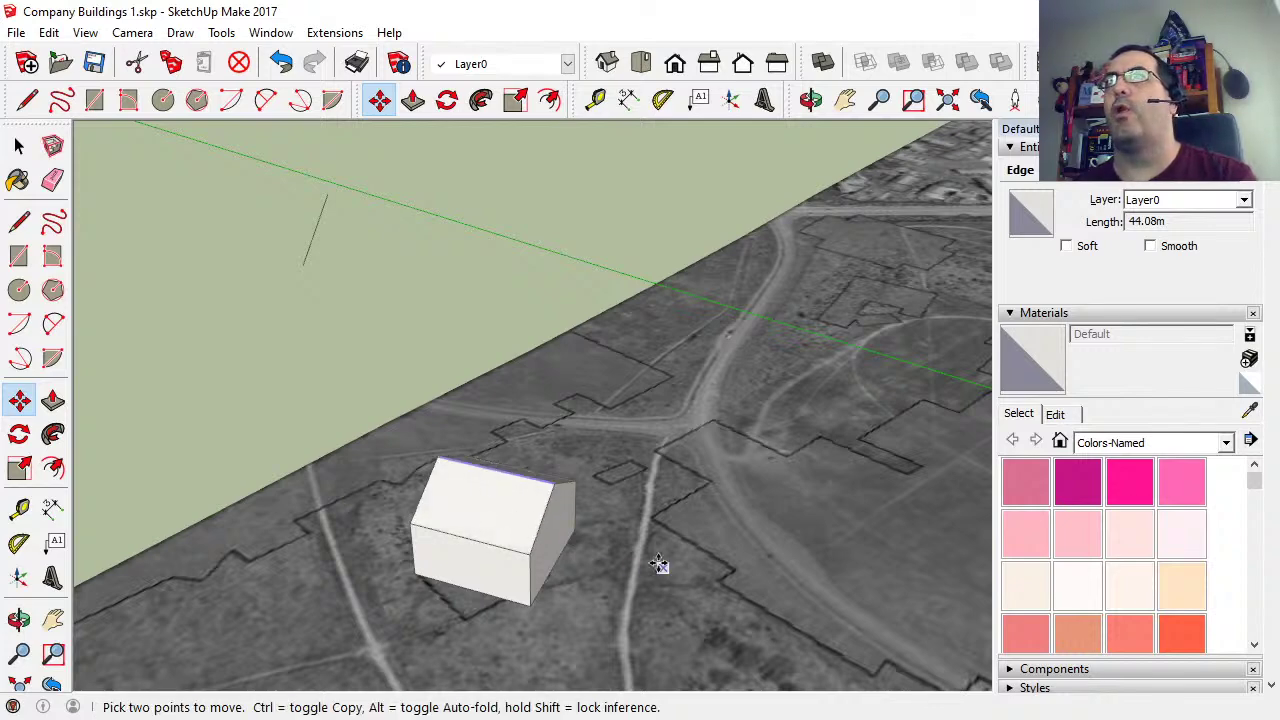
pyautogui.moveTo(569, 610); pyautogui.dragTo(233, 549)
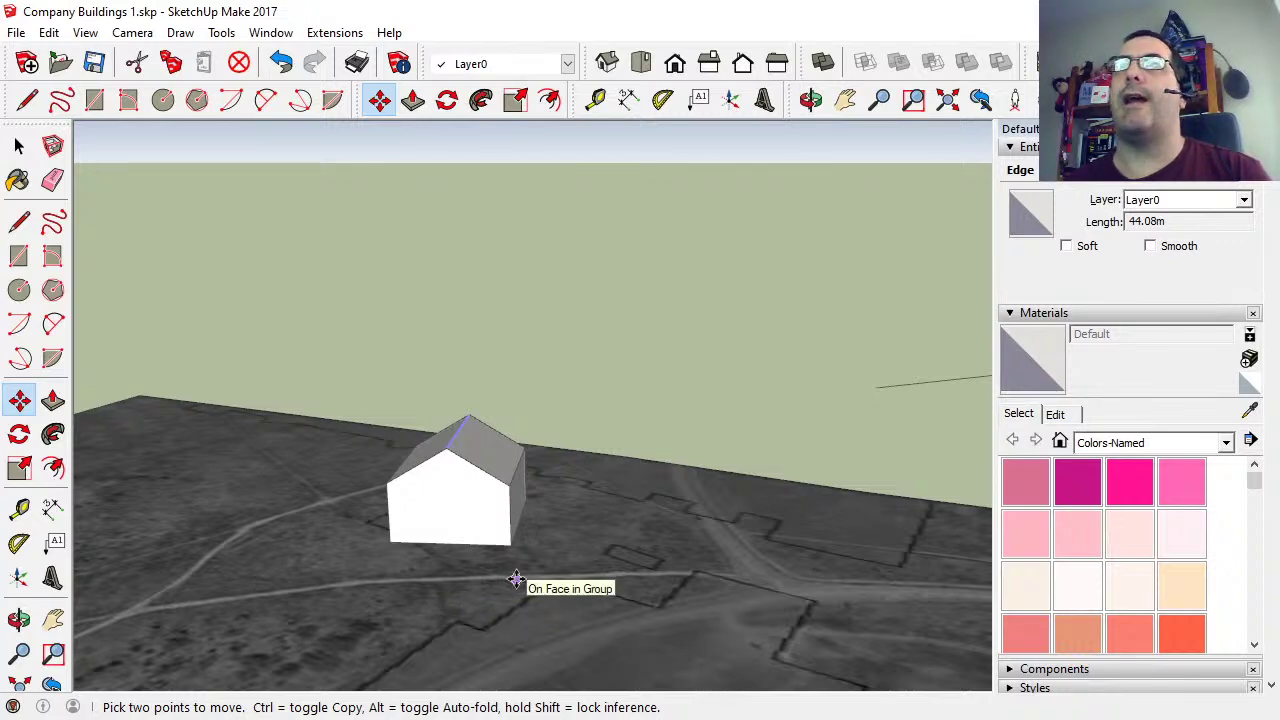
# Draw a rectangle about 22 m wide in the lower corner of the house's gable wall, covering half the wall's width.
pyautogui.scroll(4, 494, 580)
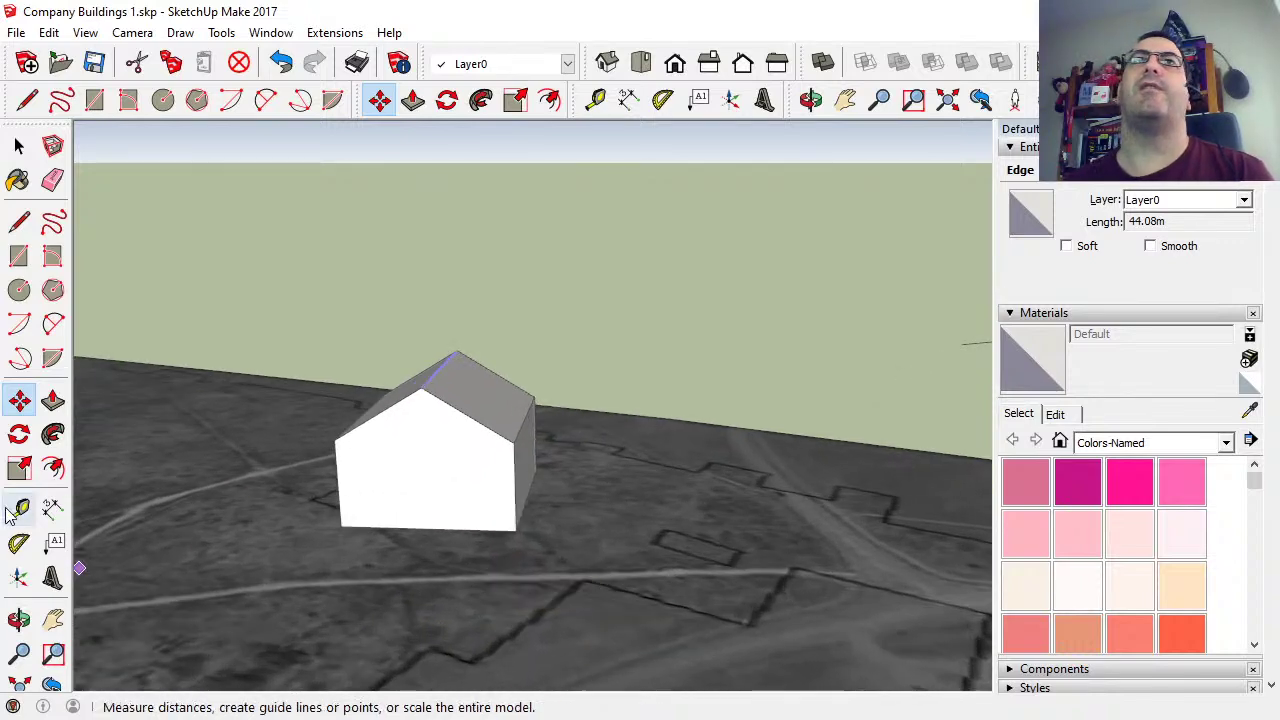
pyautogui.click(19, 256)
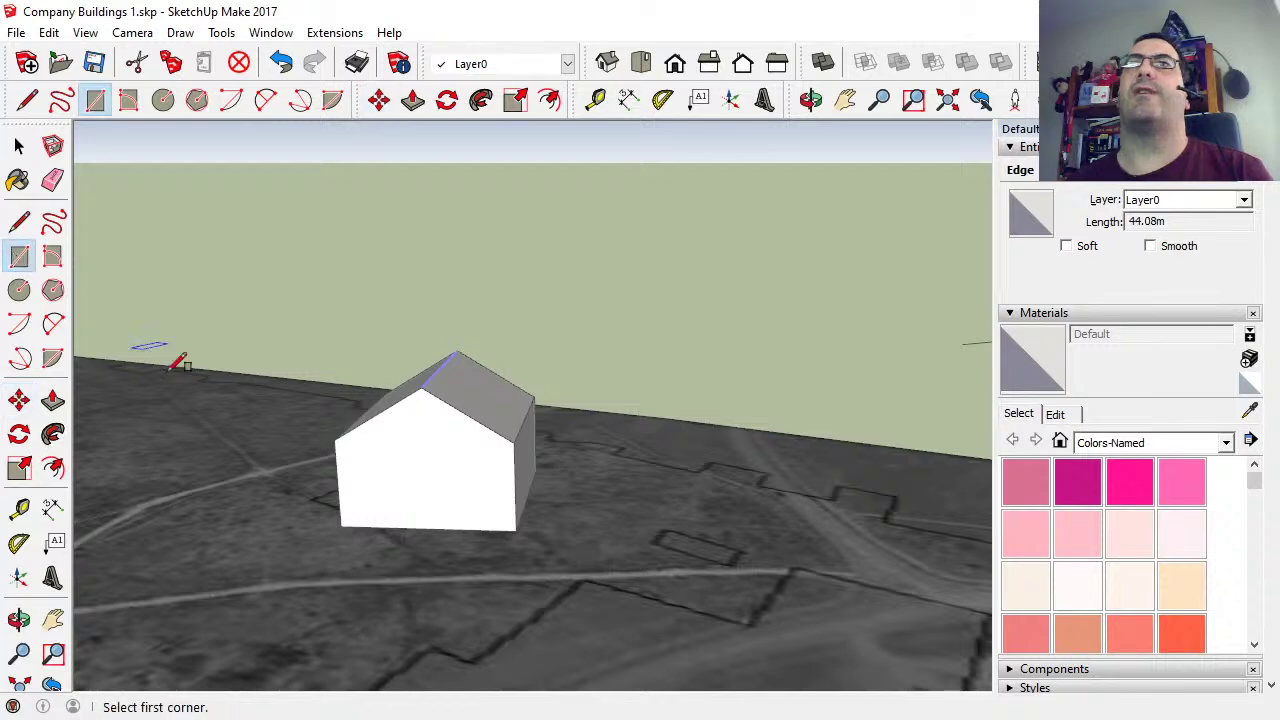
pyautogui.click(336, 484)
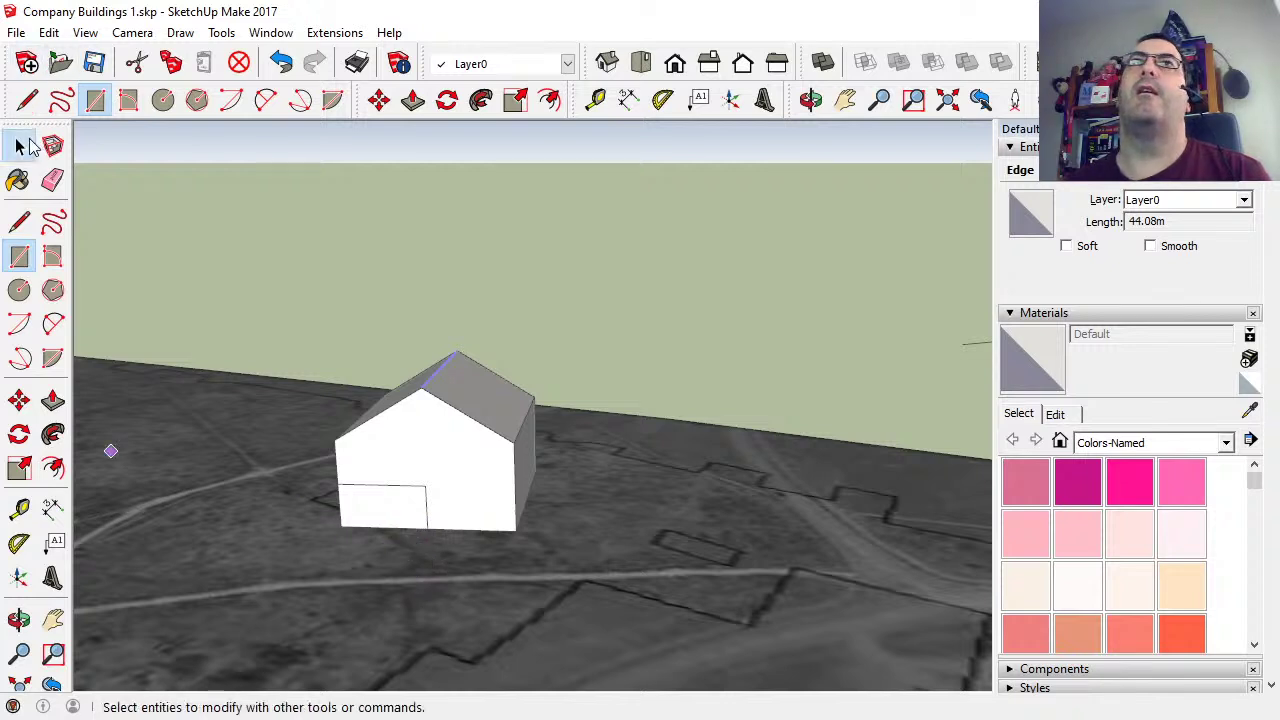
# Extrude the rectangle outward from the gable wall with Push/Pull to form a low box-shaped extension.
pyautogui.click(20, 147)
pyautogui.click(393, 502)
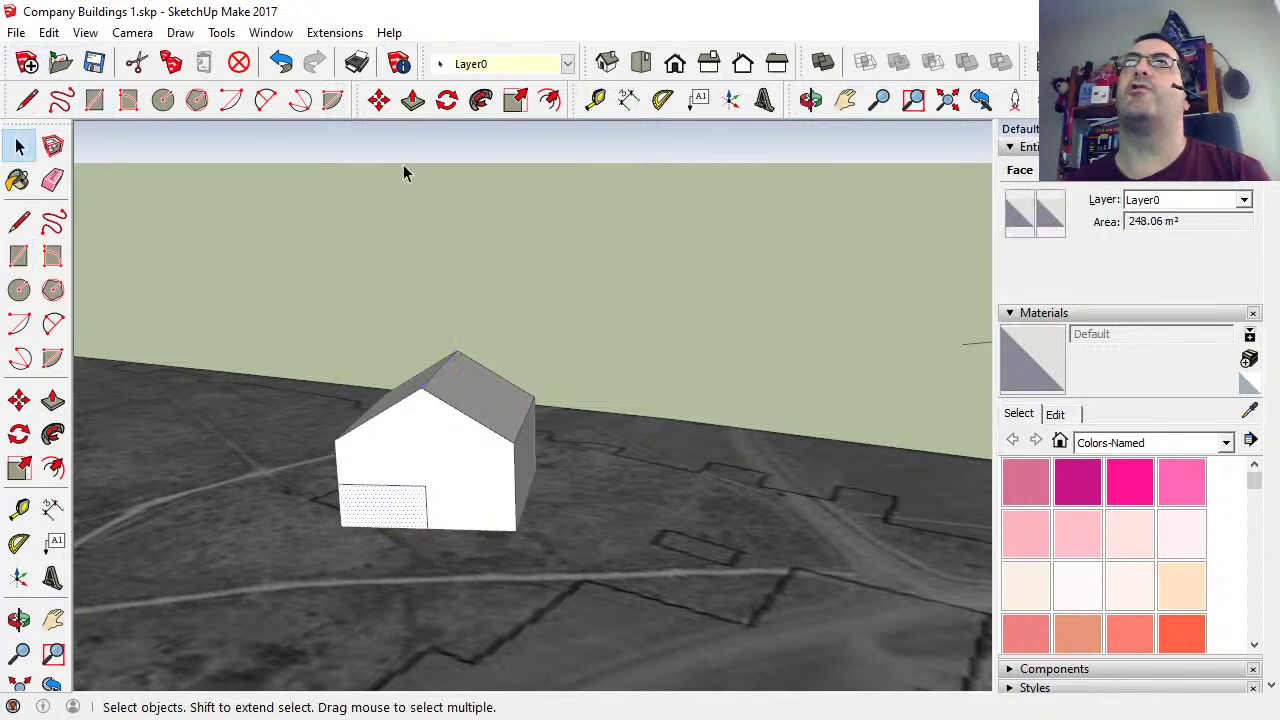
pyautogui.click(413, 100)
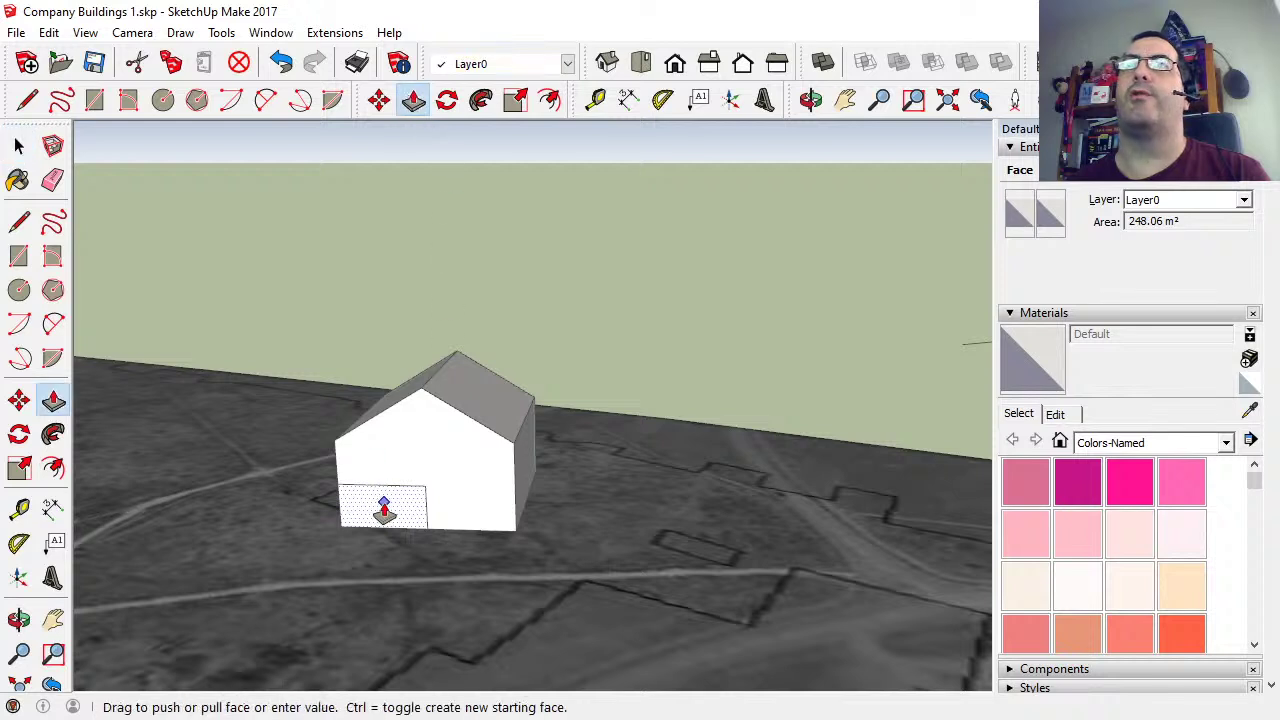
pyautogui.moveTo(384, 510); pyautogui.dragTo(370, 572)
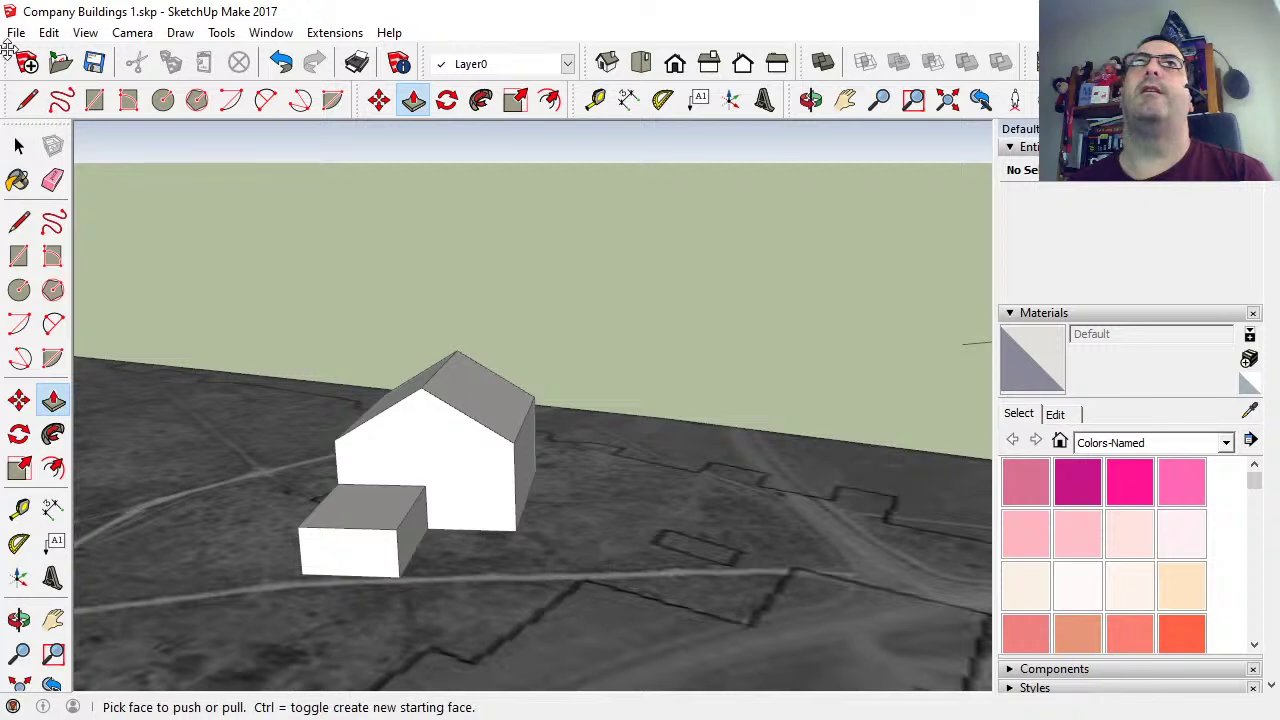
# Move the outer top edge of the extension straight down to give it a sloping roof and check it from the side.
pyautogui.click(18, 146)
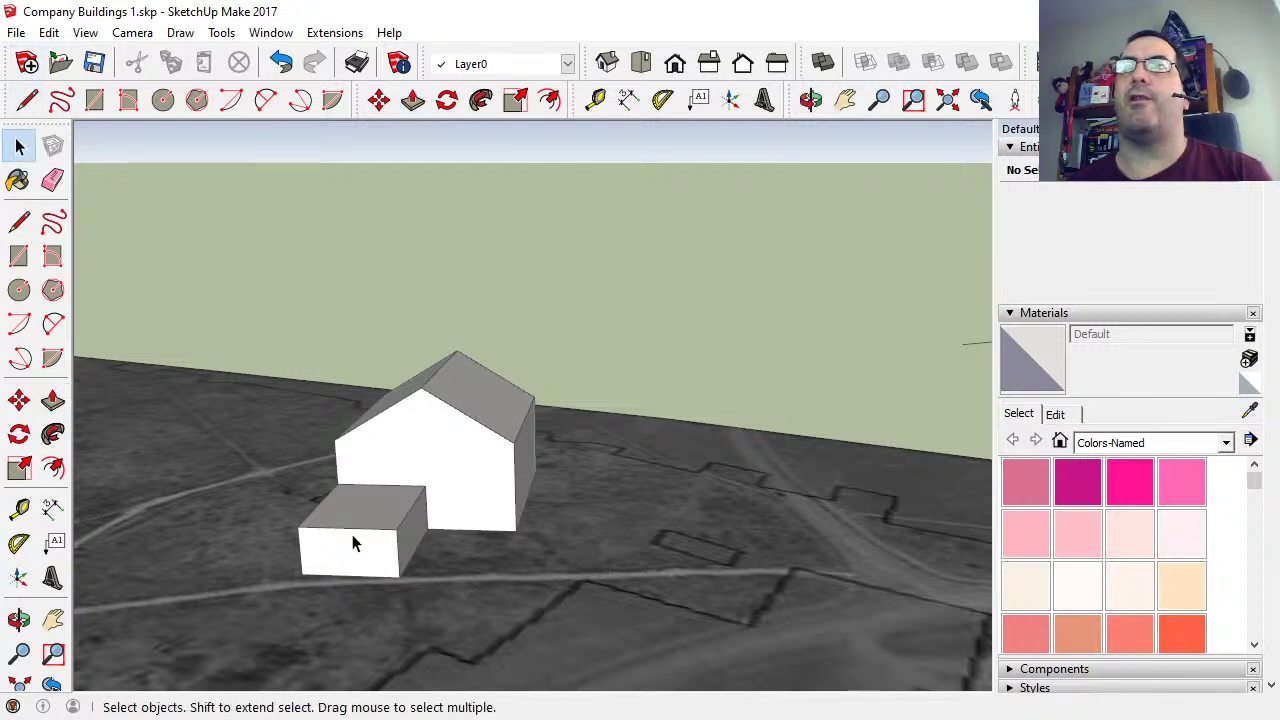
pyautogui.click(353, 530)
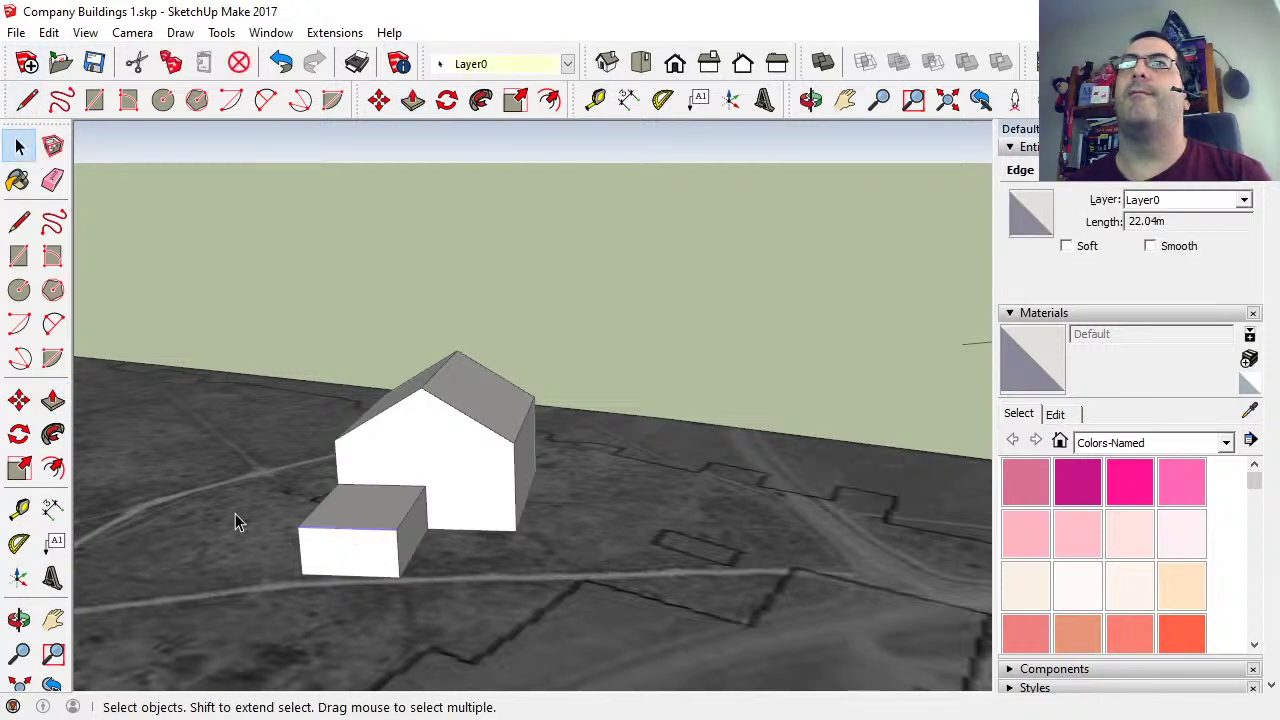
pyautogui.click(379, 100)
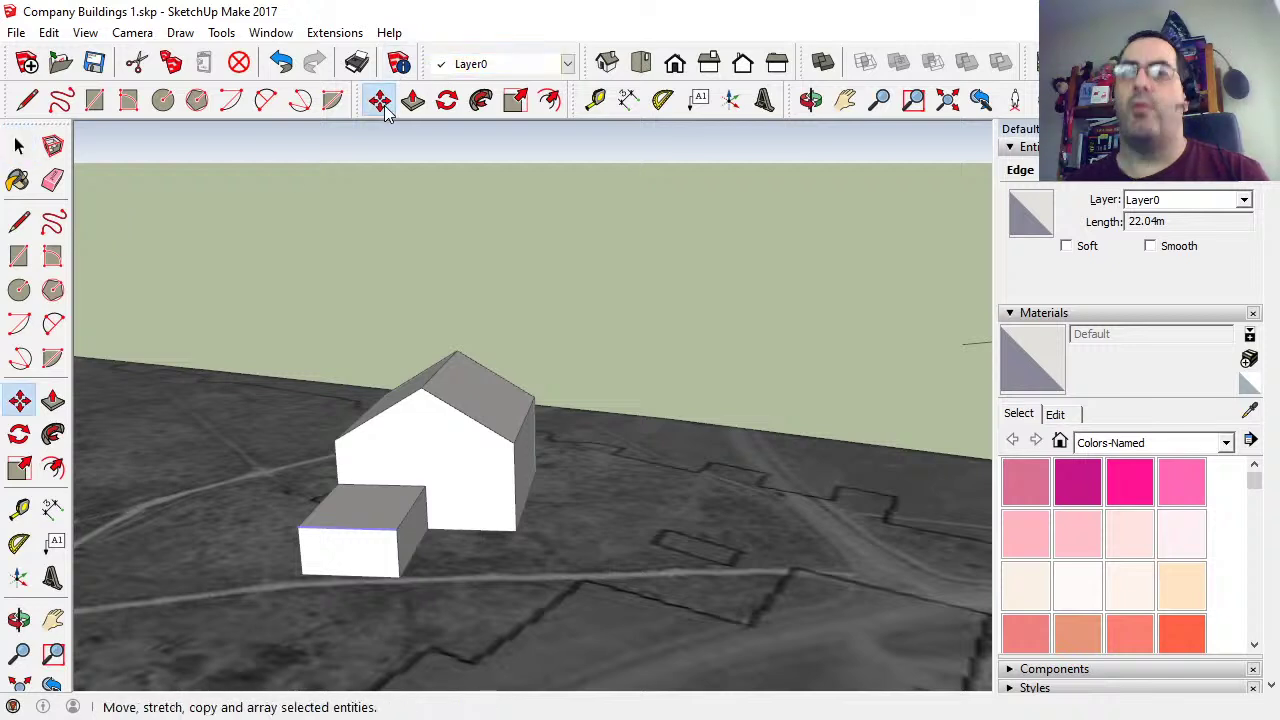
pyautogui.click(347, 531)
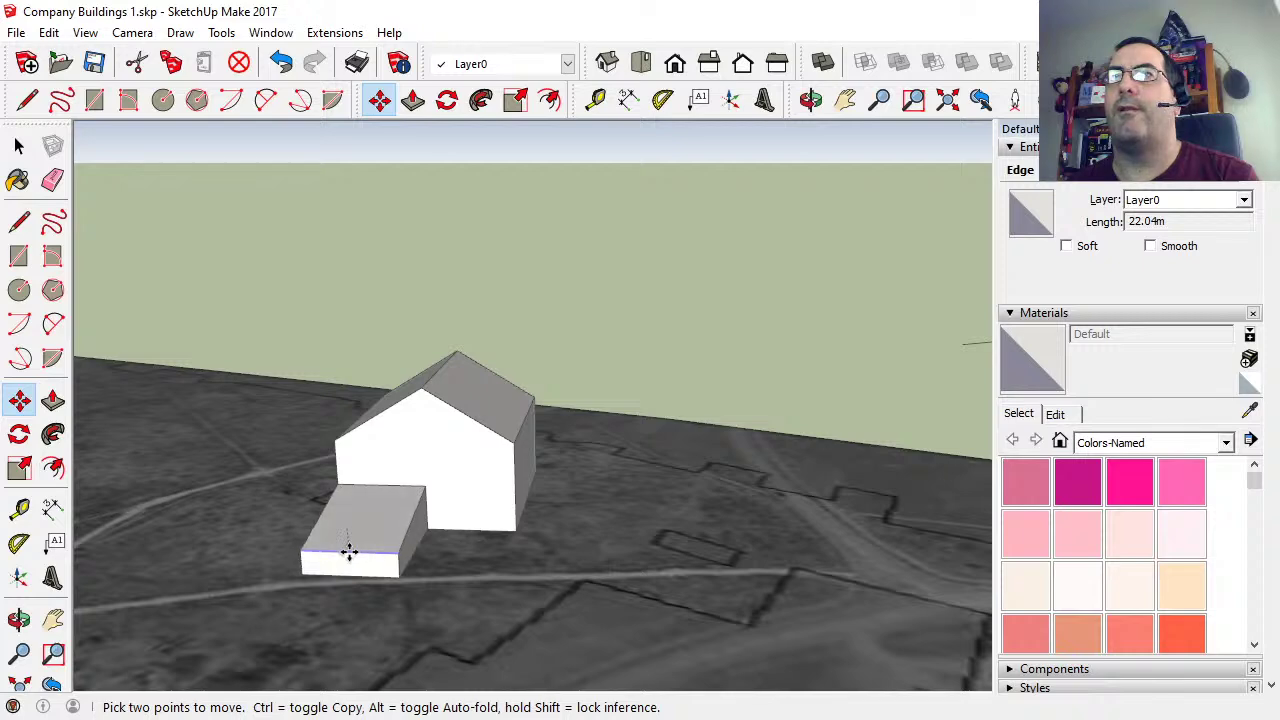
pyautogui.click(349, 551)
pyautogui.middleClick(449, 606)
pyautogui.moveTo(449, 606); pyautogui.dragTo(178, 541)
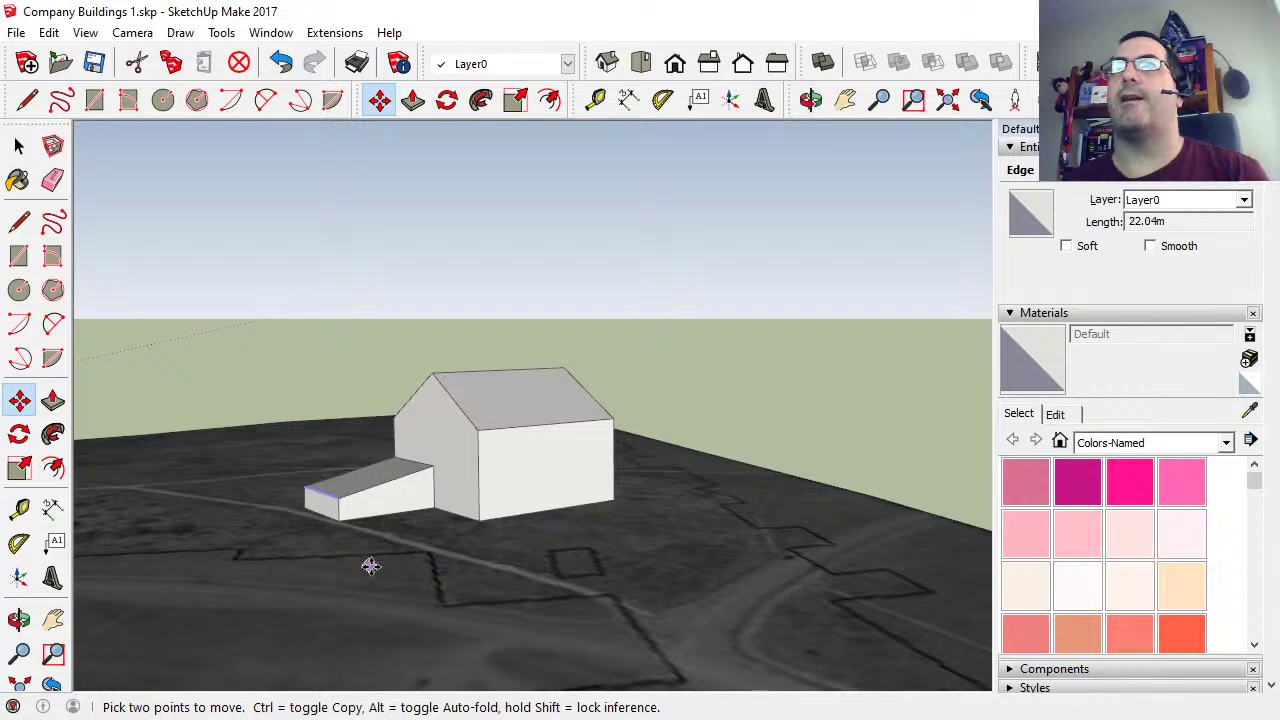
pyautogui.moveTo(491, 594); pyautogui.dragTo(737, 606)
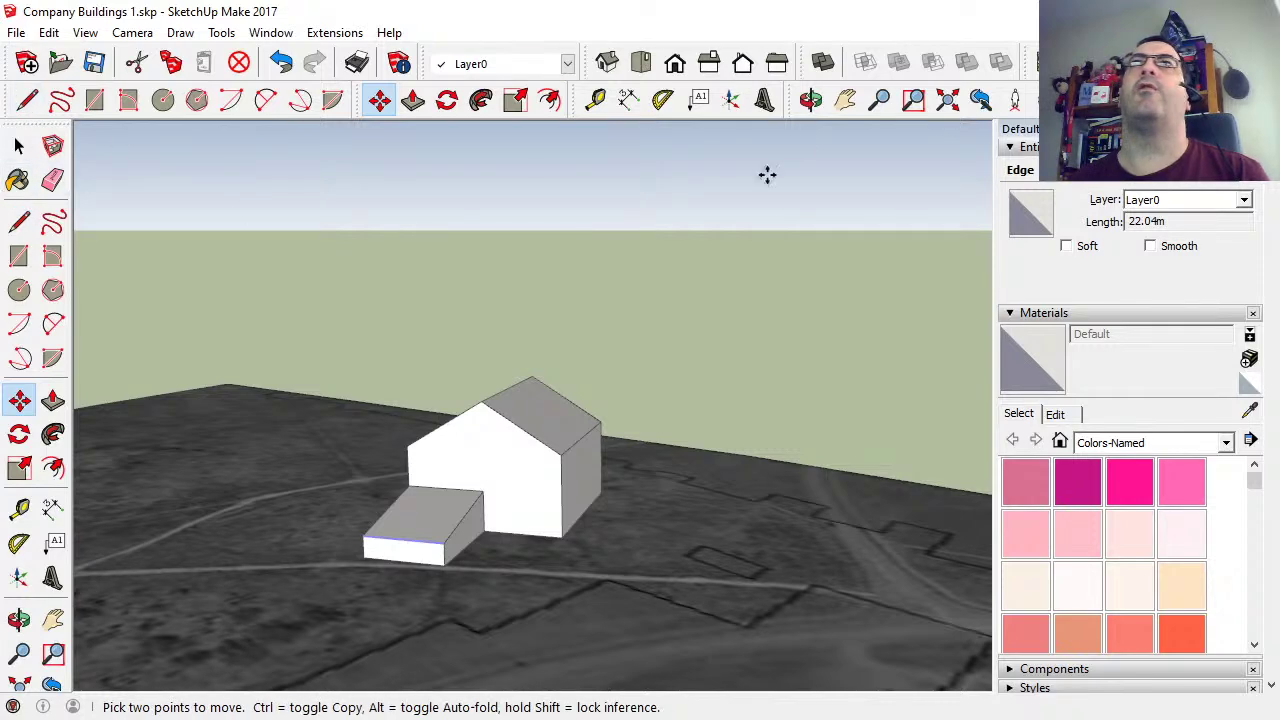
# Draw a circle of about 237 m² over the small round outline beyond the narrow end of the large building outline.
pyautogui.click(645, 70)
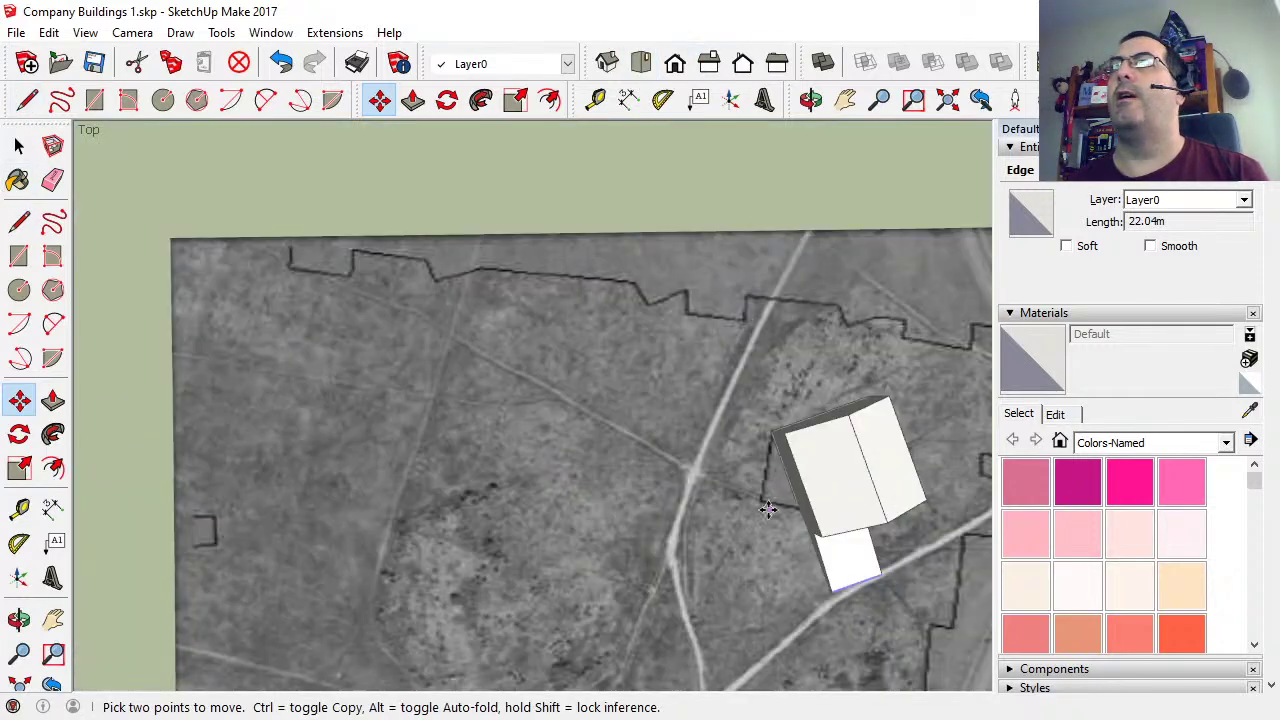
pyautogui.scroll(-2, 766, 510)
pyautogui.scroll(-4, 766, 510)
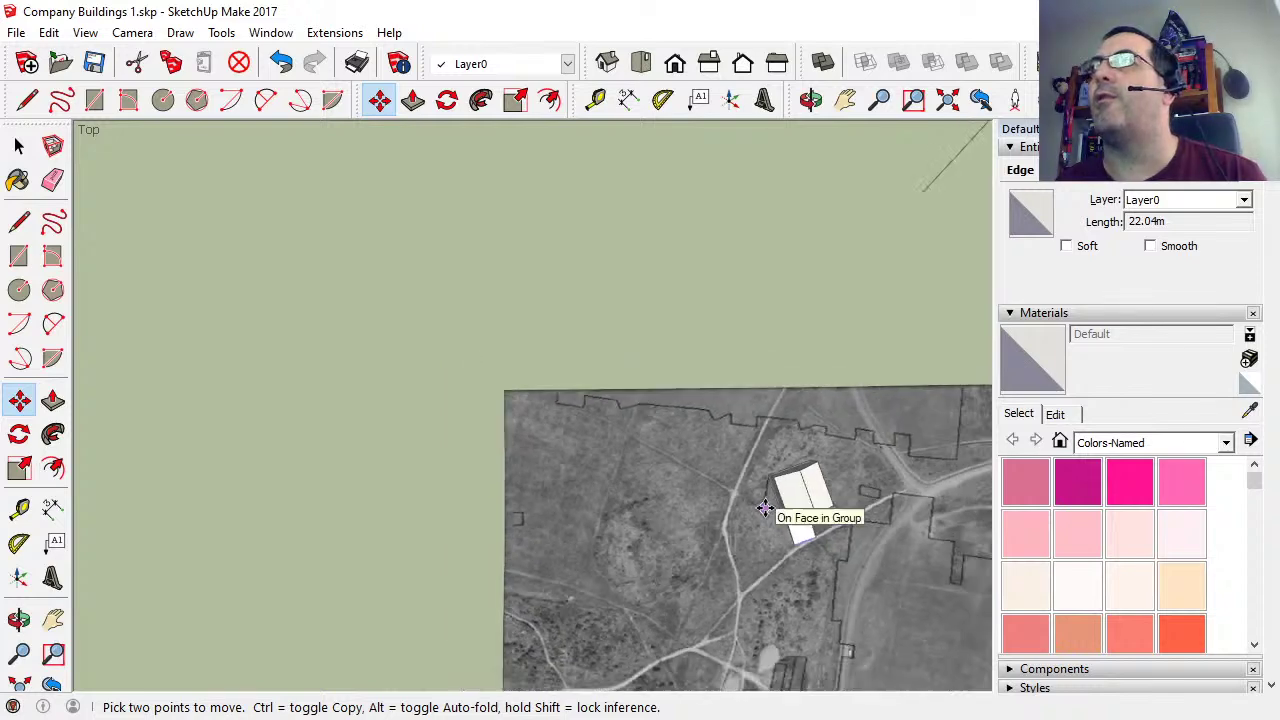
pyautogui.moveTo(883, 654); pyautogui.dragTo(854, 591)
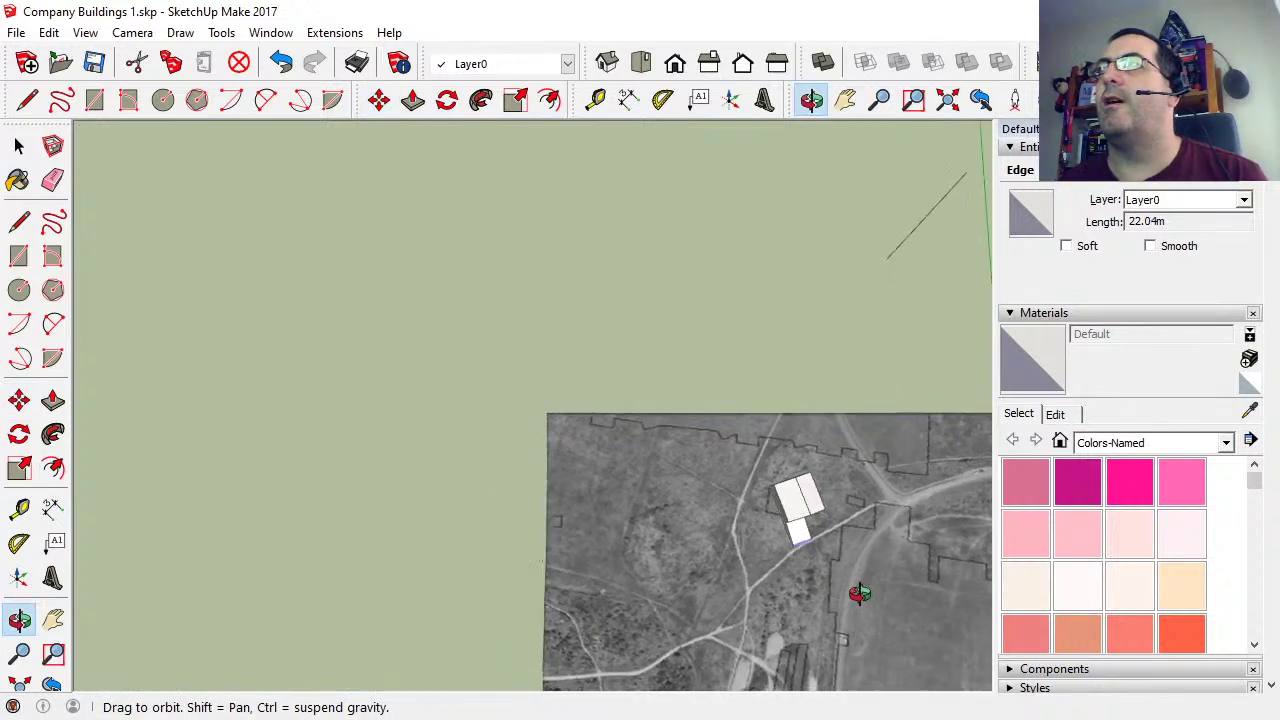
pyautogui.click(53, 620)
pyautogui.moveTo(926, 576); pyautogui.dragTo(514, 266)
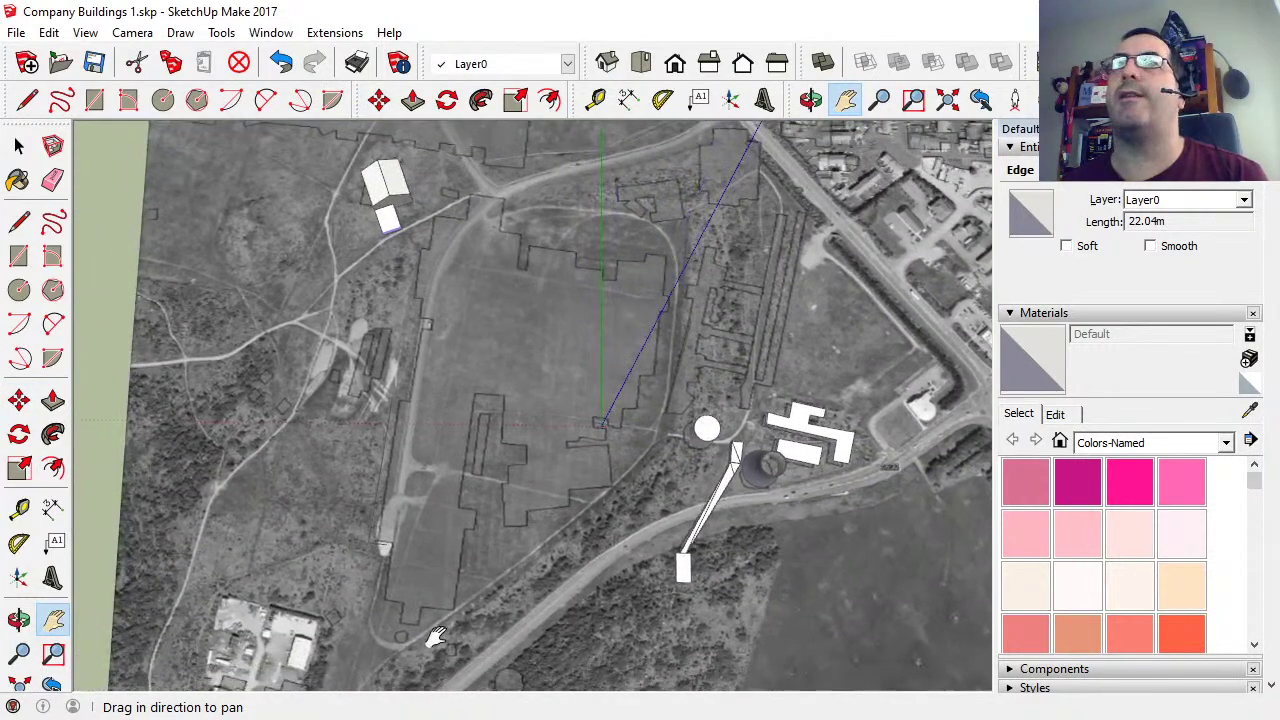
pyautogui.moveTo(437, 637); pyautogui.dragTo(449, 537)
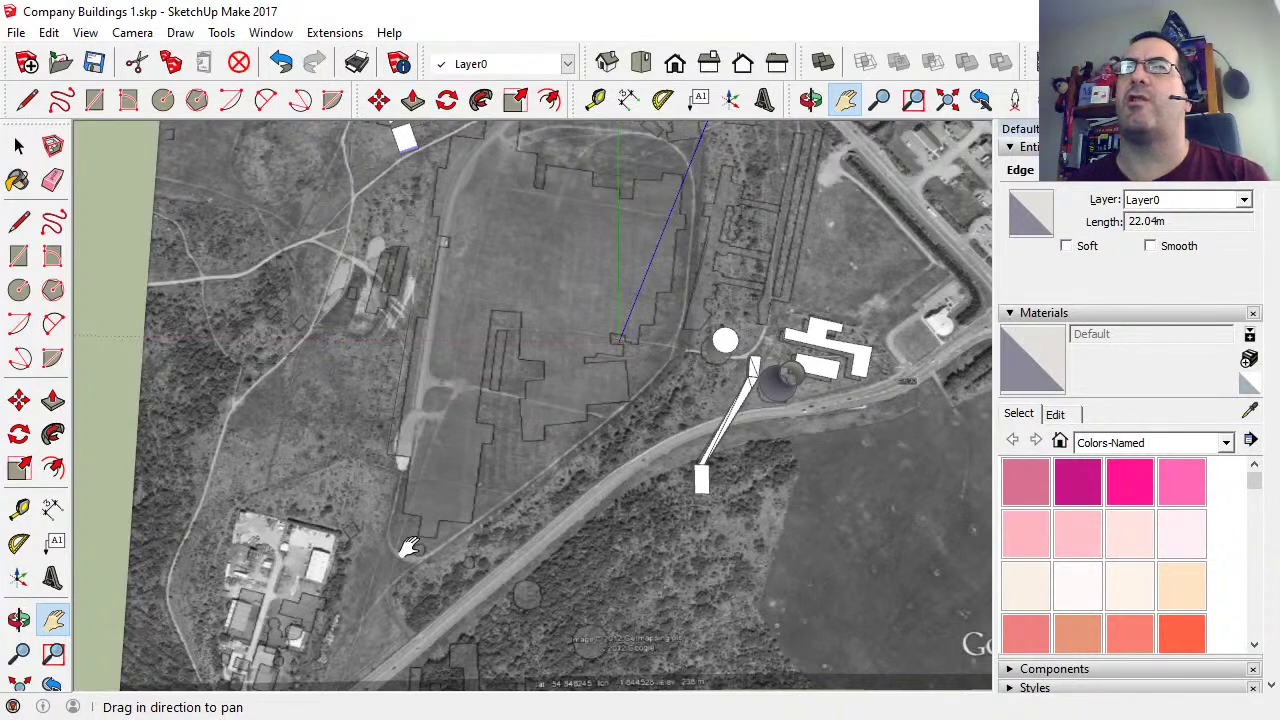
pyautogui.press('o')
pyautogui.moveTo(406, 549); pyautogui.dragTo(428, 363)
pyautogui.press('h')
pyautogui.scroll(6, 418, 520)
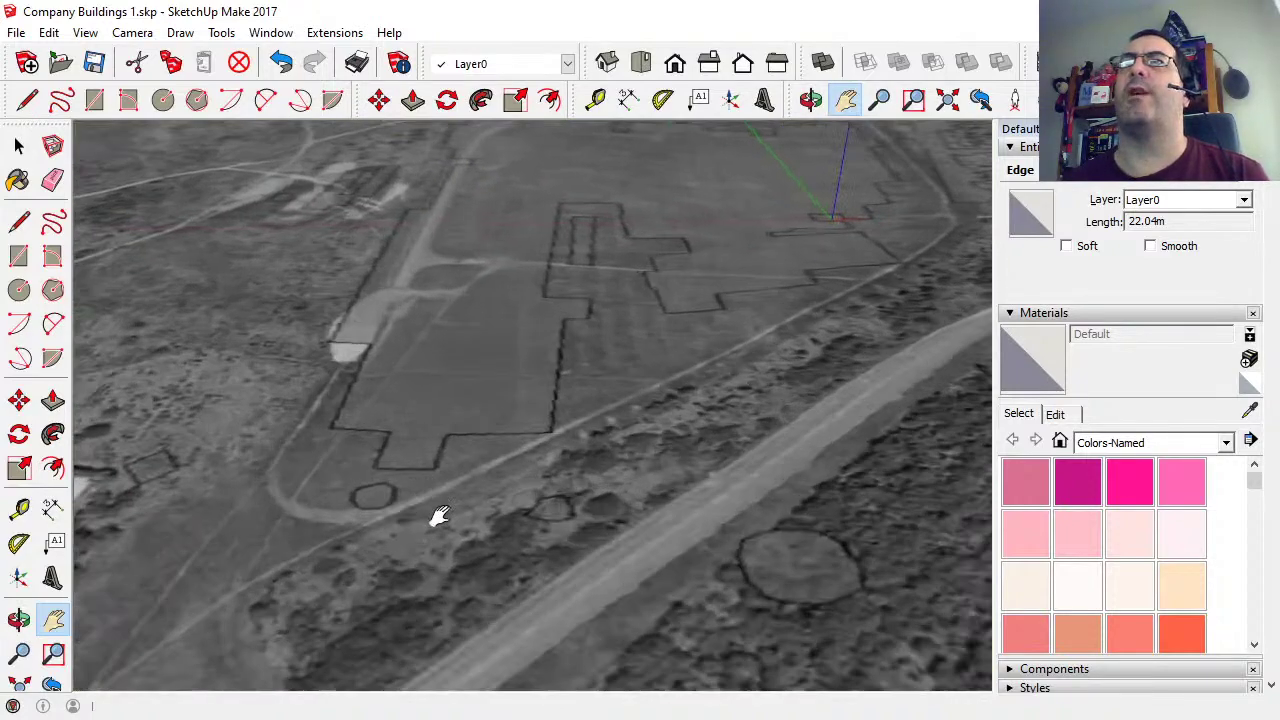
pyautogui.moveTo(400, 523); pyautogui.dragTo(652, 483)
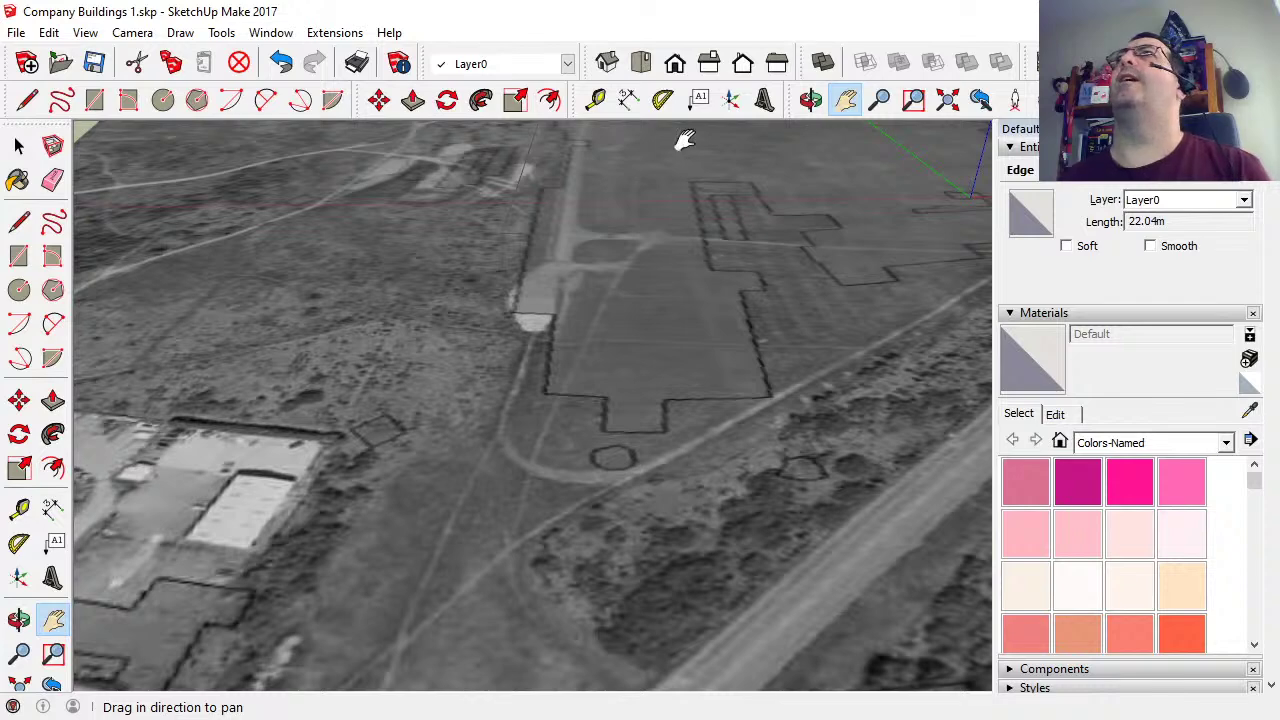
pyautogui.click(19, 289)
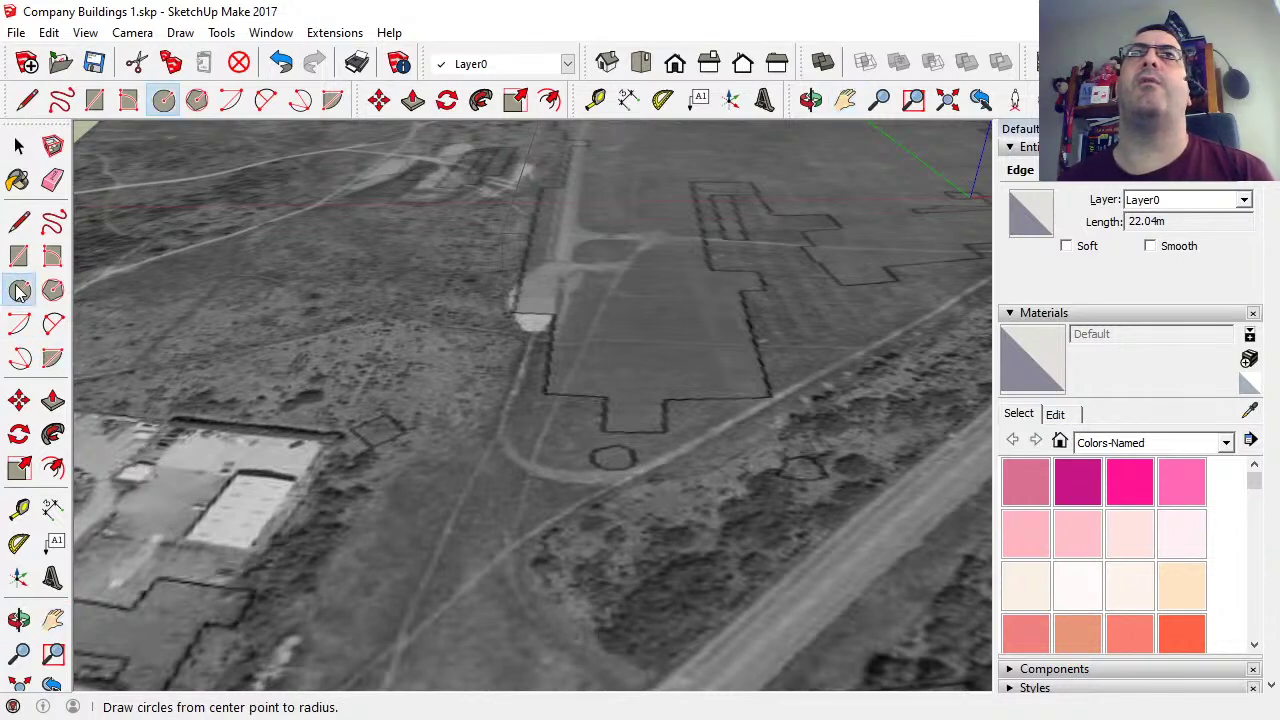
pyautogui.click(614, 457)
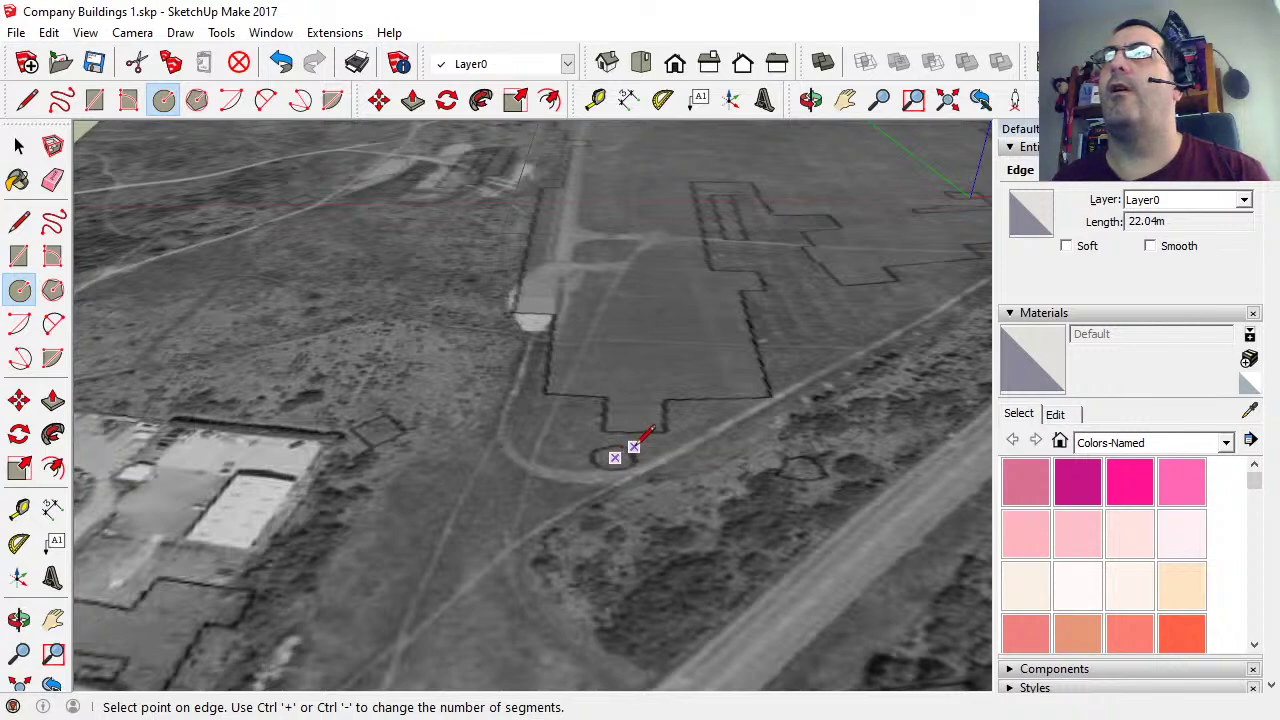
pyautogui.click(639, 440)
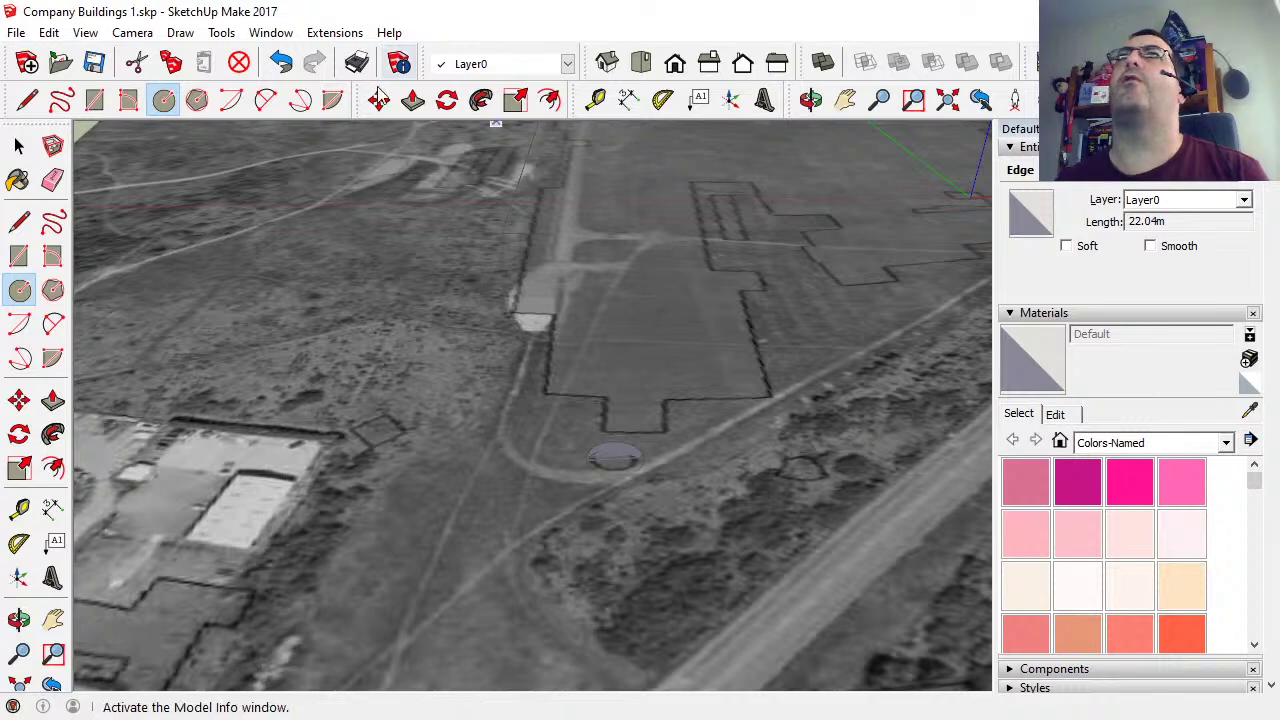
# Extrude the circle upward with Push/Pull into a tall chimney-like cylinder and view it with the surrounding site.
pyautogui.click(420, 103)
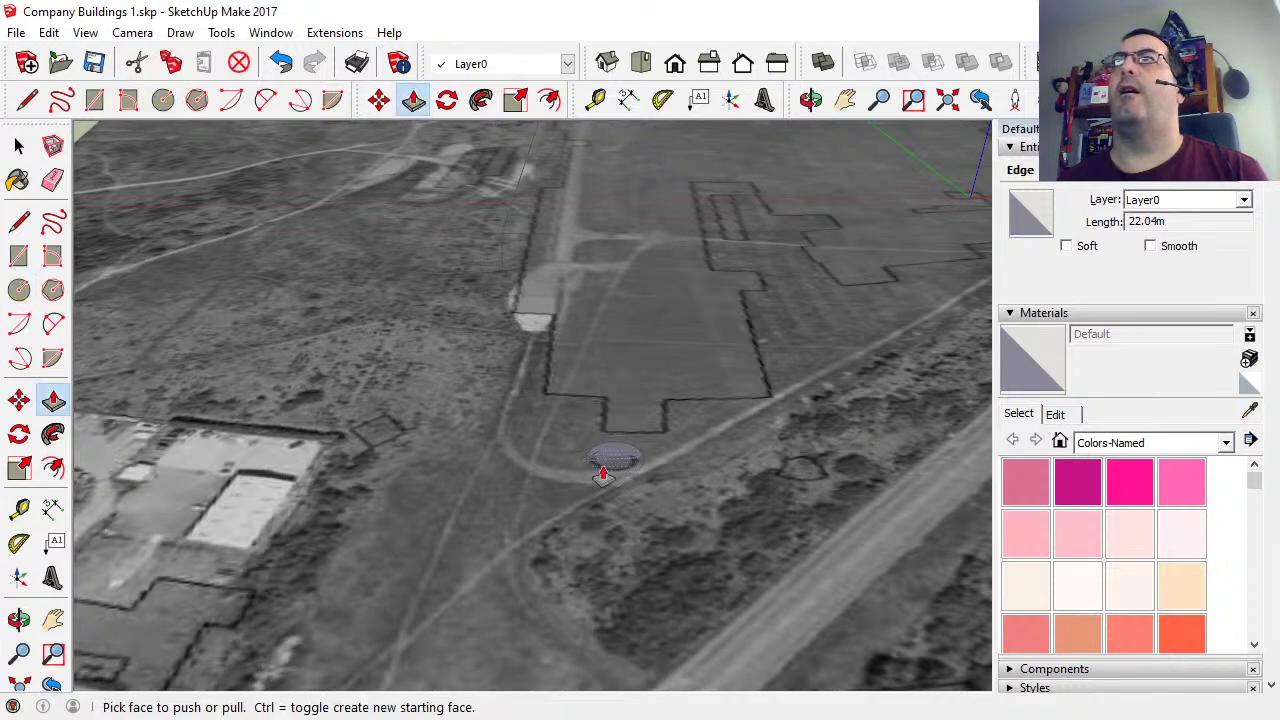
pyautogui.click(620, 458)
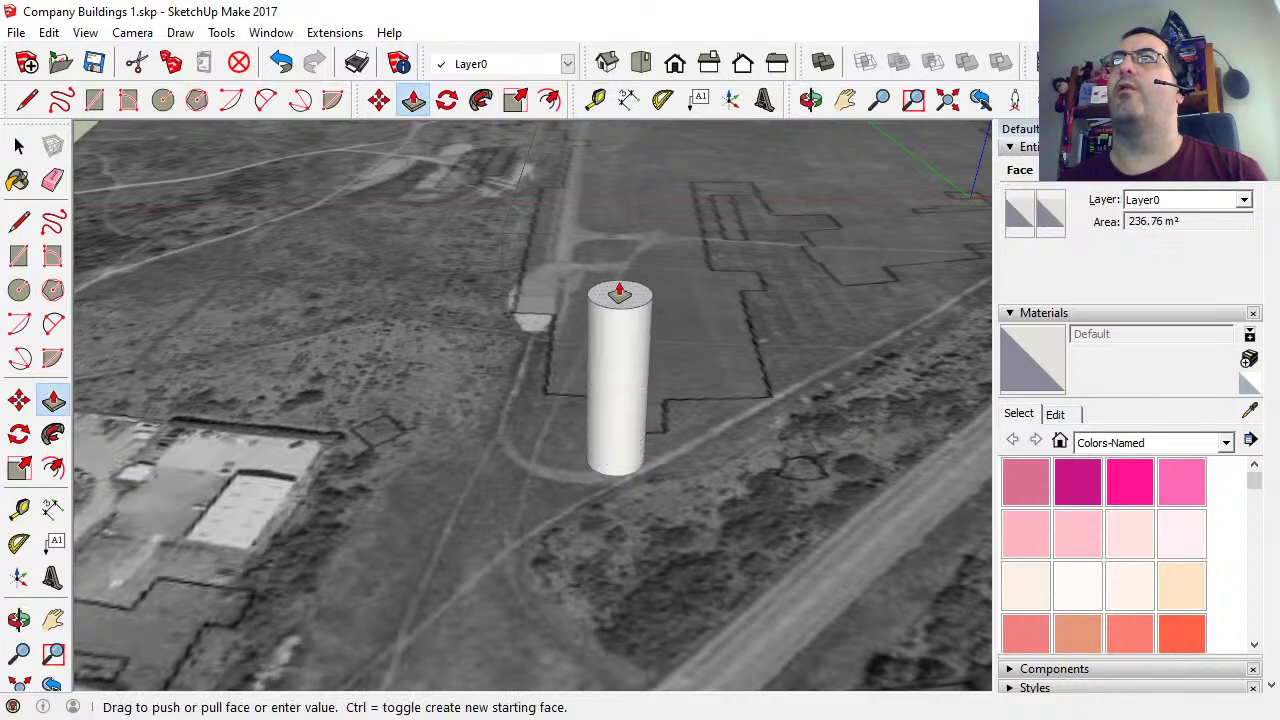
pyautogui.click(632, 143)
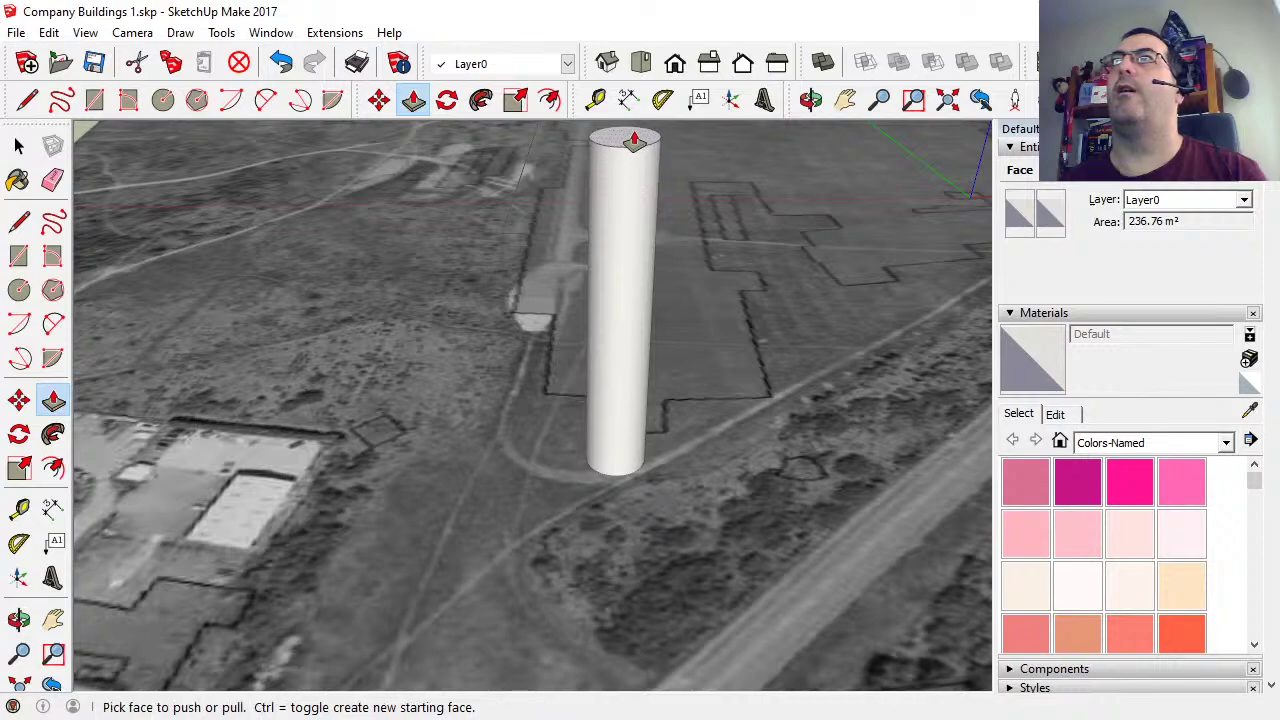
pyautogui.moveTo(757, 345); pyautogui.dragTo(457, 320)
pyautogui.scroll(-2, 687, 381)
pyautogui.scroll(-3, 686, 378)
pyautogui.press('p')
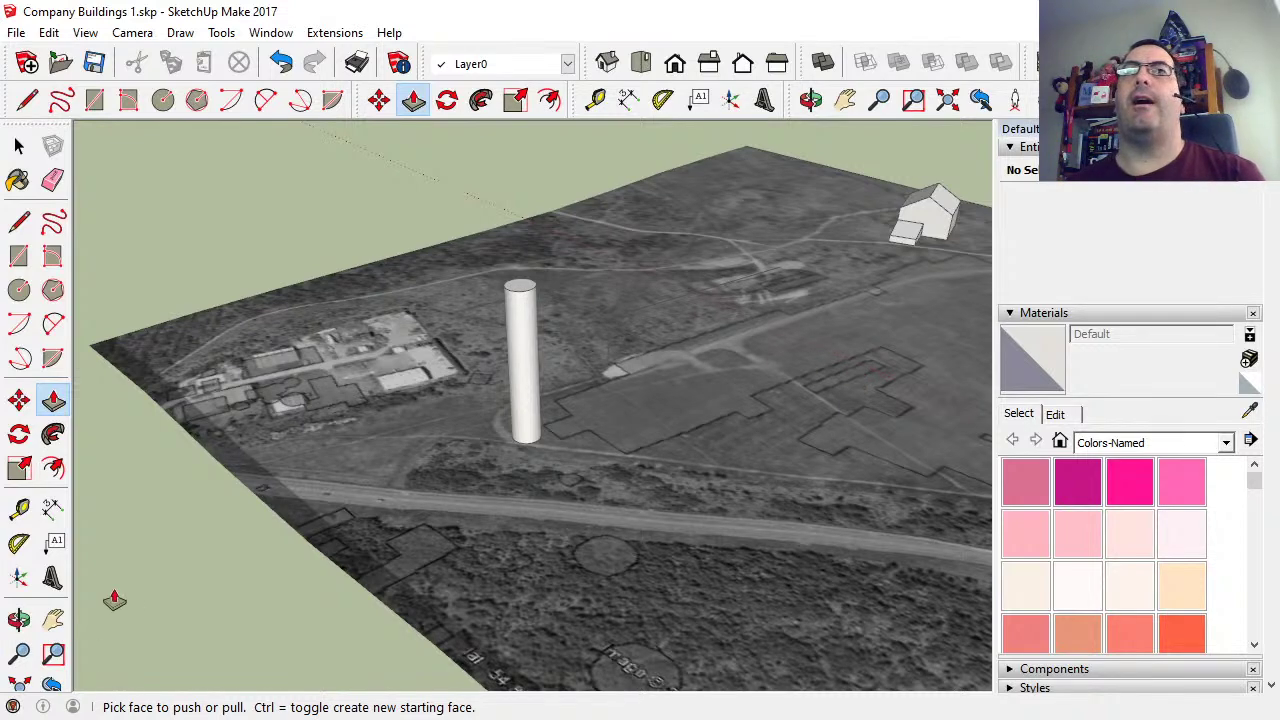
# Paint the gable wall above the extension and the adjoining side wall of the house with 0022_Maroon.
pyautogui.click(53, 620)
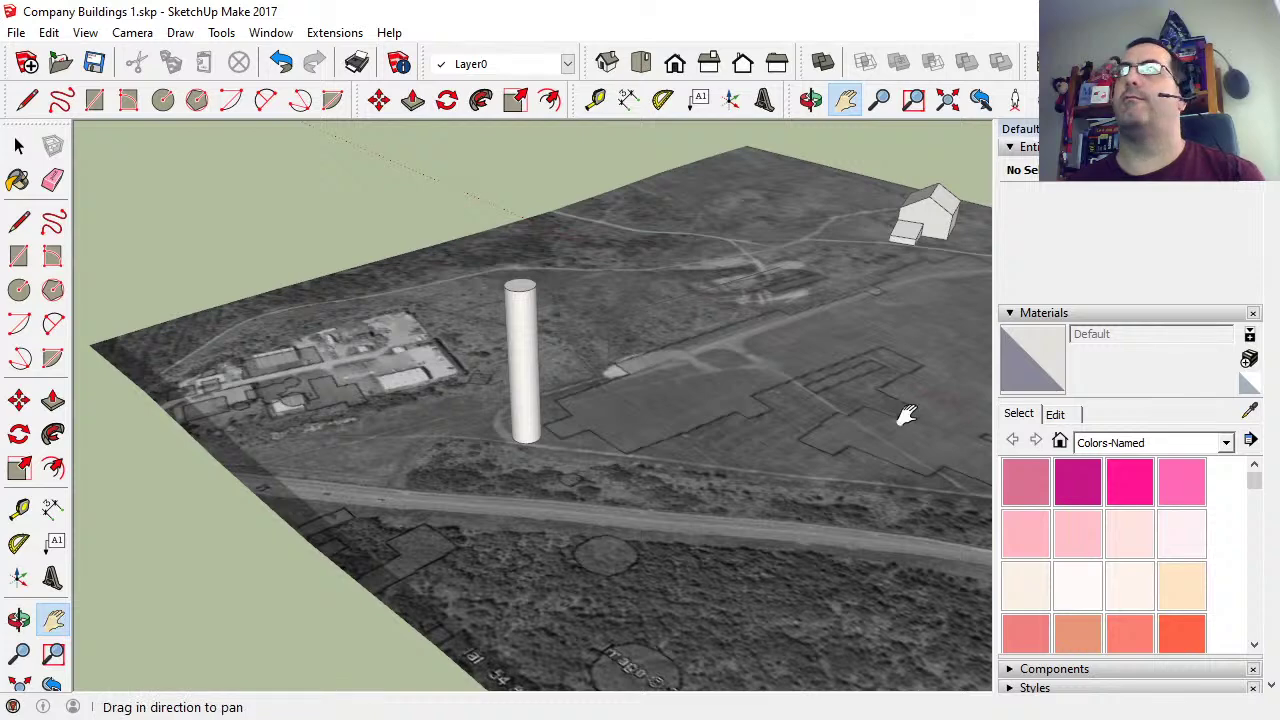
pyautogui.moveTo(905, 415); pyautogui.dragTo(612, 487)
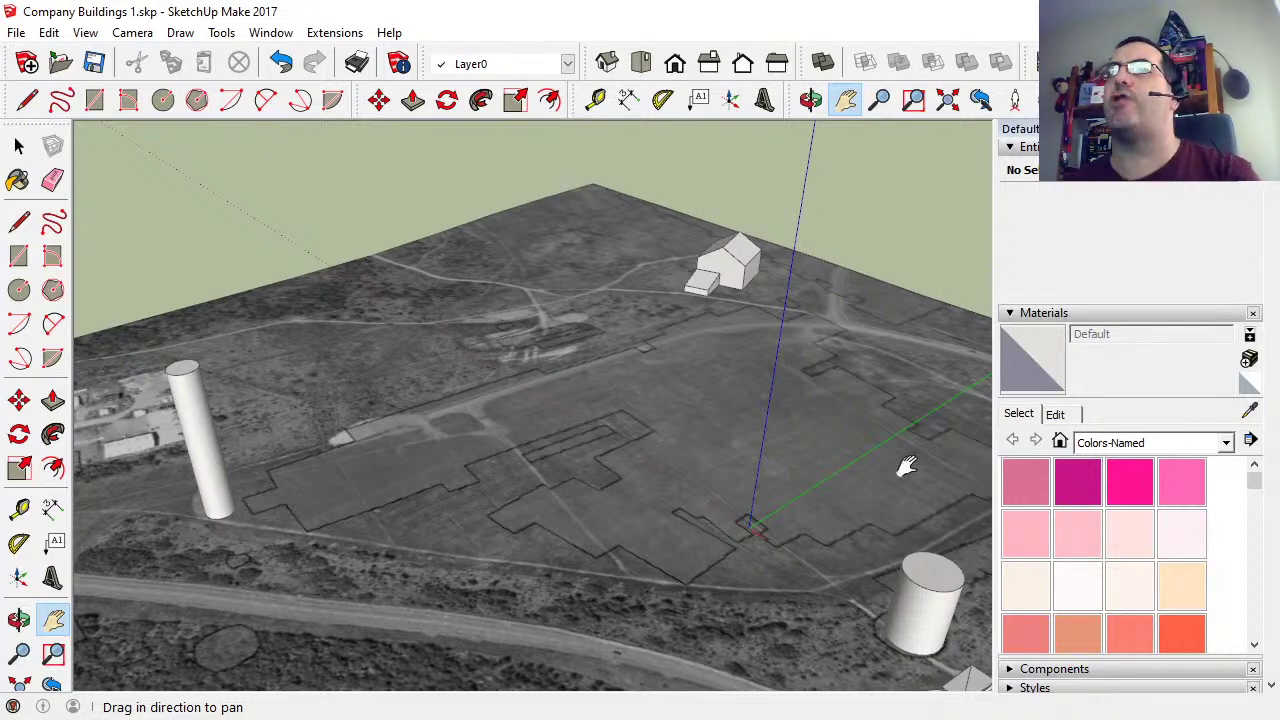
pyautogui.scroll(5, 745, 290)
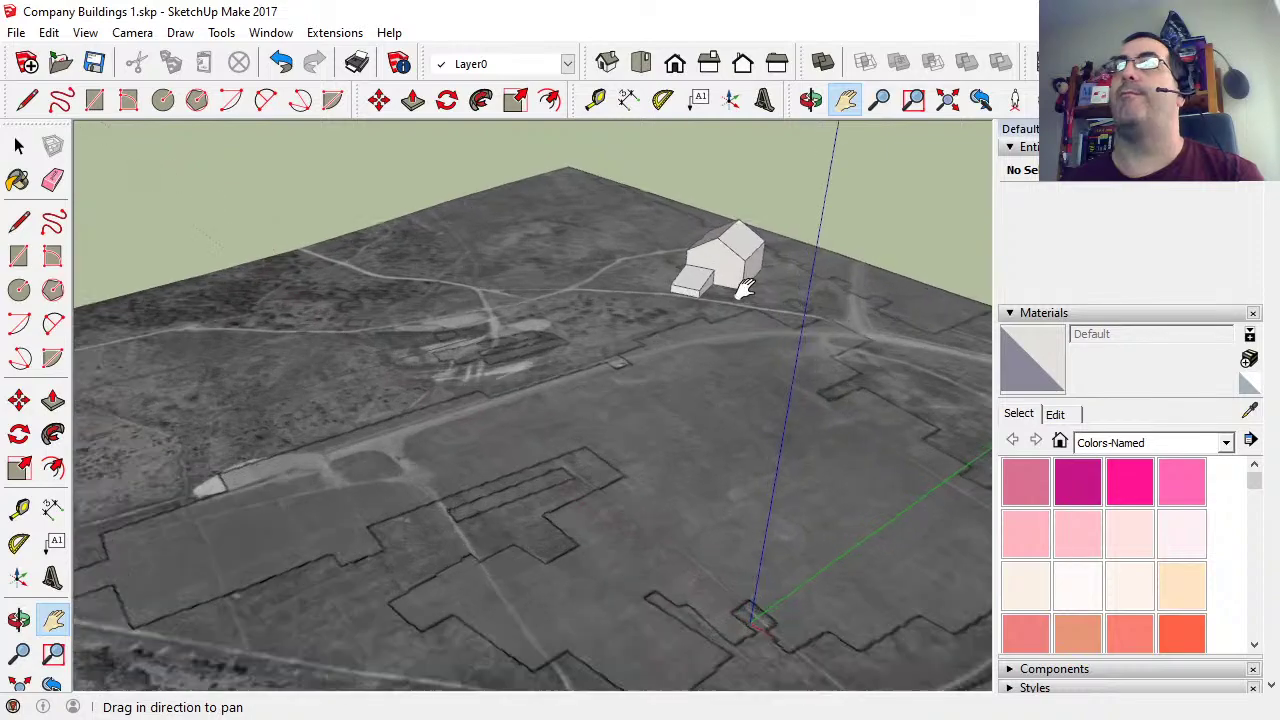
pyautogui.scroll(-3, 750, 312)
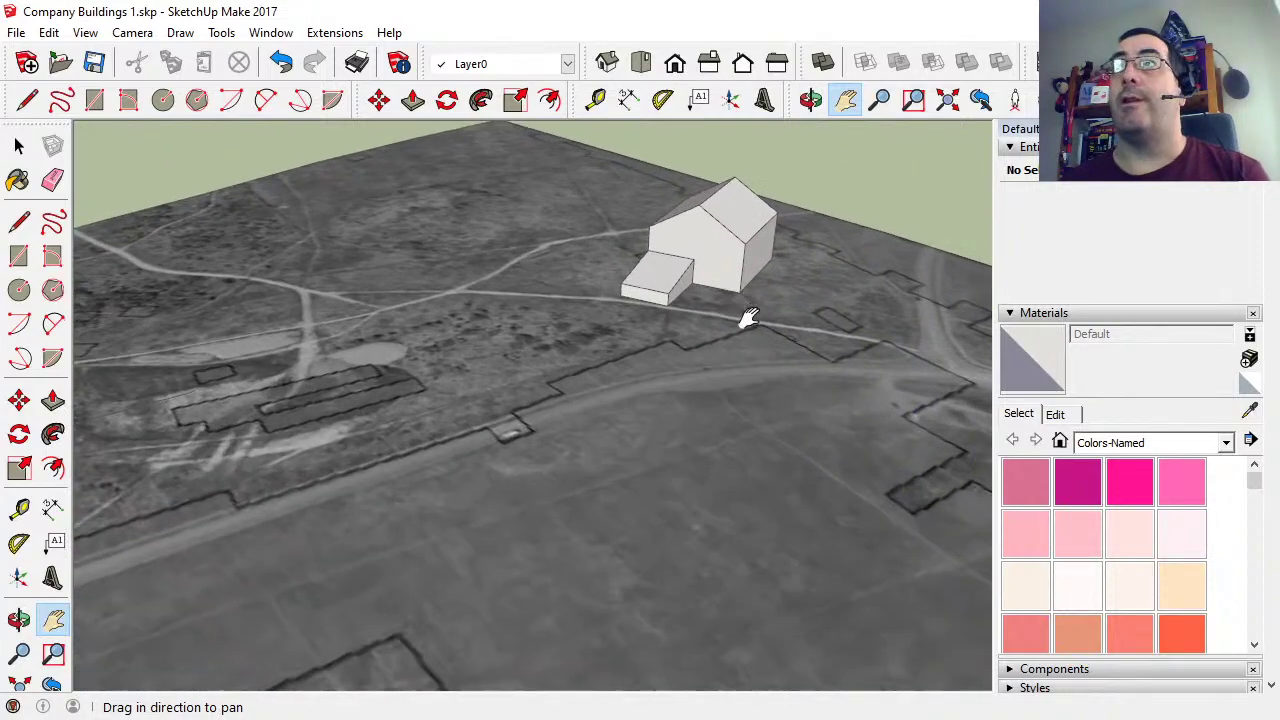
pyautogui.moveTo(749, 320); pyautogui.dragTo(535, 447)
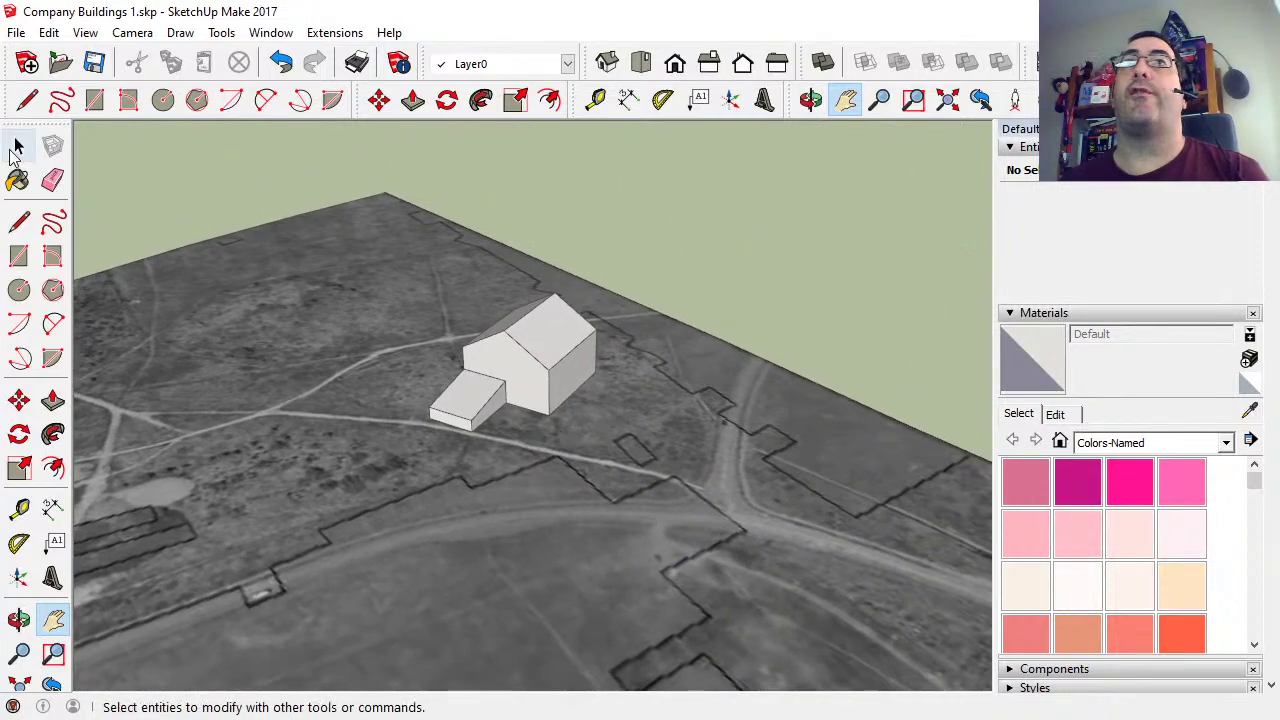
pyautogui.click(18, 146)
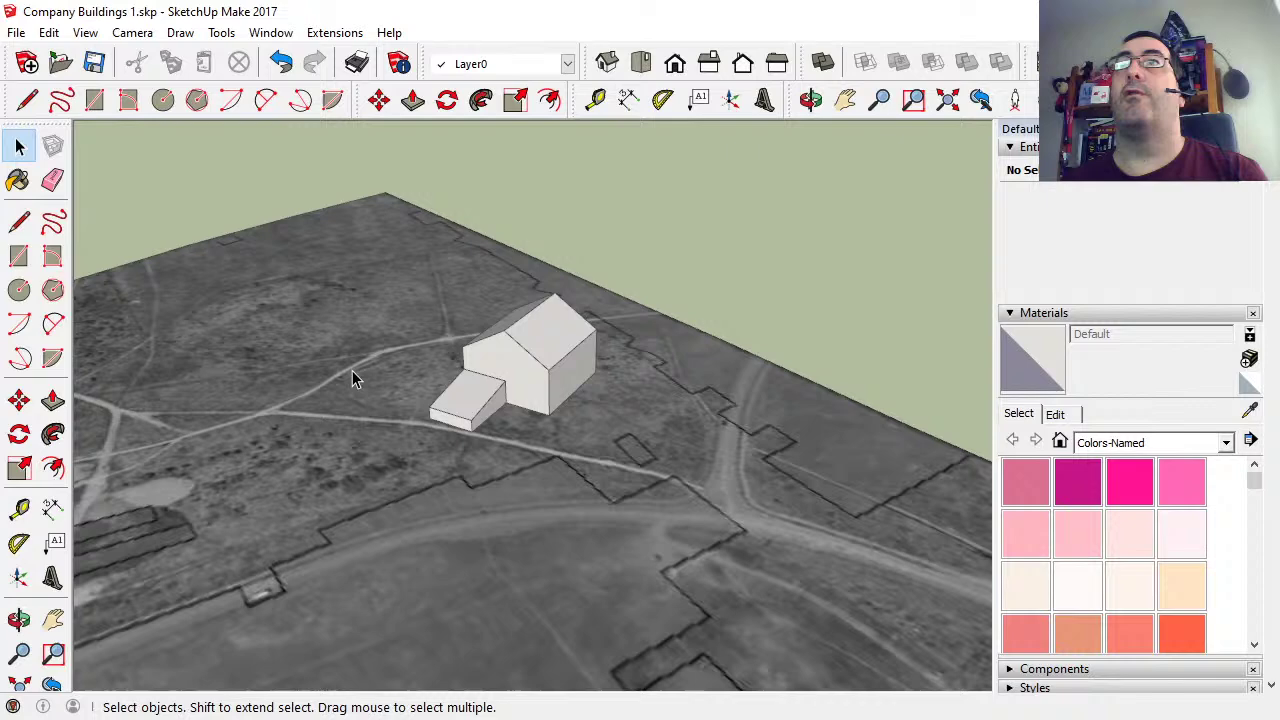
pyautogui.click(516, 398)
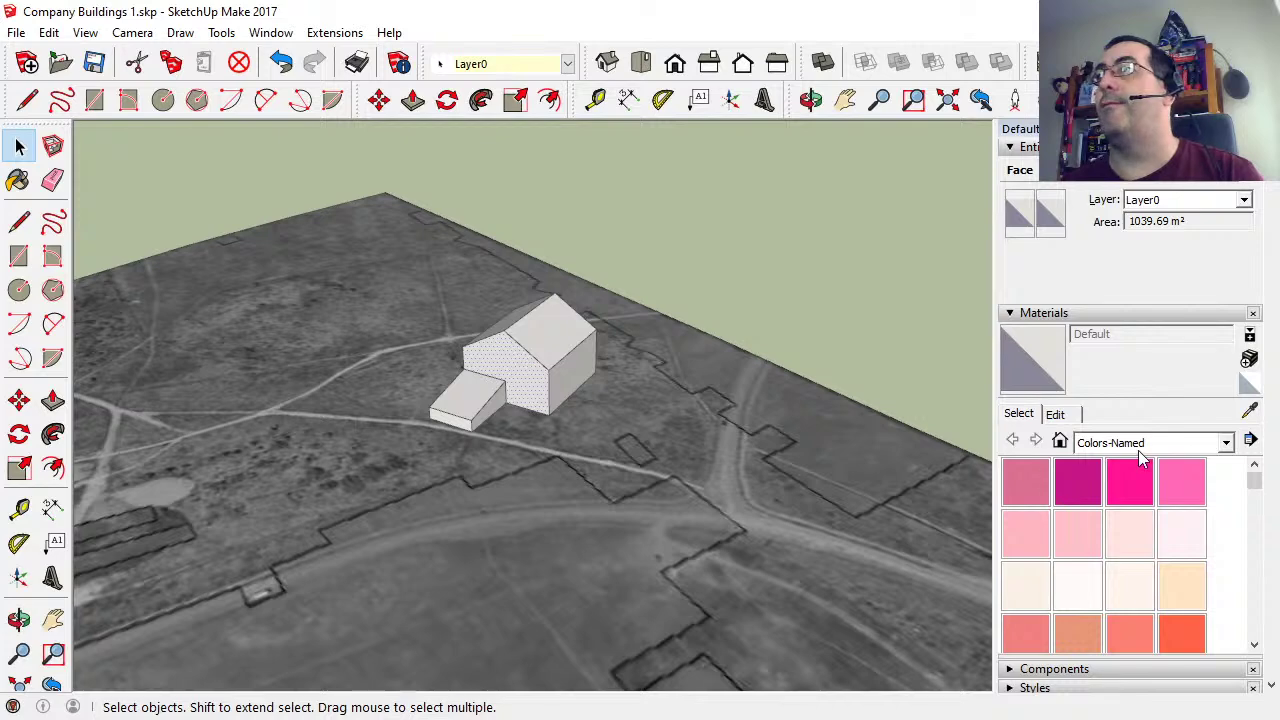
pyautogui.scroll(-4, 1085, 530)
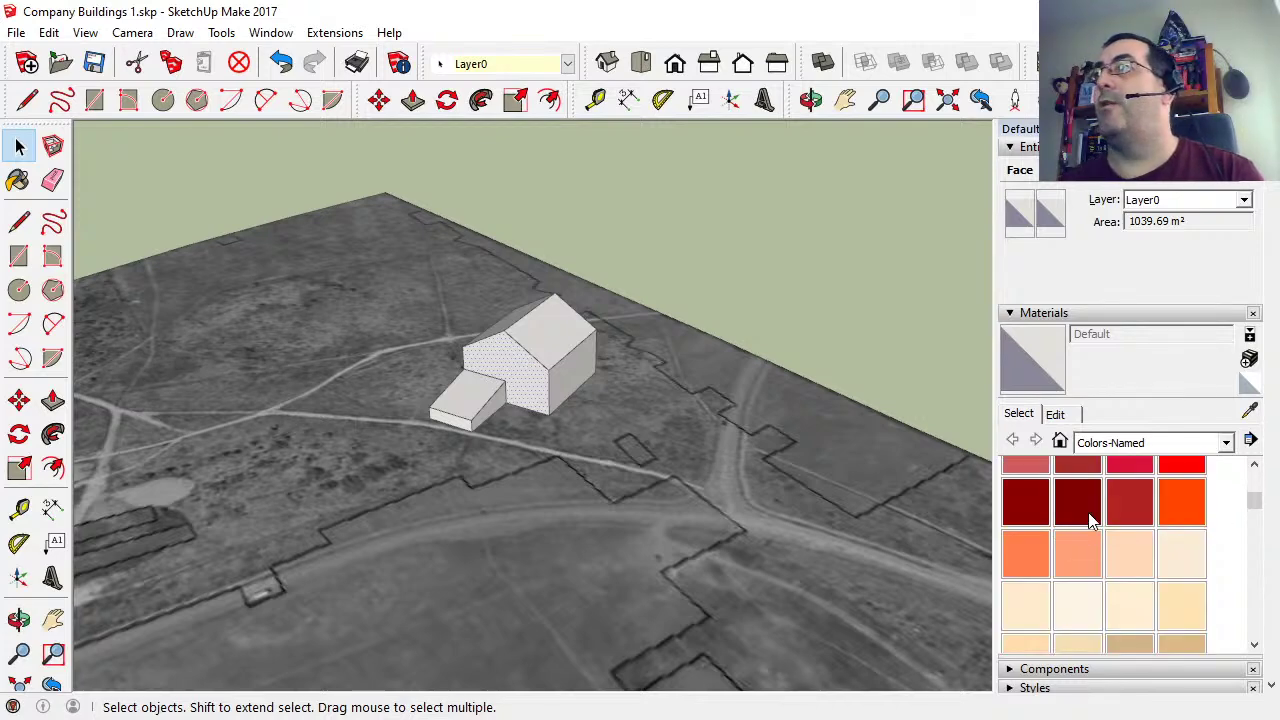
pyautogui.click(1078, 498)
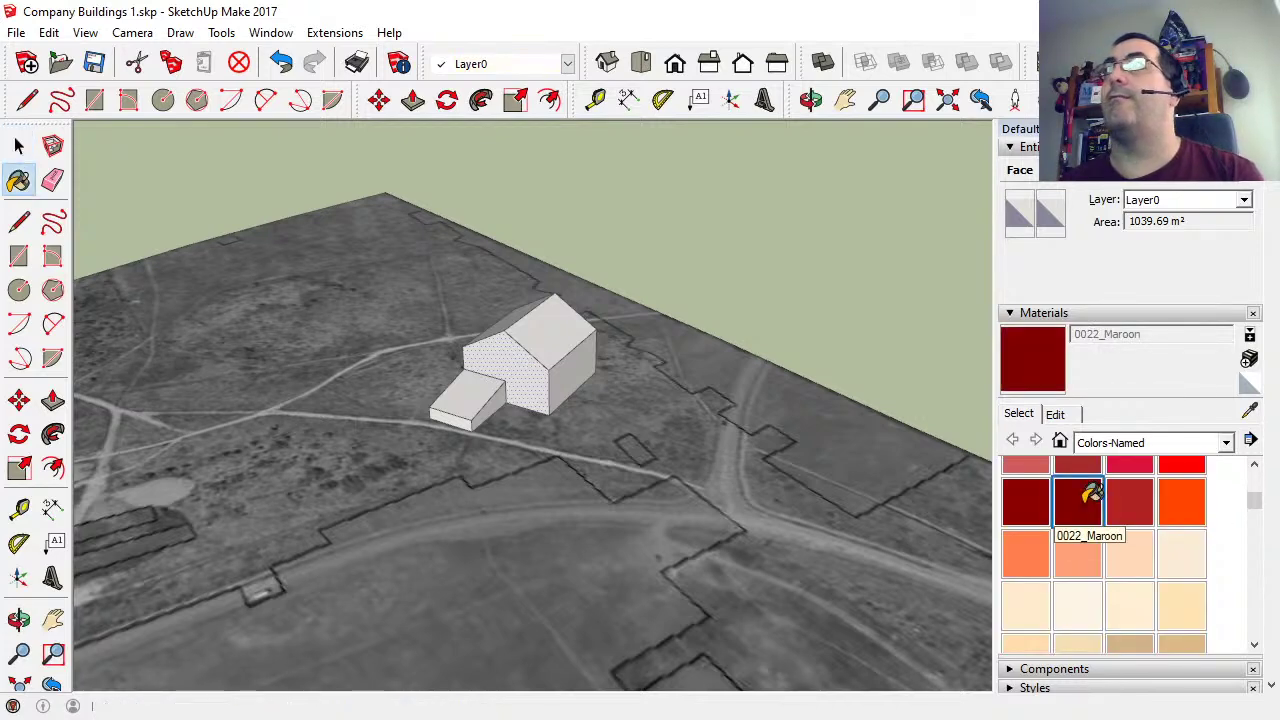
pyautogui.click(525, 372)
pyautogui.click(583, 378)
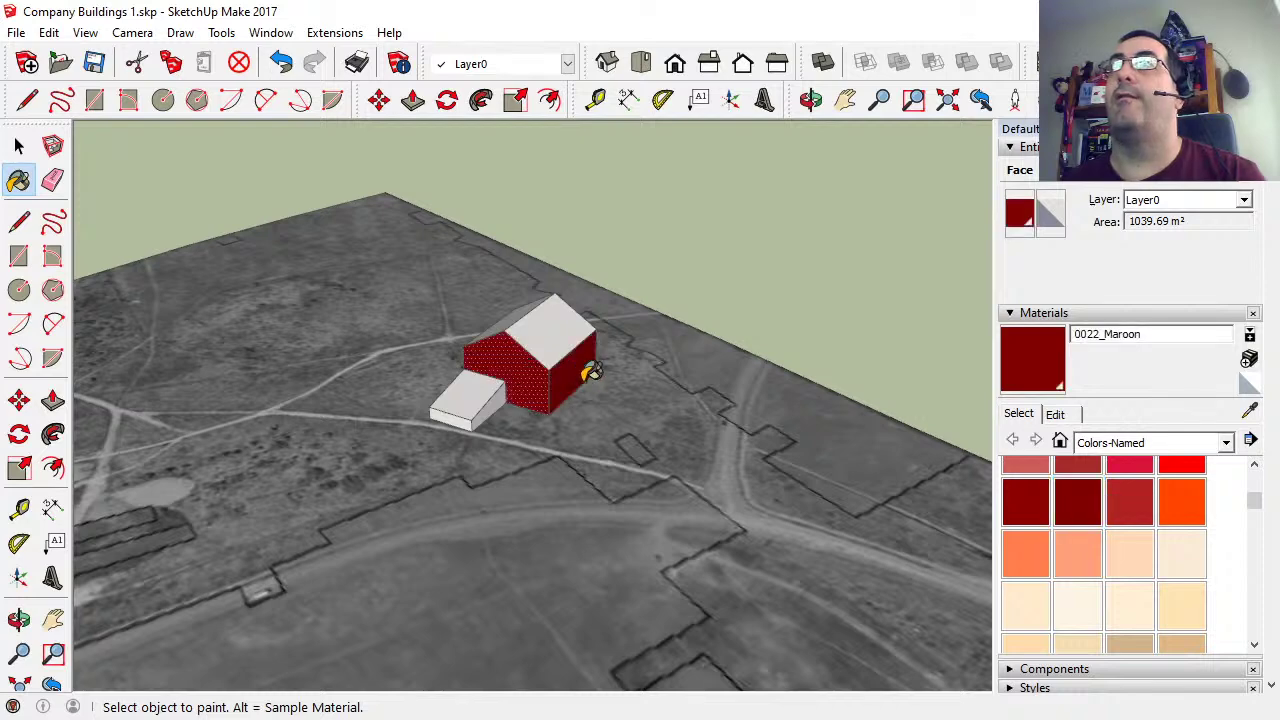
# Paint the house roof and the sloping roof of the extension with 0027_PeachPuff.
pyautogui.click(1118, 550)
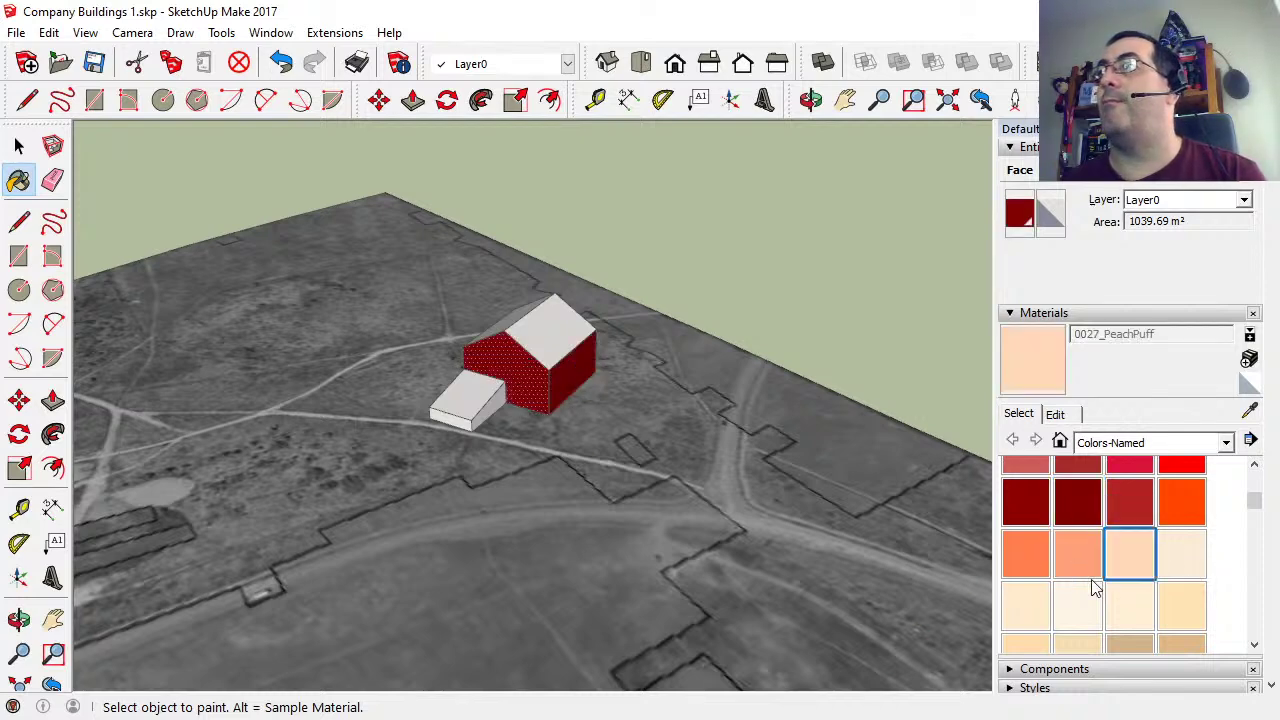
pyautogui.click(548, 316)
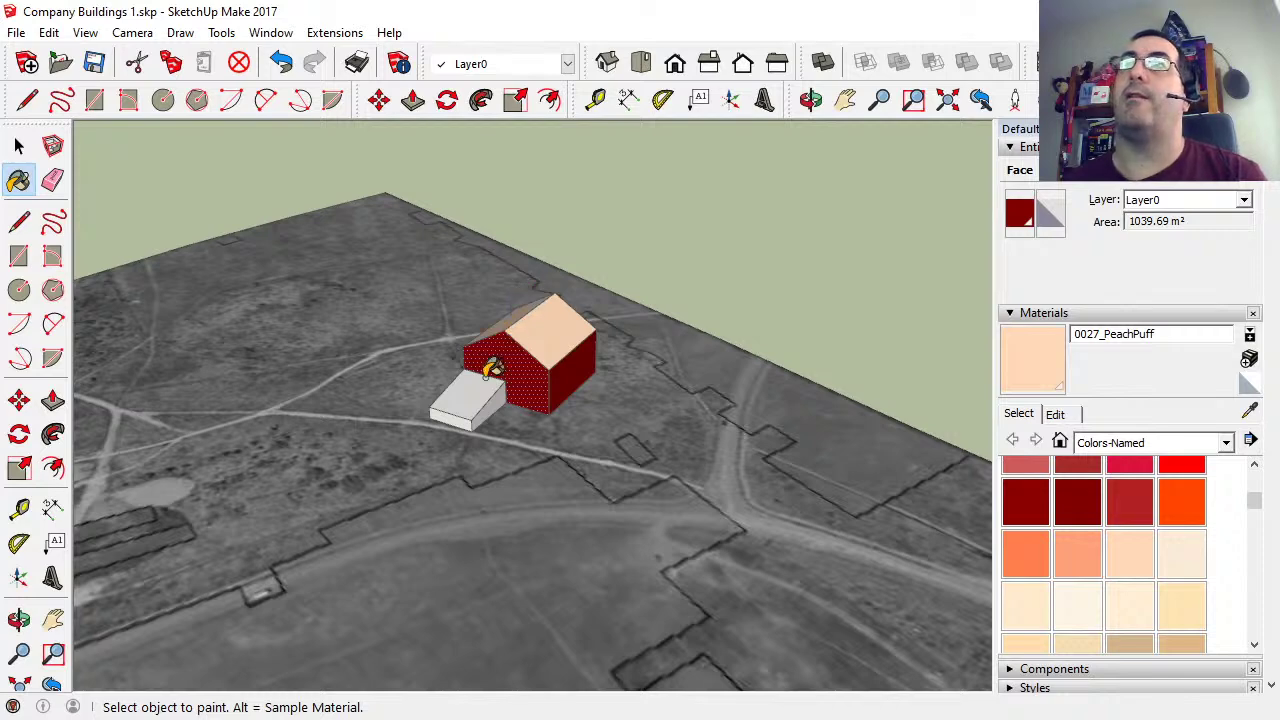
pyautogui.click(472, 398)
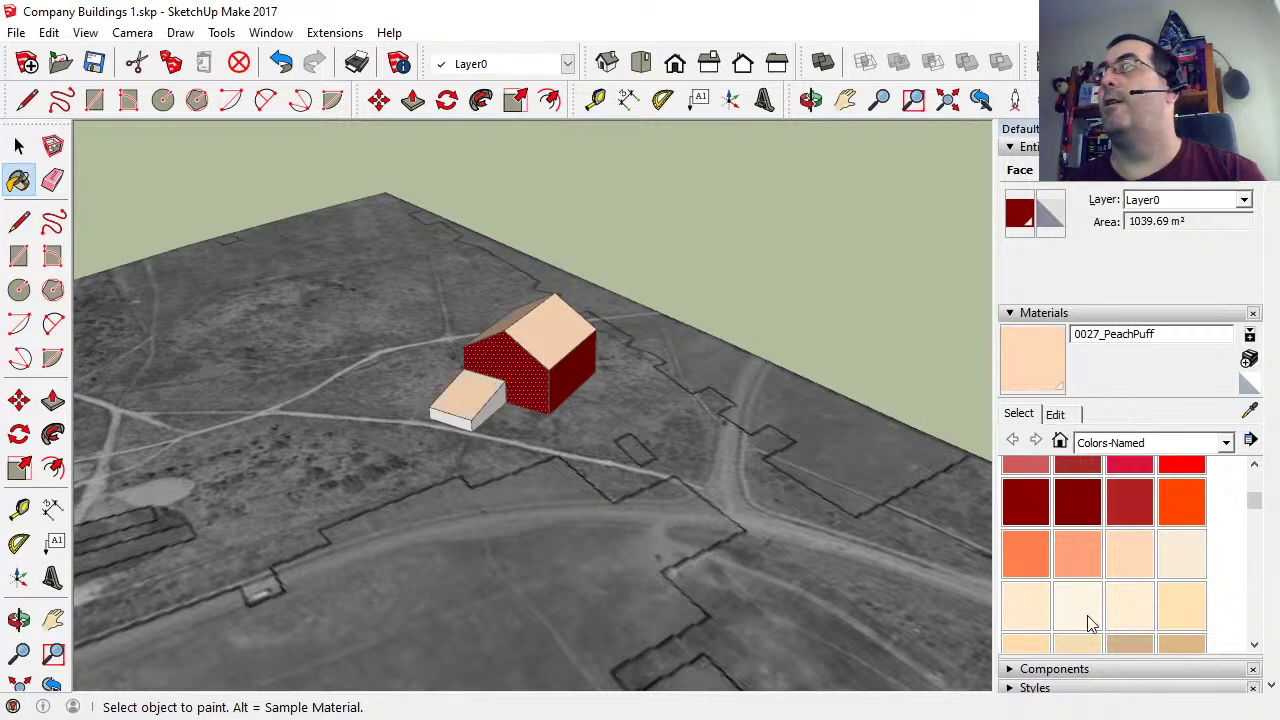
# Look through further named colours and the paints available for the front side of the selected gable wall.
pyautogui.scroll(-2, 1140, 587)
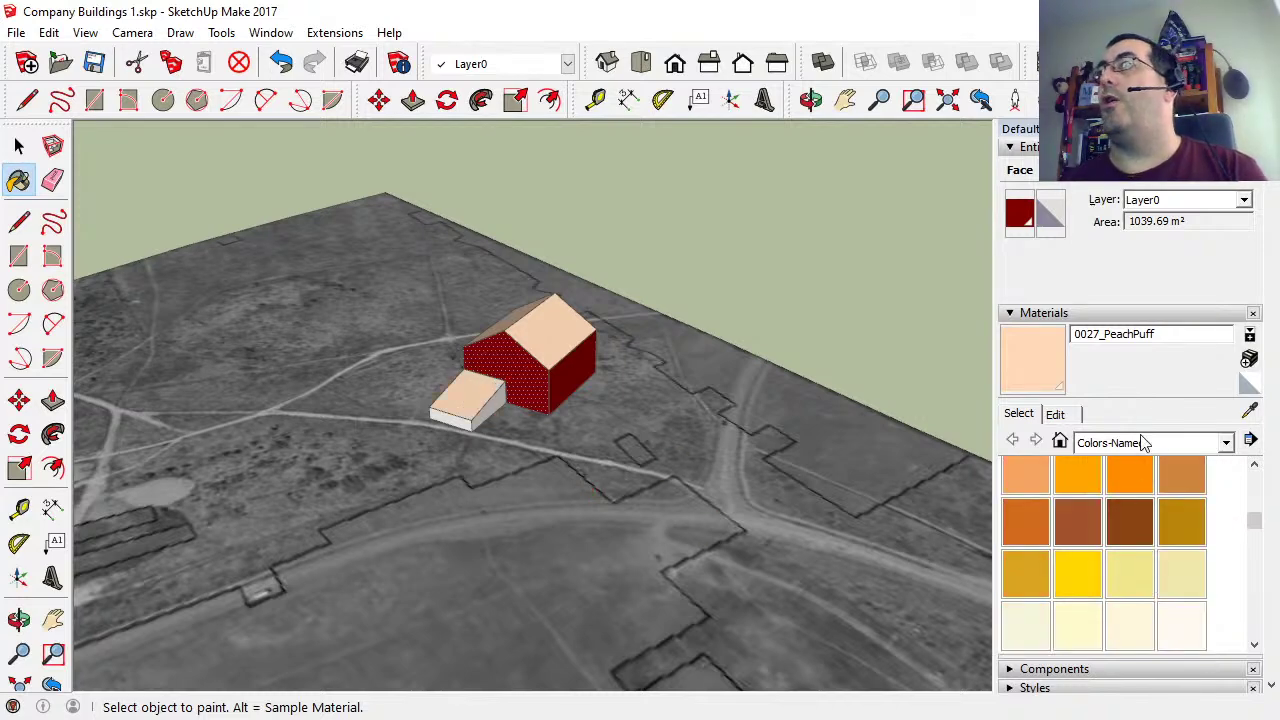
pyautogui.click(1088, 314)
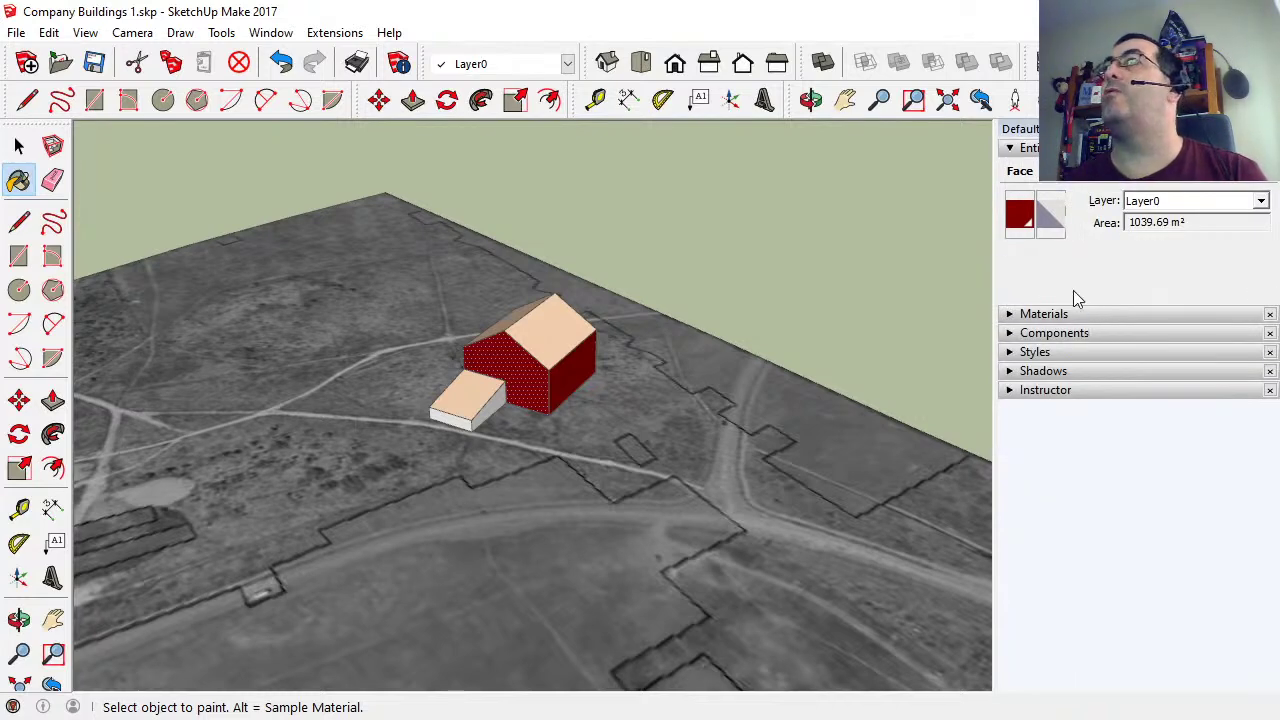
pyautogui.click(1017, 216)
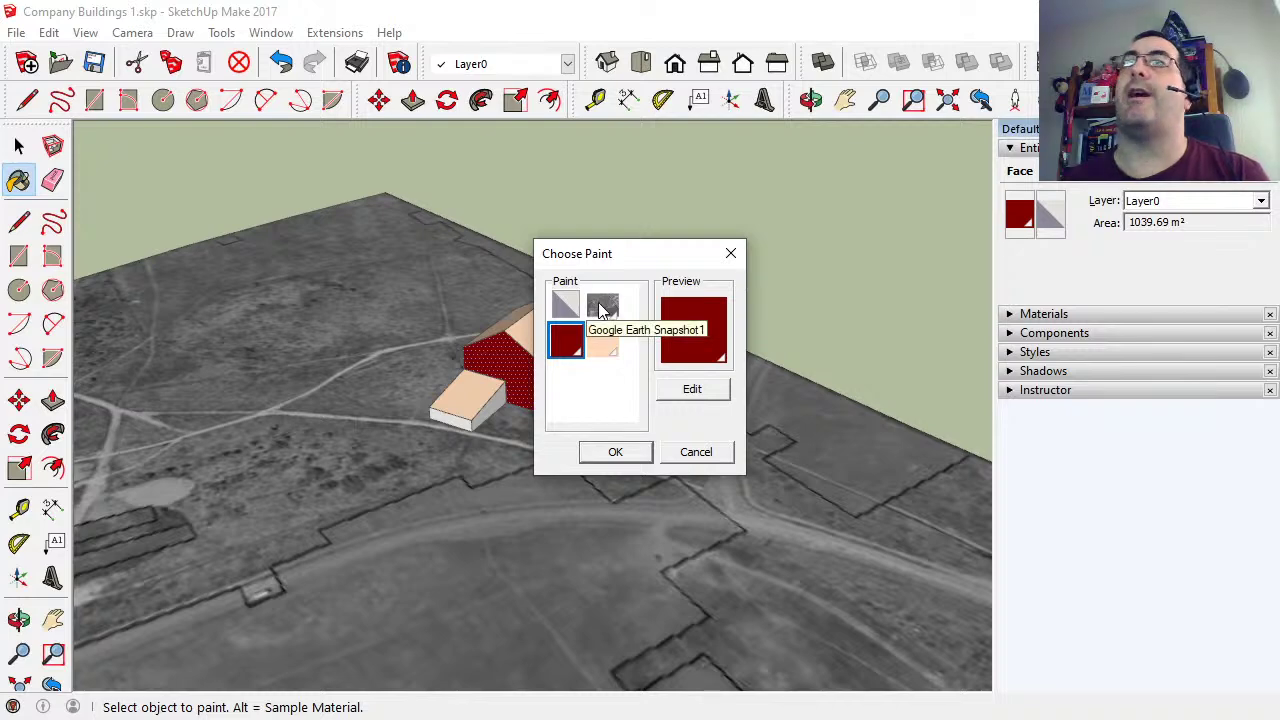
pyautogui.click(697, 452)
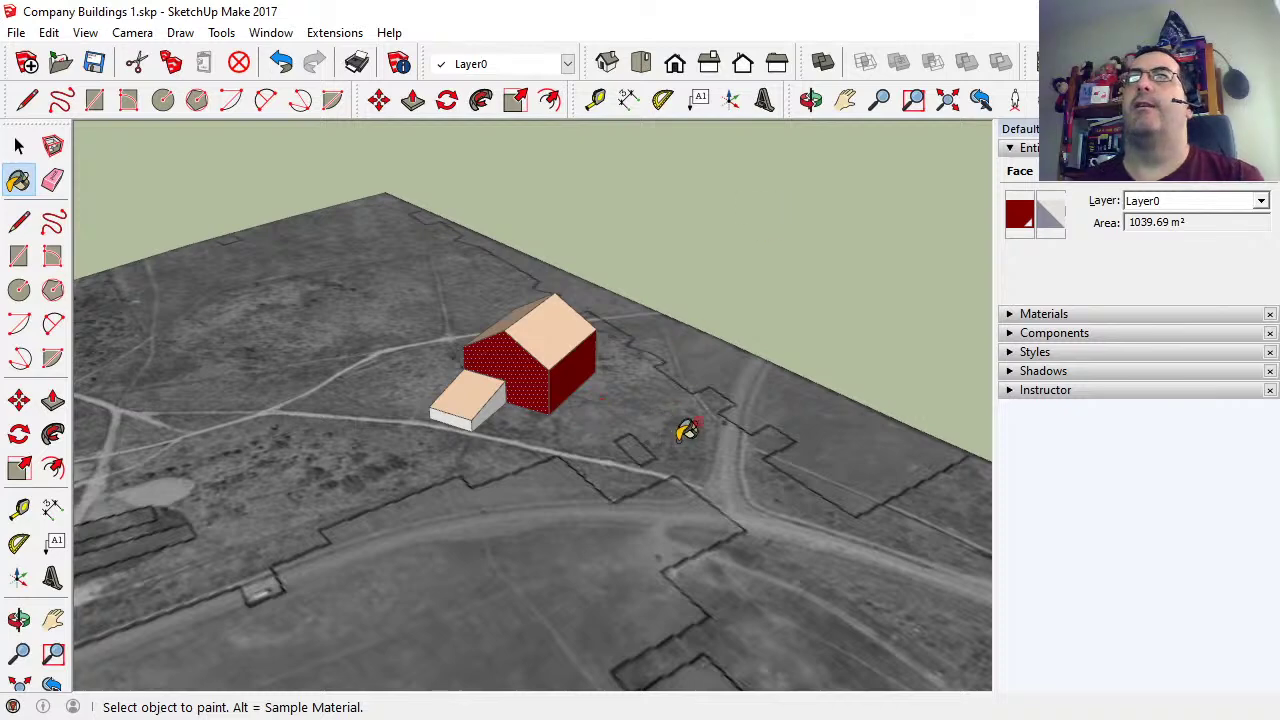
# Examine the painted house from its long side and around to the rear gable.
pyautogui.press('o')
pyautogui.moveTo(680, 429)
pyautogui.mouseDown()
pyautogui.moveTo(618, 455)
pyautogui.moveTo(434, 423)
pyautogui.moveTo(334, 374)
pyautogui.mouseUp()
pyautogui.press('b')
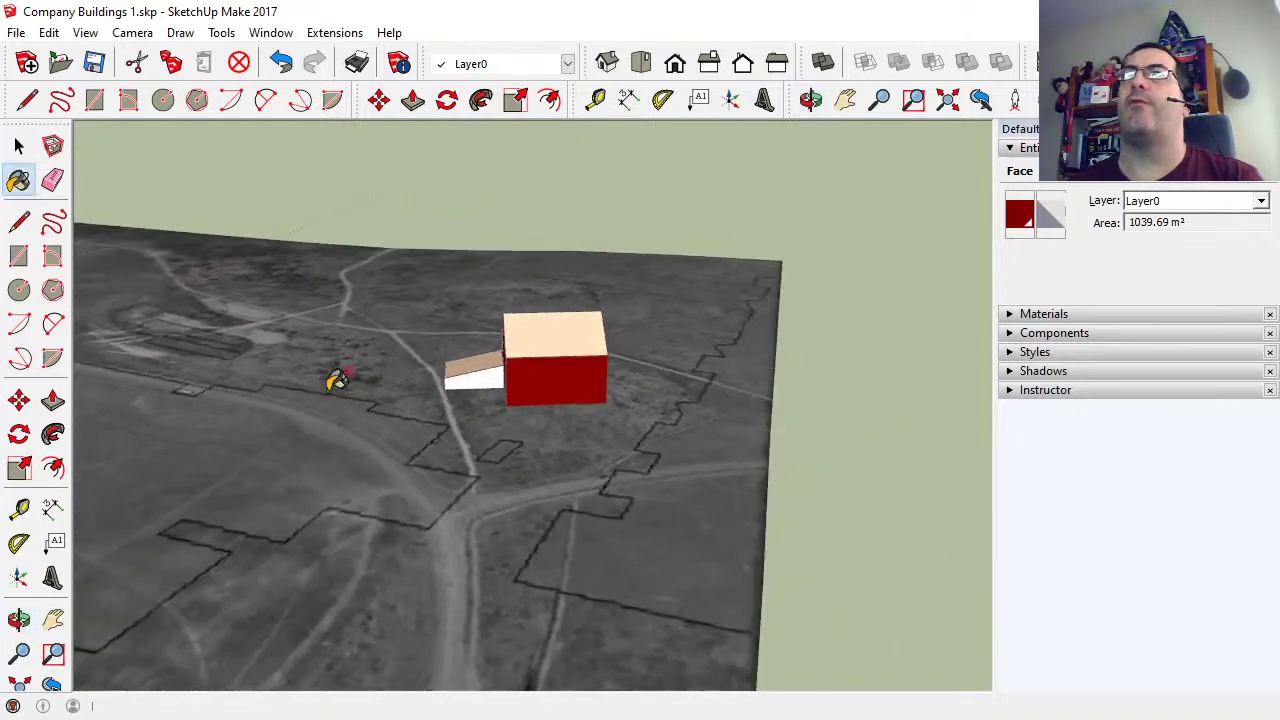
pyautogui.click(53, 621)
pyautogui.moveTo(591, 486); pyautogui.dragTo(530, 433)
pyautogui.scroll(3, 530, 433)
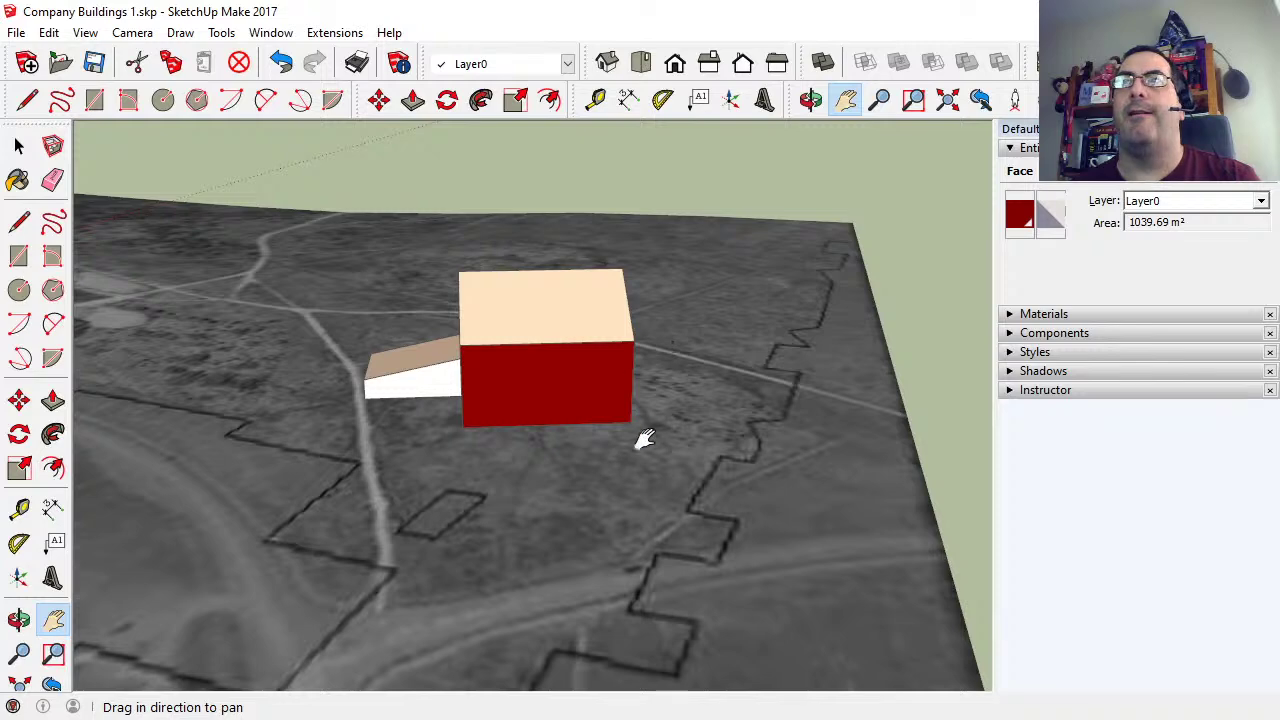
pyautogui.moveTo(630, 480); pyautogui.dragTo(229, 474)
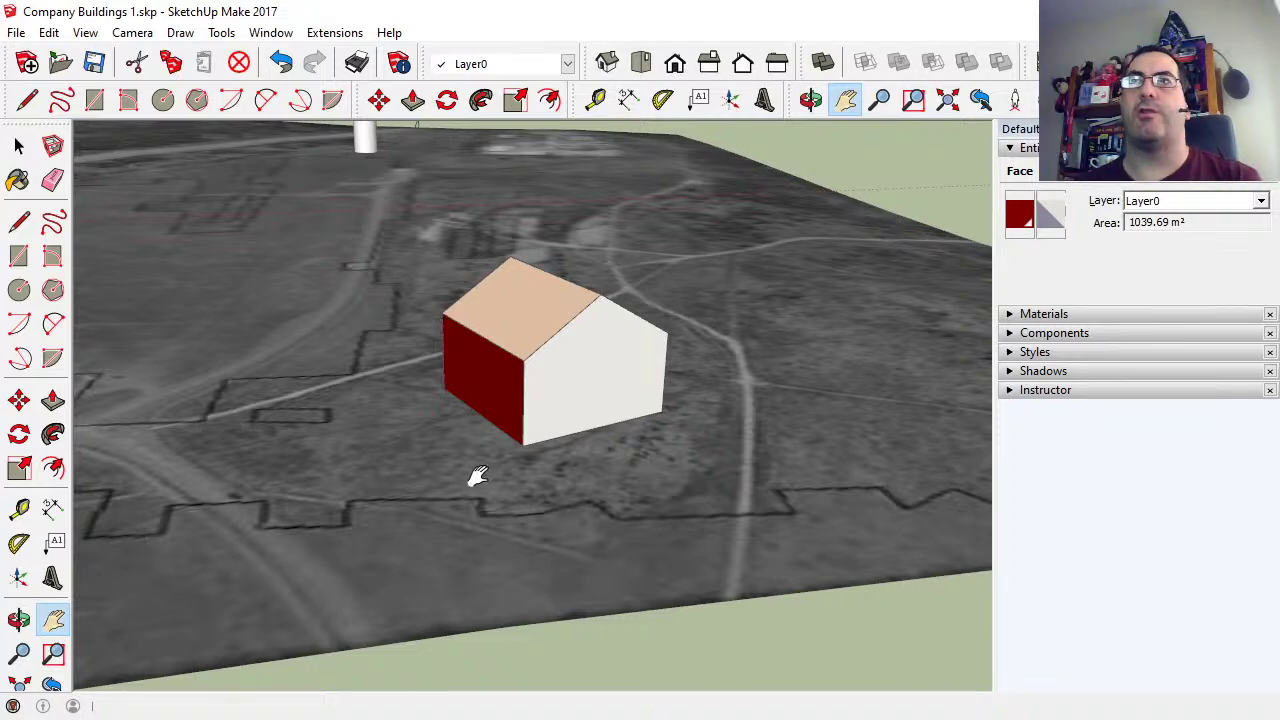
# Export the site as a 3D model named "demo Company Buildings 1" and load it into Google Earth Pro.
pyautogui.click(16, 33)
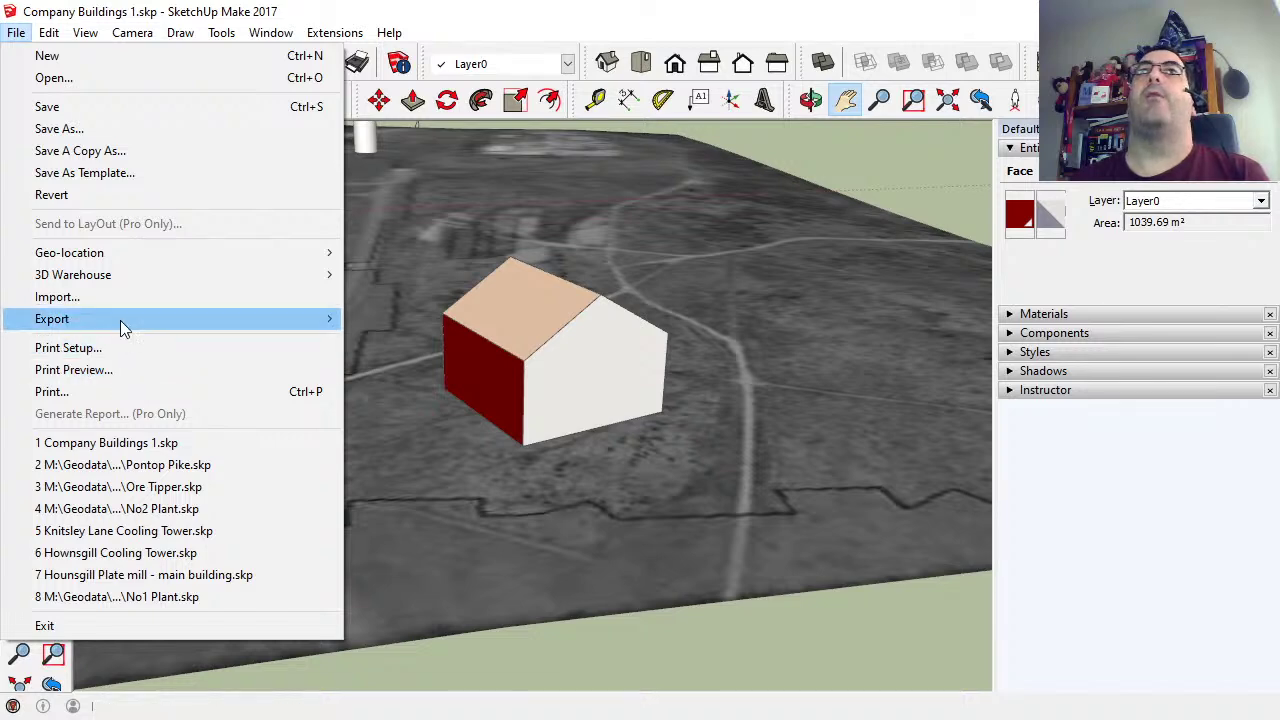
pyautogui.moveTo(127, 319)
pyautogui.click(410, 319)
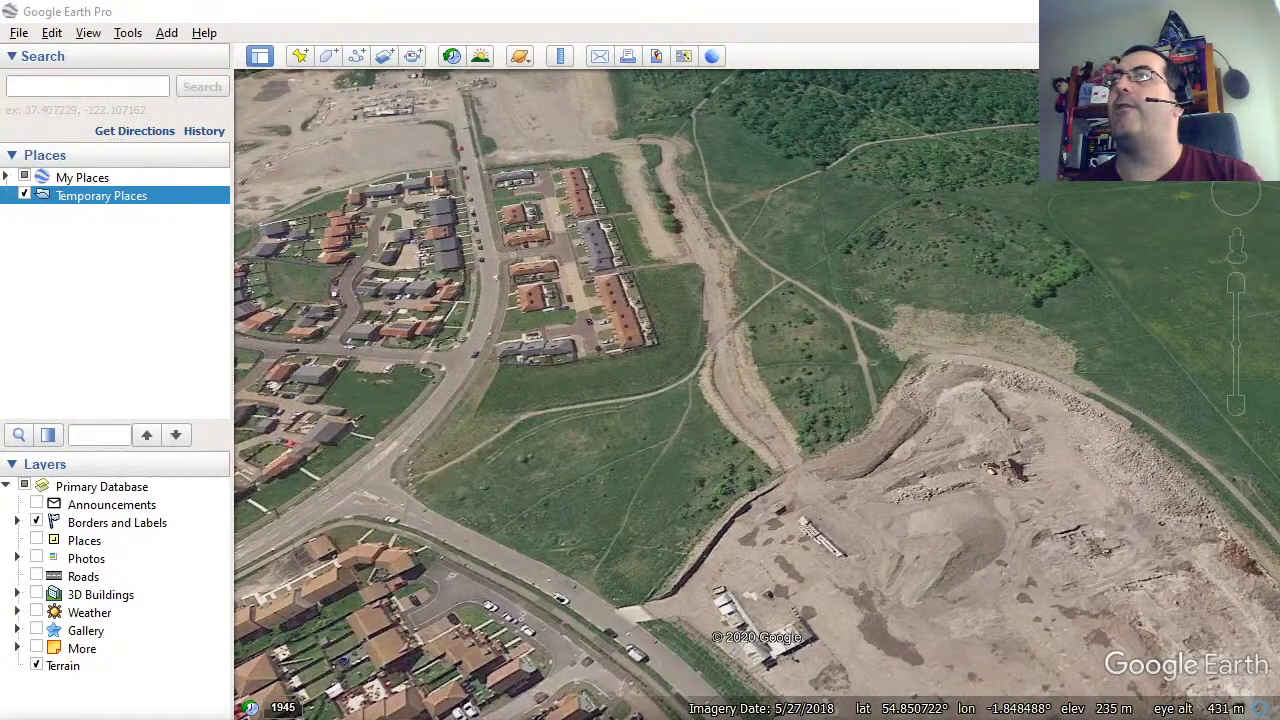
pyautogui.moveTo(1279, 410); pyautogui.dragTo(692, 364)
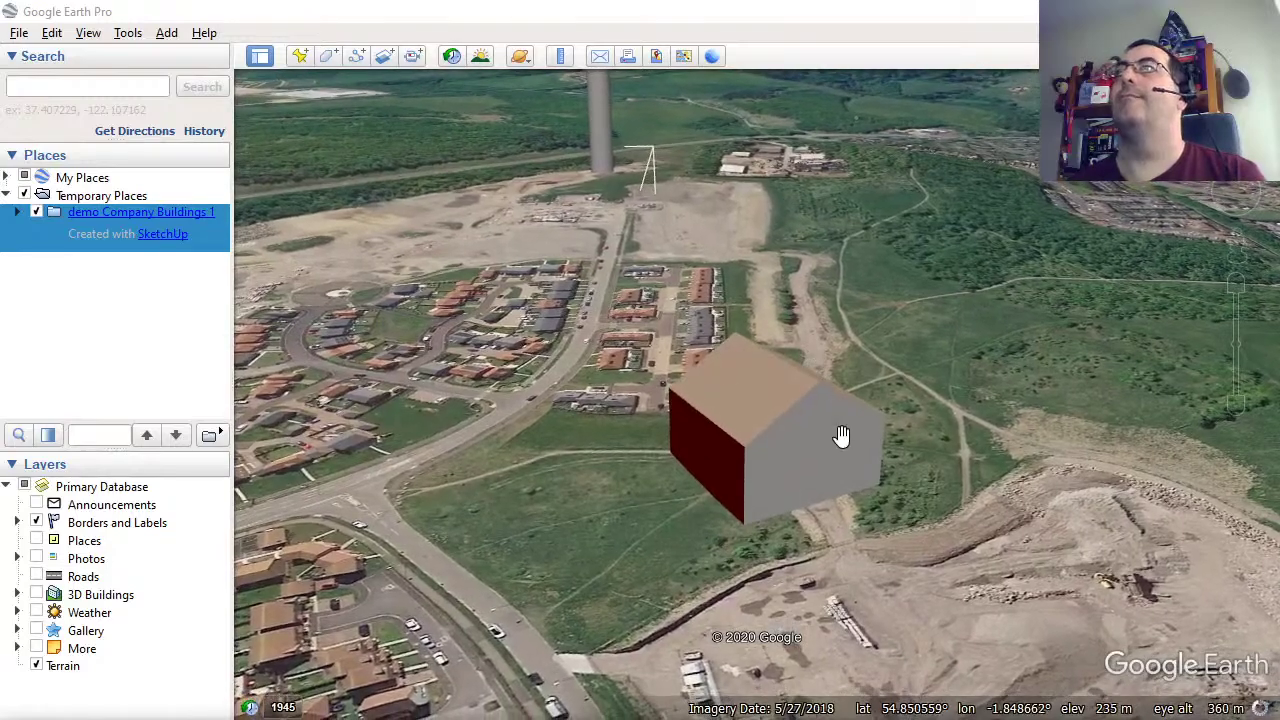
# Examine the placement of the house, tall chimney, cooling tower and other exported buildings on the terrain from several angles and heights.
pyautogui.moveTo(843, 434); pyautogui.dragTo(177, 403)
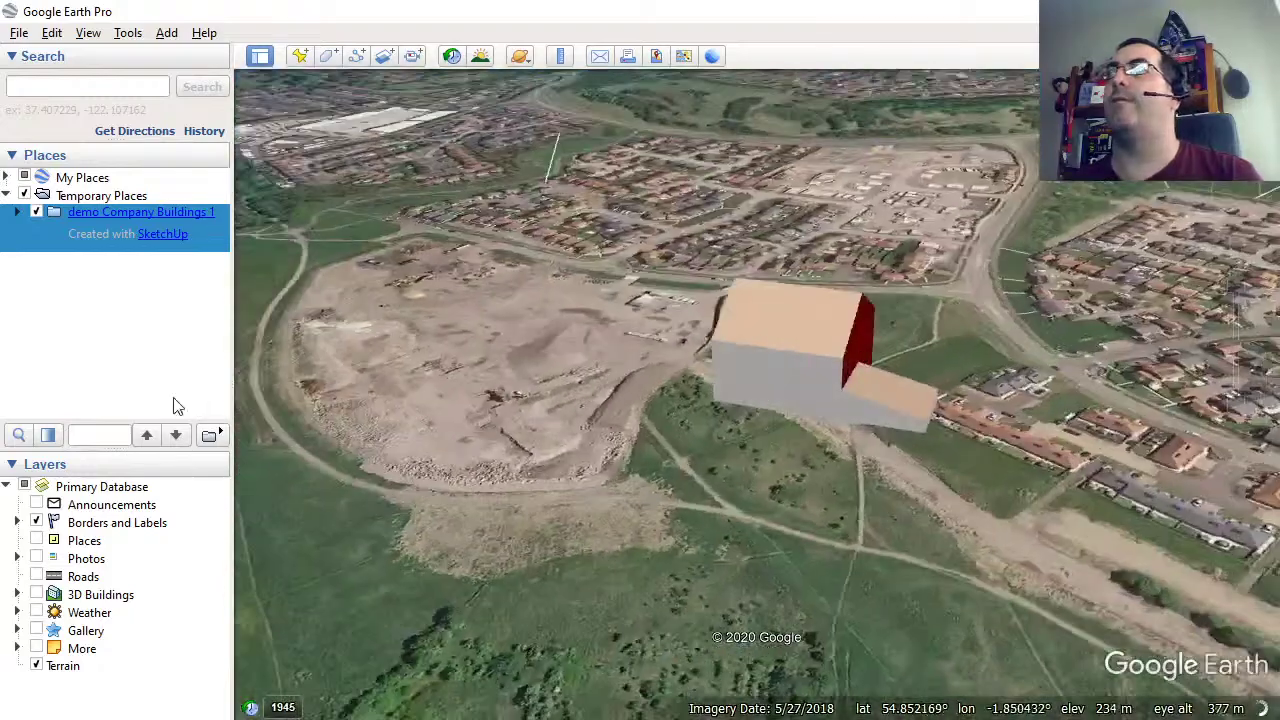
pyautogui.moveTo(885, 428); pyautogui.dragTo(739, 417)
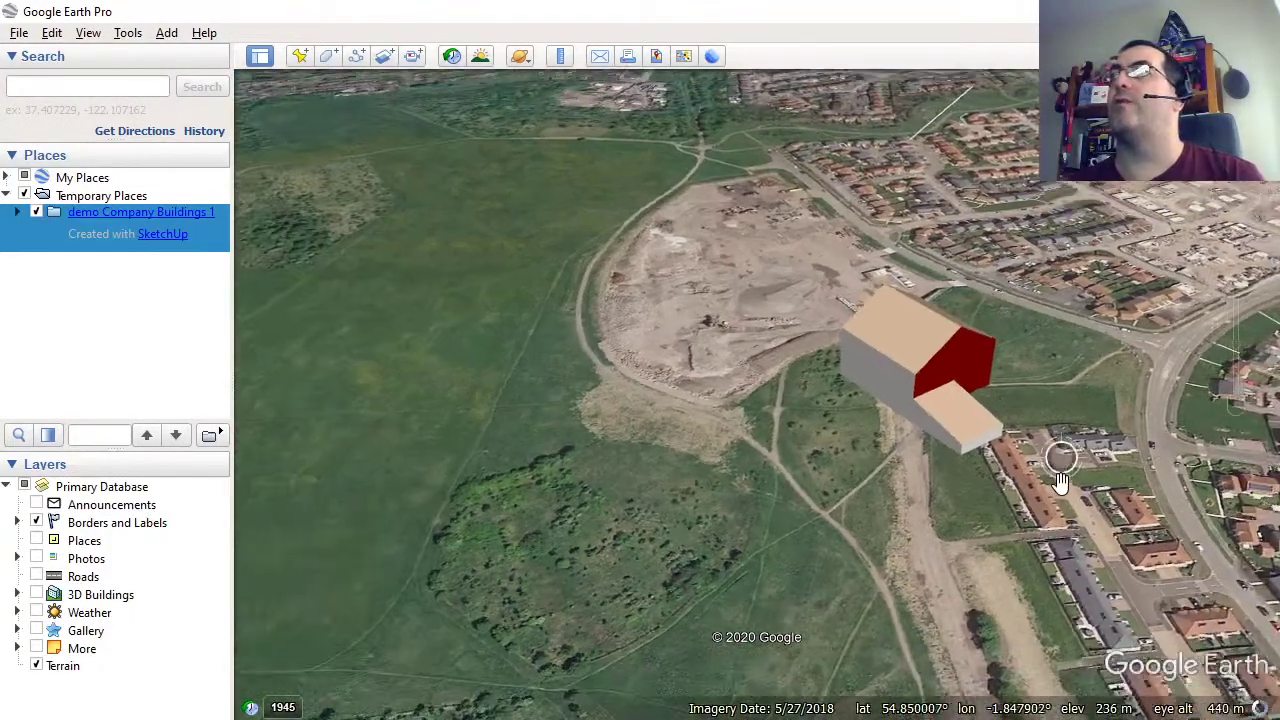
pyautogui.moveTo(1106, 463); pyautogui.dragTo(433, 412)
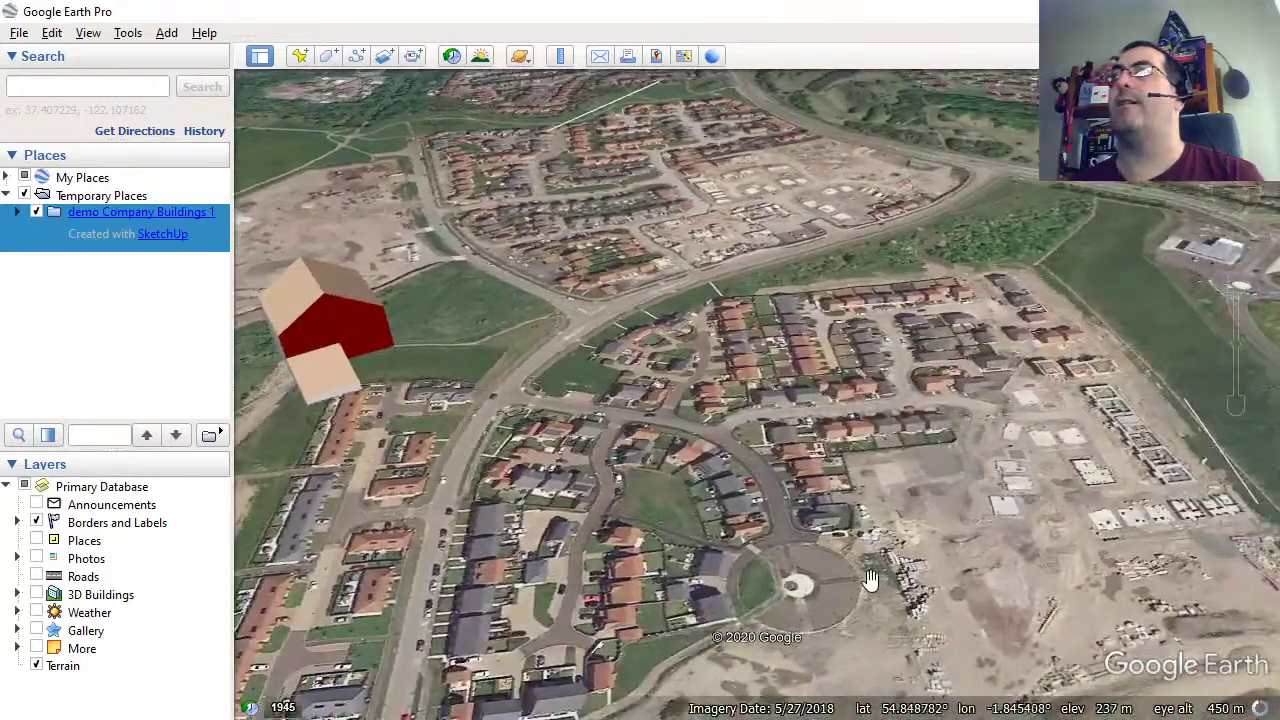
pyautogui.moveTo(850, 650); pyautogui.dragTo(1000, 319)
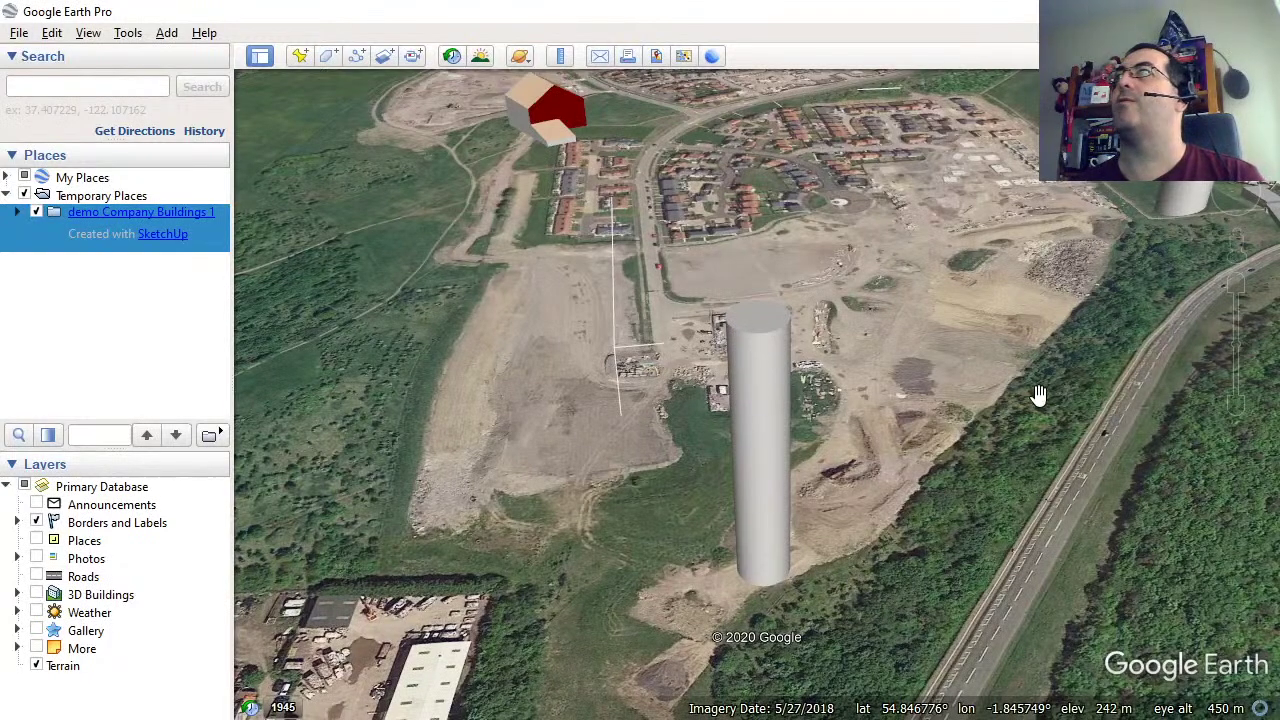
pyautogui.moveTo(1040, 395); pyautogui.dragTo(457, 597)
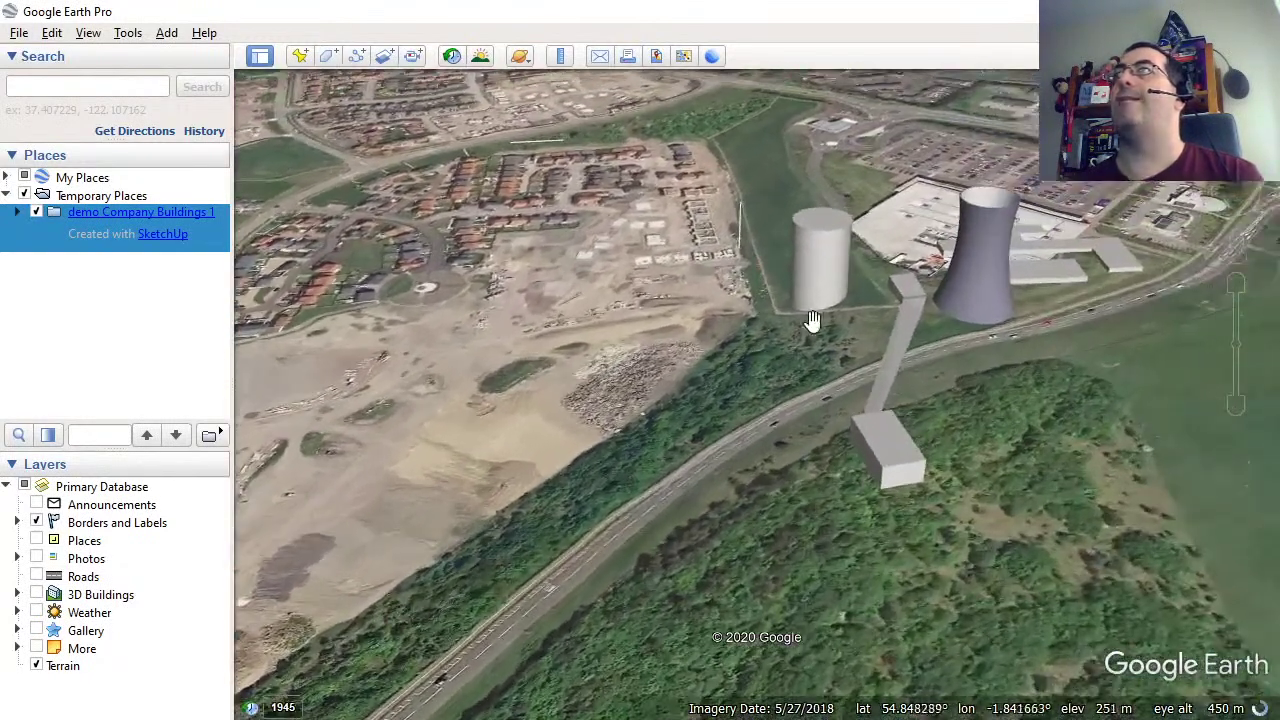
pyautogui.moveTo(1162, 410); pyautogui.dragTo(966, 390)
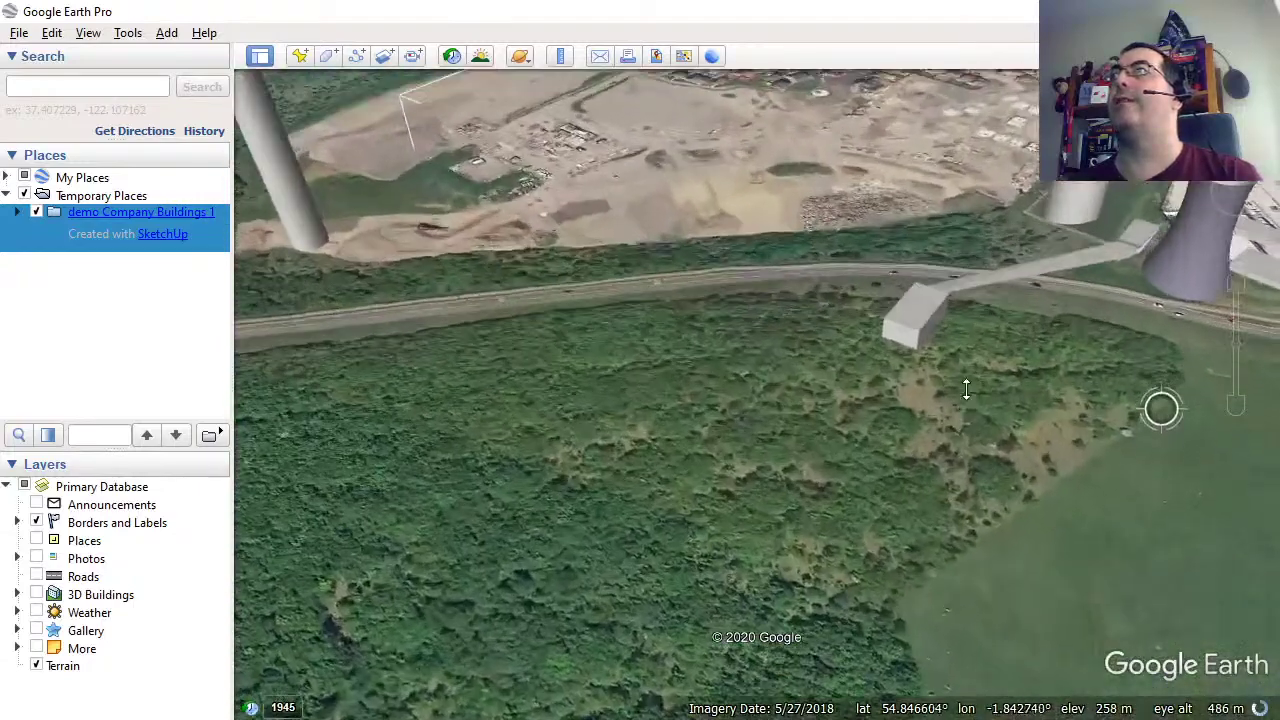
pyautogui.scroll(-3, 1034, 374)
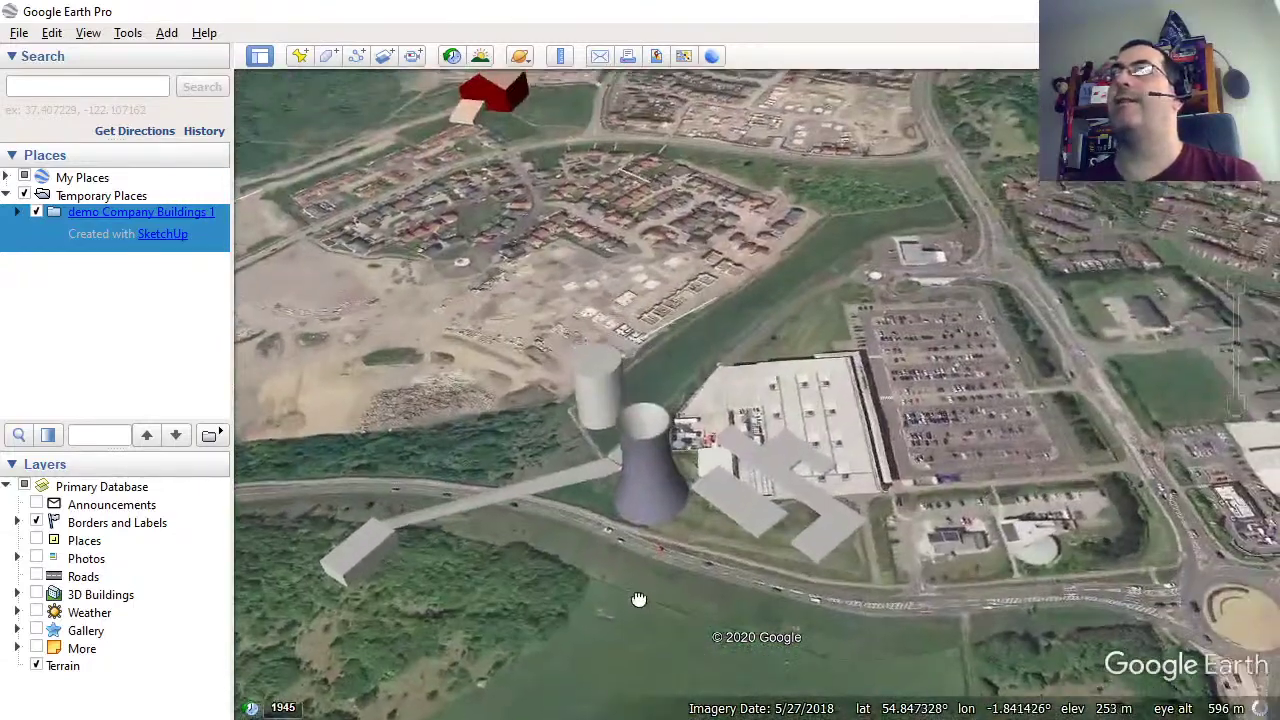
pyautogui.moveTo(638, 598); pyautogui.dragTo(686, 600)
pyautogui.scroll(-1, 736, 507)
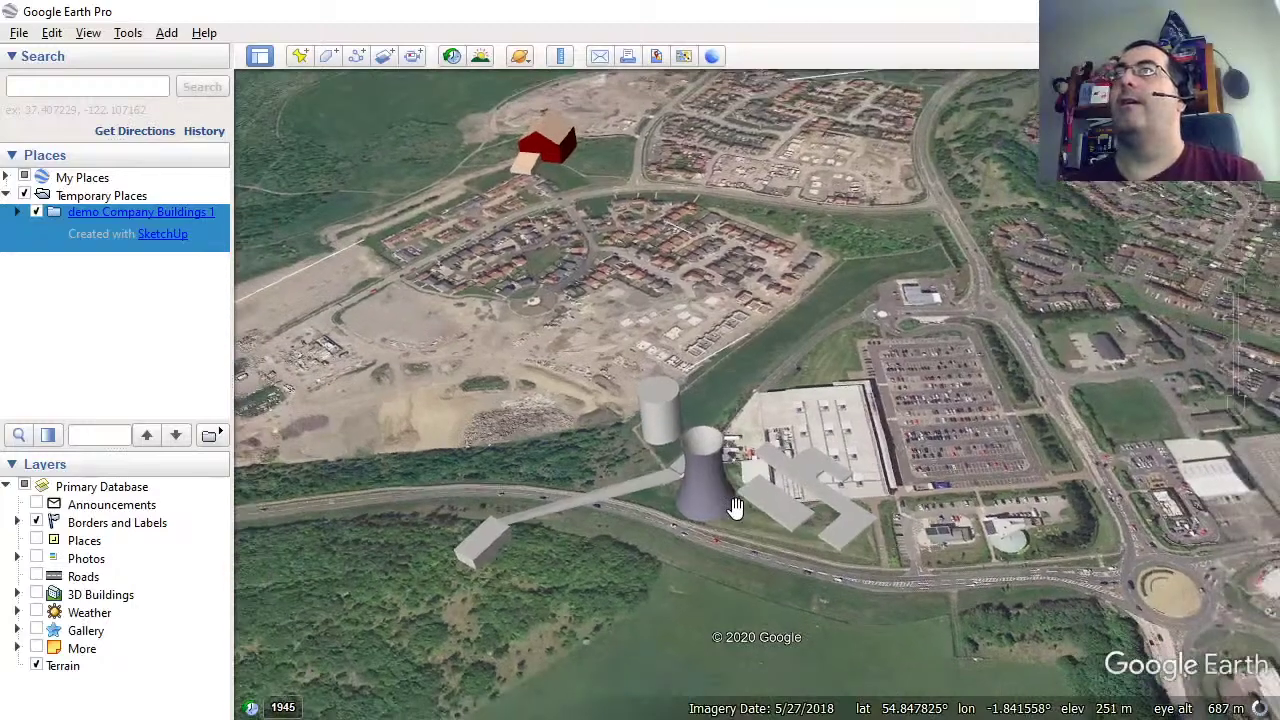
pyautogui.scroll(-1, 736, 507)
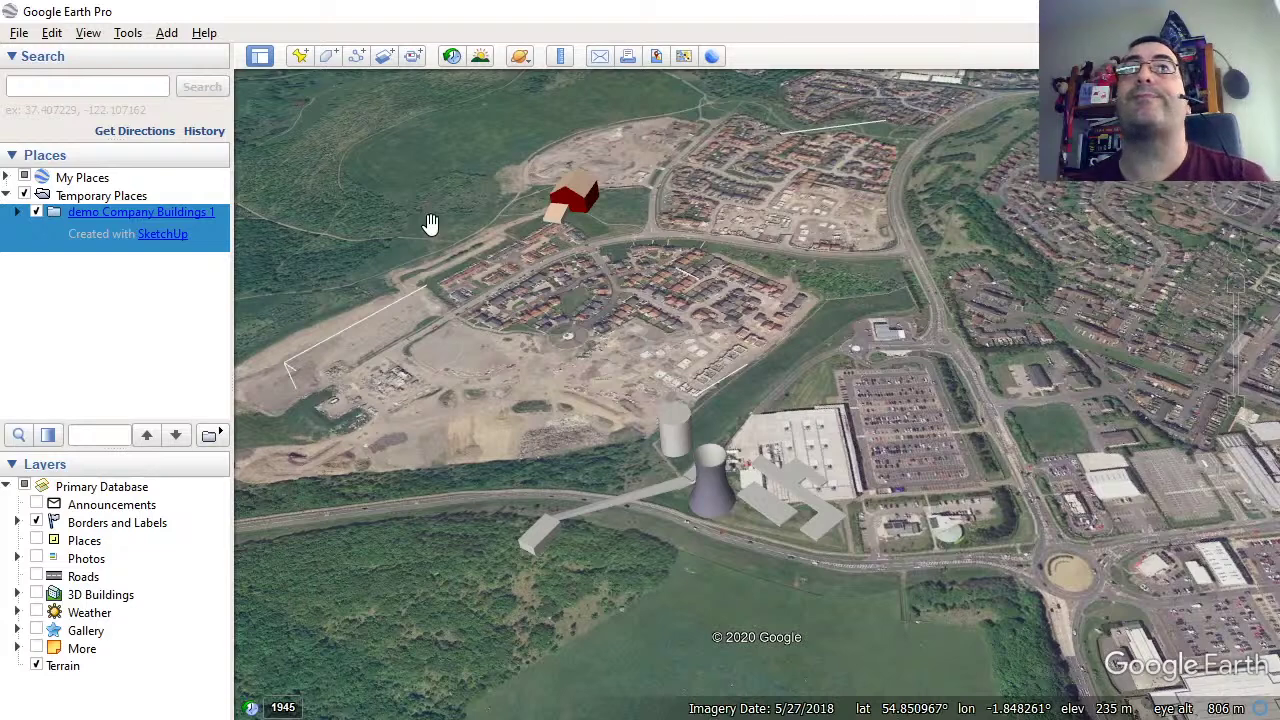
# Delete the "demo Company Buildings 1" folder and all its contents from Temporary Places.
pyautogui.rightClick(136, 219)
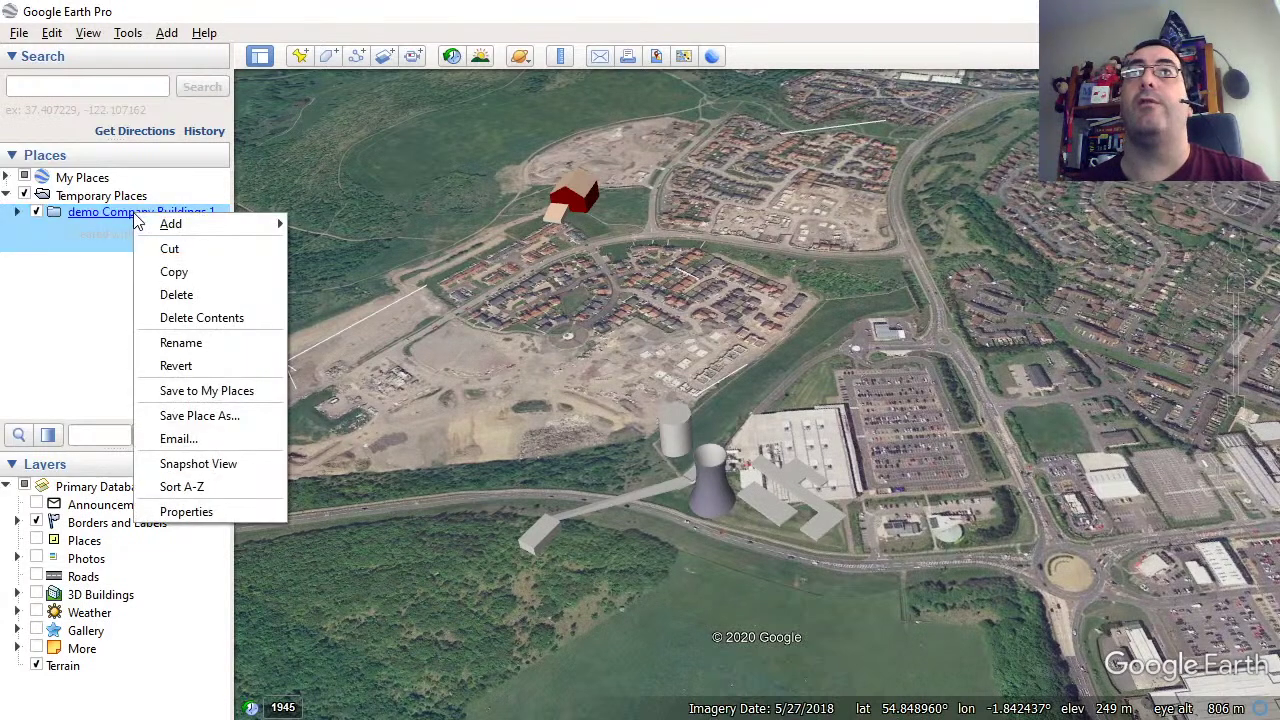
pyautogui.click(190, 292)
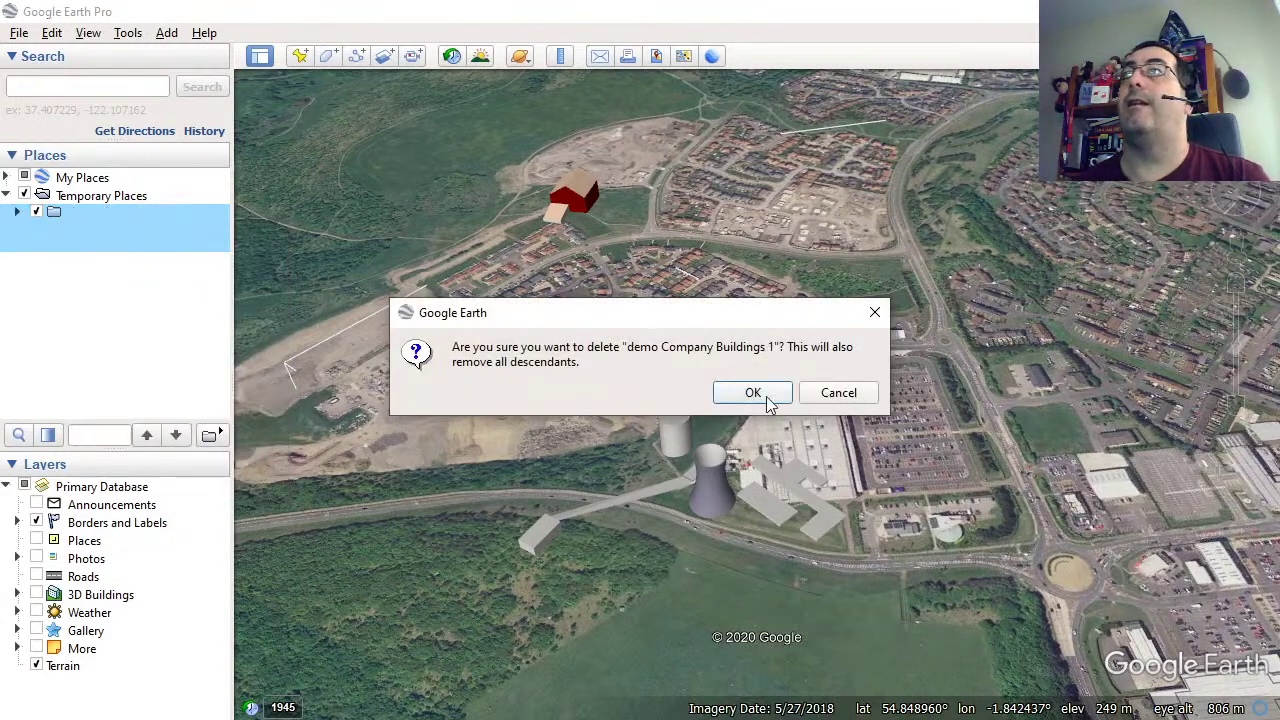
pyautogui.click(766, 398)
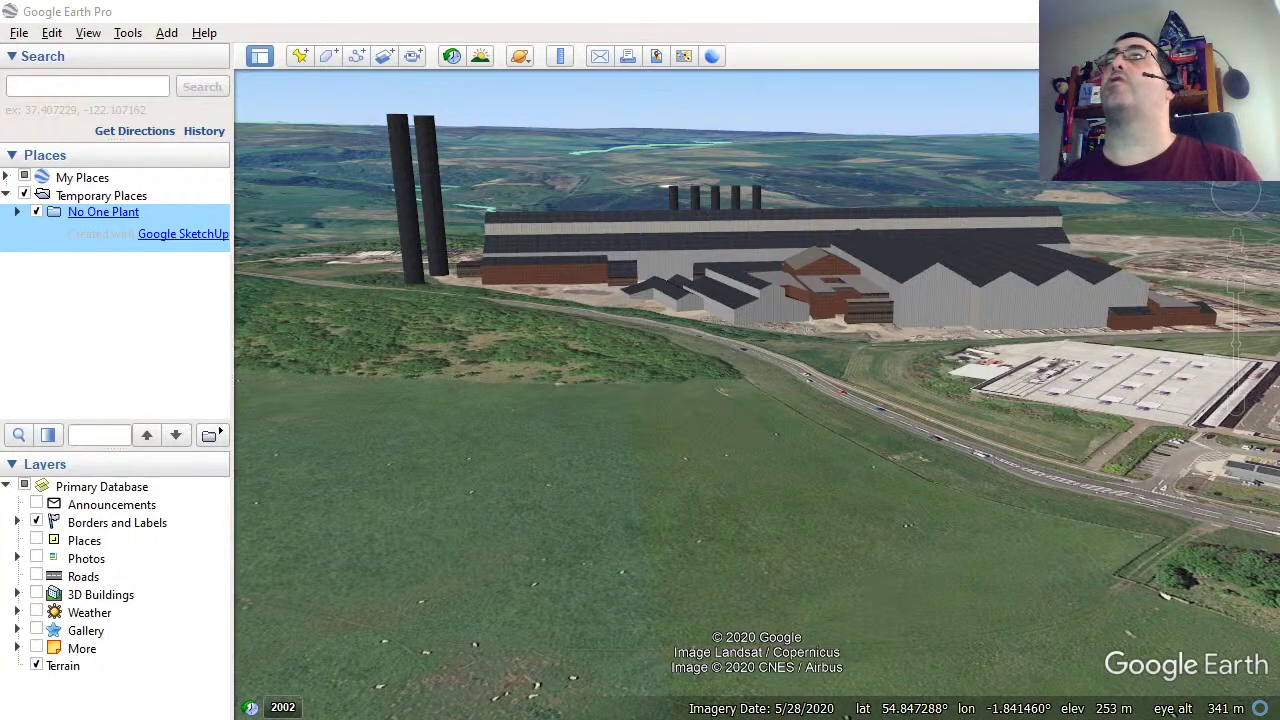
# Examine the No One Plant's large corrugated multi-gabled shed and the small brick annexe against its end wall.
pyautogui.moveTo(1020, 304); pyautogui.dragTo(666, 471)
pyautogui.scroll(-1, 800, 490)
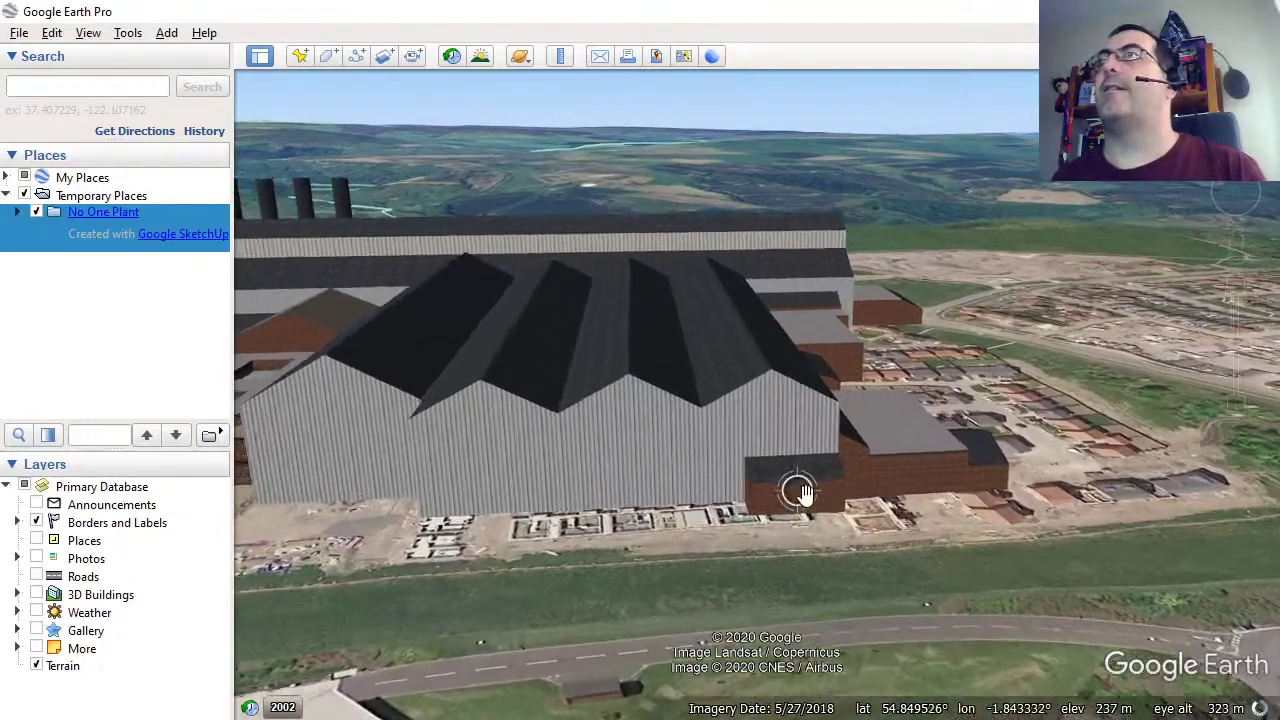
pyautogui.scroll(3, 800, 490)
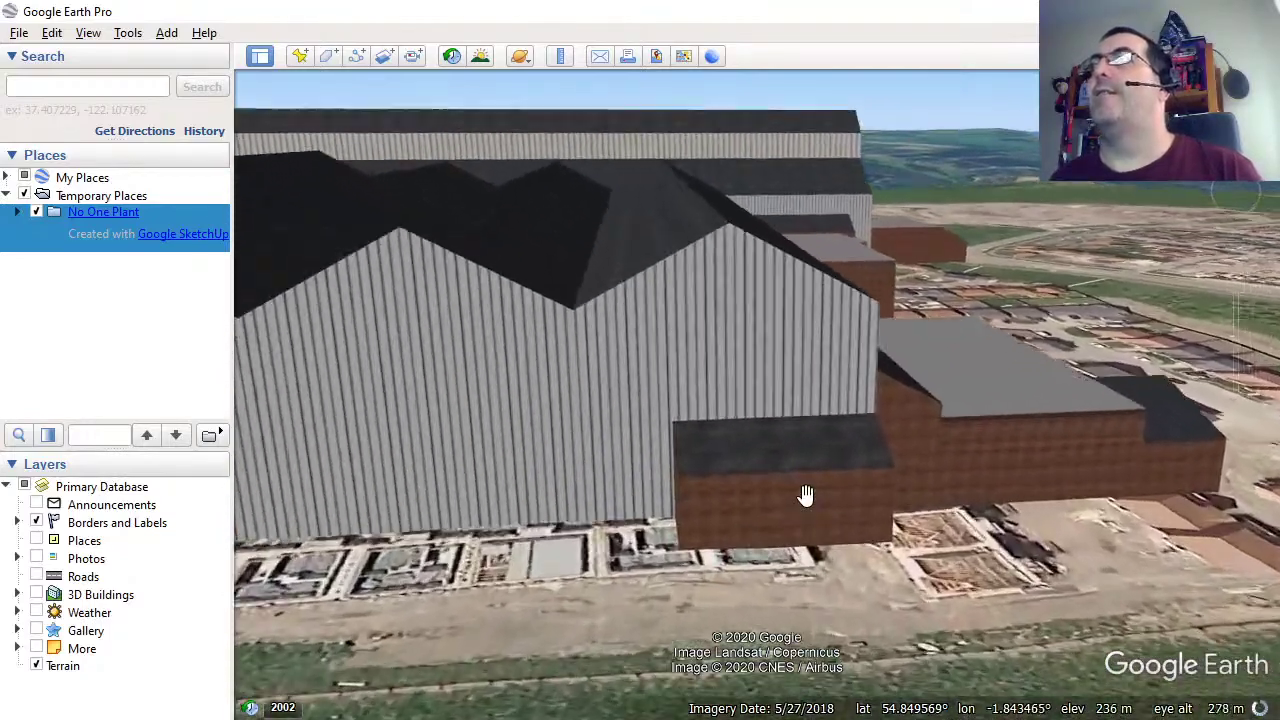
pyautogui.scroll(2, 806, 495)
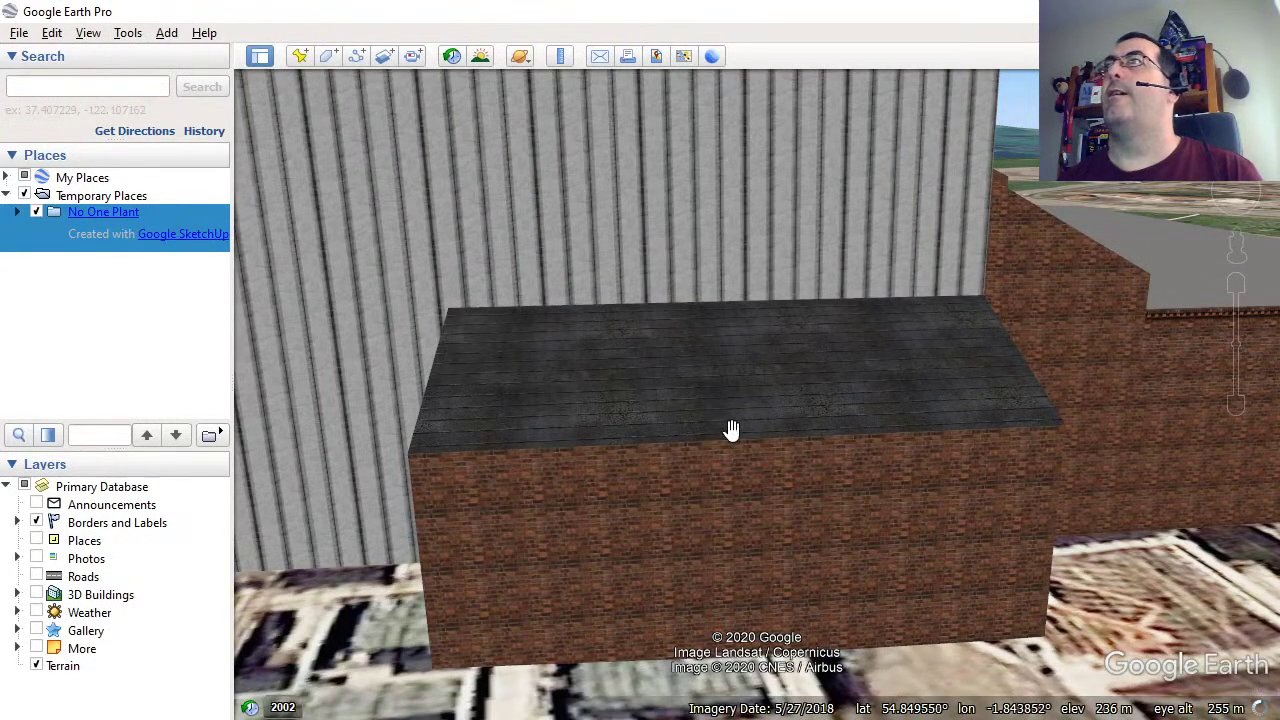
pyautogui.moveTo(620, 529); pyautogui.dragTo(916, 296)
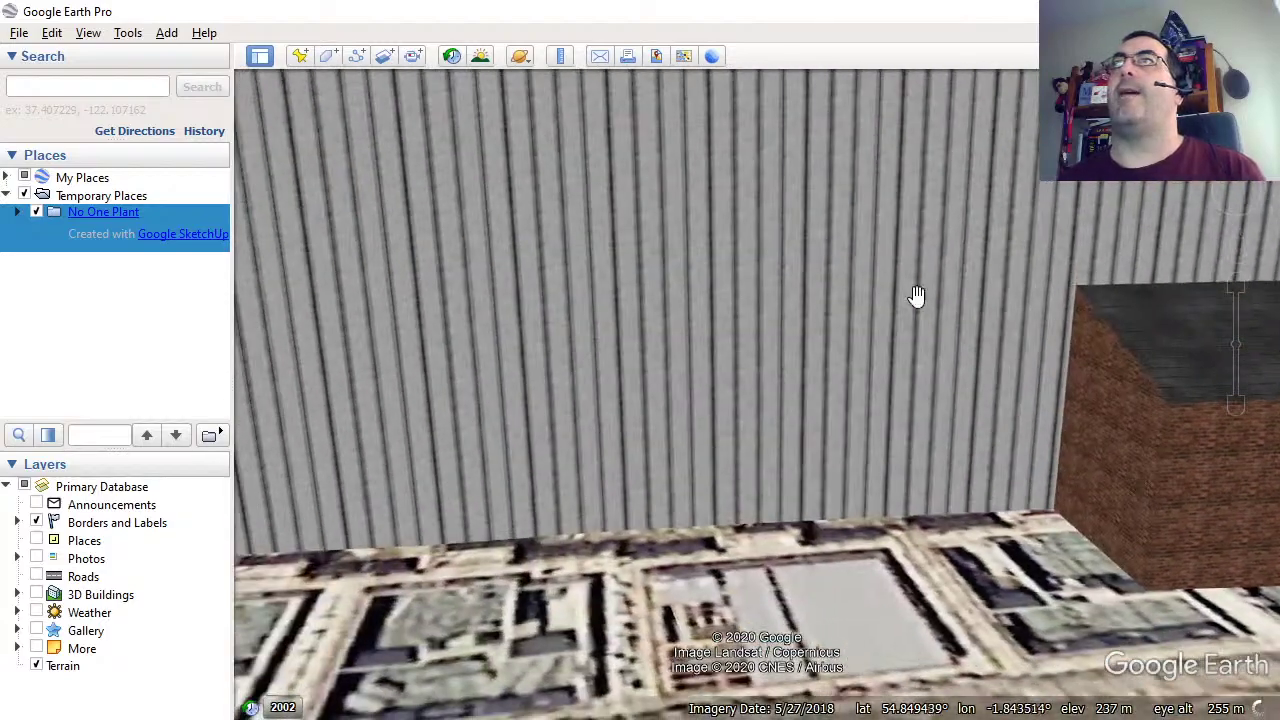
pyautogui.scroll(-2, 669, 397)
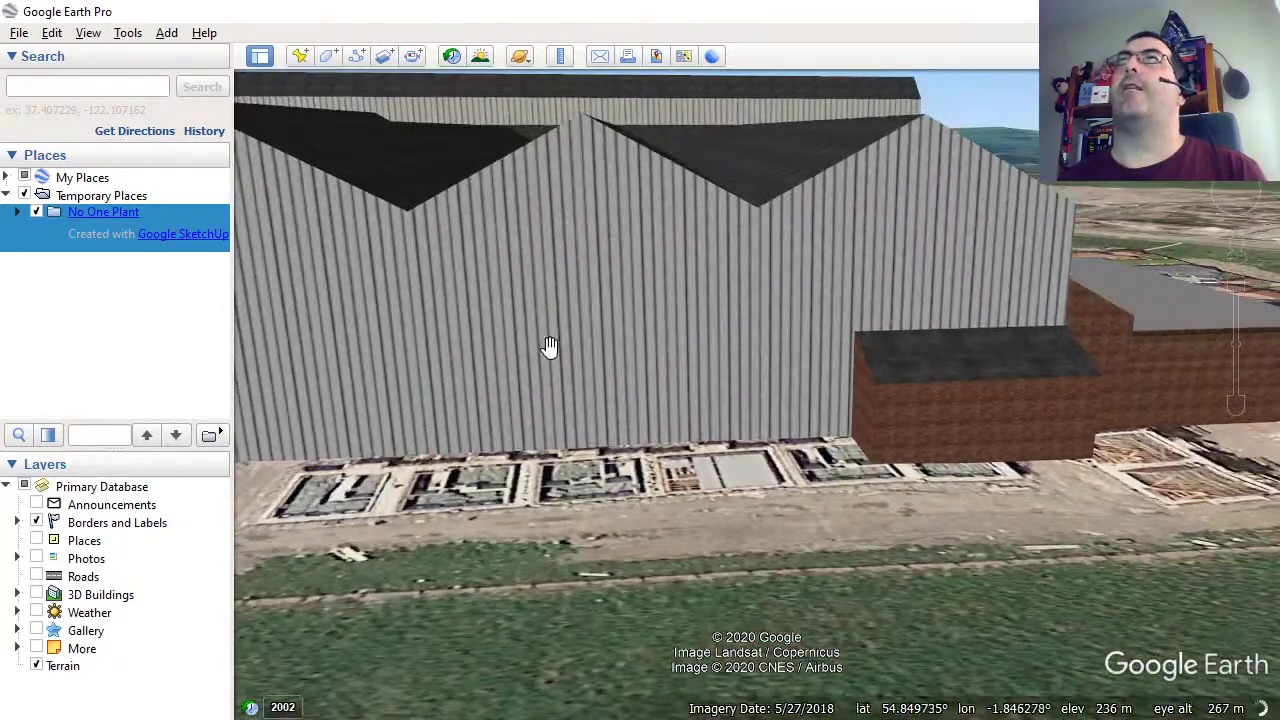
pyautogui.moveTo(550, 346); pyautogui.dragTo(963, 406)
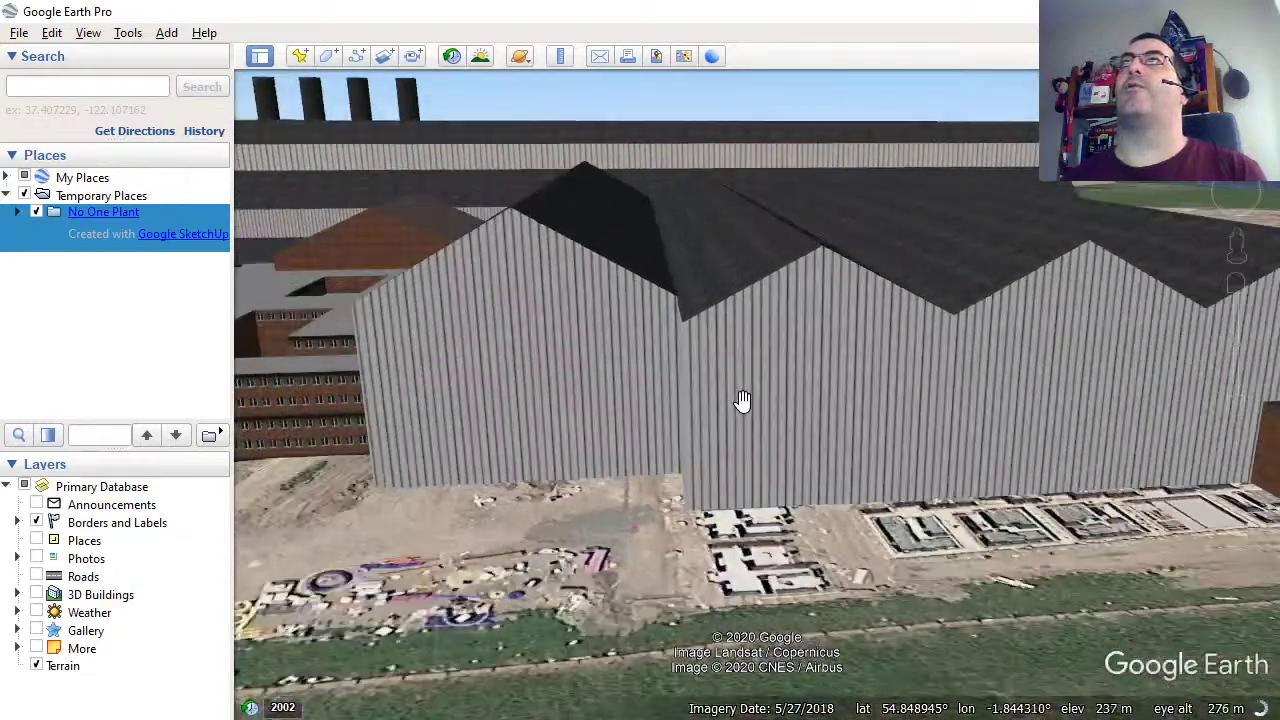
# Examine the No One Plant's brick office block with its rows of windows and the smaller corrugated sheds beside it.
pyautogui.moveTo(491, 440); pyautogui.dragTo(751, 423)
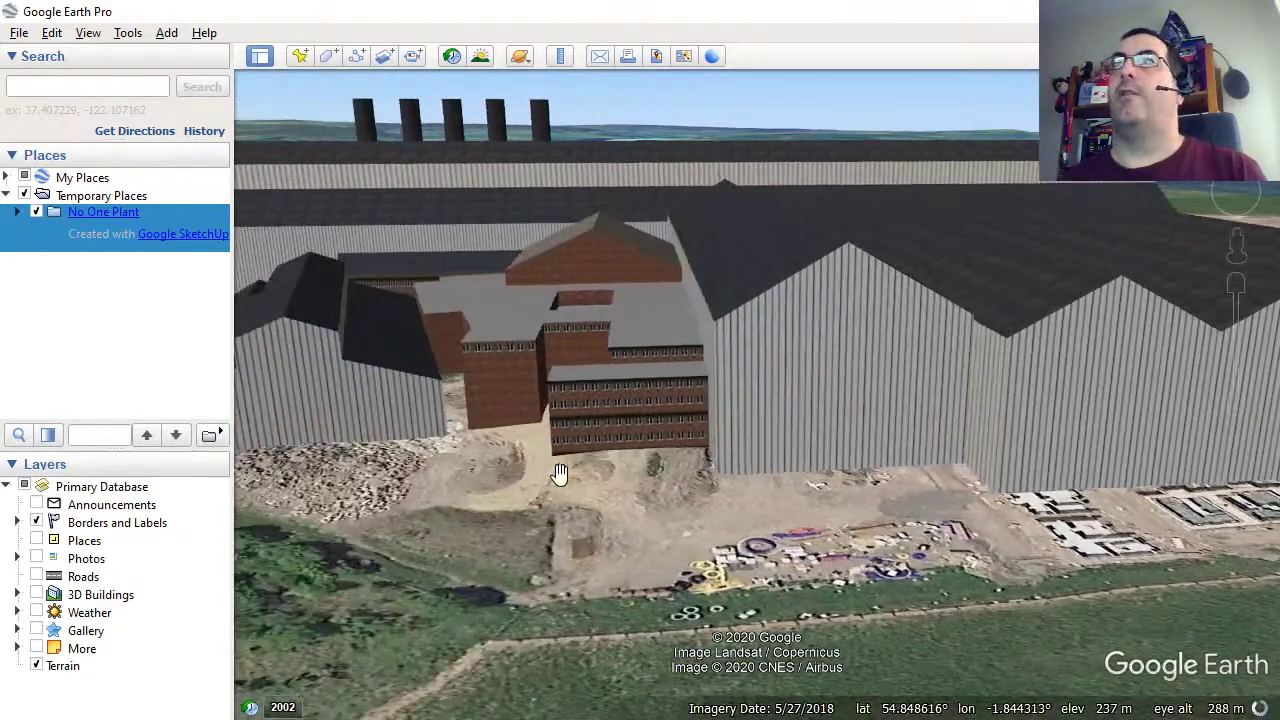
pyautogui.scroll(2, 634, 434)
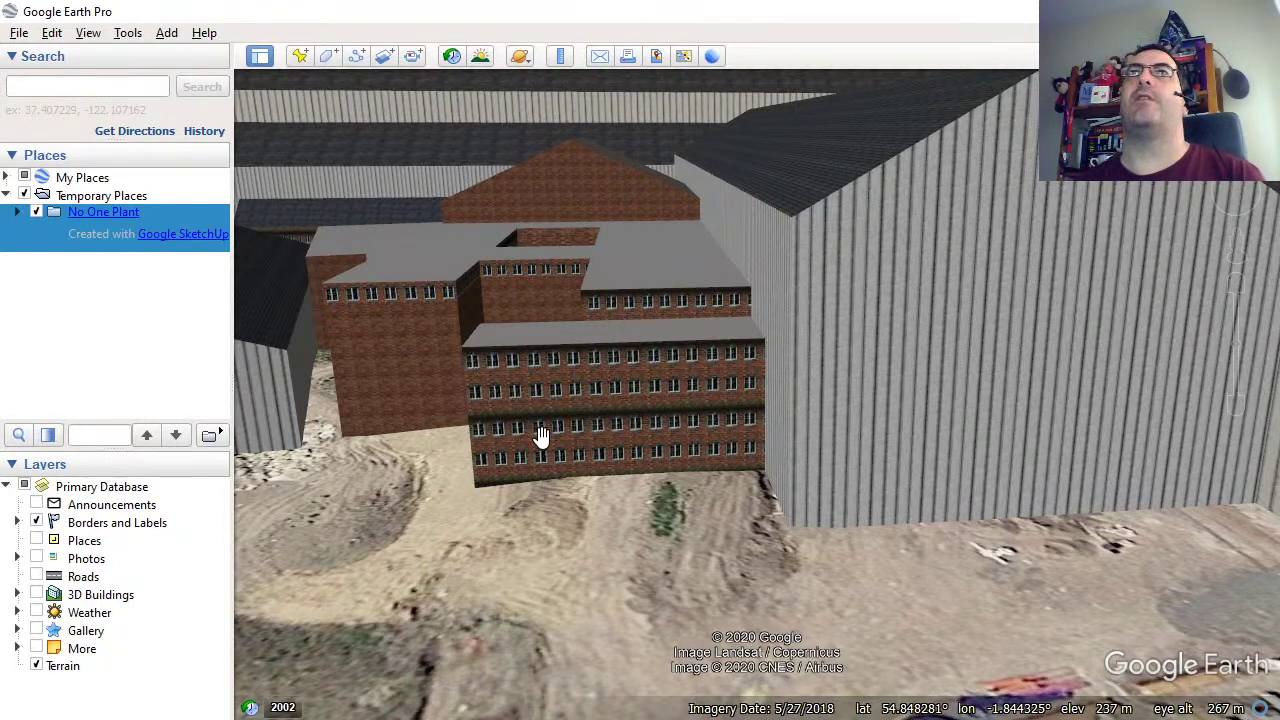
pyautogui.moveTo(517, 418); pyautogui.dragTo(760, 437)
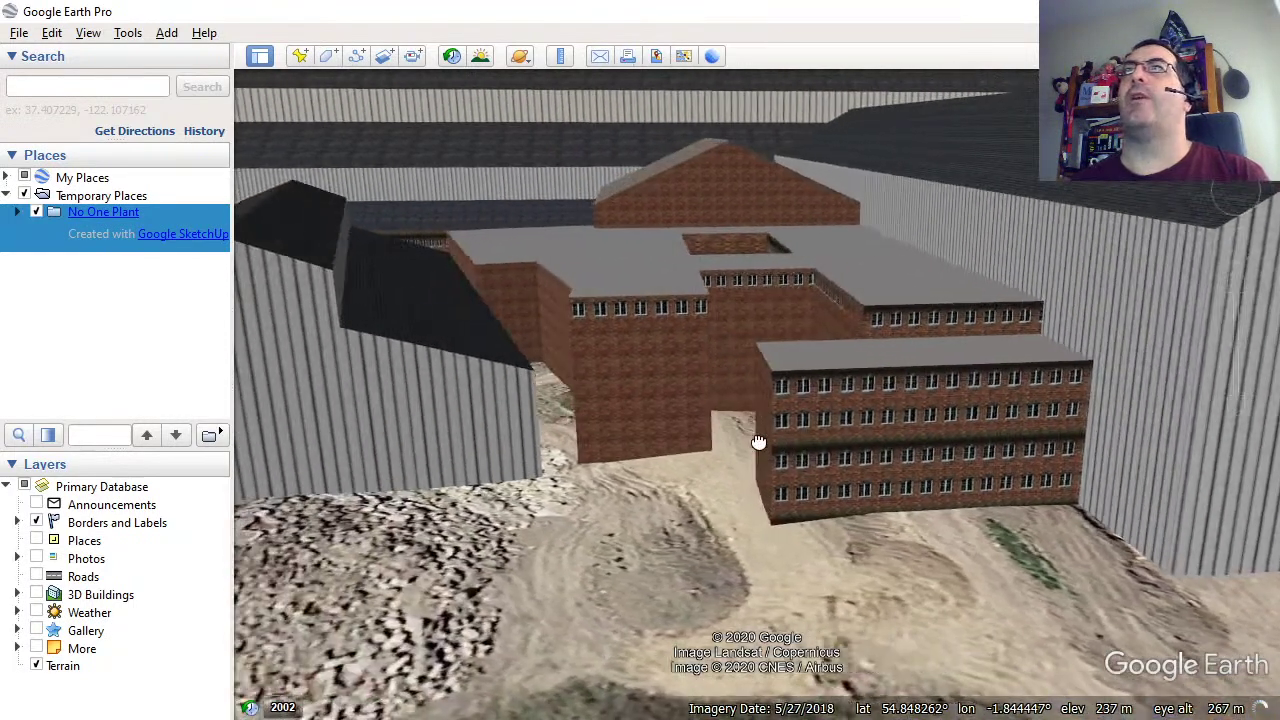
pyautogui.moveTo(645, 447); pyautogui.dragTo(843, 378)
pyautogui.moveTo(538, 508); pyautogui.dragTo(929, 371)
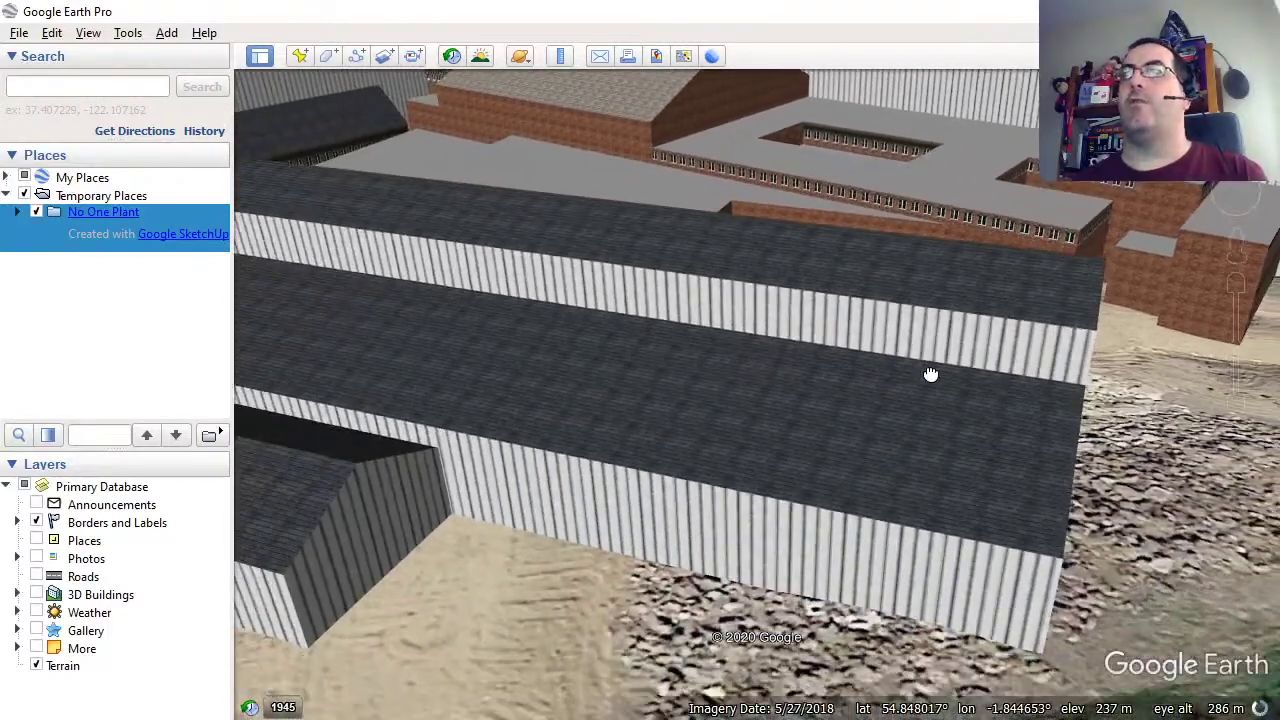
pyautogui.moveTo(520, 429); pyautogui.dragTo(943, 466)
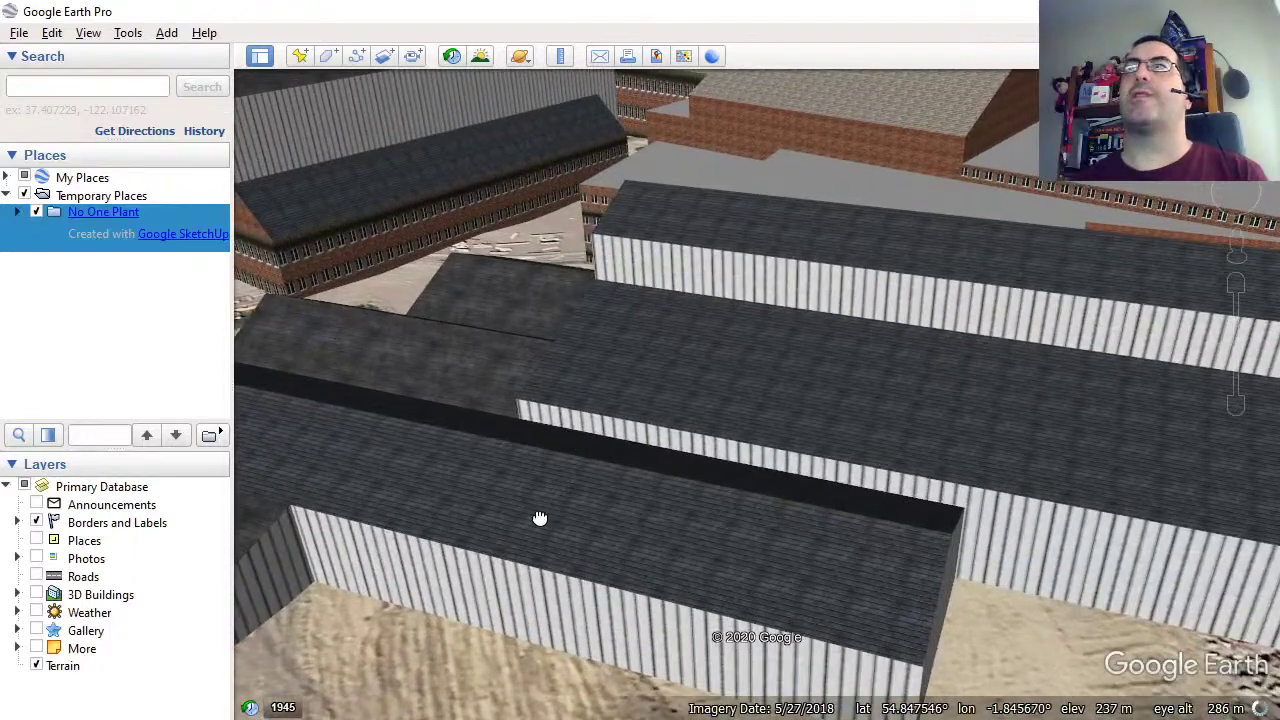
pyautogui.moveTo(540, 517); pyautogui.dragTo(771, 474)
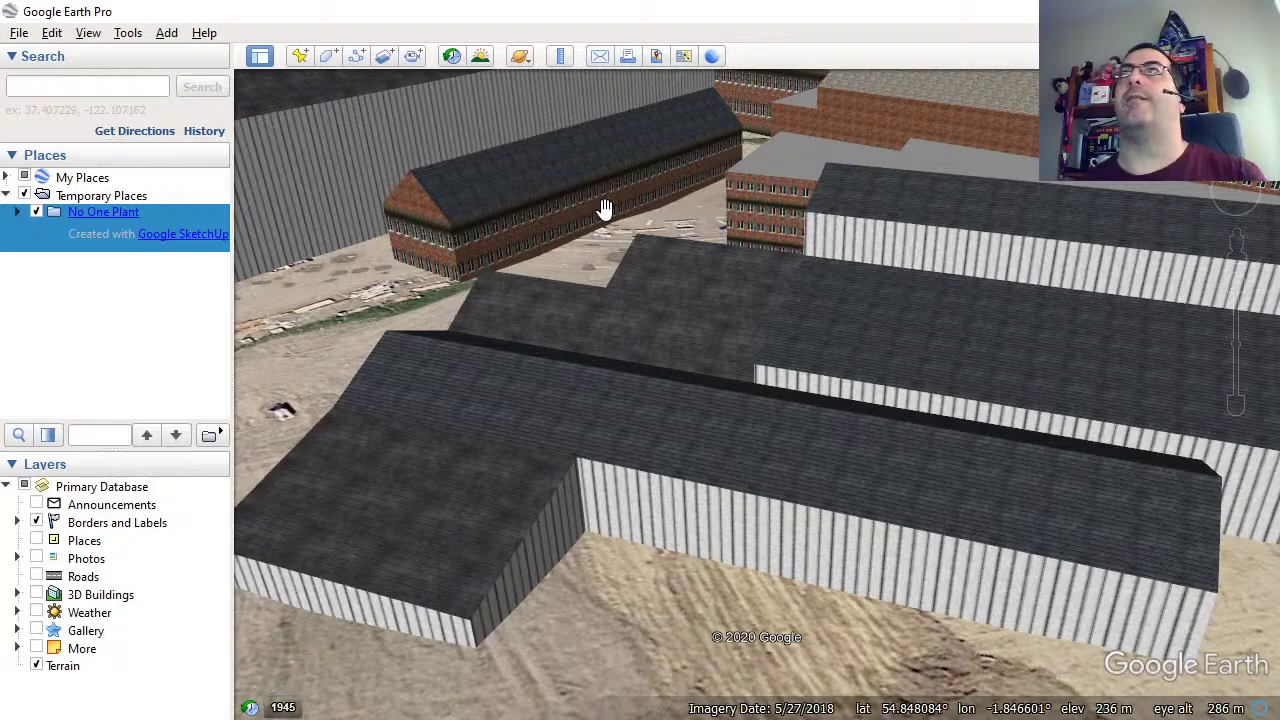
# Examine the whole No One Plant from higher up, including the row of five chimneys and the two tall chimneys.
pyautogui.scroll(-2, 483, 284)
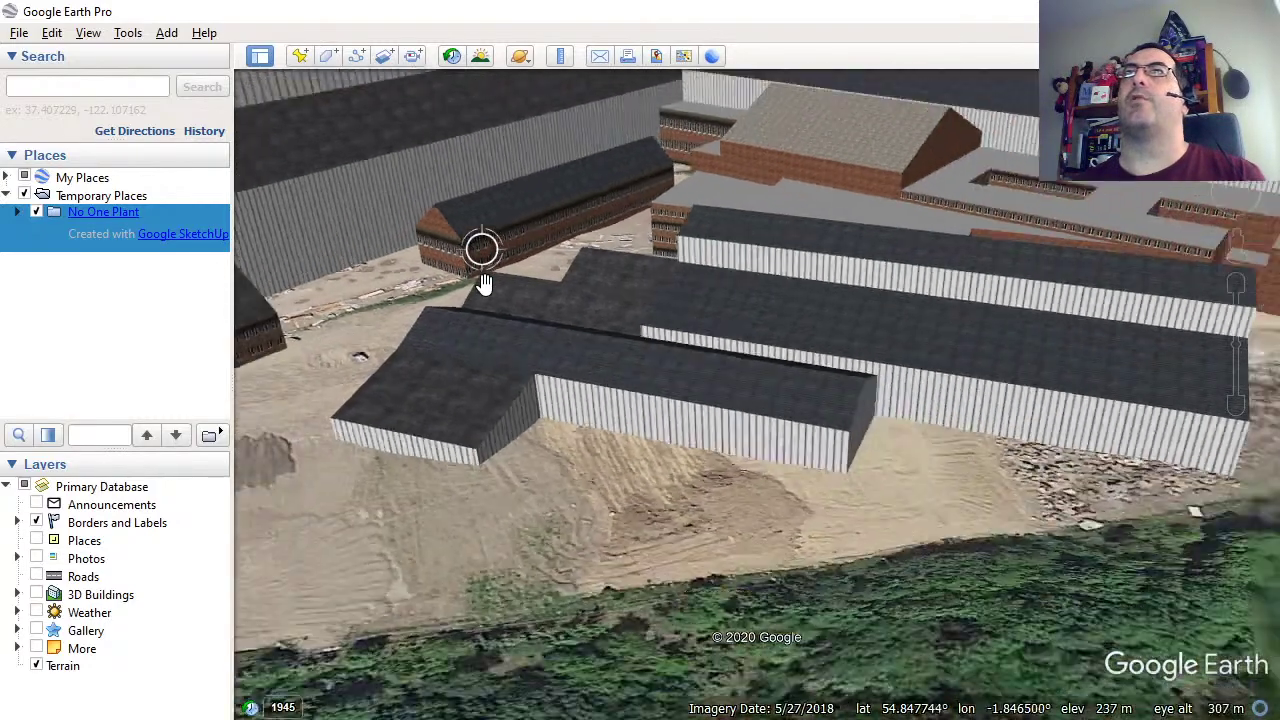
pyautogui.scroll(-2, 483, 284)
pyautogui.scroll(-1, 551, 420)
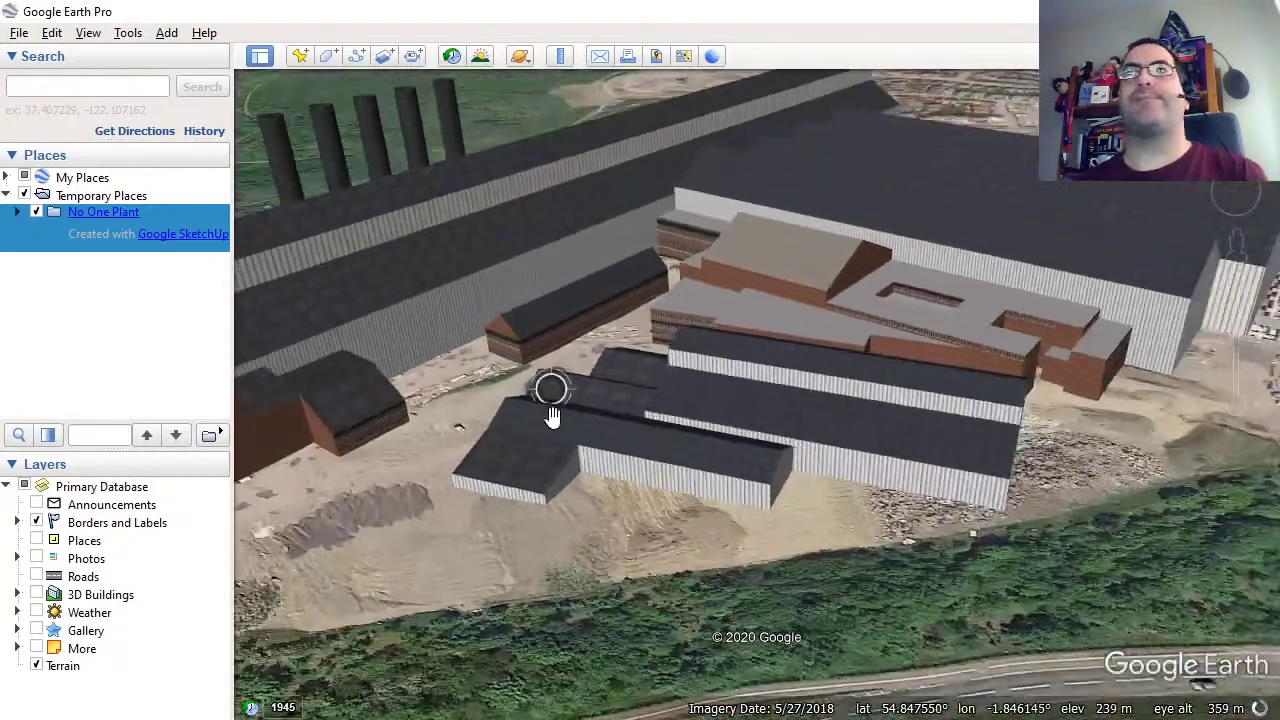
pyautogui.scroll(-1, 553, 417)
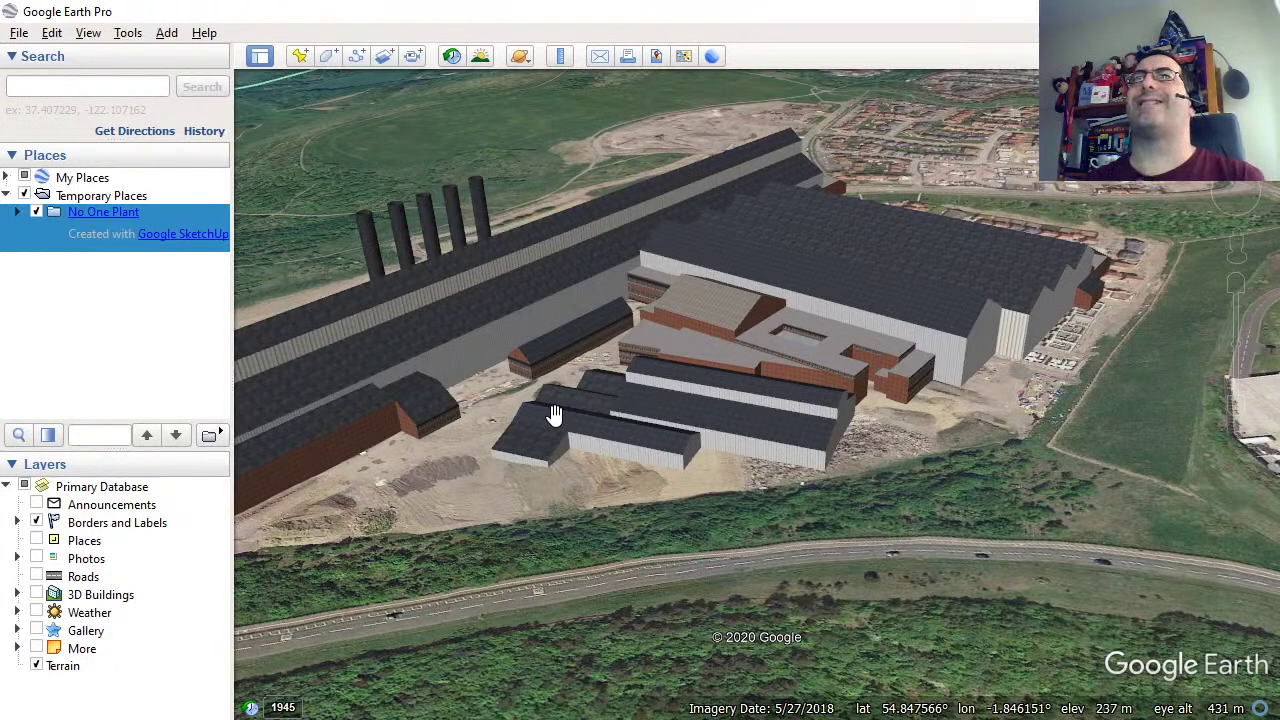
pyautogui.moveTo(443, 409); pyautogui.dragTo(709, 366)
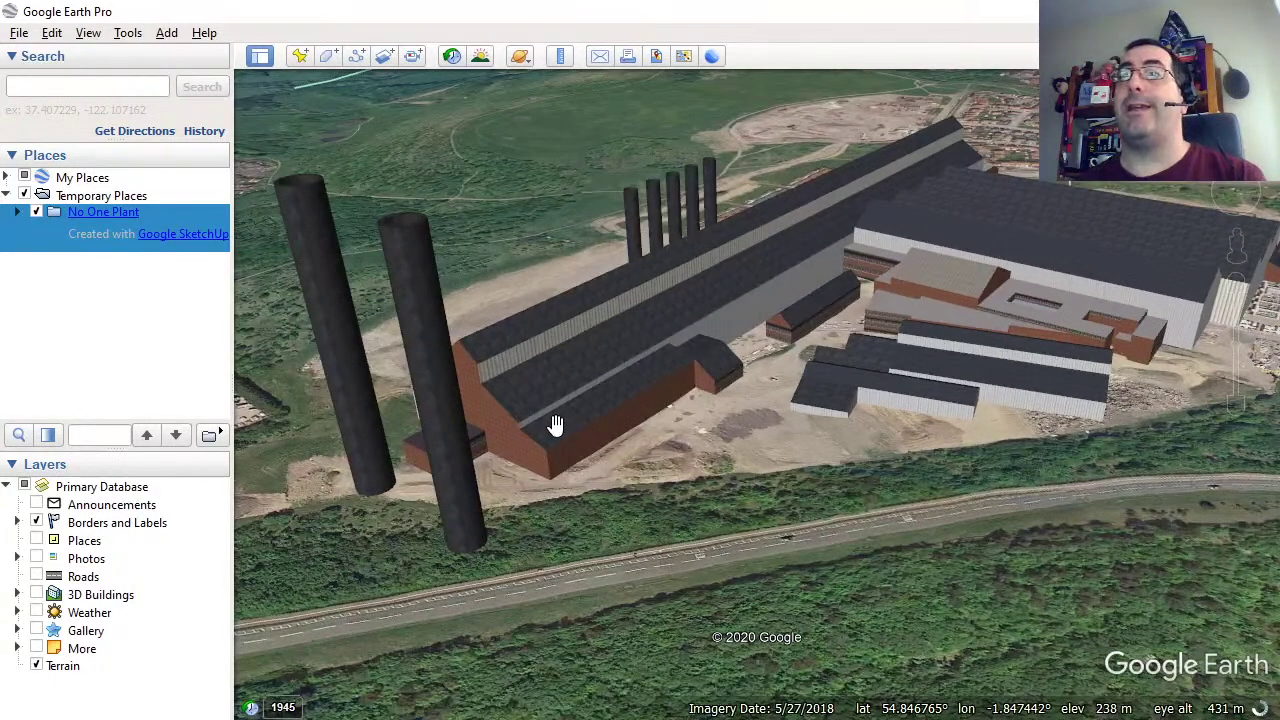
pyautogui.moveTo(540, 410); pyautogui.dragTo(960, 400)
pyautogui.moveTo(668, 381); pyautogui.dragTo(843, 463)
pyautogui.moveTo(634, 477)
pyautogui.mouseDown()
pyautogui.moveTo(749, 463)
pyautogui.moveTo(679, 400)
pyautogui.moveTo(690, 497)
pyautogui.mouseUp()
pyautogui.moveTo(605, 491); pyautogui.dragTo(1006, 554)
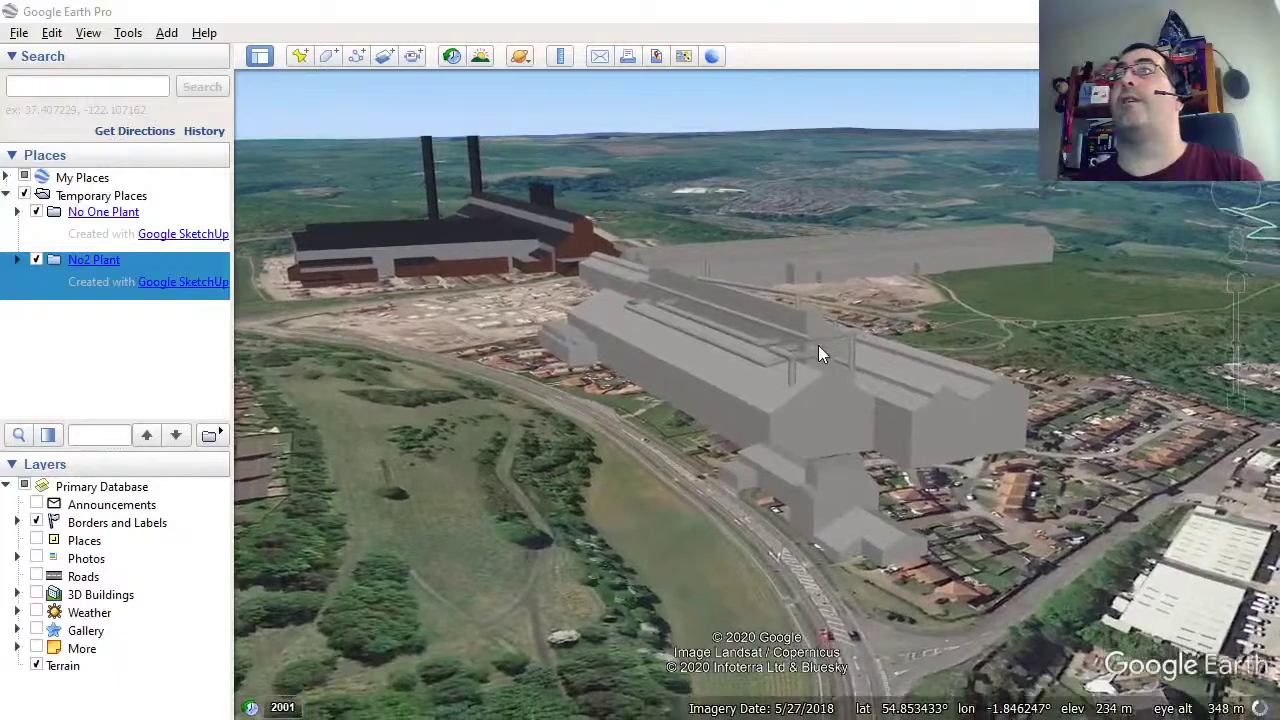
# Examine the No2 Plant's rooftop pipework, long sheds and end buildings from above and from the roadside.
pyautogui.scroll(2, 810, 355)
pyautogui.scroll(2, 810, 355)
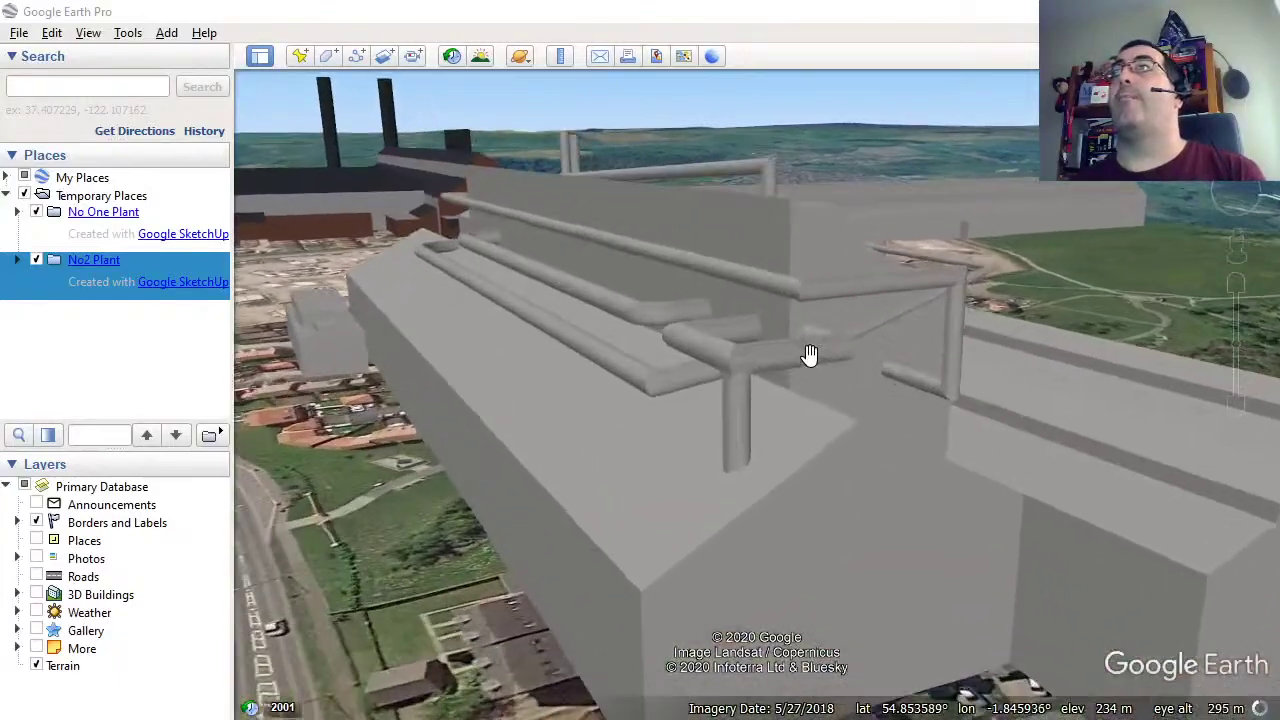
pyautogui.scroll(1, 794, 420)
pyautogui.moveTo(773, 438); pyautogui.dragTo(723, 440)
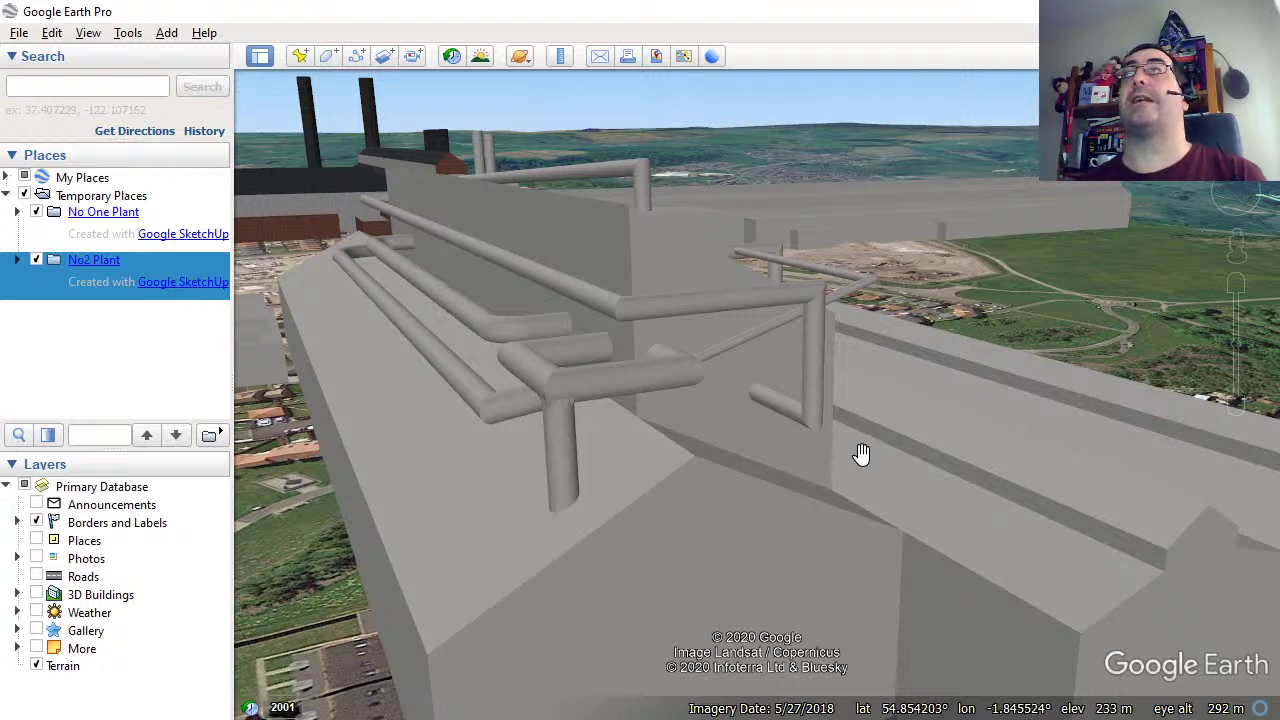
pyautogui.moveTo(858, 455); pyautogui.dragTo(646, 403)
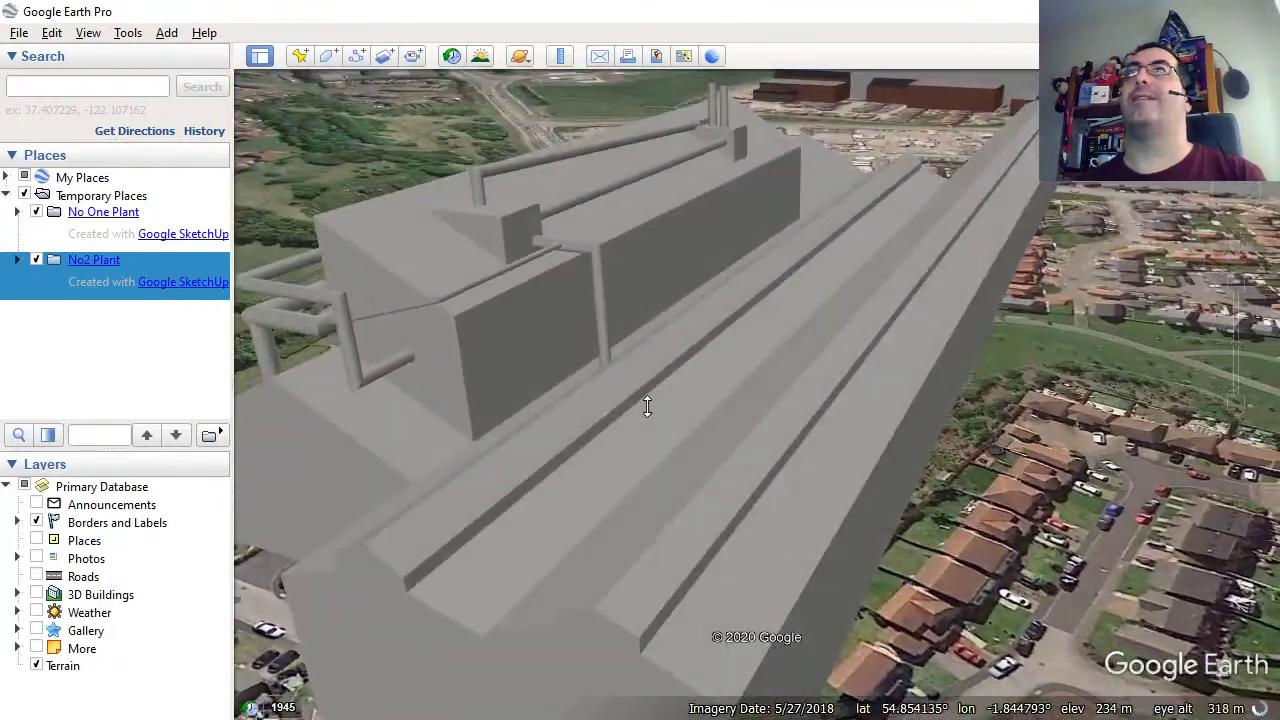
pyautogui.moveTo(471, 320); pyautogui.dragTo(620, 391)
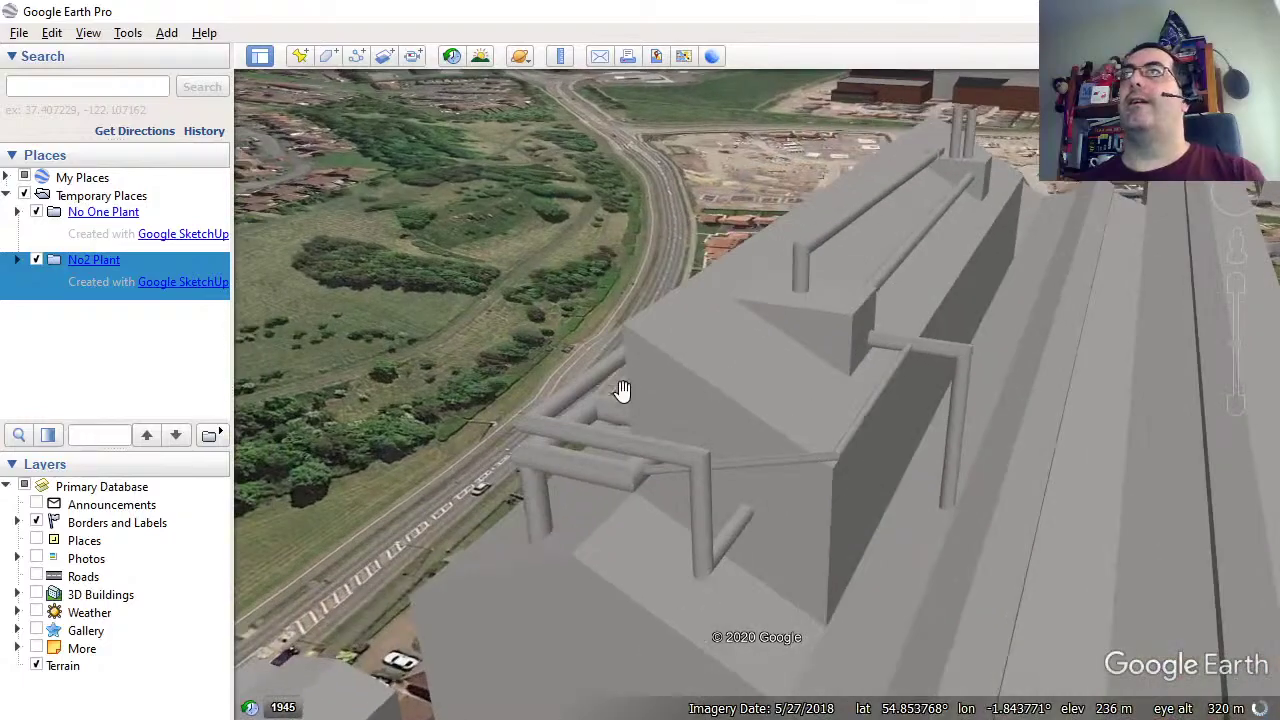
pyautogui.moveTo(645, 582); pyautogui.dragTo(966, 692)
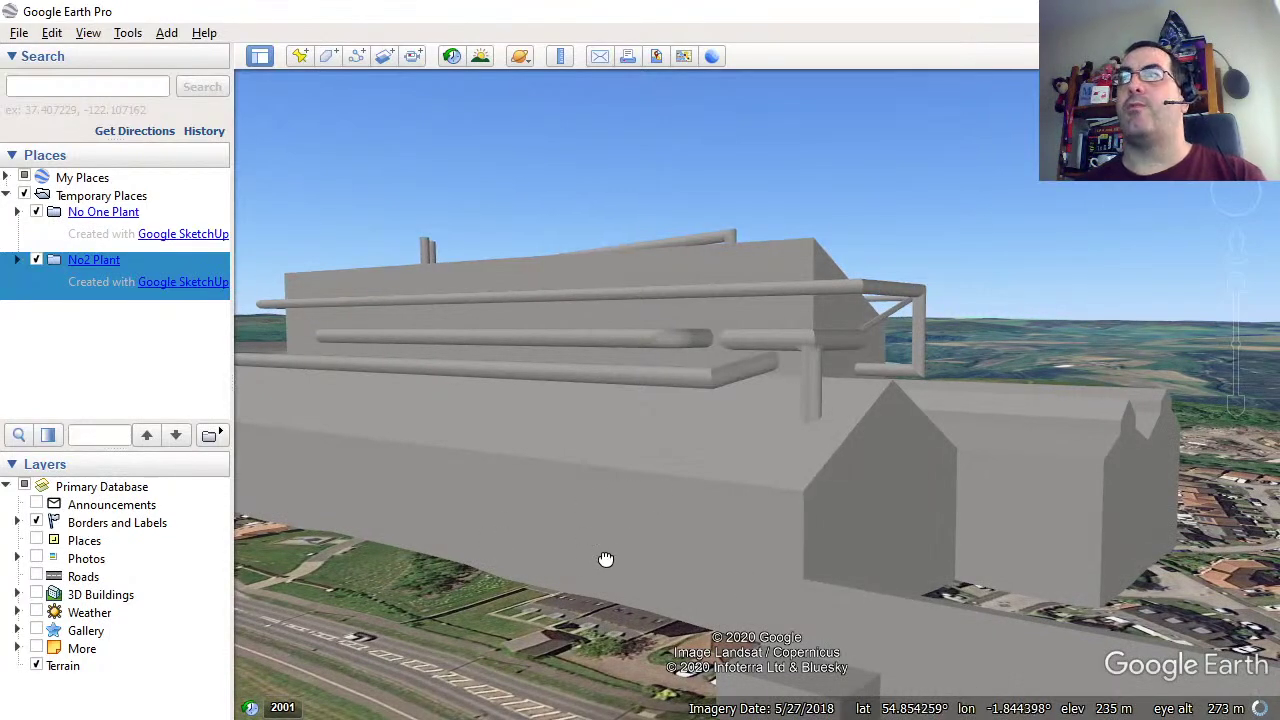
pyautogui.moveTo(606, 559); pyautogui.dragTo(581, 475)
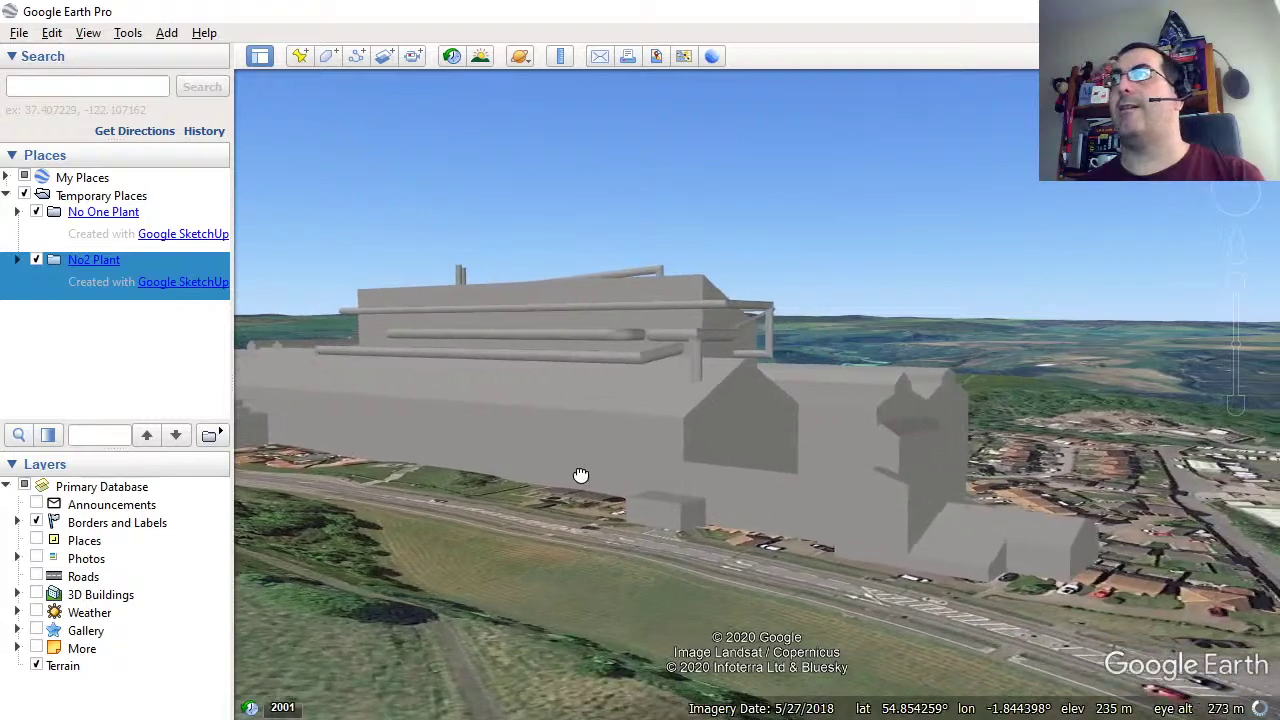
pyautogui.moveTo(916, 577); pyautogui.dragTo(620, 565)
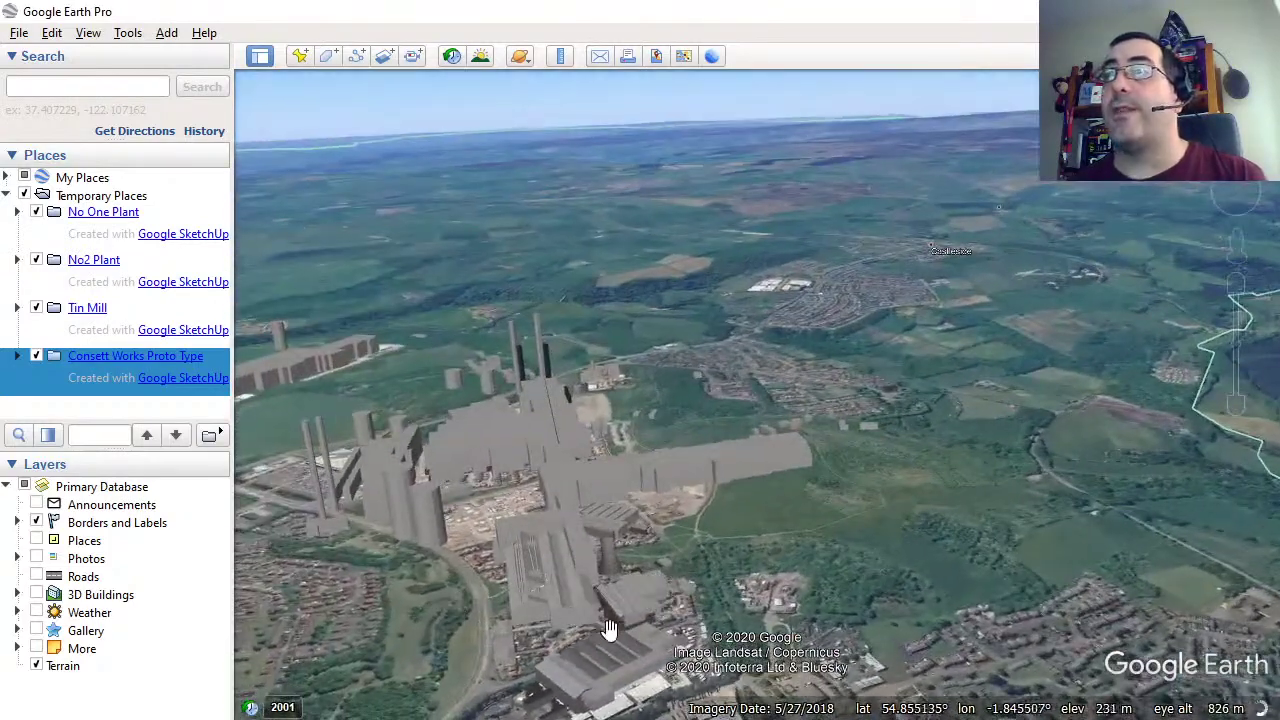
# Examine the Tin Mill and Consett Works Proto Type buildings on the terrain, both close up and from high above.
pyautogui.scroll(5, 609, 628)
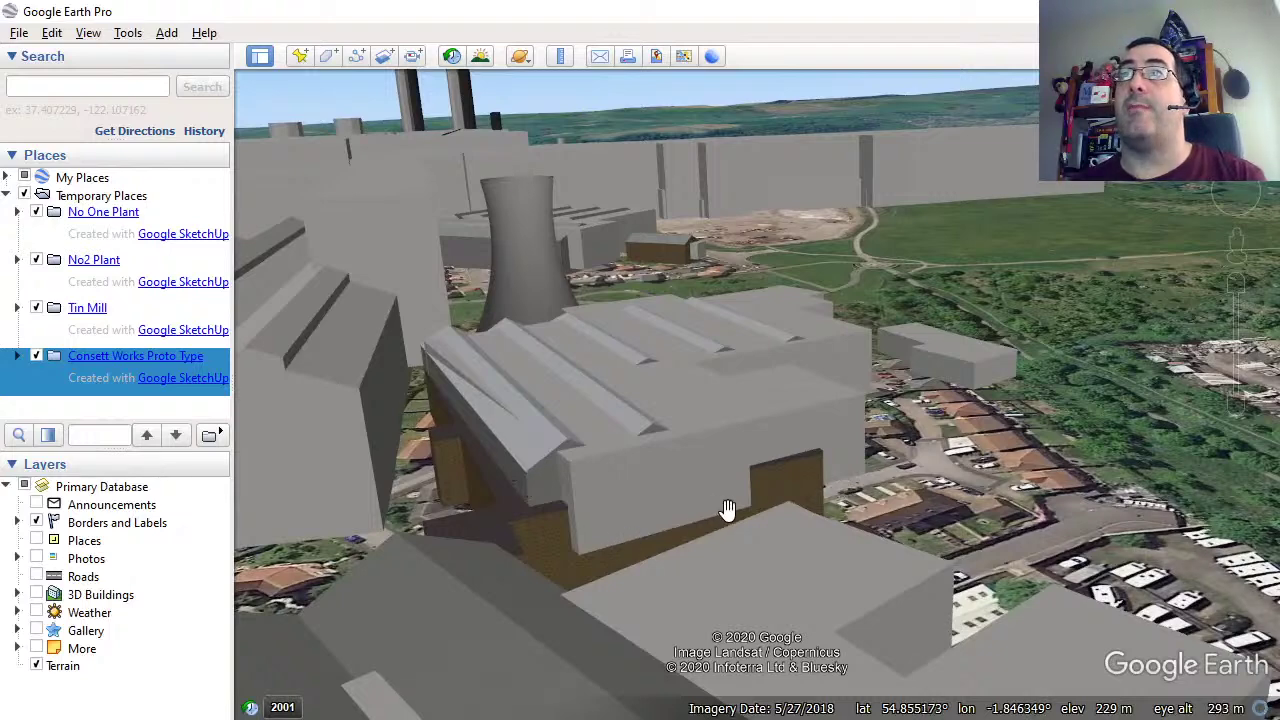
pyautogui.moveTo(728, 510); pyautogui.dragTo(362, 614)
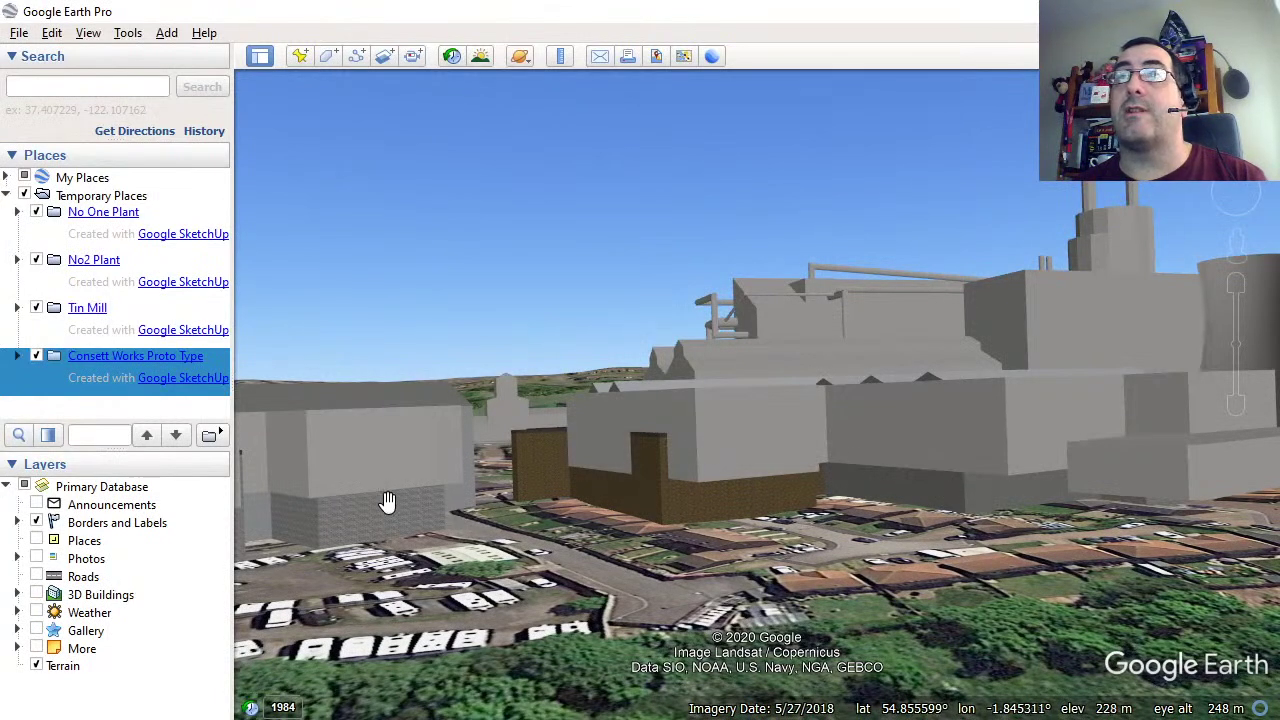
pyautogui.moveTo(386, 506); pyautogui.dragTo(626, 449)
pyautogui.scroll(-3, 617, 520)
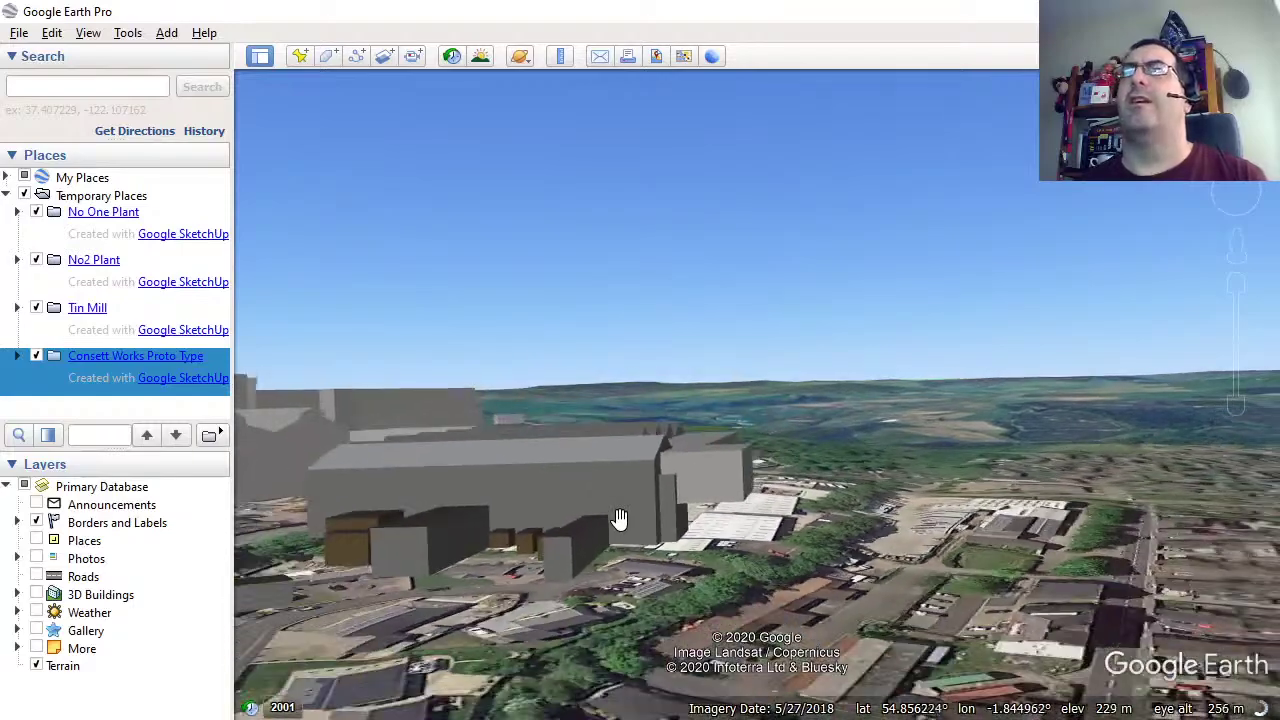
pyautogui.moveTo(477, 519); pyautogui.dragTo(478, 405)
pyautogui.scroll(-3, 372, 360)
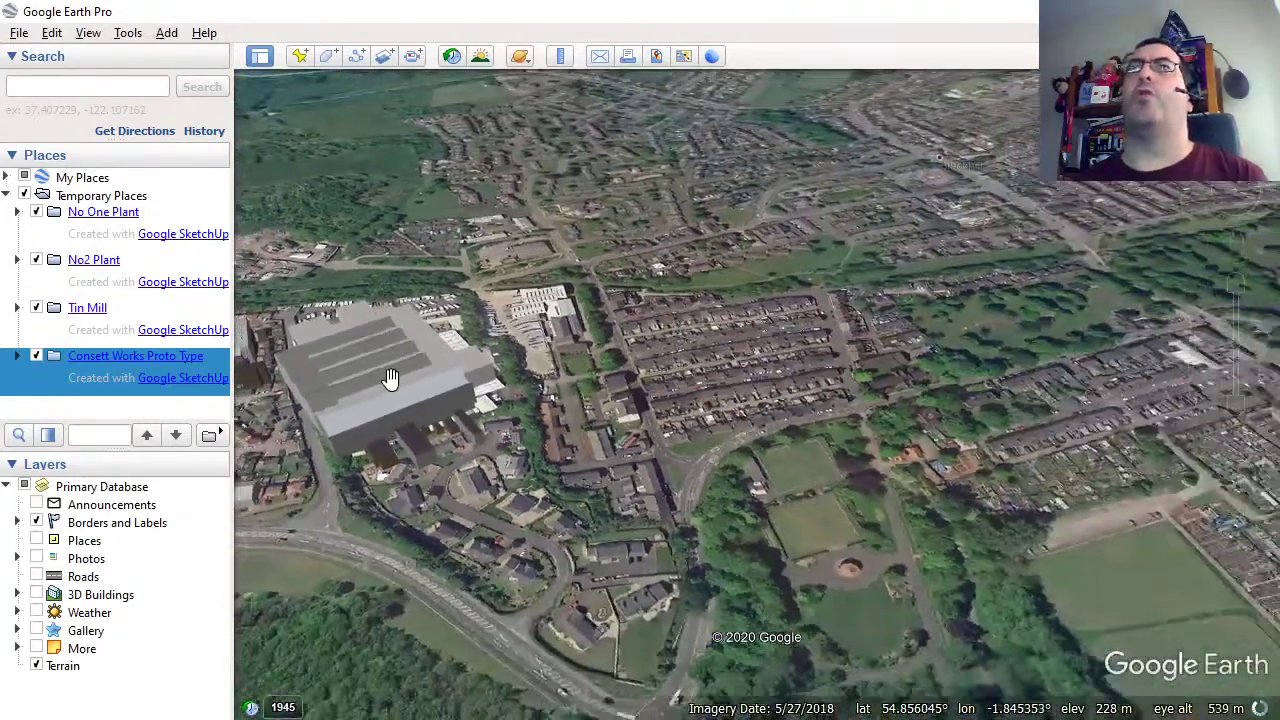
pyautogui.moveTo(389, 380); pyautogui.dragTo(926, 346)
pyautogui.scroll(3, 808, 374)
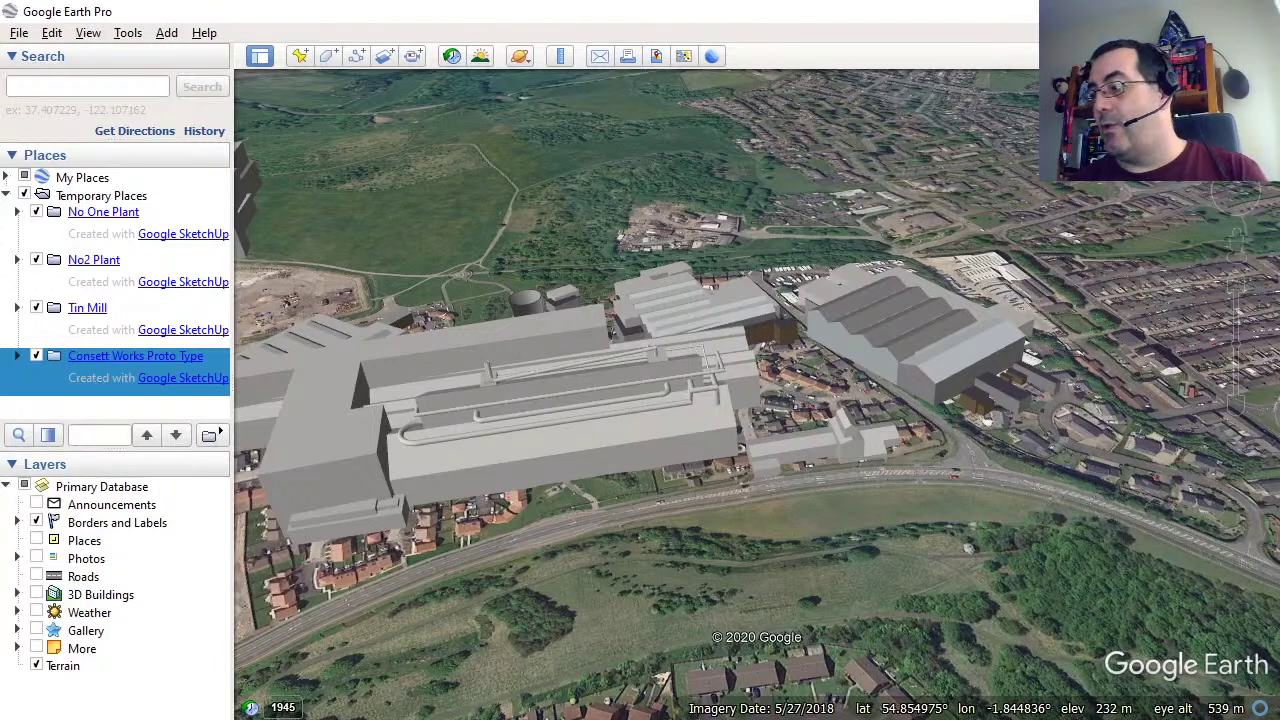
# Close Google Earth Pro and discard the unsaved items in Temporary Places.
pyautogui.hotkey('alt', 'F4')
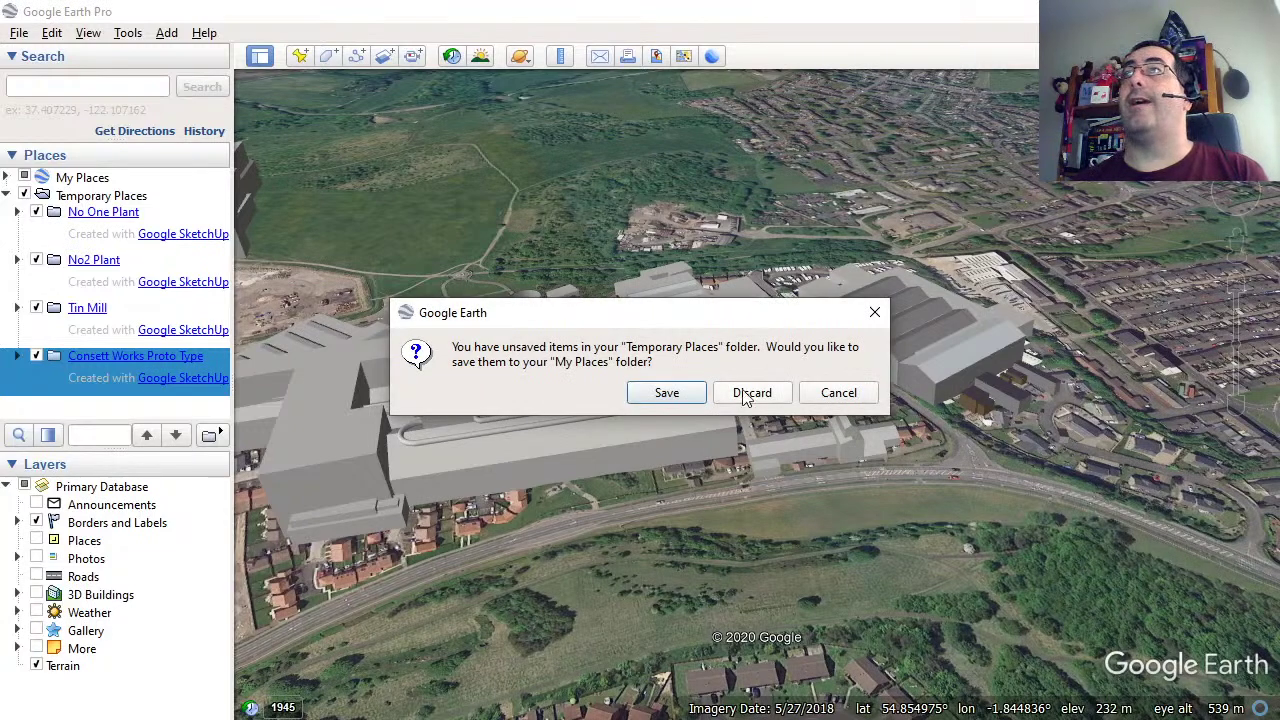
pyautogui.click(738, 392)
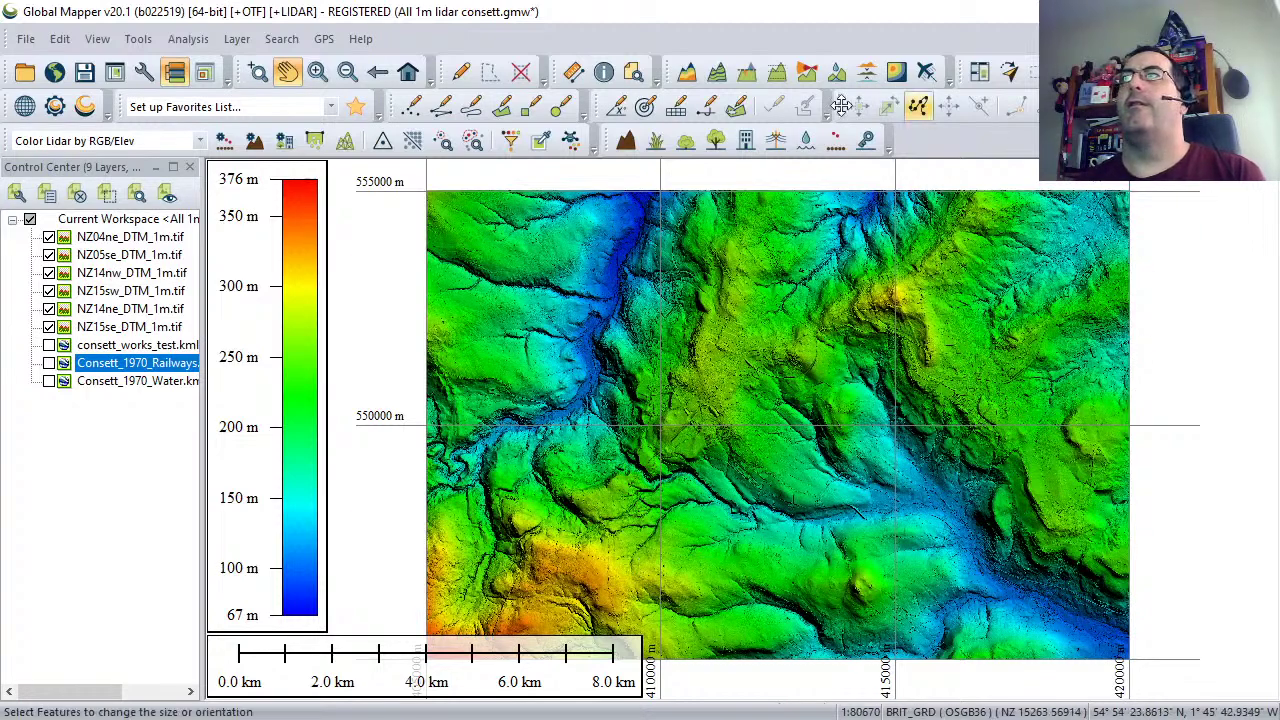
# Switch to Global Mapper and examine the coloured 1 m LiDAR terrain, closing in on the high ground around the works site.
pyautogui.moveTo(581, 247); pyautogui.dragTo(640, 257)
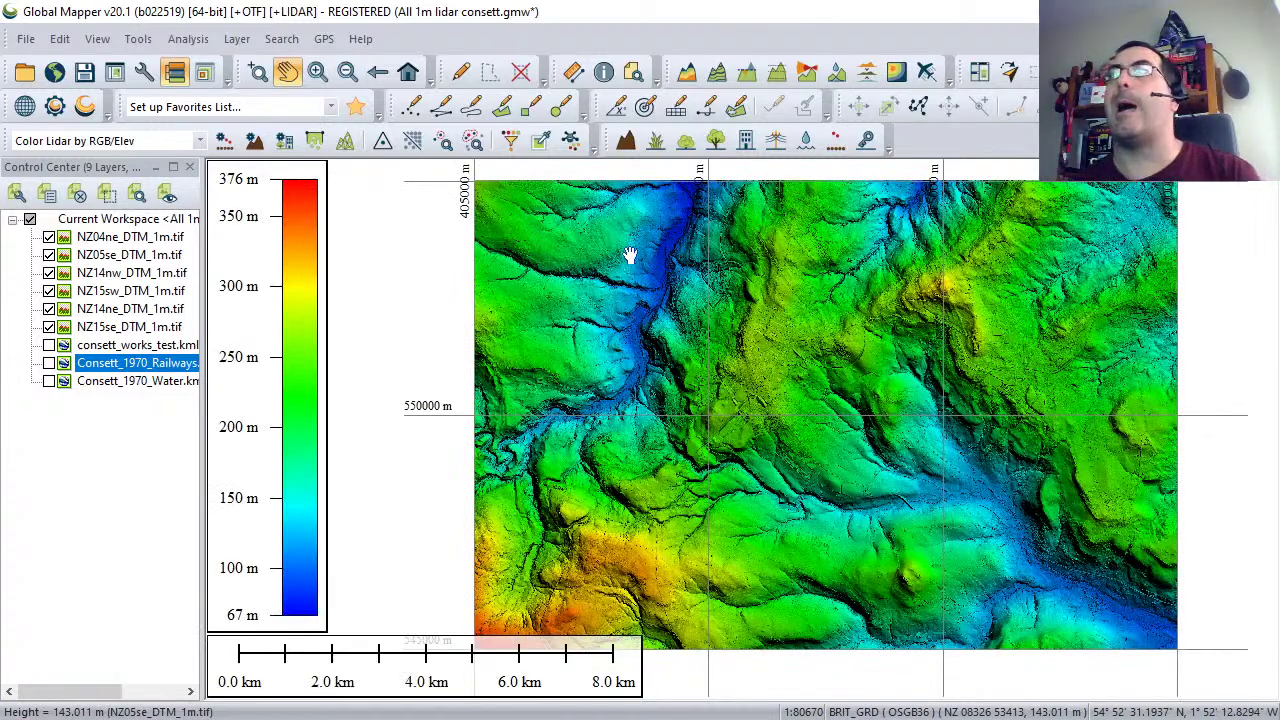
pyautogui.moveTo(808, 349); pyautogui.dragTo(753, 354)
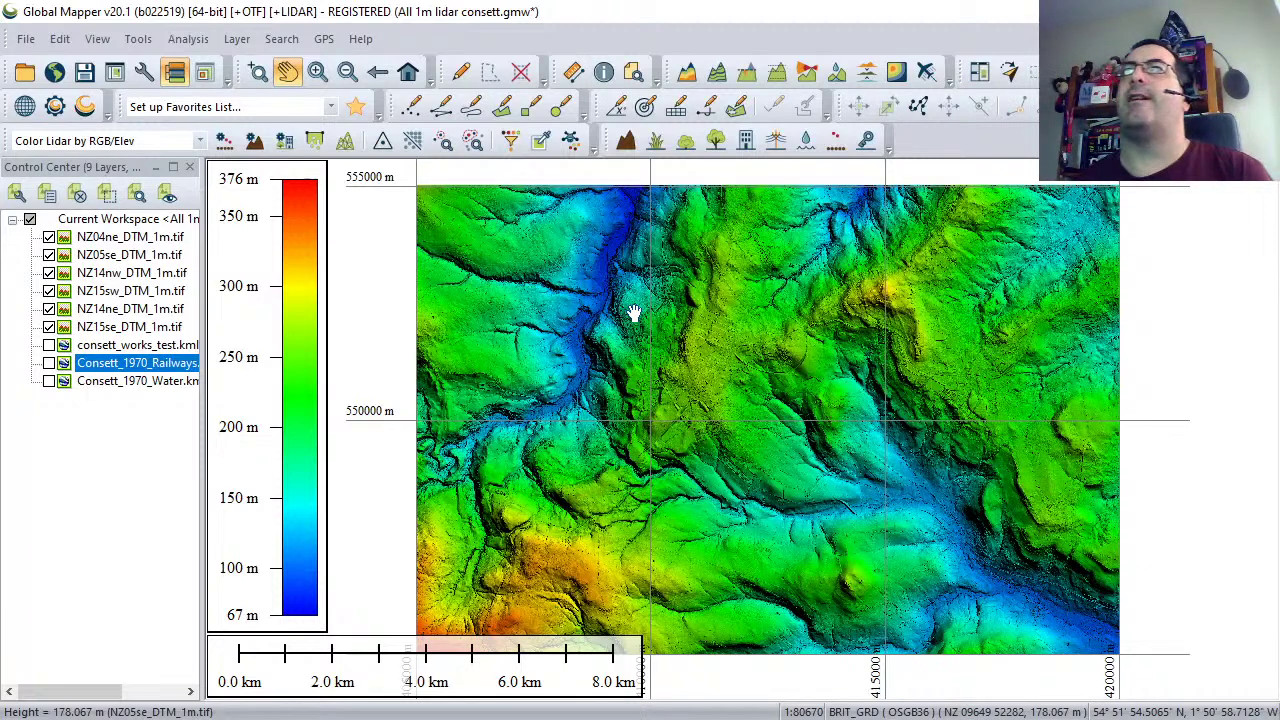
pyautogui.moveTo(703, 349); pyautogui.dragTo(697, 375)
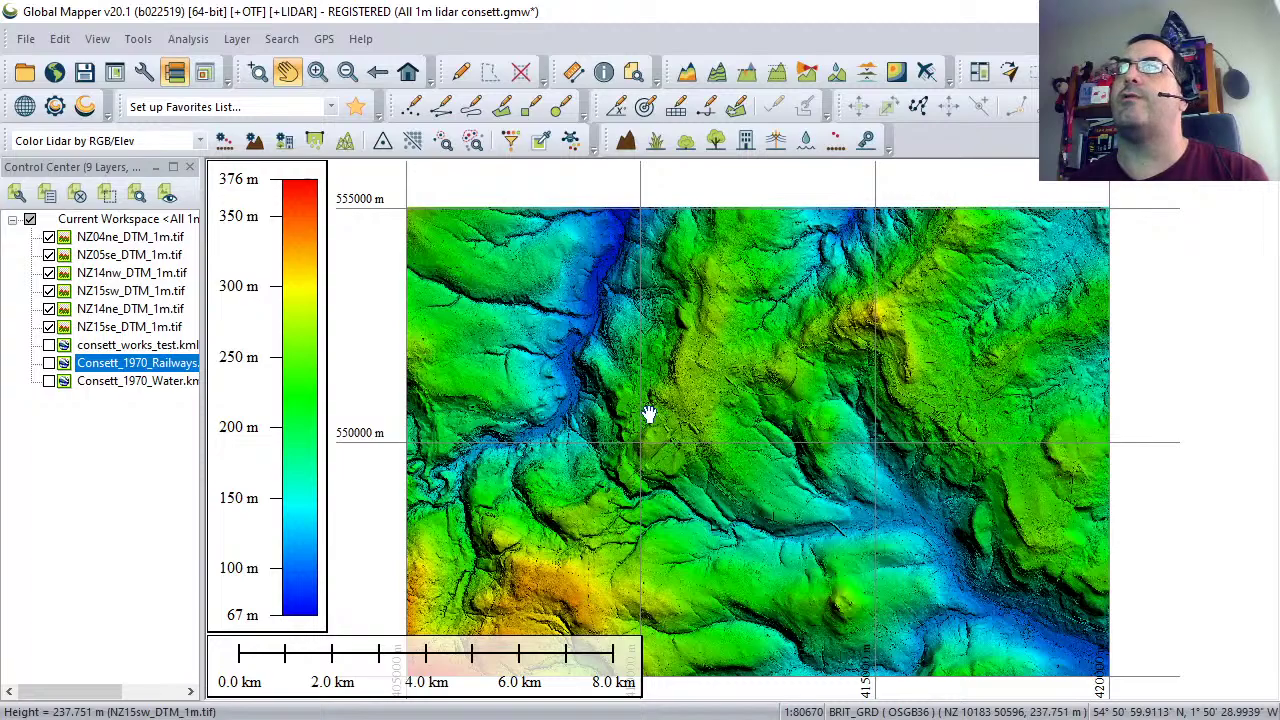
pyautogui.scroll(3, 649, 414)
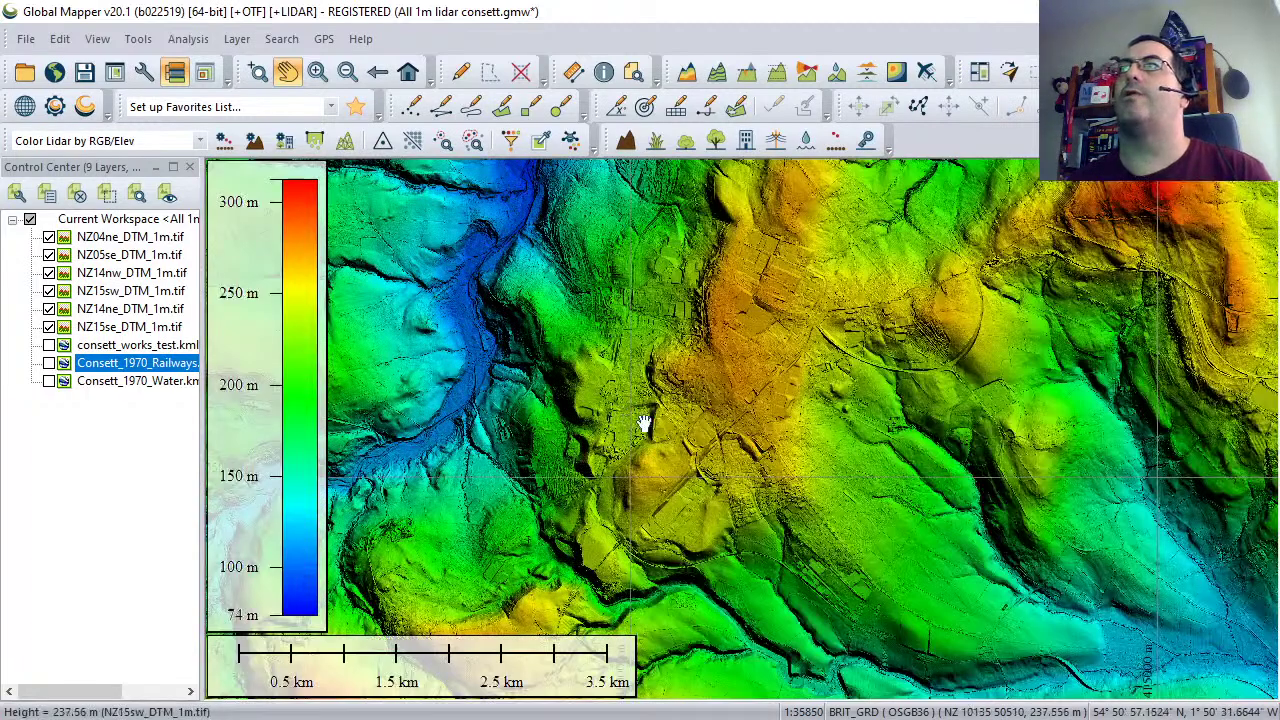
# Examine the LiDAR terrain west of the high ground, from the valley slopes to the road junction beside the large mound.
pyautogui.scroll(1, 645, 420)
pyautogui.scroll(1, 643, 421)
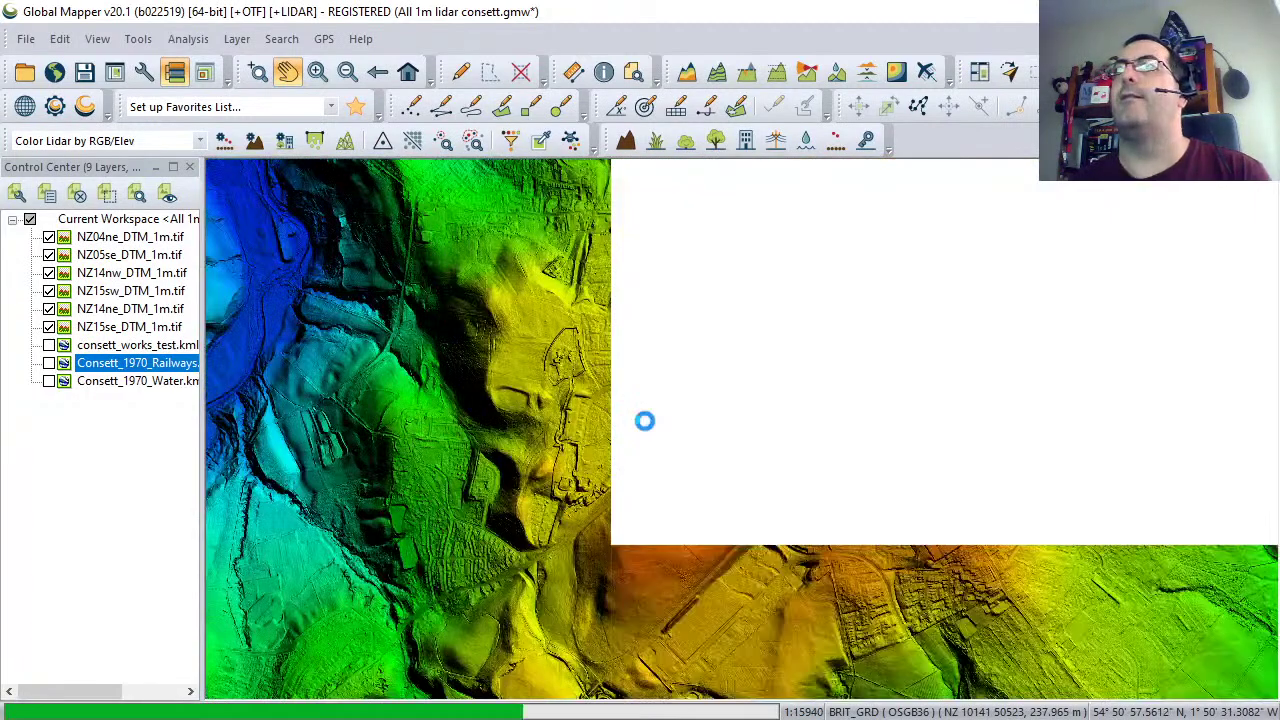
pyautogui.scroll(1, 609, 443)
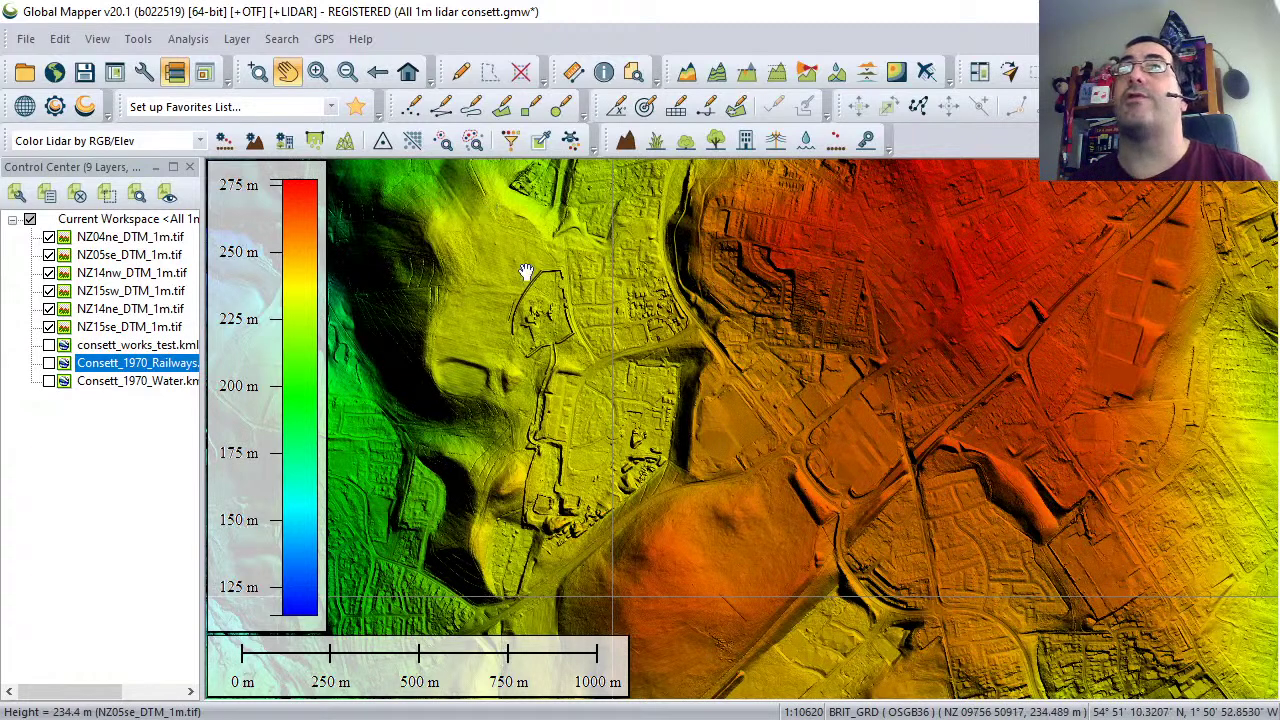
pyautogui.moveTo(470, 291); pyautogui.dragTo(716, 336)
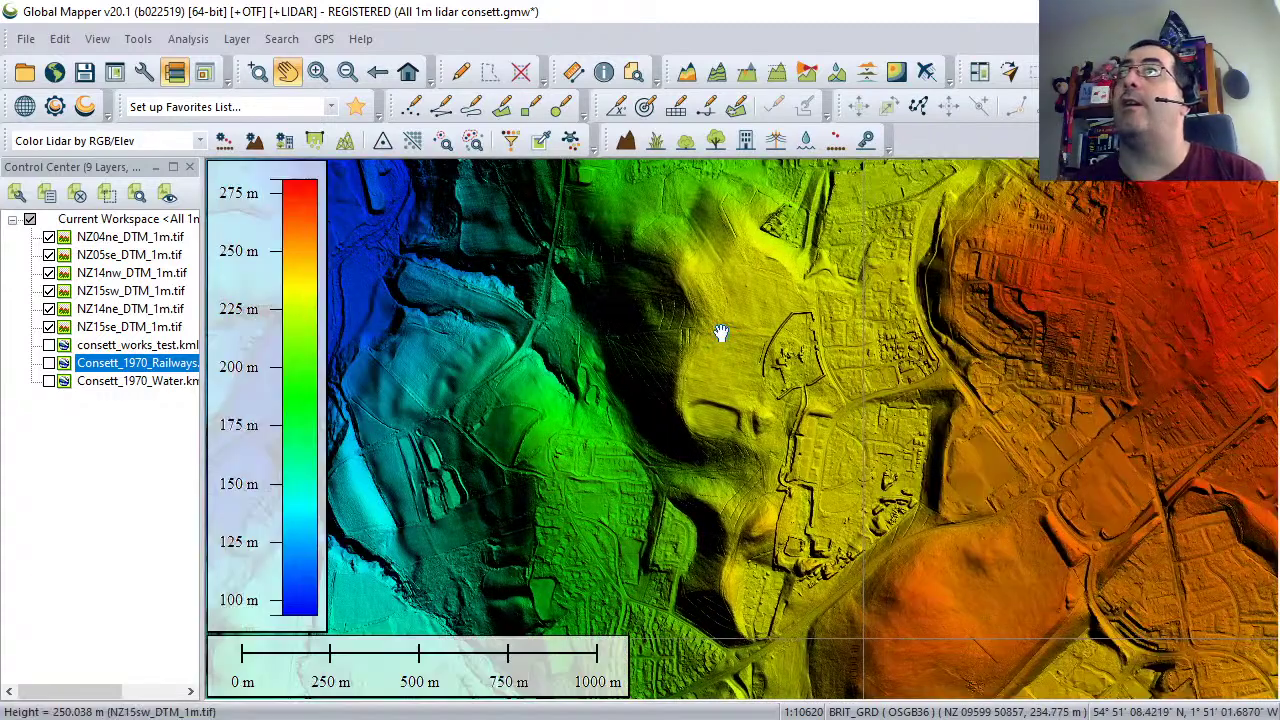
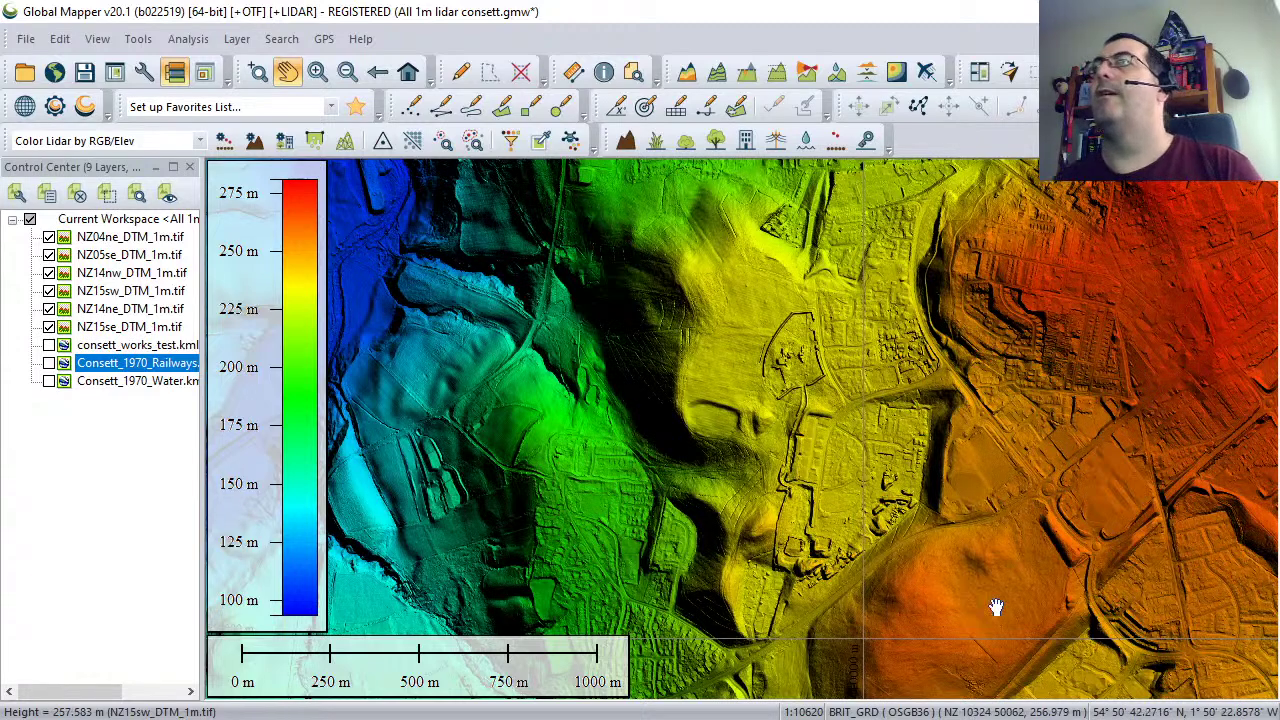
pyautogui.moveTo(997, 606); pyautogui.dragTo(977, 408)
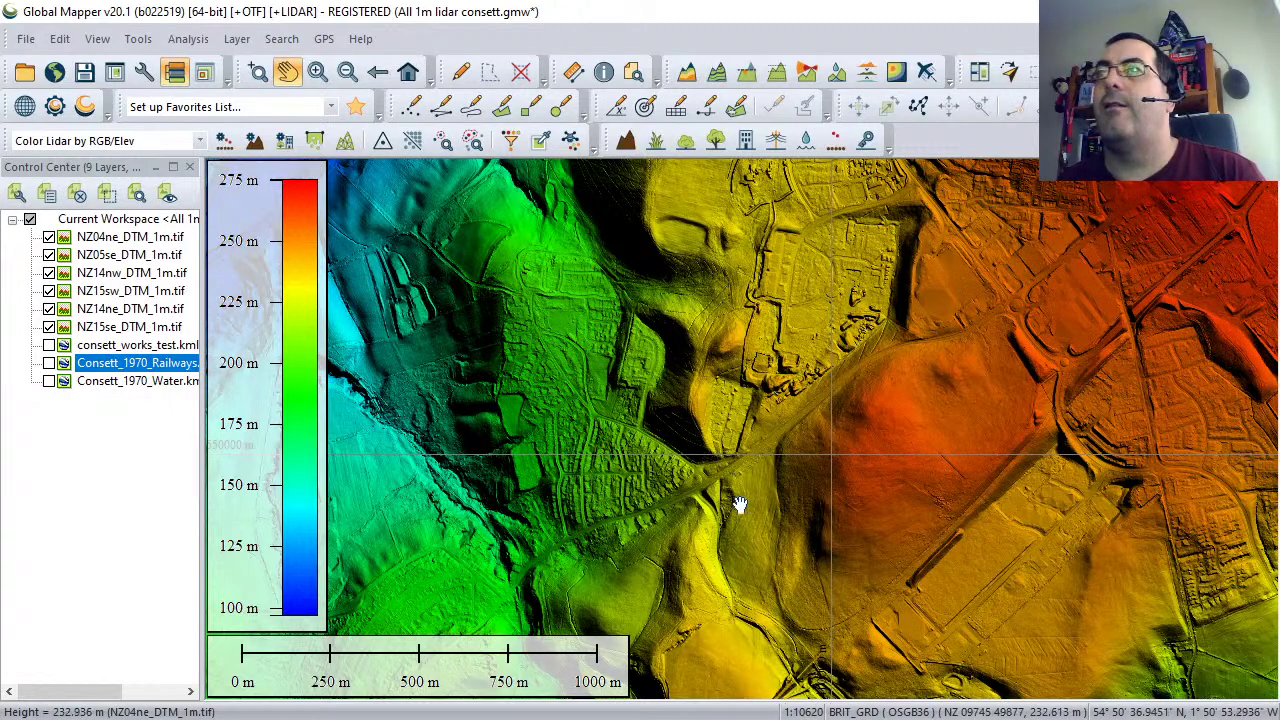
pyautogui.scroll(2, 745, 540)
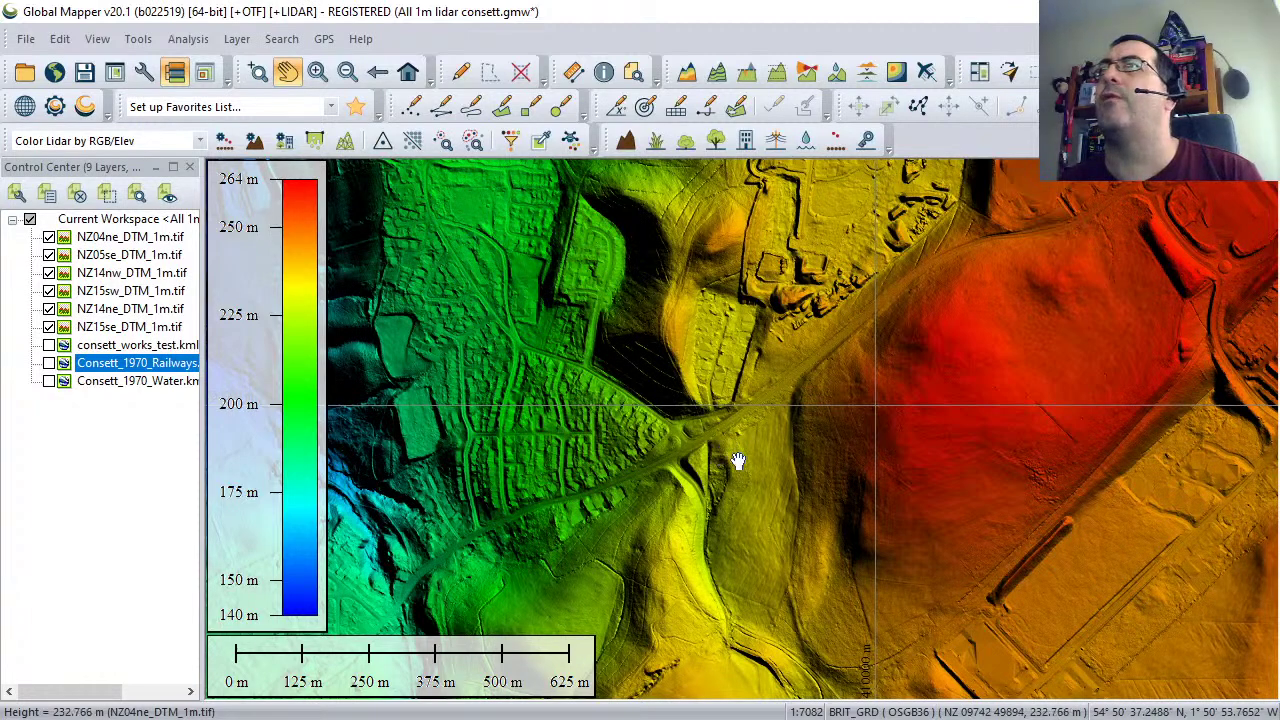
pyautogui.scroll(1, 745, 458)
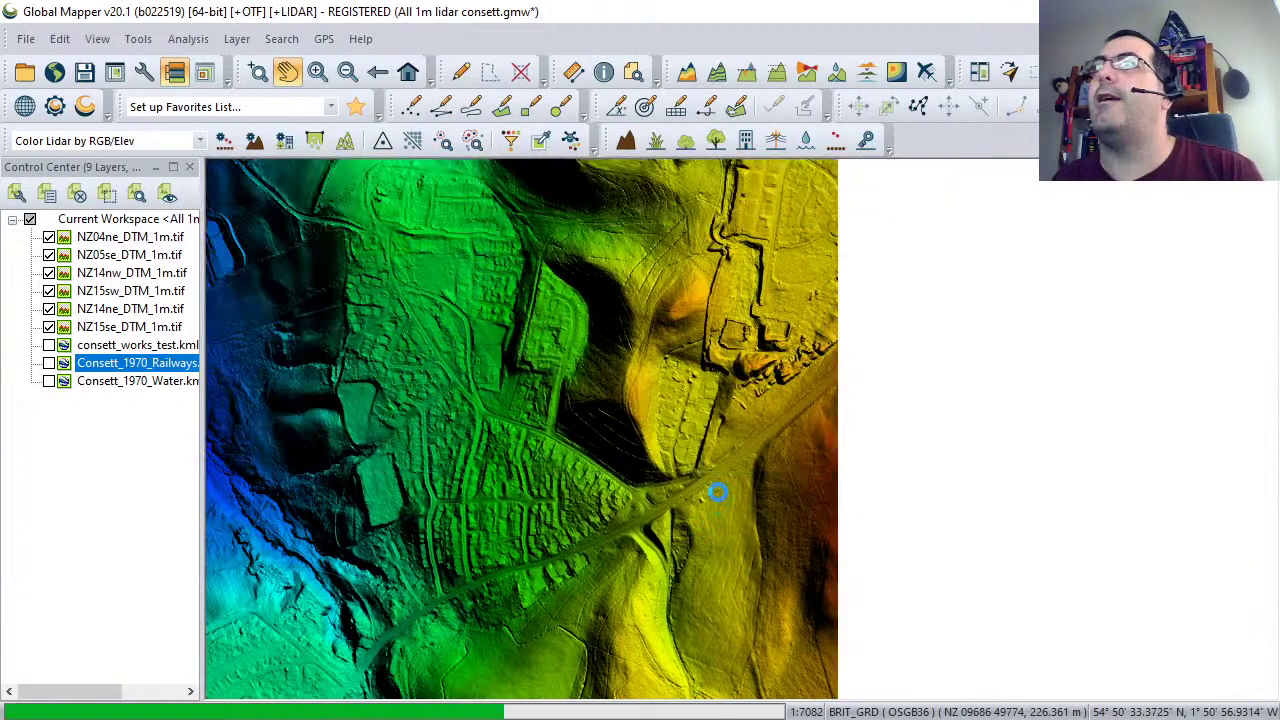
pyautogui.scroll(1, 718, 491)
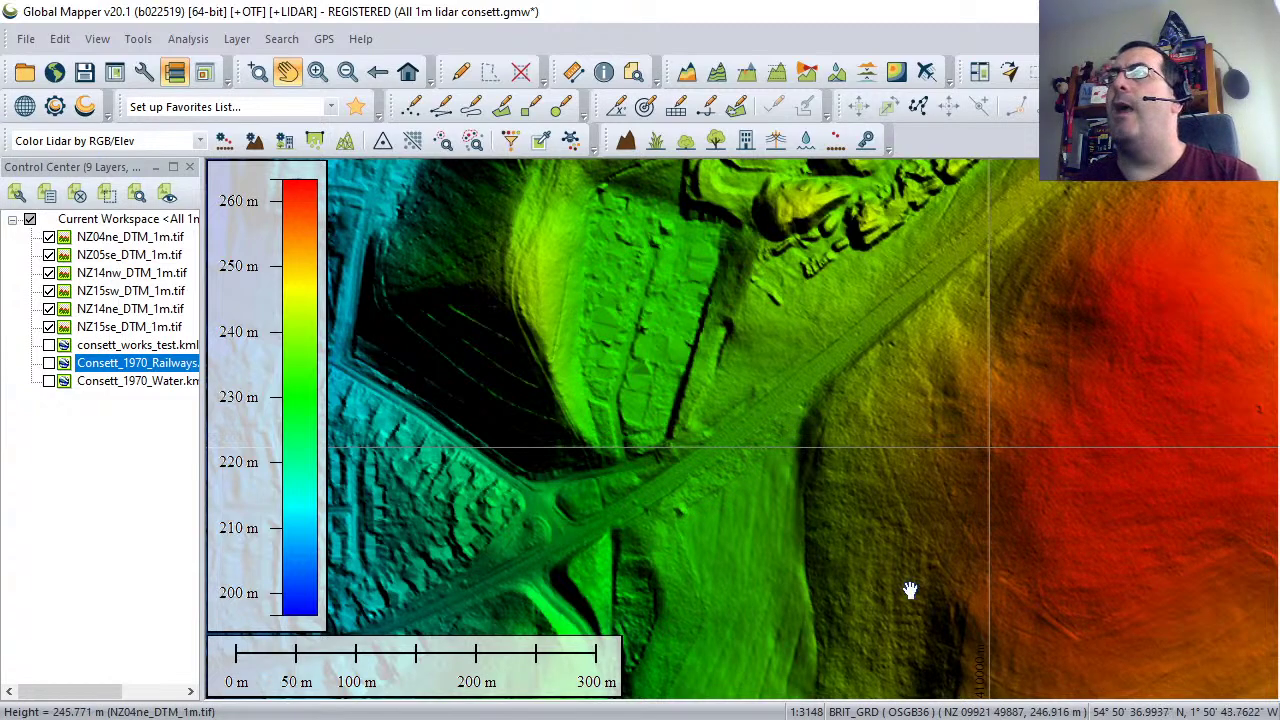
# Examine the large mound's surface and edges, the low ground beside it, and the embankments around the neighbouring roundabouts.
pyautogui.moveTo(1086, 611); pyautogui.dragTo(756, 493)
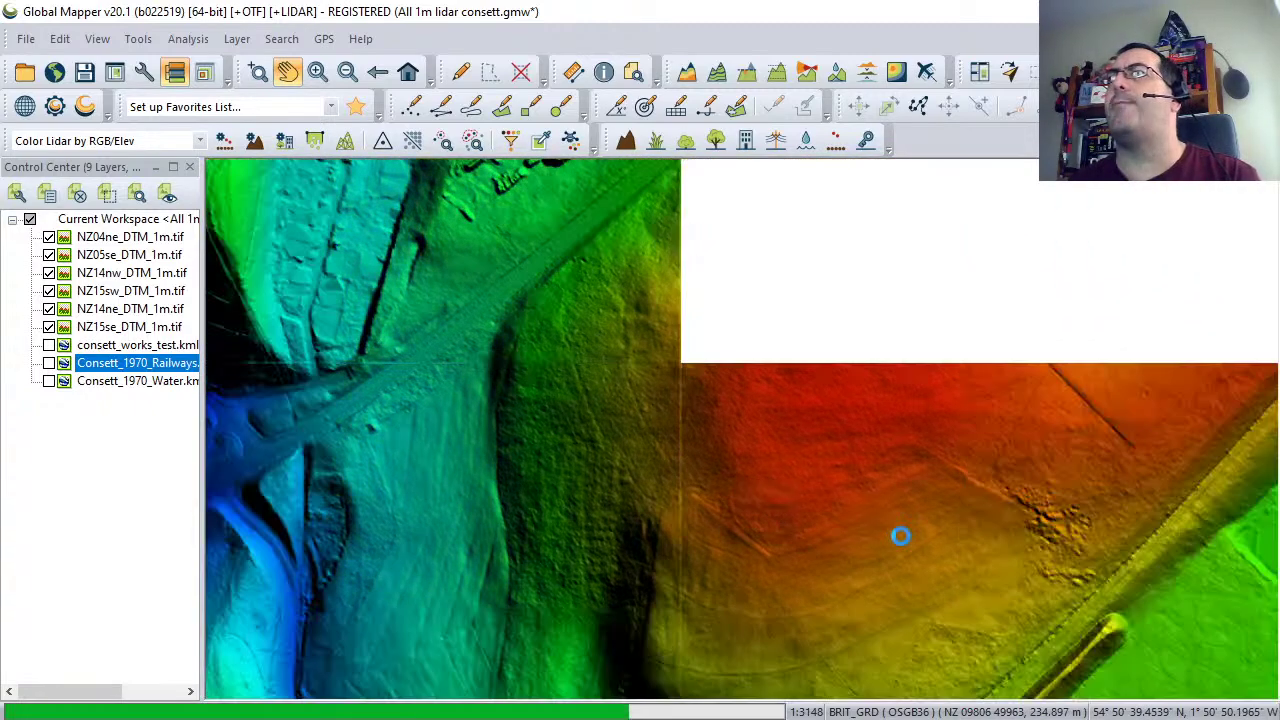
pyautogui.moveTo(980, 519); pyautogui.dragTo(716, 552)
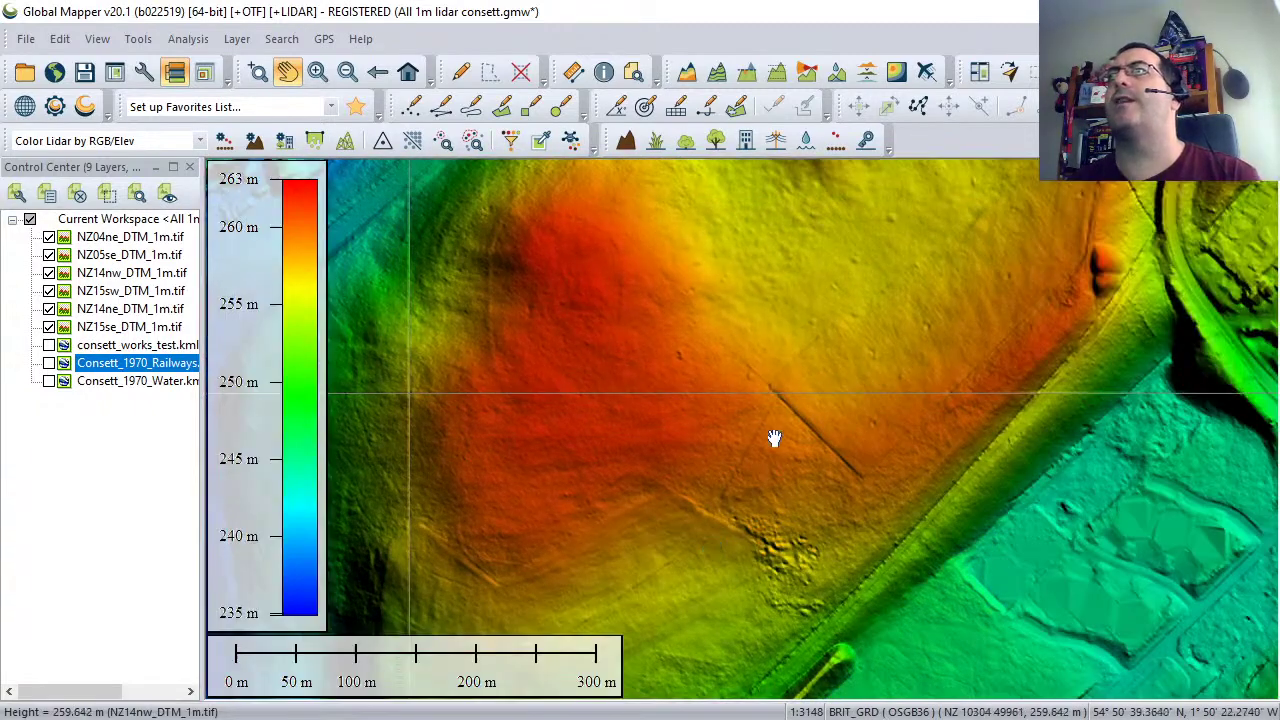
pyautogui.moveTo(775, 438); pyautogui.dragTo(677, 509)
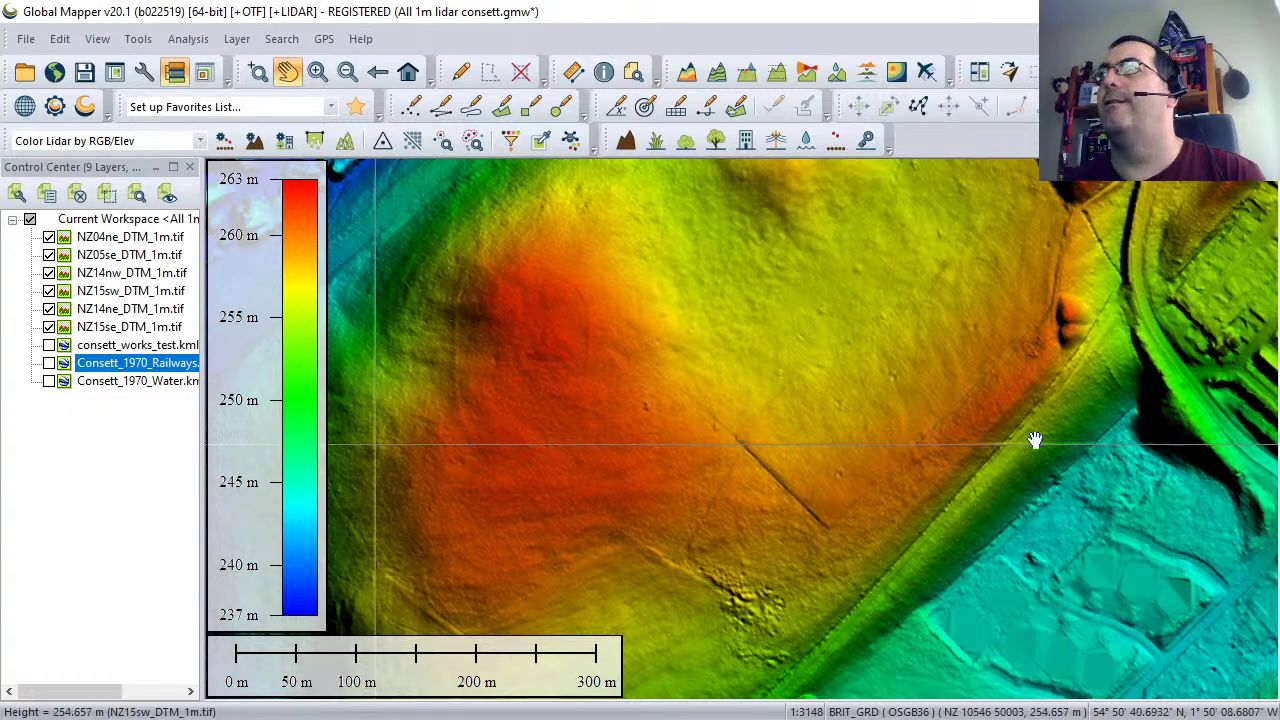
pyautogui.moveTo(1034, 437); pyautogui.dragTo(531, 411)
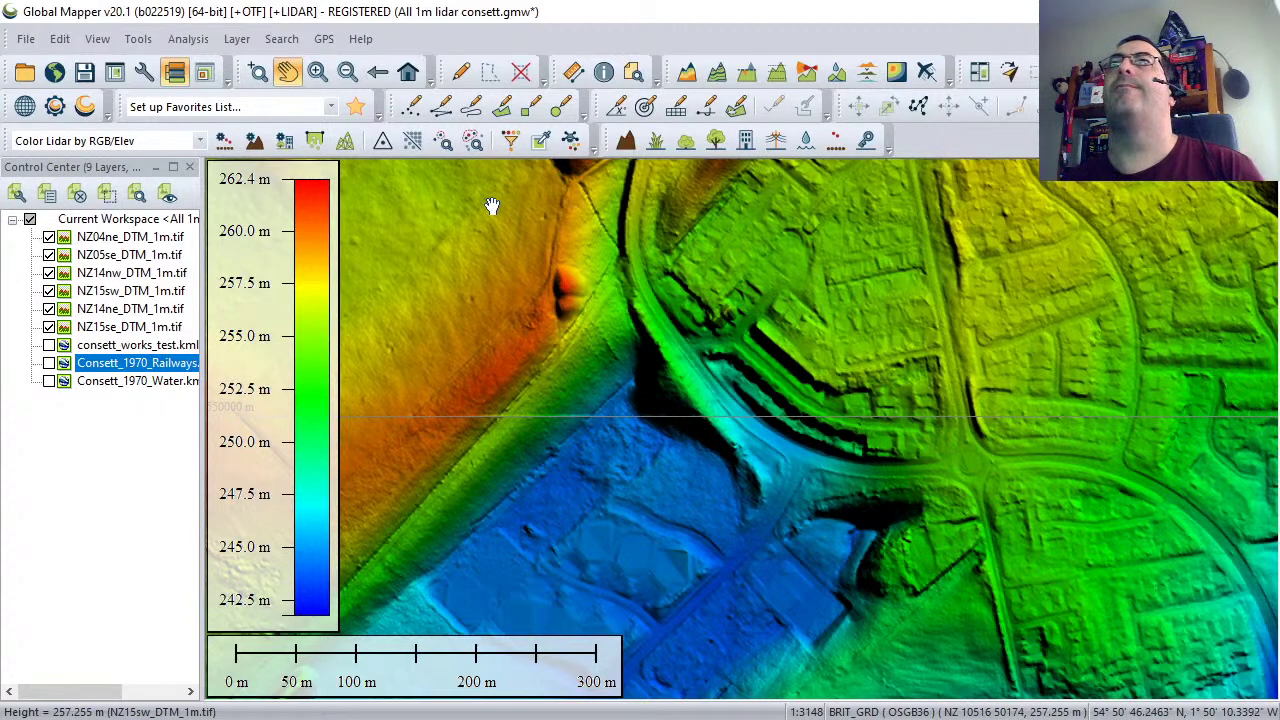
pyautogui.moveTo(491, 206); pyautogui.dragTo(717, 552)
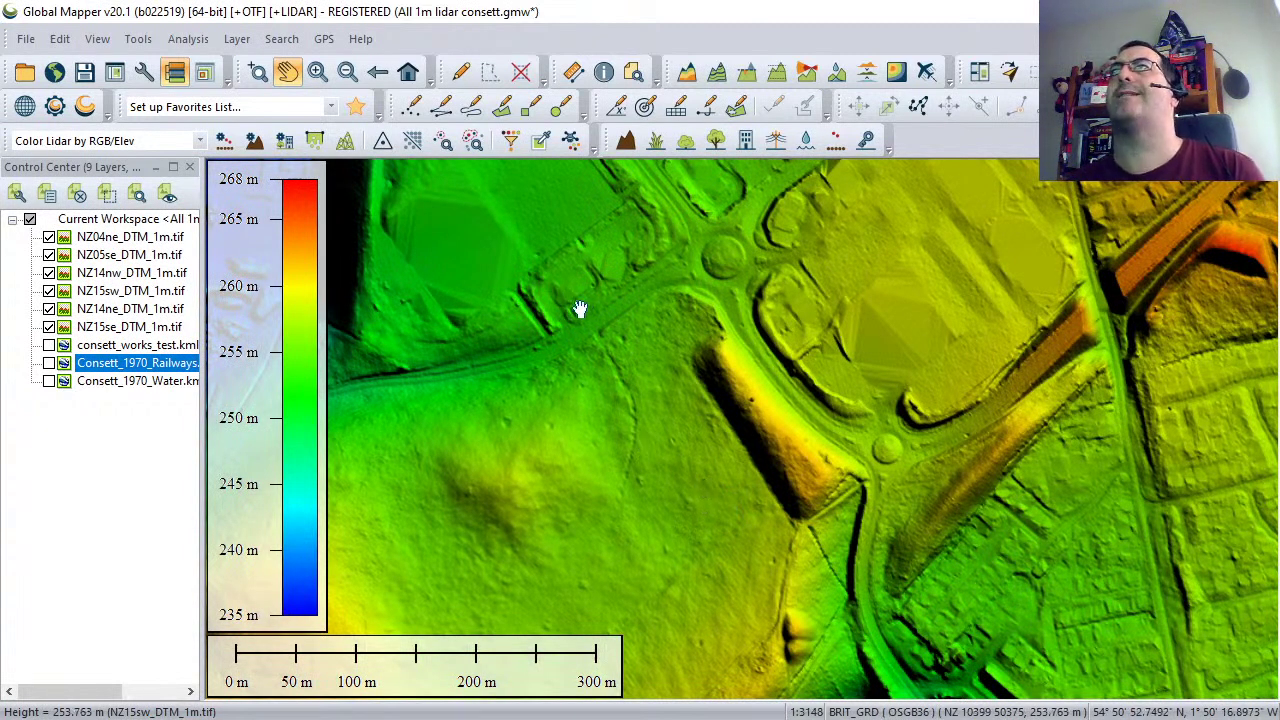
pyautogui.moveTo(575, 307); pyautogui.dragTo(686, 517)
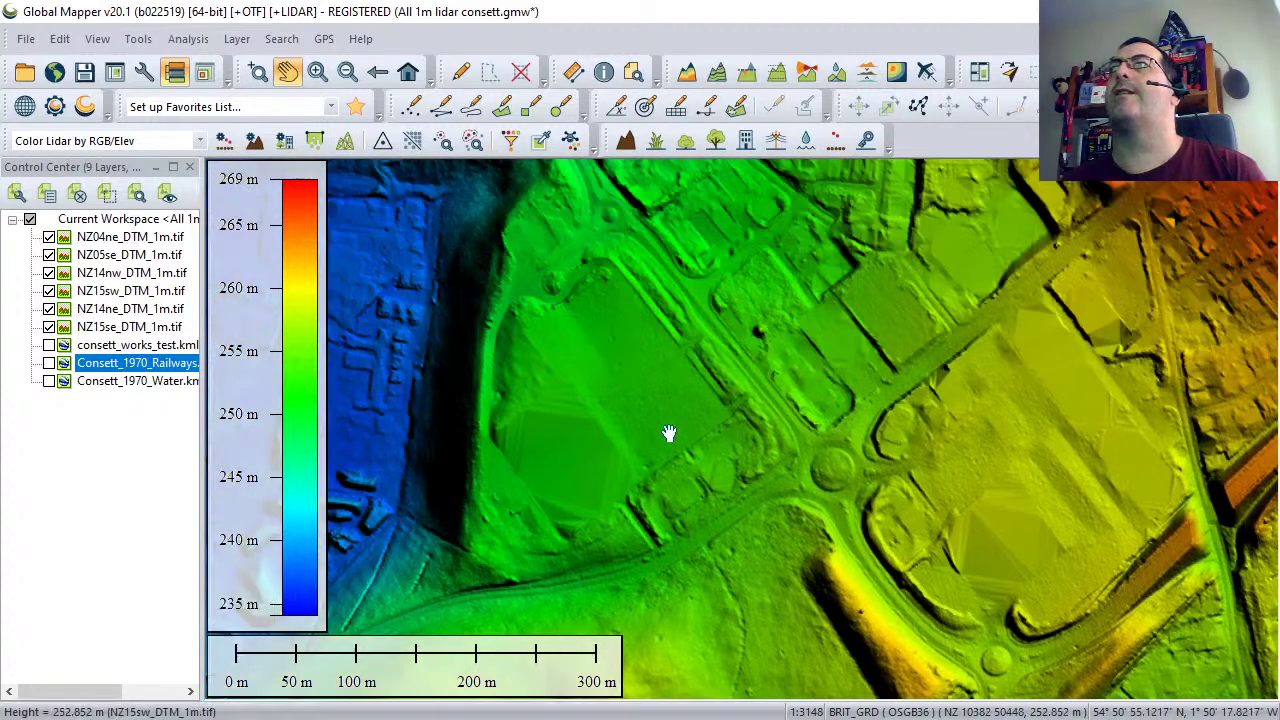
# Examine the terrain north of the roundabouts, following the main road between the low housing area and the steep bank.
pyautogui.moveTo(747, 266); pyautogui.dragTo(830, 512)
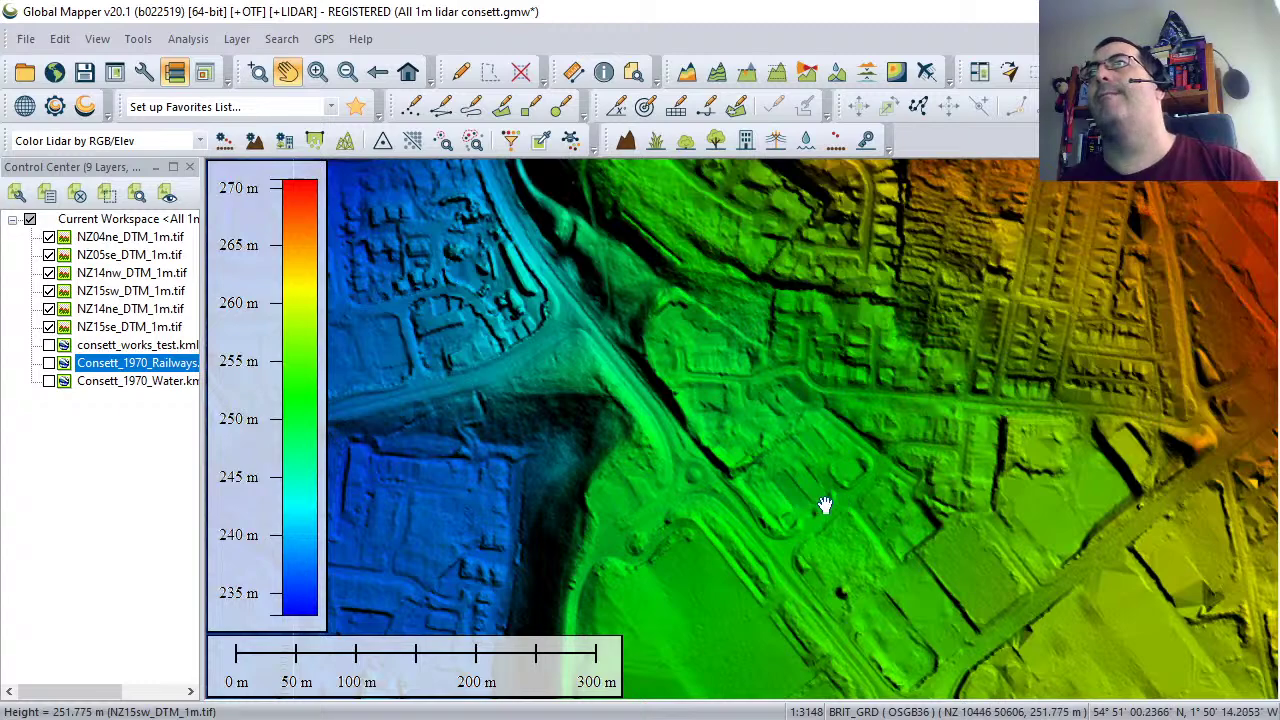
pyautogui.scroll(-1, 824, 505)
pyautogui.moveTo(751, 449); pyautogui.dragTo(808, 489)
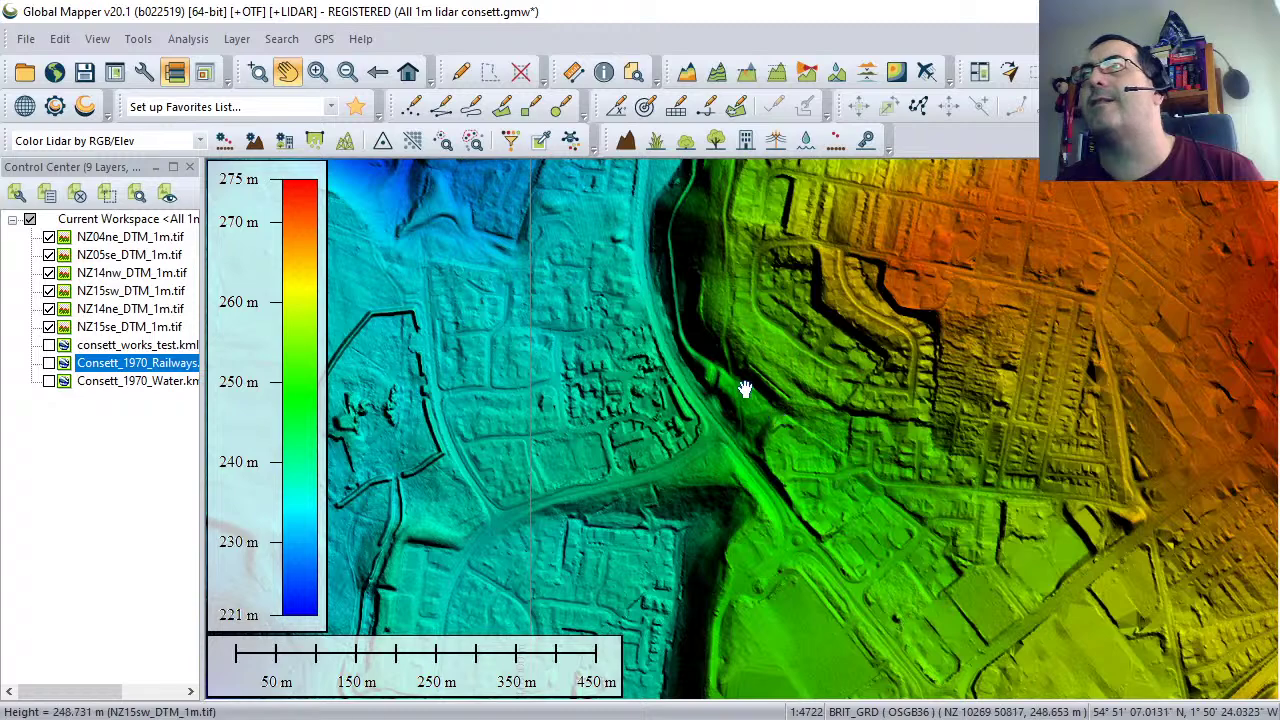
pyautogui.moveTo(625, 310)
pyautogui.mouseDown()
pyautogui.moveTo(612, 361)
pyautogui.moveTo(614, 309)
pyautogui.mouseUp()
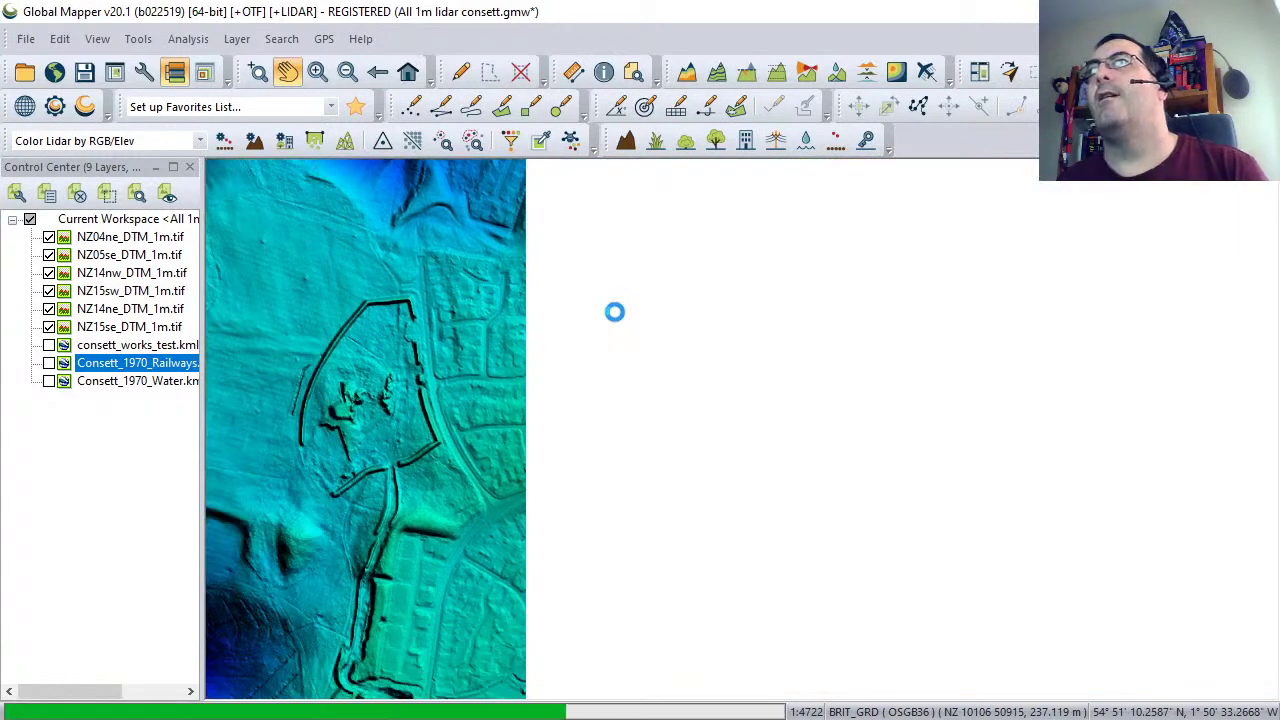
pyautogui.scroll(2, 720, 440)
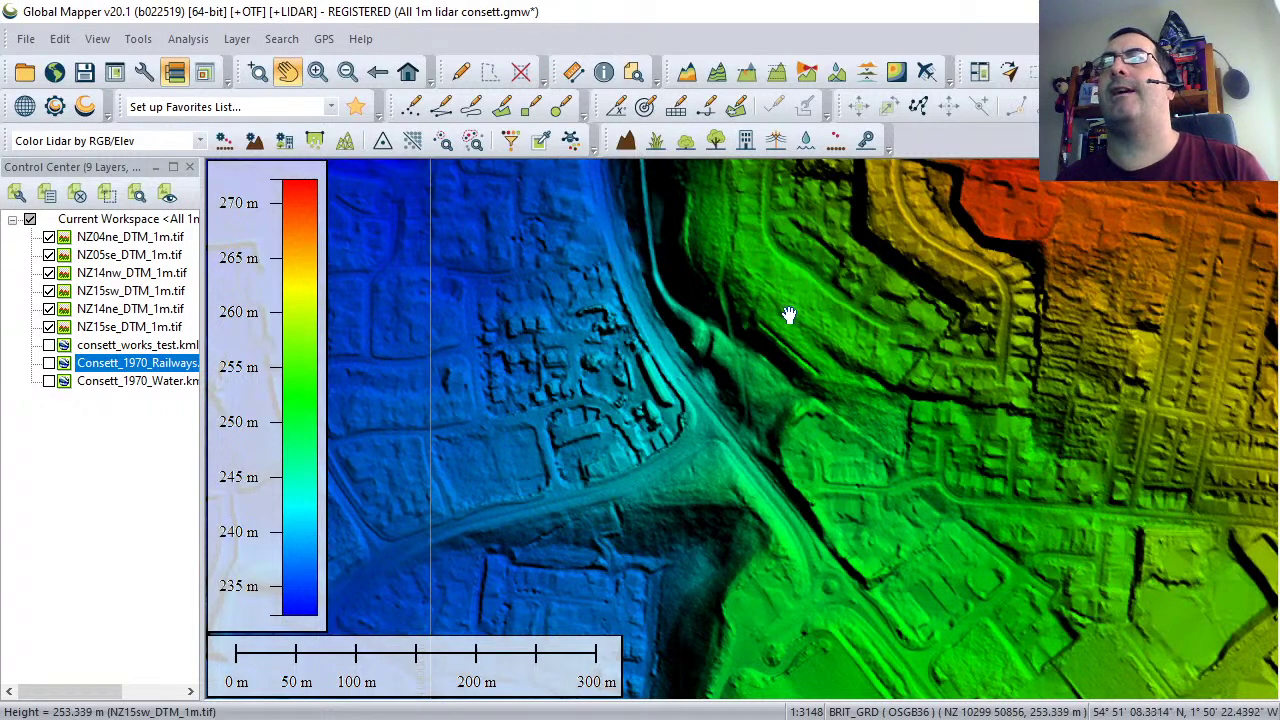
pyautogui.moveTo(789, 317); pyautogui.dragTo(876, 432)
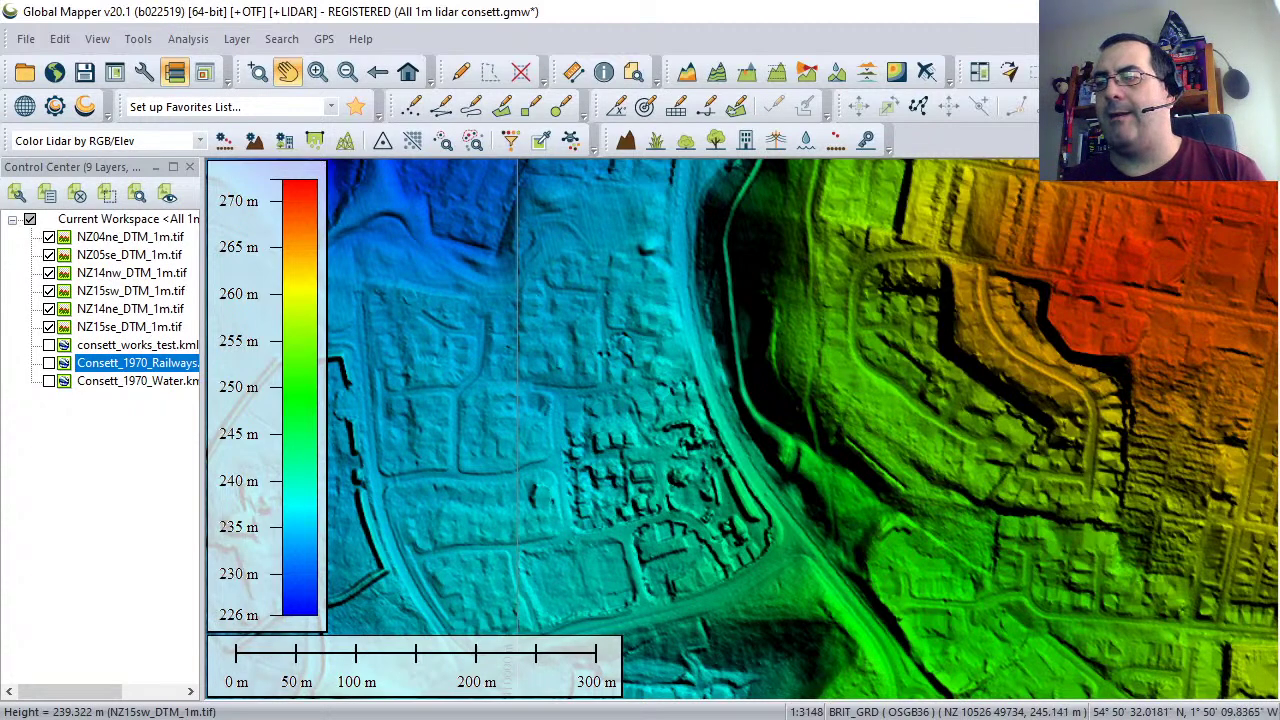
# Switch to QGIS and examine the two cooling towers and surrounding embankments on the 1970s Consett town plan.
pyautogui.hotkey('alt', 'Tab')
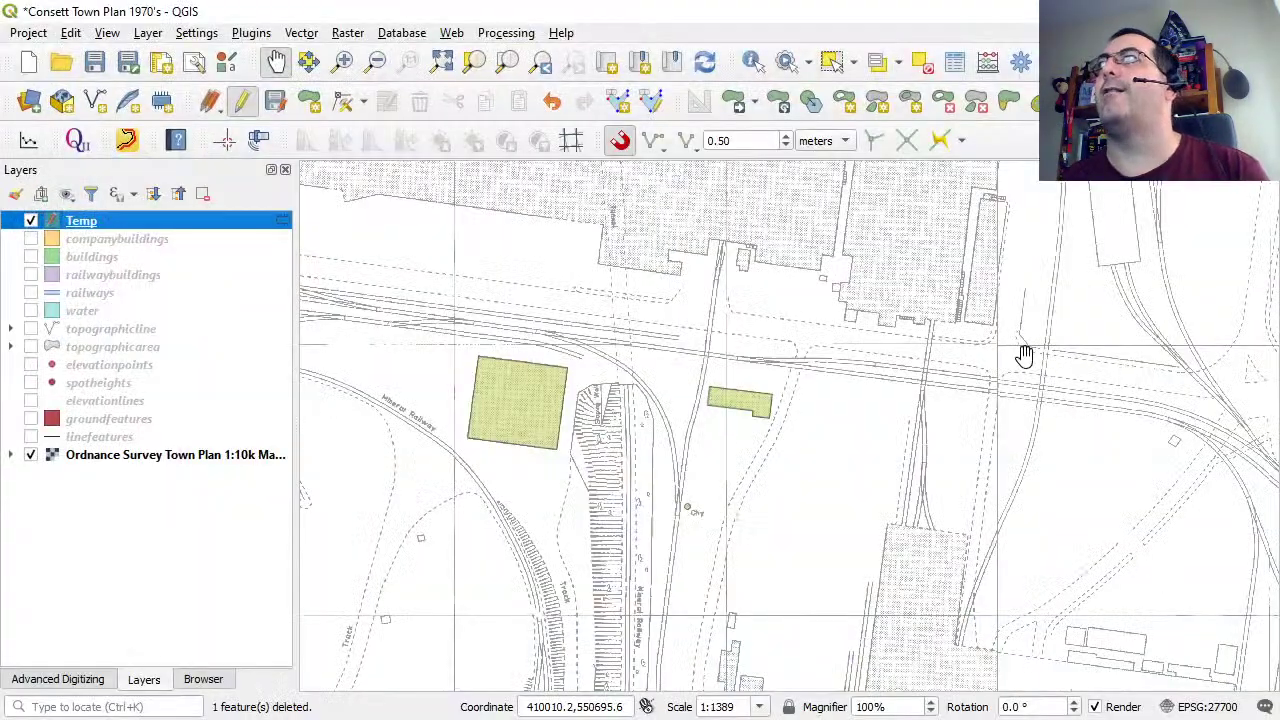
pyautogui.scroll(-1, 1023, 354)
pyautogui.moveTo(1051, 320); pyautogui.dragTo(629, 497)
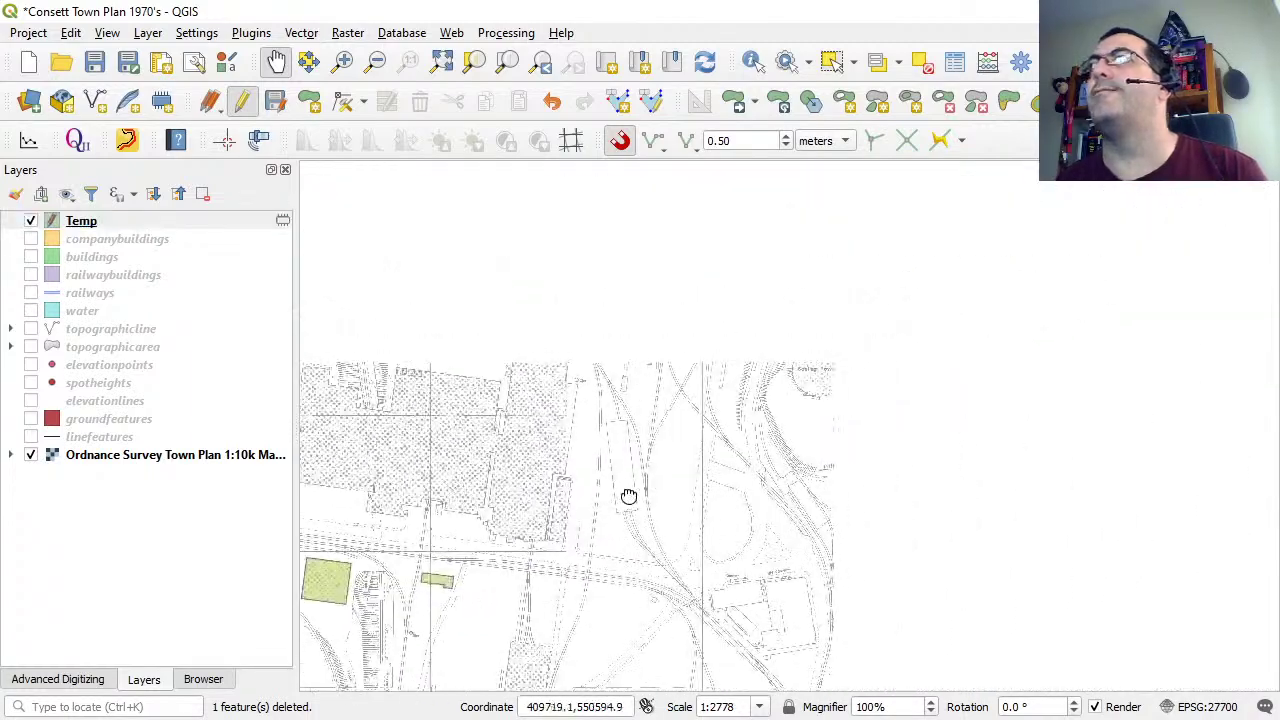
pyautogui.moveTo(749, 337); pyautogui.dragTo(646, 423)
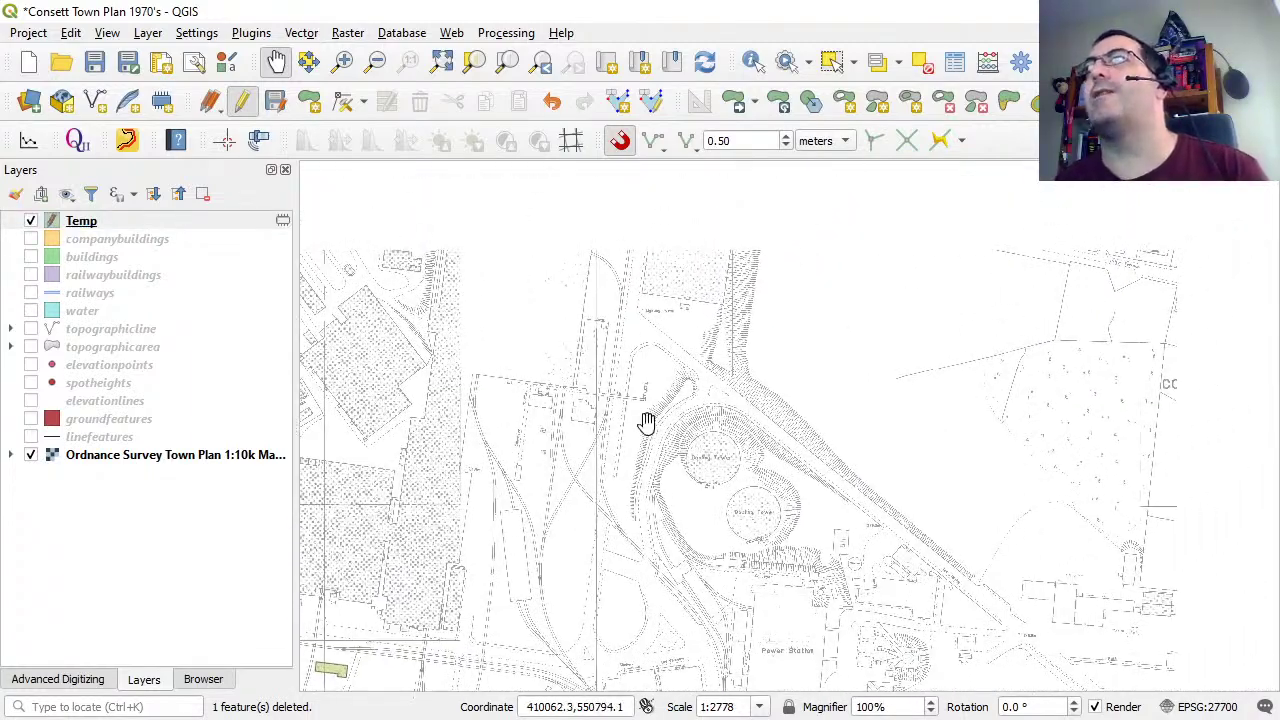
pyautogui.scroll(1, 815, 521)
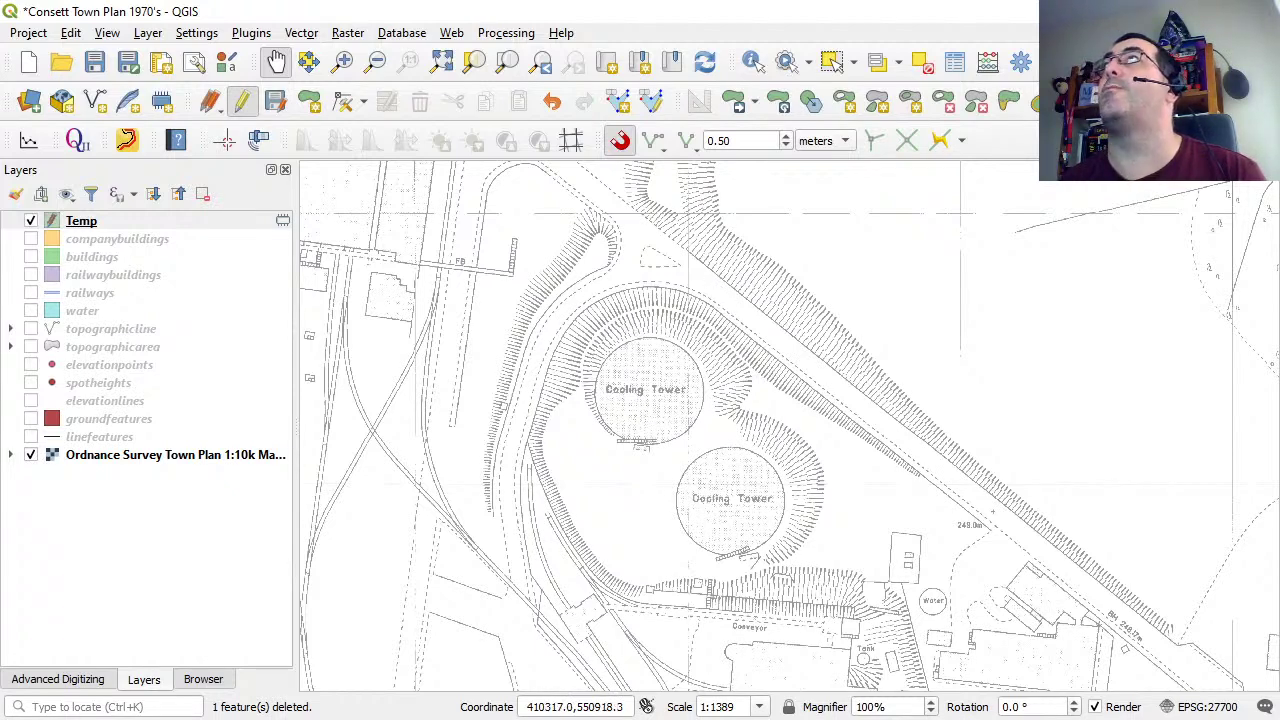
# Return to Global Mapper and examine the LiDAR terrain from the road junction eastwards along the cutting to the long ridge.
pyautogui.hotkey('alt', 'Tab')
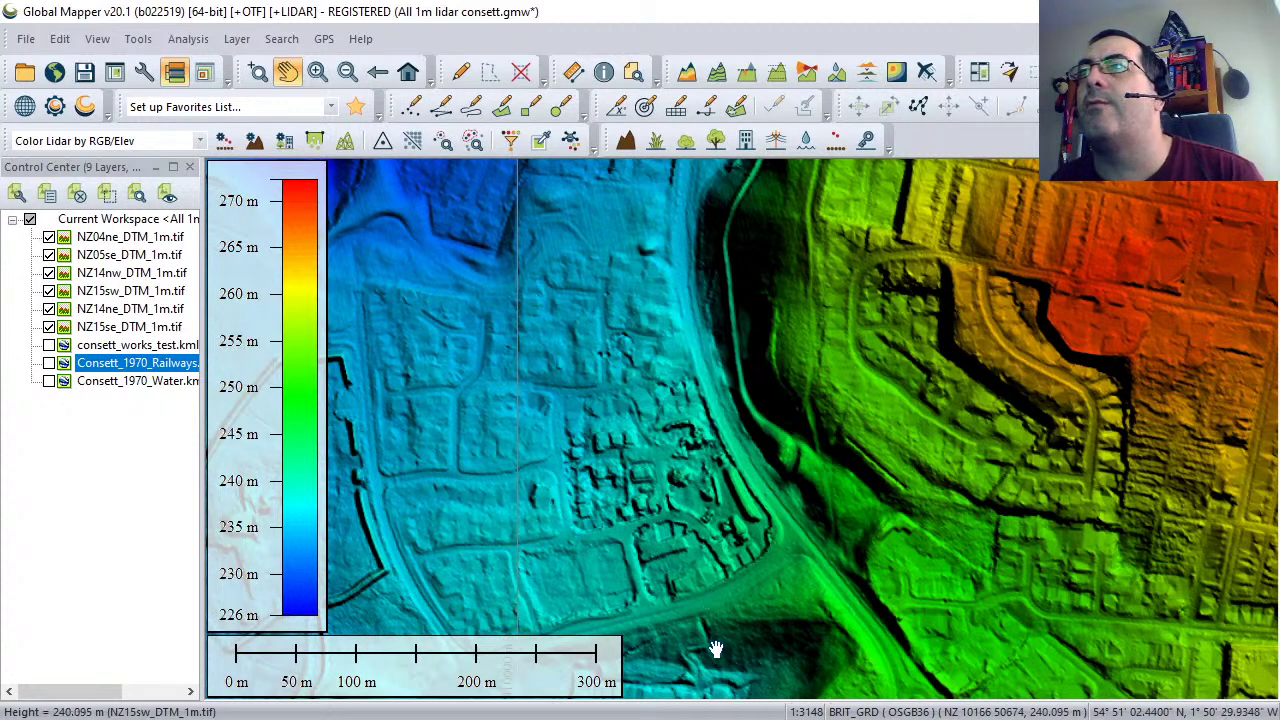
pyautogui.moveTo(701, 653); pyautogui.dragTo(666, 414)
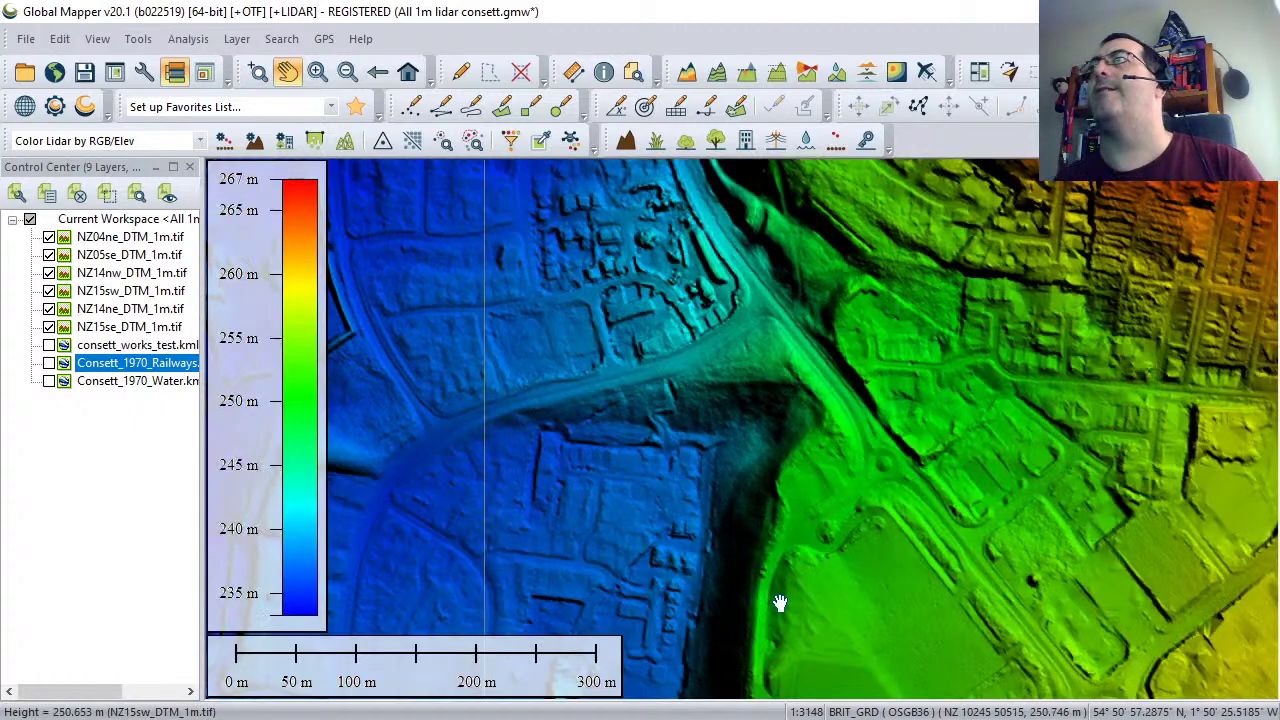
pyautogui.moveTo(1182, 566); pyautogui.dragTo(729, 486)
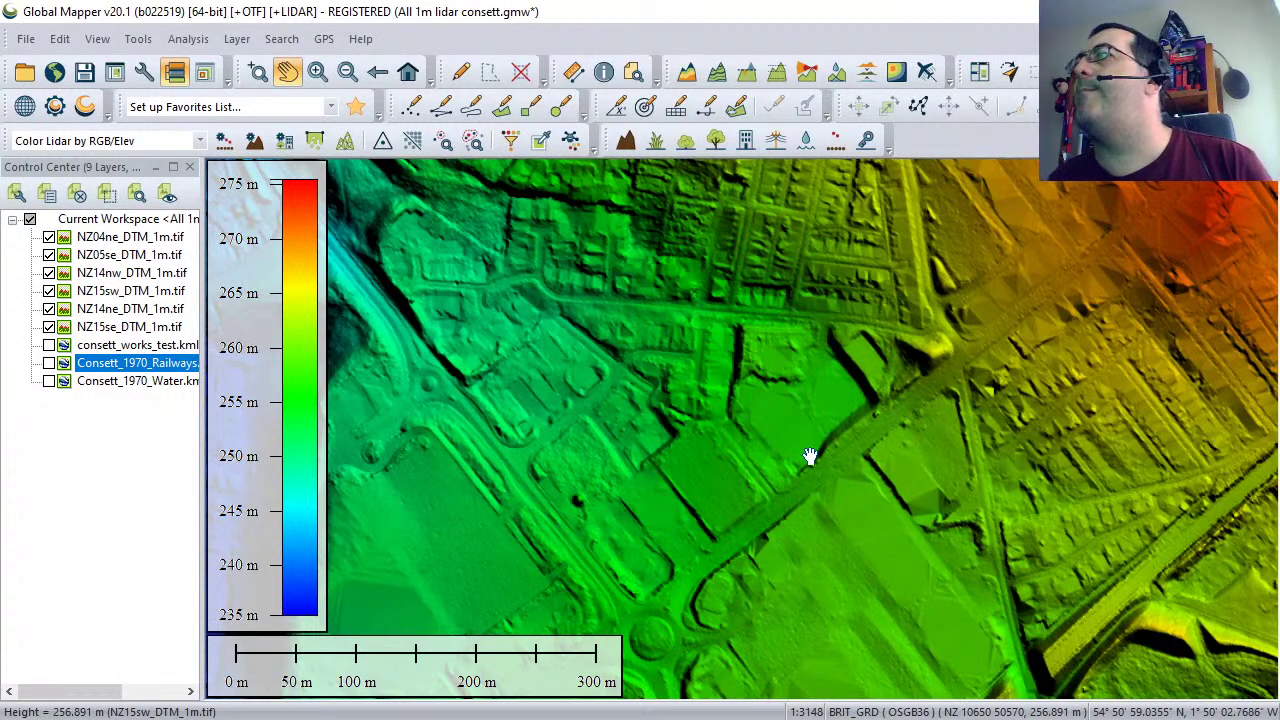
pyautogui.moveTo(1178, 566); pyautogui.dragTo(947, 411)
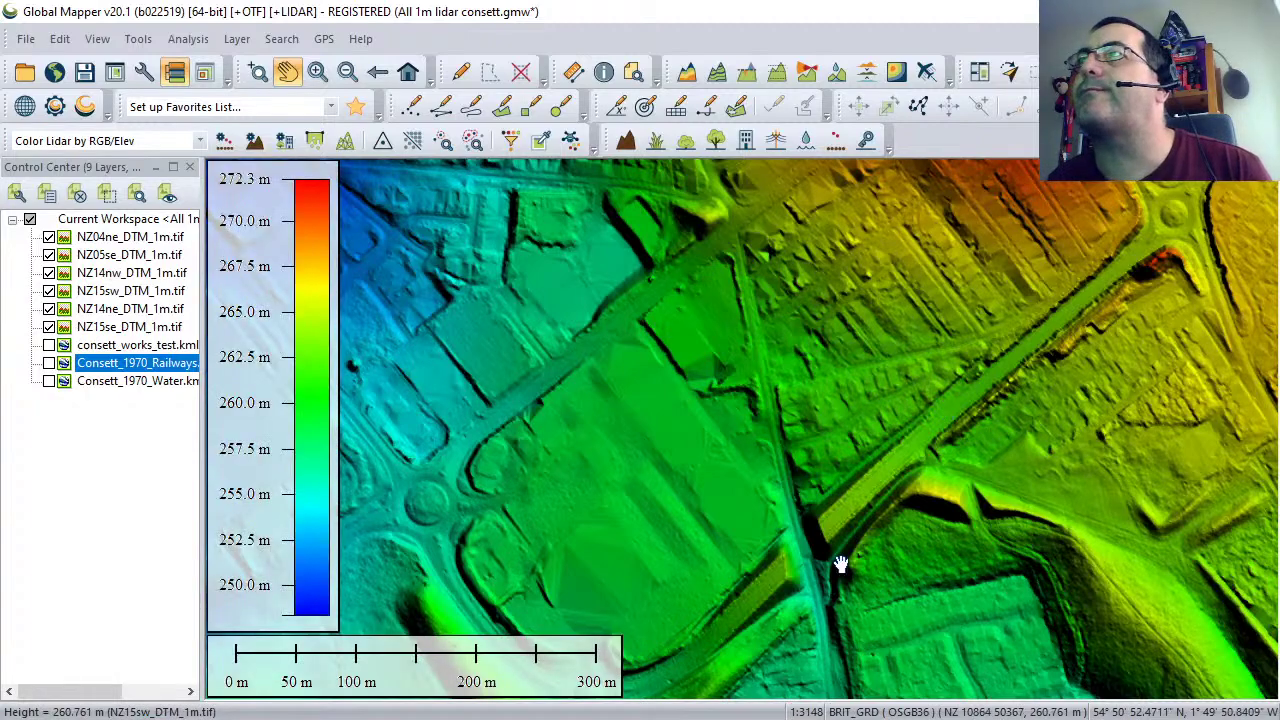
pyautogui.moveTo(1046, 371); pyautogui.dragTo(671, 477)
pyautogui.moveTo(841, 637); pyautogui.dragTo(610, 468)
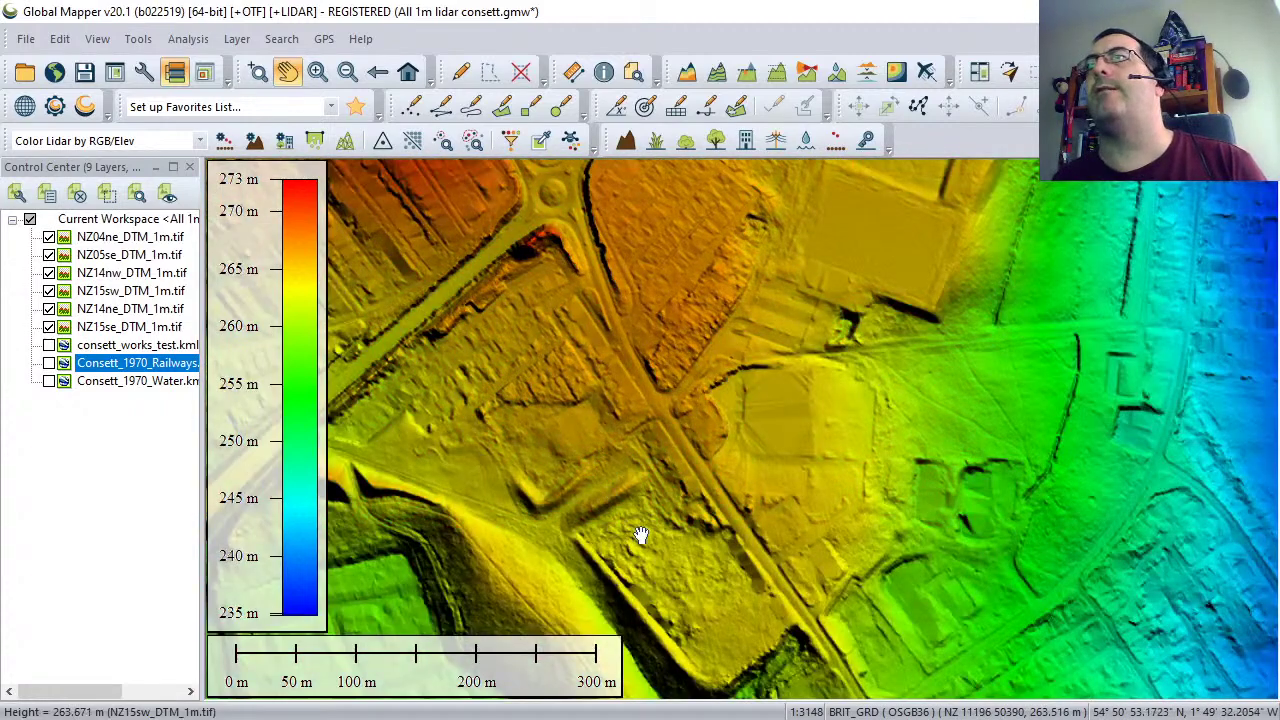
pyautogui.moveTo(780, 616); pyautogui.dragTo(860, 433)
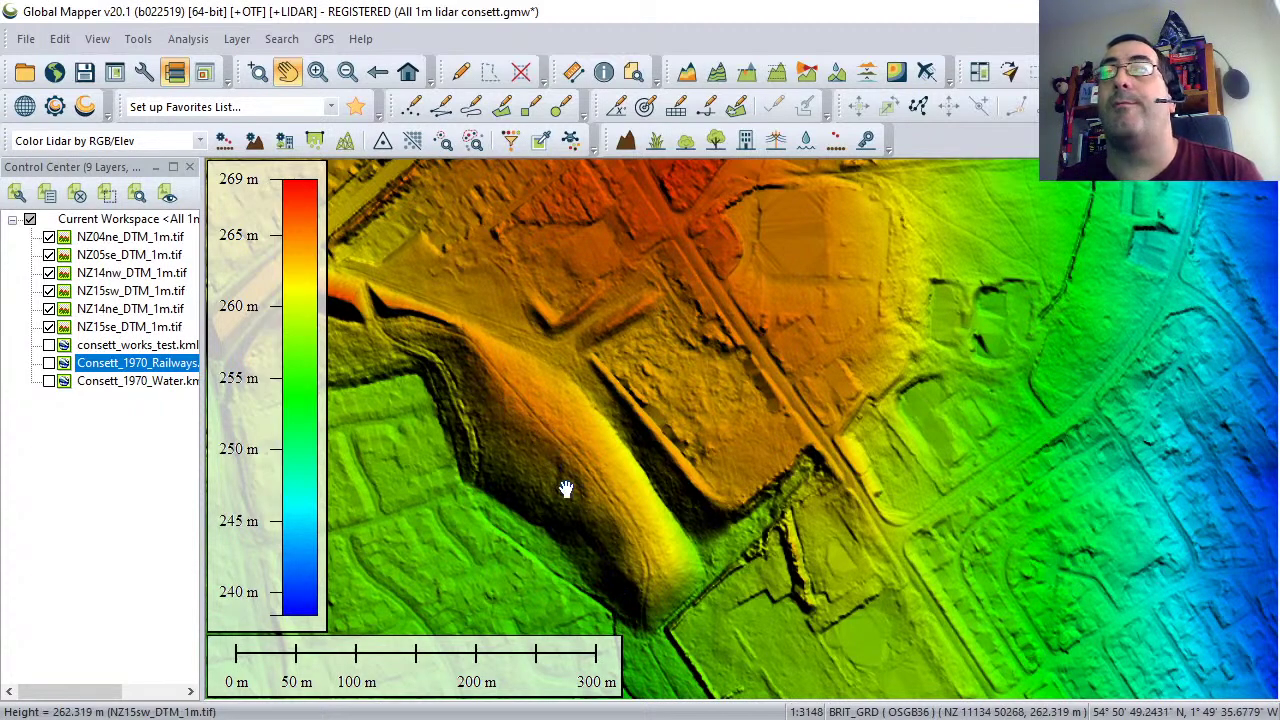
# Examine the long ridge's southern end, the flat rectangular platform beside it, and the small mound at the platform's corner.
pyautogui.moveTo(646, 551); pyautogui.dragTo(572, 369)
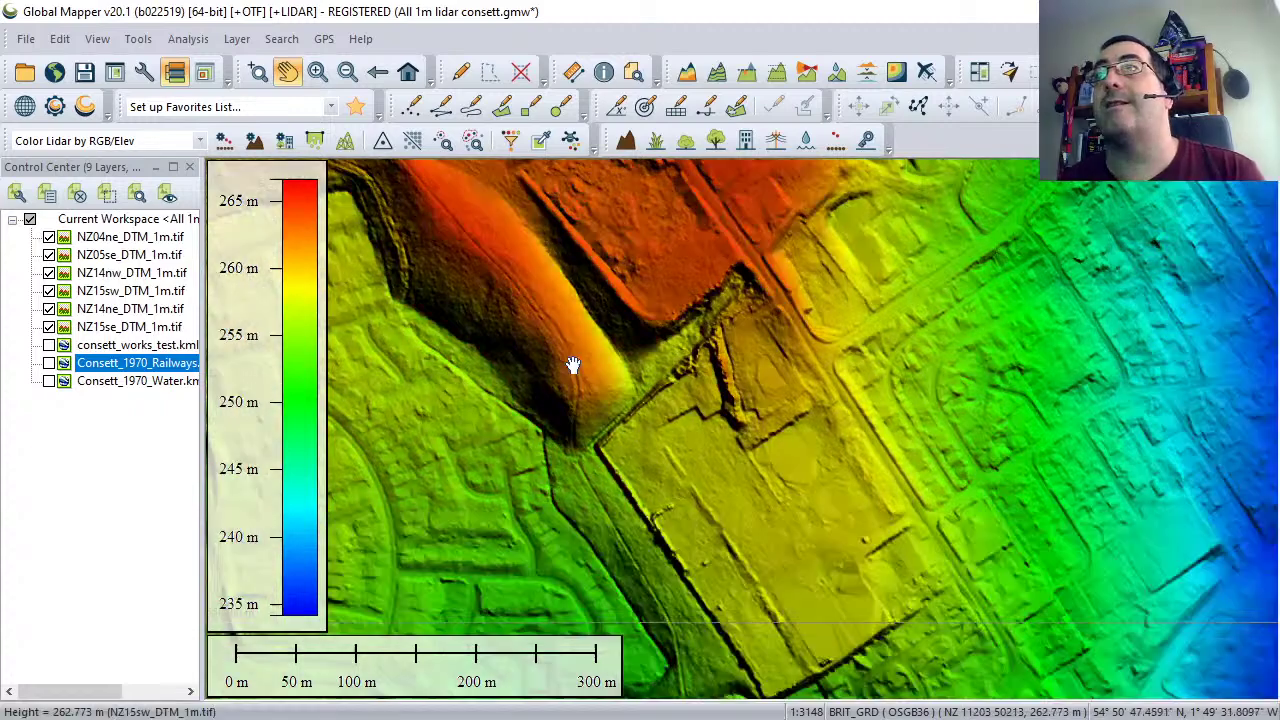
pyautogui.moveTo(654, 429); pyautogui.dragTo(563, 237)
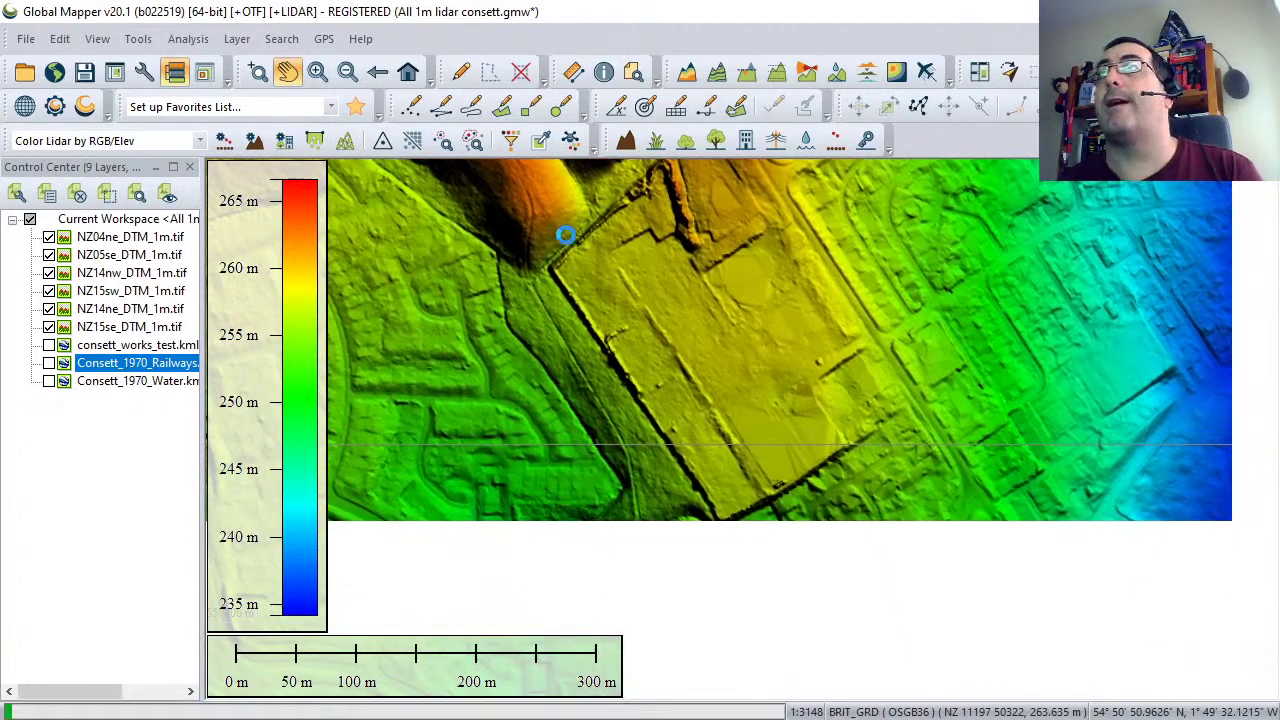
pyautogui.moveTo(706, 434); pyautogui.dragTo(671, 291)
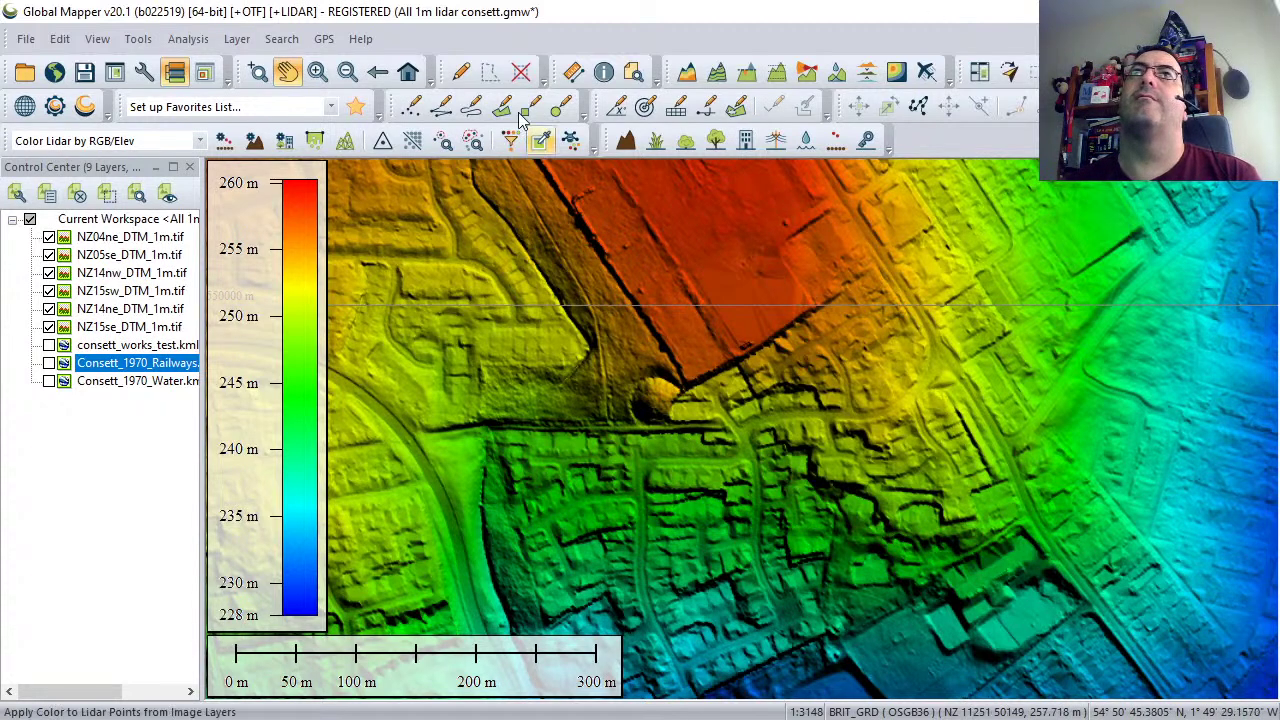
pyautogui.moveTo(747, 236); pyautogui.dragTo(863, 491)
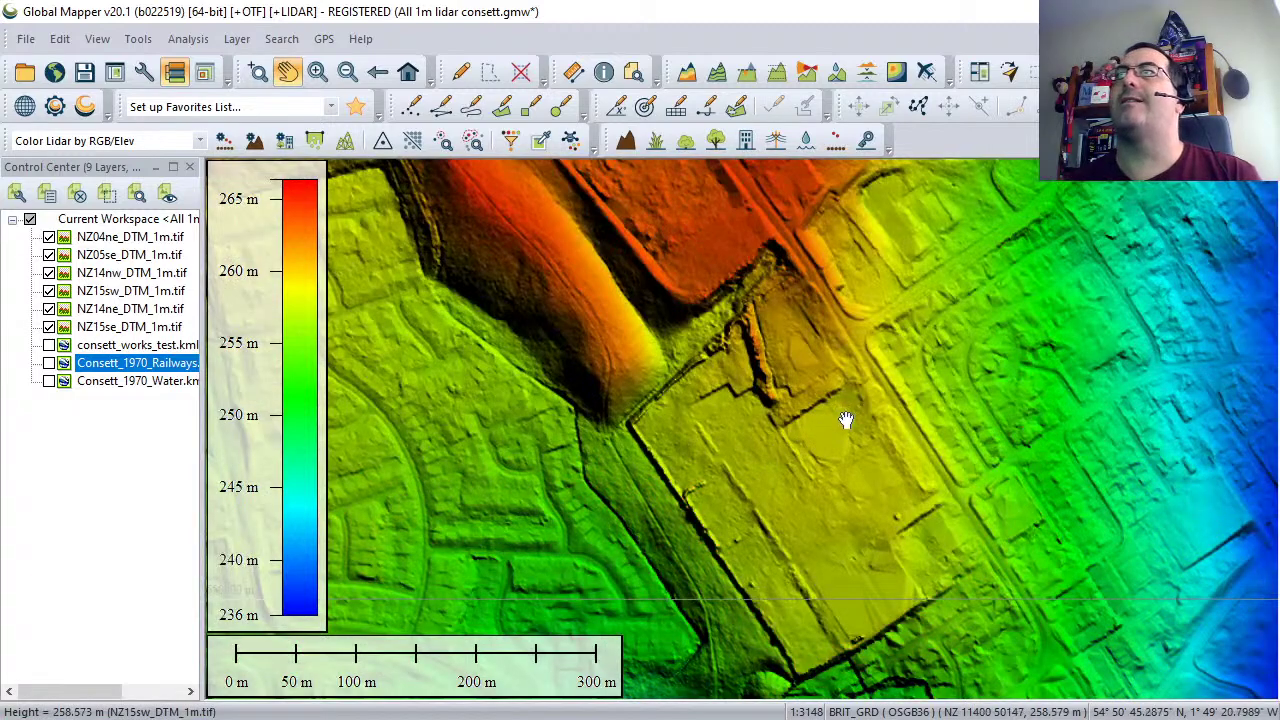
pyautogui.moveTo(561, 277); pyautogui.dragTo(670, 460)
pyautogui.moveTo(580, 365); pyautogui.dragTo(855, 452)
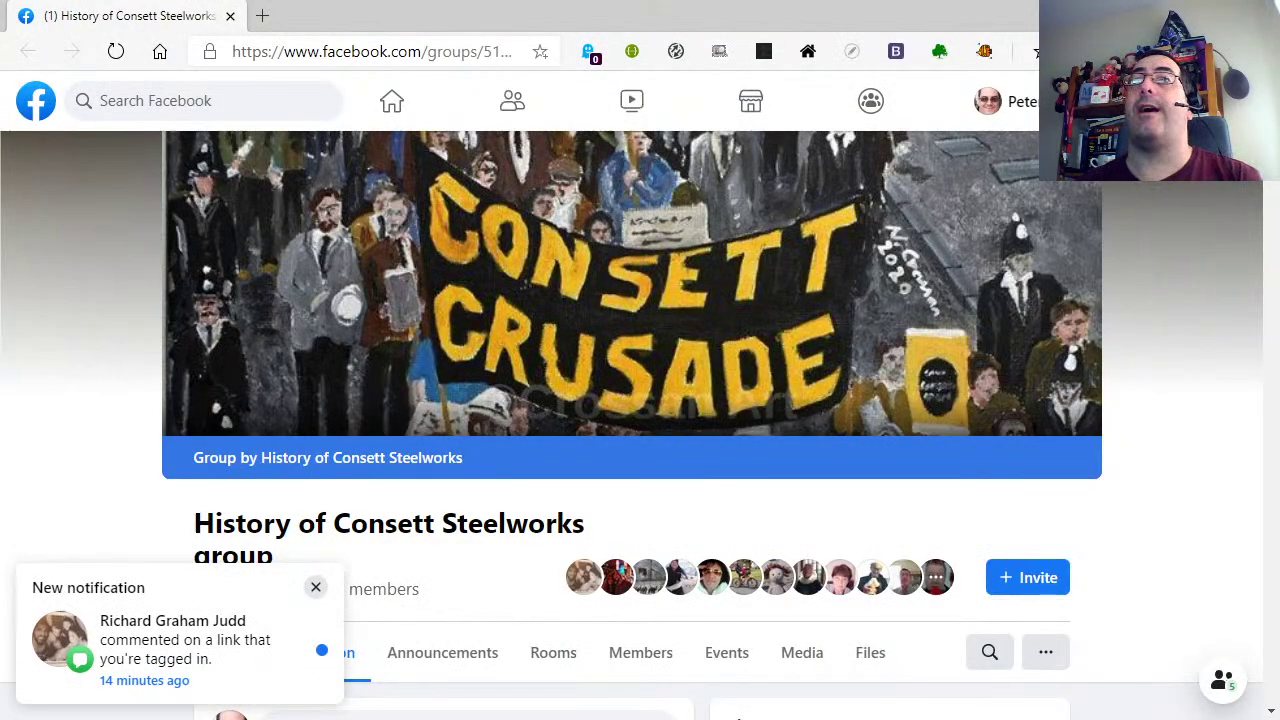
# Dismiss the new notification on the History of Consett Steelworks group page and show the page full screen.
pyautogui.click(314, 589)
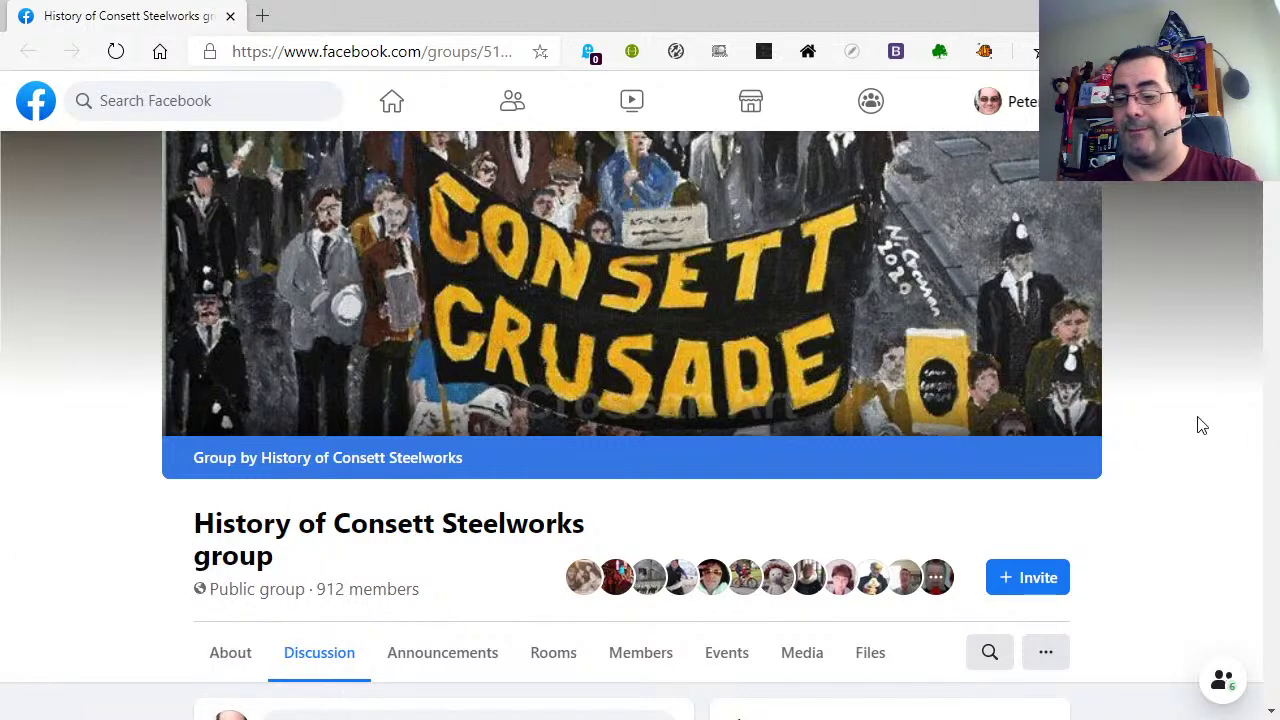
pyautogui.press('F11')
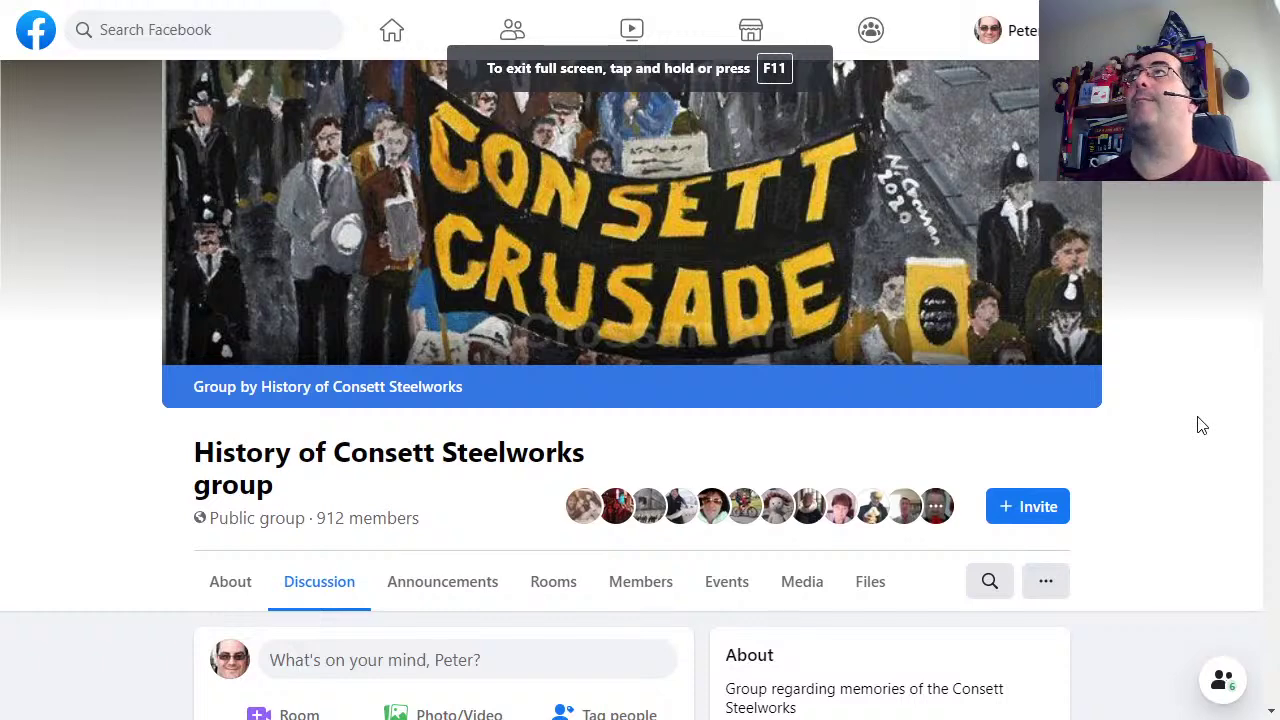